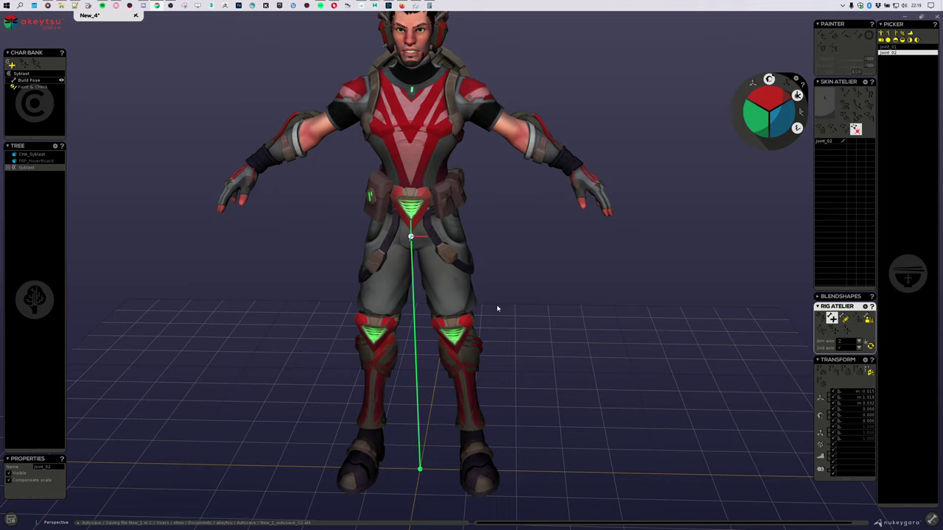
Place three joints up the spine from the pelvis joint, at the waist, the chest and the base of the neck.
middle_drag(488, 315, 509, 302)
scroll(456, 337, up, 3)
scroll(458, 339, down, 3)
middle_drag(510, 302, 437, 327)
scroll(436, 327, up, 2)
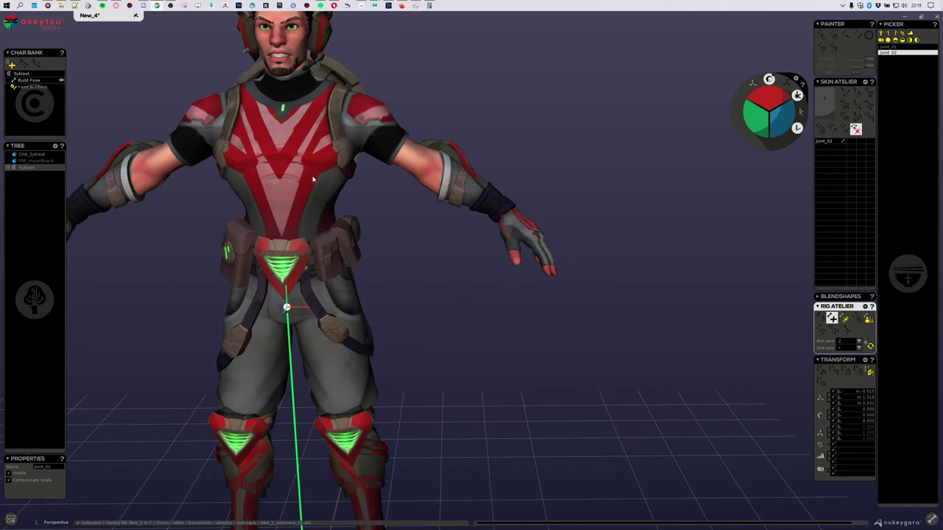
scroll(321, 235, down, 2)
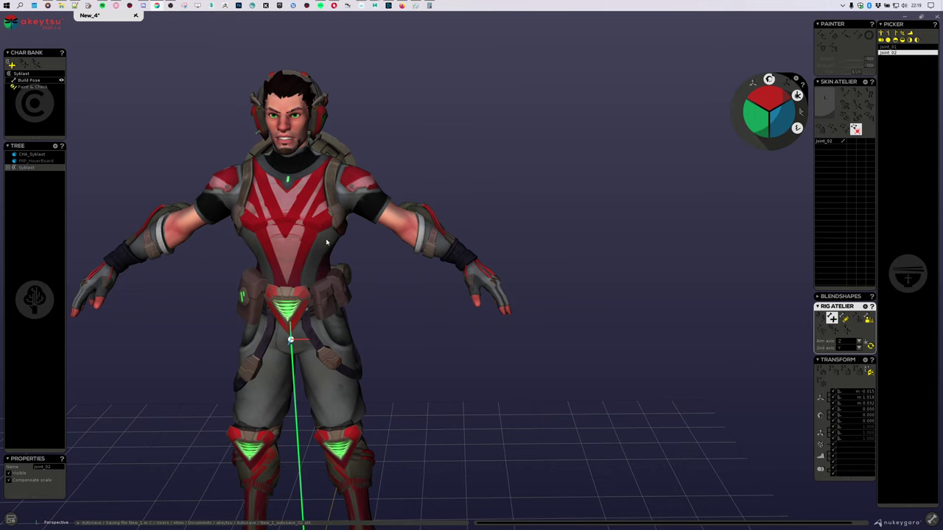
middle_drag(362, 283, 335, 279)
click(317, 326)
click(320, 253)
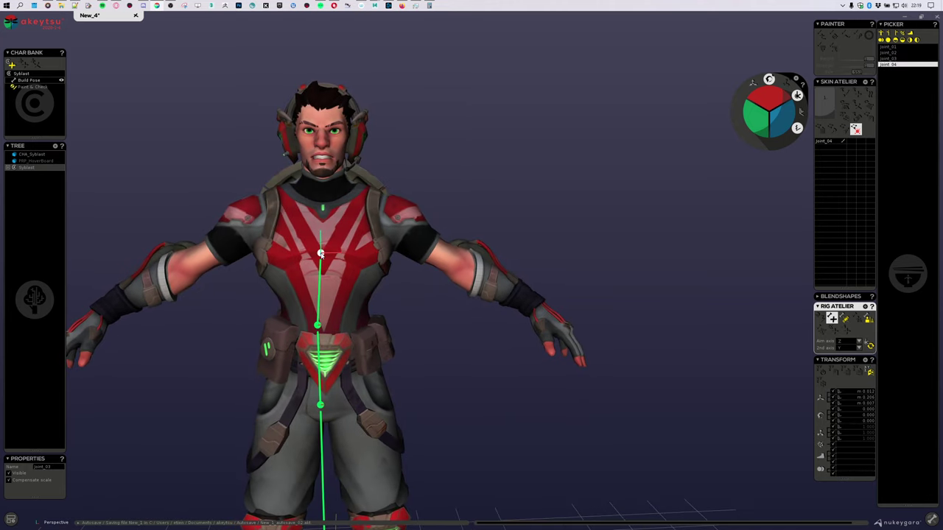
click(321, 195)
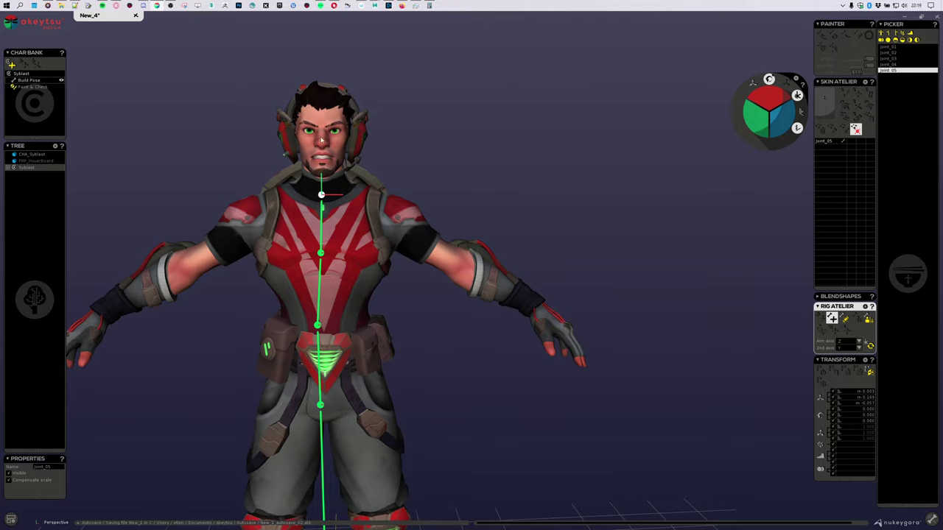
Extend the joint chain with one joint inside the head beside the jaw and one at the top of the head.
middle_drag(322, 116, 328, 227)
scroll(355, 218, up, 3)
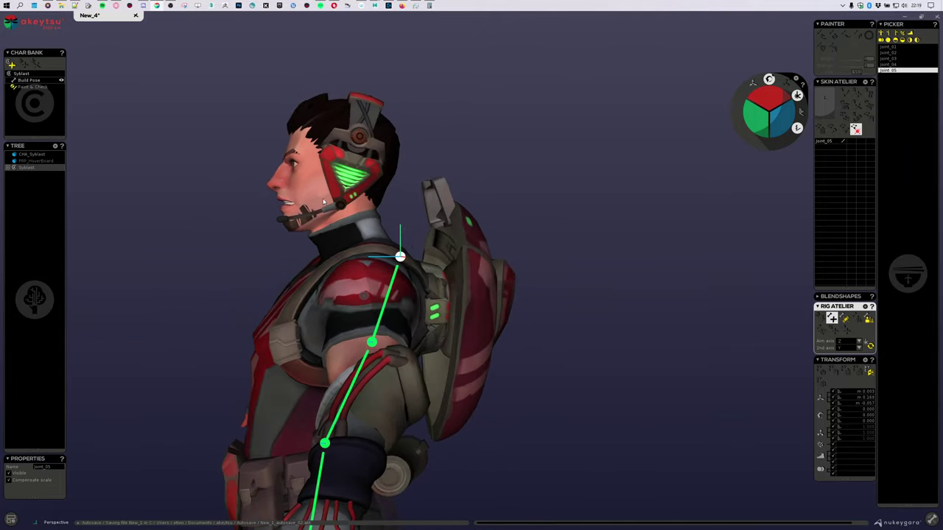
click(328, 193)
middle_drag(306, 121, 665, 231)
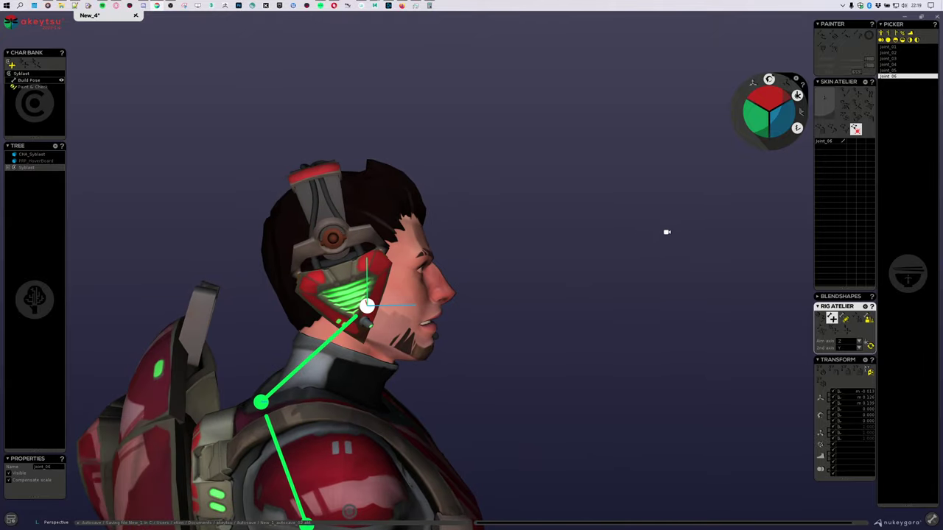
click(366, 172)
middle_drag(569, 270, 372, 262)
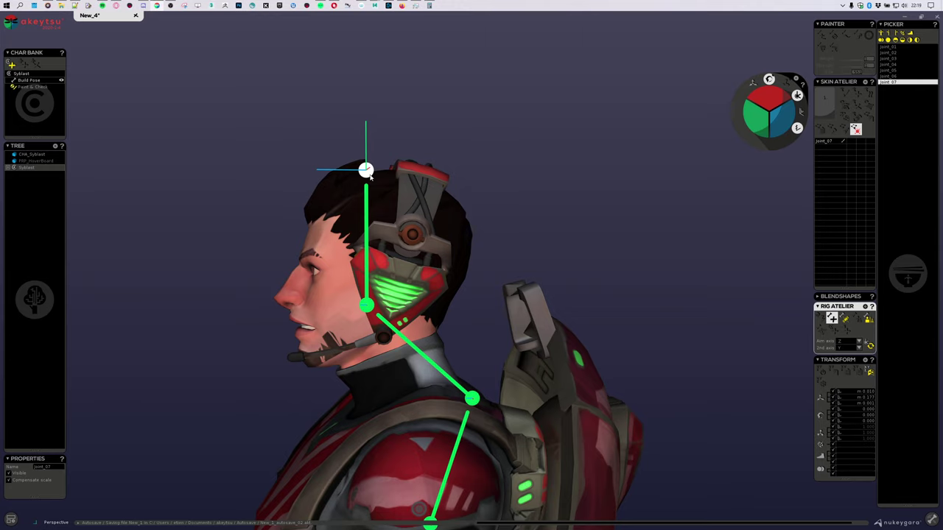
scroll(368, 180, down, 3)
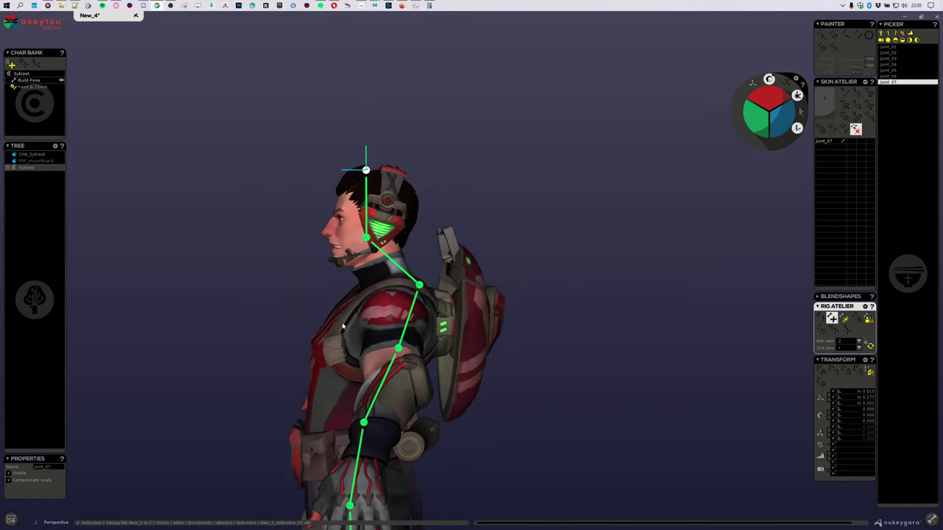
middle_drag(263, 345, 426, 259)
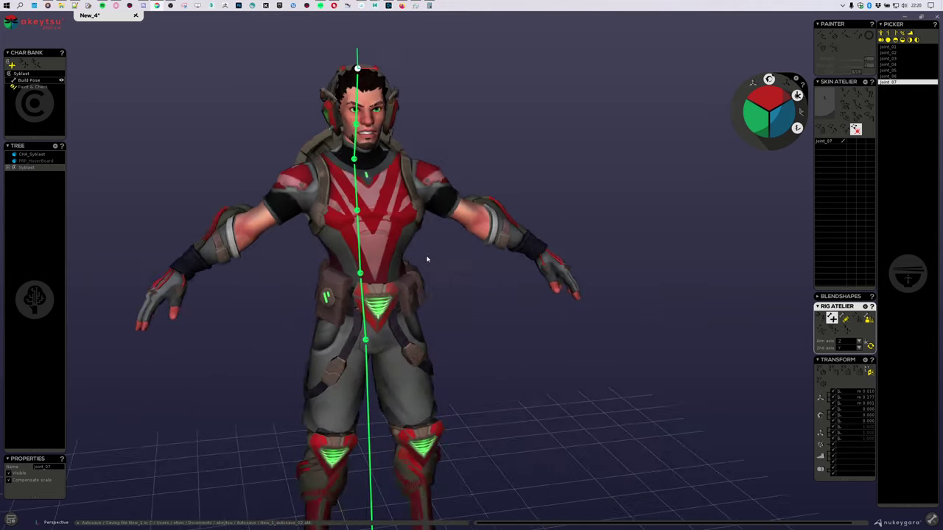
Remove all waist, chest, neck and head joints so that the chain ends at the pelvis joint.
key(ctrl+z)
middle_drag(506, 369, 509, 331)
scroll(525, 310, down, 2)
key(ctrl+z)
key(Delete)
key(Delete)
key(Delete)
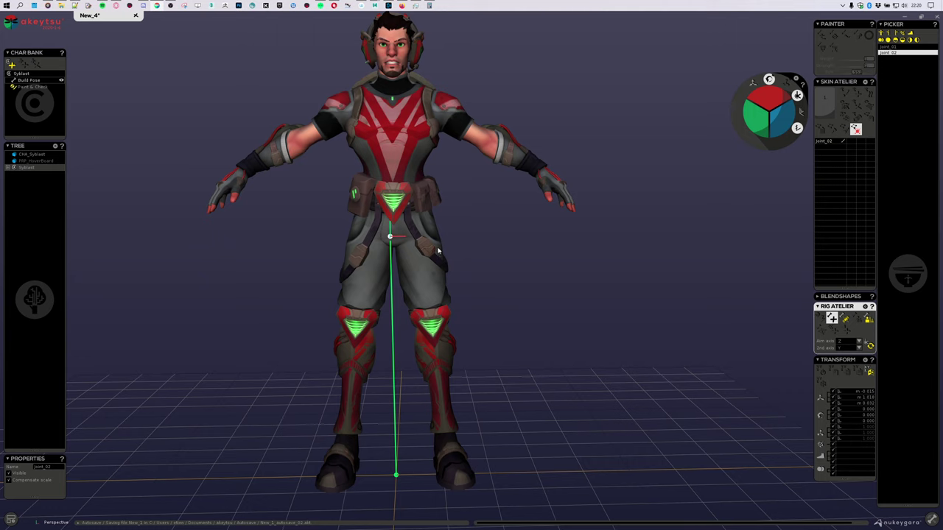
Delete the pelvis joint and place a new one at the hips, about 1.075 m straight above the root joint.
middle_drag(505, 248, 486, 245)
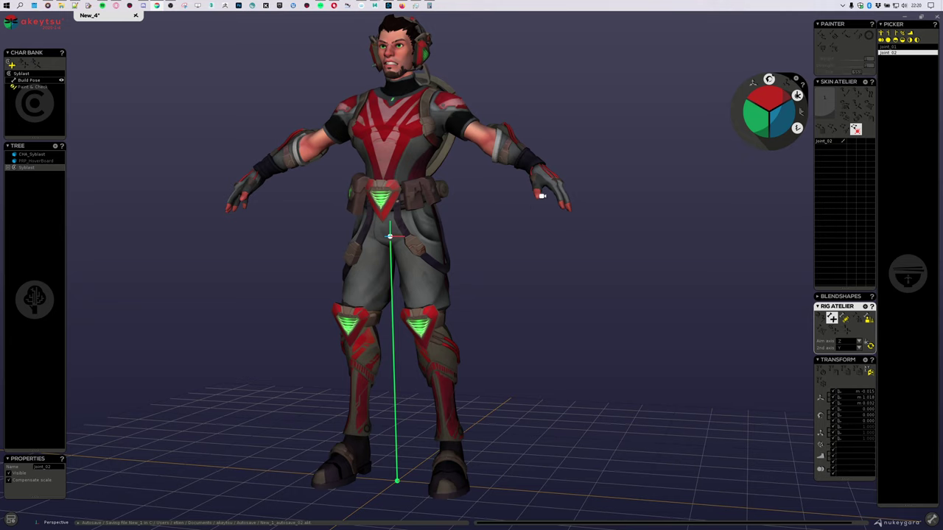
middle_drag(541, 196, 496, 263)
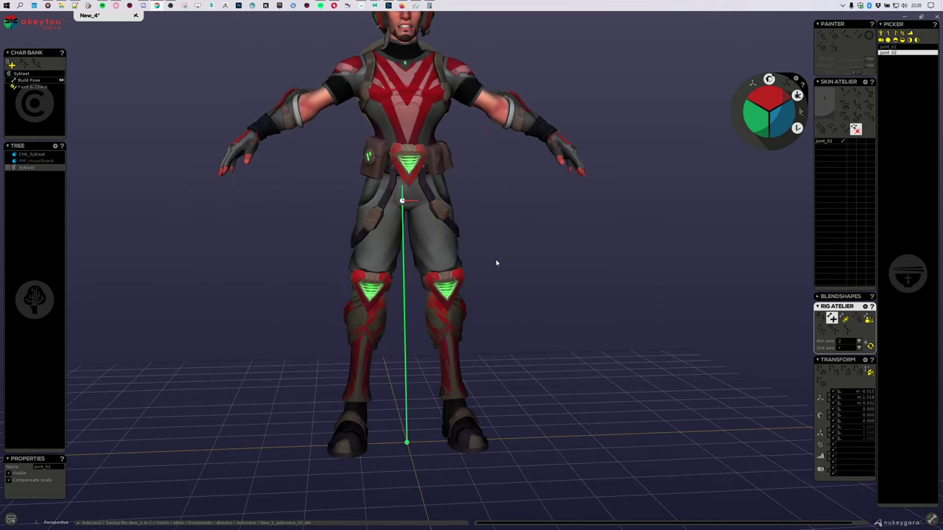
key(Delete)
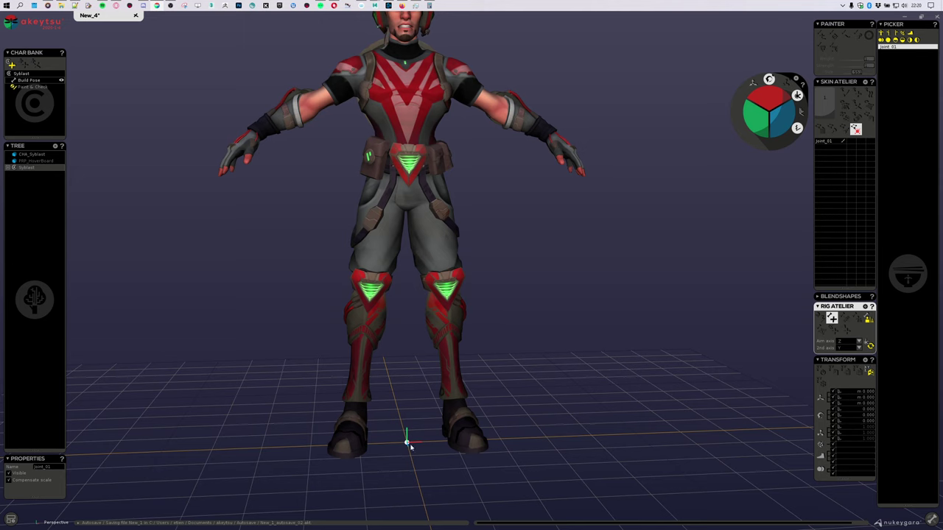
mouse_move(411, 445)
middle_down()
mouse_move(442, 415)
mouse_move(413, 442)
middle_up()
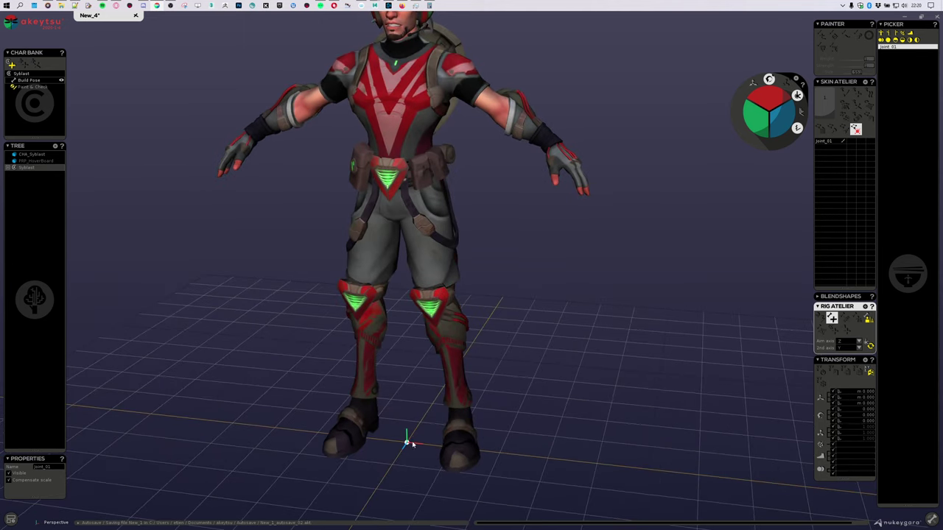
middle_drag(412, 444, 393, 277)
click(396, 278)
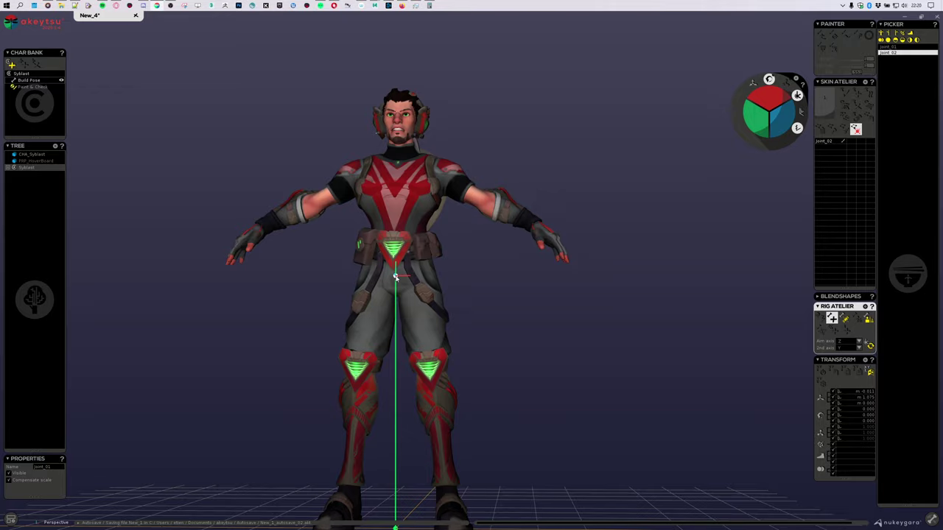
Try placing a spine joint just above the belt from the front, check it from the side, and undo it.
middle_drag(524, 320, 511, 356)
scroll(511, 356, up, 3)
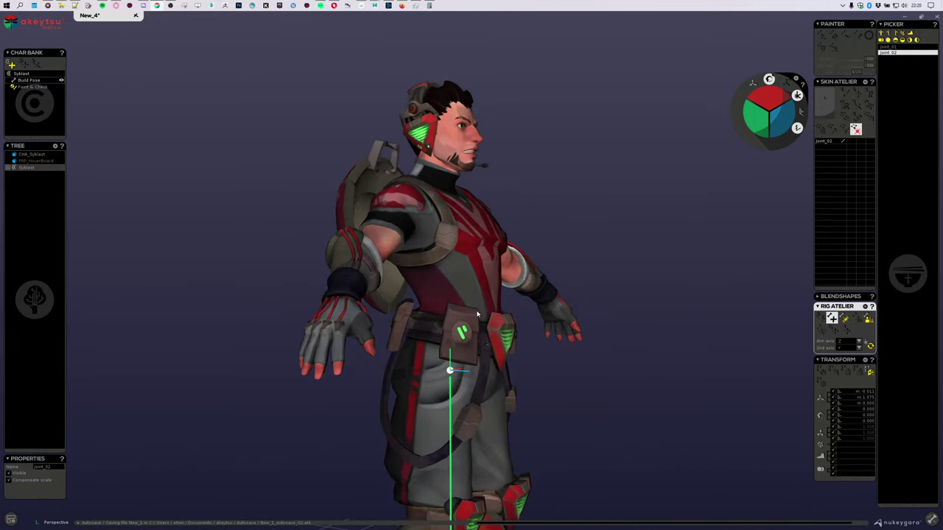
middle_drag(600, 331, 581, 332)
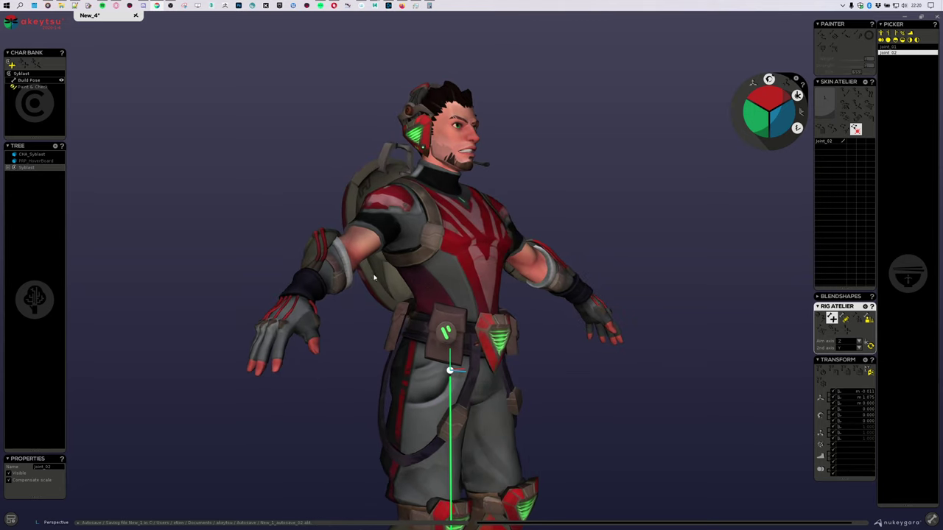
mouse_move(463, 289)
middle_down()
mouse_move(523, 314)
mouse_move(451, 302)
middle_up()
mouse_move(462, 291)
mouse_down()
mouse_move(453, 303)
mouse_move(406, 288)
mouse_move(481, 300)
mouse_move(452, 295)
mouse_up()
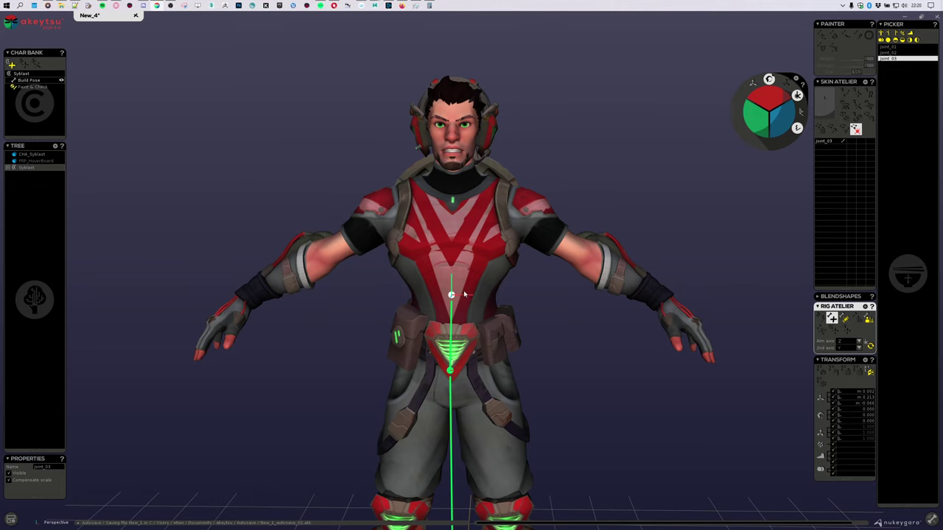
middle_drag(536, 310, 546, 292)
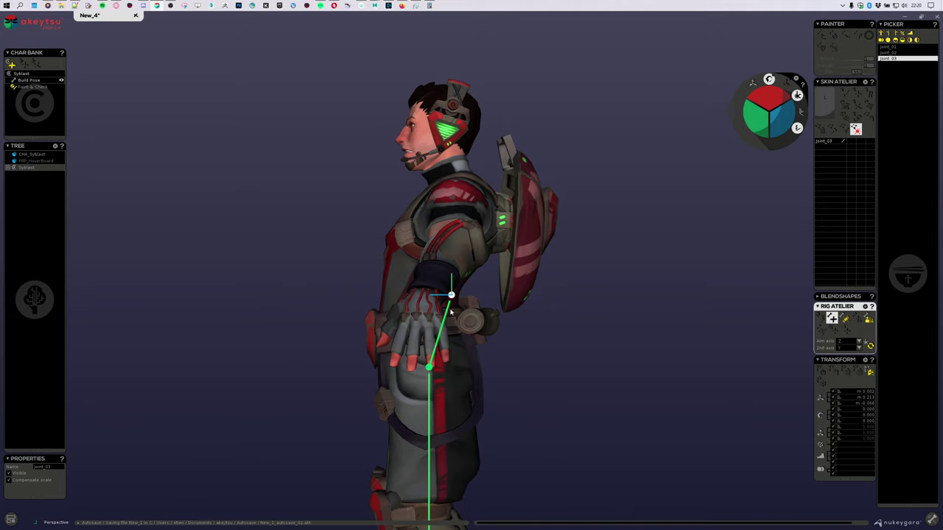
middle_drag(509, 319, 449, 294)
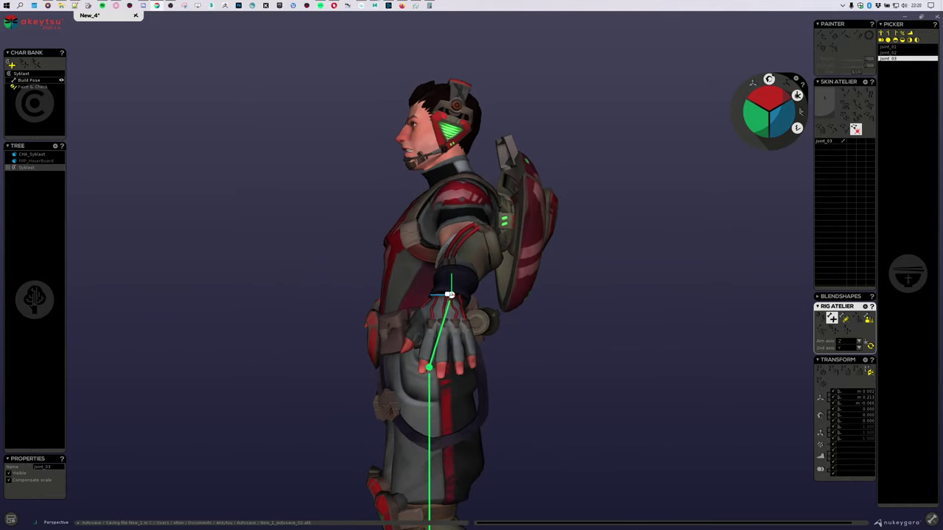
key(ctrl+z)
Place three spine joints from angled side views, just above the belt, at the chest and at the upper chest.
middle_drag(508, 308, 530, 306)
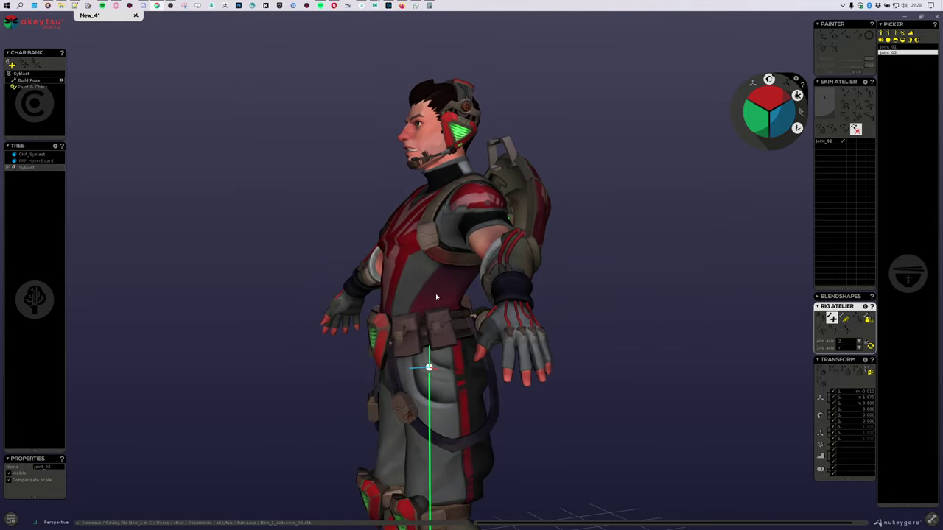
click(435, 295)
middle_drag(435, 295, 474, 287)
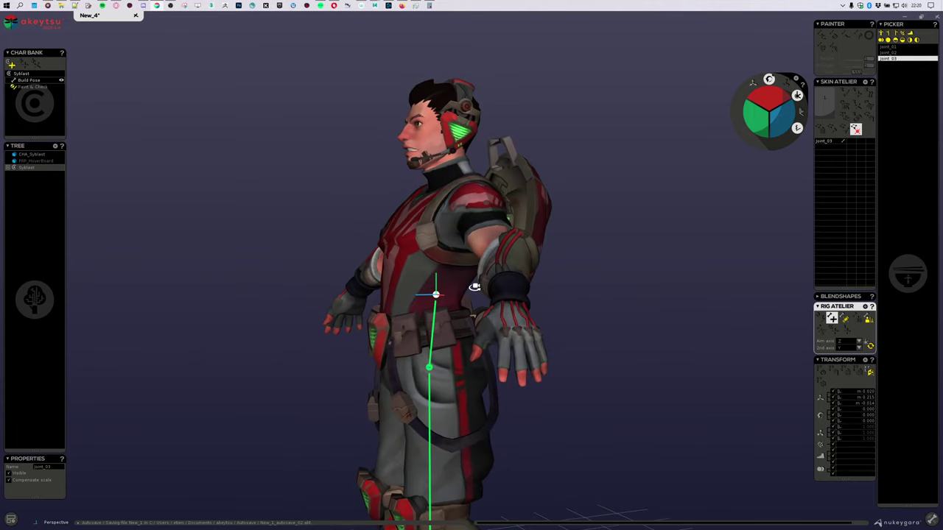
click(441, 247)
middle_drag(445, 208, 619, 214)
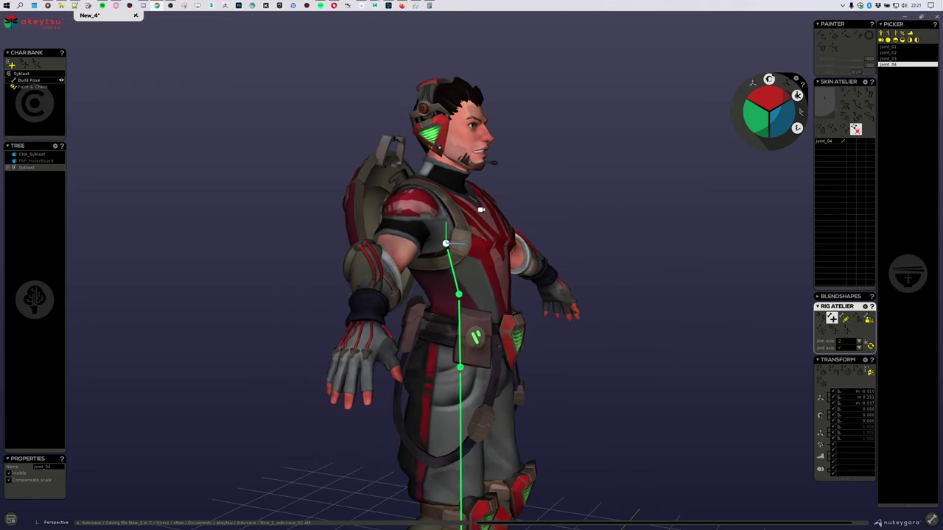
mouse_move(441, 201)
mouse_down()
mouse_move(437, 185)
mouse_move(442, 207)
mouse_up()
Try placing a neck joint at the collar above the upper chest joint, and undo it.
middle_drag(443, 174, 467, 173)
click(445, 167)
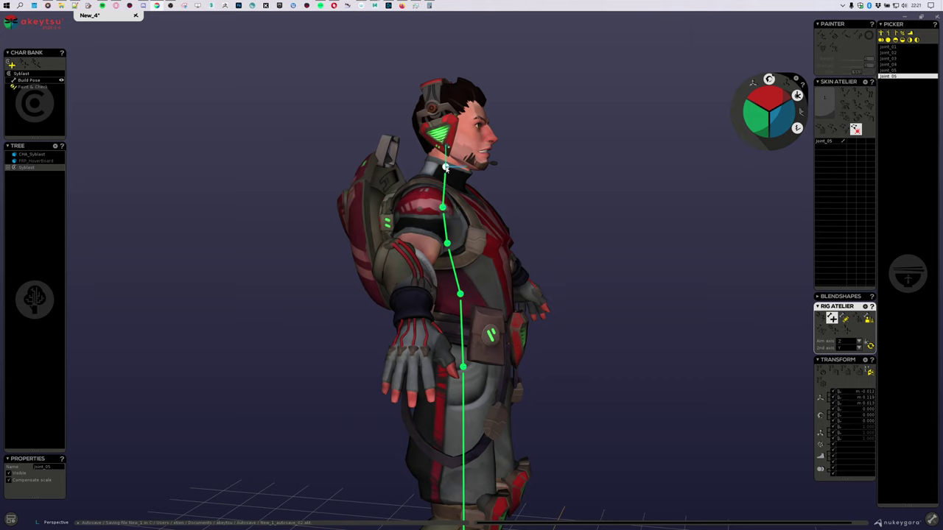
middle_drag(552, 202, 548, 238)
key(ctrl+z)
scroll(500, 361, down, 3)
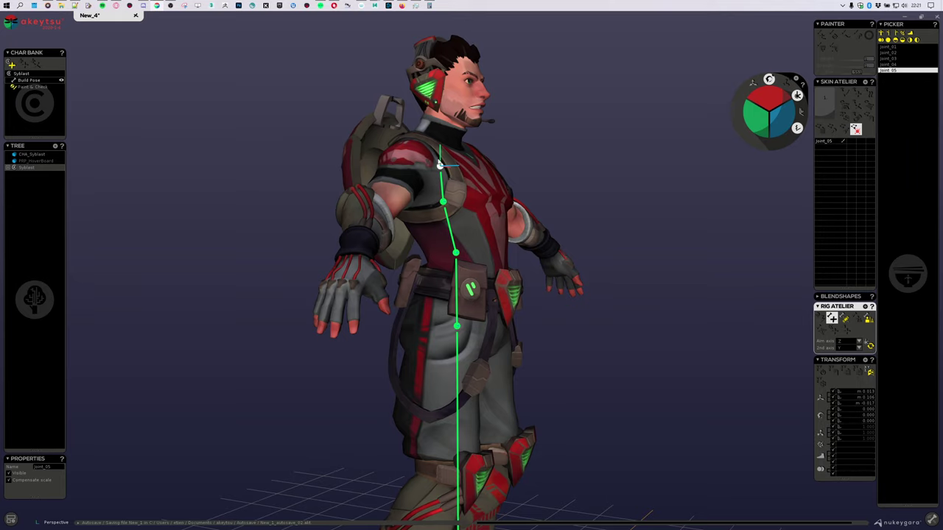
Add a neck joint at the base of the collar and a head joint above it, and finish joint creation.
middle_drag(493, 141, 512, 224)
scroll(508, 223, up, 2)
click(455, 215)
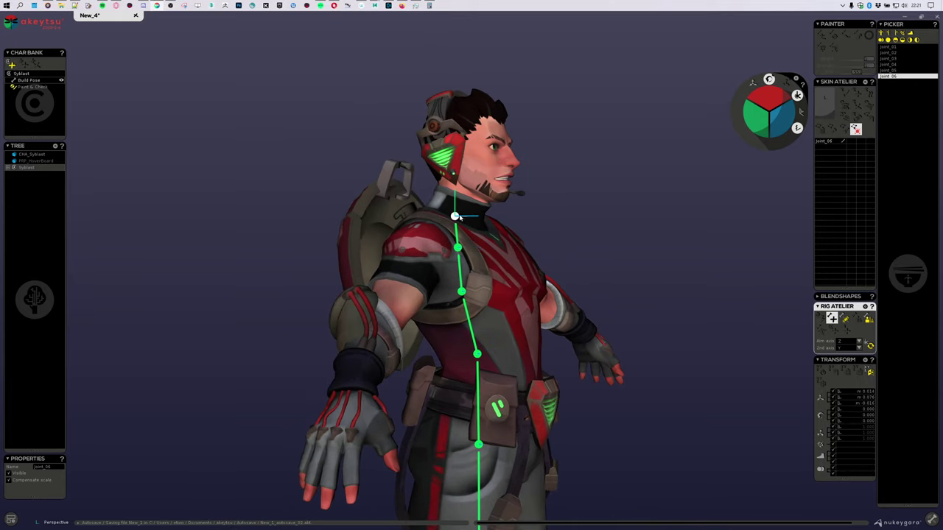
middle_drag(455, 216, 555, 162)
click(463, 167)
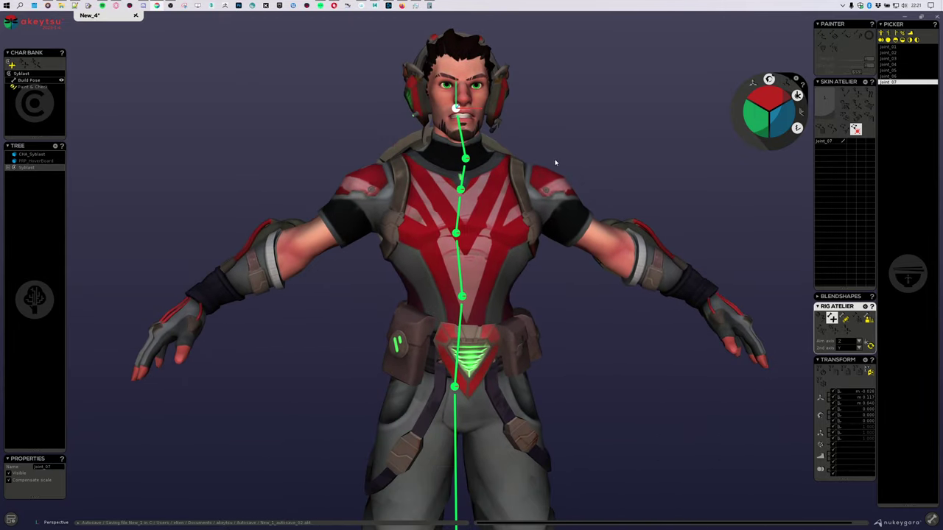
scroll(555, 162, down, 3)
key(Escape)
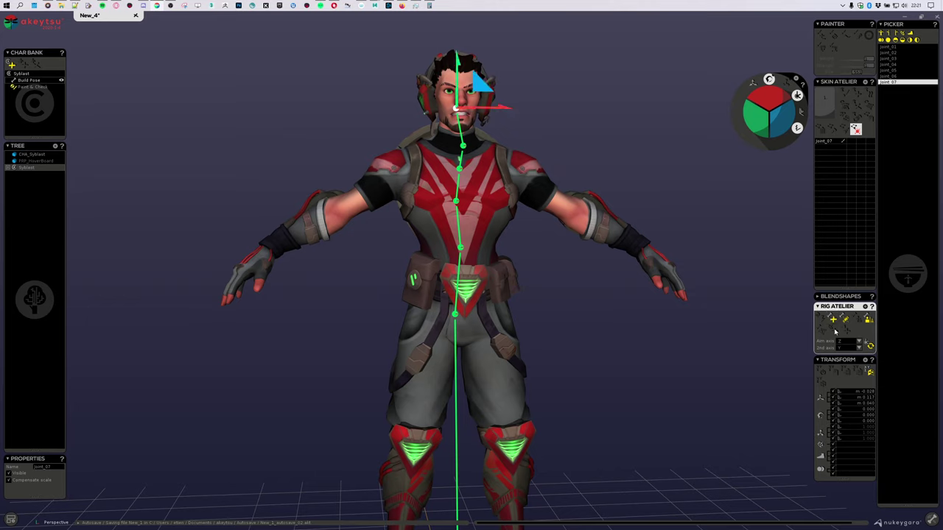
click(831, 320)
click(832, 319)
click(831, 319)
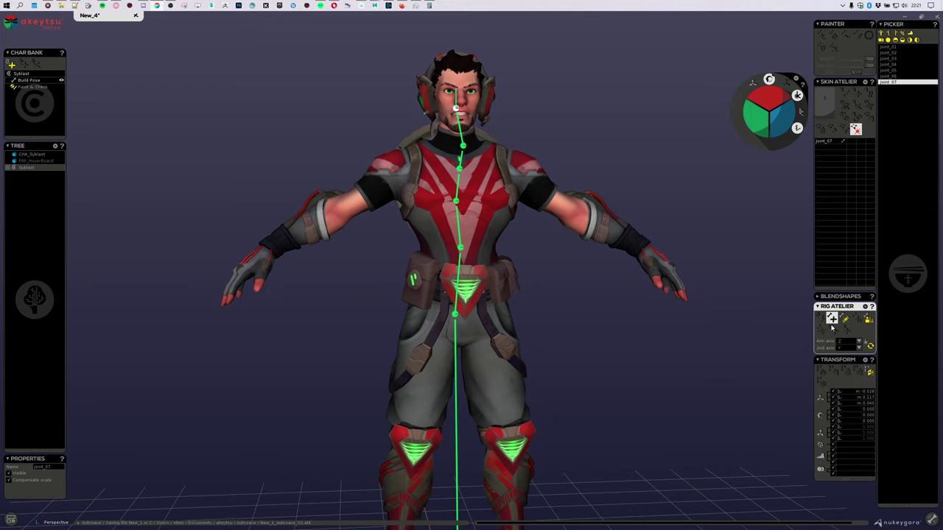
click(830, 325)
click(830, 324)
click(830, 325)
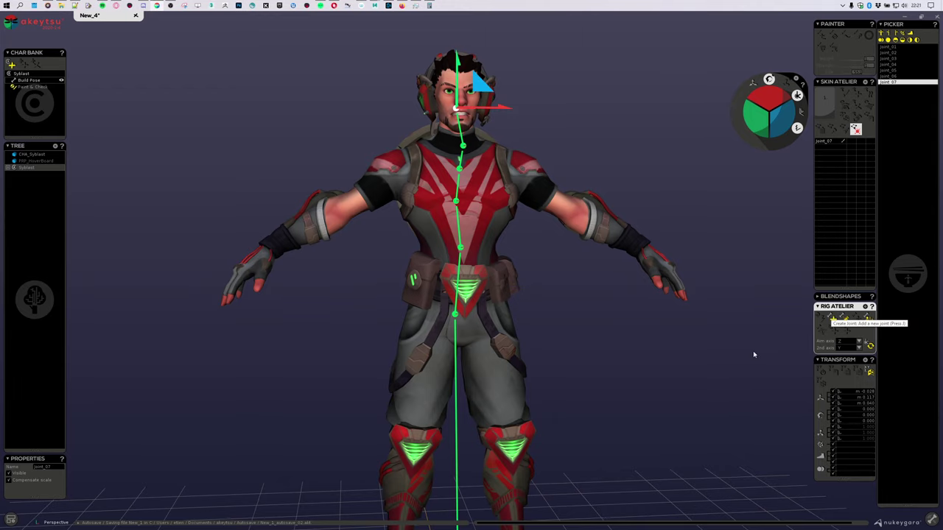
Set the pelvis joint's X translation to 0 to centre it, and check the chain from the side.
middle_drag(753, 354, 647, 358)
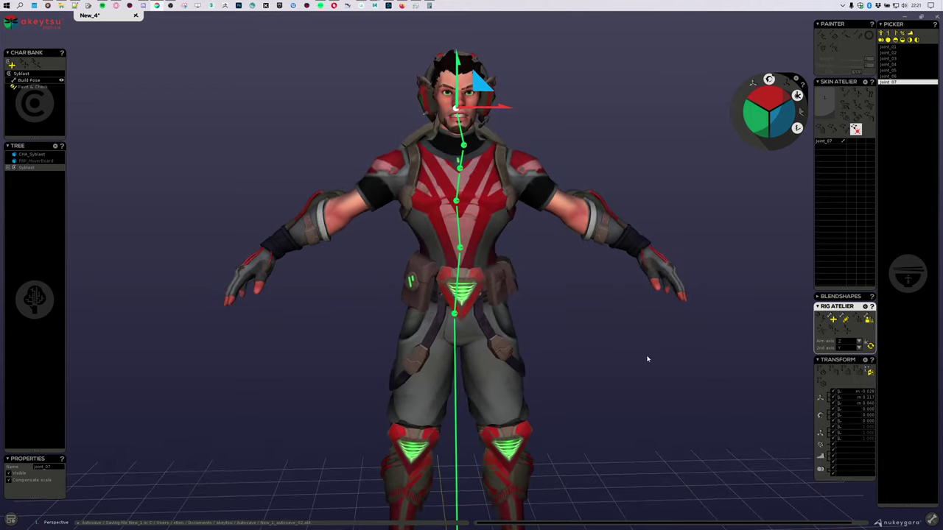
click(456, 315)
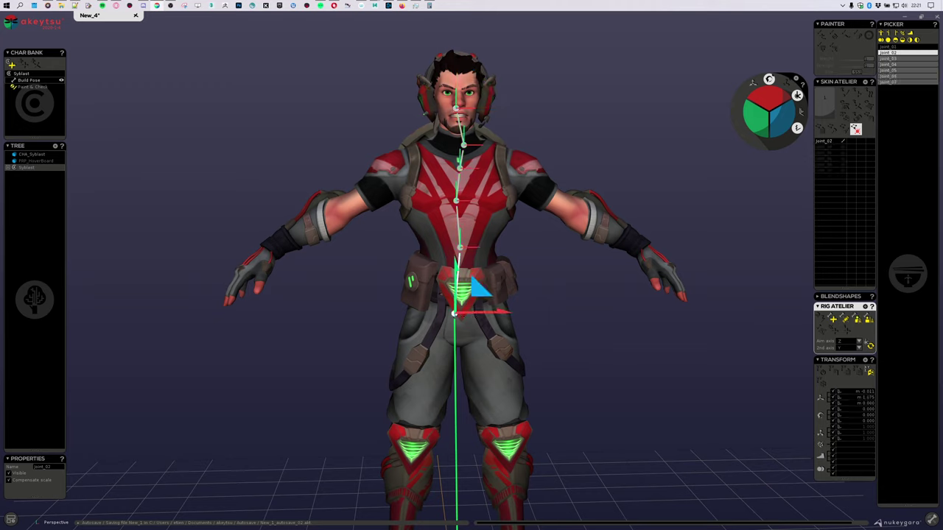
text(0)
key(Return)
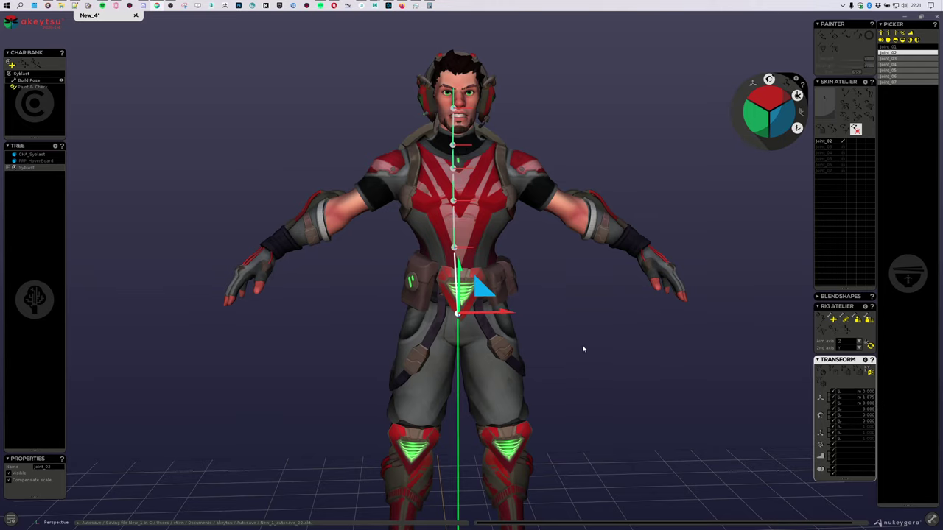
mouse_move(592, 343)
alt+mouse_down()
mouse_move(518, 343)
mouse_move(580, 337)
alt+mouse_up()
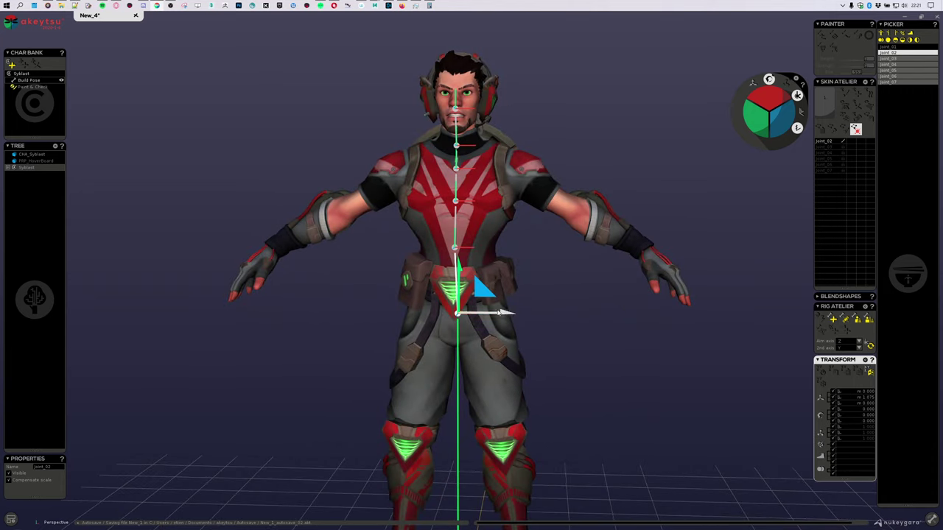
middle_drag(500, 312, 459, 283)
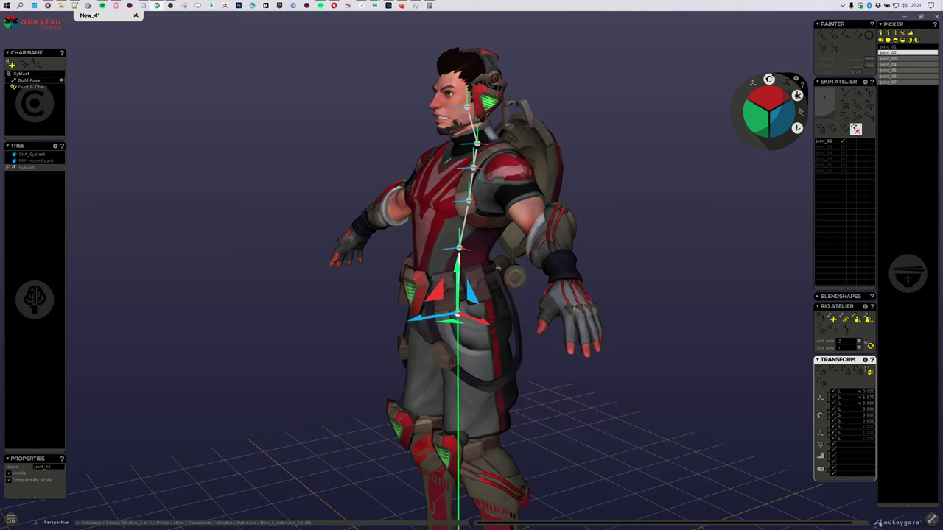
Set the X translation to 0 for the pelvis joint and all joints above it, centring the whole chain.
middle_drag(545, 387, 565, 351)
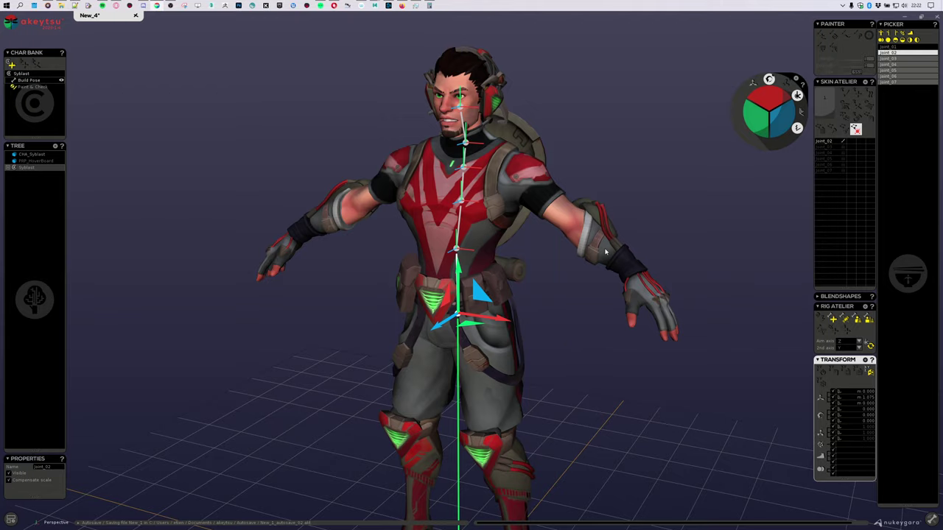
middle_drag(561, 342, 593, 337)
scroll(575, 381, up, 2)
middle_drag(574, 383, 475, 359)
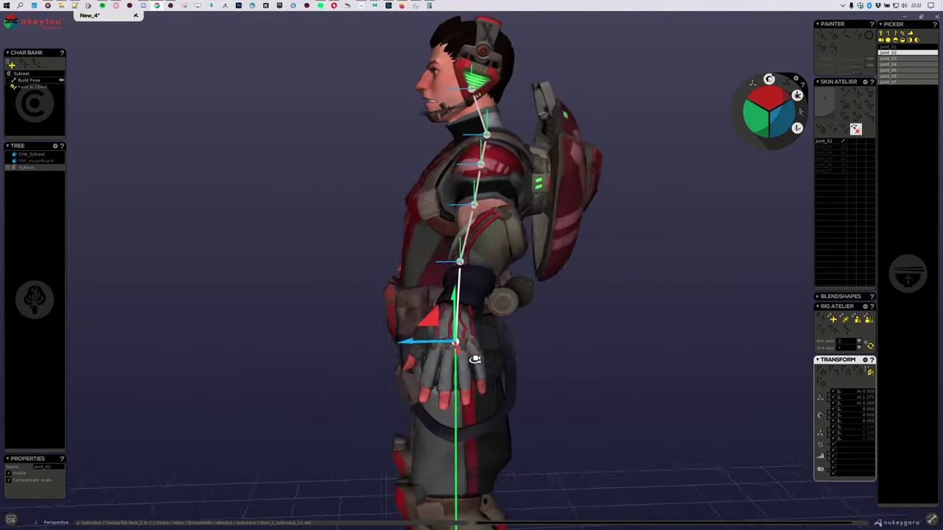
alt+drag(475, 360, 588, 367)
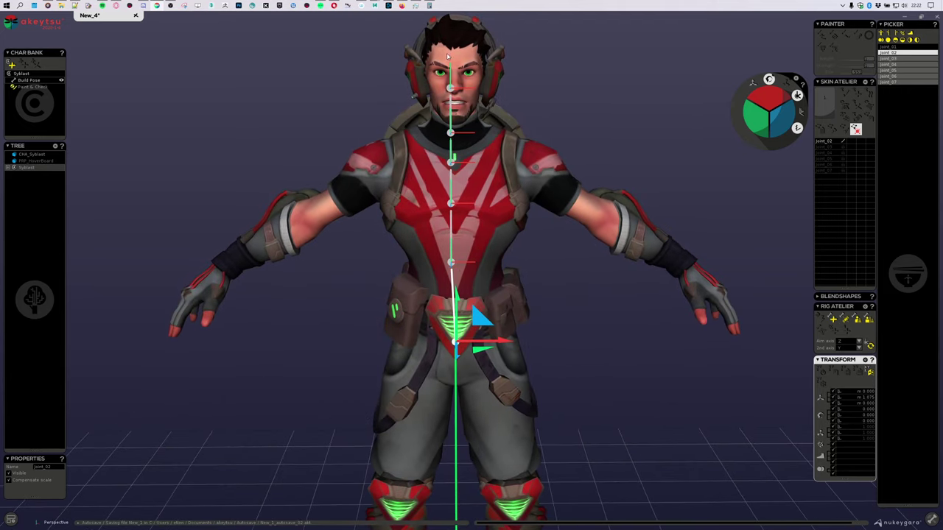
scroll(553, 353, down, 1)
alt+middle_drag(571, 329, 562, 280)
click(865, 391)
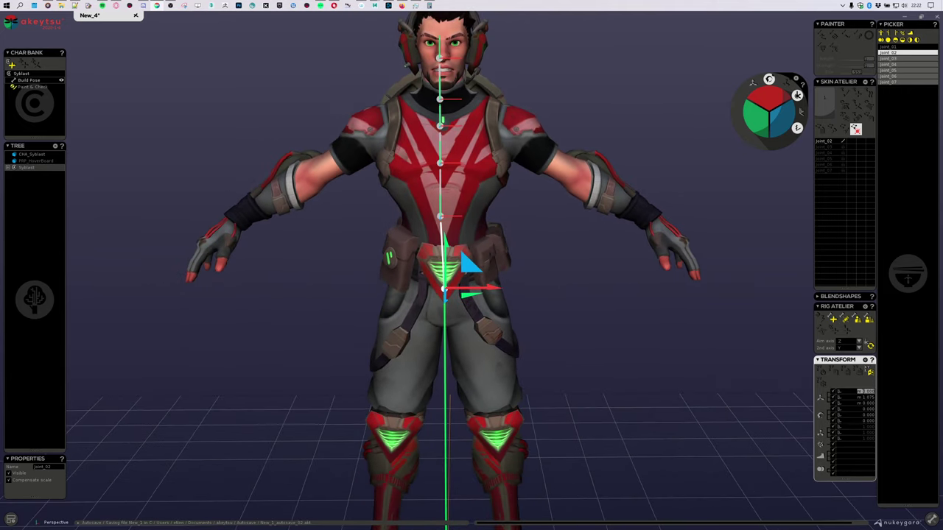
text(0)
key(Return)
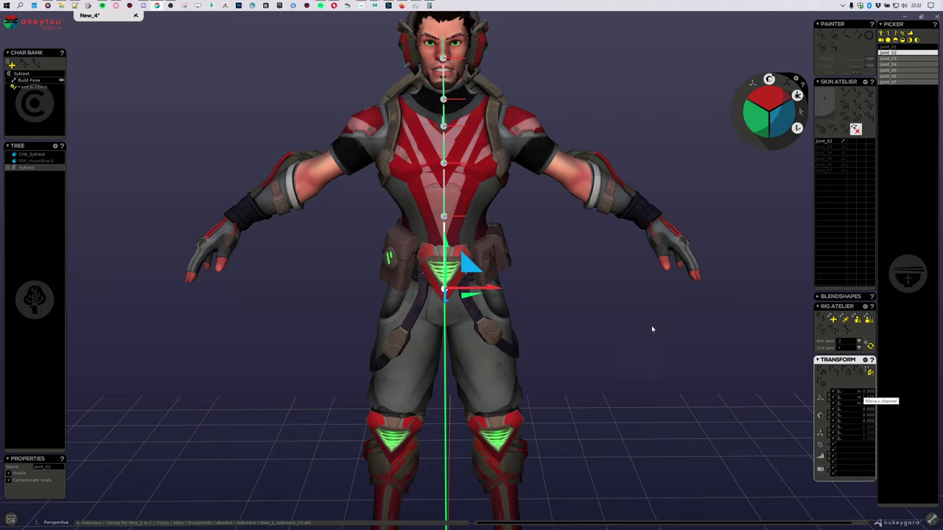
Orient the joint chain from the pelvis up, with Z as the aim axis and Y as the second axis.
alt+drag(652, 329, 648, 360)
alt+middle_drag(648, 360, 626, 296)
scroll(596, 292, down, 3)
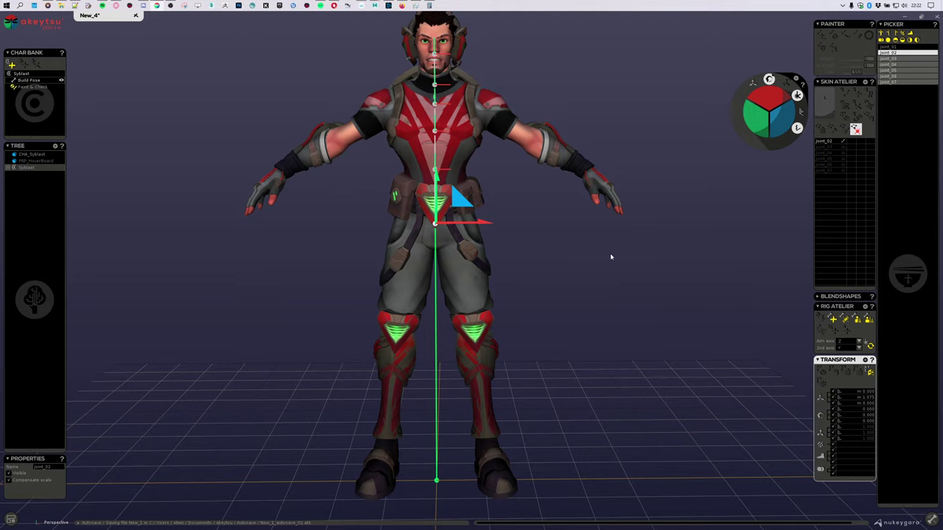
mouse_move(611, 256)
alt+mouse_down()
mouse_move(547, 245)
mouse_move(610, 256)
alt+mouse_up()
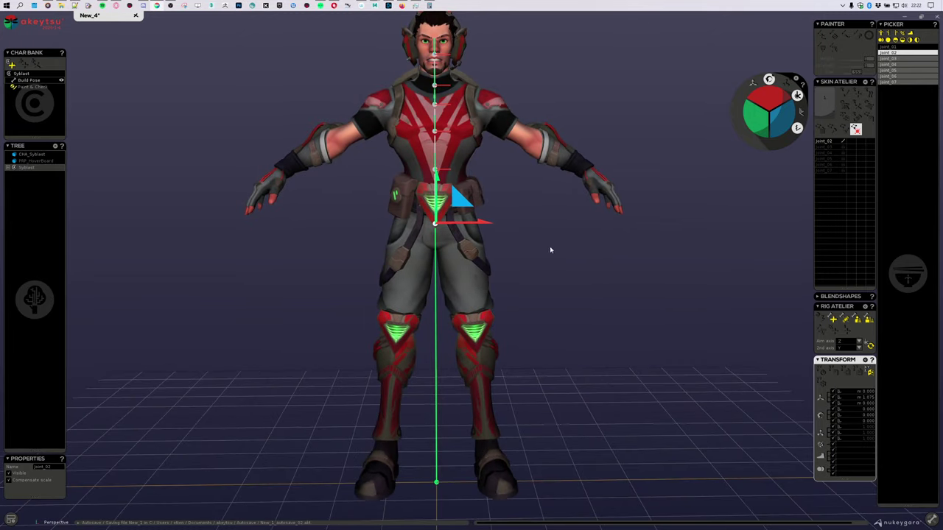
alt+drag(549, 249, 515, 280)
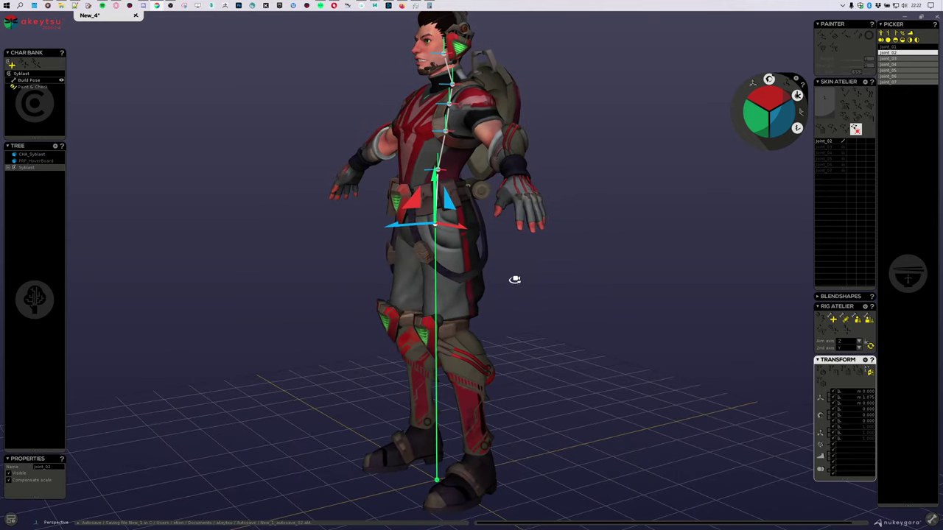
click(869, 347)
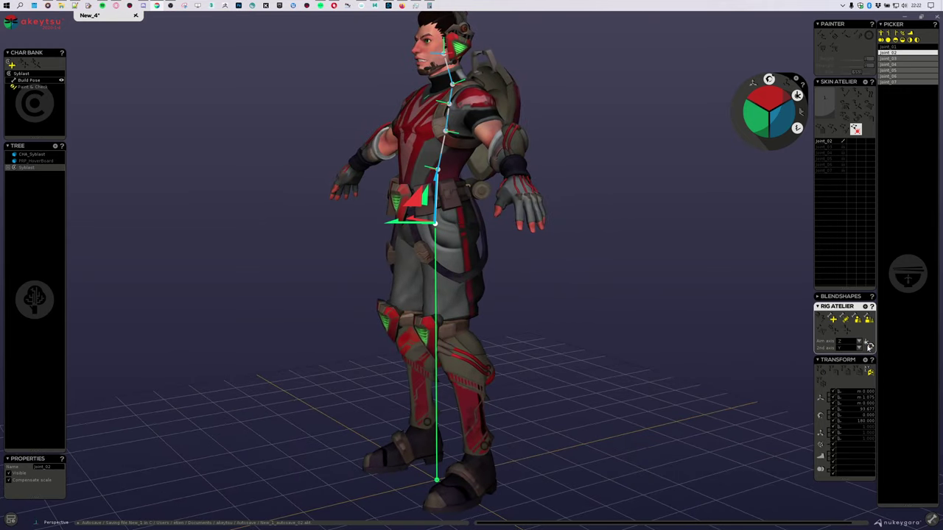
Examine the orientation axes of the pelvis, spine, neck and head joints from both sides of the character.
alt+drag(606, 283, 542, 240)
alt+middle_drag(542, 241, 547, 327)
scroll(547, 326, up, 3)
alt+drag(547, 326, 619, 324)
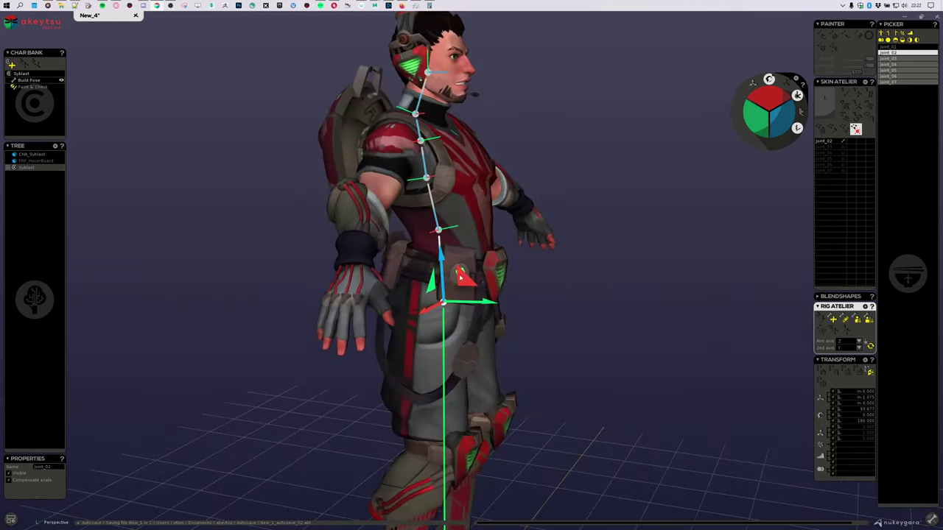
scroll(589, 320, up, 5)
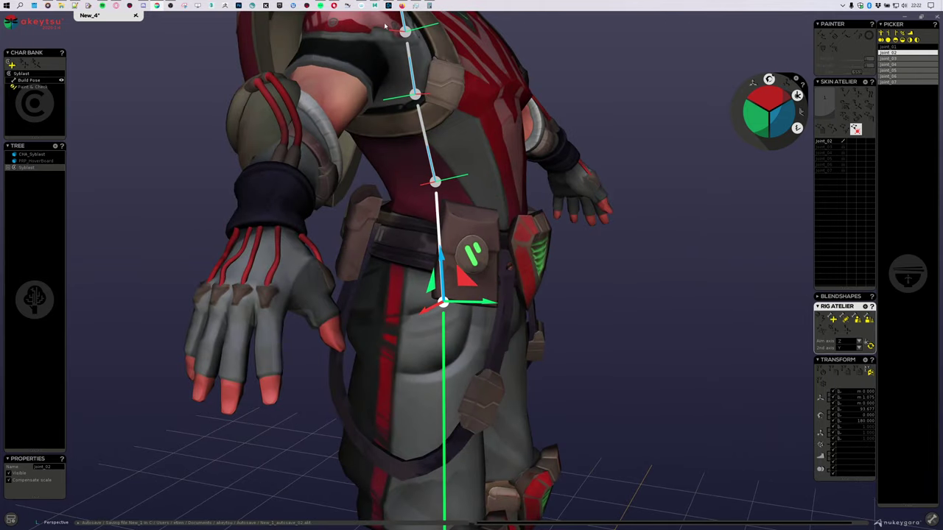
alt+middle_drag(401, 199, 399, 282)
scroll(413, 283, down, 2)
alt+drag(498, 276, 333, 266)
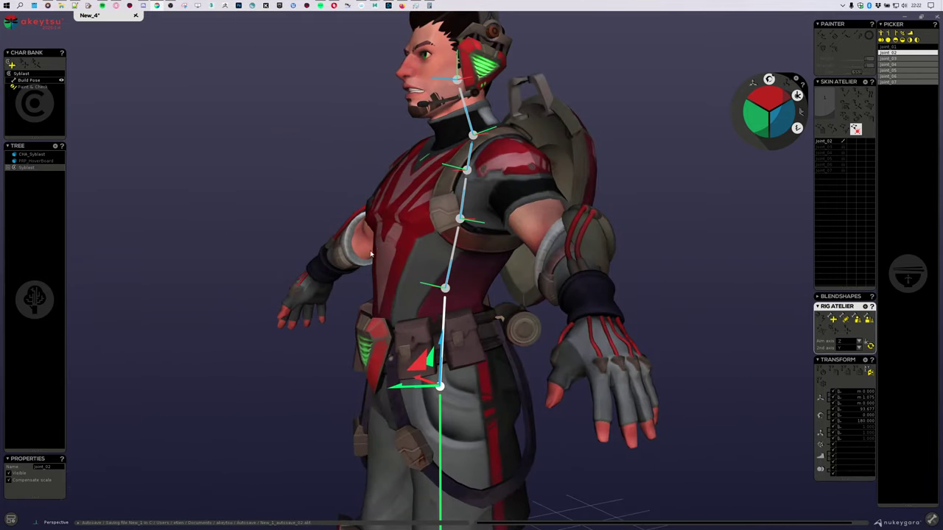
Step the selection along the spine joints up to the neck joint, and shift it slightly forward at the collar base.
click(444, 289)
alt+drag(445, 289, 648, 333)
alt+drag(577, 336, 464, 331)
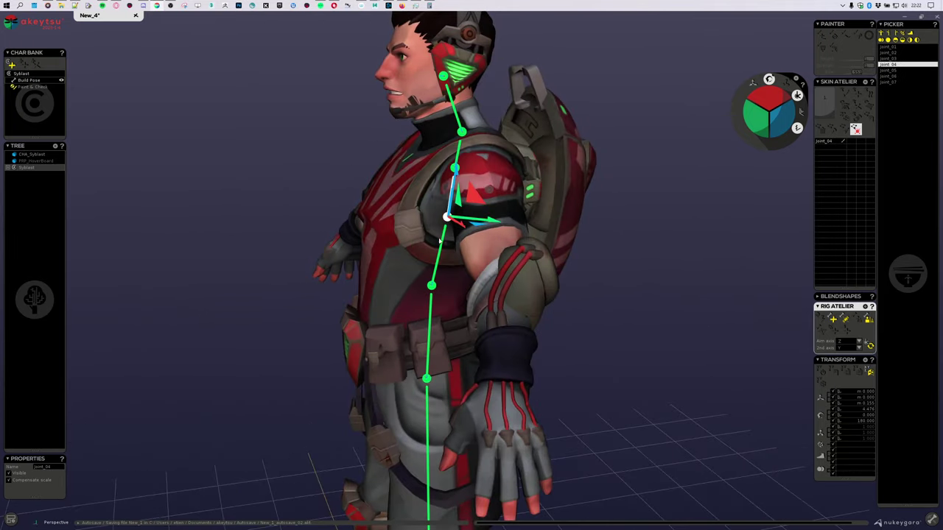
key(Down)
key(Up)
key(Up)
key(Up)
alt+drag(554, 145, 517, 142)
alt+middle_drag(517, 141, 533, 231)
scroll(533, 230, up, 3)
click(498, 142)
drag(514, 111, 503, 112)
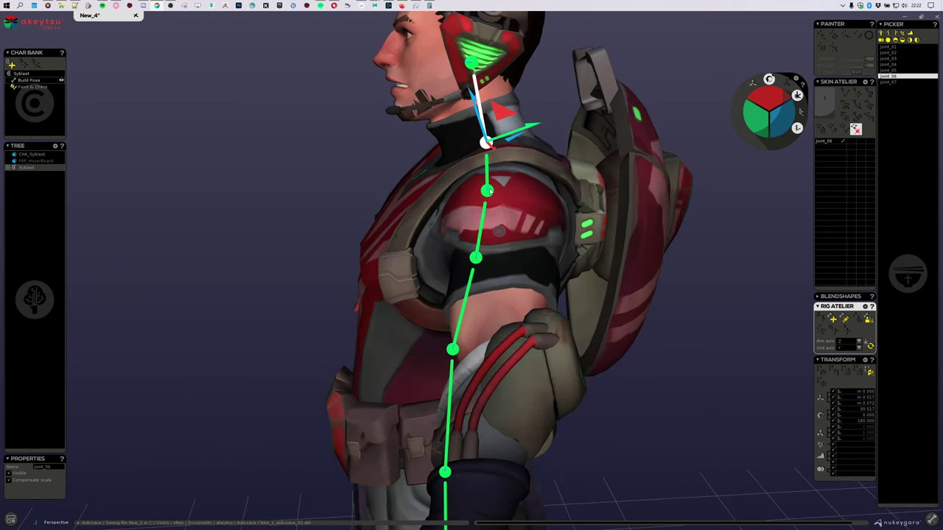
Move the upper chest joint down and slightly back, and lower the chest joint beneath it.
key(Down)
drag(466, 166, 466, 181)
key(Down)
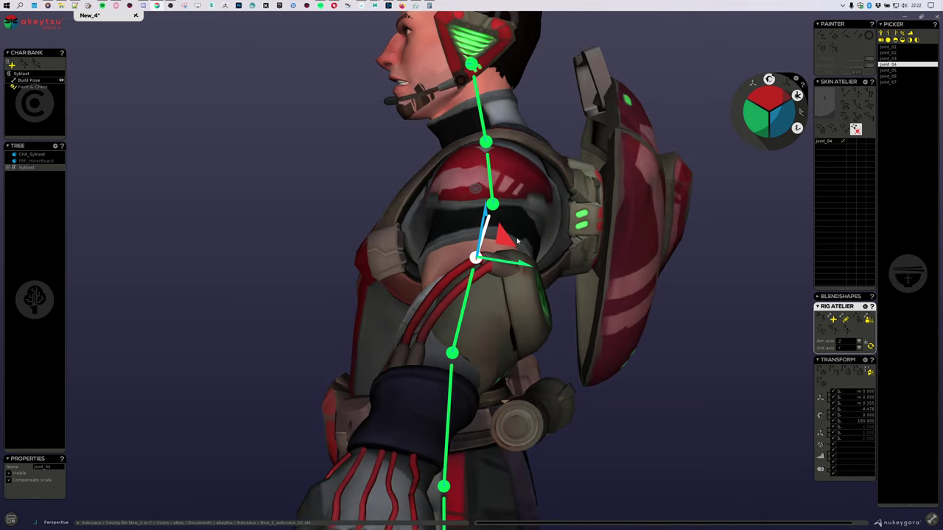
drag(496, 224, 500, 247)
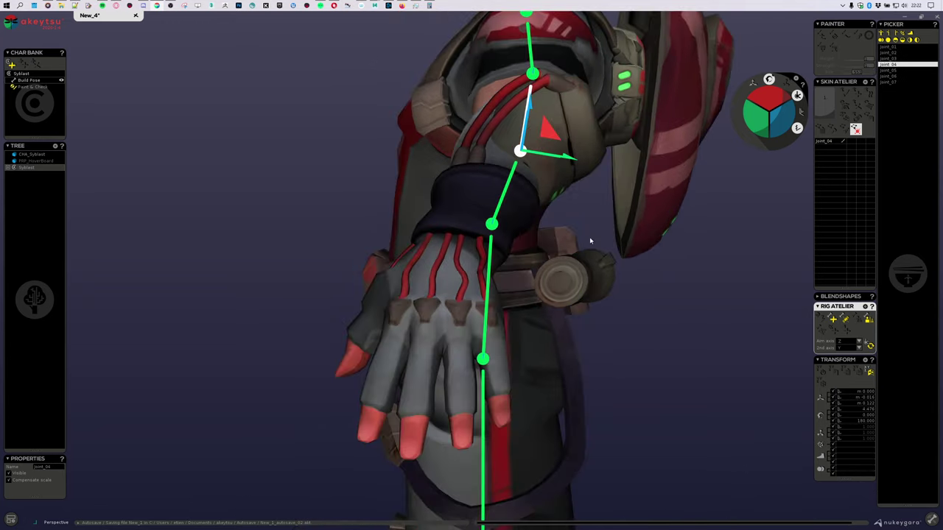
drag(543, 132, 540, 144)
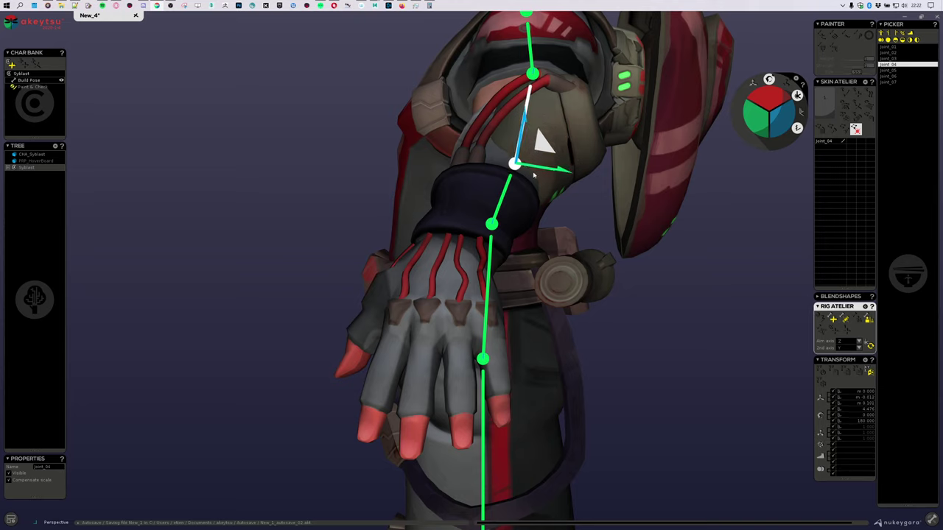
Move the lowest spine joint and the chest joint forward to curve the spine.
click(493, 225)
drag(477, 191, 466, 198)
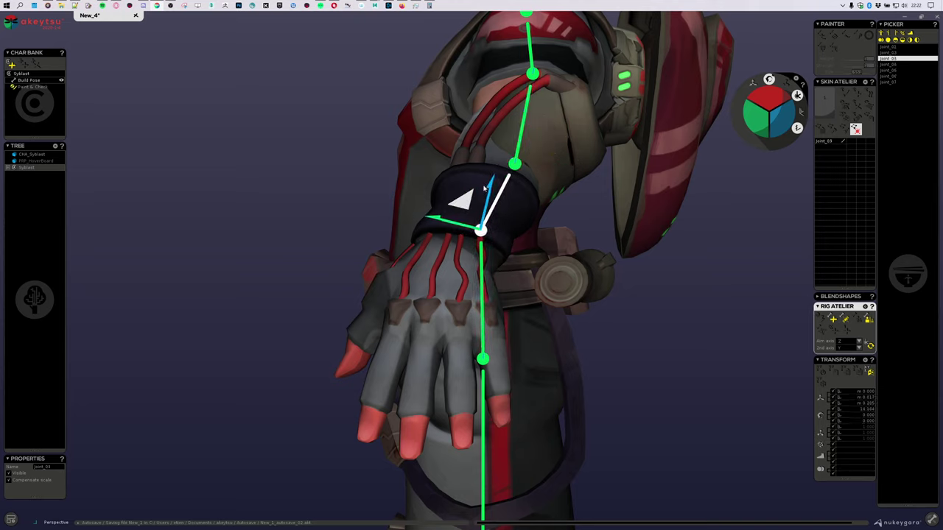
click(515, 164)
drag(542, 152, 540, 149)
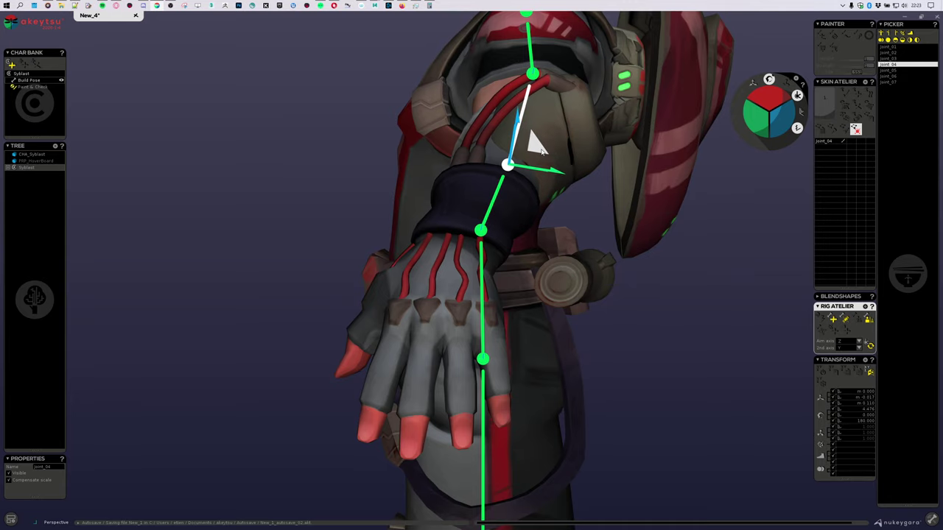
click(480, 230)
drag(454, 197, 450, 204)
Lower the lowest spine joint to just above the pelvis at belt height.
click(482, 362)
middle_drag(633, 360, 797, 359)
scroll(780, 354, down, 2)
middle_drag(486, 292, 558, 265)
click(488, 268)
drag(508, 239, 509, 262)
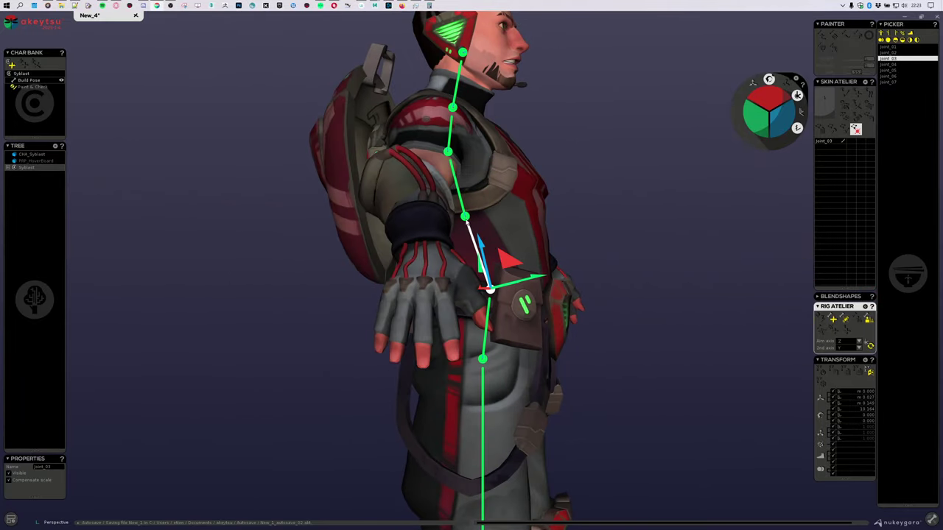
Move the chest joint and the upper chest joint down and forward to even out the spine's spacing.
click(465, 216)
drag(439, 196, 453, 209)
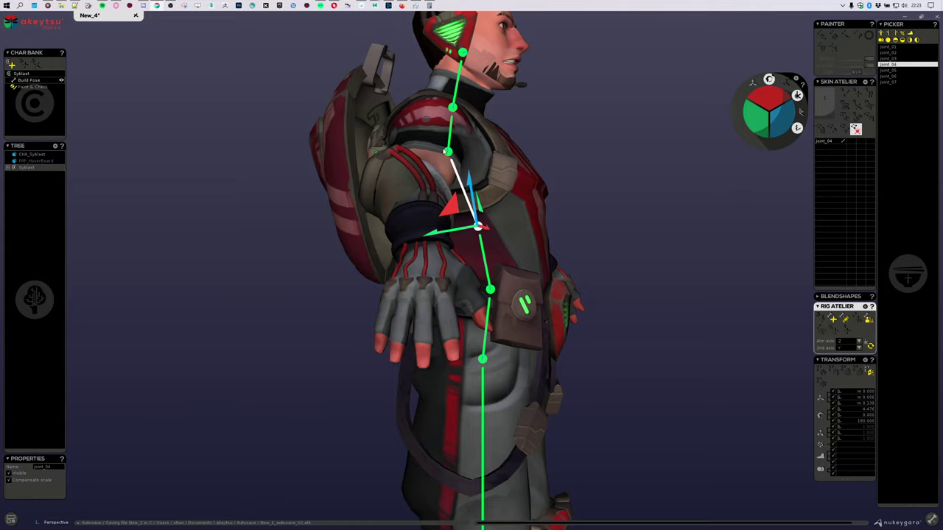
click(448, 152)
drag(465, 122, 472, 141)
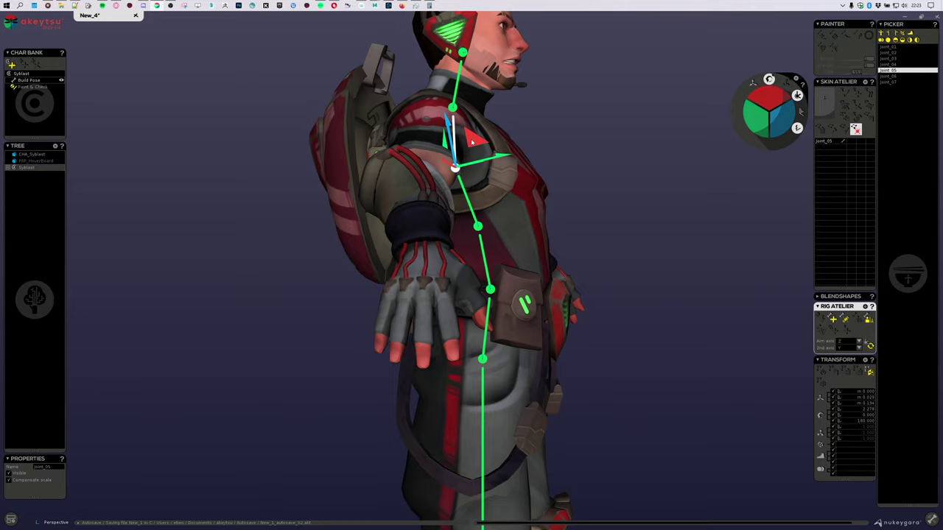
Select the pelvis joint and recompute the orientation of the repositioned spine chain.
alt+drag(673, 201, 528, 234)
scroll(486, 247, down, 3)
alt+middle_drag(528, 235, 446, 352)
scroll(446, 352, up, 3)
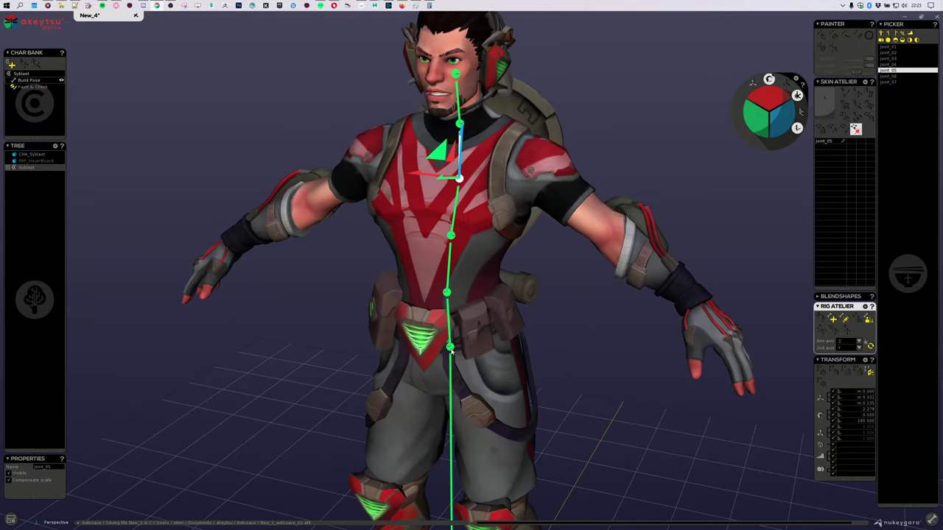
click(452, 354)
alt+drag(550, 301, 469, 276)
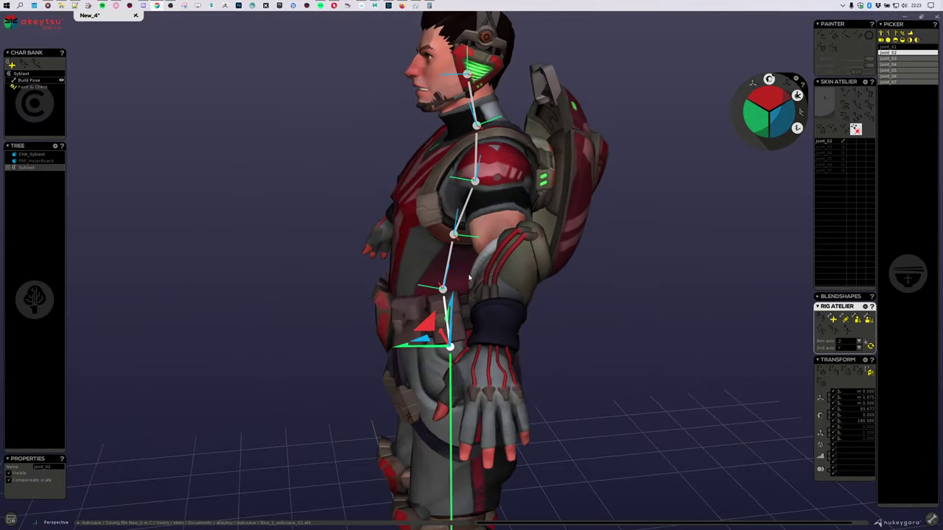
click(869, 345)
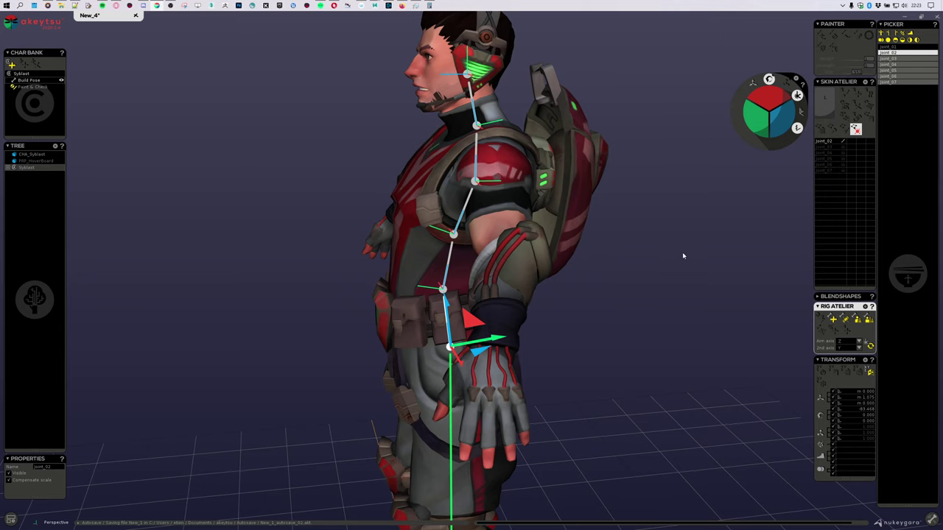
Open the Rig Atelier preferences, move the window beside the character, and enable auto-orient on joint creation.
alt+drag(658, 283, 554, 294)
alt+middle_drag(673, 311, 677, 330)
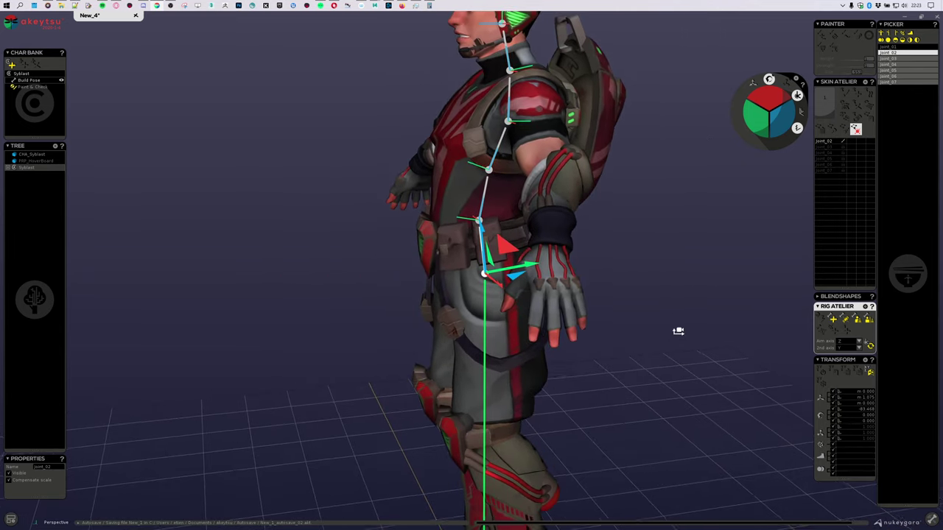
scroll(673, 331, down, 2)
alt+drag(599, 337, 669, 339)
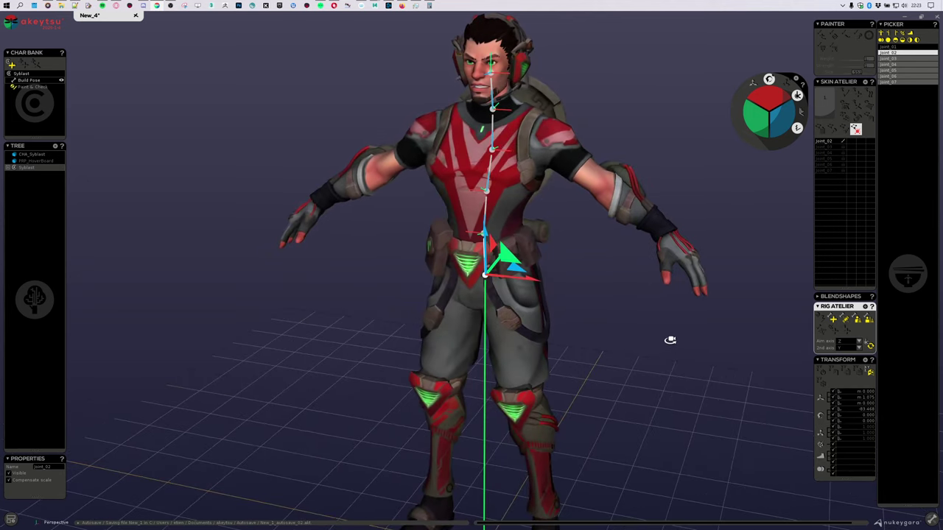
click(865, 308)
drag(565, 221, 401, 231)
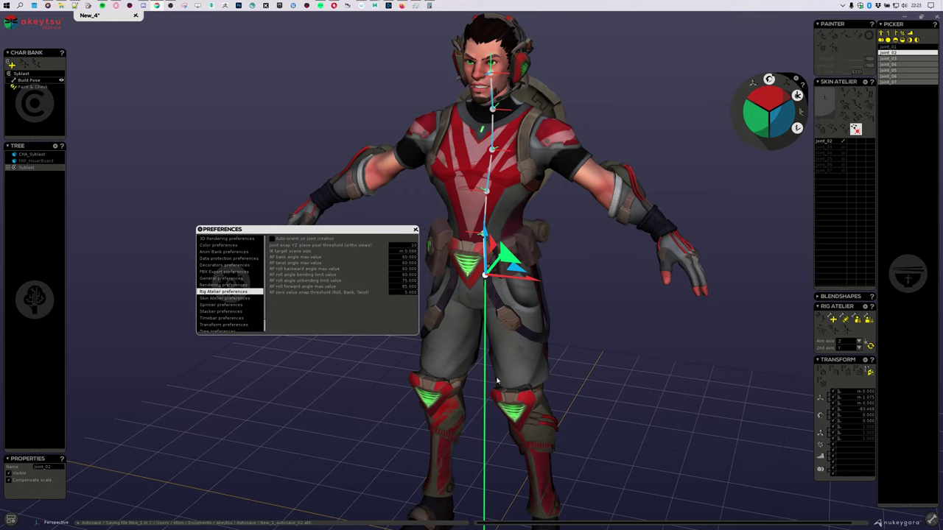
alt+drag(473, 344, 507, 316)
scroll(508, 317, up, 5)
click(482, 282)
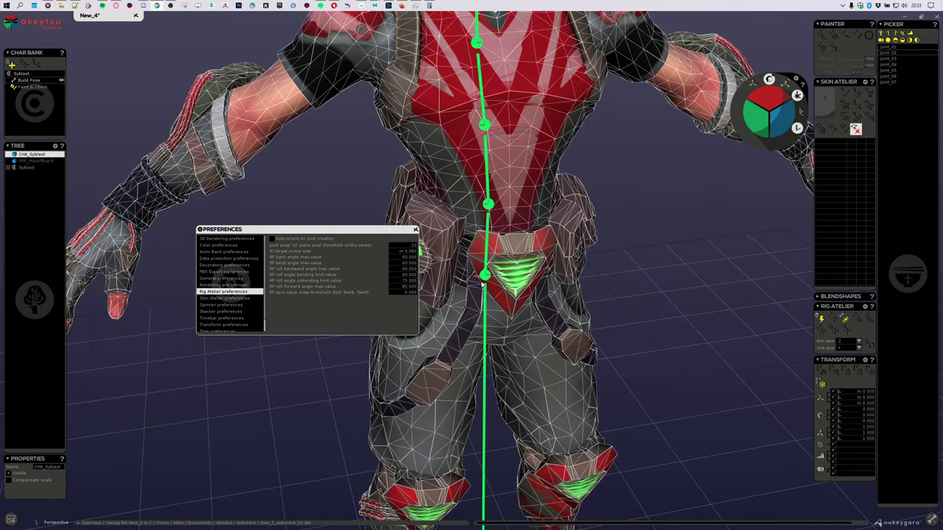
alt+middle_drag(508, 222, 526, 440)
Create an arm chain branching from the upper chest joint, placing joints at the left collarbone, shoulder and elbow.
click(493, 272)
alt+drag(609, 331, 526, 328)
middle_drag(611, 266, 634, 242)
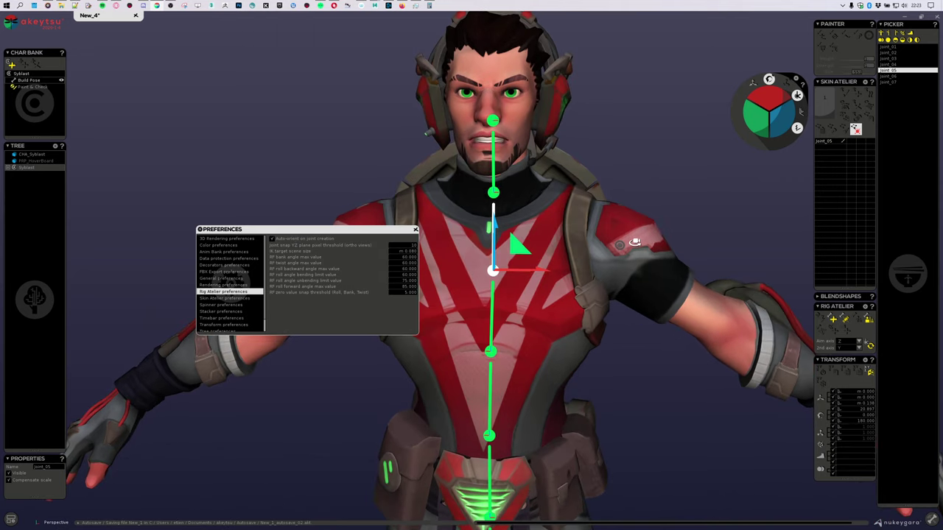
alt+drag(736, 261, 761, 254)
click(831, 319)
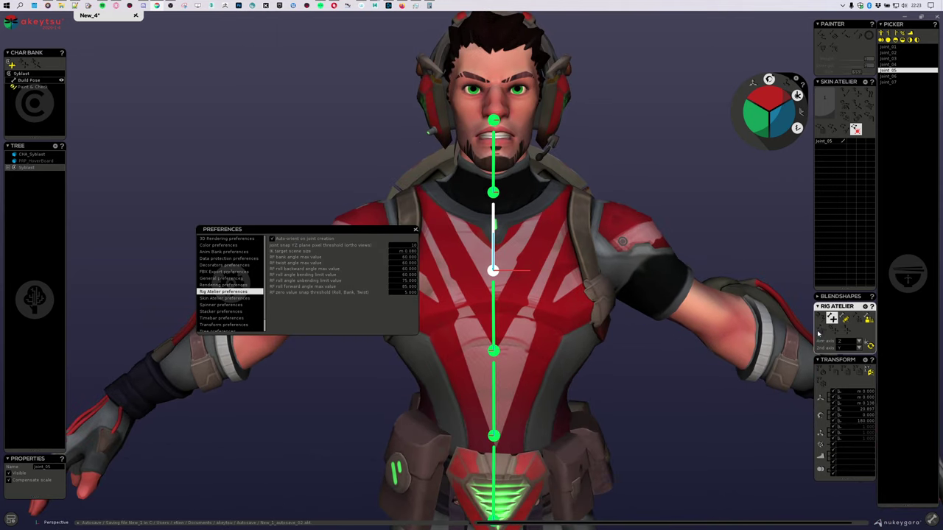
drag(534, 237, 534, 234)
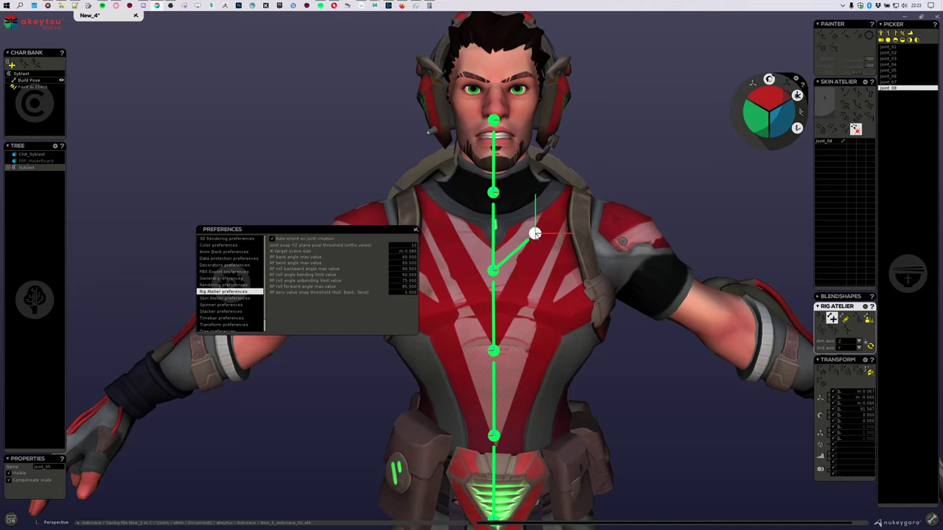
click(620, 247)
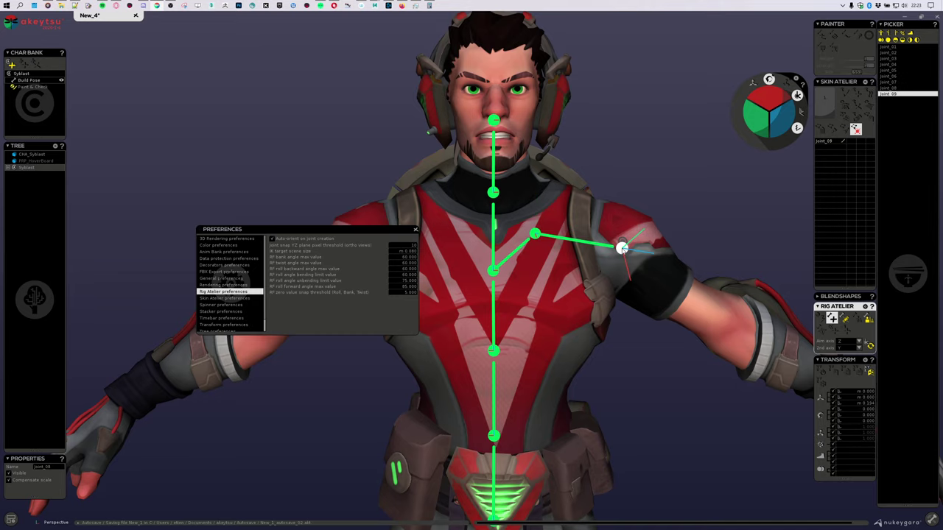
click(729, 329)
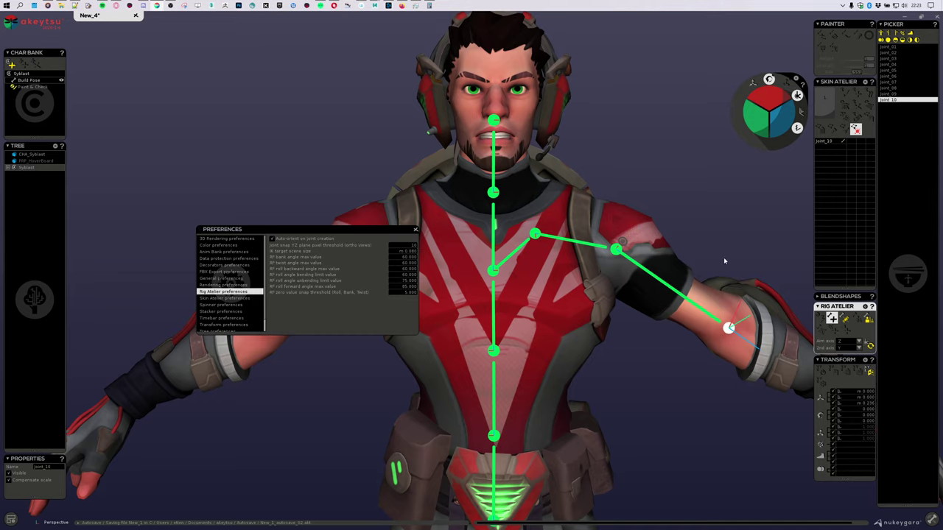
middle_drag(729, 226, 586, 192)
scroll(619, 232, up, 1)
scroll(646, 268, down, 2)
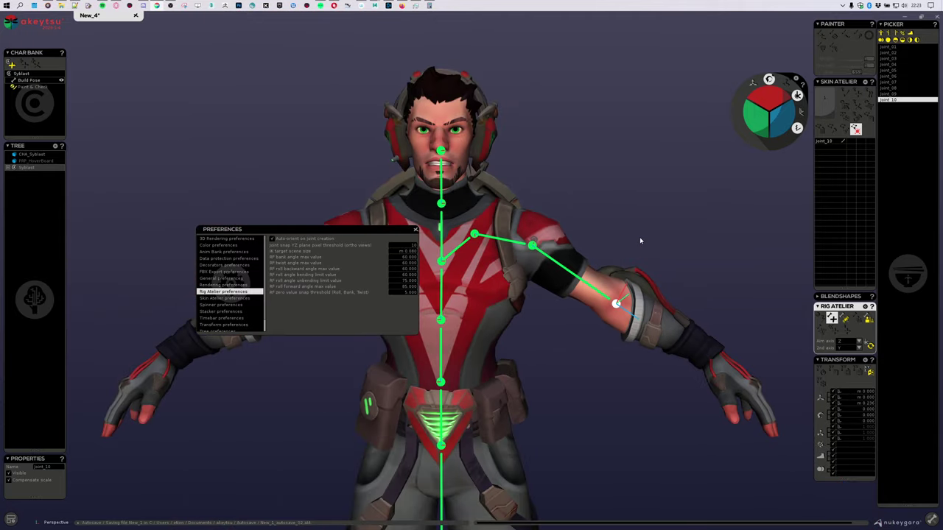
key(Escape)
Move the new collarbone joint forward and inward, closer to the upper chest joint.
alt+drag(603, 219, 505, 248)
alt+middle_drag(656, 221, 564, 275)
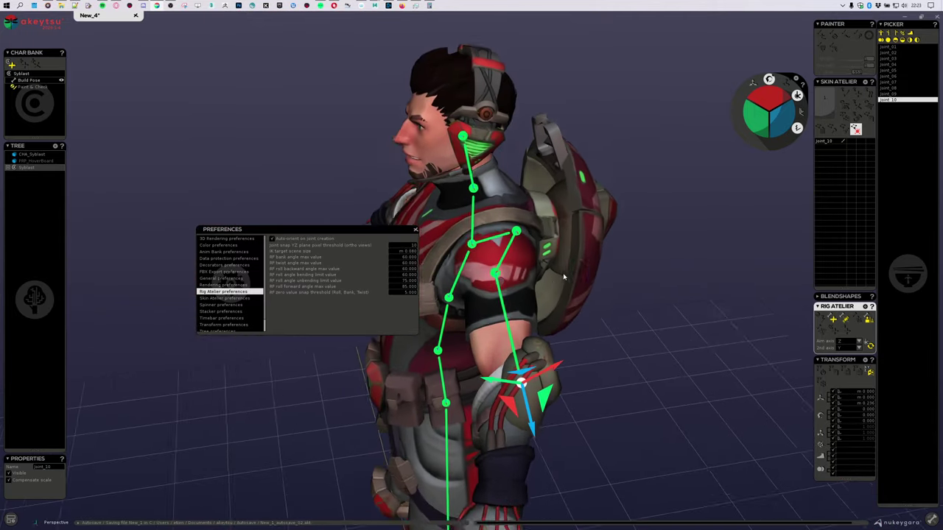
scroll(564, 276, up, 1)
click(516, 217)
alt+drag(663, 258, 648, 243)
drag(543, 231, 507, 219)
alt+drag(583, 177, 578, 255)
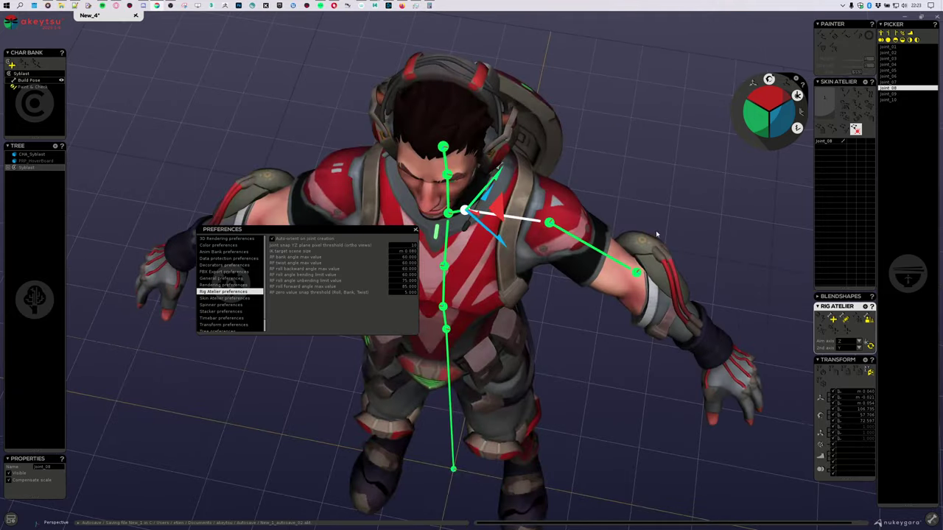
Undo the collarbone move and the creation of the arm joints, back to the spine chain alone.
key(ctrl+z)
key(ctrl+z)
key(ctrl+z)
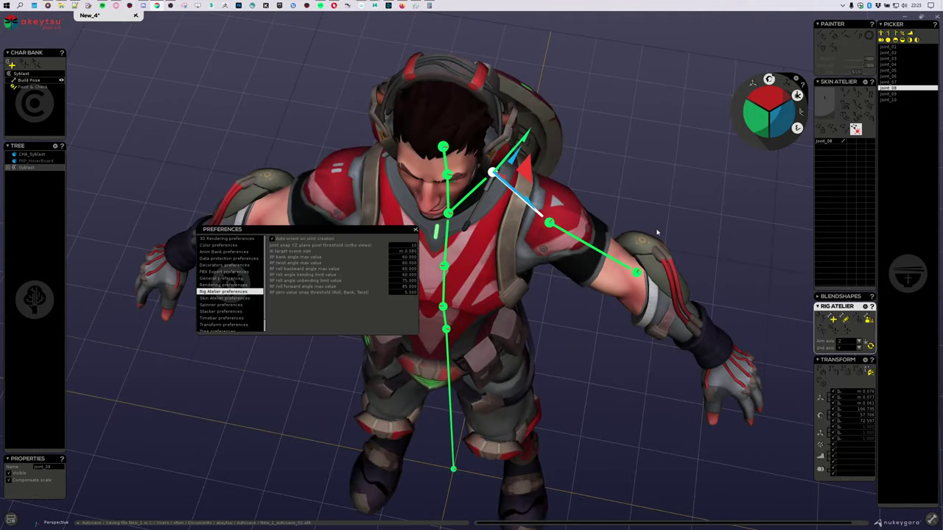
scroll(656, 231, up, 4)
alt+drag(606, 240, 472, 251)
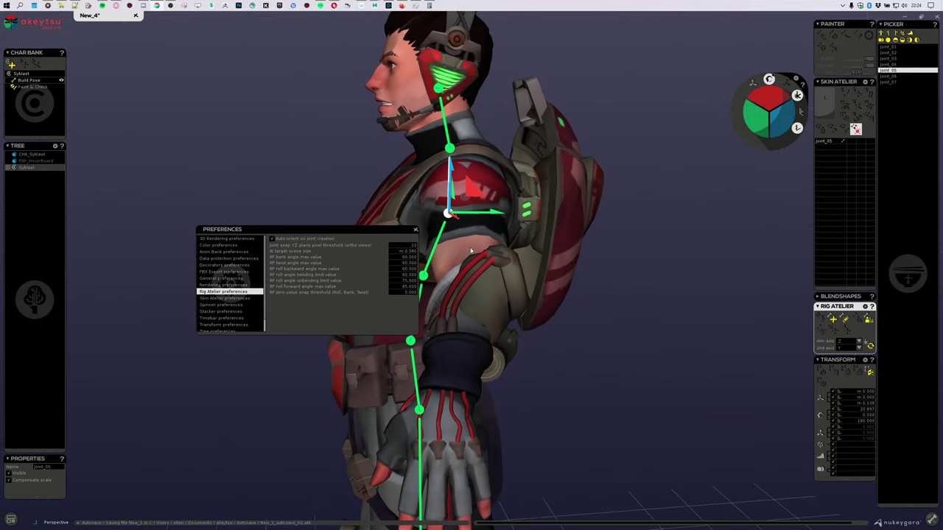
Disable auto-orient on joint creation and close the preferences.
click(275, 240)
click(416, 230)
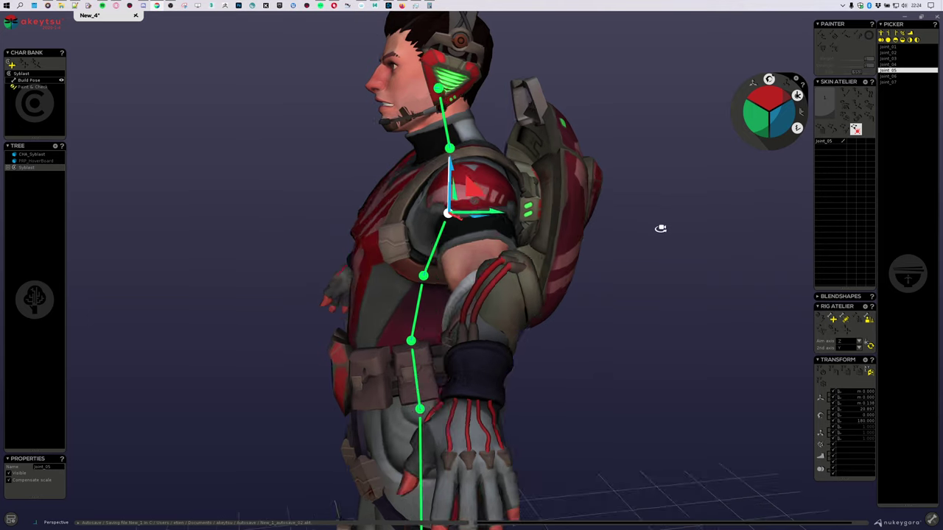
Branch a left arm chain from the upper chest joint with collarbone, shoulder and elbow joints, discarding the stray joint beyond the elbow.
alt+drag(661, 228, 788, 221)
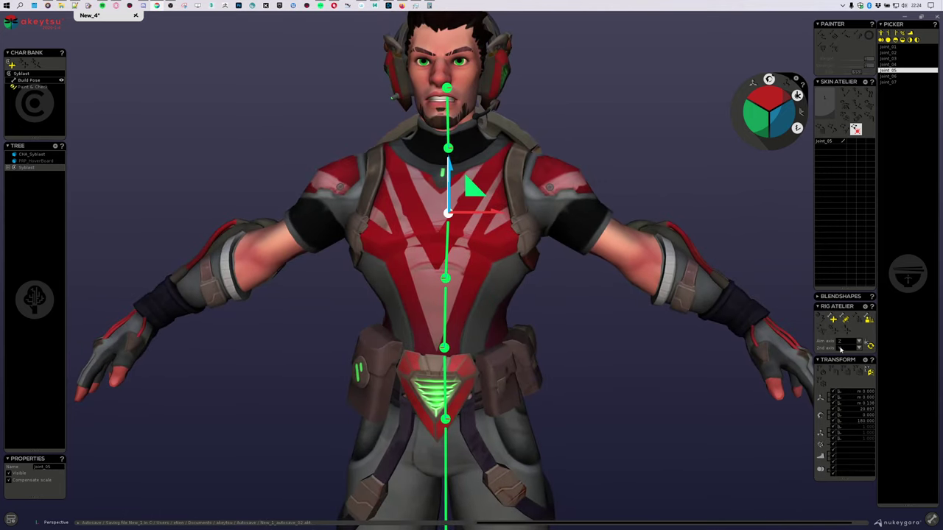
click(832, 319)
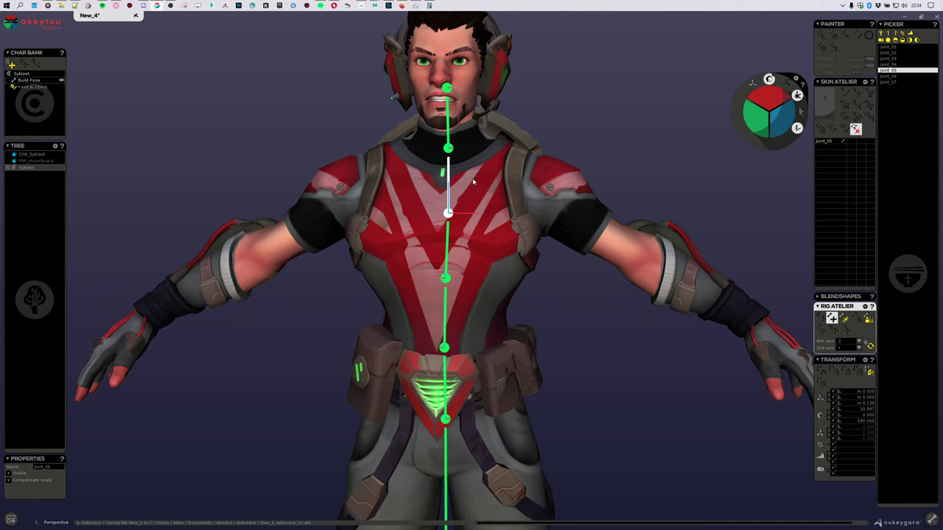
click(472, 179)
click(551, 195)
click(648, 261)
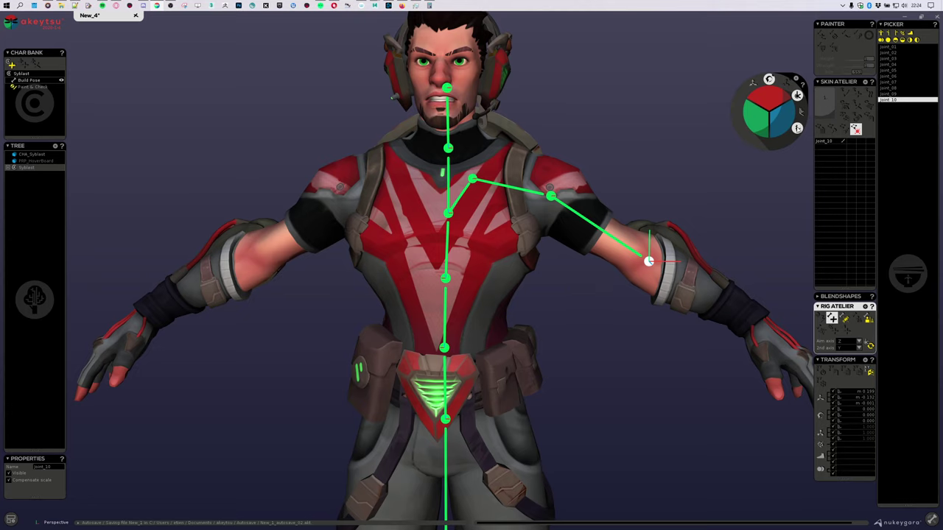
middle_drag(787, 243, 606, 245)
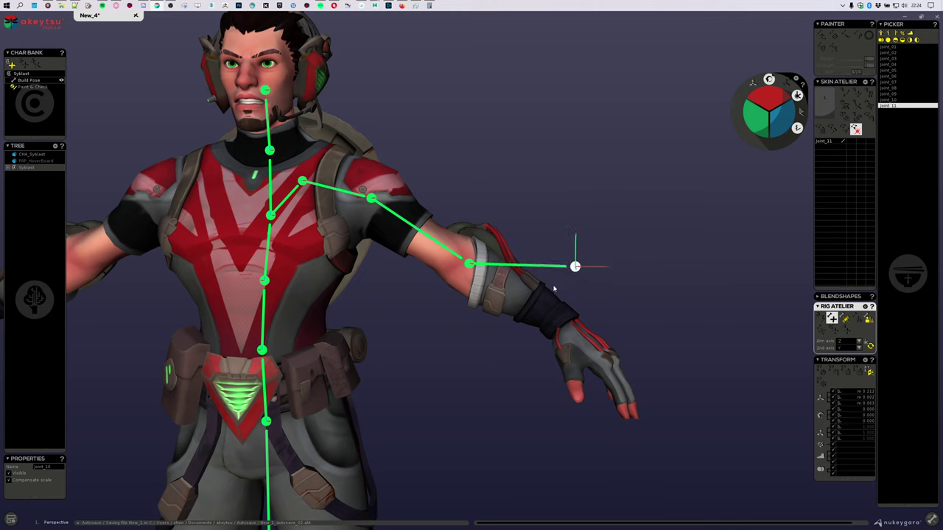
key(w)
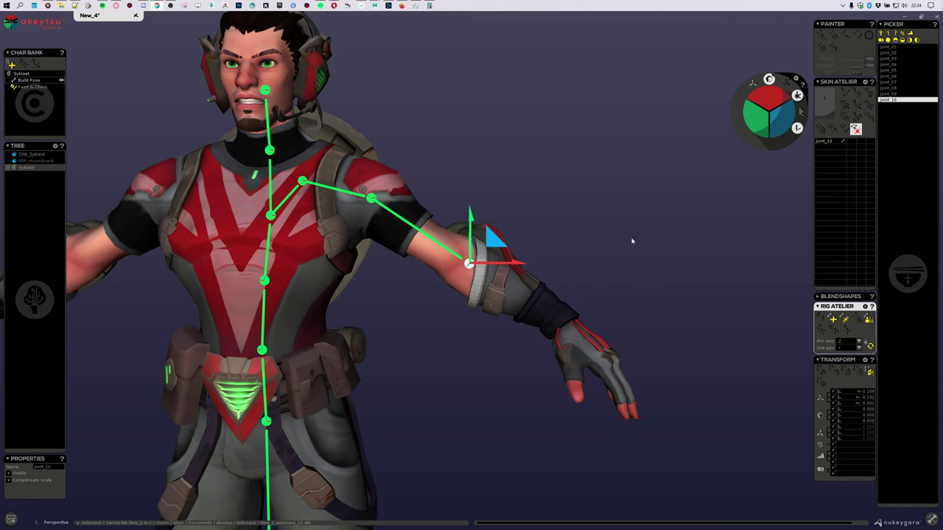
Try shifting the elbow joint in the horizontal plane, and undo the shift.
middle_drag(632, 241, 625, 267)
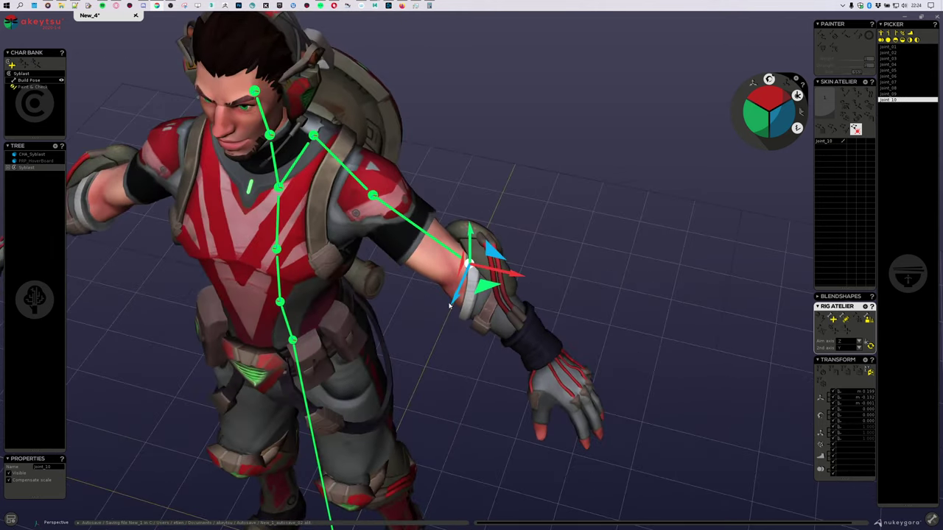
drag(480, 286, 466, 288)
key(ctrl+z)
Compare the move and rotate manipulators on the elbow joint and their axis controls.
mouse_move(618, 254)
middle_down()
mouse_move(626, 272)
mouse_move(620, 257)
middle_up()
key(e)
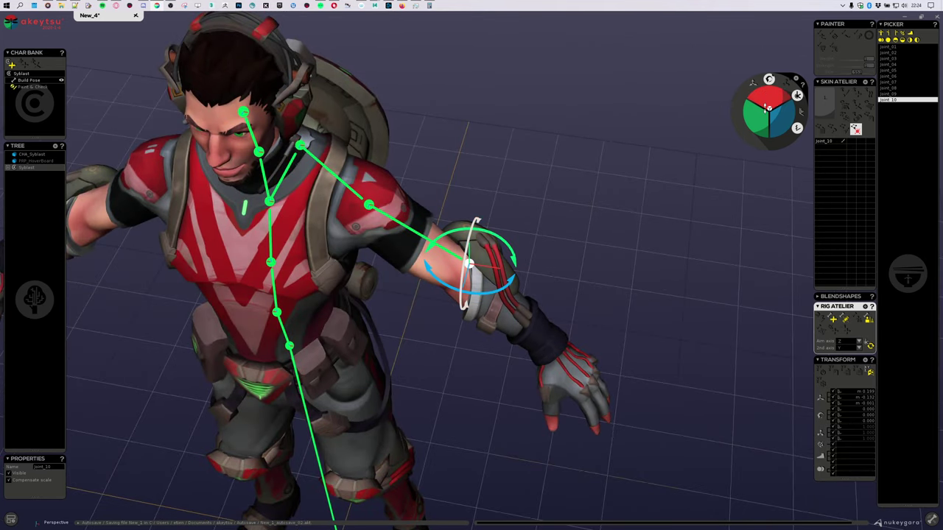
key(w)
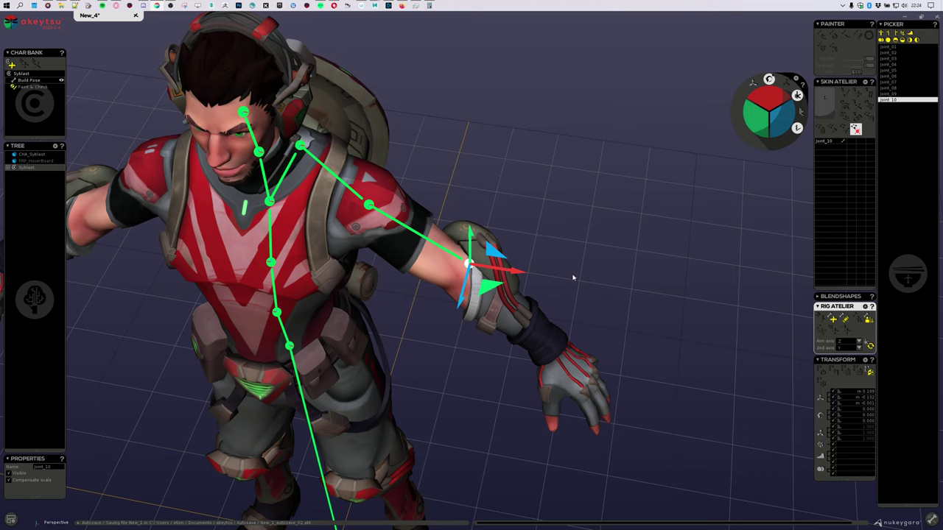
key(e)
key(w)
click(769, 79)
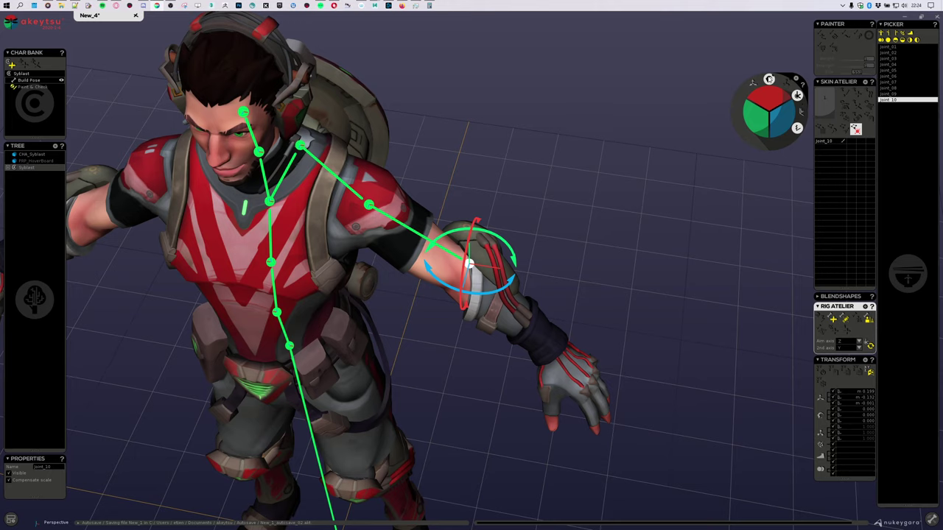
click(751, 82)
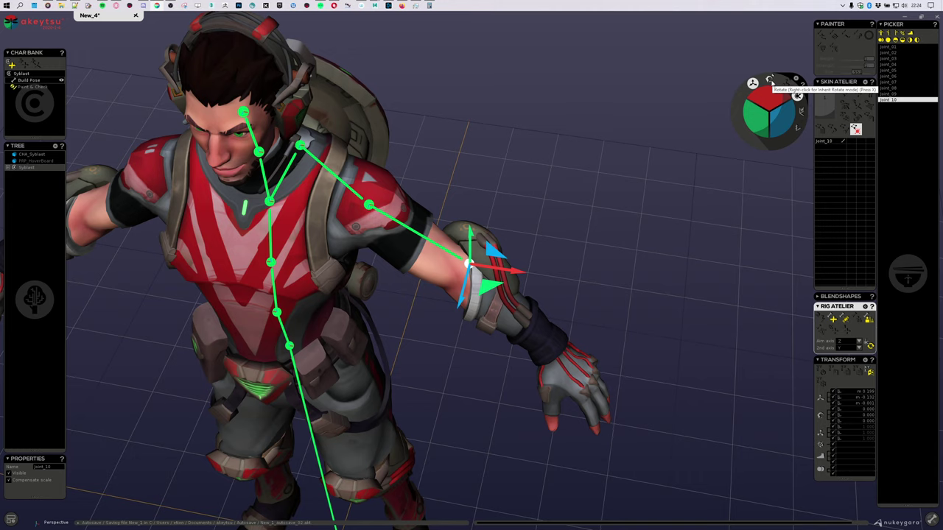
click(769, 80)
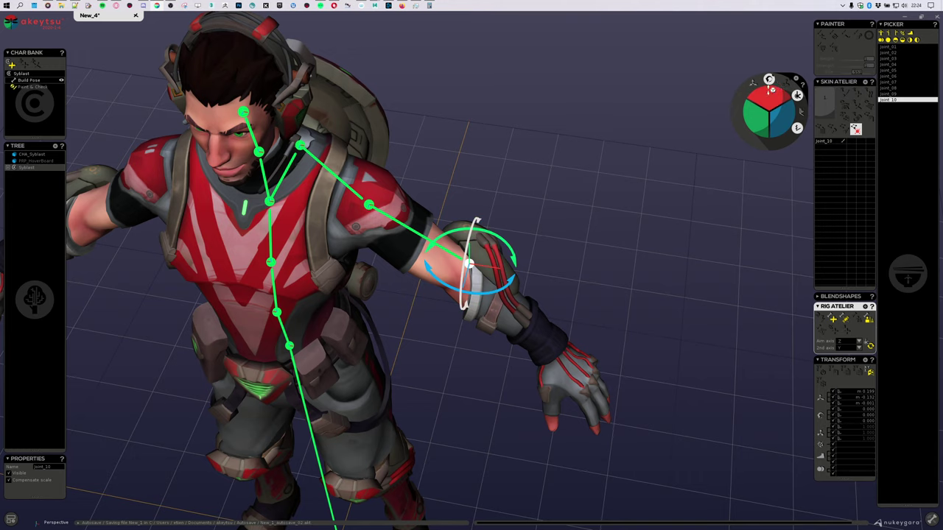
middle_drag(736, 211, 723, 175)
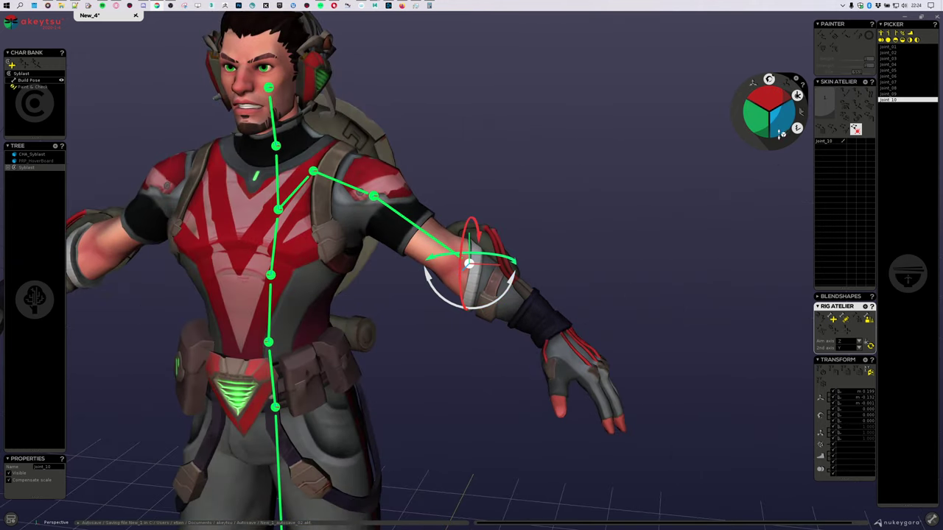
click(769, 96)
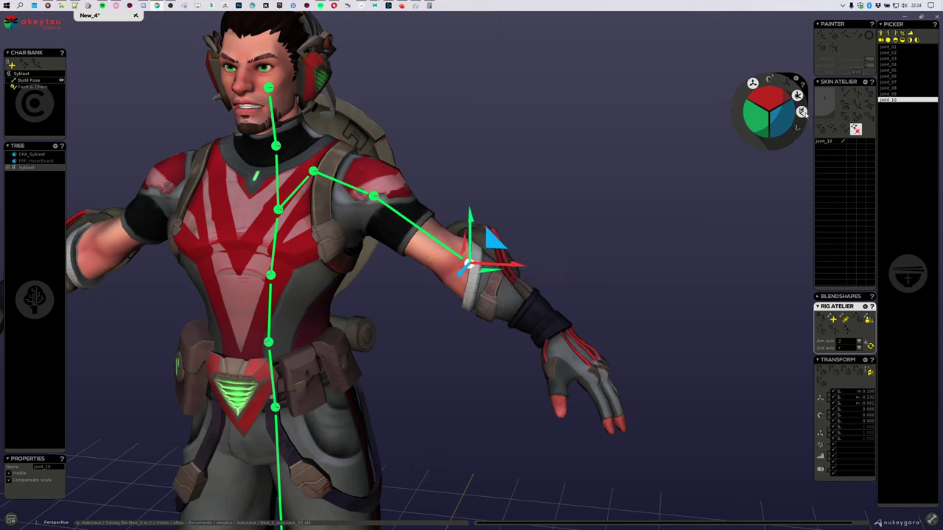
click(769, 79)
click(796, 128)
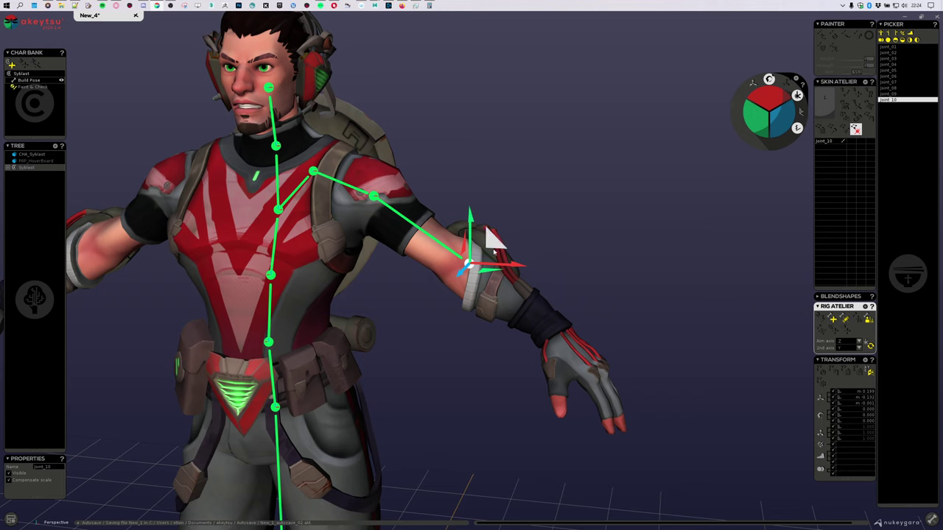
Move the elbow joint forward and slightly inward in the horizontal plane to sit inside the elbow.
alt+drag(619, 254, 704, 225)
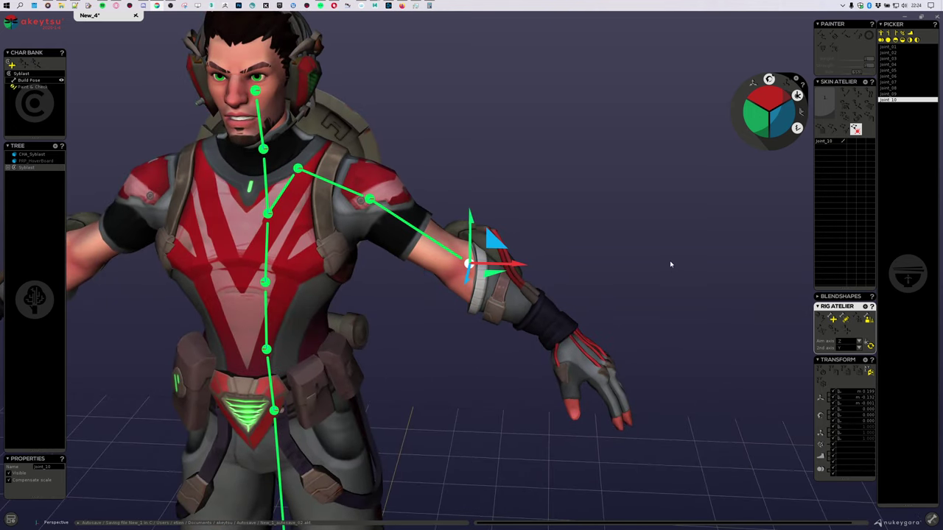
alt+drag(684, 271, 511, 296)
drag(451, 292, 424, 284)
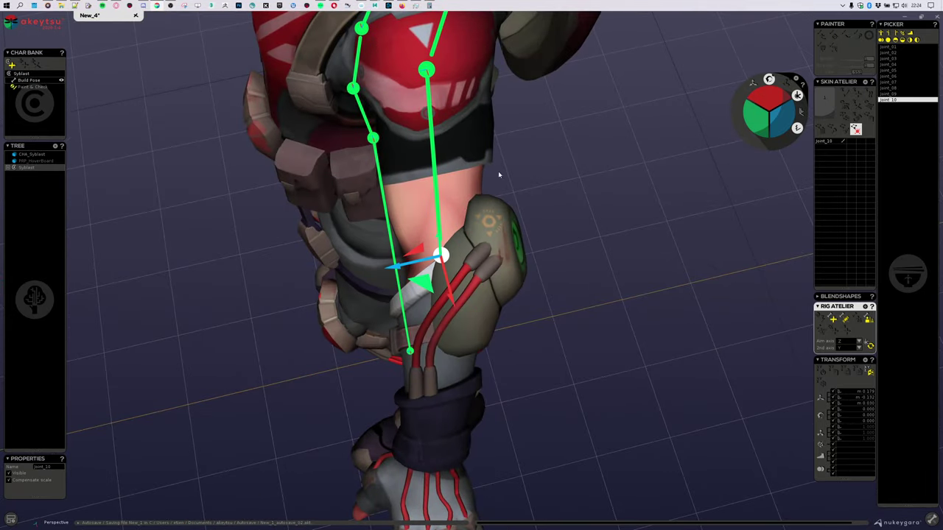
Move the collarbone joint forward in the horizontal plane, from the upper back to beside the upper chest joint.
alt+middle_drag(463, 117, 466, 222)
click(481, 54)
alt+middle_drag(555, 175, 581, 340)
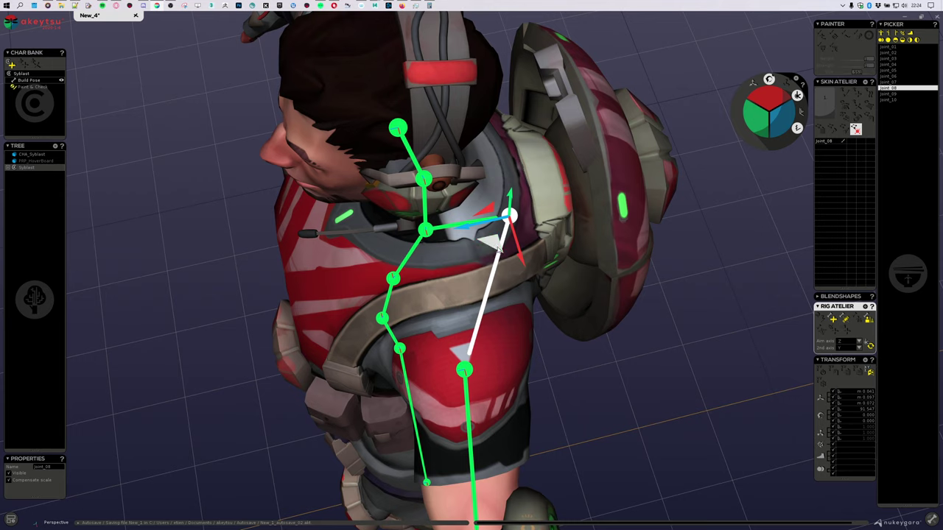
drag(490, 245, 409, 264)
Move the shoulder joint inward and slightly up to fit the top of the arm.
click(464, 370)
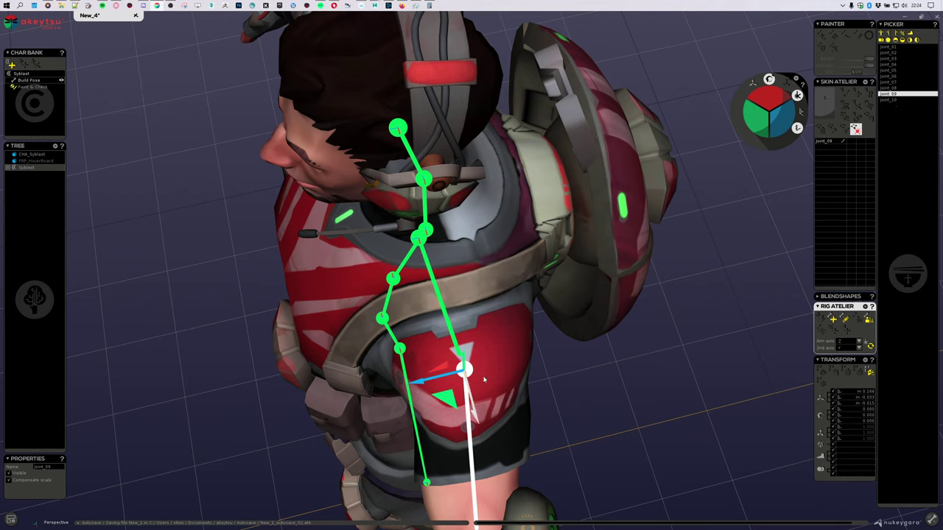
alt+drag(537, 383, 585, 308)
alt+middle_drag(584, 308, 587, 285)
drag(482, 314, 475, 309)
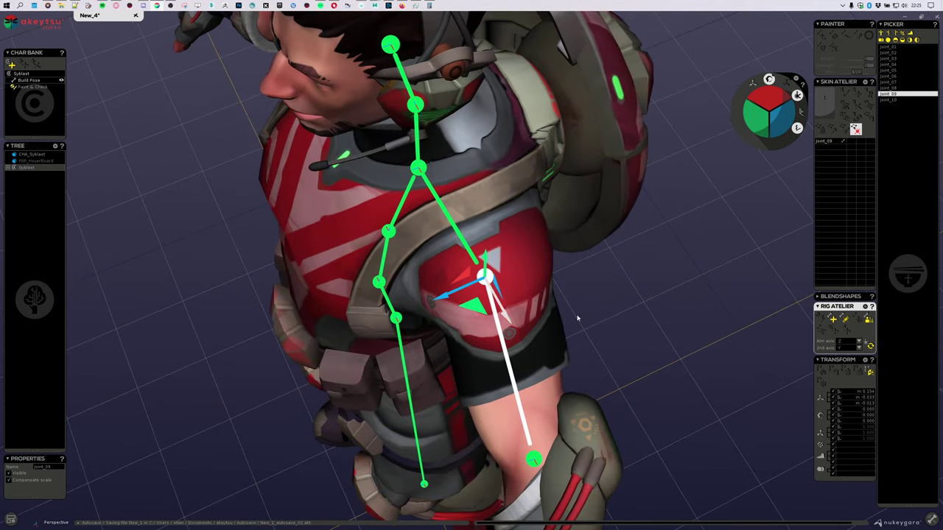
alt+drag(579, 317, 732, 238)
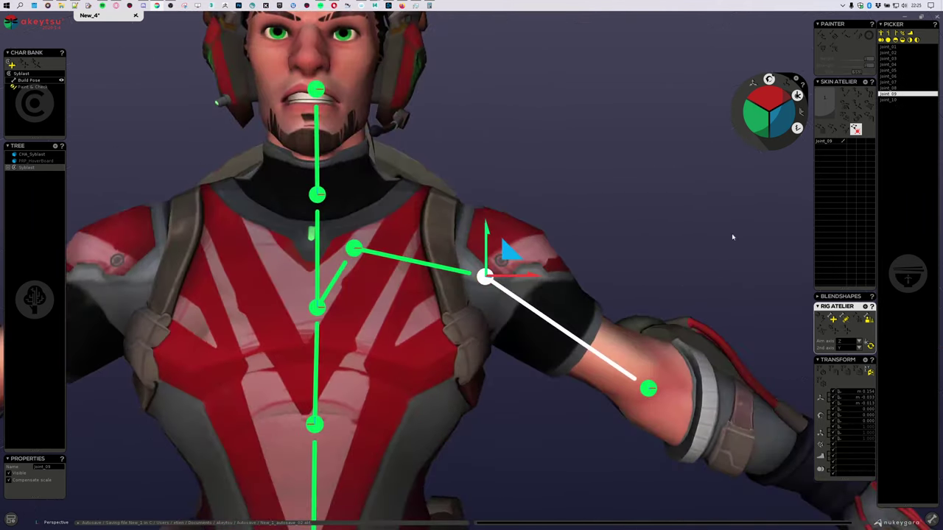
Lower the collarbone joint slightly and shift it a little backward.
click(356, 247)
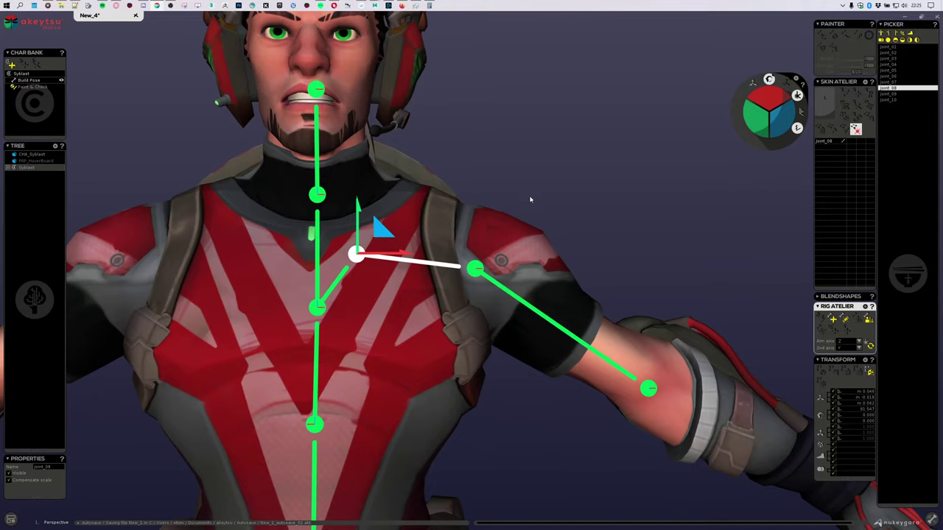
alt+drag(531, 195, 473, 209)
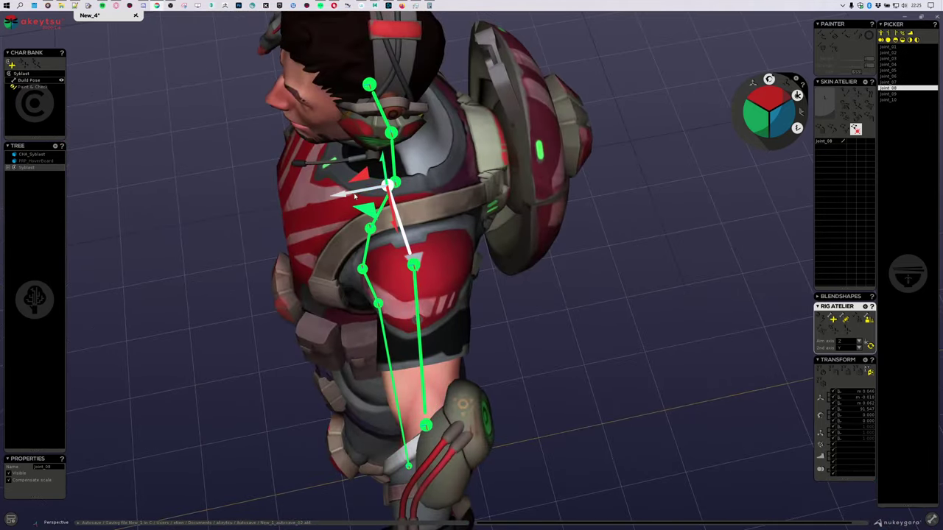
drag(342, 194, 349, 194)
Nudge the elbow joint slightly outward and up so it sits centred inside the elbow.
click(413, 265)
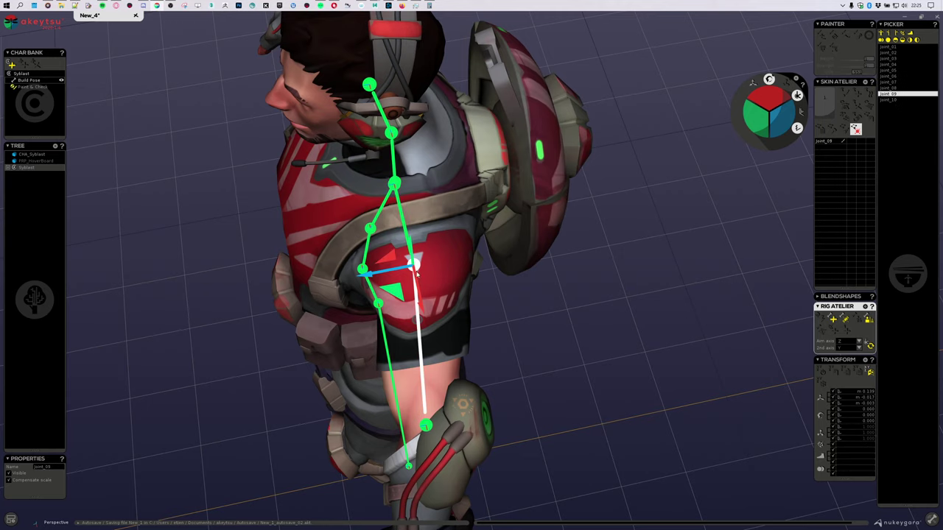
alt+drag(412, 269, 668, 273)
alt+middle_drag(575, 360, 513, 255)
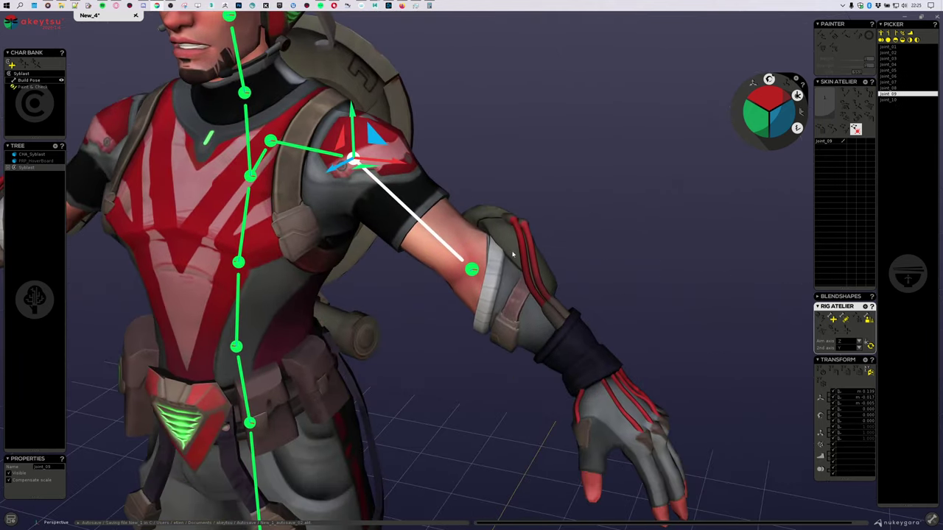
click(472, 270)
mouse_move(472, 270)
alt+mouse_down()
mouse_move(452, 309)
mouse_move(472, 269)
alt+mouse_up()
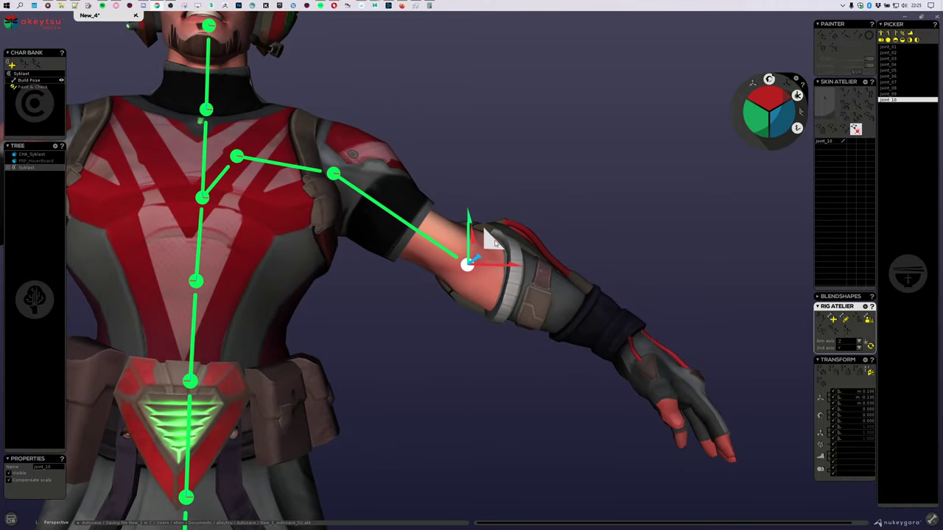
alt+drag(511, 239, 526, 302)
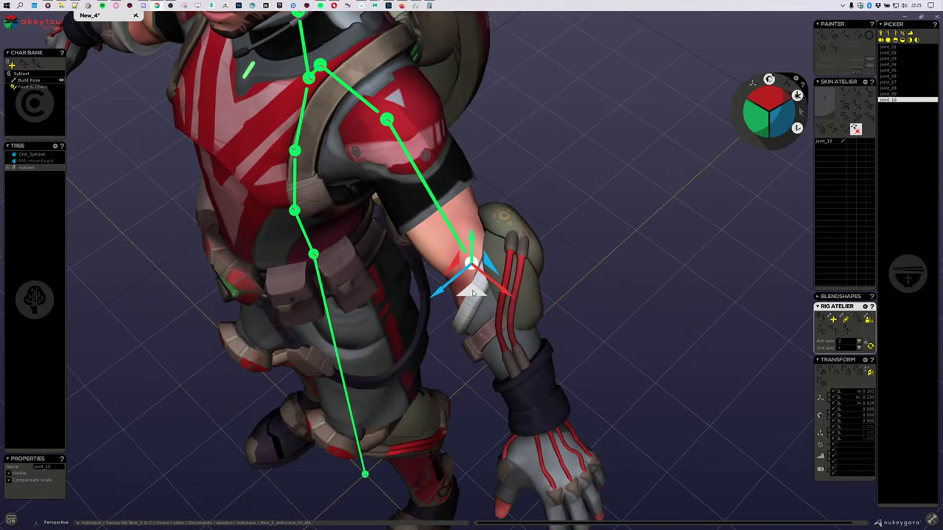
alt+drag(648, 306, 446, 324)
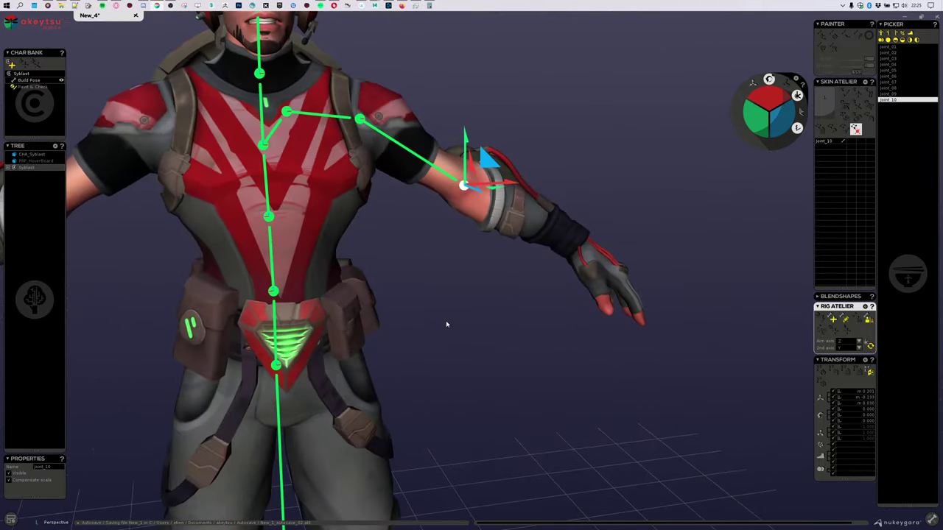
Extend the left arm chain from the elbow with a wrist joint and an end joint in the hand.
alt+middle_drag(407, 225, 354, 192)
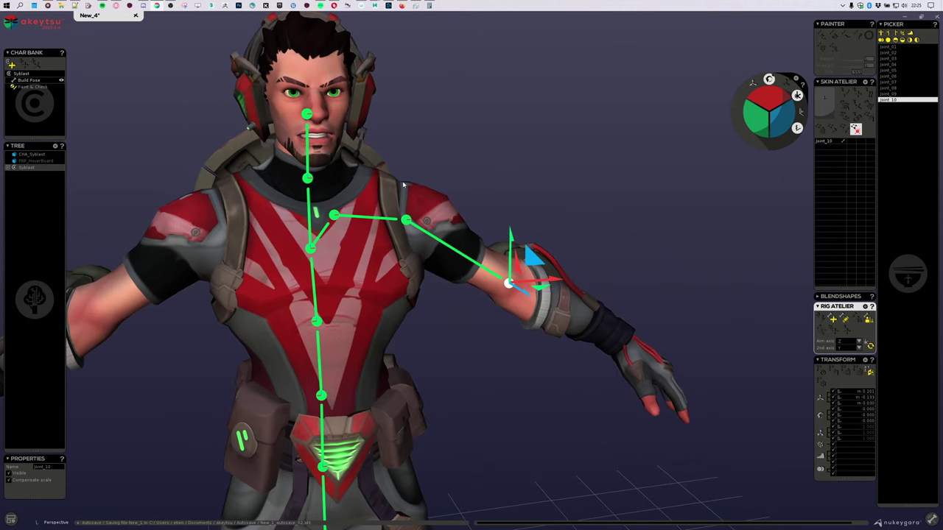
alt+drag(404, 185, 361, 181)
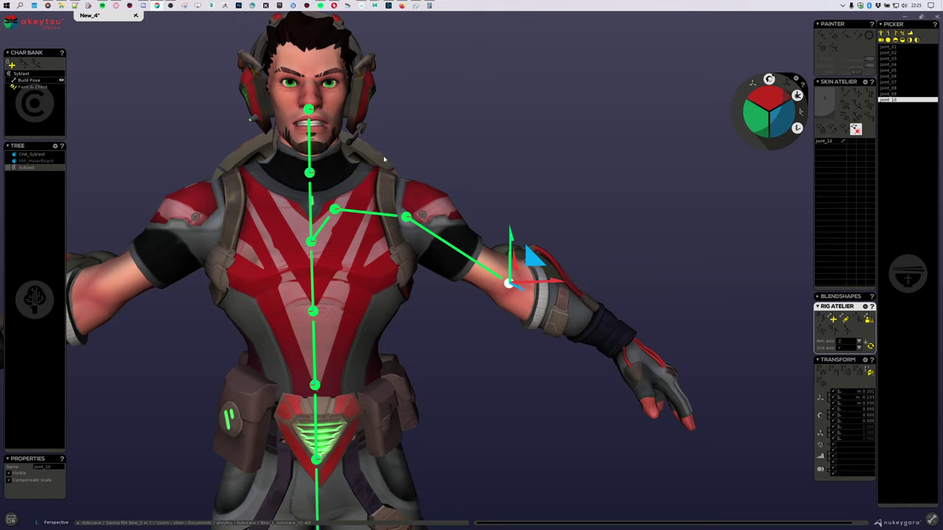
alt+drag(383, 159, 433, 127)
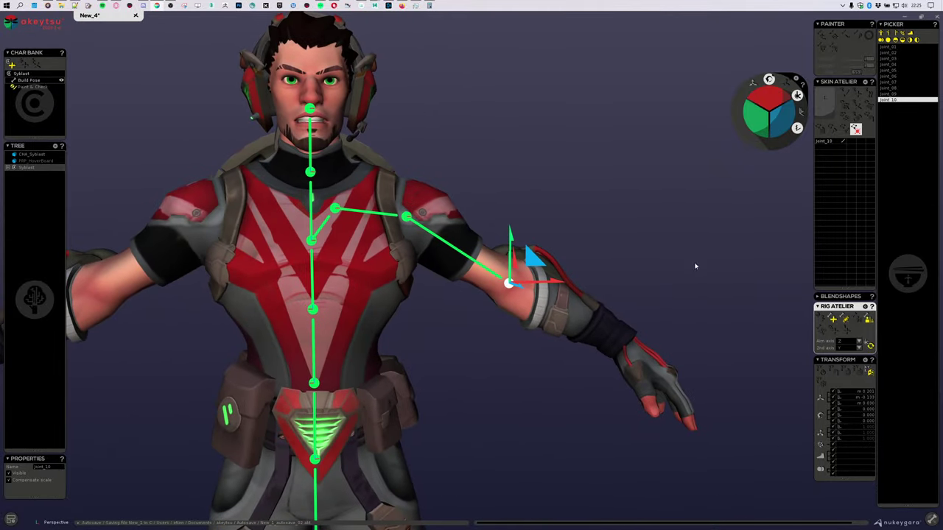
key(f)
alt+drag(638, 296, 675, 270)
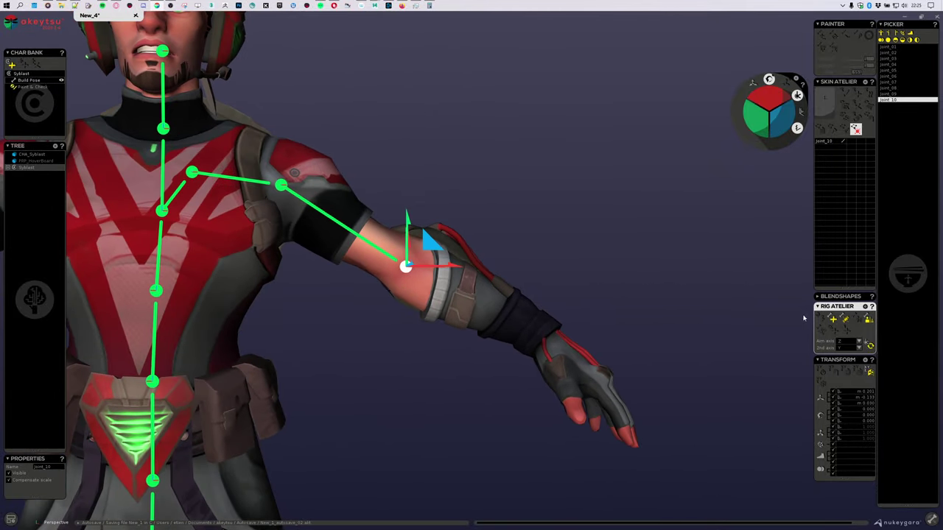
click(832, 318)
click(542, 341)
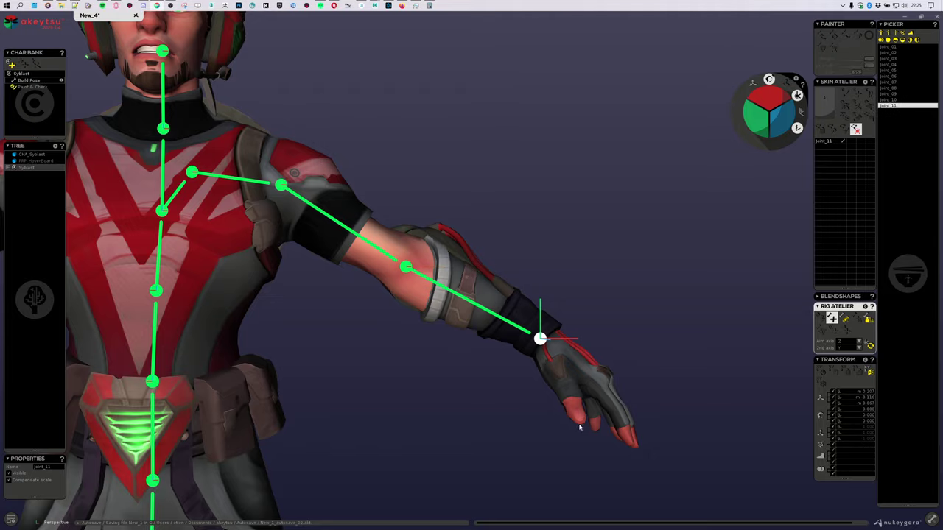
middle_drag(641, 259, 424, 214)
scroll(556, 311, up, 5)
click(508, 332)
key(Escape)
scroll(558, 379, down, 5)
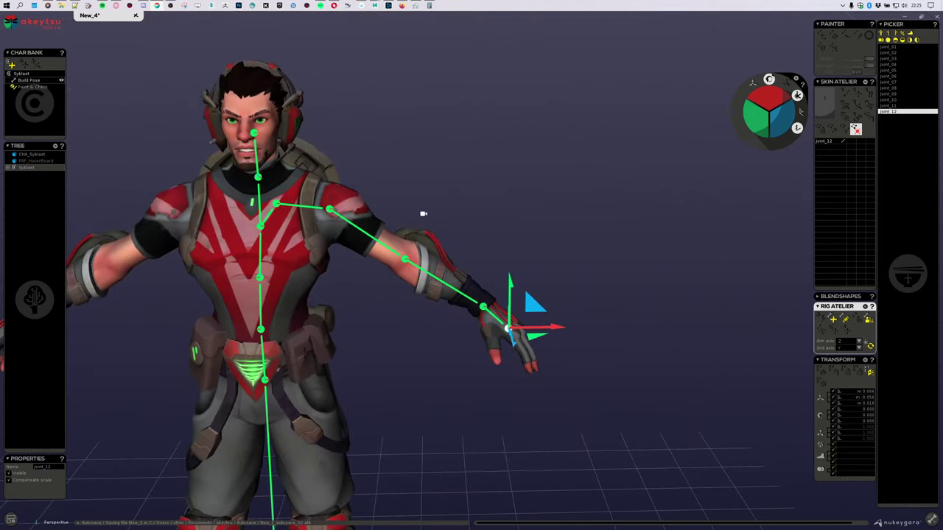
Examine the axis orientations of the left arm joints from several angles, selecting the shoulder and elbow with and without their children.
click(276, 206)
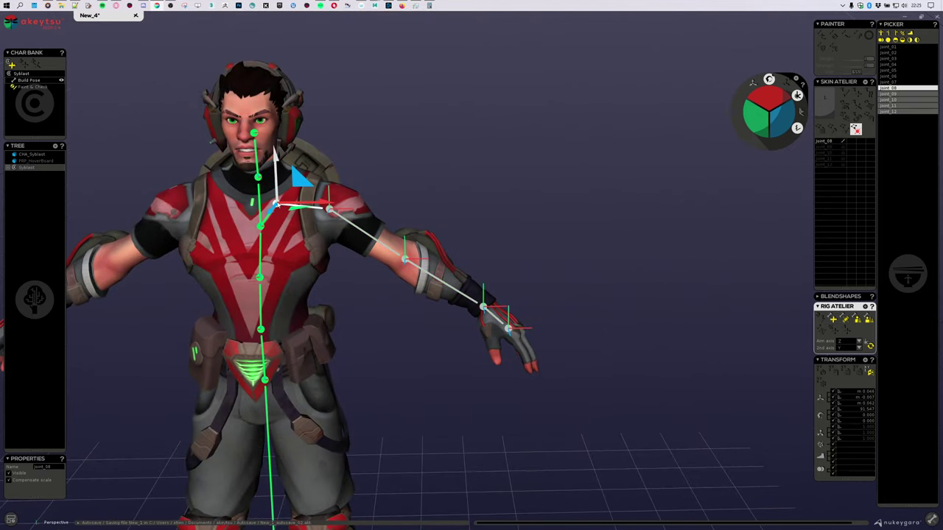
click(331, 211)
middle_drag(331, 210, 482, 214)
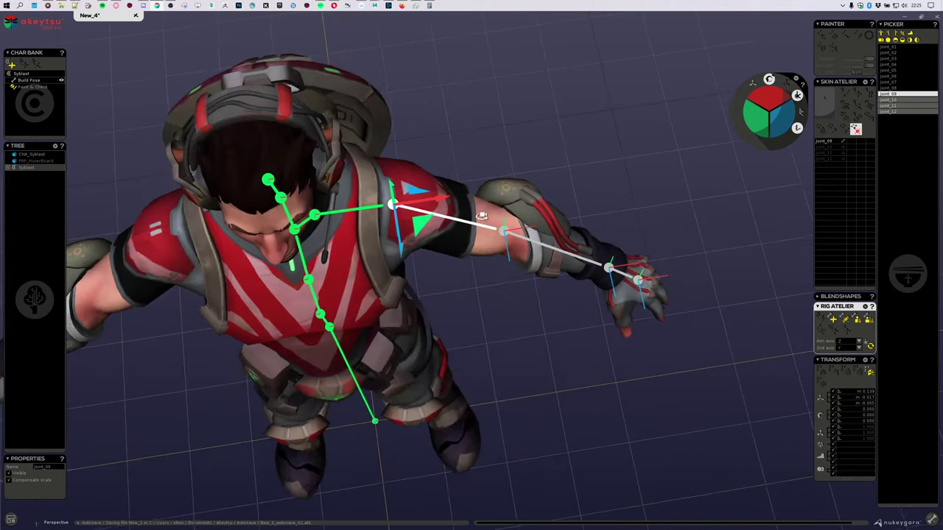
middle_drag(381, 290, 519, 376)
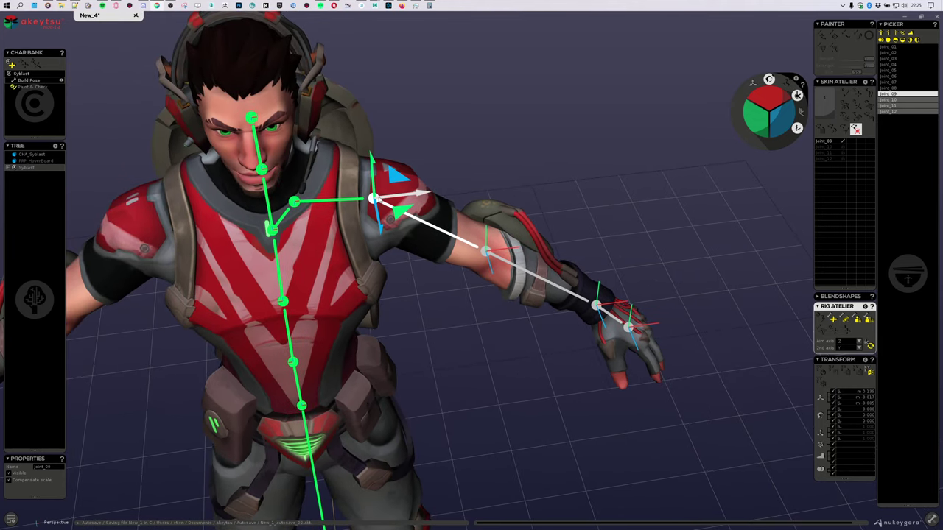
middle_drag(460, 335, 477, 317)
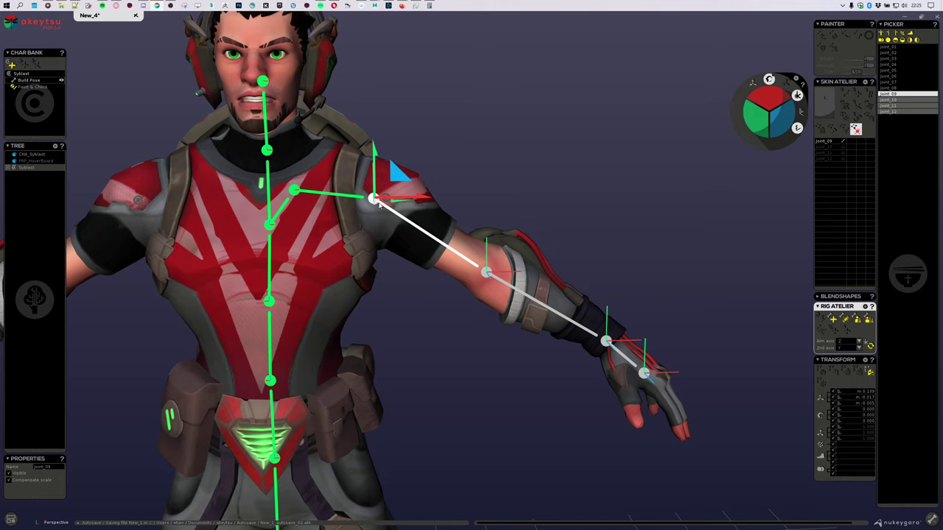
key(Down)
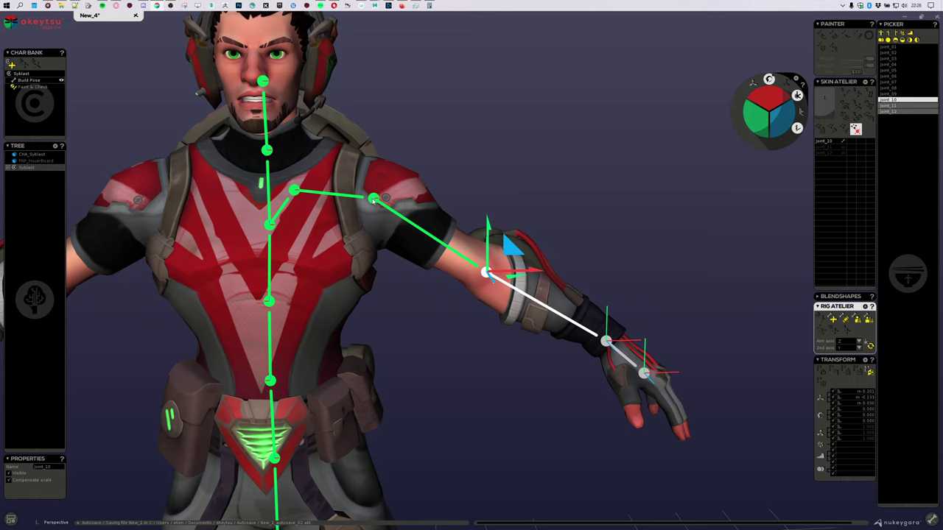
click(374, 198)
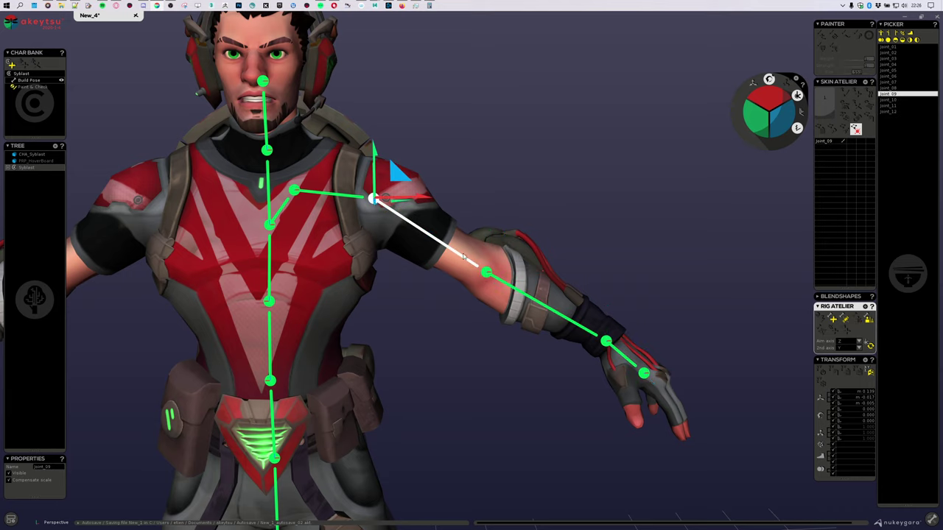
click(487, 272)
click(374, 199)
click(488, 275)
double_click(375, 199)
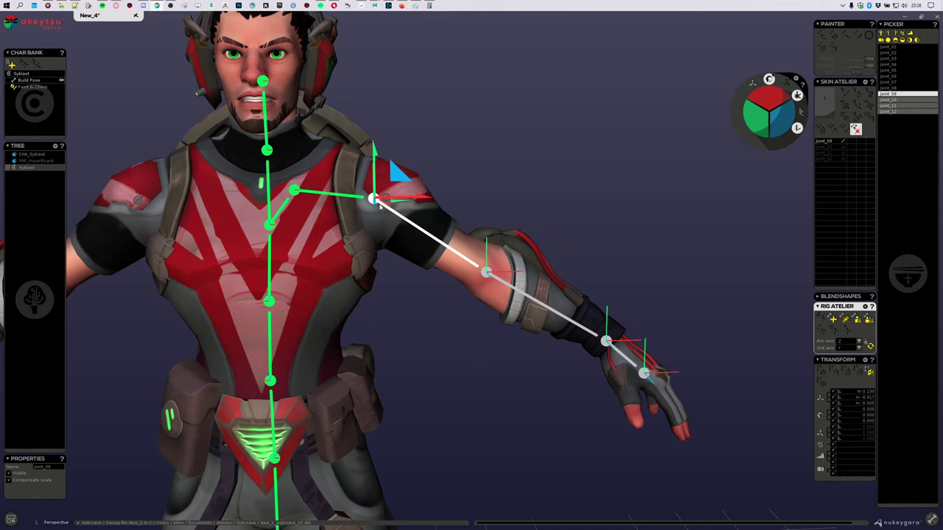
key(Down)
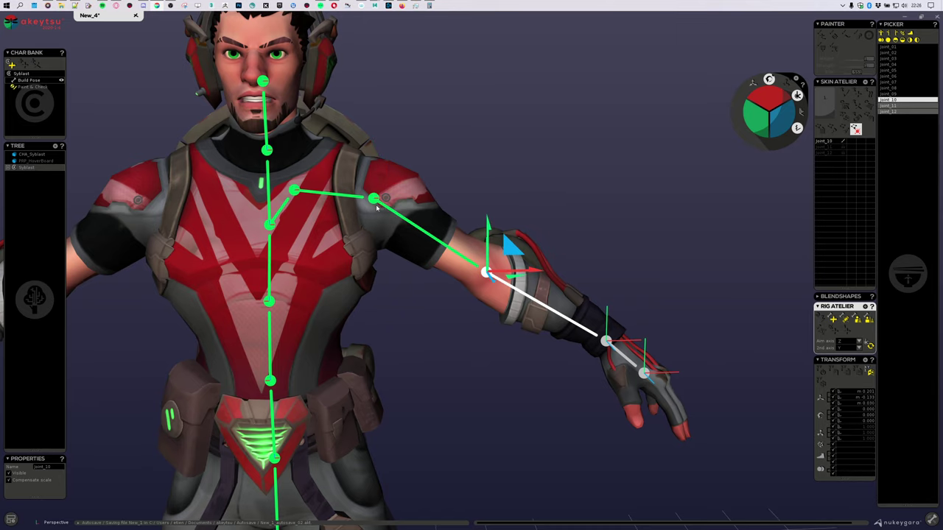
middle_drag(630, 294, 637, 326)
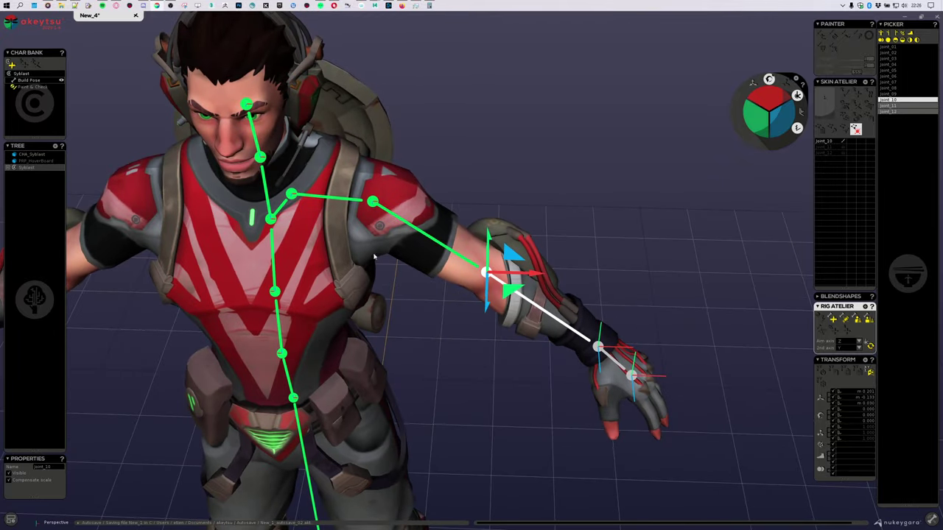
Reorient the joint chain from the shoulder down to the hand with aim axis Z and second axis Y.
click(372, 204)
middle_drag(548, 220, 547, 184)
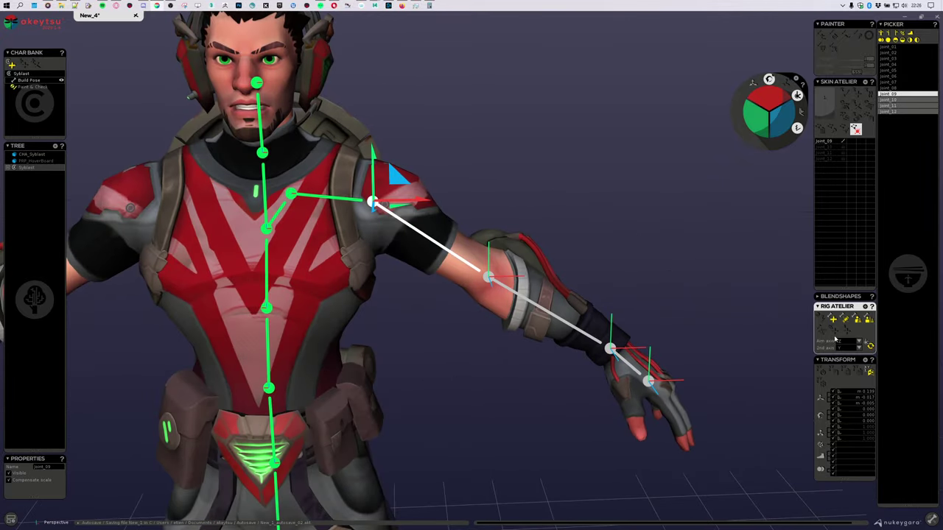
click(869, 348)
shift+middle_drag(519, 381, 493, 324)
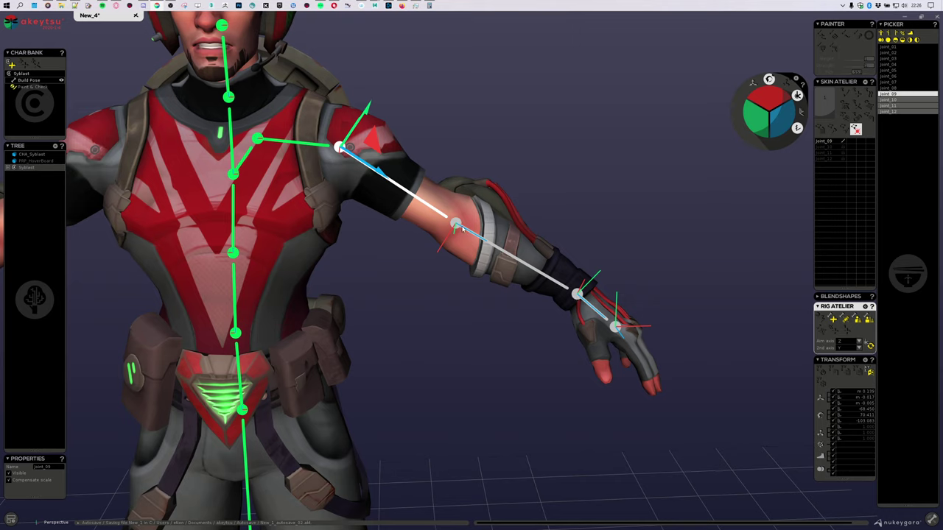
Delete the end joint in the hand, beyond the wrist.
click(617, 330)
middle_drag(676, 351, 335, 298)
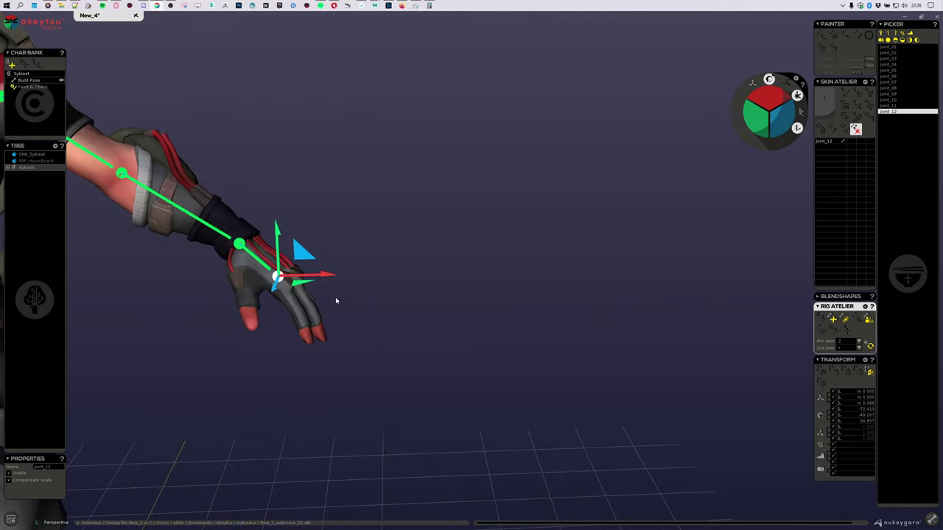
scroll(265, 277, up, 3)
middle_drag(411, 261, 419, 308)
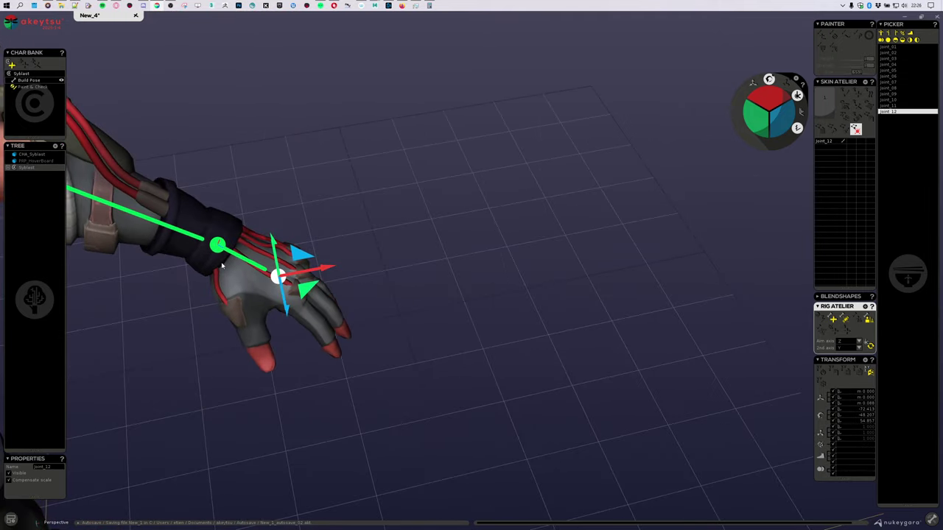
middle_drag(220, 244, 369, 171)
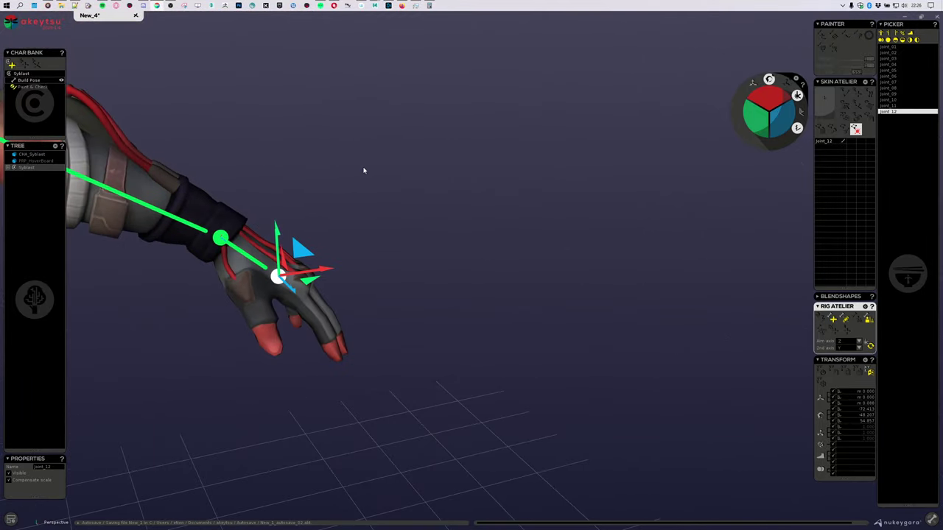
key(Delete)
key(f)
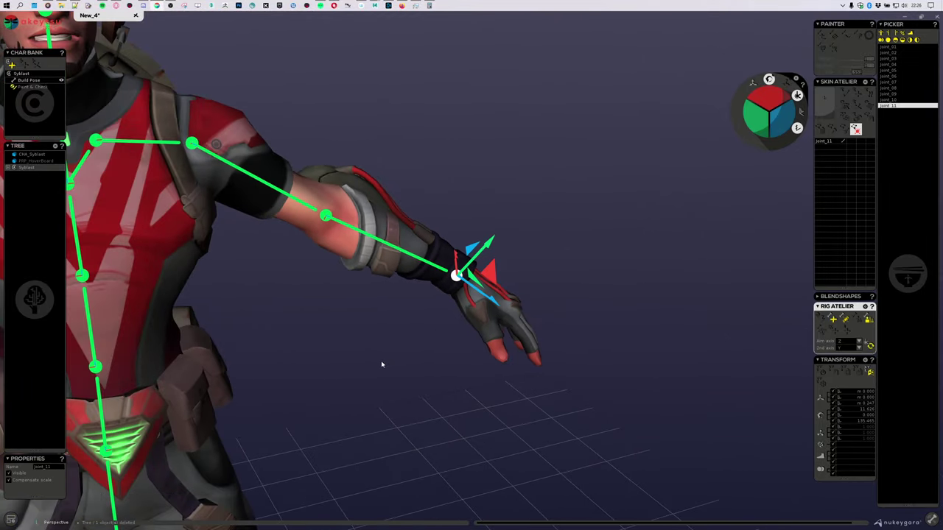
Add a chain of three thumb joints from the wrist, placed at the thumb's base, middle and last knuckle.
scroll(381, 365, down, 5)
middle_drag(383, 364, 496, 335)
scroll(516, 351, up, 4)
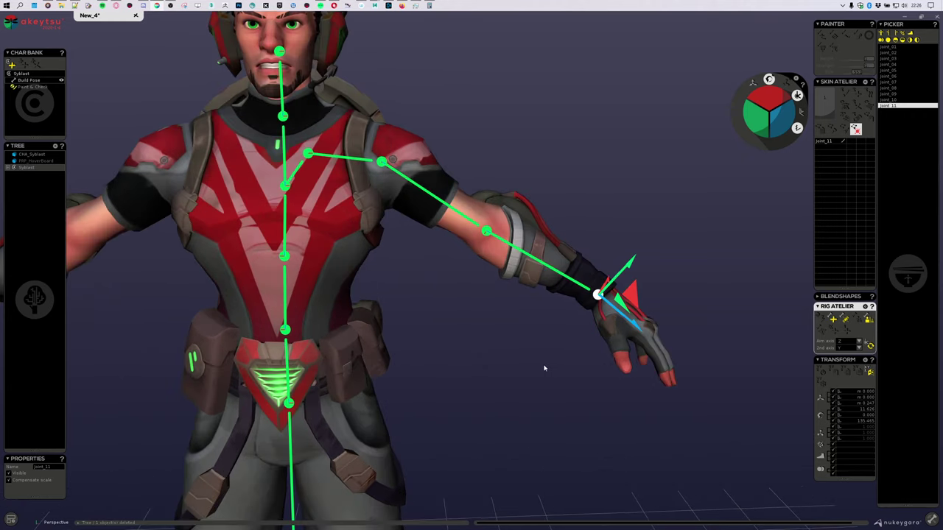
scroll(544, 367, down, 2)
middle_drag(528, 387, 467, 318)
scroll(384, 282, up, 2)
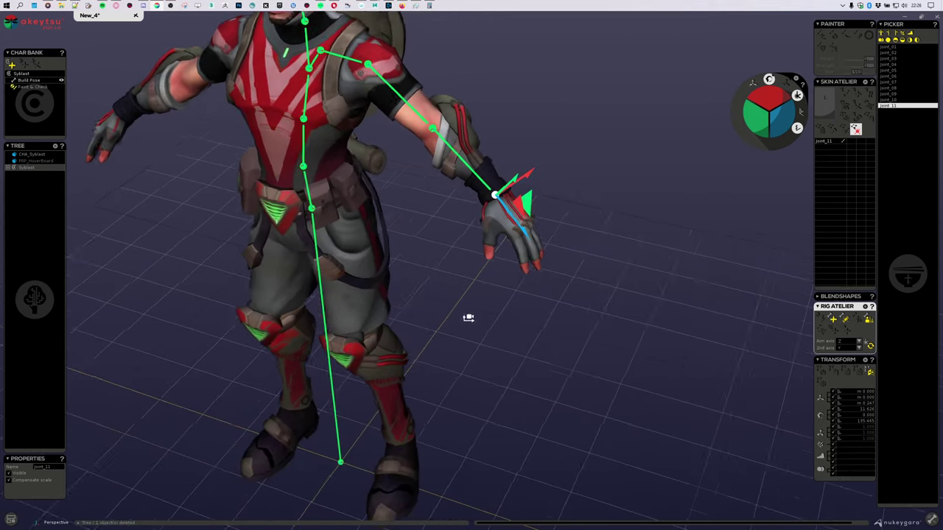
scroll(475, 324, up, 5)
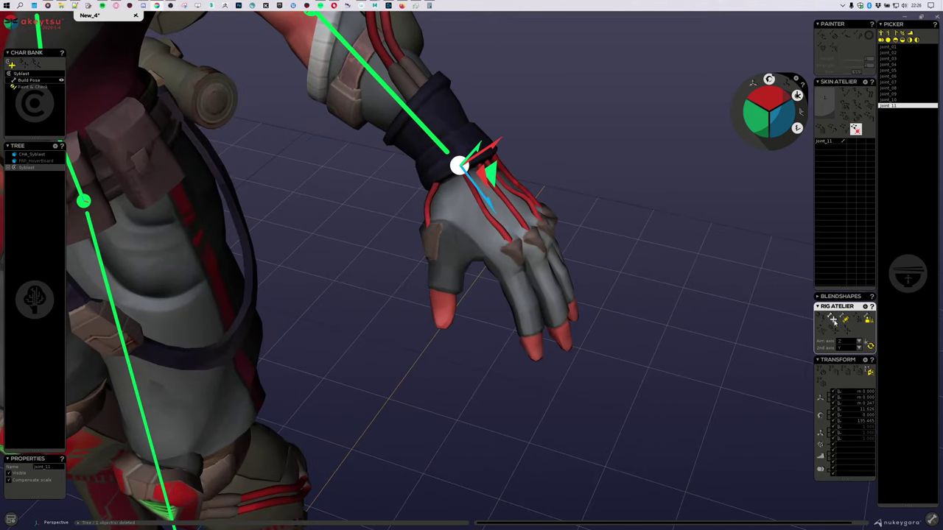
click(833, 321)
click(450, 214)
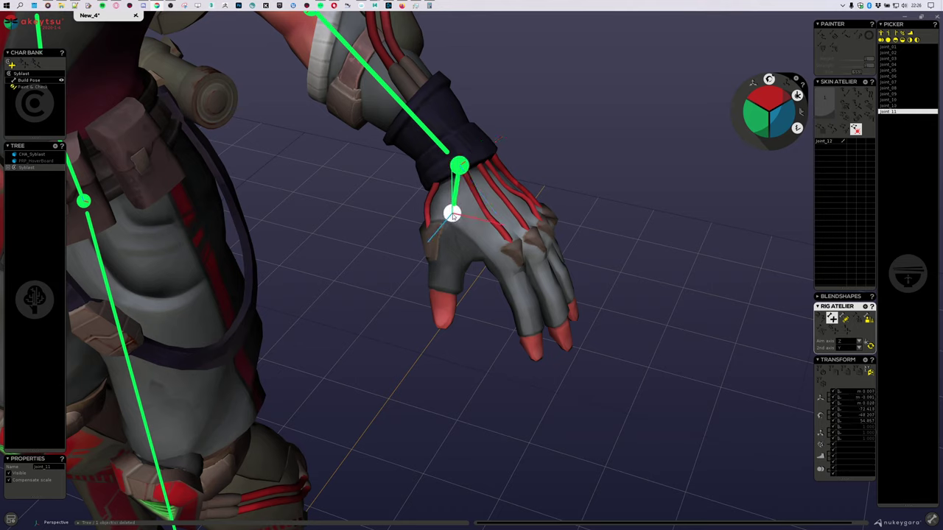
click(441, 256)
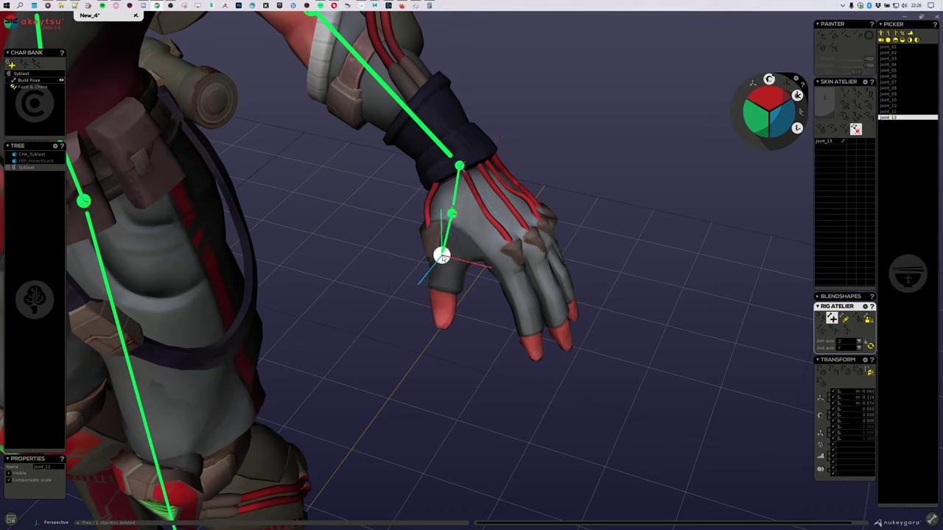
click(437, 292)
drag(438, 292, 439, 293)
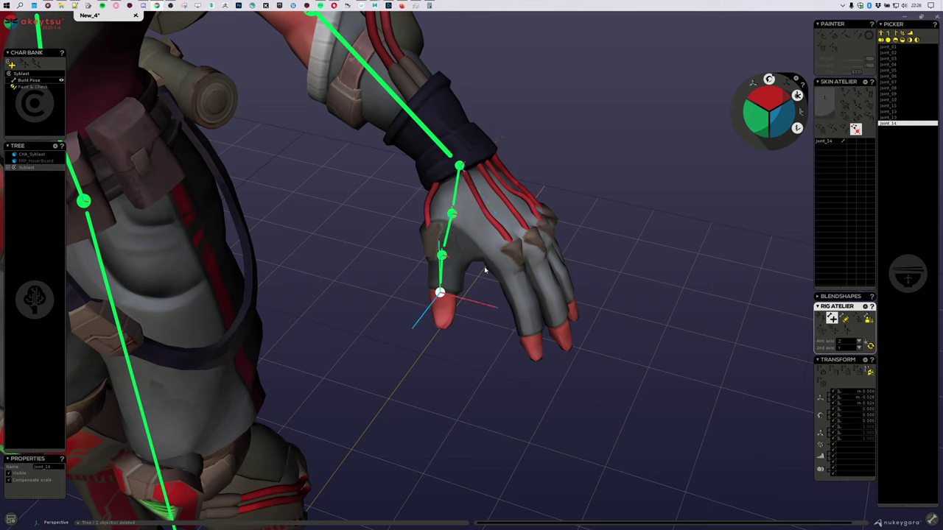
Check the placement of the thumb joints against the hand mesh from several angles.
mouse_move(546, 269)
alt+mouse_down()
mouse_move(560, 292)
mouse_move(557, 267)
alt+mouse_up()
alt+middle_drag(558, 267, 505, 257)
alt+right_drag(505, 257, 421, 197)
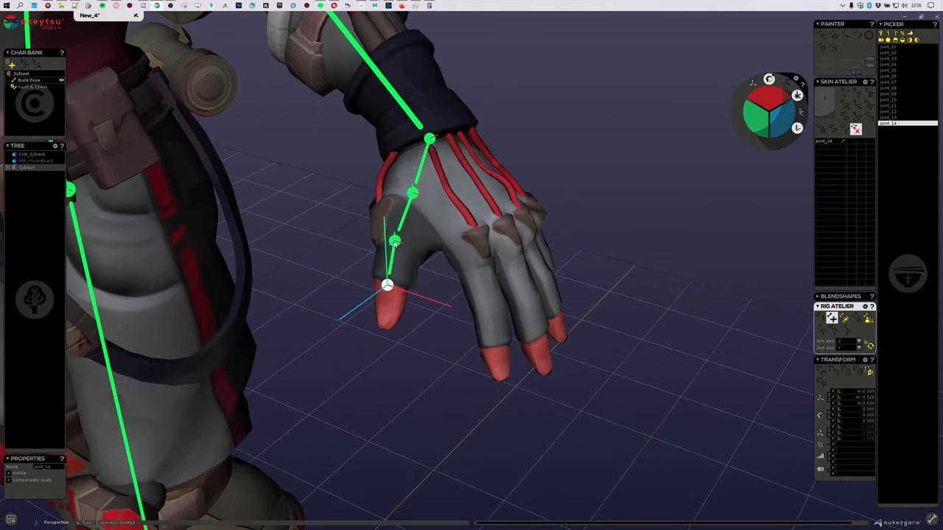
mouse_move(446, 327)
middle_down()
mouse_move(425, 331)
mouse_move(457, 301)
mouse_move(463, 319)
middle_up()
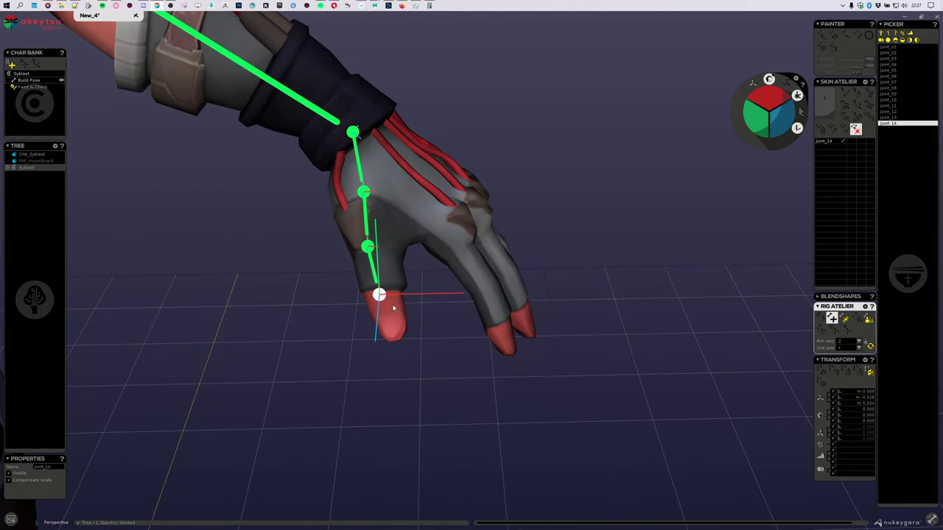
middle_drag(397, 336, 383, 295)
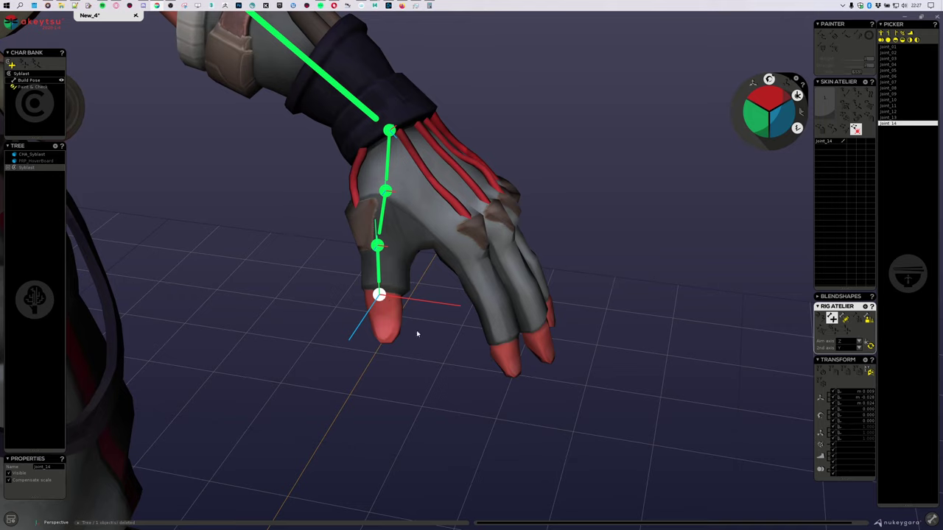
Try adding an extra joint at the thumb's tip, and undo the placement.
click(386, 338)
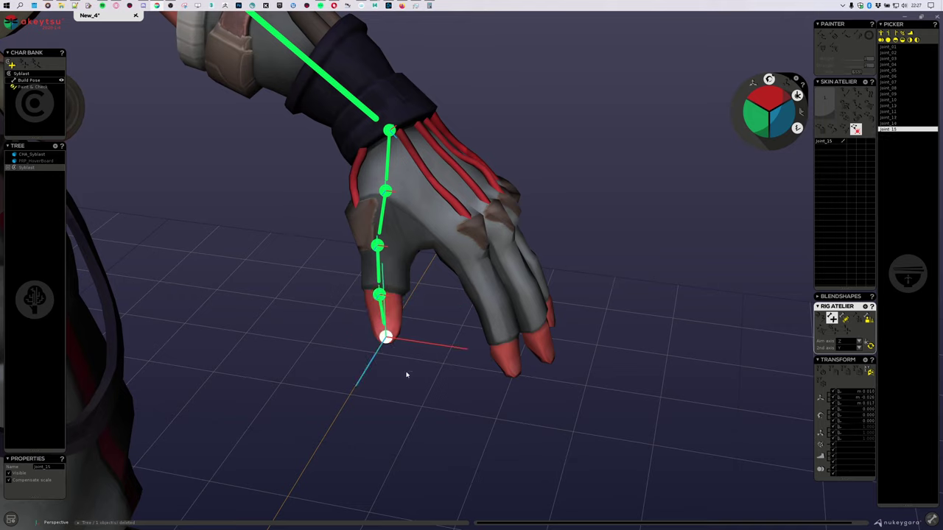
key(ctrl+z)
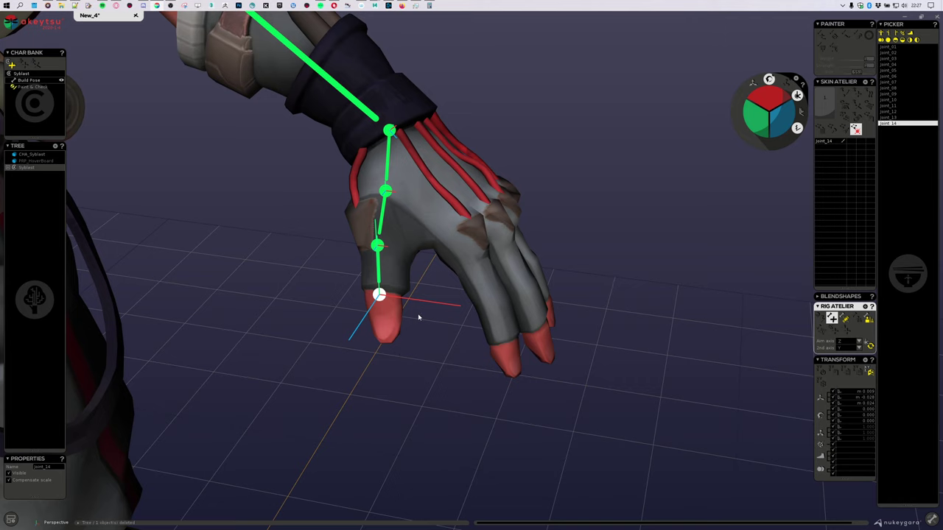
Add a chain of three index finger joints from the wrist joint, placed at the knuckle, middle and last finger joints.
middle_drag(441, 355, 415, 318)
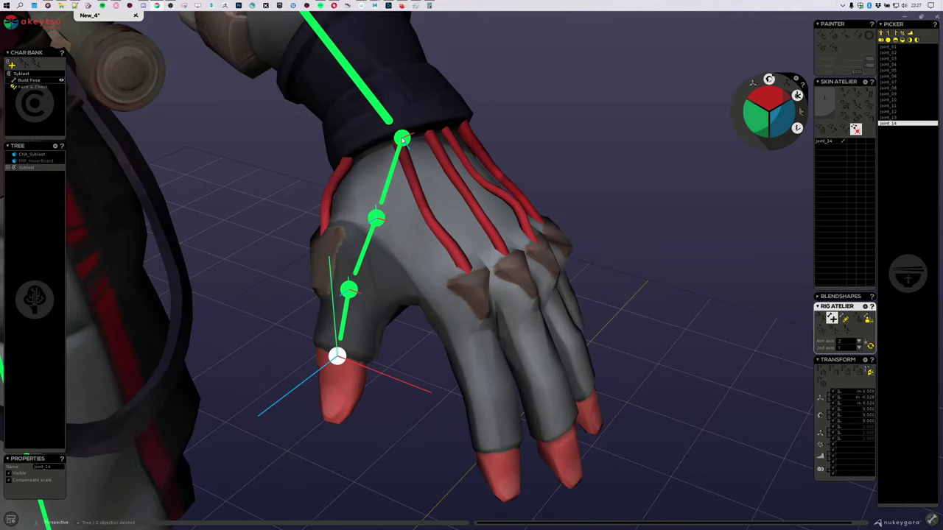
key(Up)
key(Up)
key(Up)
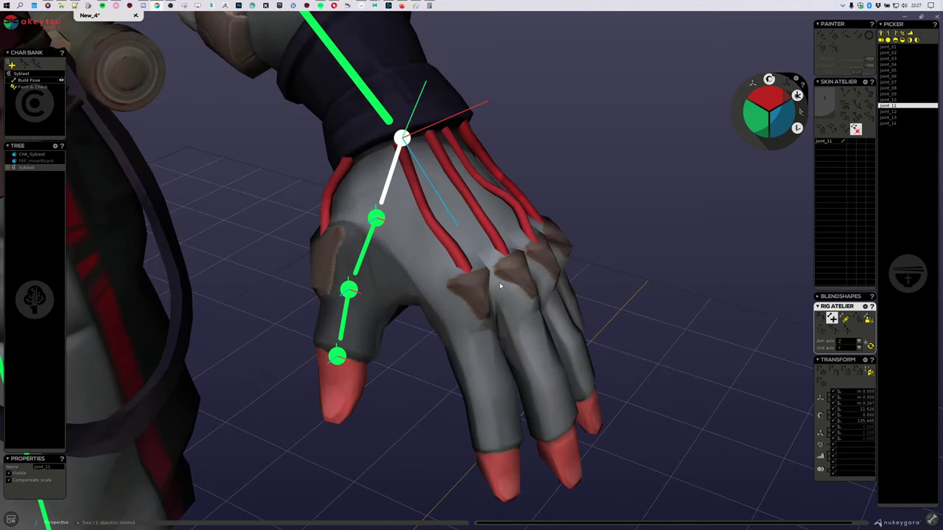
middle_drag(510, 394, 445, 308)
click(445, 308)
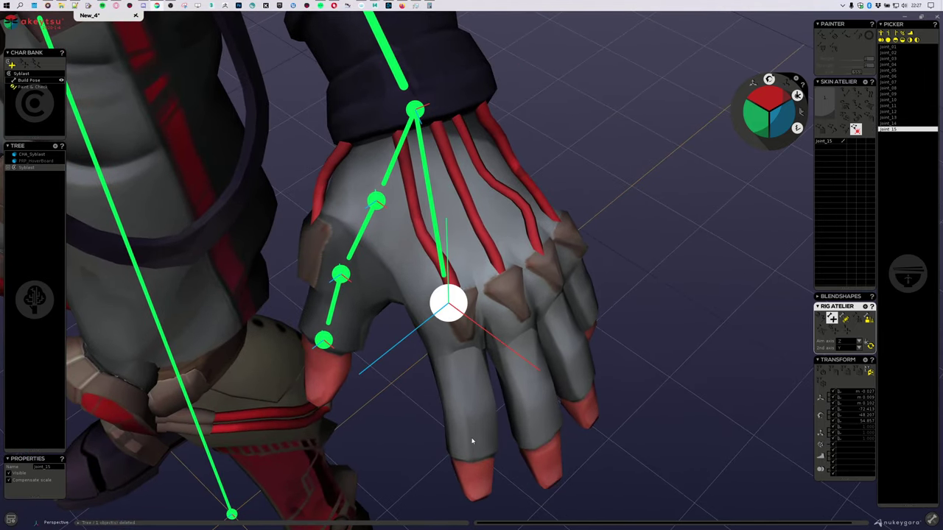
middle_drag(471, 442, 494, 343)
scroll(494, 343, up, 2)
mouse_move(502, 363)
alt+mouse_down()
mouse_move(486, 366)
mouse_move(492, 361)
alt+mouse_up()
click(485, 325)
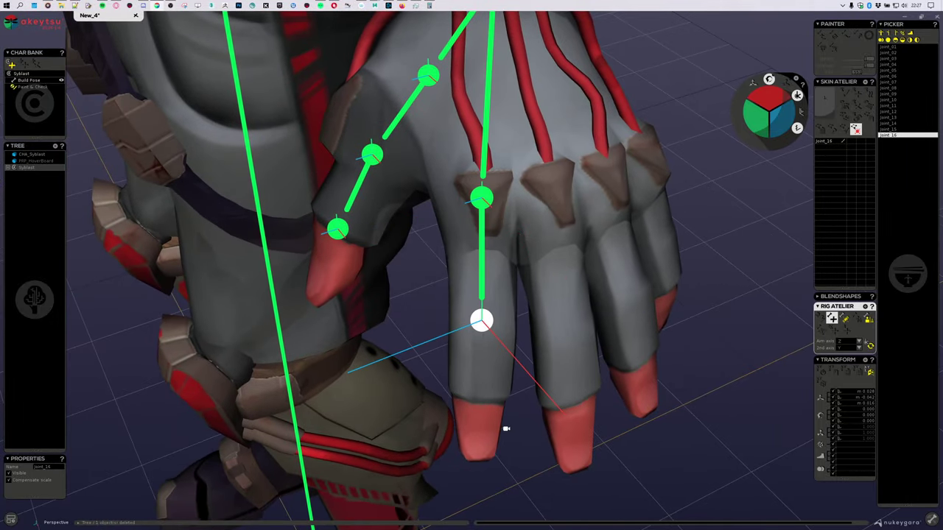
middle_drag(505, 429, 514, 344)
click(514, 335)
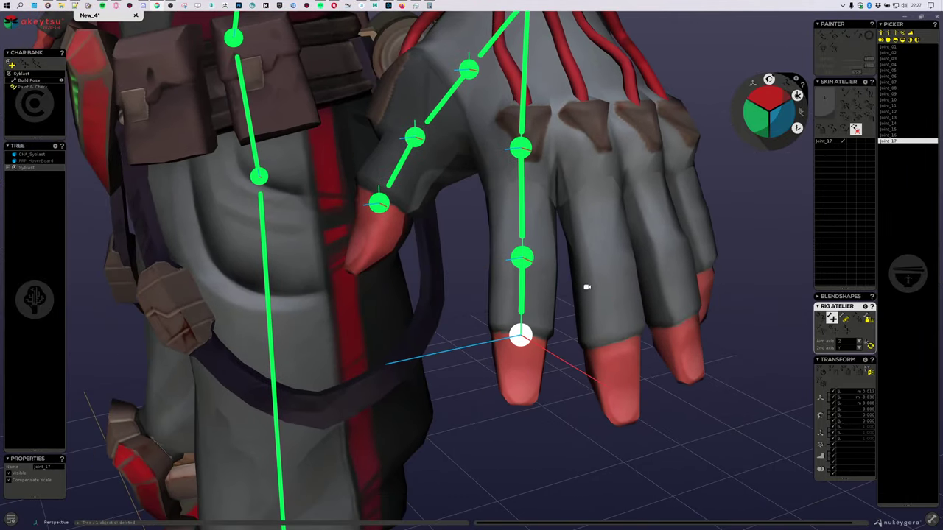
Add a chain of three middle finger joints from the wrist joint, placed at the knuckle, middle and last finger joints.
middle_drag(583, 284, 507, 142)
key(Up)
key(Up)
key(Up)
key(Up)
key(Up)
key(Up)
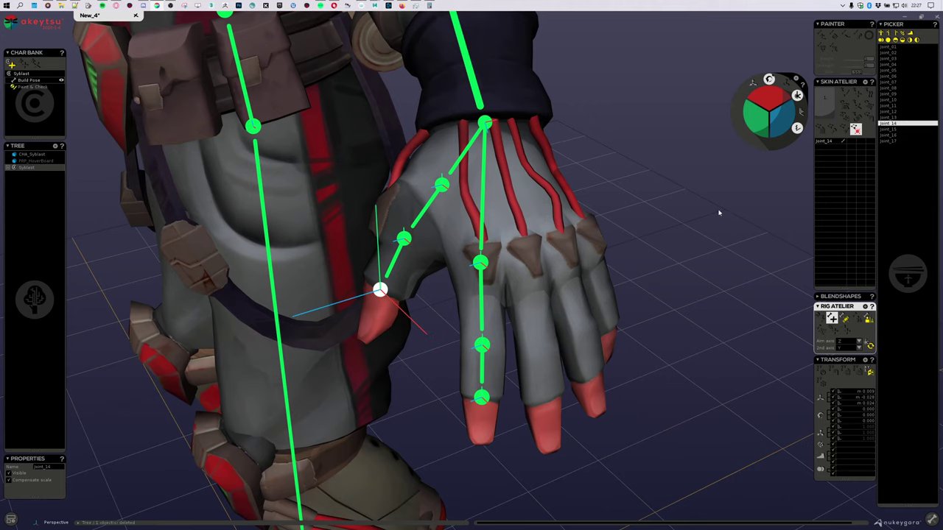
middle_drag(696, 234, 519, 274)
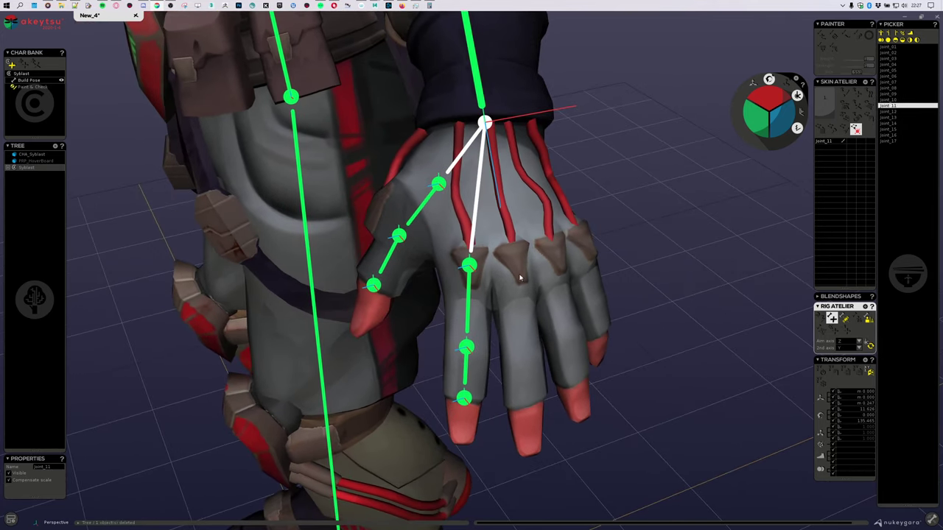
click(507, 268)
middle_drag(537, 361, 519, 358)
click(516, 344)
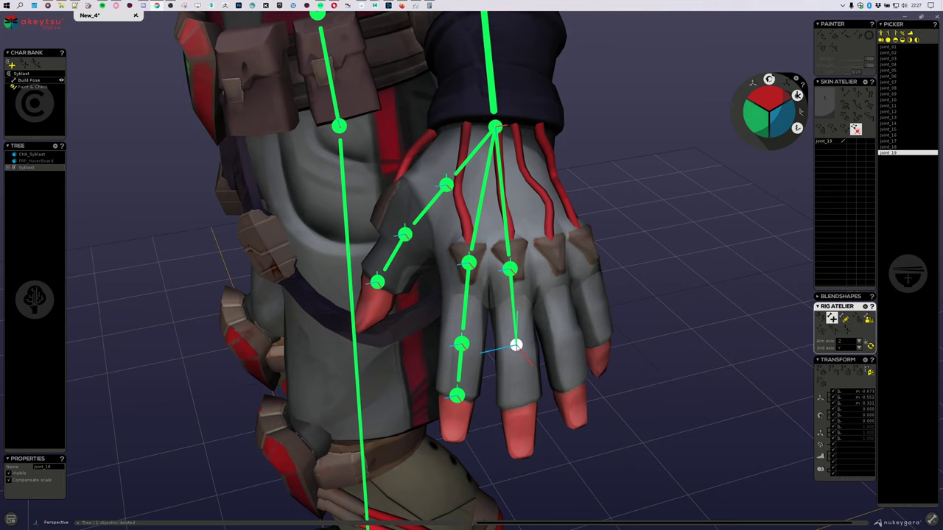
click(518, 403)
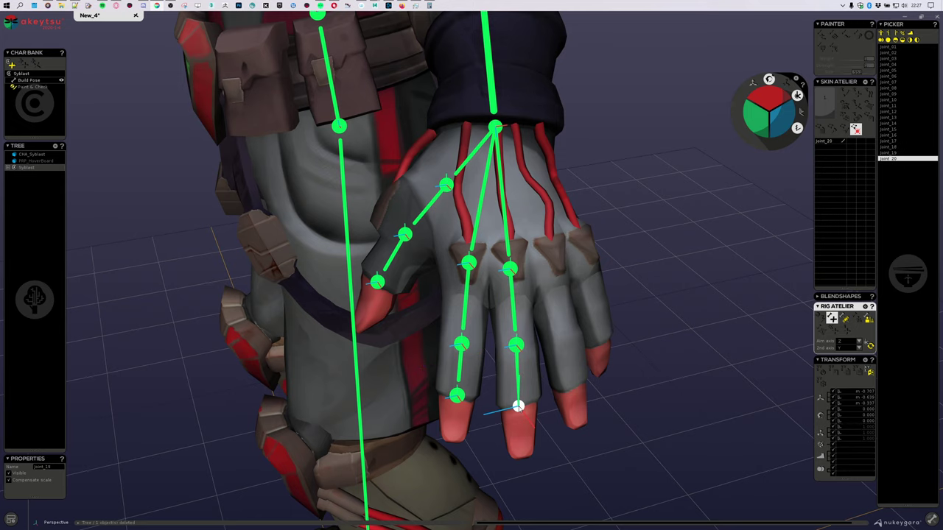
Add a chain of three ring finger joints from the wrist joint, placed at the knuckle, middle and last finger joints.
middle_drag(516, 400, 573, 305)
key(Up)
key(Up)
key(Up)
key(Up)
key(Up)
key(Up)
key(Up)
key(Up)
key(Up)
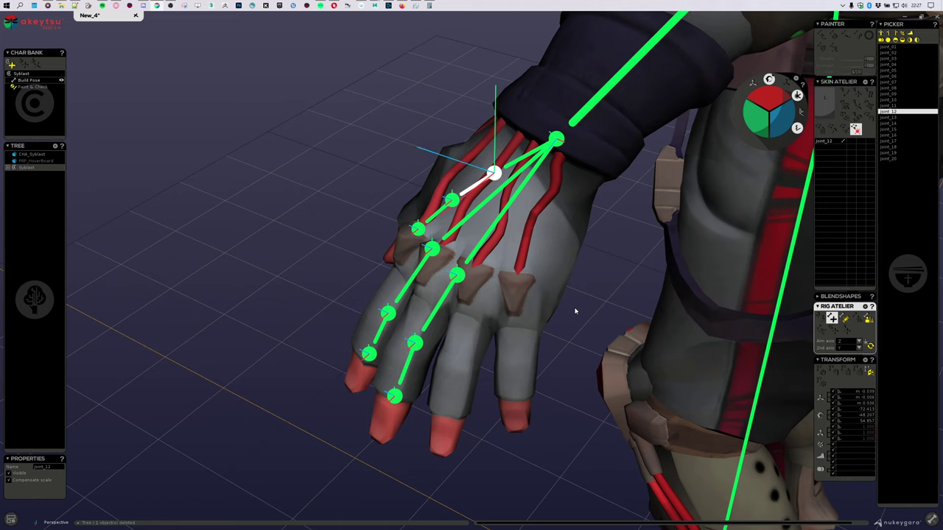
middle_drag(464, 314, 483, 319)
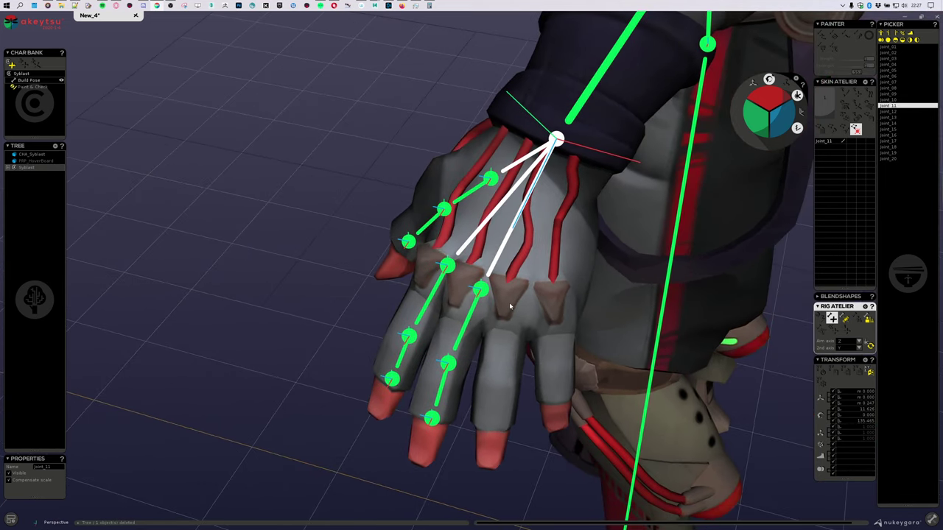
click(506, 303)
click(496, 380)
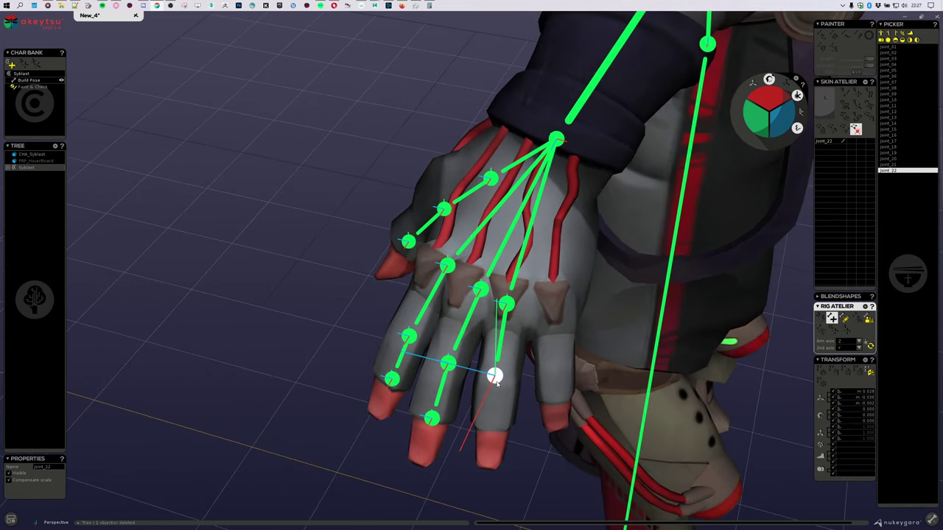
click(490, 429)
Add a chain of three little finger joints from the wrist joint and finish joint creation.
middle_drag(611, 391, 597, 391)
key(Up)
key(Left)
key(Up)
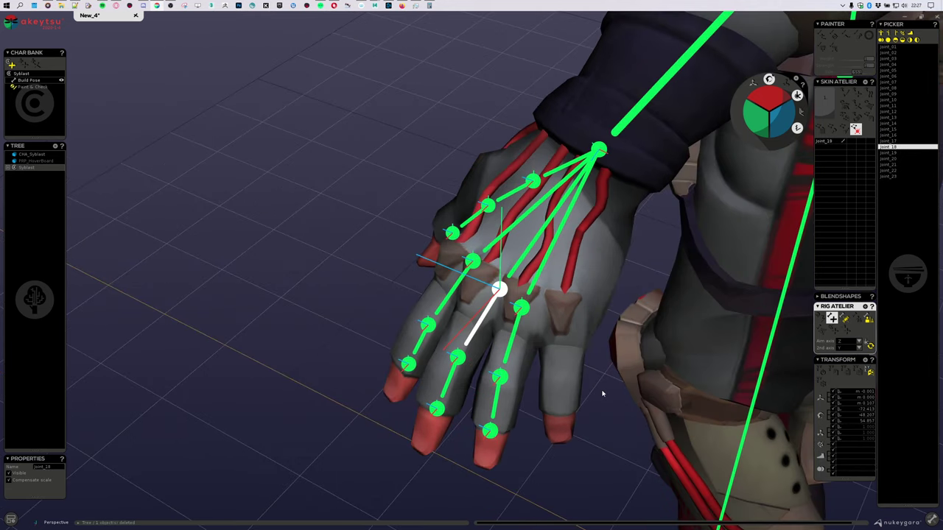
key(Up)
key(Up)
key(Up)
key(Up)
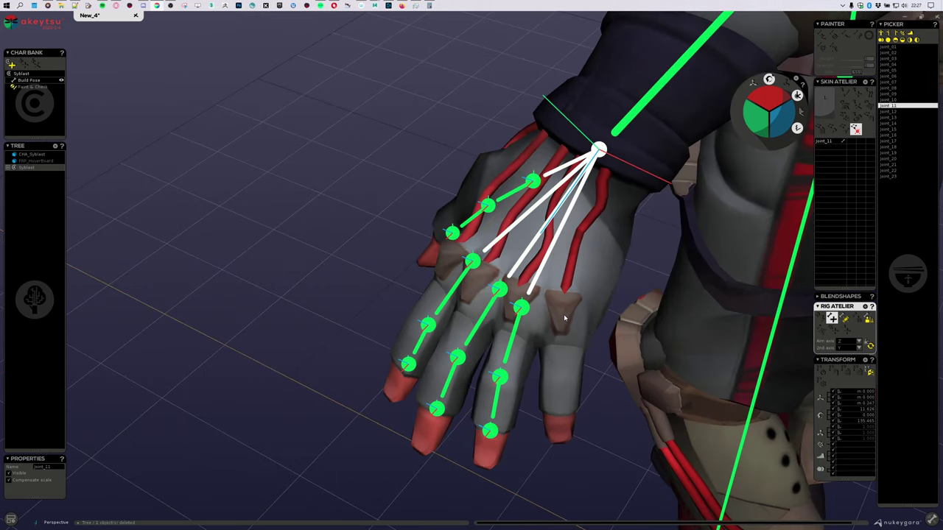
click(563, 316)
click(558, 384)
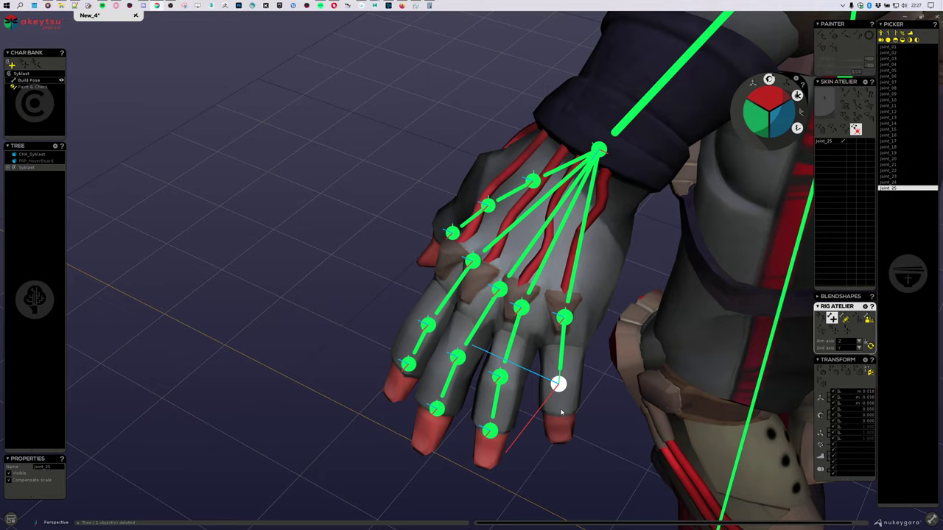
click(558, 412)
middle_drag(570, 336, 553, 294)
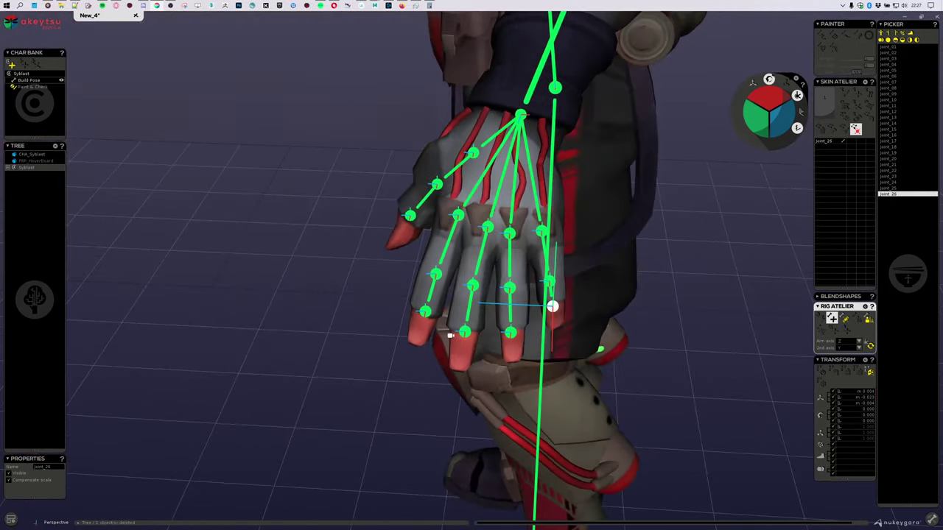
scroll(406, 329, up, 3)
middle_drag(450, 335, 478, 339)
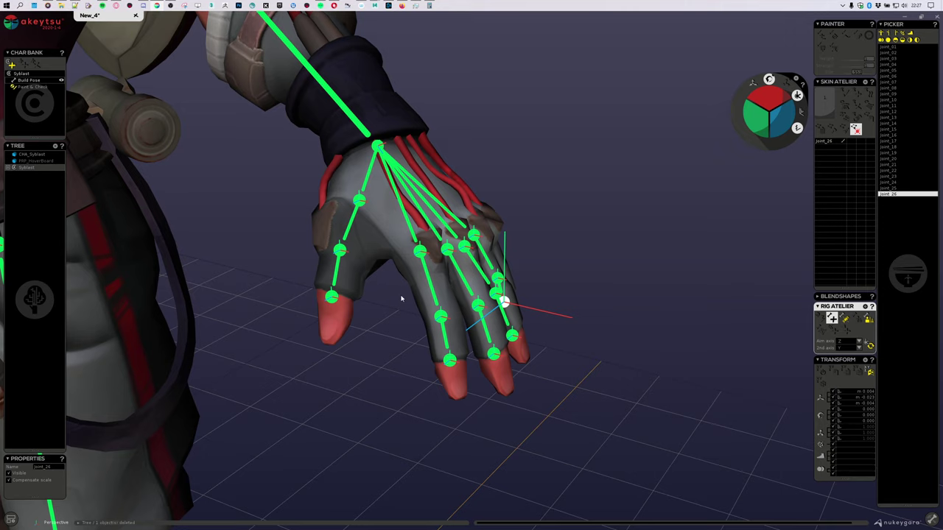
key(Escape)
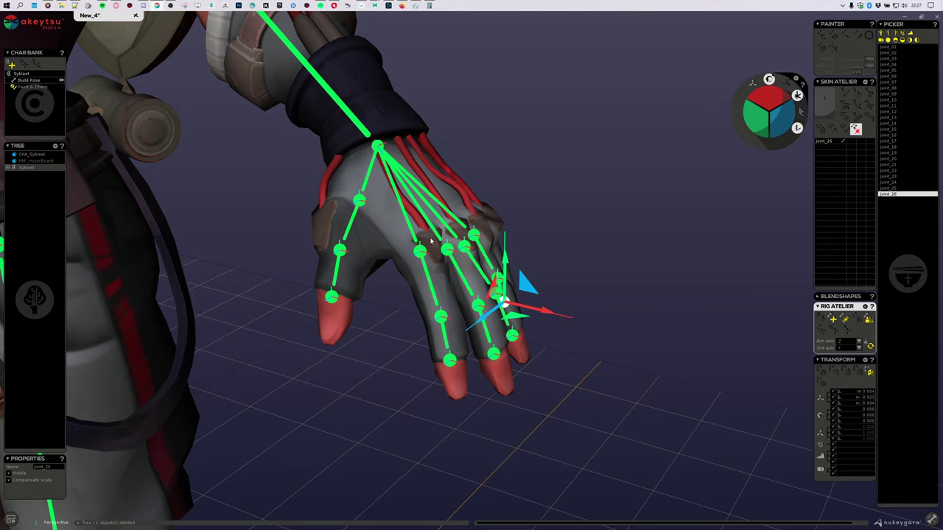
Move the knuckle joints of the index and middle fingers up and outward, closer to the back of the hand.
middle_drag(431, 241, 580, 178)
scroll(541, 203, up, 4)
click(409, 184)
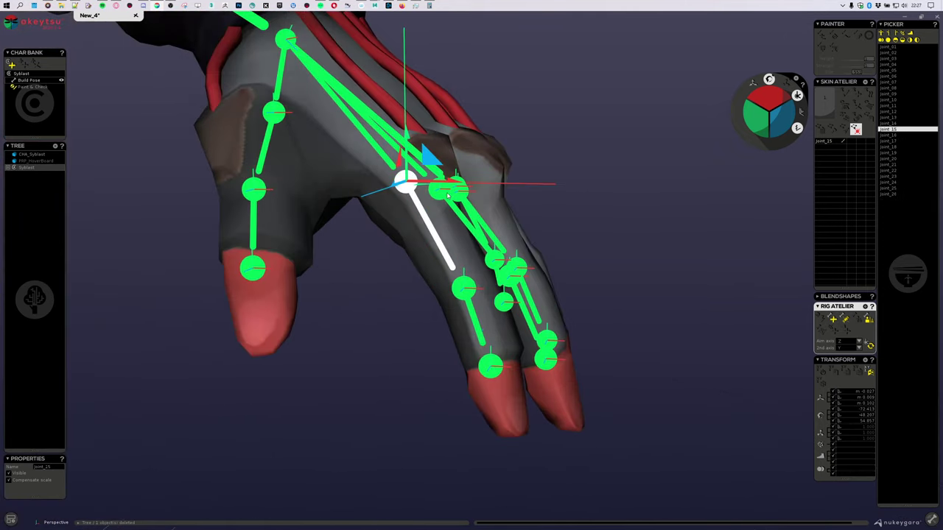
middle_drag(447, 194, 479, 155)
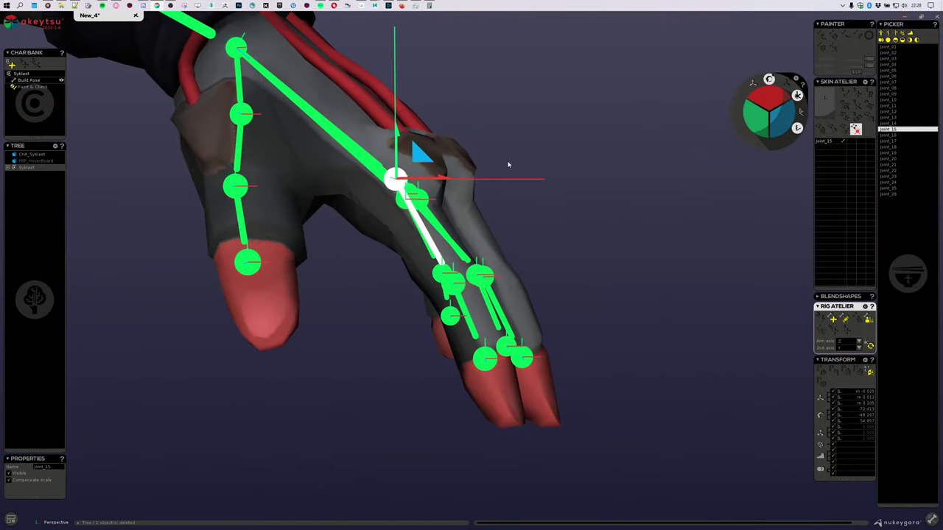
click(454, 283)
middle_drag(582, 156, 707, 152)
click(461, 147)
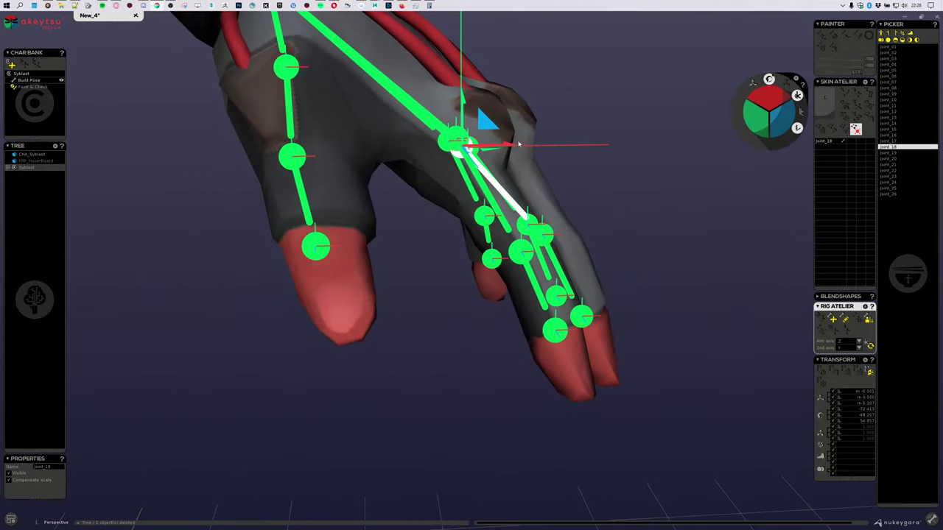
drag(486, 122, 498, 114)
Move the knuckle joints of the ring and little fingers up and outward, closer to the back of the hand.
middle_drag(642, 93, 575, 147)
scroll(508, 210, up, 3)
click(447, 206)
drag(440, 198, 454, 185)
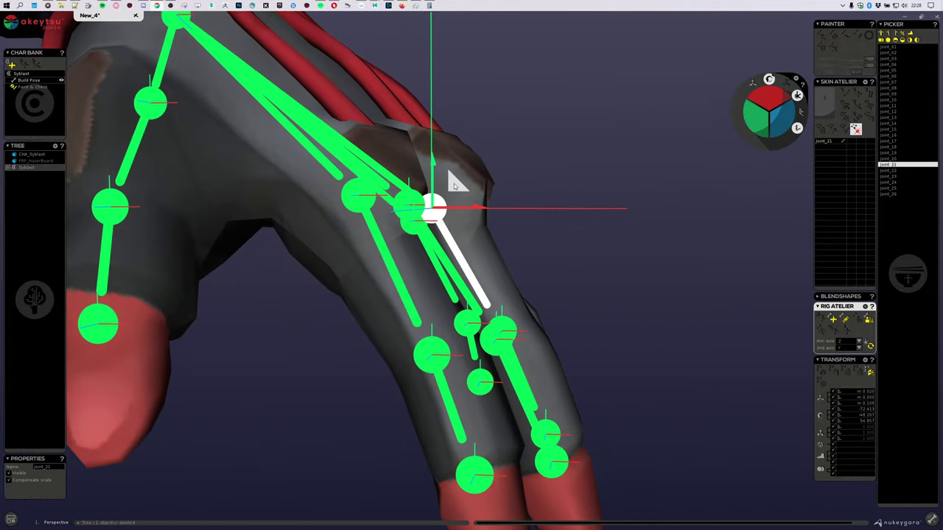
middle_drag(630, 162, 418, 201)
click(484, 237)
middle_drag(665, 293, 632, 234)
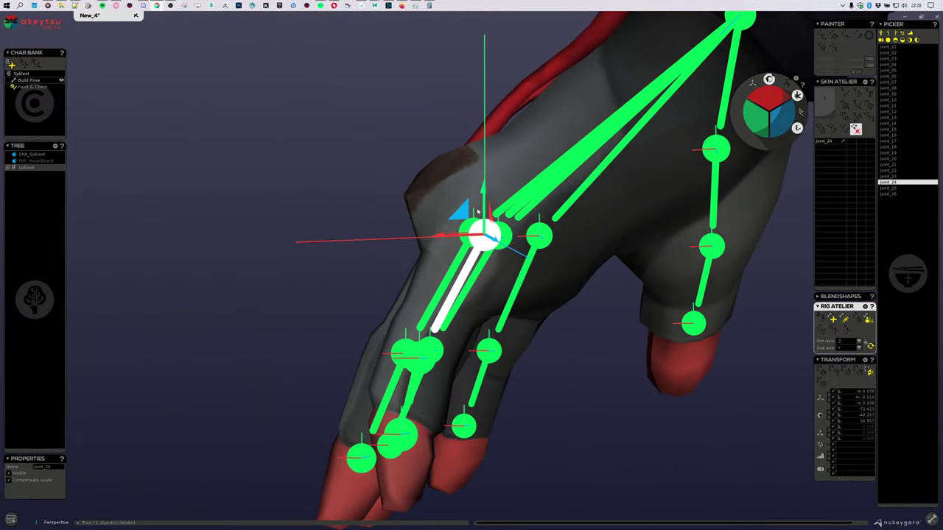
drag(462, 212, 452, 202)
scroll(455, 204, down, 3)
middle_drag(369, 180, 535, 155)
scroll(543, 184, down, 3)
middle_drag(594, 232, 532, 276)
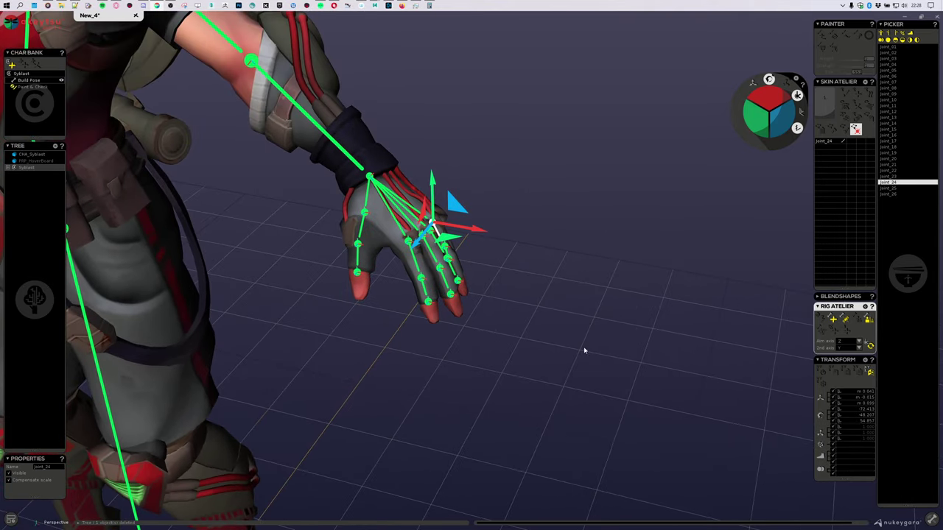
click(931, 520)
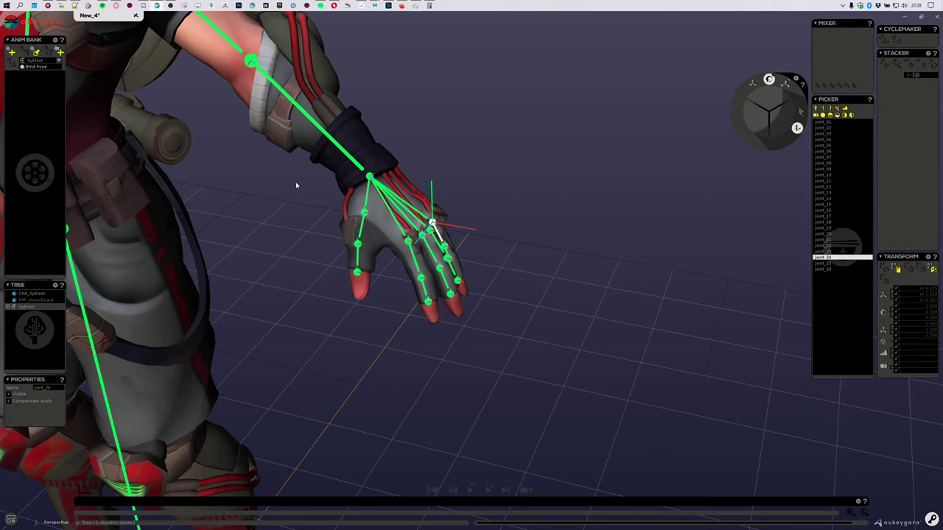
key(Tab)
middle_drag(504, 349, 280, 90)
click(282, 94)
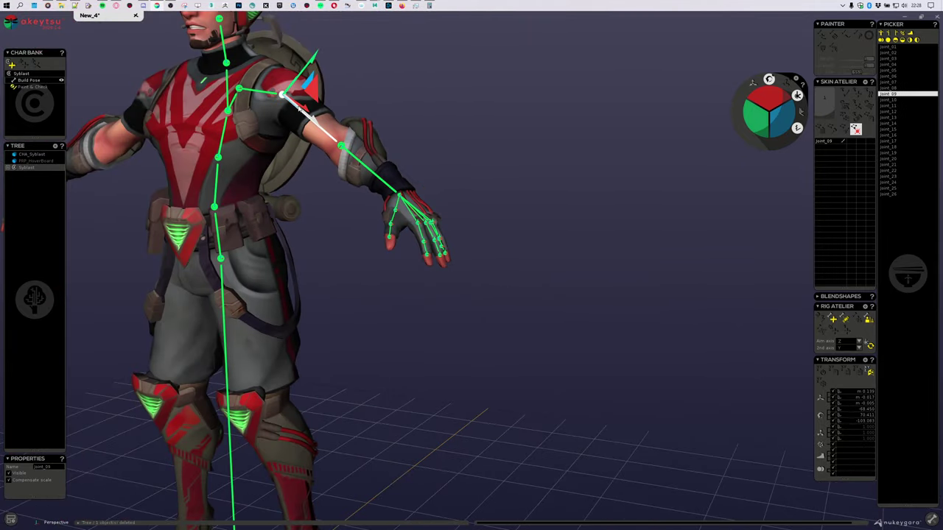
key(Delete)
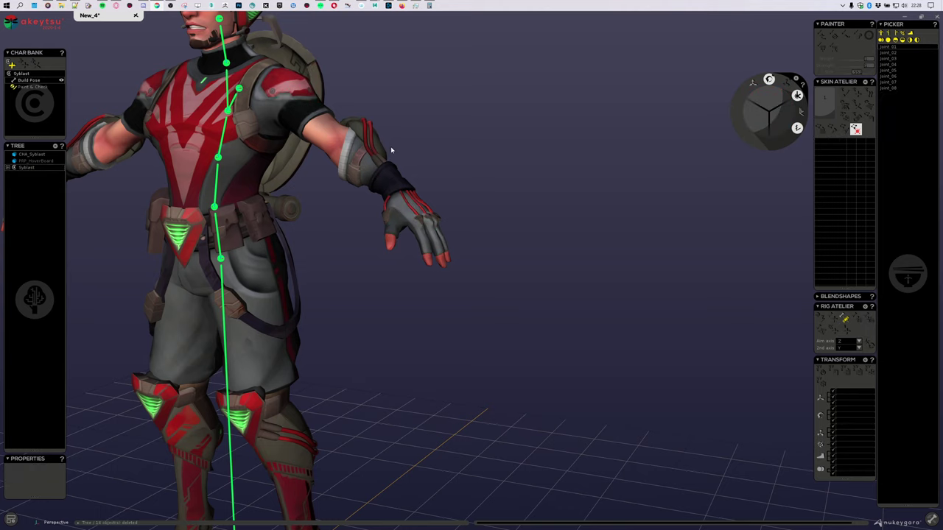
alt+drag(391, 150, 457, 145)
alt+right_drag(457, 145, 328, 157)
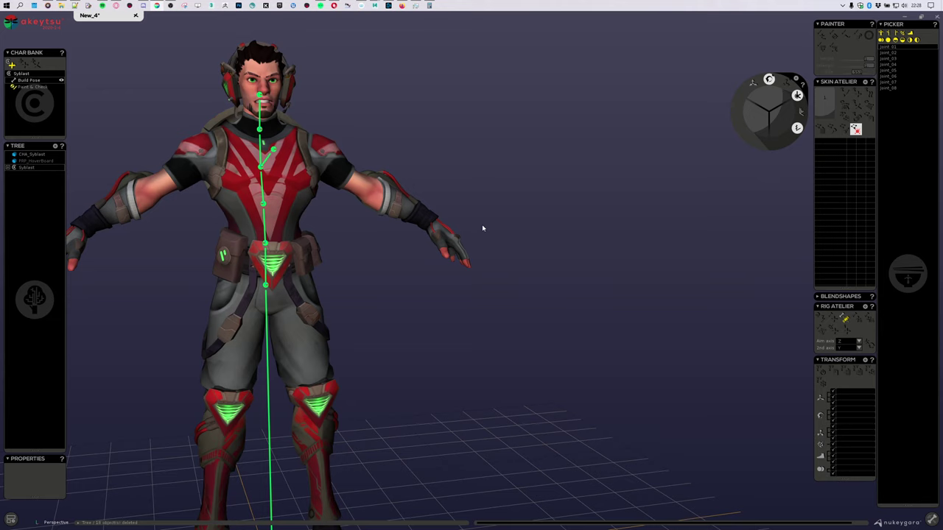
middle_drag(500, 222, 472, 238)
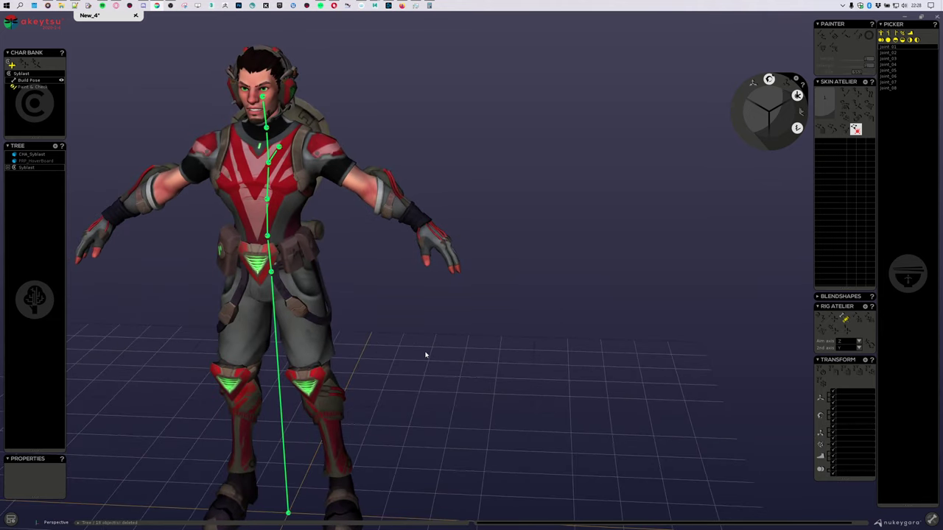
key(ctrl+z)
Nudge the thumb's joints sideways to centre them inside the thumb mesh.
scroll(503, 396, up, 5)
alt+middle_drag(646, 374, 535, 243)
scroll(598, 367, up, 4)
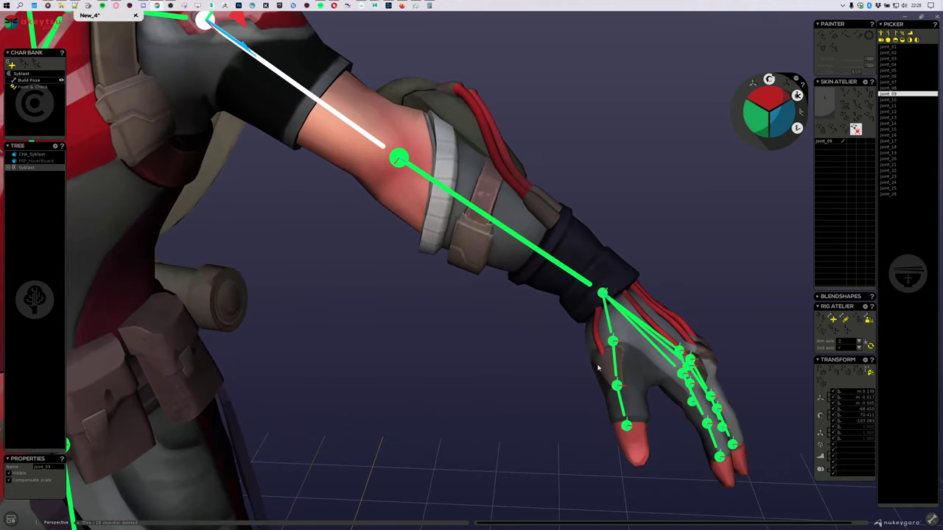
click(614, 343)
key(f)
drag(532, 272, 533, 273)
click(505, 352)
drag(531, 333, 536, 333)
alt+drag(585, 449, 586, 470)
click(523, 388)
scroll(530, 394, down, 4)
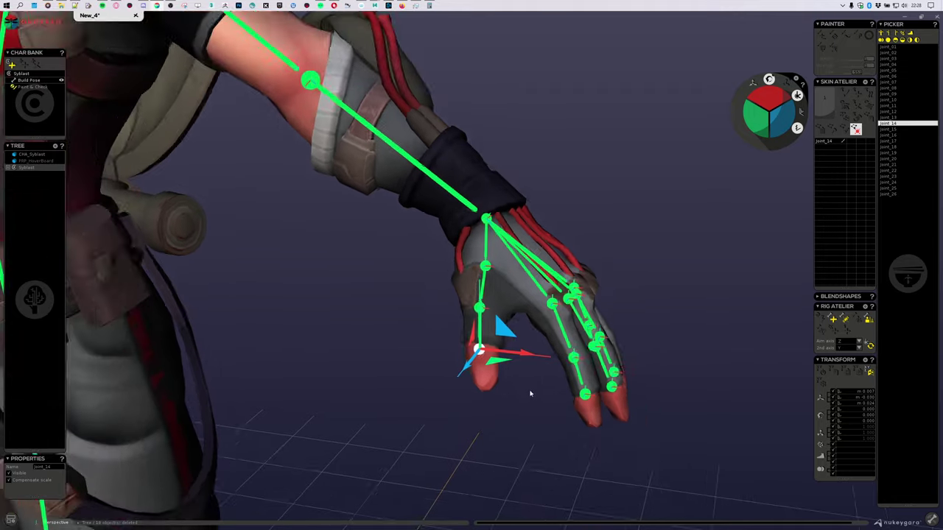
Shift the thumb's base joint slightly along its X axis, away from the fingers.
alt+drag(633, 304, 617, 357)
scroll(468, 302, up, 2)
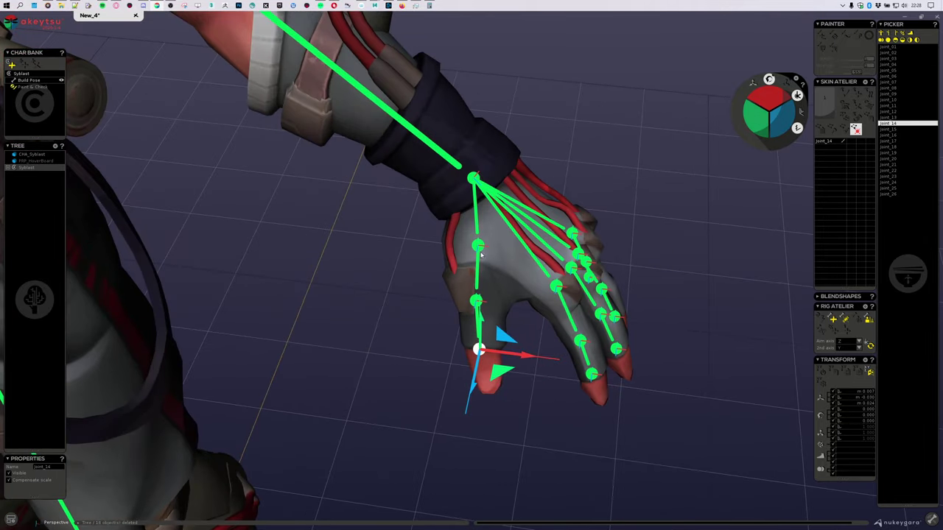
click(478, 251)
drag(516, 251, 514, 252)
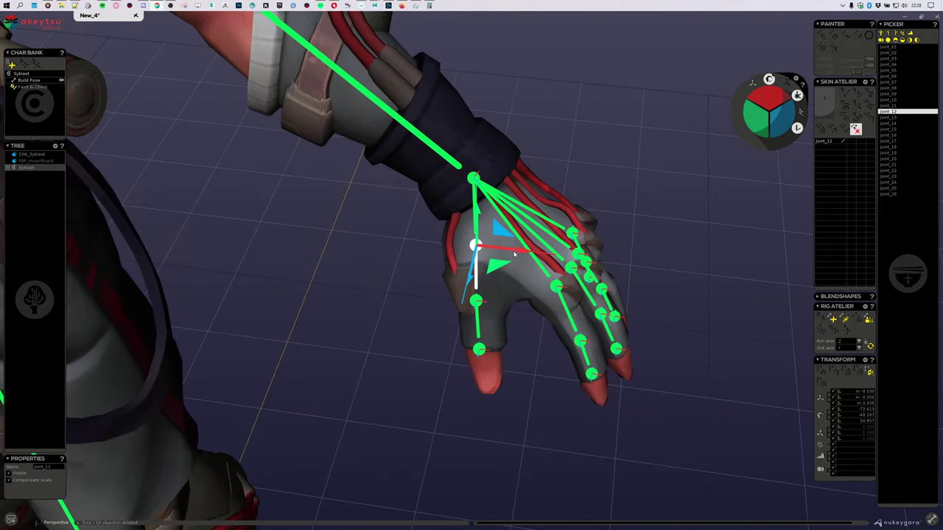
Nudge the thumb's last and middle joints slightly along their X axis to centre them inside the thumb mesh.
click(480, 349)
key(f)
scroll(577, 375, up, 3)
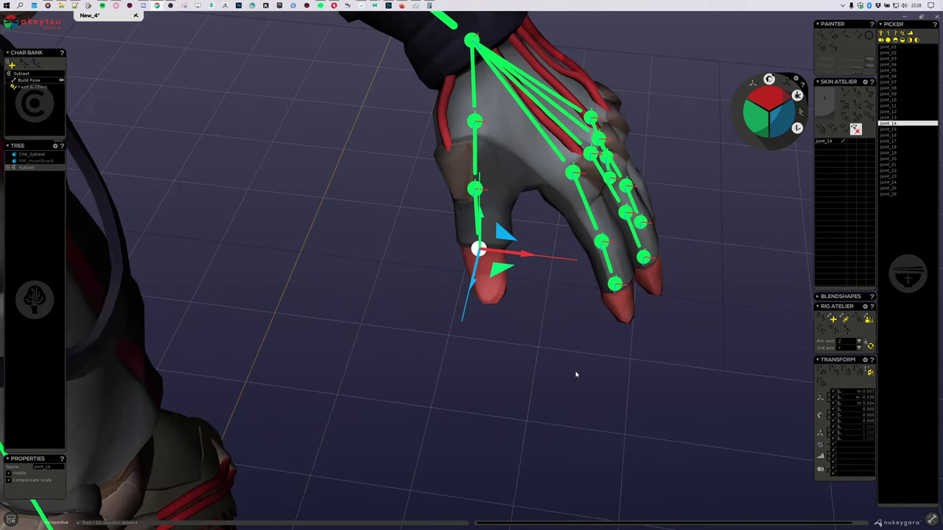
alt+drag(576, 375, 604, 394)
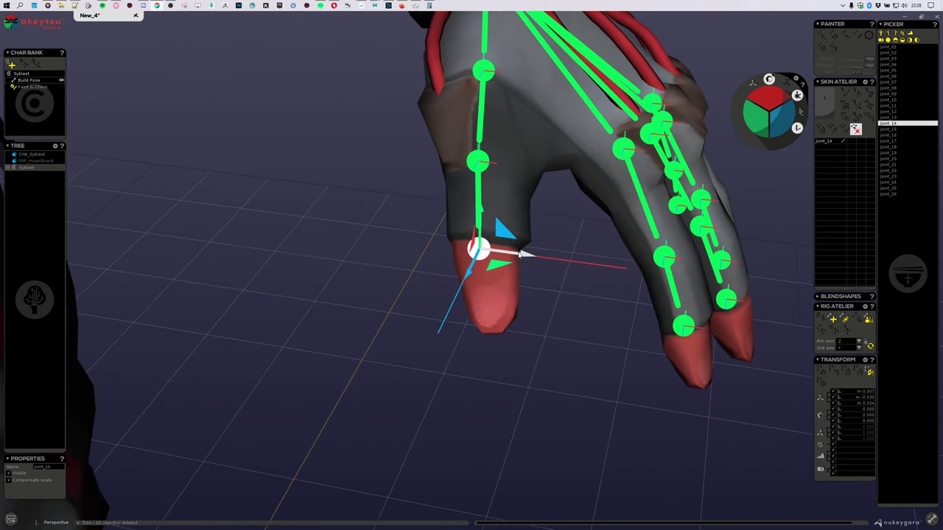
drag(519, 254, 523, 255)
click(479, 162)
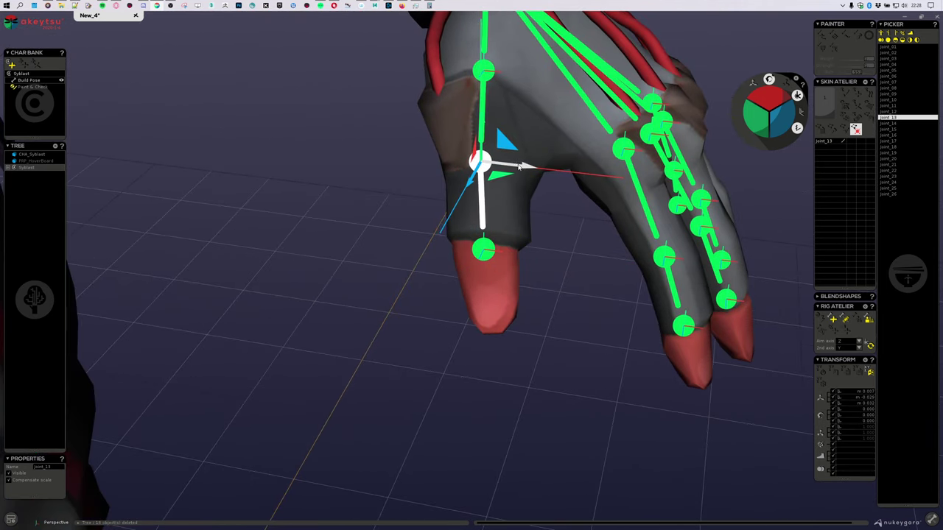
Shift the knuckle joints of the index and middle fingers slightly towards the thumb side to centre them in the fingers.
alt+drag(602, 354, 590, 315)
click(549, 243)
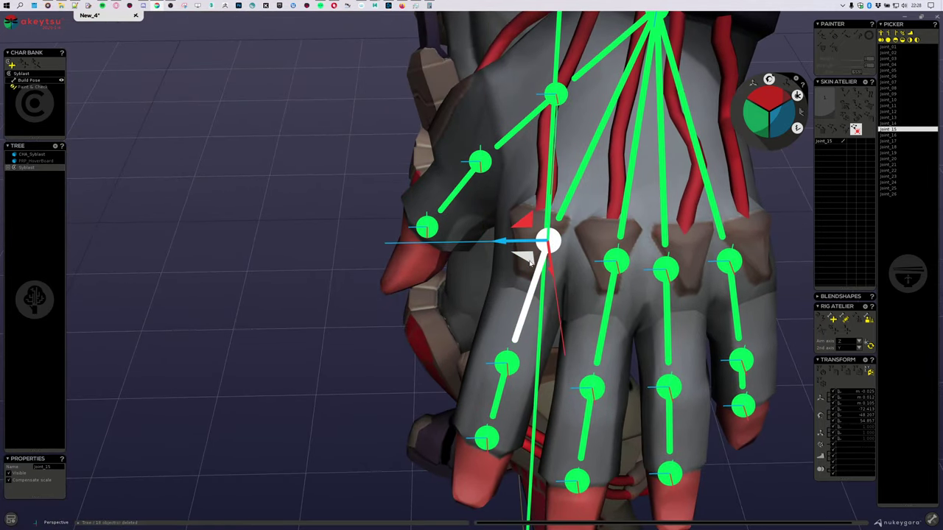
drag(529, 261, 524, 258)
click(615, 267)
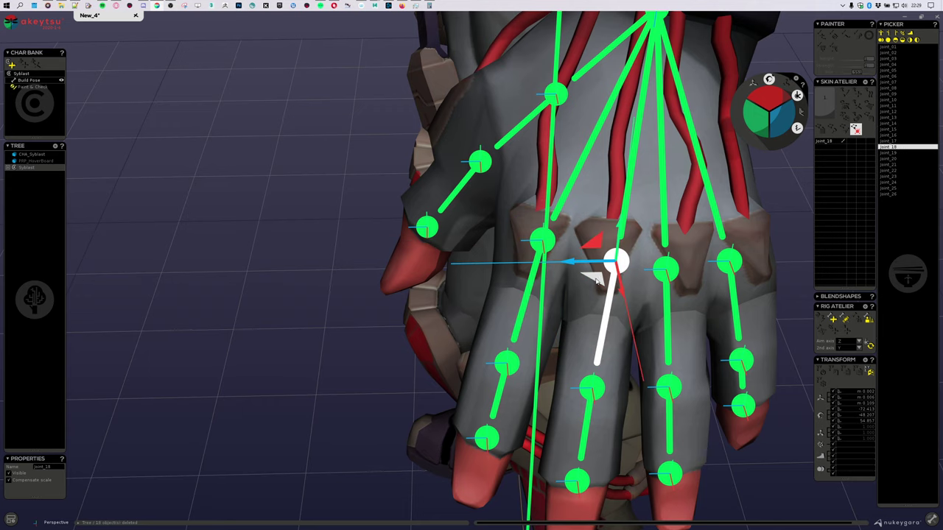
drag(593, 279, 588, 280)
Nudge the ring finger's knuckle joint slightly to centre it on its knuckle plate.
alt+middle_drag(663, 316, 507, 324)
alt+drag(507, 324, 631, 326)
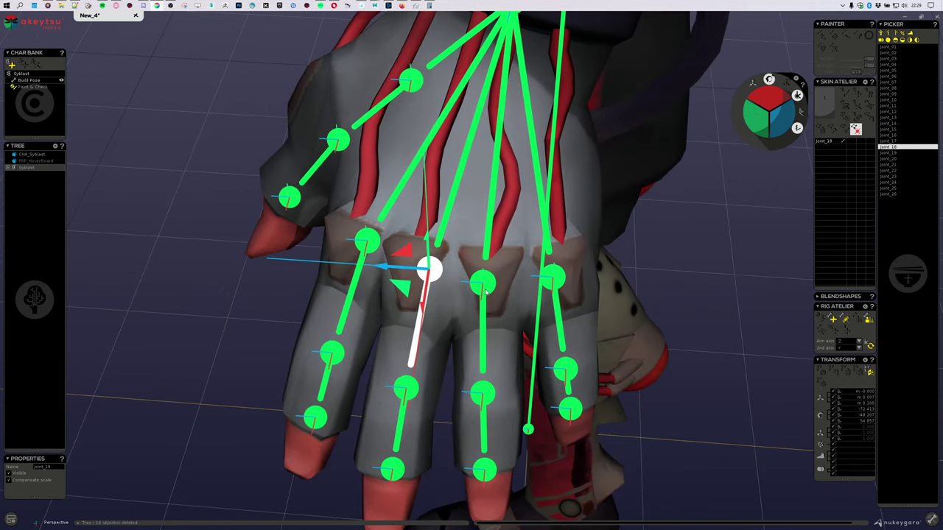
click(484, 285)
drag(458, 304, 460, 300)
click(552, 277)
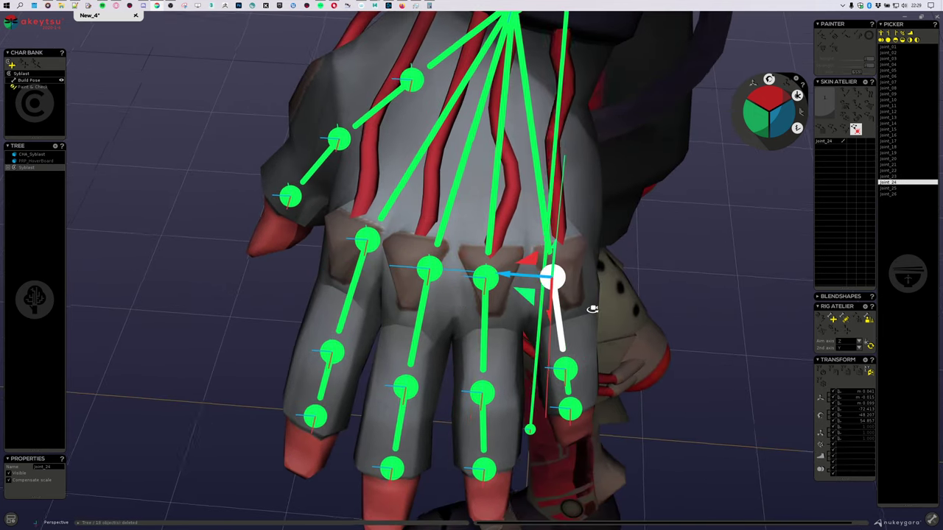
Add an end joint at the tip of the thumb, parented to the thumb's last joint.
alt+drag(595, 312, 497, 429)
alt+middle_drag(497, 428, 526, 370)
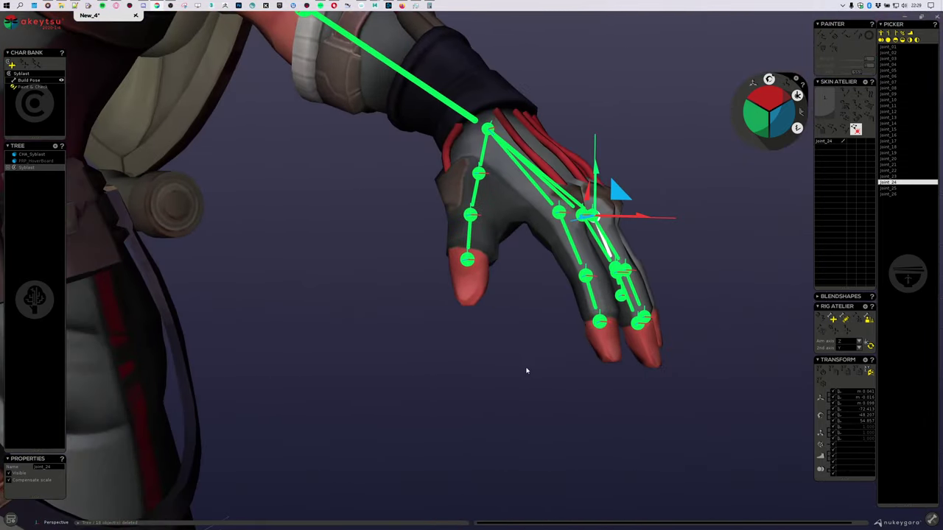
scroll(526, 370, up, 3)
alt+drag(526, 370, 451, 355)
click(439, 324)
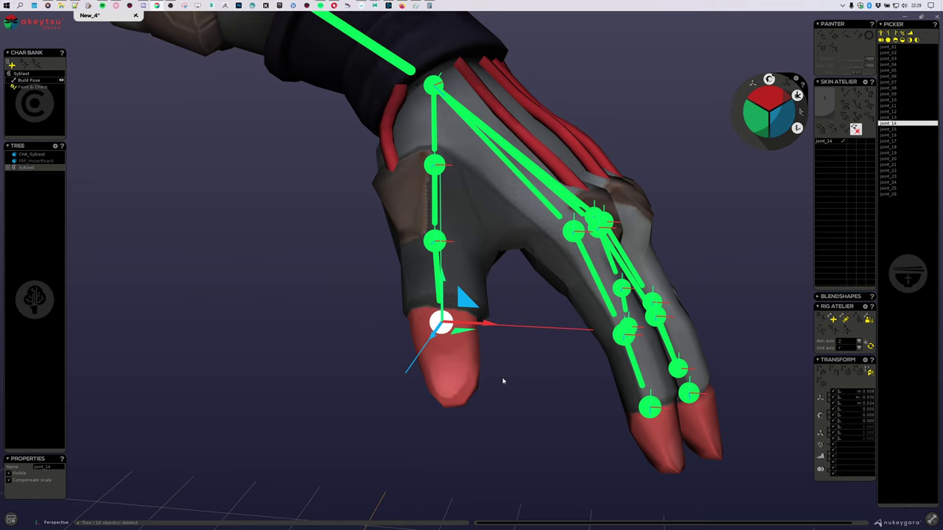
alt+drag(503, 380, 587, 443)
key(e)
key(w)
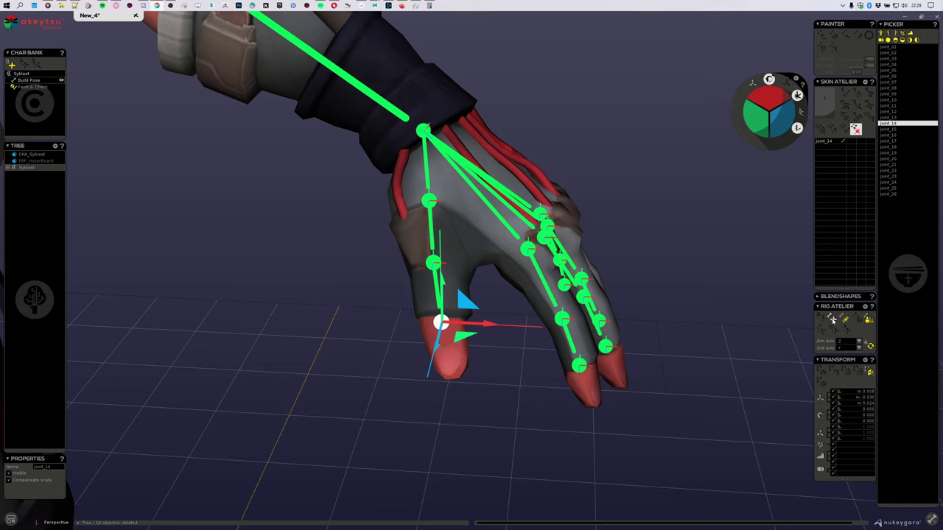
click(832, 318)
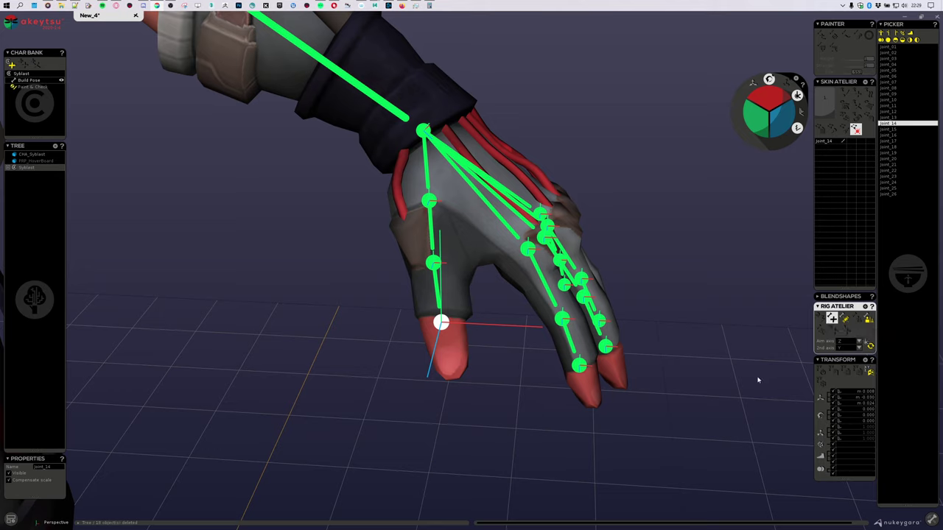
key(Escape)
mouse_move(453, 374)
mouse_down()
mouse_move(436, 334)
mouse_move(457, 336)
mouse_move(449, 371)
mouse_up()
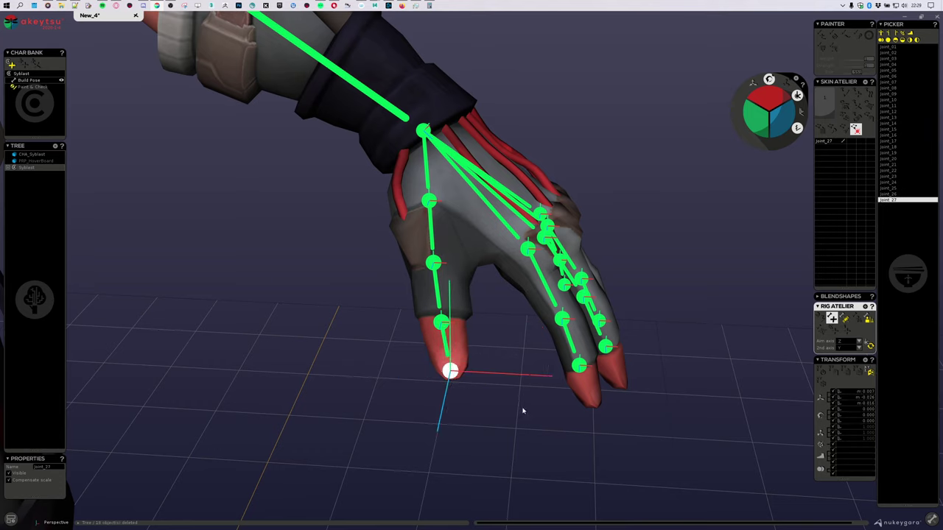
key(w)
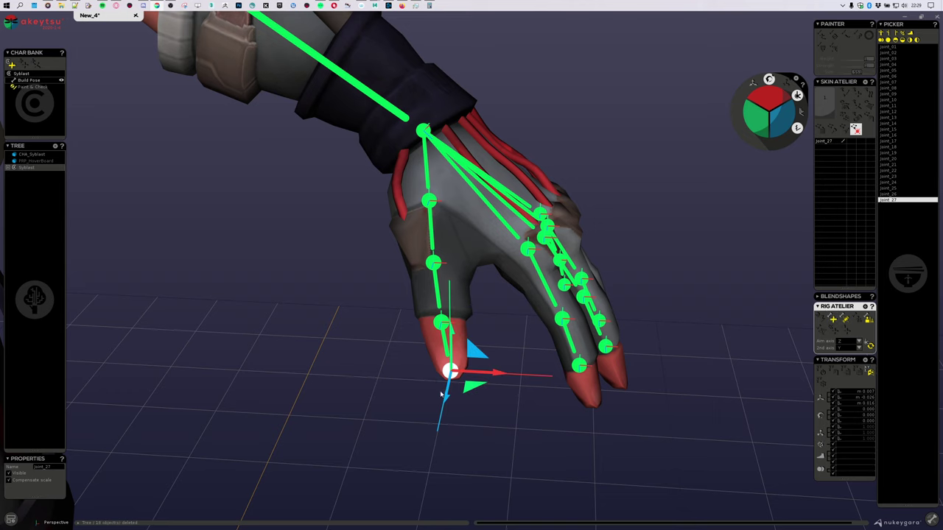
Add end joints at the tips of the index and middle fingers, each parented to its finger's last joint.
alt+drag(727, 439, 663, 424)
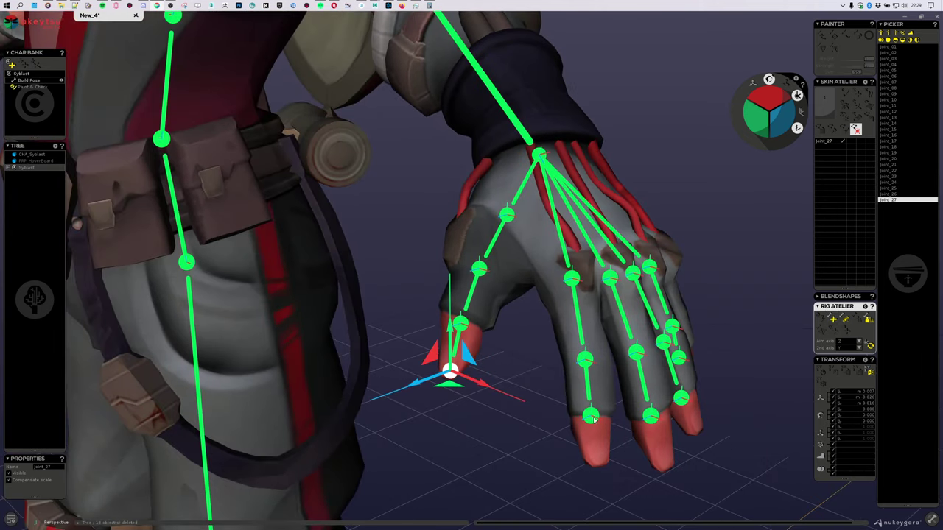
click(592, 417)
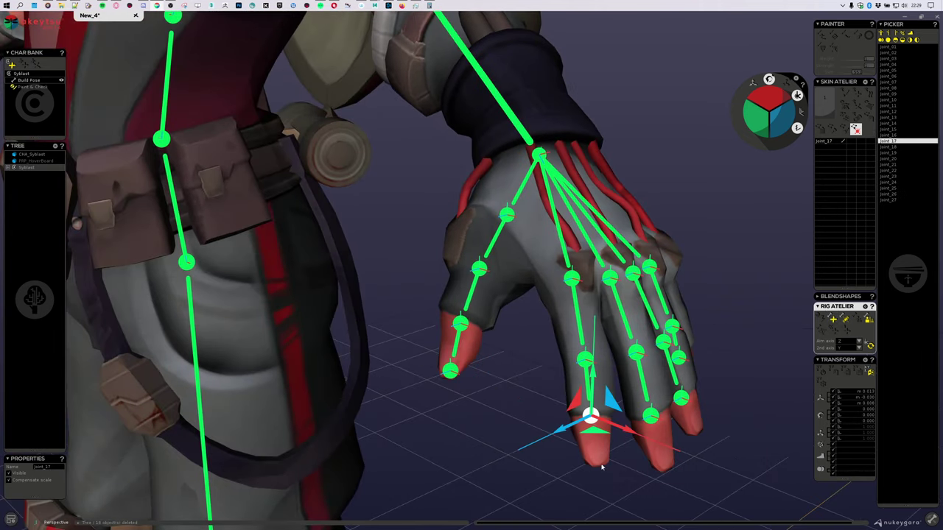
key(j)
click(597, 462)
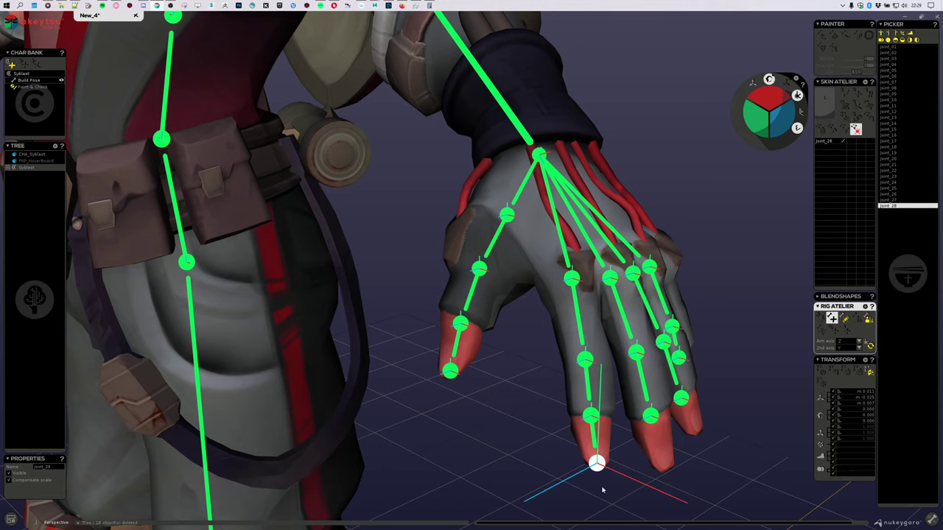
click(652, 414)
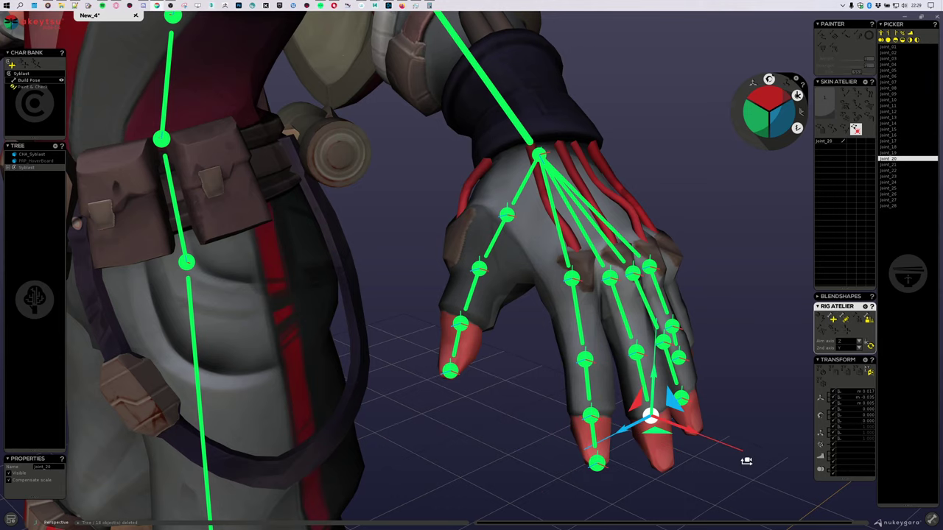
alt+middle_drag(744, 459, 682, 433)
alt+drag(681, 434, 653, 440)
click(488, 376)
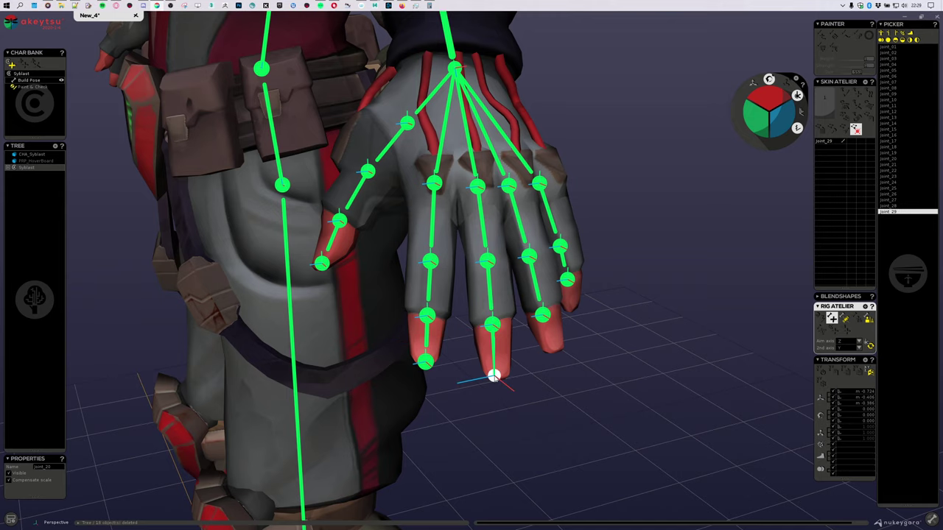
Add end joints at the tips of the ring and little fingers, each parented to its finger's last joint.
click(543, 316)
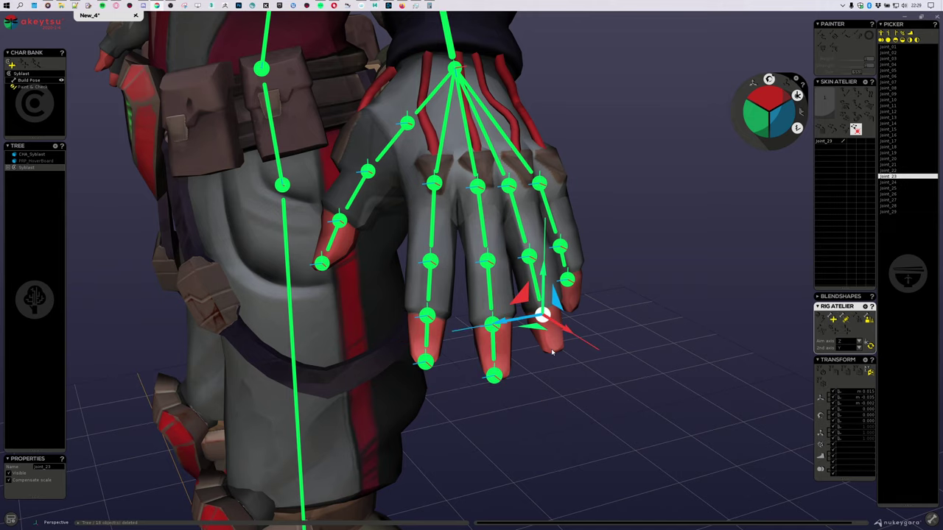
click(552, 349)
click(568, 280)
middle_drag(568, 279, 609, 260)
click(571, 312)
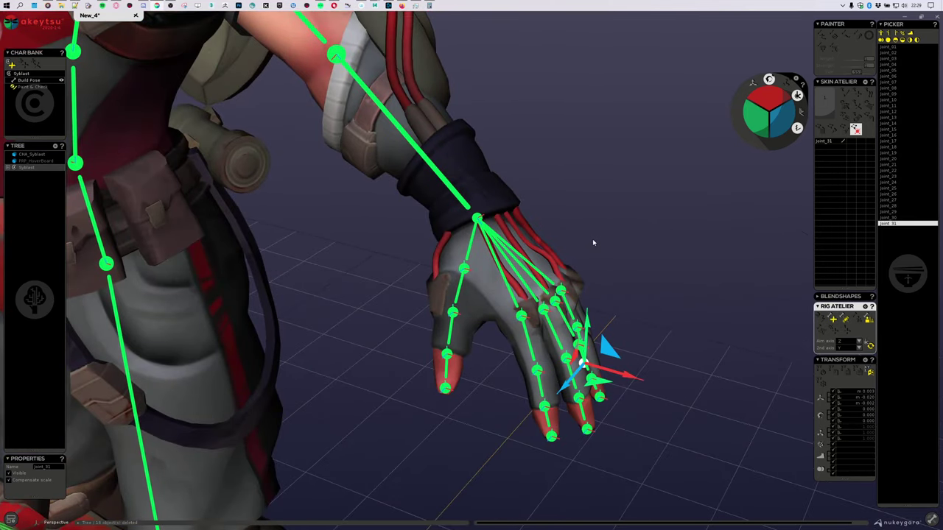
Orient all thumb and finger joints below the wrist with Z as aim axis and Y as second axis.
double_click(477, 219)
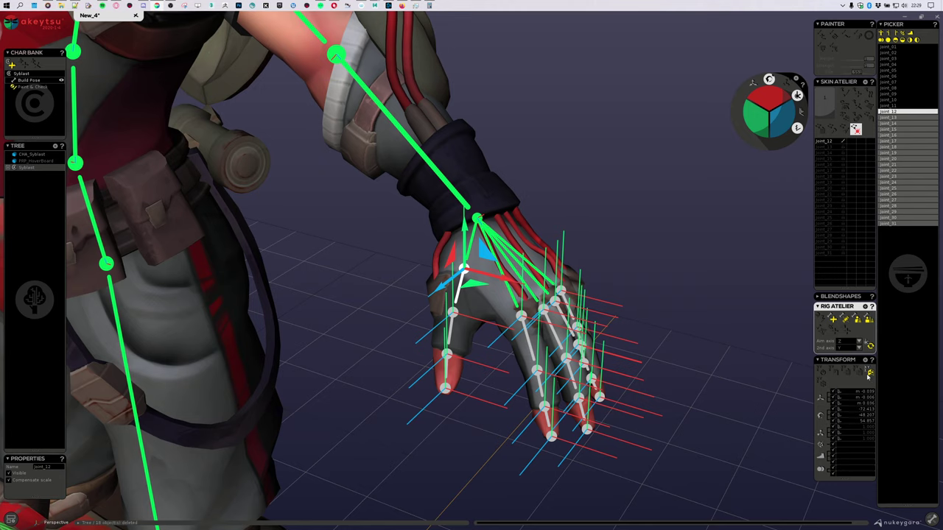
click(869, 345)
click(444, 390)
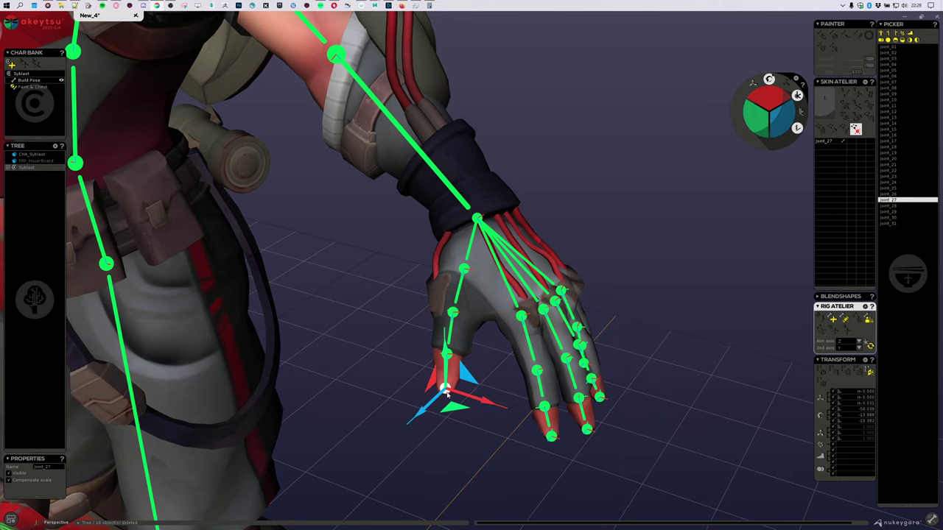
middle_drag(445, 402, 474, 423)
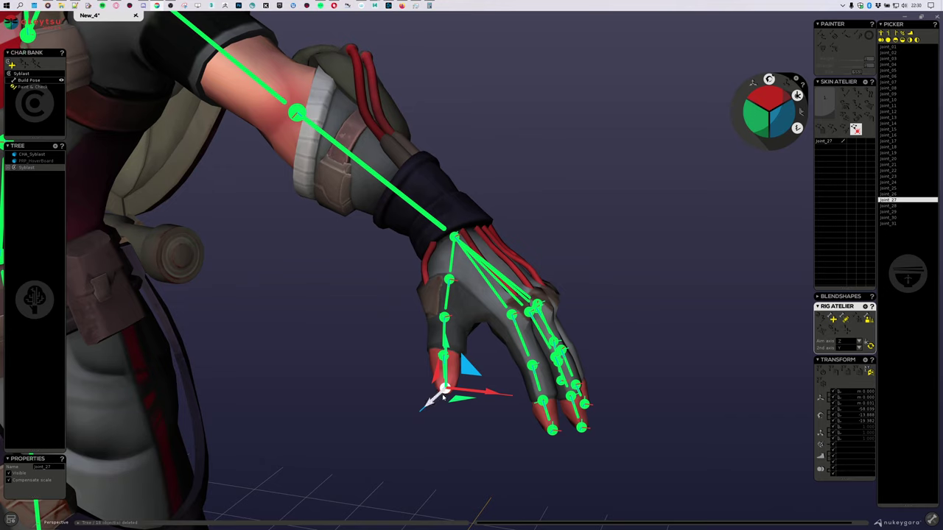
Delete the five end joints at the tips of the thumb and fingers.
shift+click(894, 225)
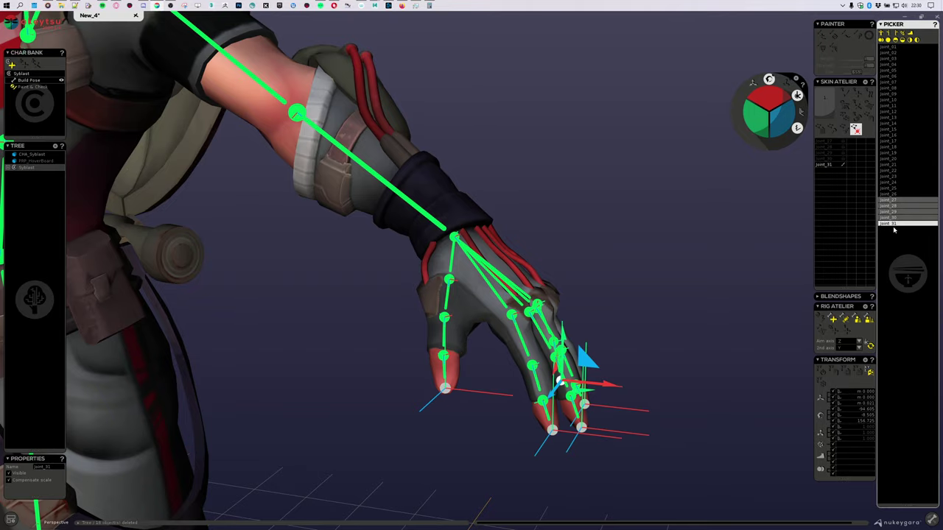
middle_drag(750, 347, 535, 412)
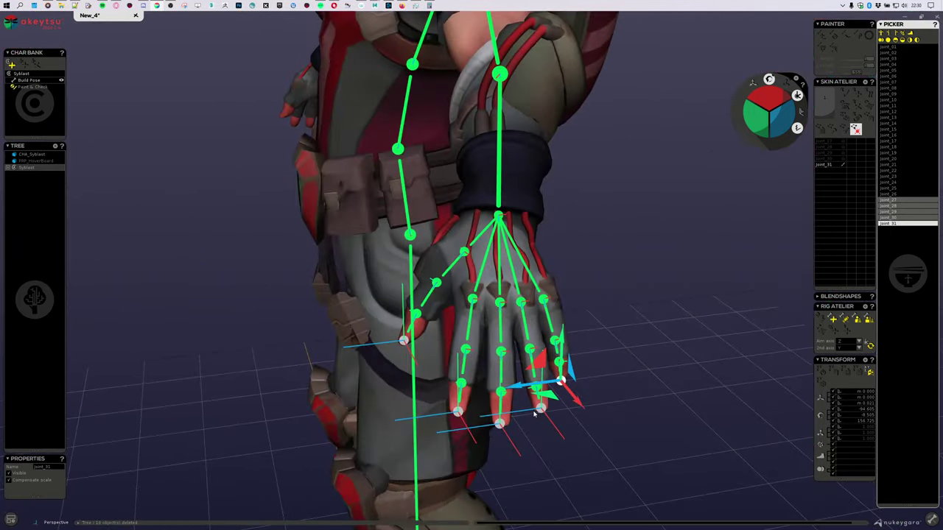
key(Delete)
middle_drag(642, 296, 704, 292)
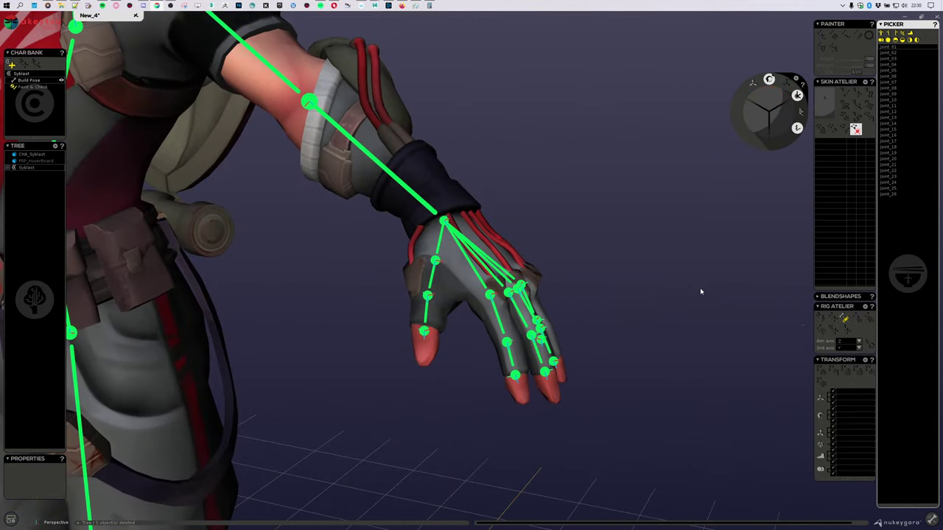
Add a left hip joint at the top of the left thigh, parented to the pelvis joint.
scroll(401, 434, down, 5)
middle_drag(417, 412, 419, 256)
middle_drag(405, 386, 552, 306)
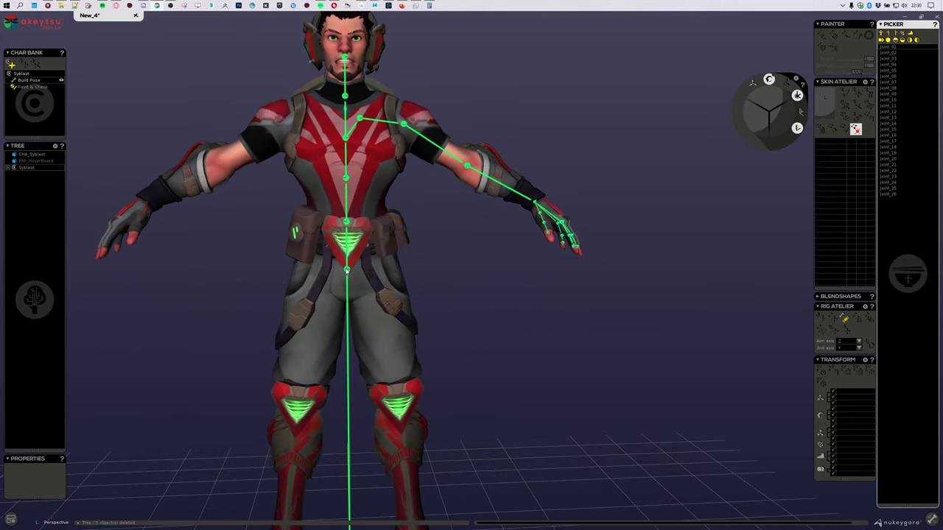
click(346, 271)
middle_drag(502, 342, 555, 278)
scroll(535, 278, up, 2)
click(832, 321)
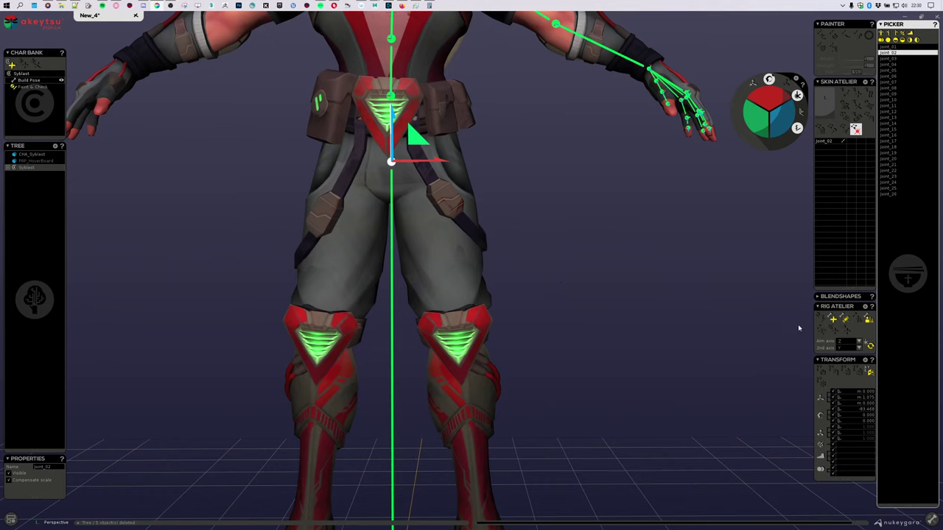
click(834, 319)
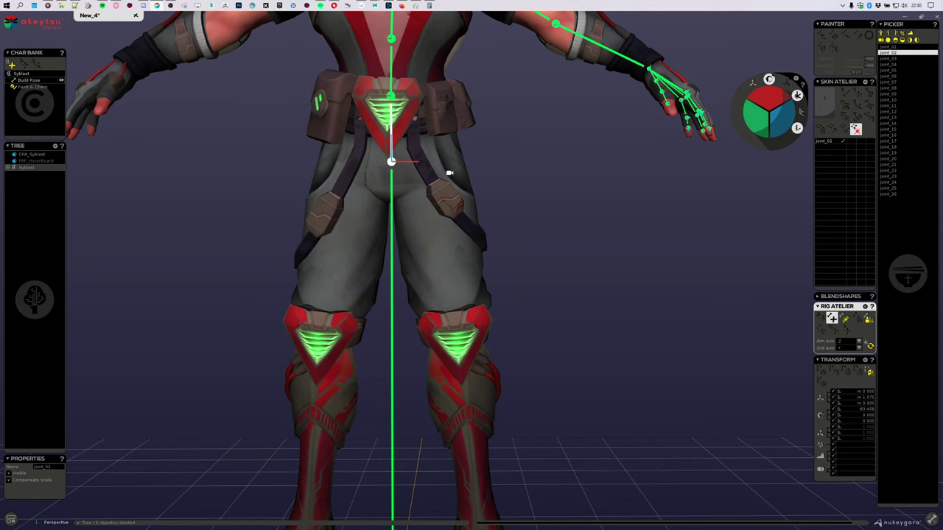
middle_drag(449, 173, 435, 173)
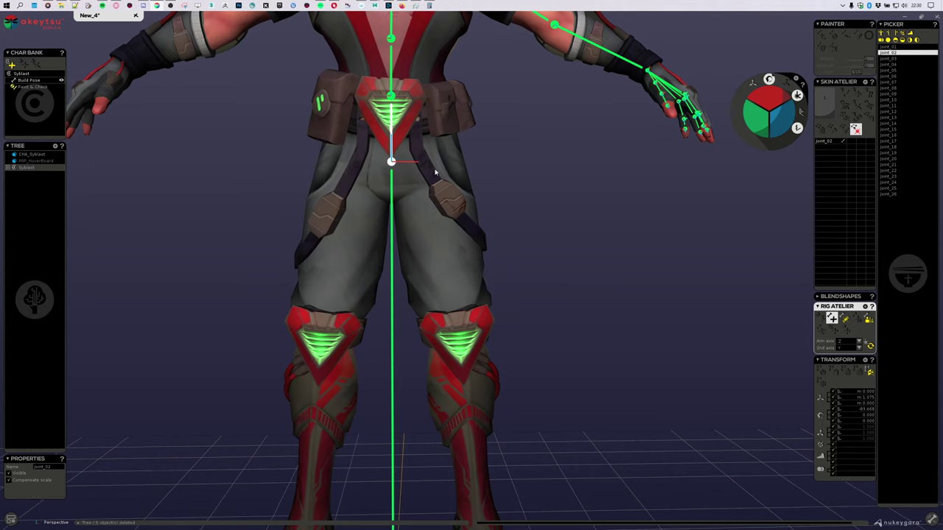
click(433, 167)
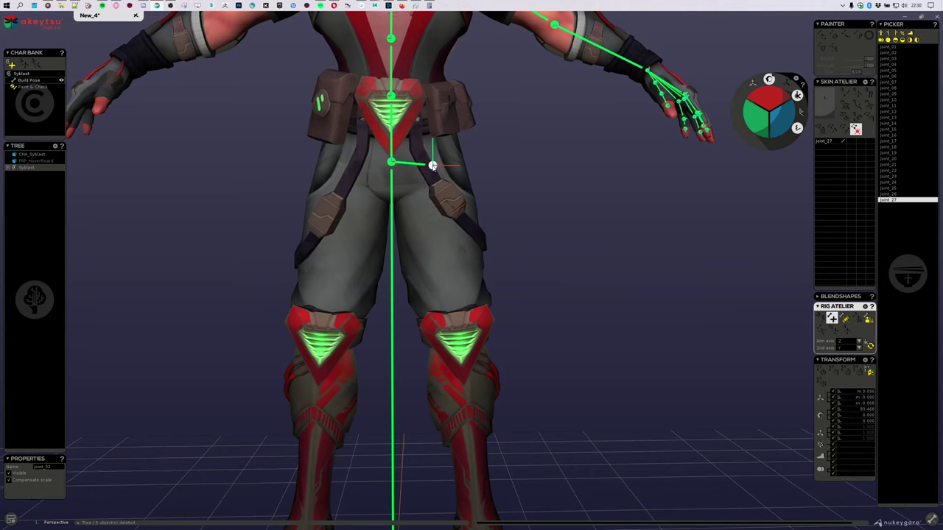
Examine the legs from the front and back to judge how the hip, knee and ankle line up.
middle_drag(550, 300, 558, 219)
scroll(557, 219, down, 2)
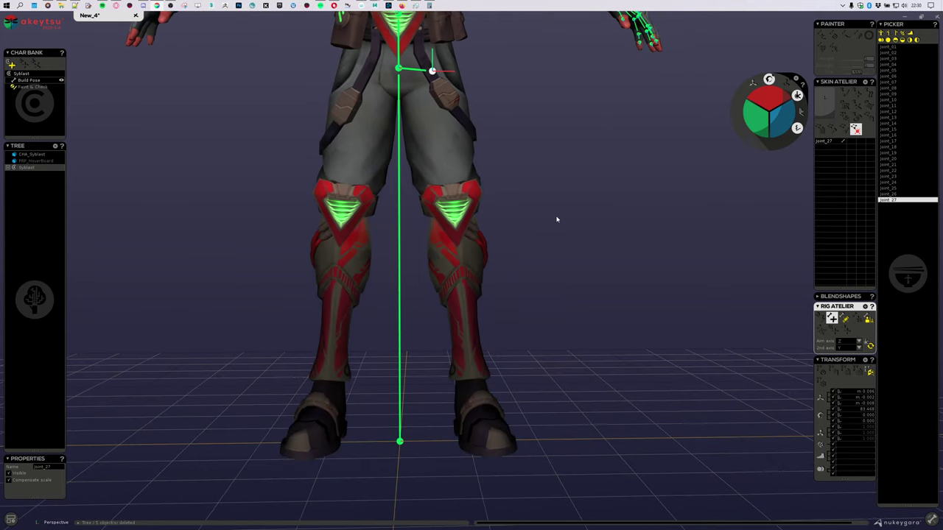
middle_drag(564, 217, 337, 257)
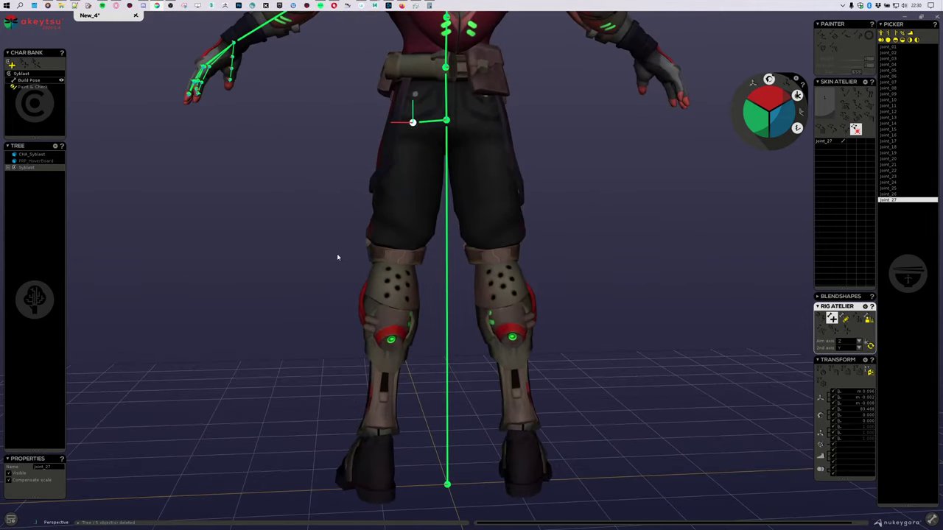
scroll(337, 257, up, 2)
middle_drag(394, 301, 389, 309)
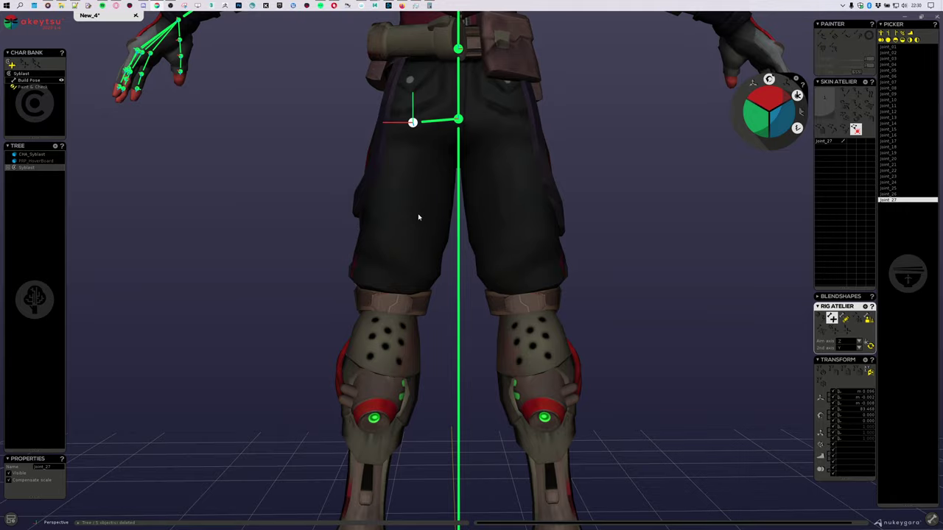
middle_drag(349, 223, 320, 352)
middle_drag(418, 243, 398, 172)
middle_drag(418, 249, 374, 226)
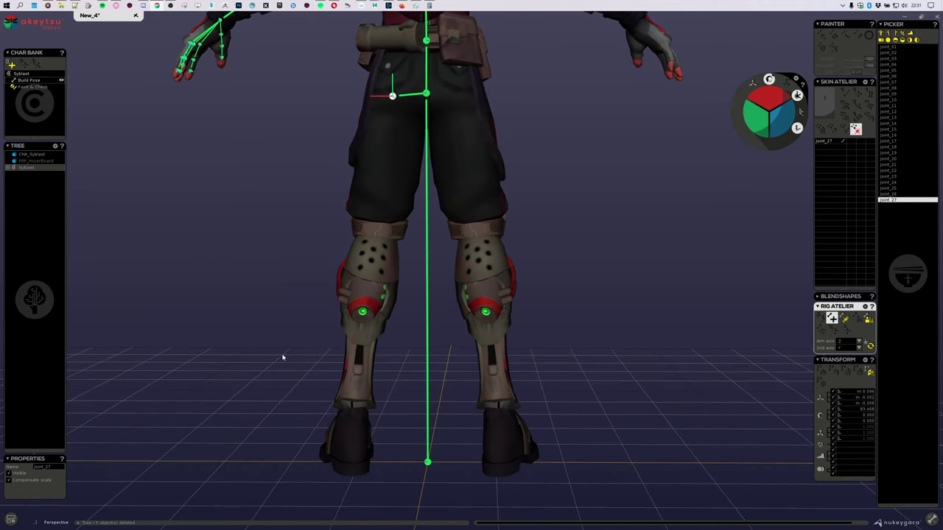
Add a left knee joint at the kneepad and a left ankle joint above the shoe, chained below the hip joint.
middle_drag(282, 358, 486, 343)
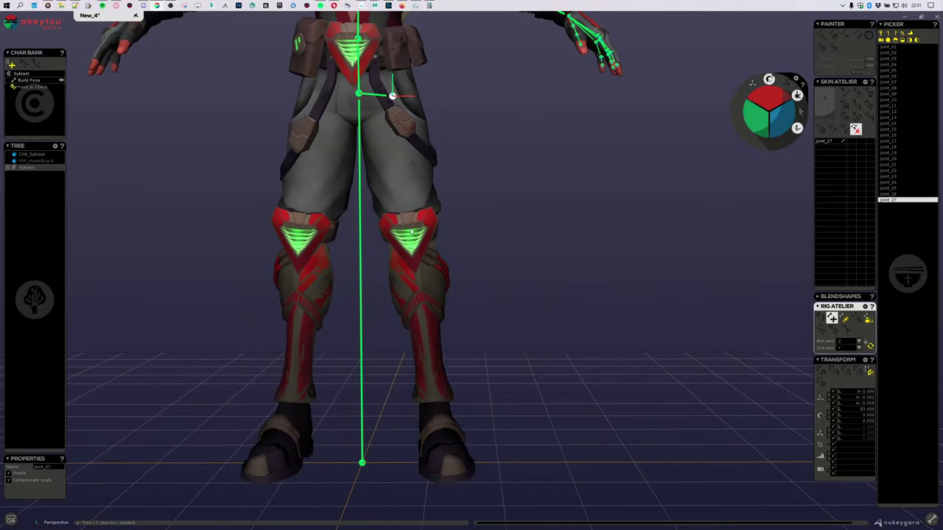
middle_drag(407, 234, 412, 230)
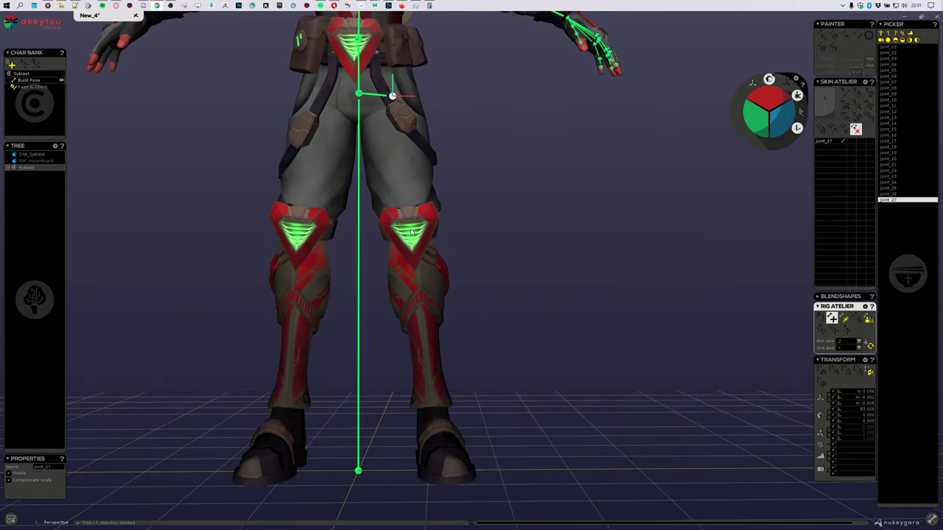
click(410, 229)
click(430, 402)
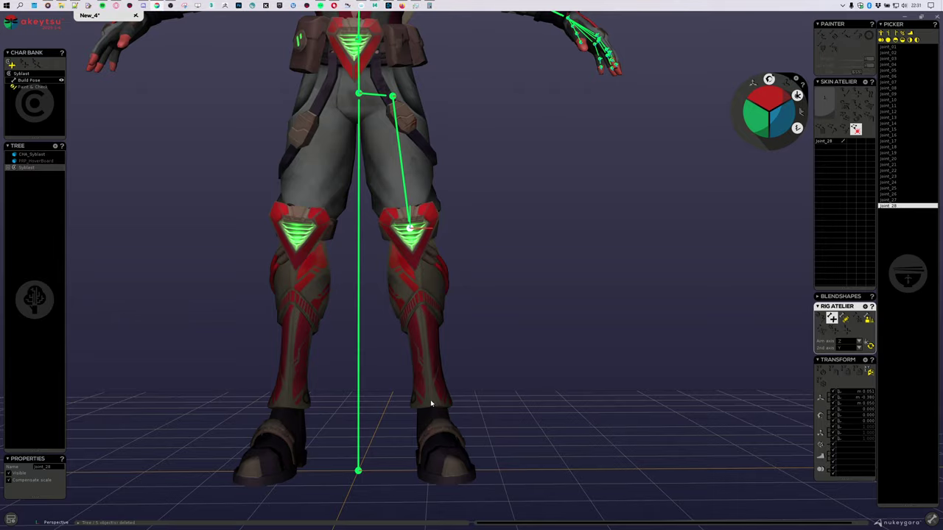
Examine the left leg chain from the side, back and front to judge the knee bend and ankle position.
middle_drag(643, 440, 437, 246)
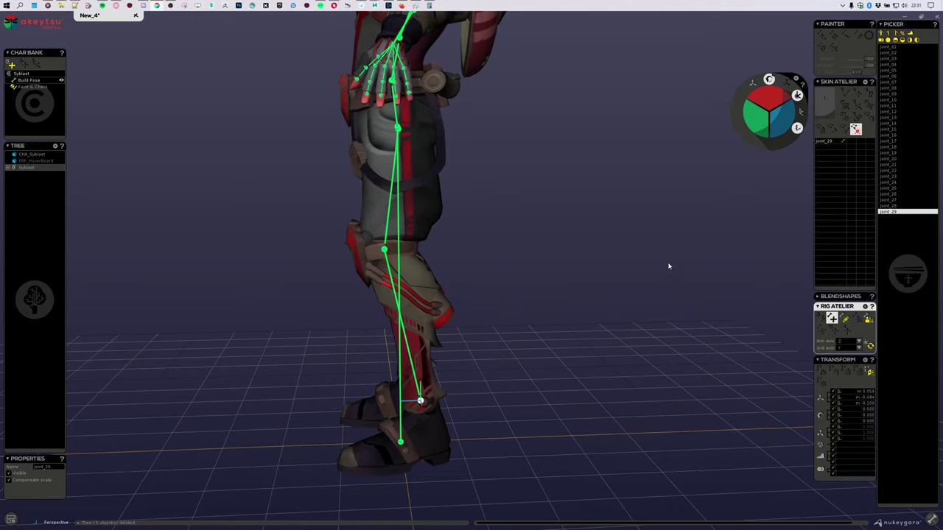
middle_drag(557, 365, 373, 304)
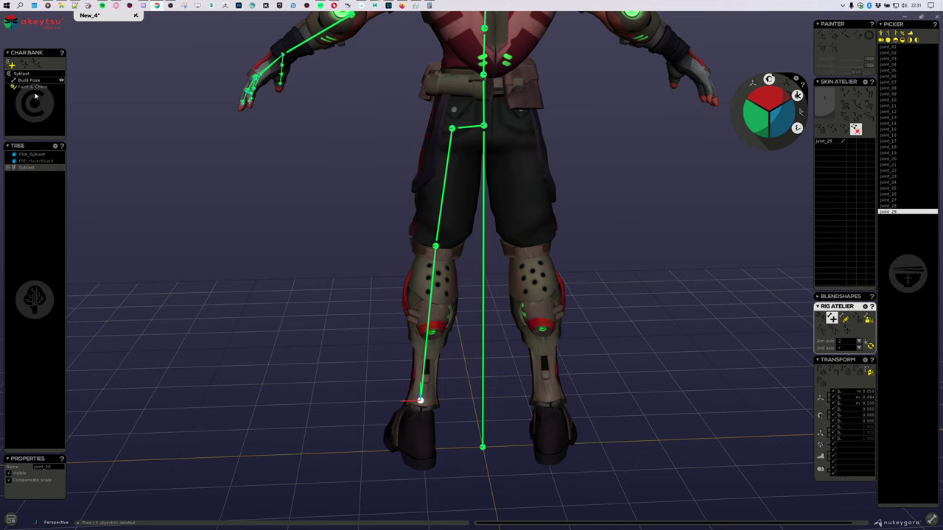
middle_drag(204, 258, 331, 265)
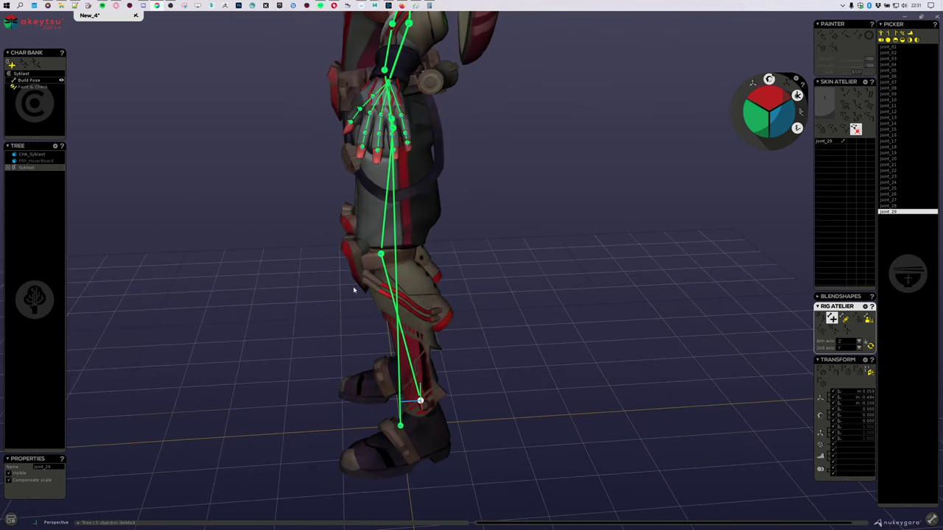
middle_drag(533, 346, 521, 283)
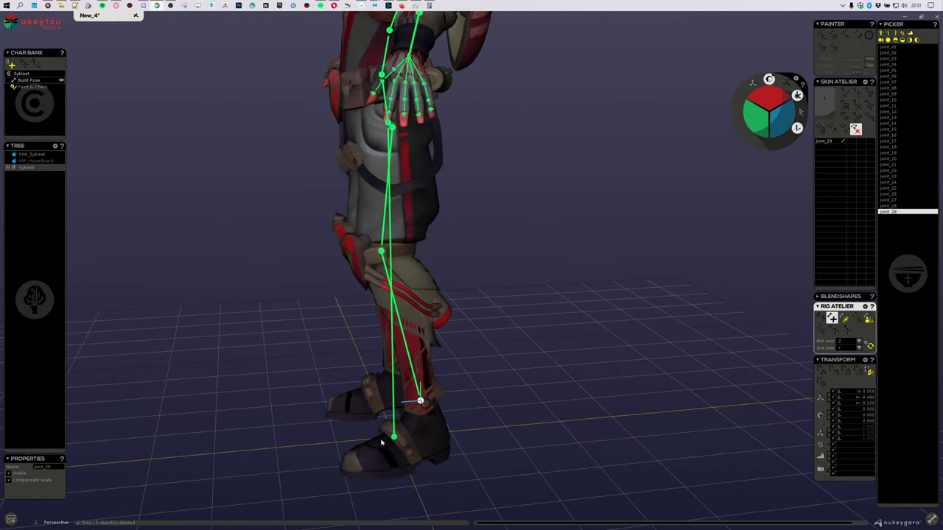
middle_drag(297, 354, 358, 361)
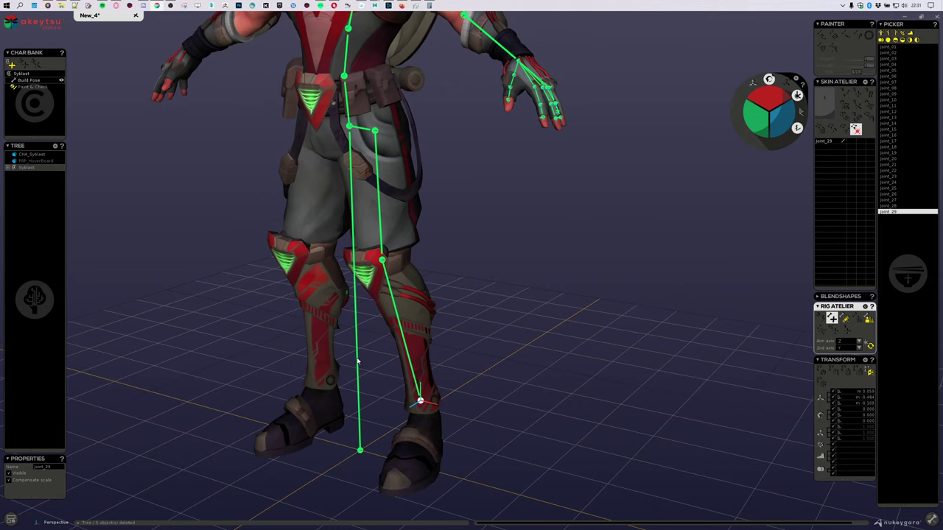
middle_drag(526, 200, 373, 192)
middle_drag(528, 125, 352, 215)
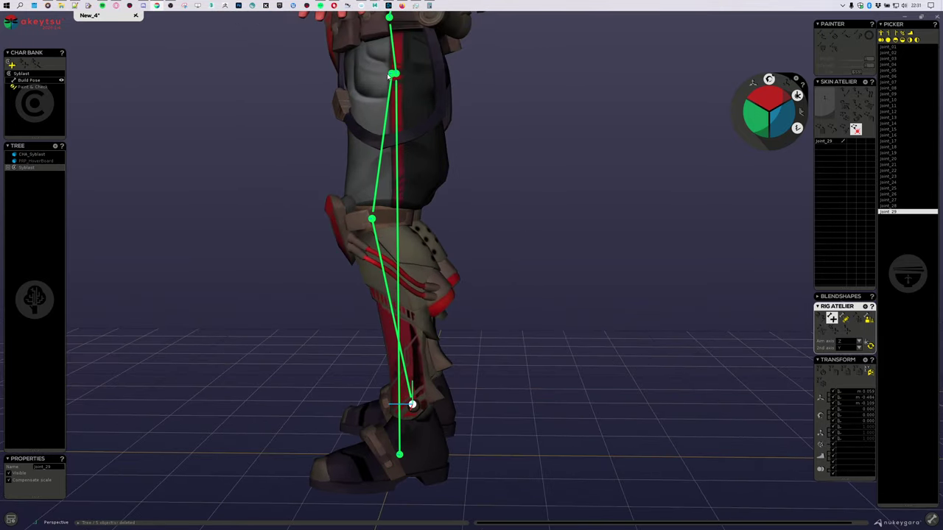
middle_drag(427, 436, 546, 435)
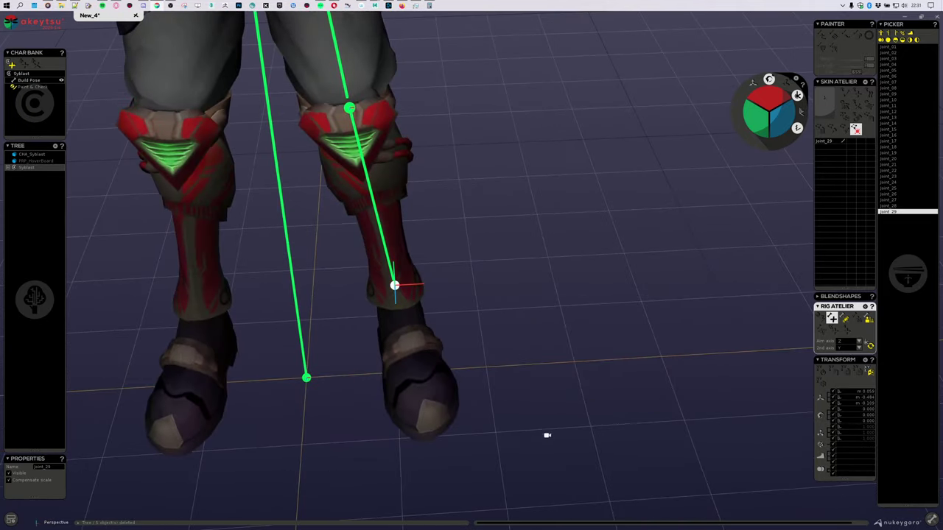
Add a ball joint on the front part of the left shoe, chained below the ankle joint.
mouse_move(418, 378)
middle_down()
mouse_move(448, 391)
mouse_move(438, 366)
mouse_move(528, 356)
mouse_move(402, 297)
mouse_move(425, 361)
mouse_move(545, 360)
mouse_move(421, 376)
middle_up()
click(437, 358)
key(Delete)
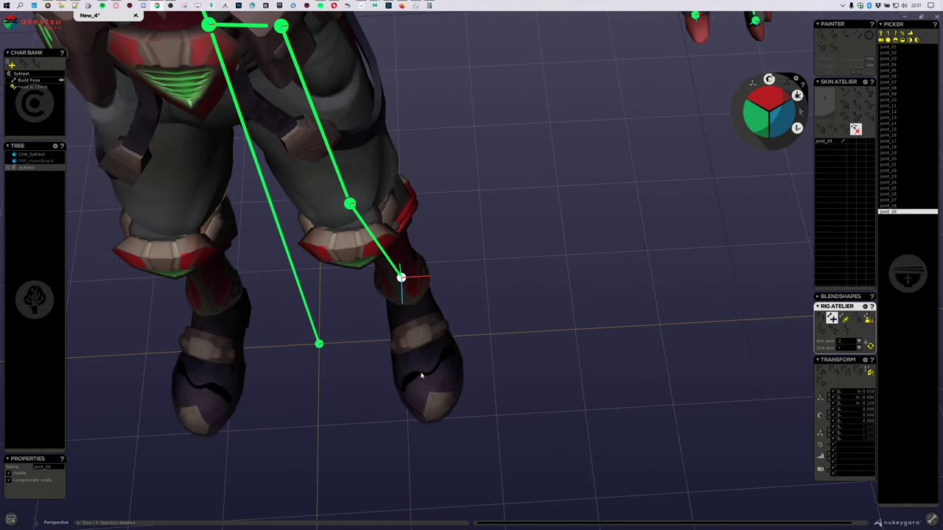
click(421, 375)
Move the left foot's ball joint down and slightly back so it sits near the sole in side view.
middle_drag(562, 396, 422, 311)
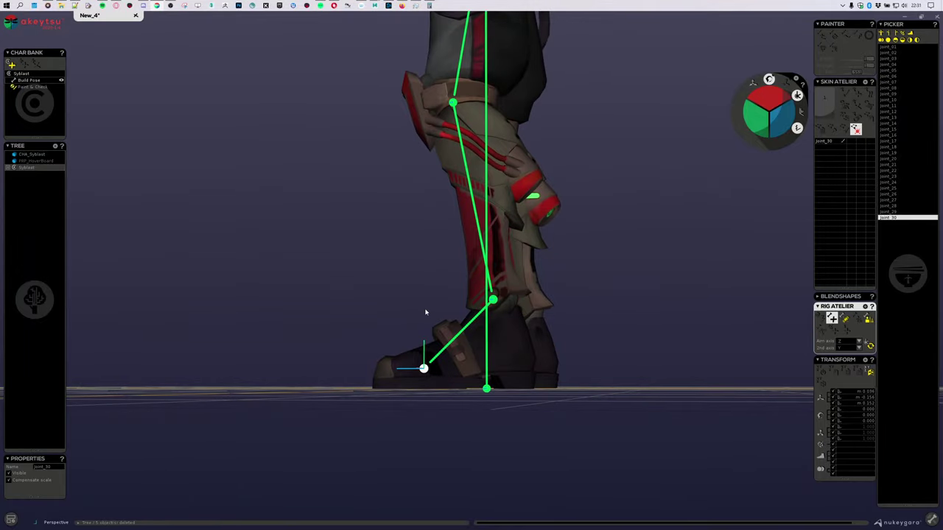
key(w)
drag(402, 345, 410, 357)
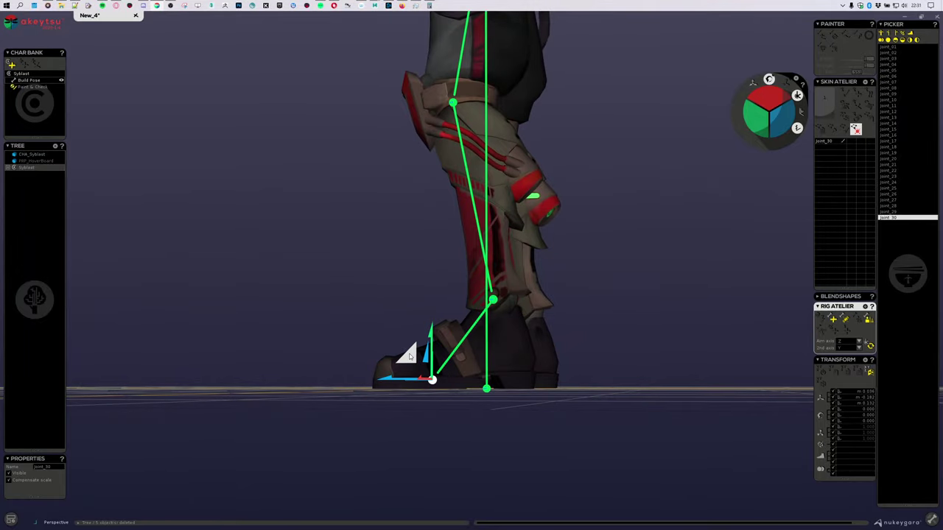
middle_drag(409, 356, 425, 272)
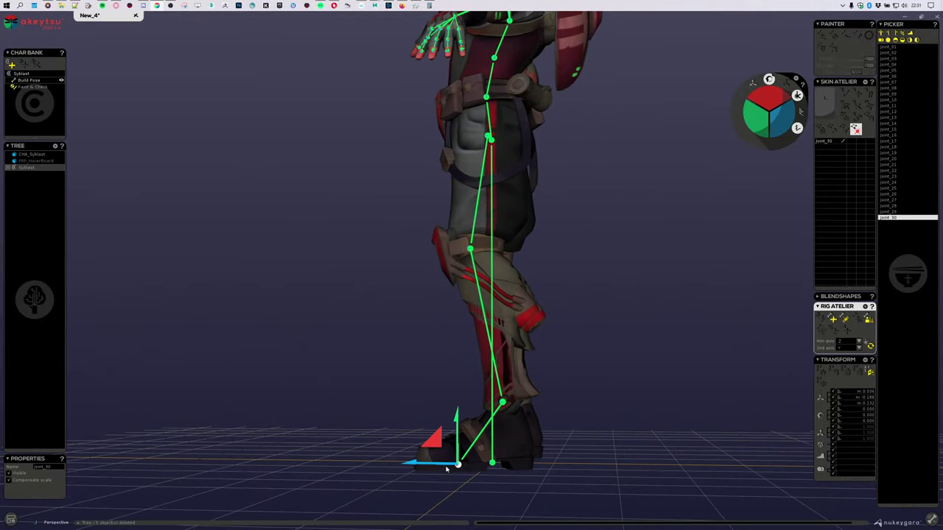
middle_drag(371, 316, 332, 339)
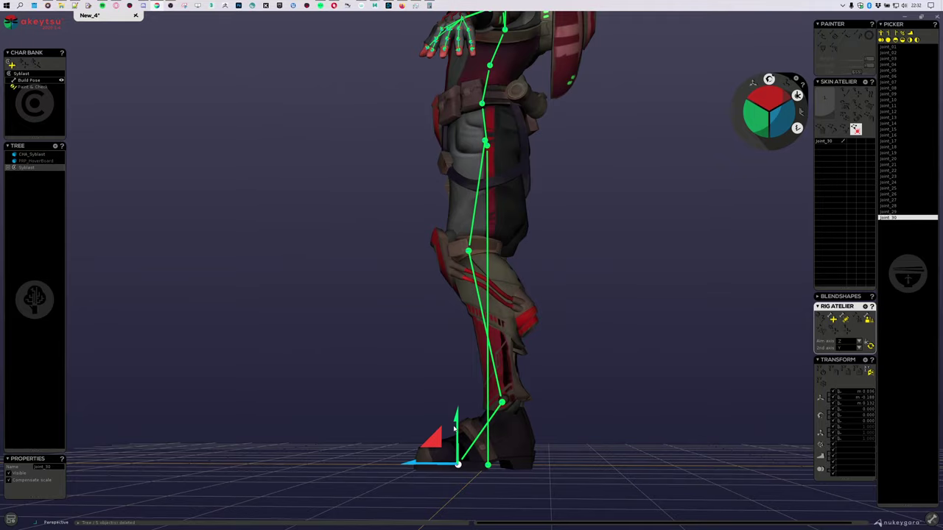
Orient only the left hip and knee joints, leaving out the ankle and ball, with Z as aim axis and Y as second axis.
middle_drag(337, 390, 511, 355)
scroll(483, 305, up, 3)
middle_drag(501, 188, 505, 364)
scroll(506, 364, up, 1)
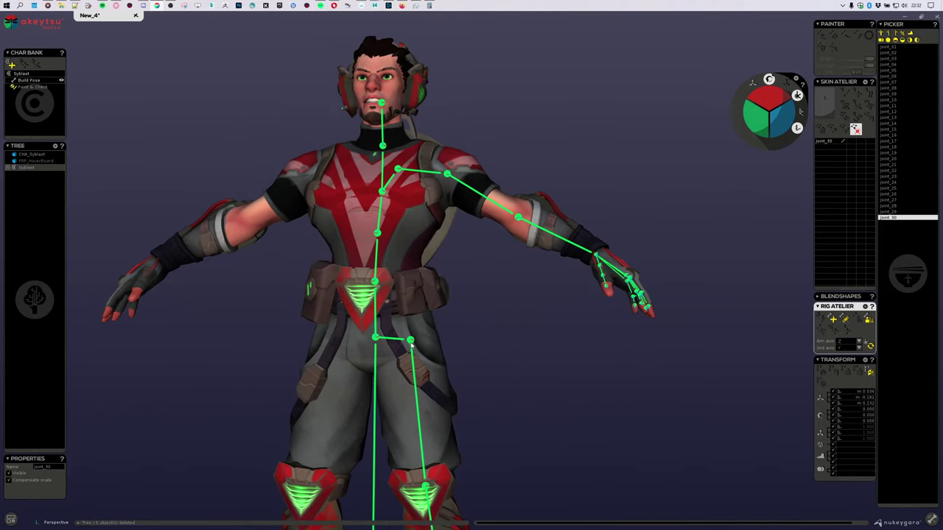
double_click(411, 339)
scroll(575, 421, down, 2)
middle_drag(545, 442, 617, 277)
middle_drag(542, 329, 498, 220)
scroll(498, 221, up, 4)
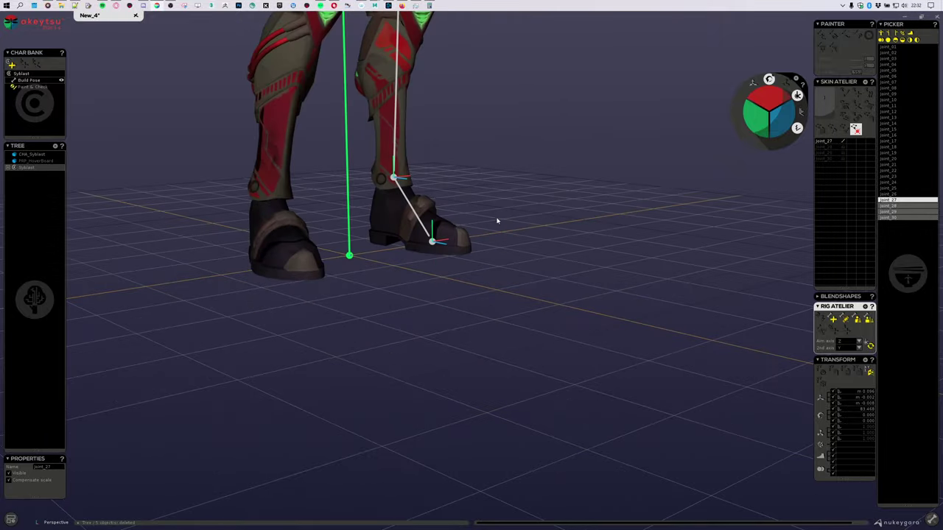
middle_drag(461, 133, 527, 314)
scroll(526, 313, up, 1)
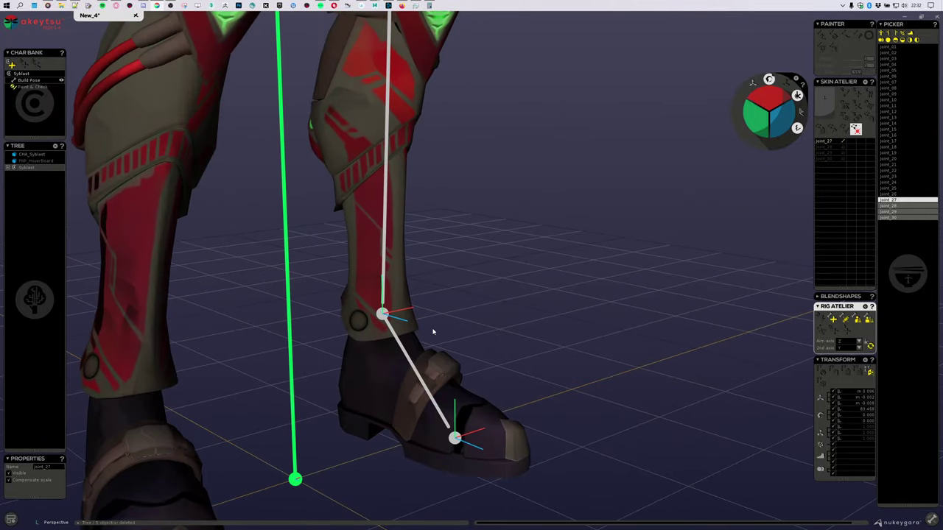
ctrl+double_click(383, 315)
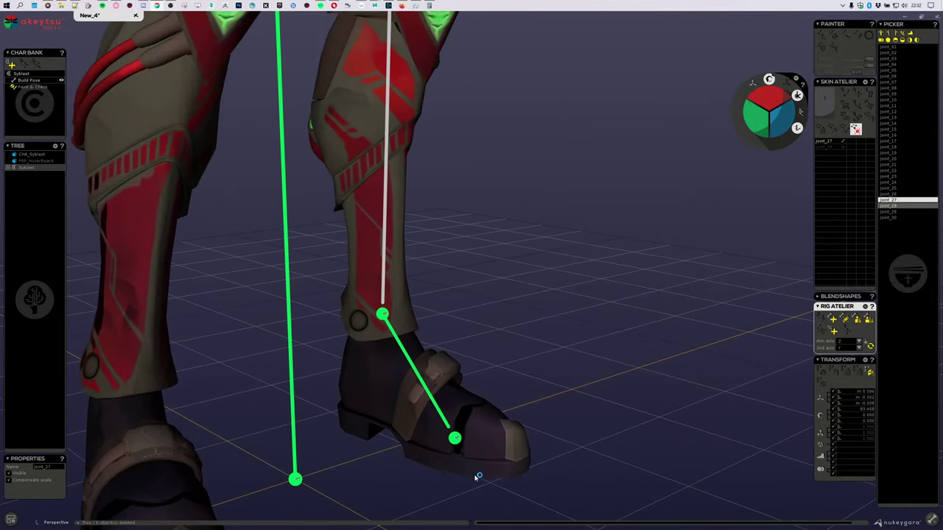
middle_drag(569, 308, 494, 311)
middle_drag(557, 292, 551, 399)
scroll(551, 399, down, 4)
middle_drag(566, 218, 620, 287)
scroll(539, 219, down, 3)
middle_drag(614, 250, 608, 298)
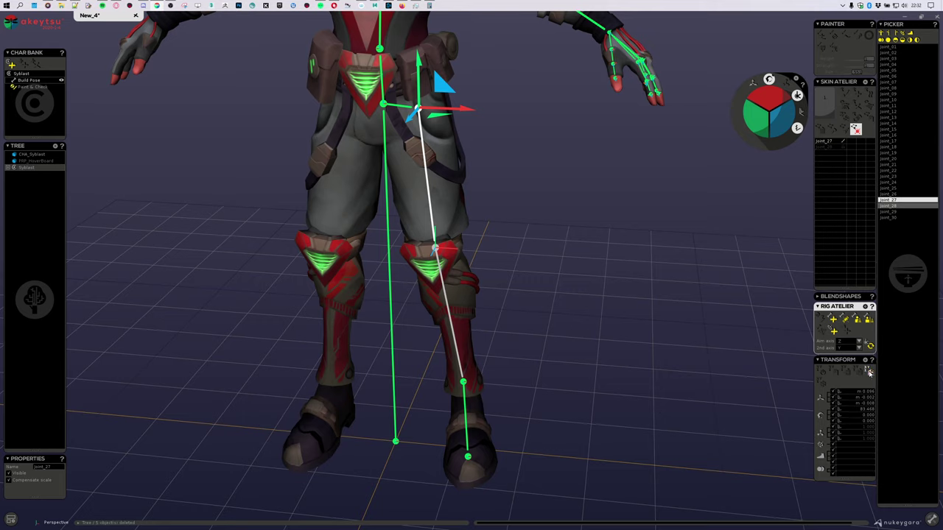
click(869, 346)
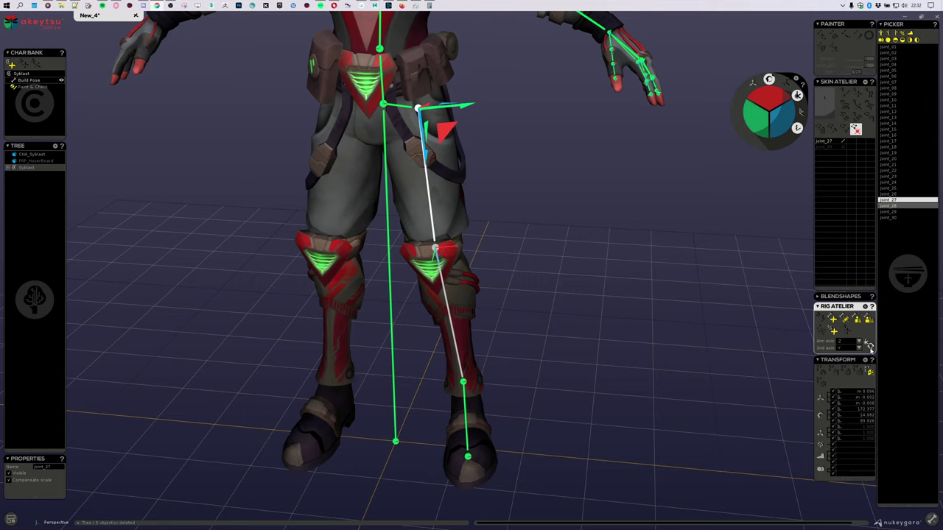
Rotate the left ankle joint to follow the shoe's direction and shift the ball joint sideways to fit the foot.
middle_drag(607, 360, 531, 330)
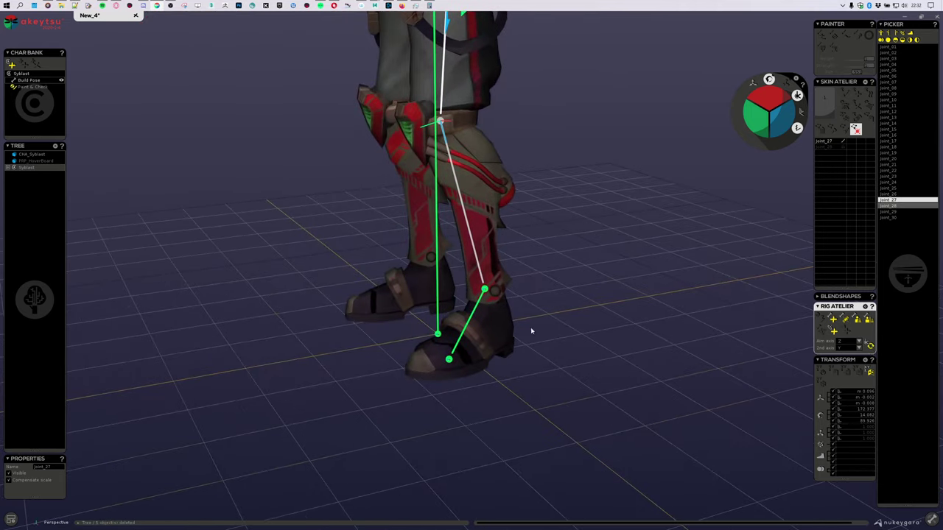
click(485, 291)
middle_drag(487, 292, 639, 340)
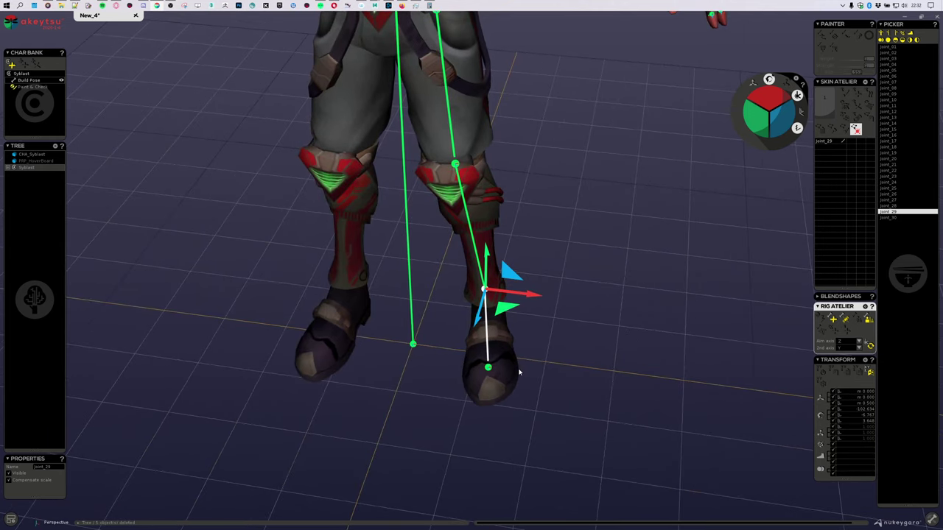
middle_drag(520, 373, 620, 352)
scroll(595, 351, up, 4)
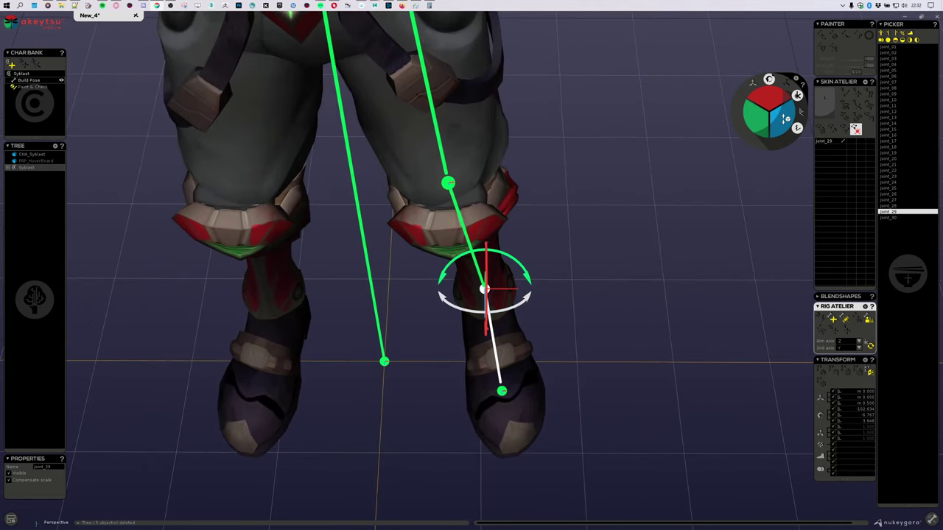
click(797, 128)
drag(757, 117, 766, 115)
middle_drag(693, 209, 689, 231)
key(Down)
drag(755, 113, 756, 114)
middle_drag(679, 212, 466, 332)
scroll(316, 310, down, 4)
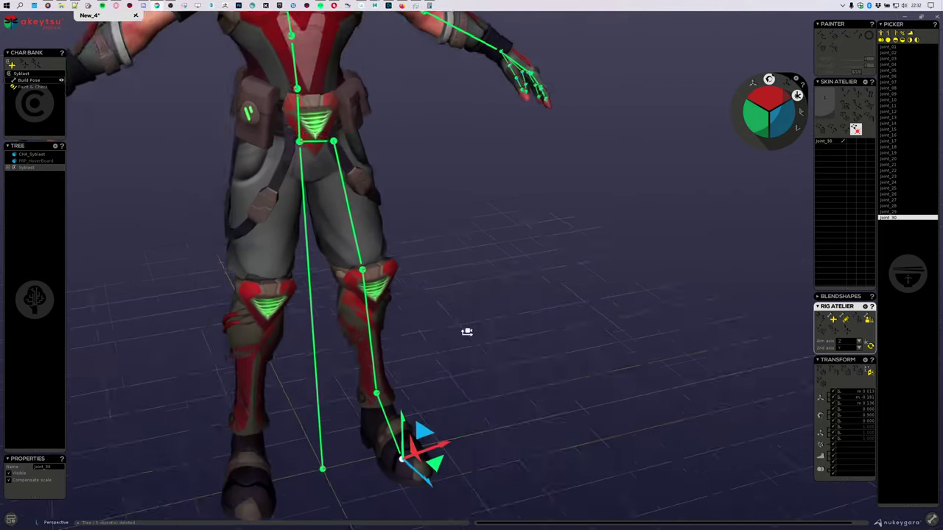
Examine the left ankle joint's axes from the side and front in relation to the foot and the ground.
scroll(466, 332, up, 4)
click(388, 348)
middle_drag(532, 338, 394, 377)
middle_drag(511, 395, 356, 343)
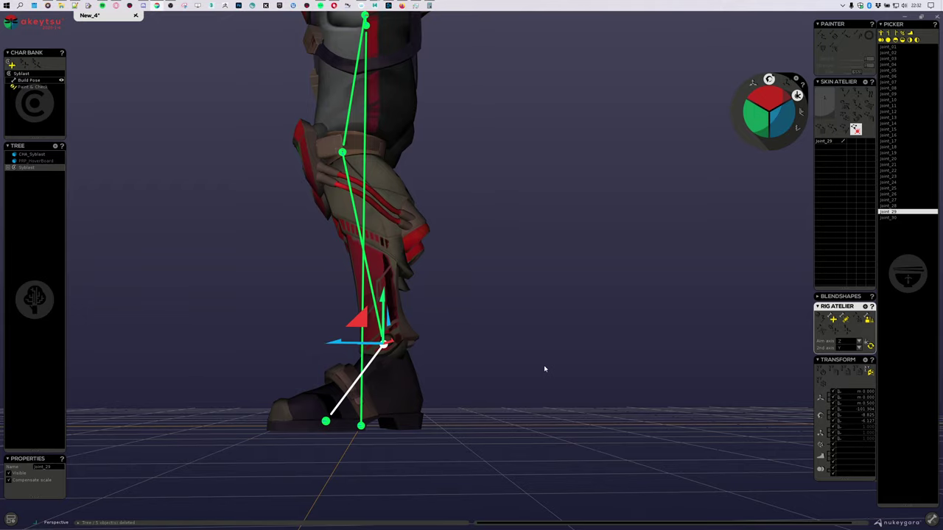
middle_drag(545, 369, 544, 316)
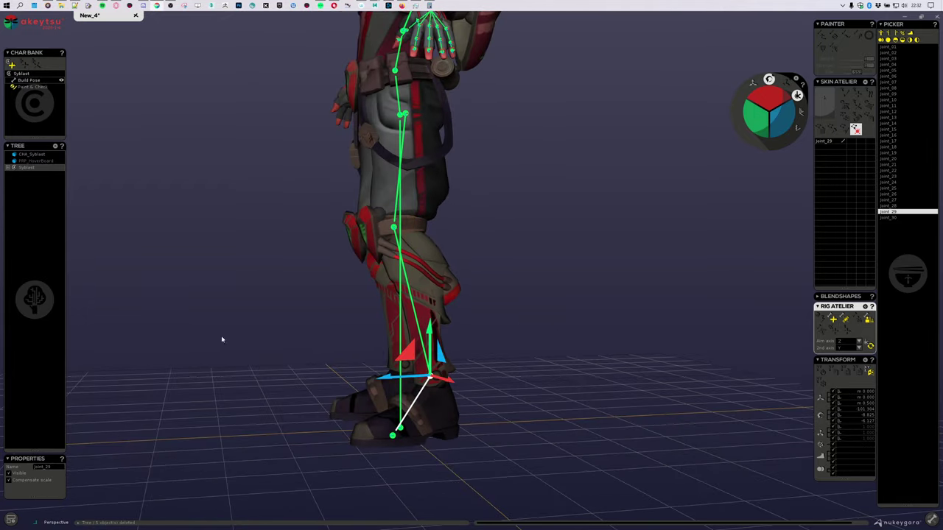
middle_drag(586, 192, 579, 215)
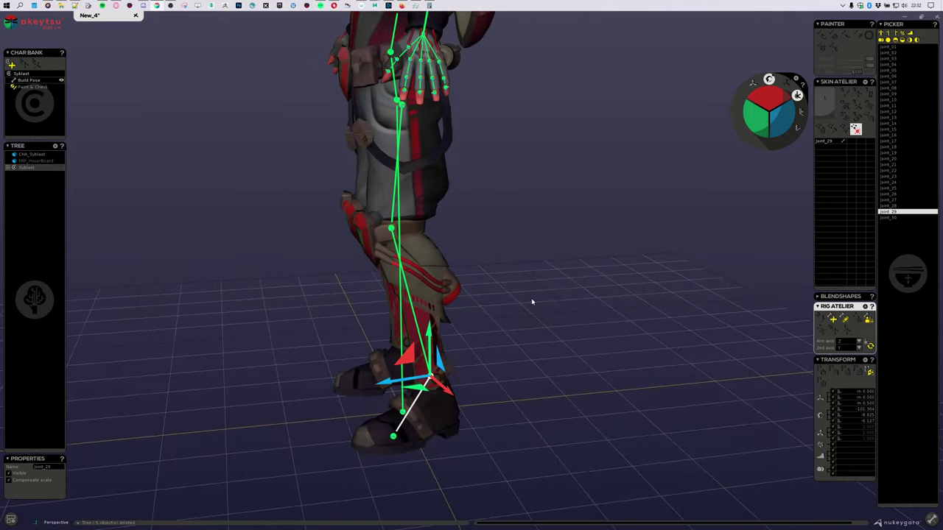
scroll(530, 304, down, 4)
middle_drag(471, 346, 493, 331)
scroll(530, 328, up, 5)
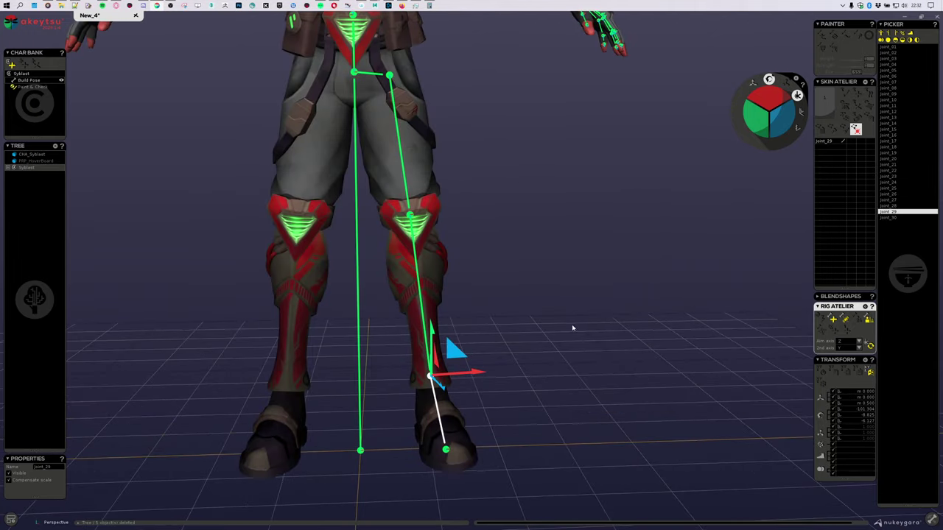
scroll(628, 326, up, 3)
middle_drag(599, 279, 402, 284)
middle_drag(525, 261, 409, 235)
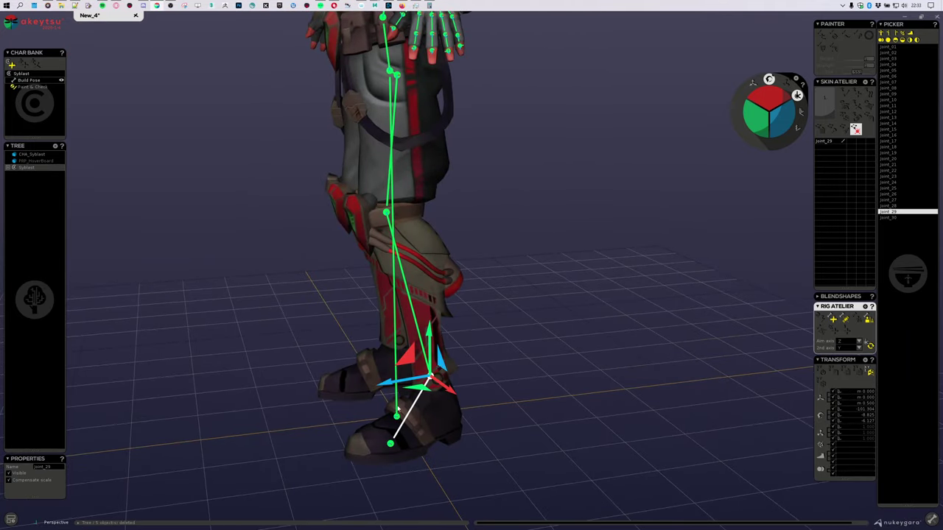
middle_drag(454, 380, 637, 324)
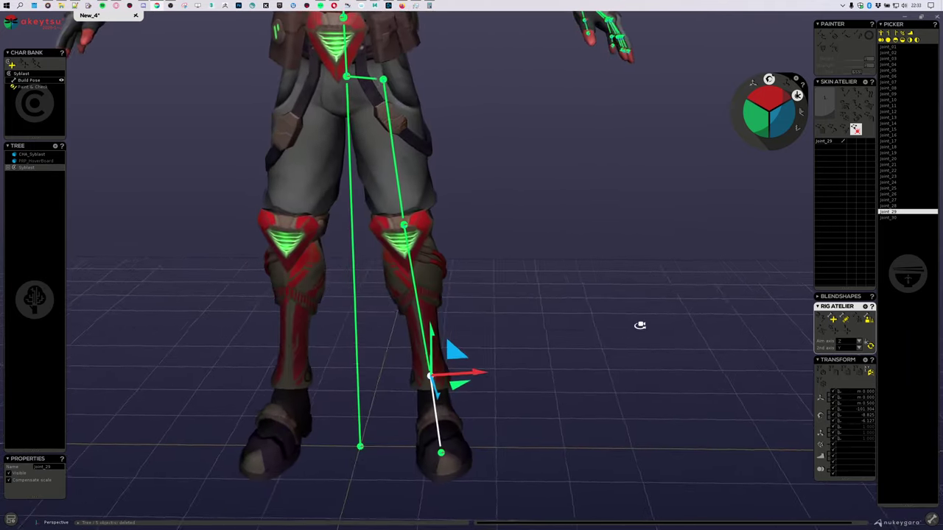
Examine the axes of the left shoulder and clavicle joints on the upper body.
scroll(459, 238, down, 5)
scroll(465, 266, up, 4)
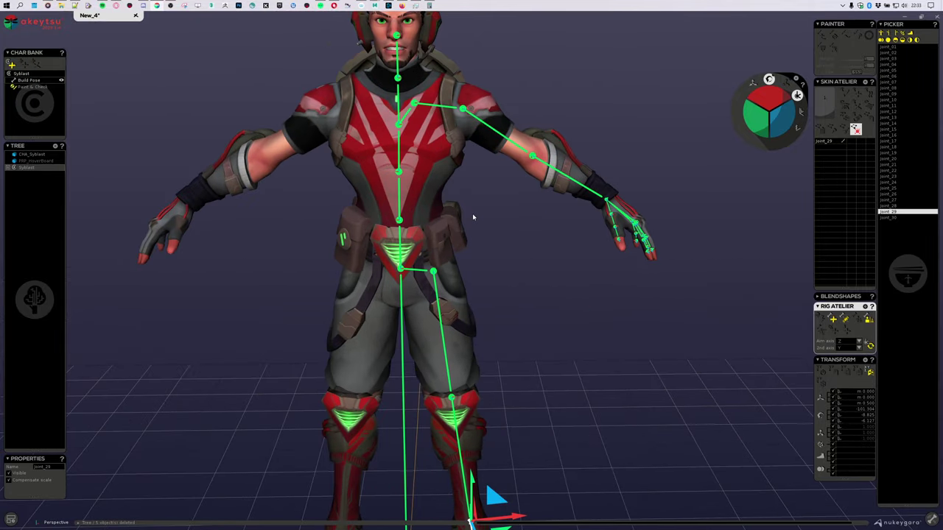
middle_drag(482, 214, 486, 296)
scroll(486, 296, up, 2)
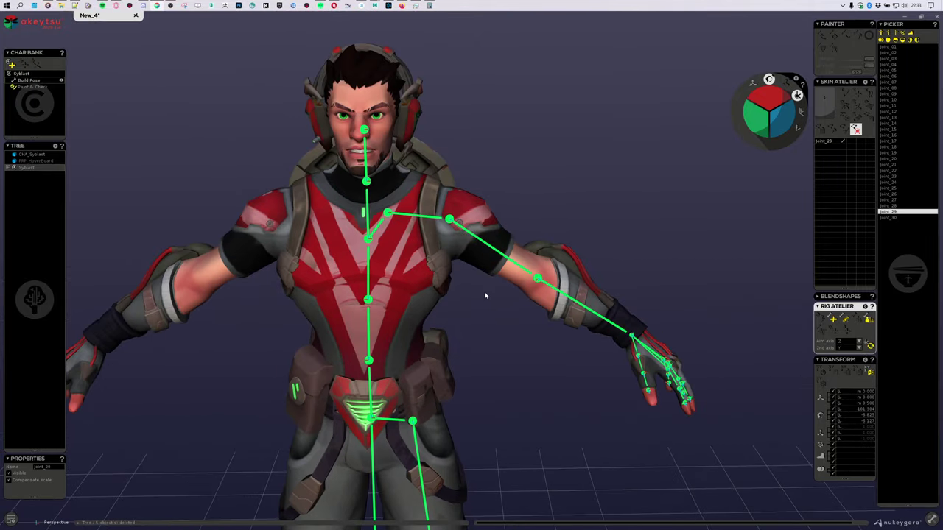
middle_drag(546, 185, 372, 224)
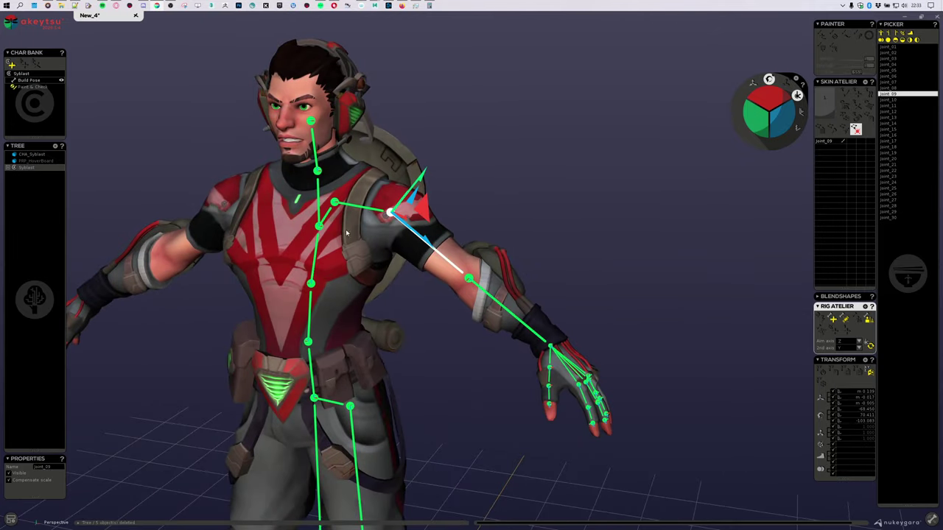
middle_drag(388, 211, 498, 233)
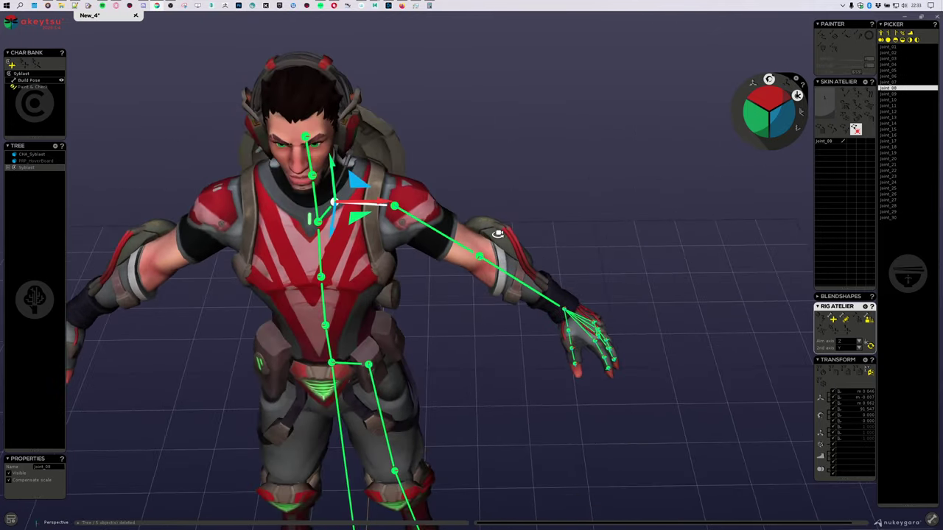
Examine the axes of the left ankle and hip joints and compare them with the pelvis and lower spine joints.
middle_drag(458, 379, 410, 376)
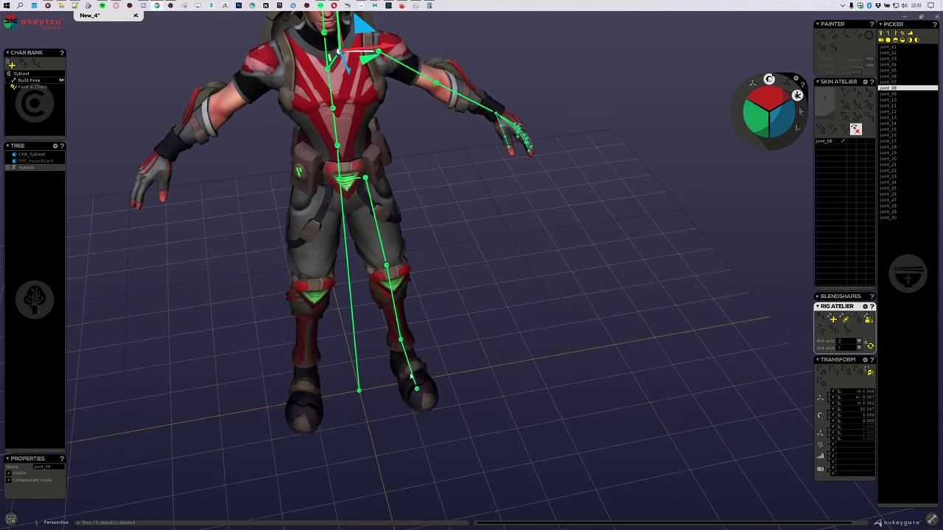
click(401, 342)
middle_drag(525, 263, 492, 265)
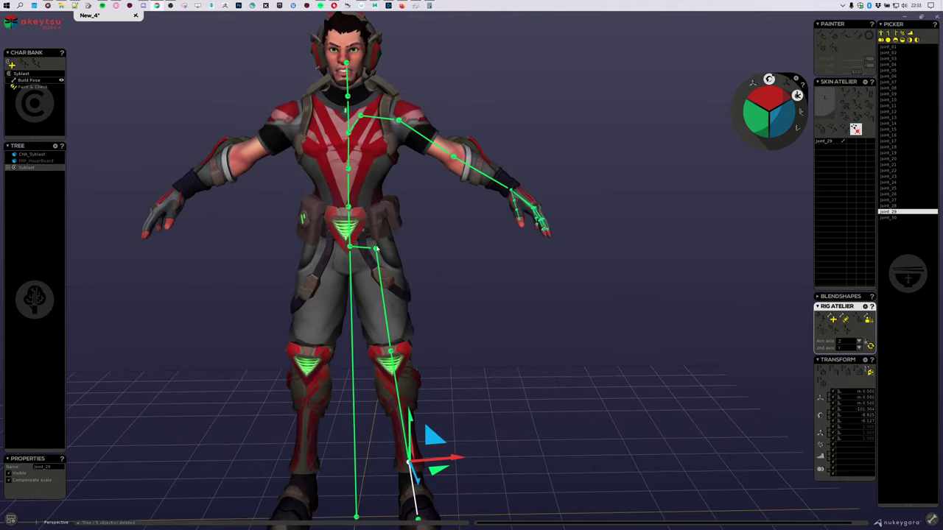
click(377, 249)
middle_drag(376, 249, 503, 329)
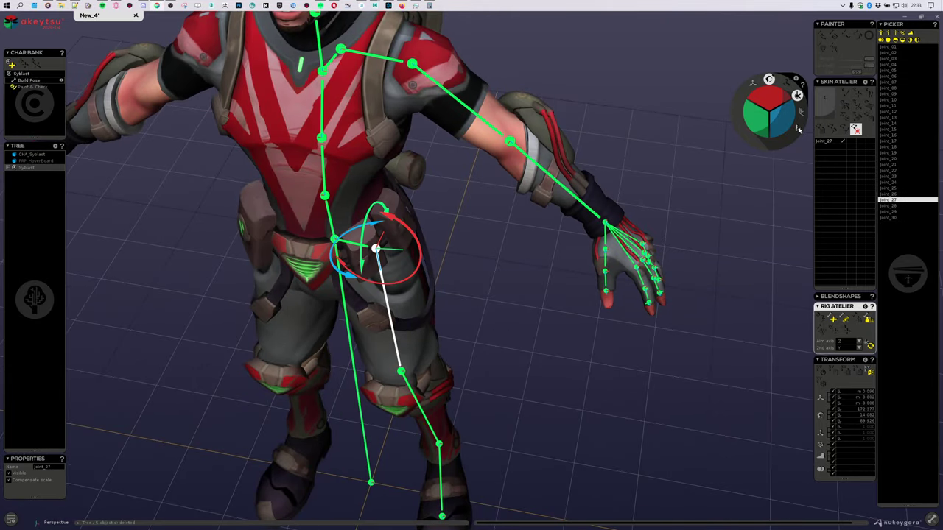
middle_drag(472, 387, 429, 303)
click(429, 345)
middle_drag(328, 361, 552, 381)
key(Down)
key(Up)
key(Up)
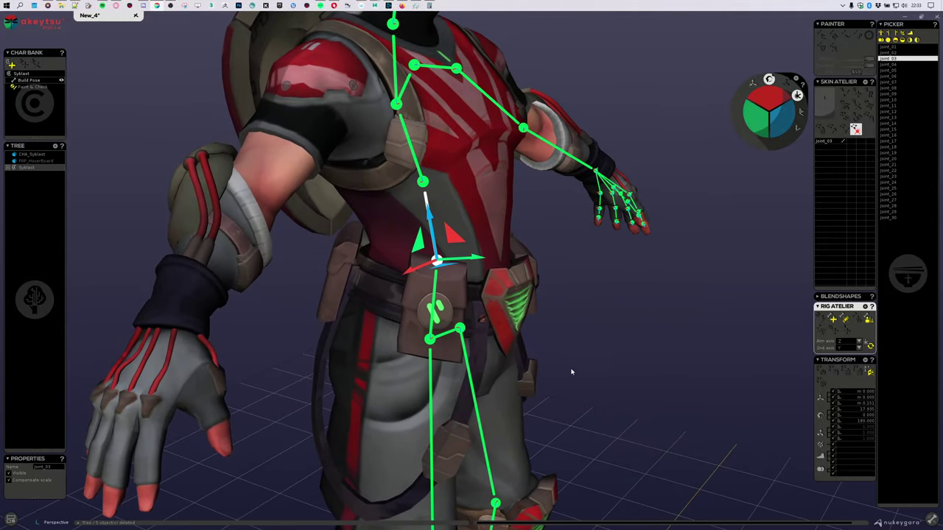
Try rotating the pelvis joint about its individual axes with the child joints following.
middle_drag(643, 326, 556, 332)
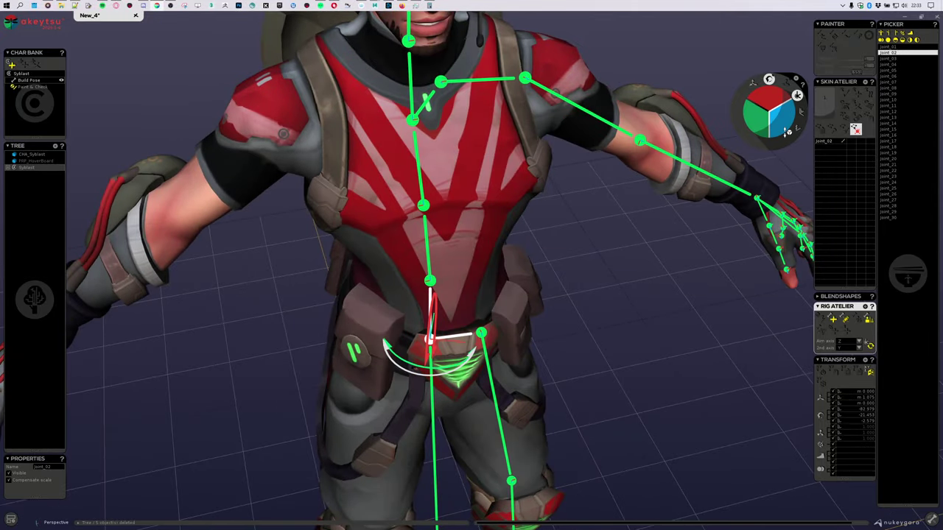
middle_drag(770, 170, 555, 342)
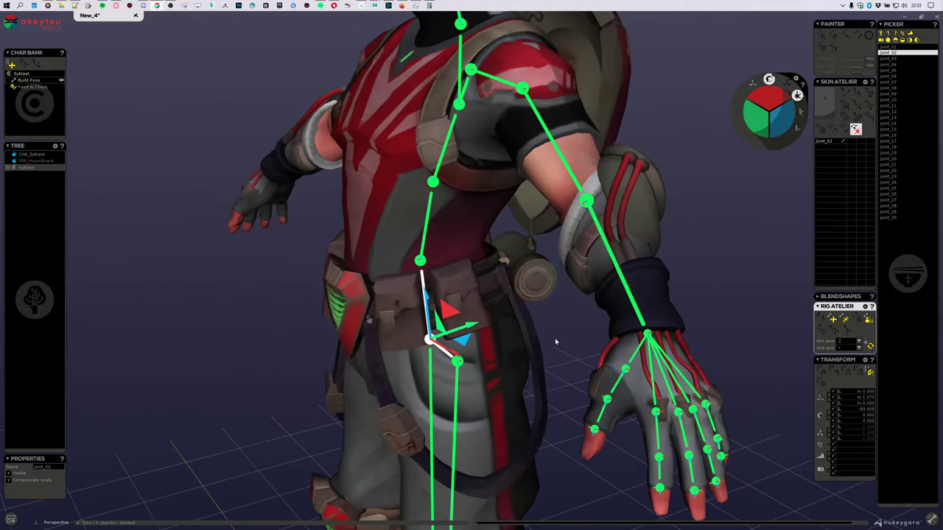
drag(784, 117, 800, 133)
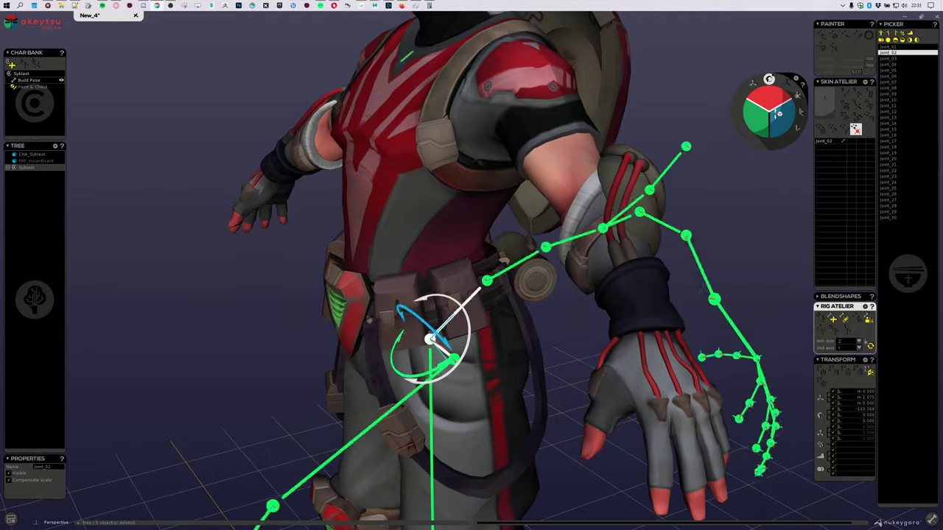
drag(764, 105, 761, 120)
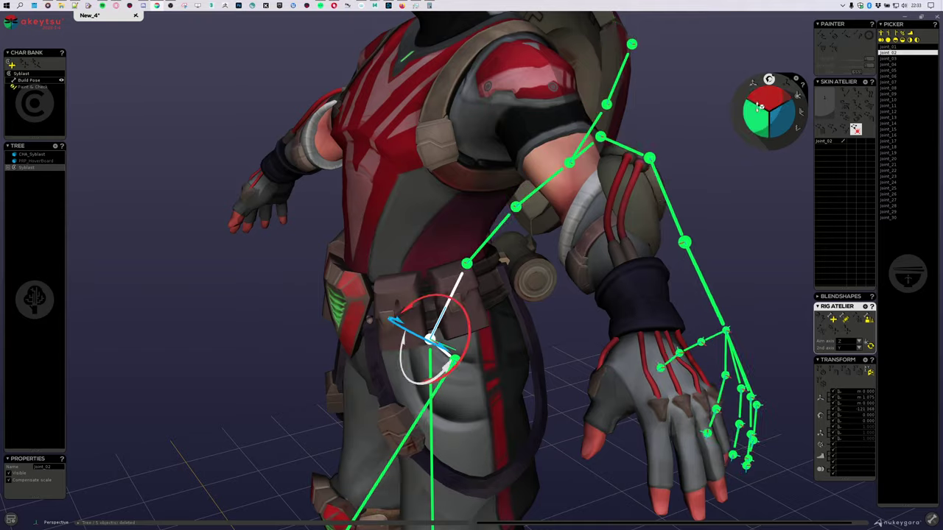
key(ctrl+z)
alt+drag(507, 309, 547, 284)
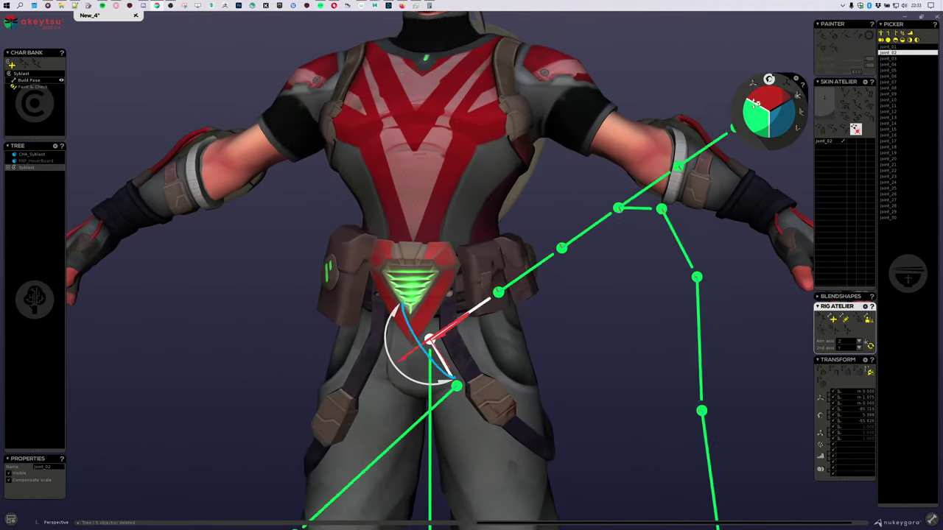
middle_drag(616, 347, 448, 356)
middle_drag(573, 321, 516, 354)
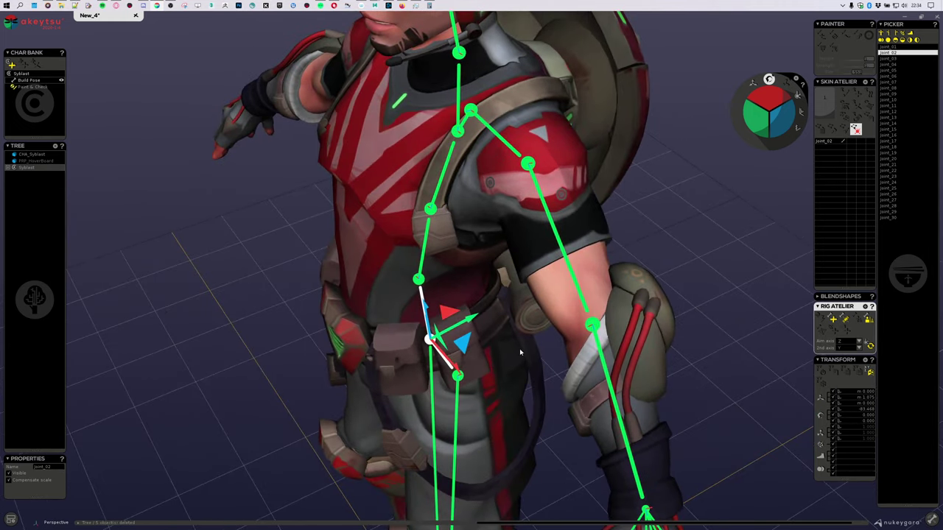
Go through the pelvis, spine, chest and neck joints and compare the directions of their axes.
key(Down)
key(Up)
key(Up)
key(Up)
key(Up)
key(Down)
key(Down)
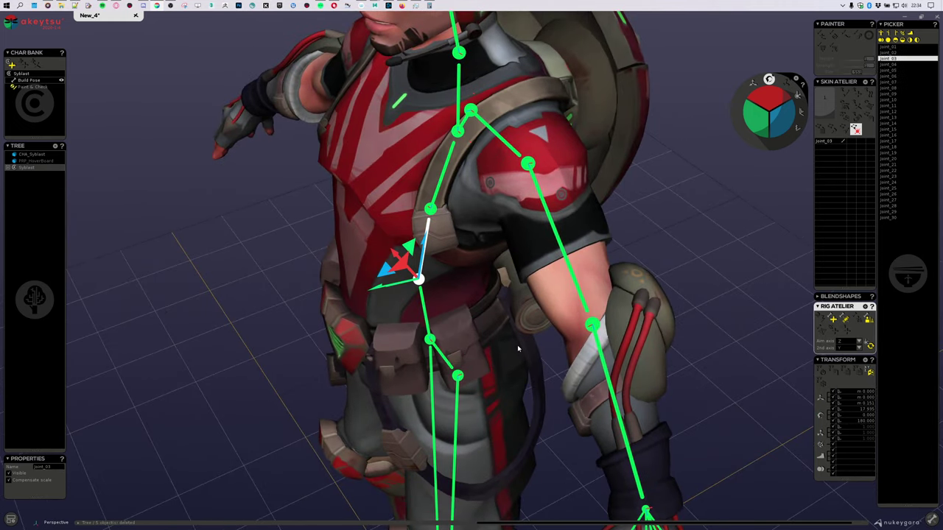
key(Up)
key(Up)
middle_drag(524, 325, 510, 368)
key(Up)
key(Down)
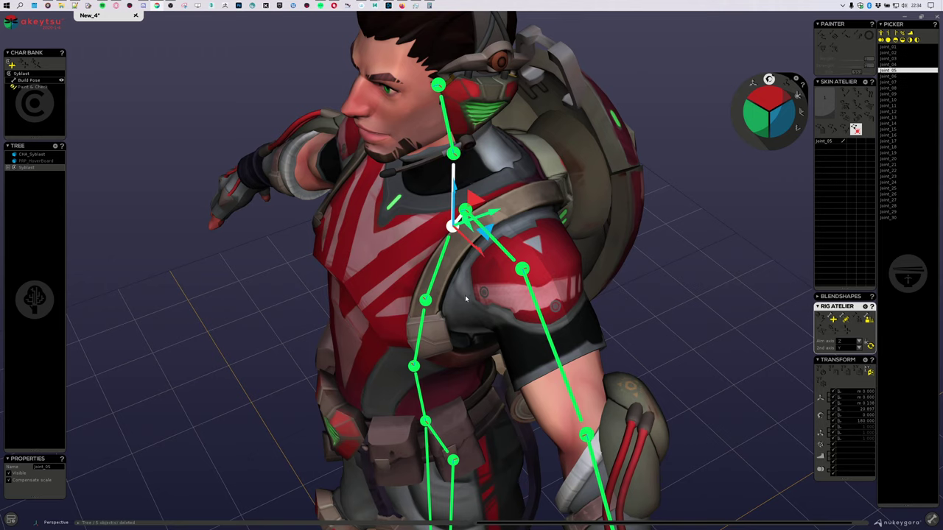
middle_drag(465, 295, 474, 173)
click(455, 144)
click(451, 227)
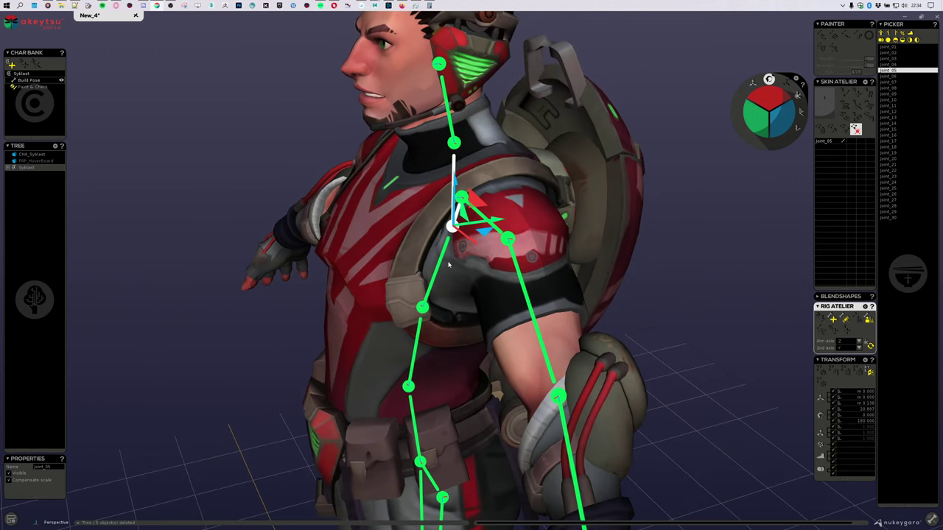
key(Down)
key(Up)
click(454, 143)
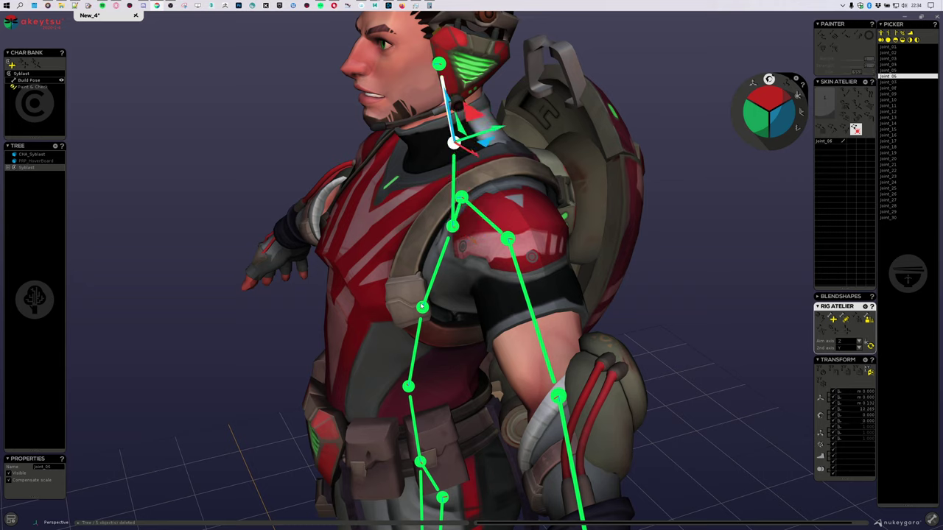
click(421, 306)
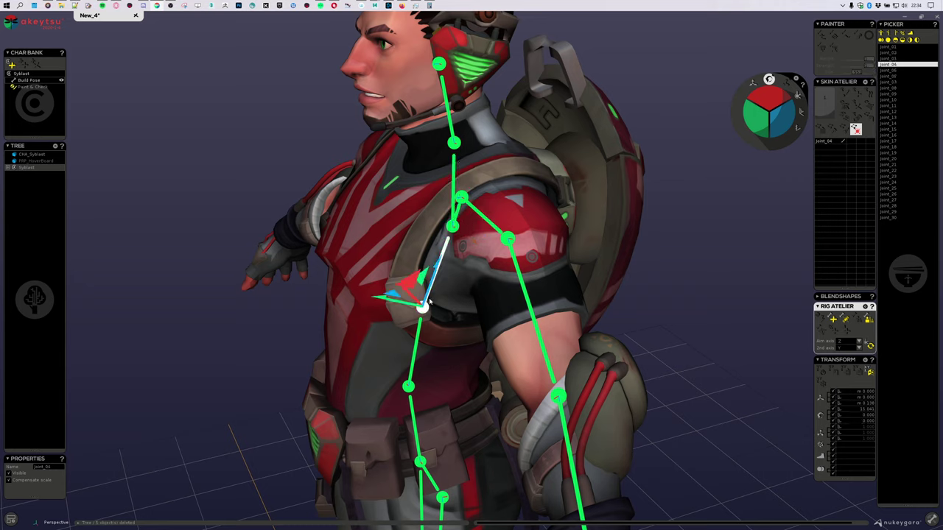
click(455, 227)
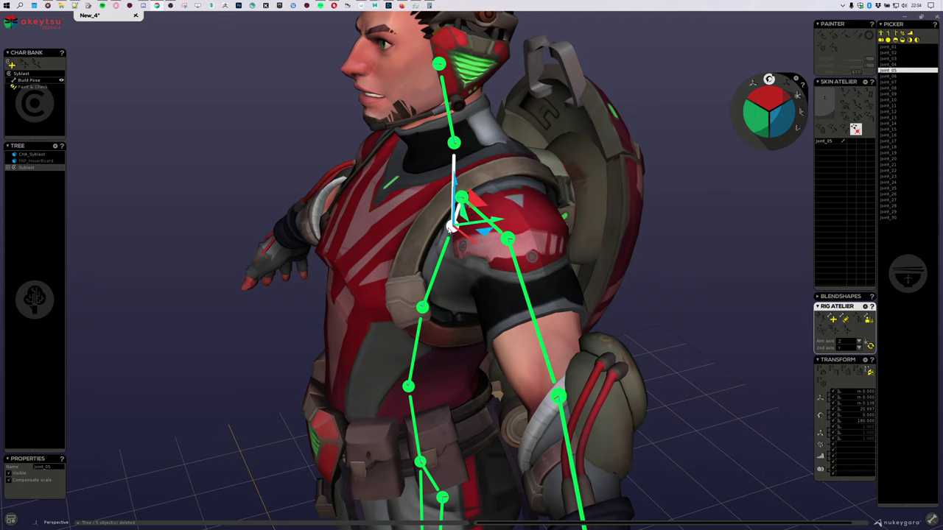
Examine the chest joint's axes from the front and at an angle against those of the neighbouring spine joints.
alt+drag(710, 219, 676, 221)
middle_drag(552, 254, 472, 221)
middle_drag(463, 138, 607, 134)
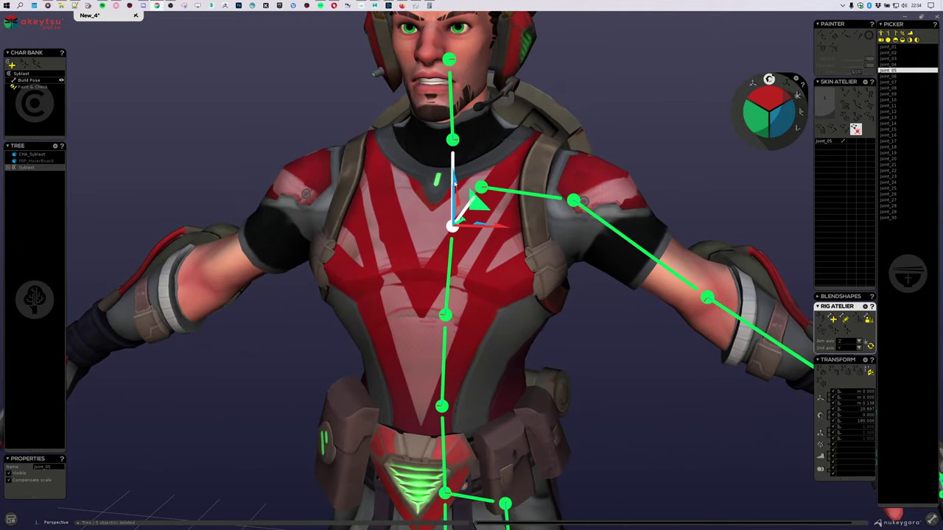
middle_drag(650, 213, 456, 230)
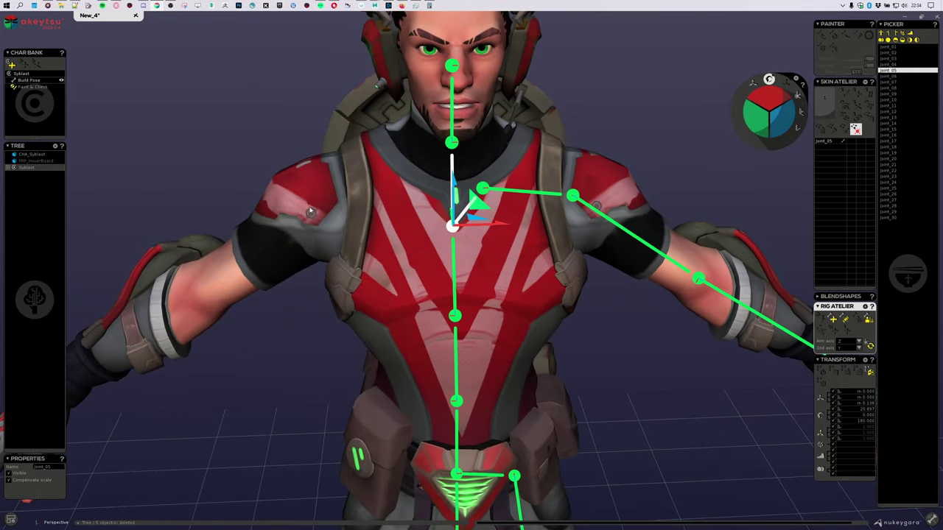
middle_drag(310, 211, 594, 223)
middle_drag(615, 265, 708, 224)
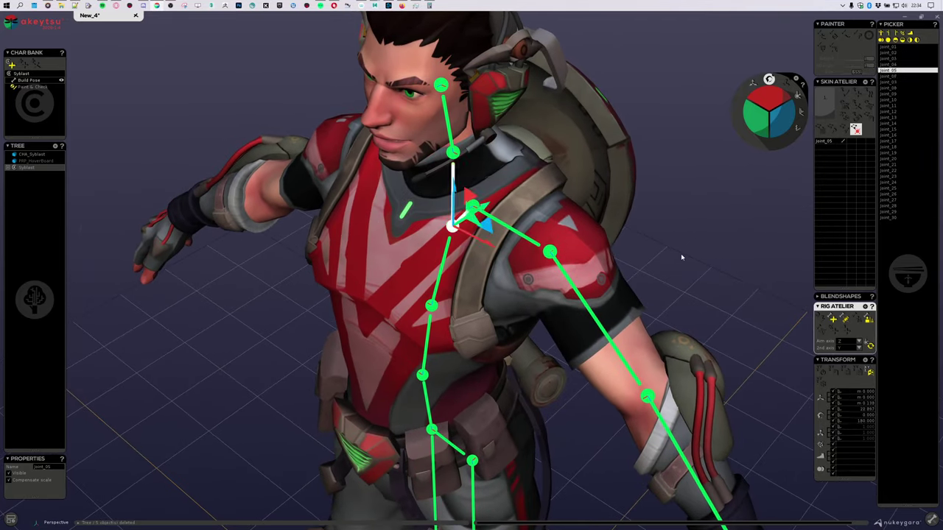
key(Up)
key(Up)
key(Up)
key(Down)
key(Down)
key(Down)
key(Down)
Make joint rotations snap in increments and leave child joints in place, testing a rotation on the lower spine joint.
middle_drag(525, 426, 390, 372)
scroll(506, 374, down, 3)
scroll(536, 263, up, 4)
click(407, 312)
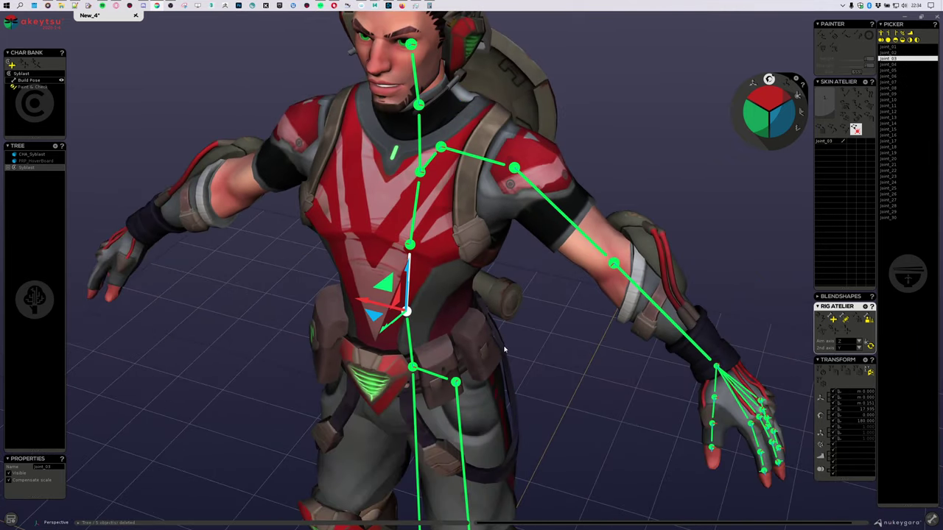
middle_drag(408, 314, 434, 307)
click(797, 129)
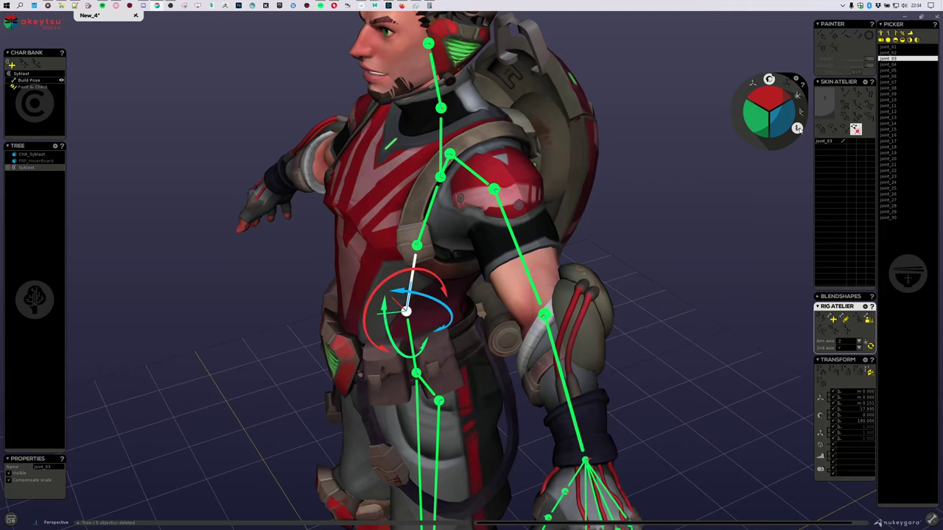
middle_drag(681, 268, 726, 264)
drag(772, 156, 737, 272)
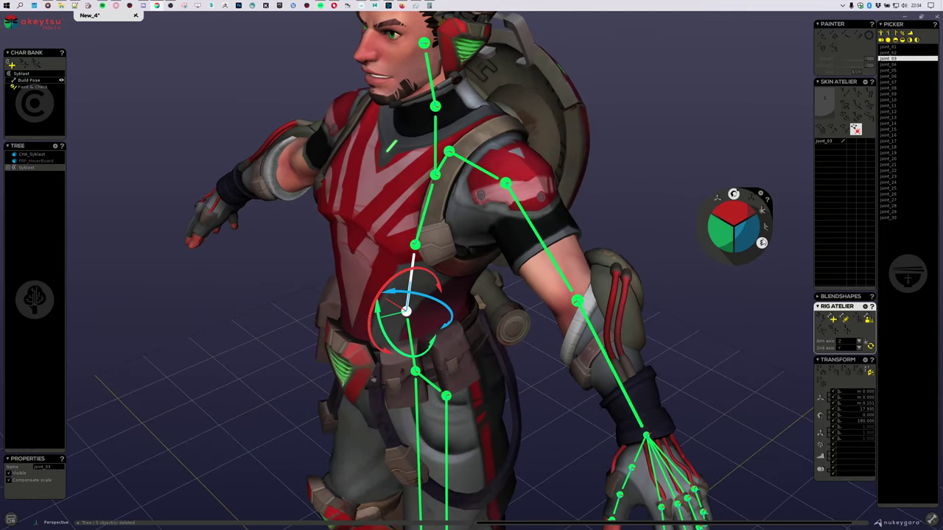
mouse_move(750, 236)
mouse_down()
mouse_move(751, 256)
mouse_move(760, 221)
mouse_up()
key(ctrl+z)
mouse_move(688, 346)
middle_down()
mouse_move(692, 354)
mouse_move(700, 337)
middle_up()
click(761, 211)
Compare the pelvis joint's axes with those of the two spine joints above it.
alt+drag(536, 326, 475, 371)
key(Up)
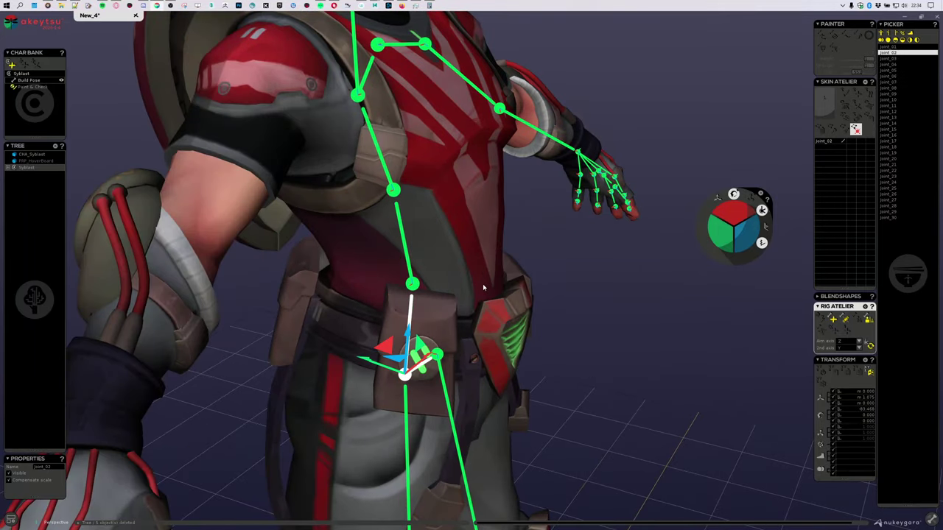
key(Down)
key(Down)
key(Up)
key(Up)
alt+drag(554, 328, 467, 340)
key(Up)
key(Up)
key(Up)
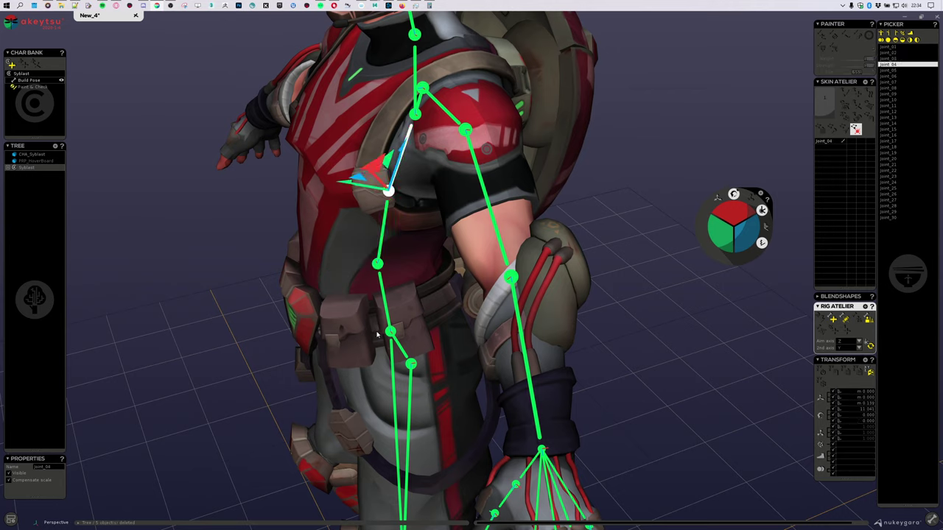
Rotate the pelvis joint 180° about its Z axis and check it against the spine joints above.
key(Down)
key(Down)
key(Down)
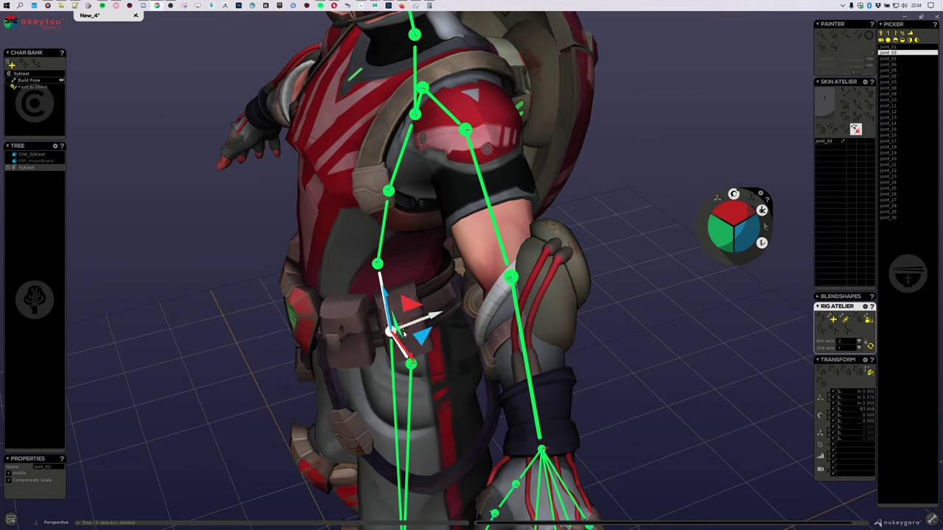
drag(746, 232, 720, 319)
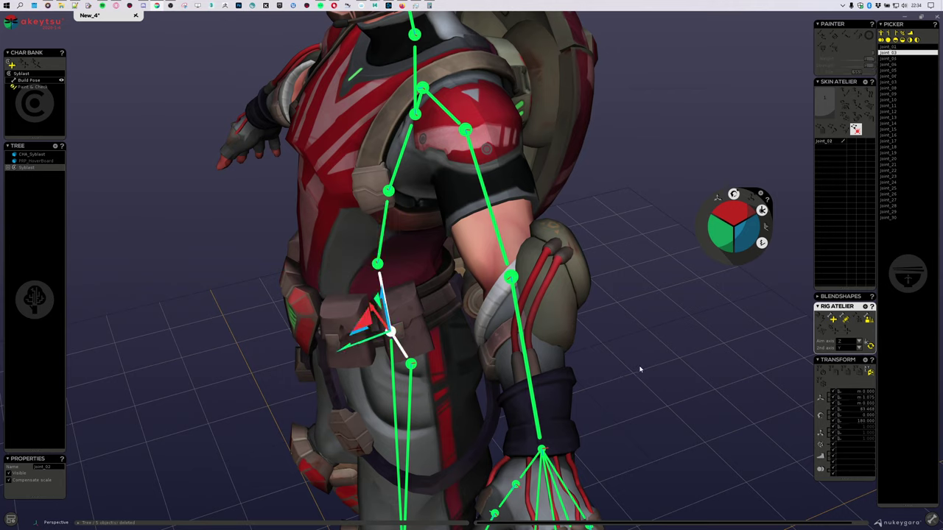
key(Up)
key(Down)
key(Down)
key(Down)
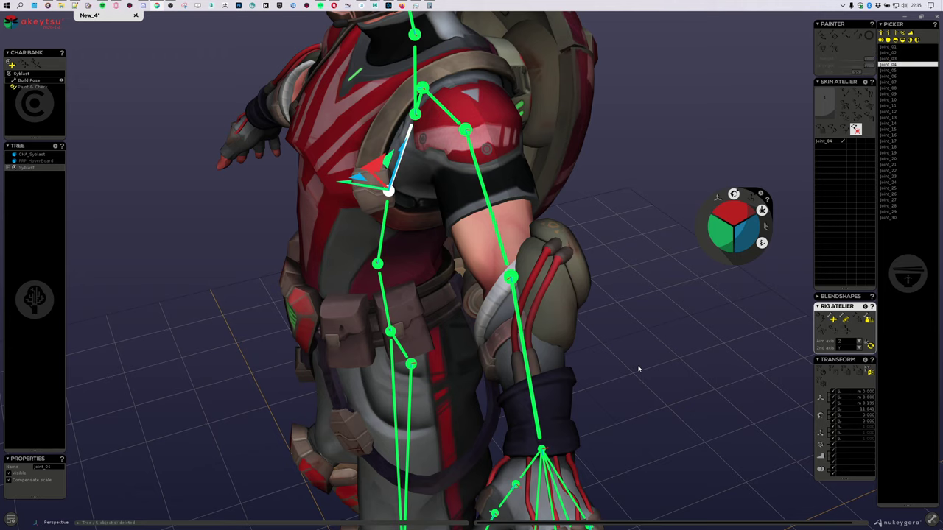
key(Up)
key(Up)
Inspect the axis directions of the pelvis and spine joints from the front of the character.
alt+drag(643, 362, 728, 332)
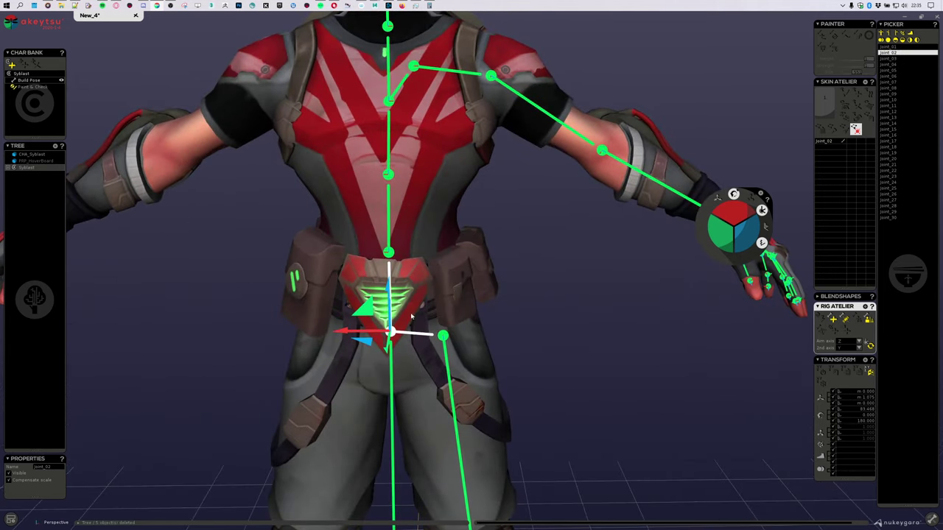
key(Down)
key(Down)
key(Down)
key(Up)
key(Up)
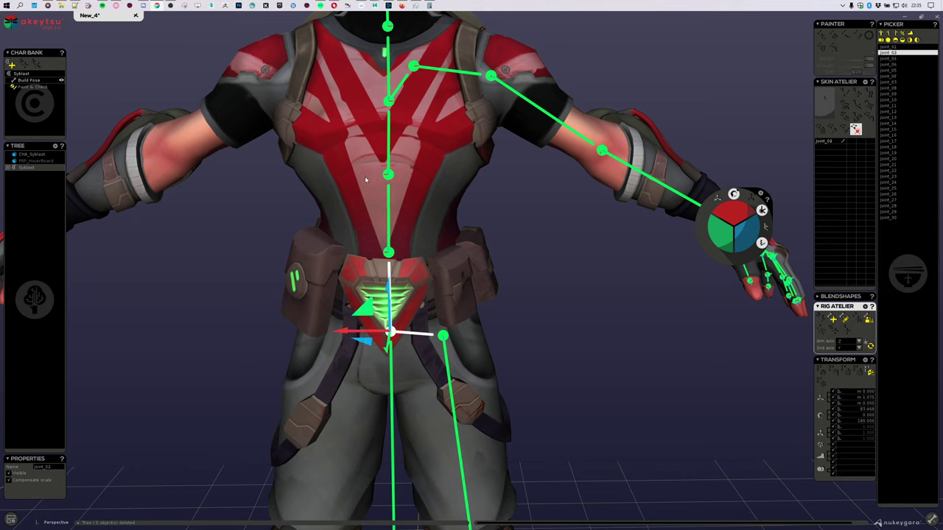
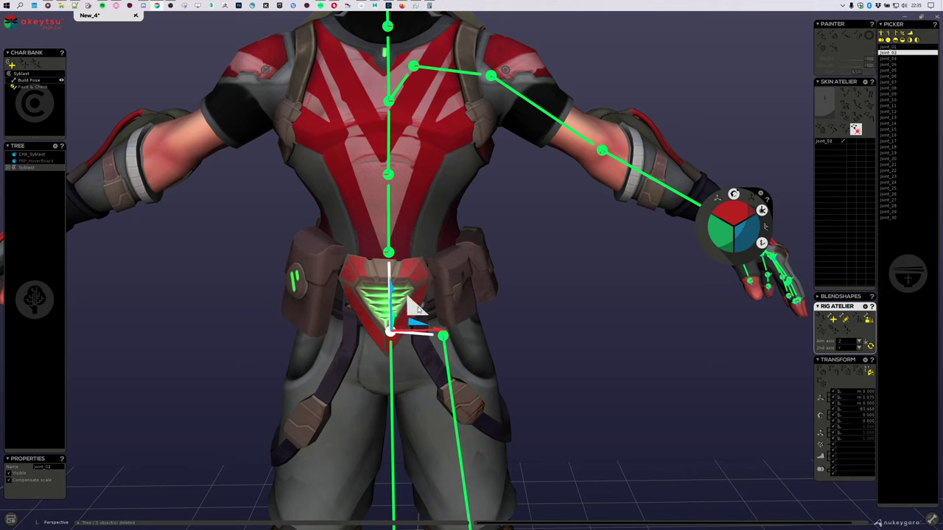
key(Up)
key(Down)
key(Down)
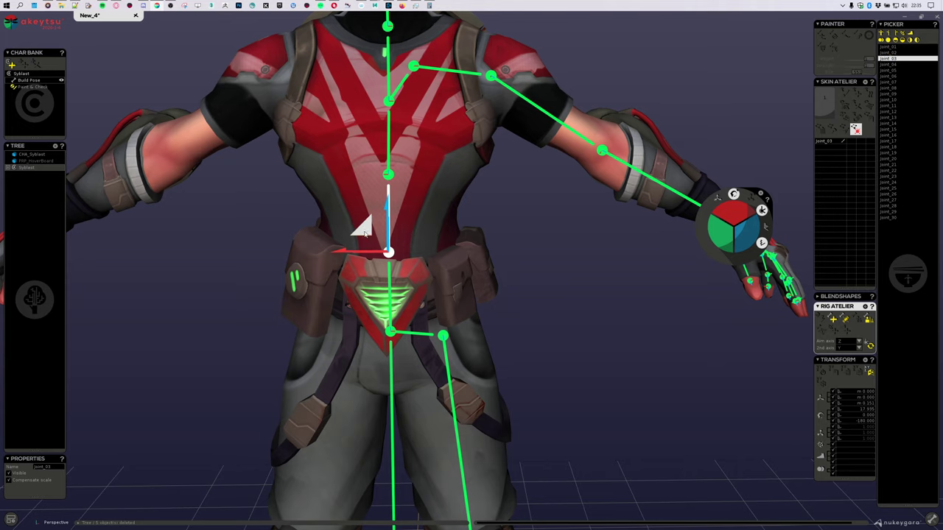
key(Down)
key(Down)
key(Up)
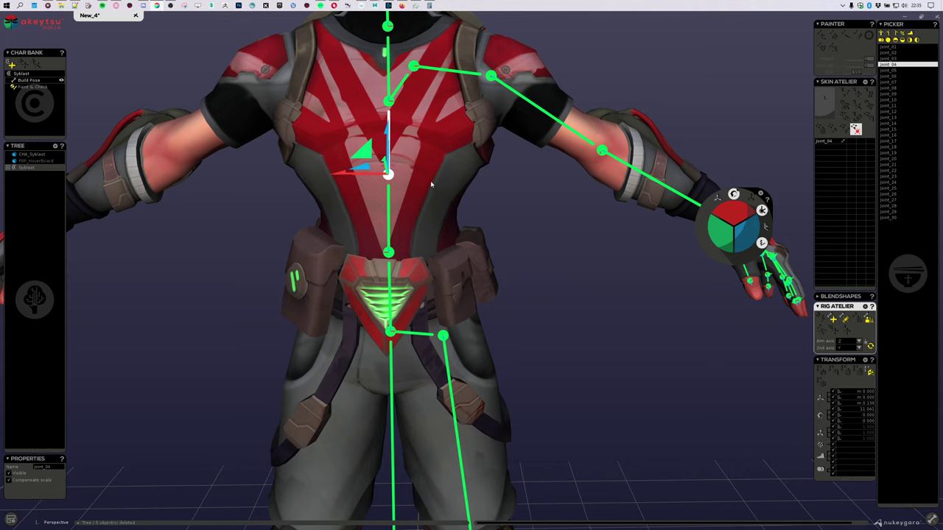
Flip the pelvis joint 180° about its Z axis so its axes match the lower spine joint.
key(Up)
key(Up)
alt+drag(604, 297, 578, 323)
drag(748, 231, 718, 301)
alt+drag(551, 354, 533, 225)
scroll(532, 225, down, 3)
alt+middle_drag(532, 225, 522, 321)
alt+drag(523, 321, 544, 355)
Rotate the chest joint 180° about its Z axis to match the spine joints below, and select the head joint.
key(Up)
key(Down)
key(Down)
key(Down)
key(Up)
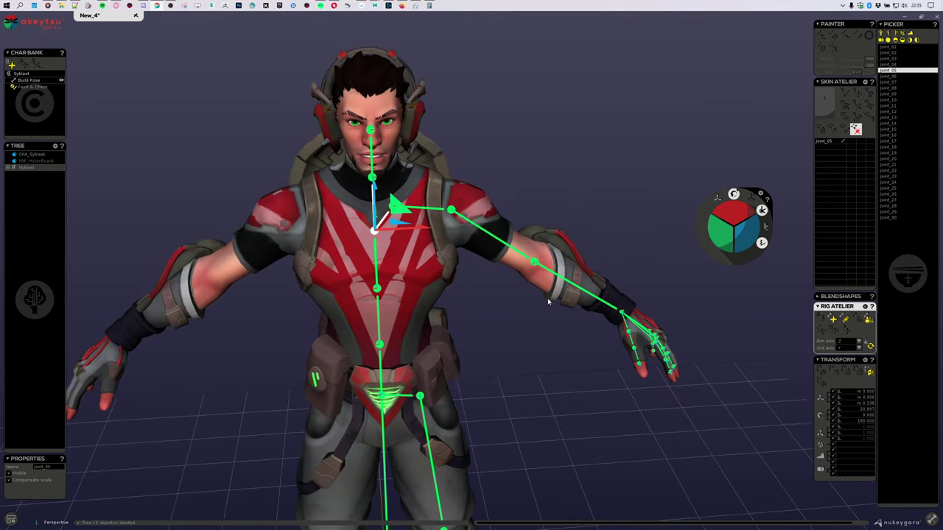
key(e)
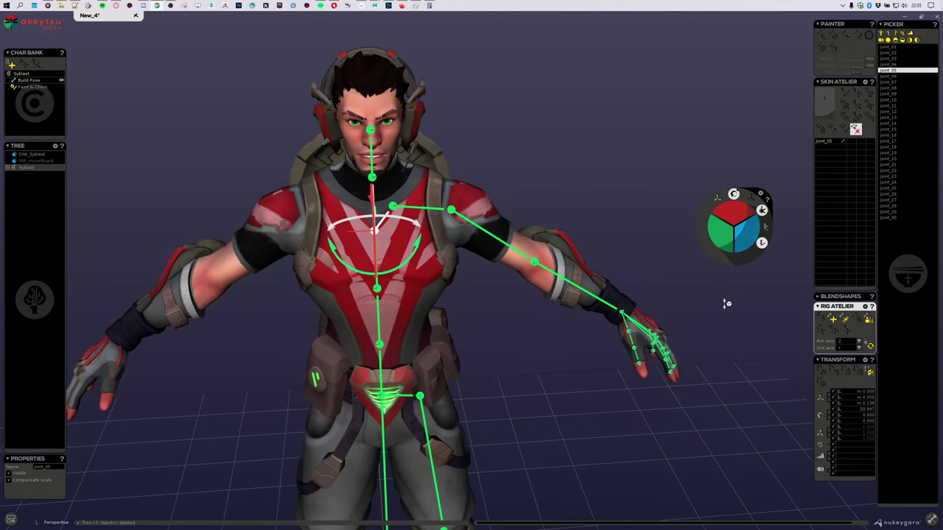
key(Up)
key(Up)
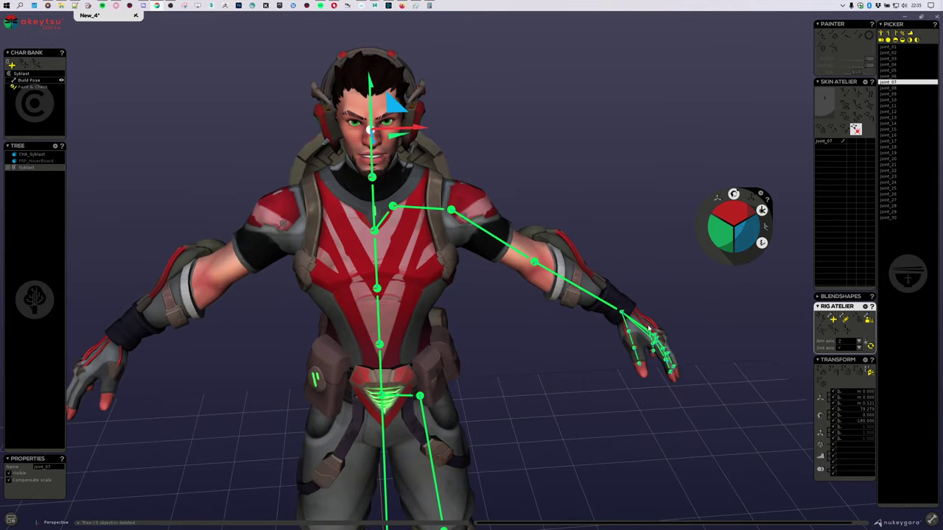
Rotate the head joint about its Y, X and Z axes so Z points up like the spine joints.
alt+drag(663, 250, 577, 231)
alt+middle_drag(576, 232, 581, 311)
scroll(581, 312, up, 3)
alt+drag(581, 312, 527, 277)
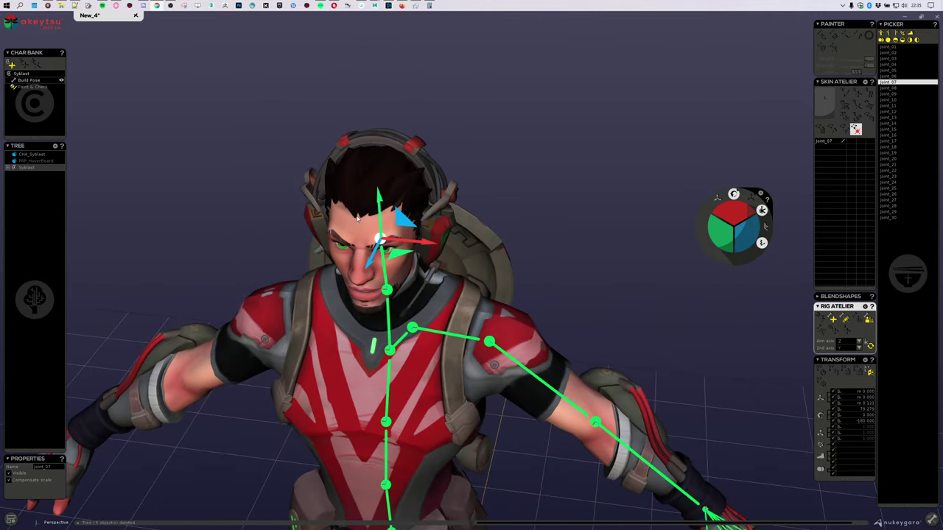
key(e)
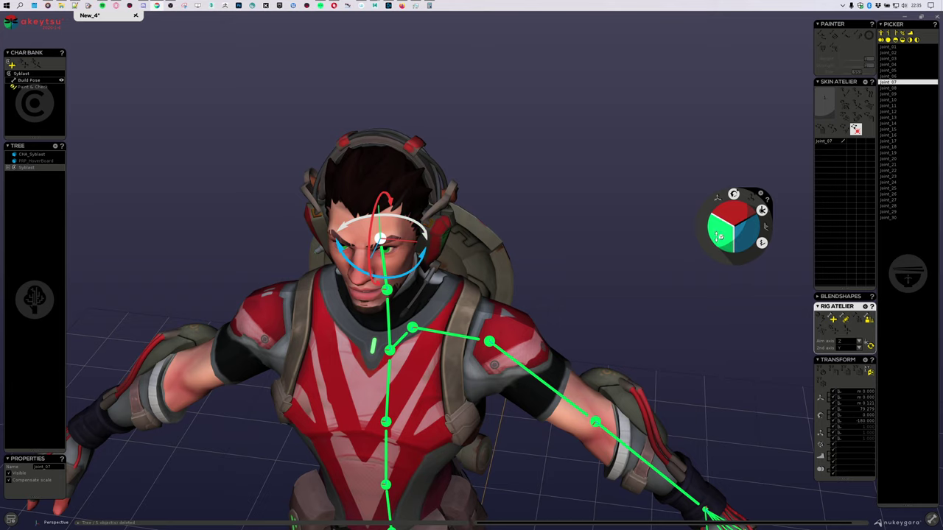
key(w)
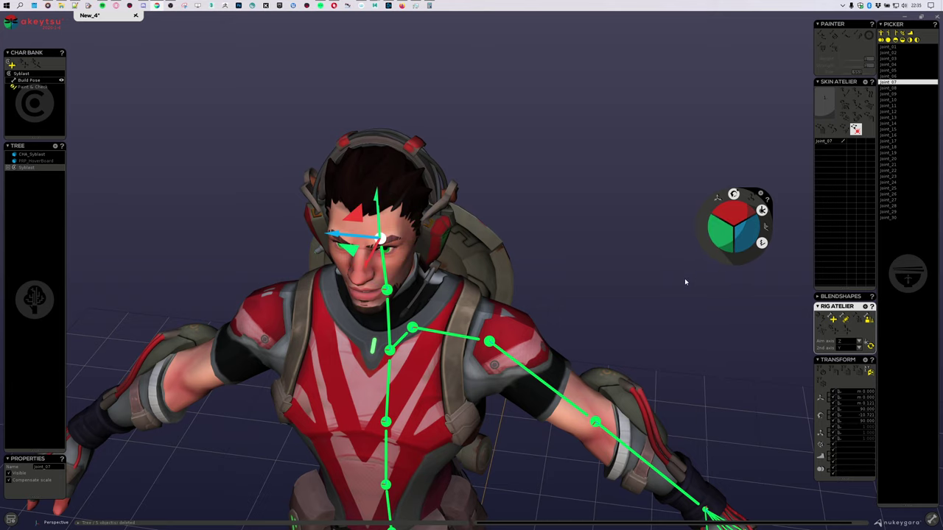
mouse_move(685, 283)
alt+mouse_down()
mouse_move(713, 293)
mouse_move(702, 282)
alt+mouse_up()
key(e)
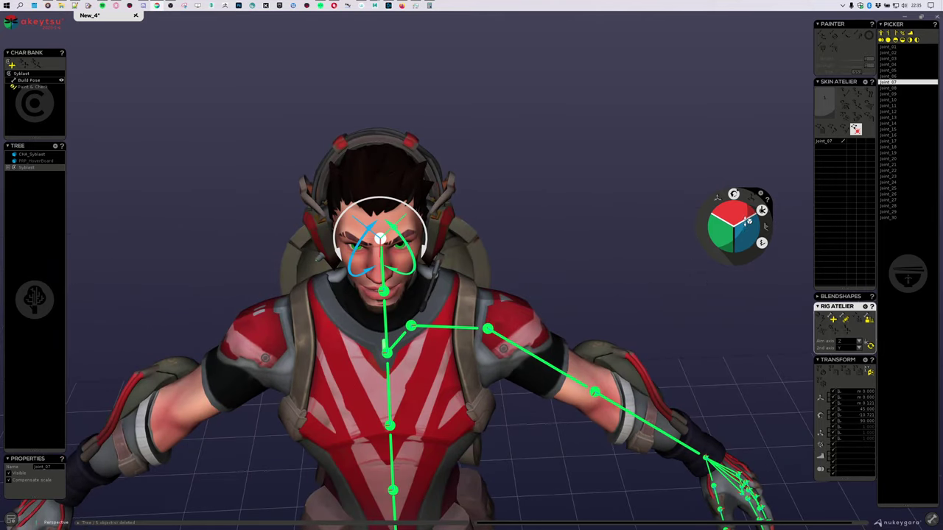
key(w)
key(e)
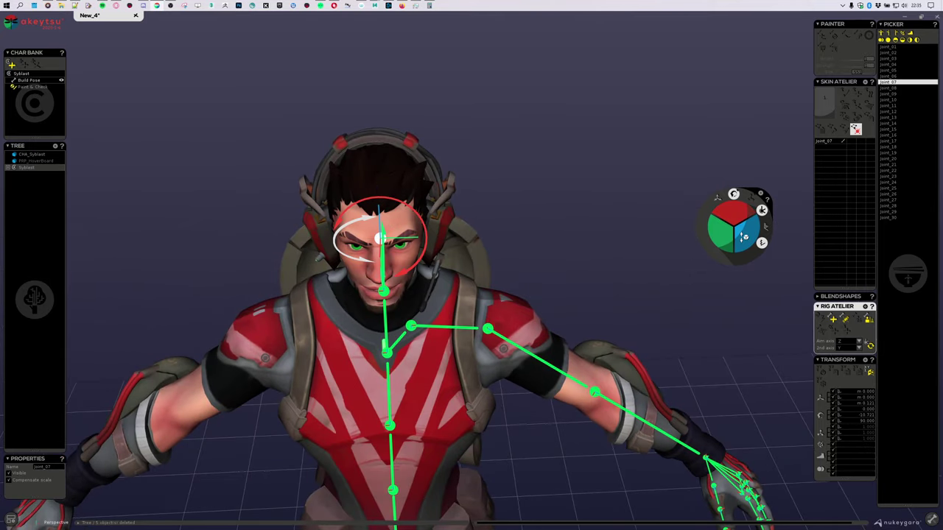
drag(743, 237, 737, 277)
Examine the axis directions of each joint from the left clavicle back down the spine to the pelvis.
click(412, 325)
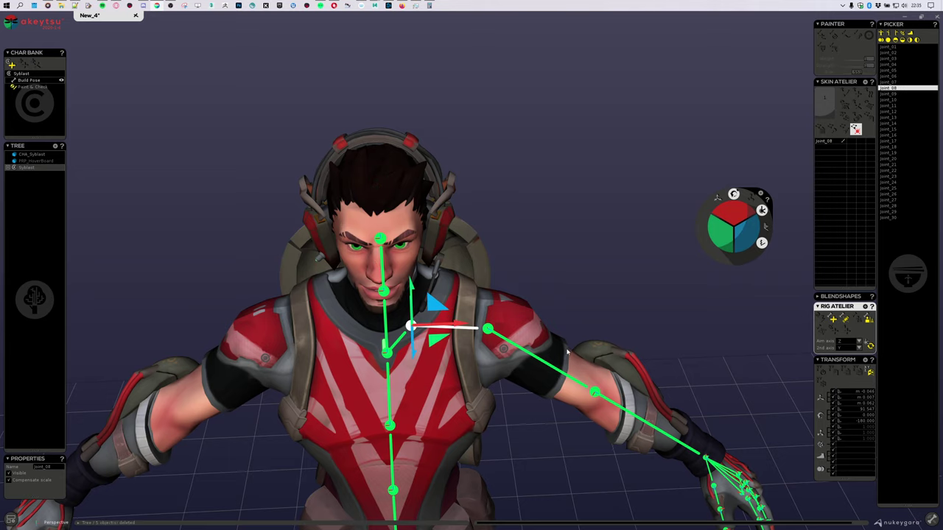
key(Up)
key(Up)
key(Up)
key(Up)
key(Up)
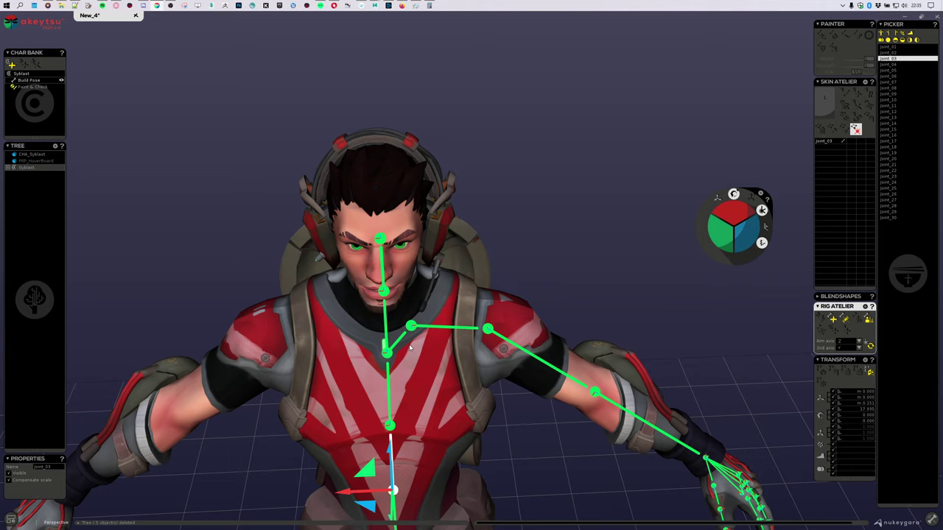
key(Down)
key(Down)
key(Down)
key(Down)
key(Up)
key(Up)
key(Up)
key(Up)
key(Up)
middle_drag(514, 422, 515, 294)
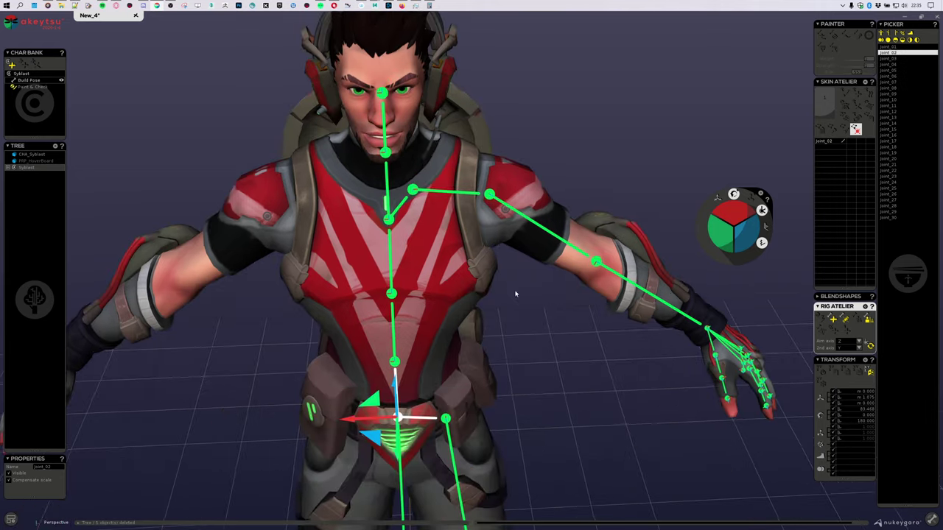
Rotate the left clavicle joint about its axes until its Z axis points straight up.
scroll(515, 294, down, 4)
alt+drag(515, 296, 457, 353)
click(418, 249)
scroll(575, 204, up, 4)
alt+drag(575, 203, 532, 226)
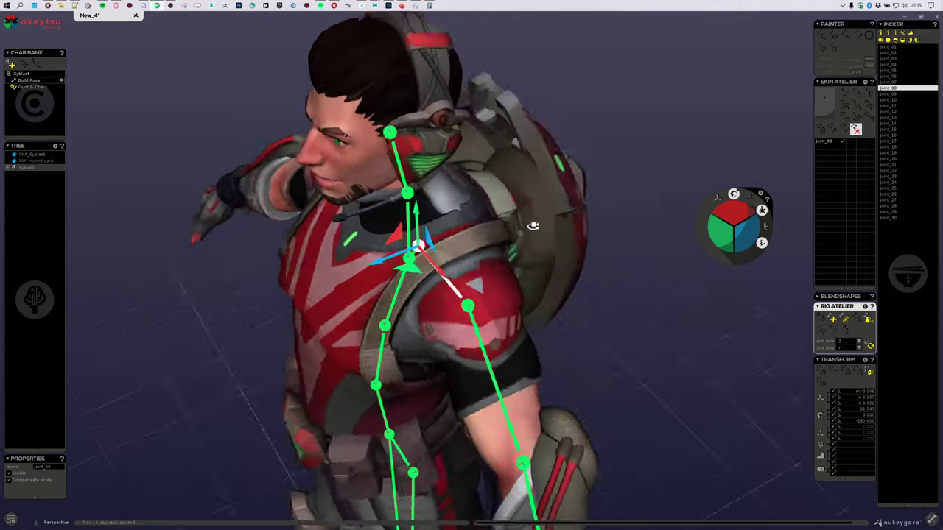
middle_drag(532, 226, 630, 180)
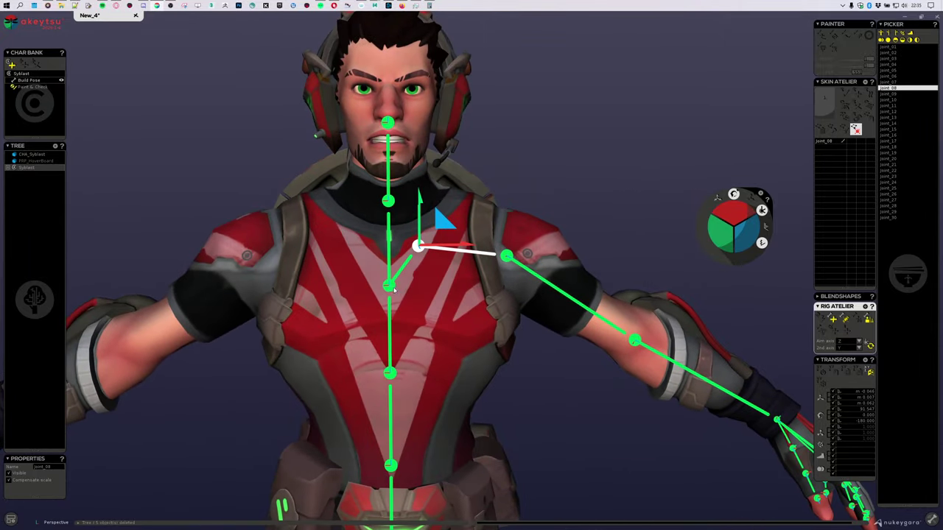
middle_drag(417, 248, 523, 154)
drag(740, 238, 738, 270)
click(727, 245)
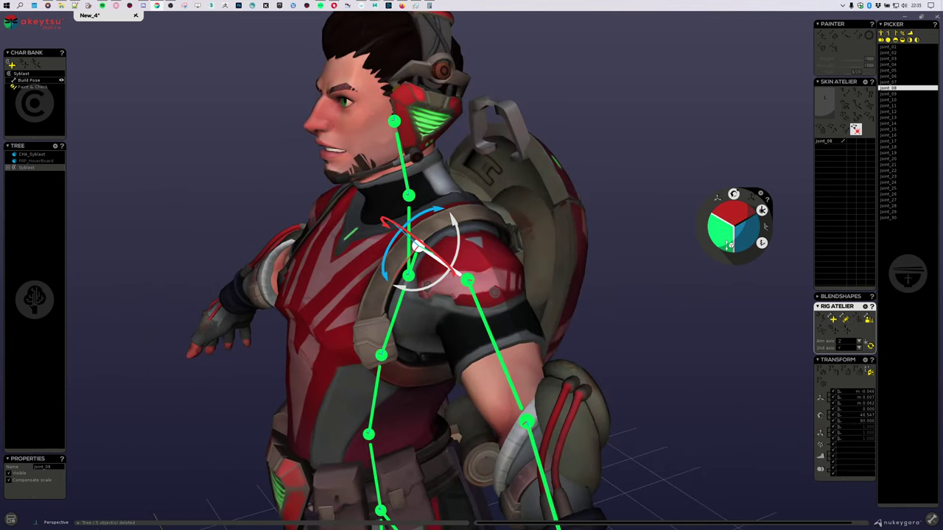
drag(743, 262, 740, 275)
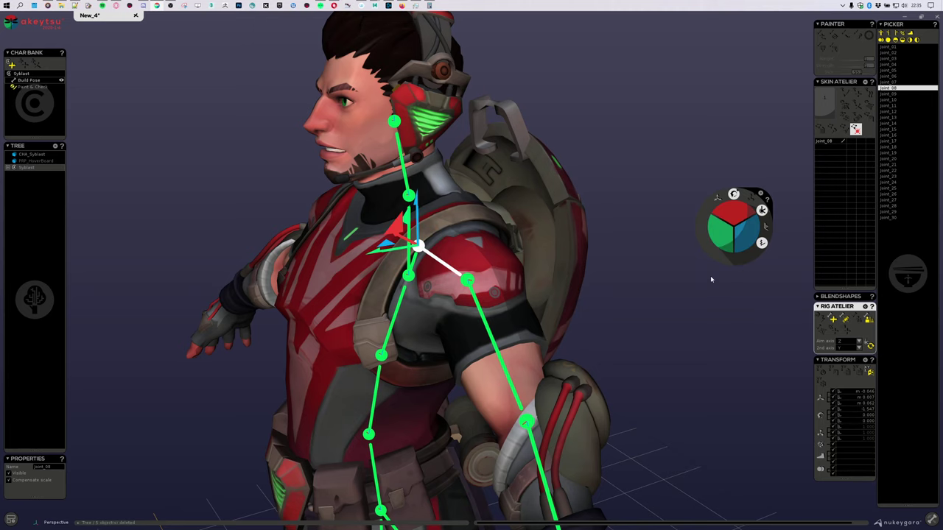
Turn the left clavicle joint further about its Y and Z axes, comparing its orientation with the chest joint.
alt+drag(668, 298, 751, 291)
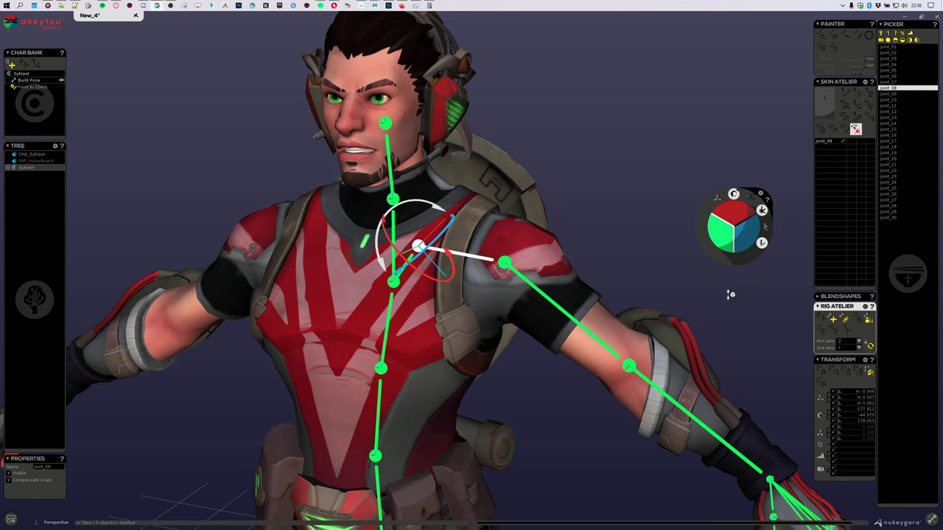
mouse_move(649, 243)
alt+mouse_down()
mouse_move(614, 248)
mouse_move(666, 247)
alt+mouse_up()
click(391, 282)
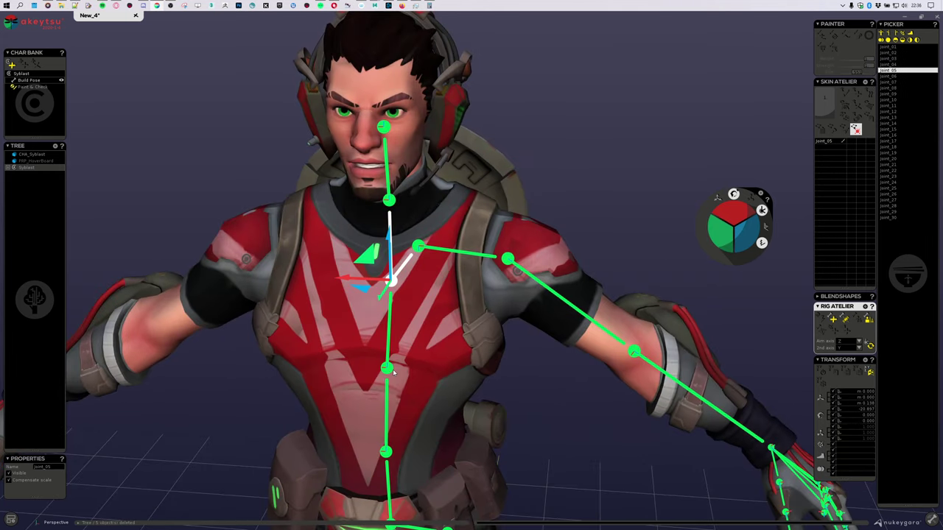
click(416, 249)
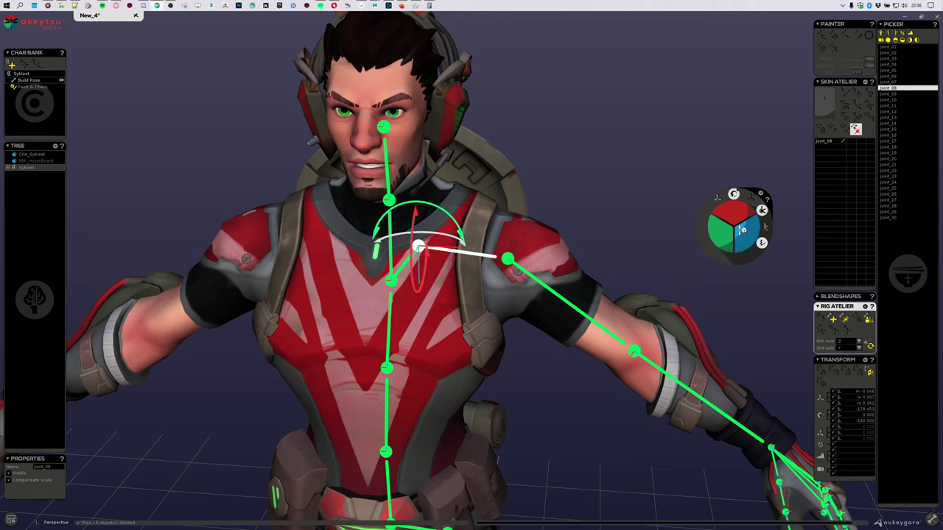
drag(720, 248, 724, 304)
Twist the left upper arm joint about its Z axis so Y points up and X points towards the character's back.
key(Down)
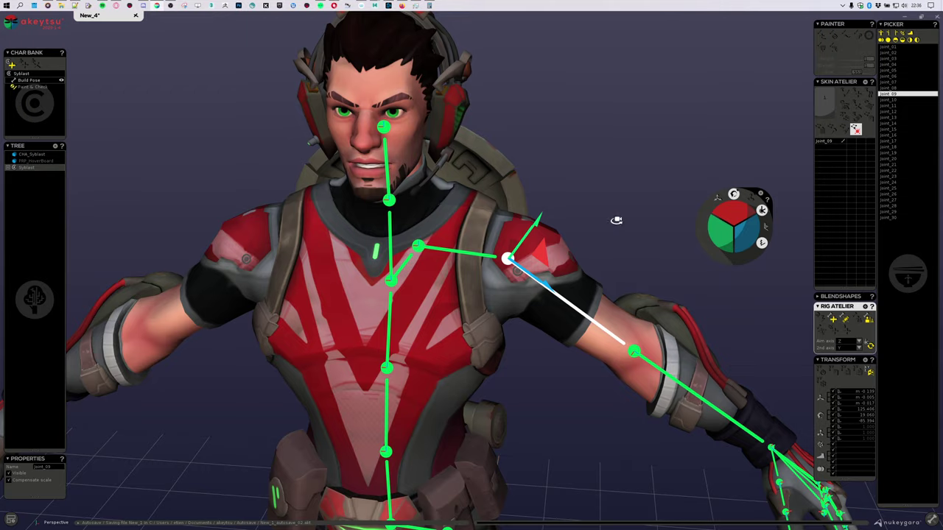
alt+drag(616, 221, 516, 178)
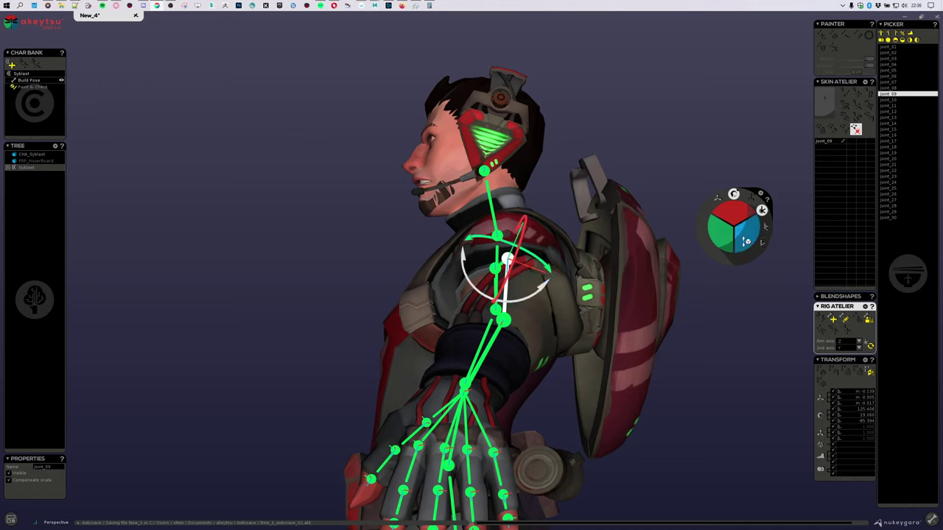
drag(749, 234, 750, 225)
alt+drag(617, 321, 617, 322)
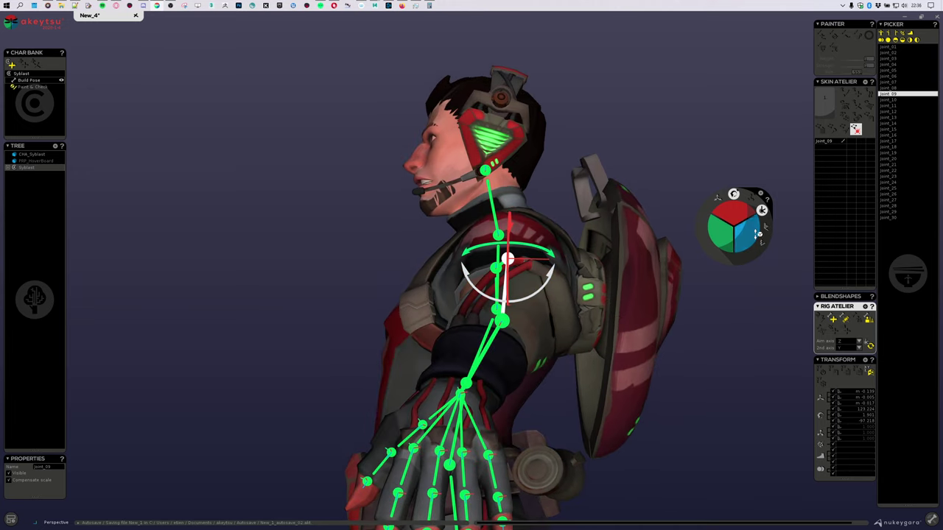
click(756, 234)
middle_drag(563, 214, 508, 244)
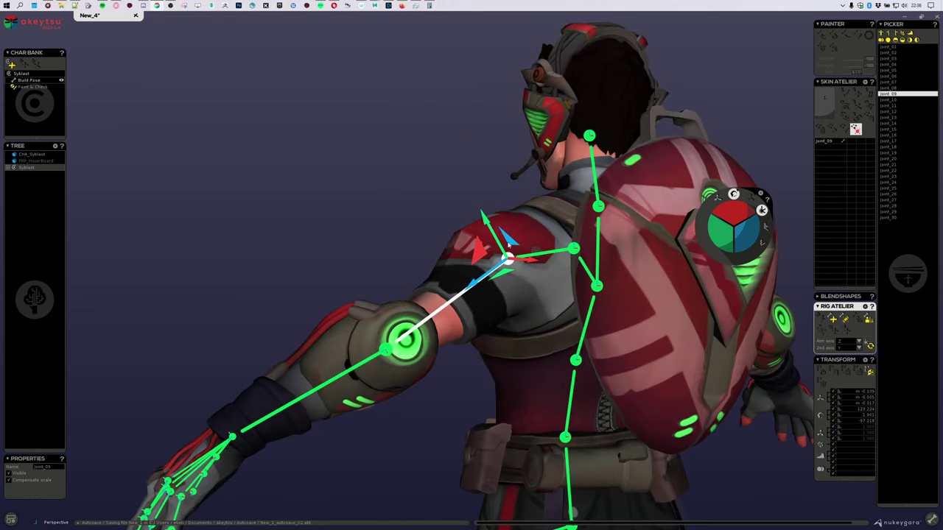
middle_drag(556, 299, 579, 248)
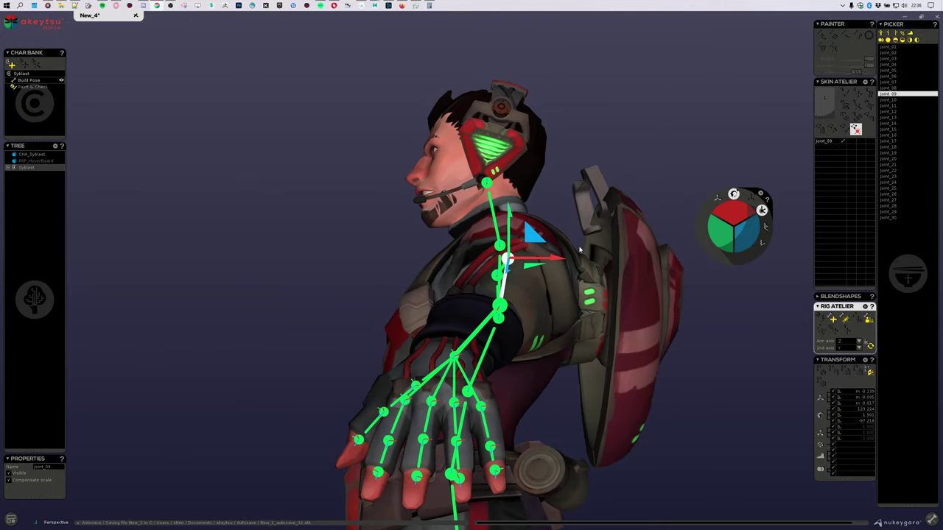
key(e)
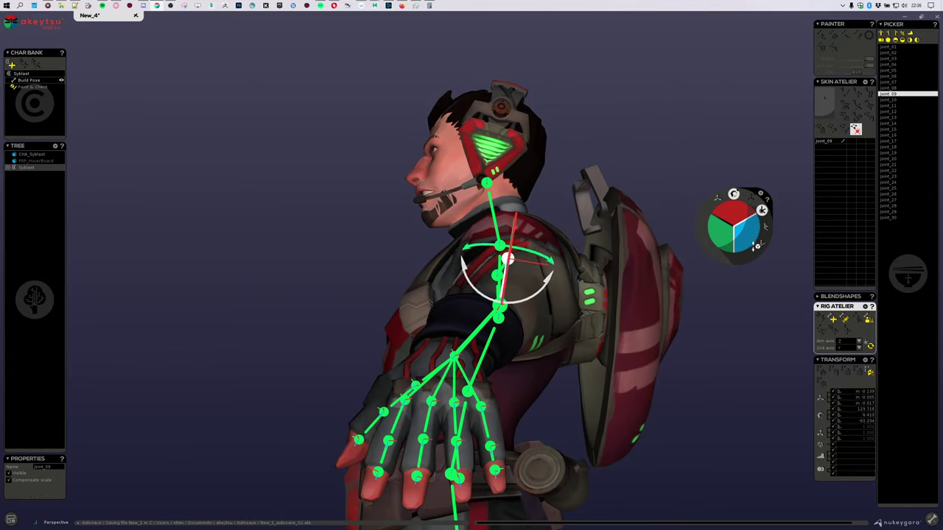
mouse_move(751, 242)
mouse_down()
mouse_move(750, 228)
mouse_move(758, 233)
mouse_up()
key(w)
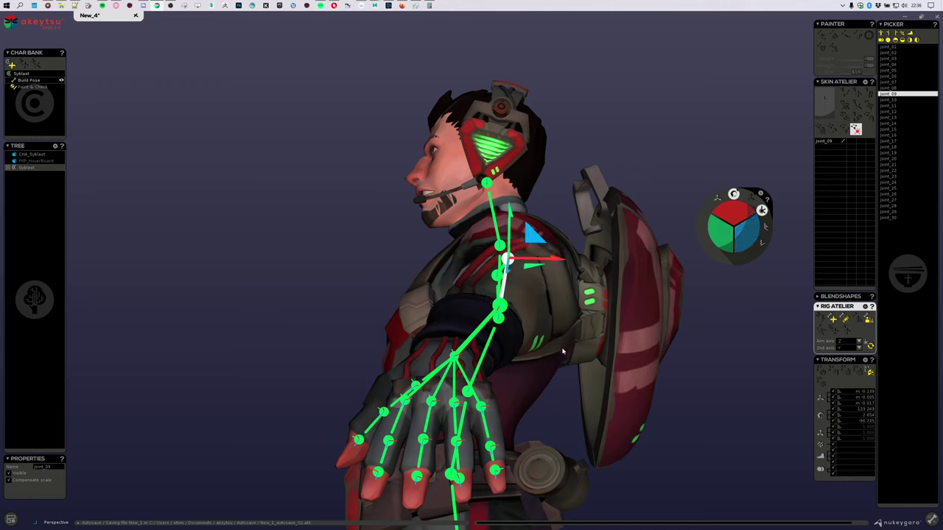
Toggle the viewport's visibility options to compare how the skeleton's joints are displayed.
click(11, 520)
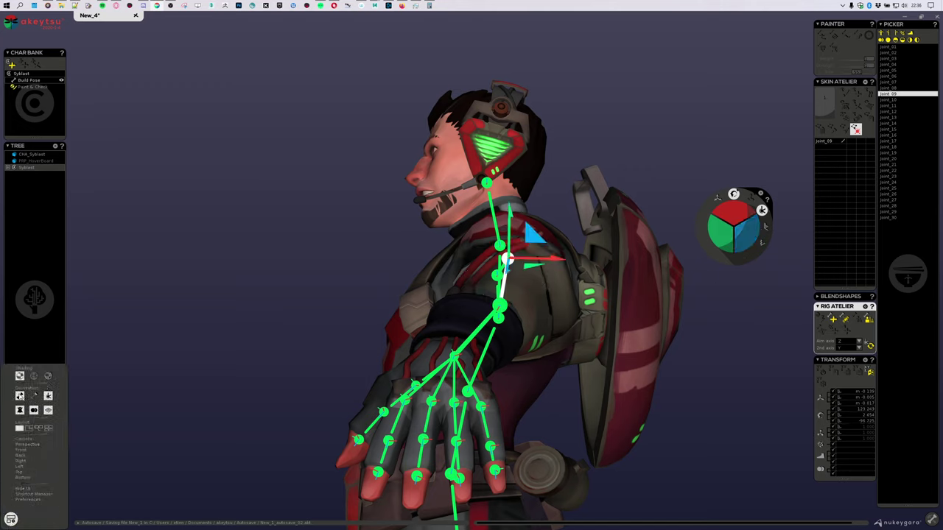
mouse_move(11, 521)
click(19, 396)
click(20, 399)
click(34, 398)
click(34, 398)
click(34, 398)
Twist the left elbow joint about its Z axis so its X and Y axes line up with the upper arm joint.
middle_drag(303, 287, 301, 351)
click(524, 406)
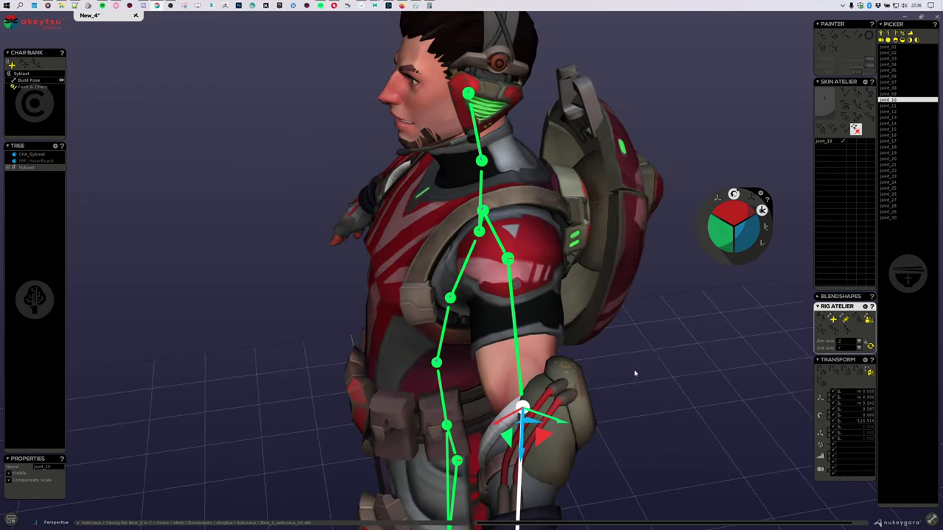
middle_drag(635, 375, 631, 312)
drag(762, 224, 756, 340)
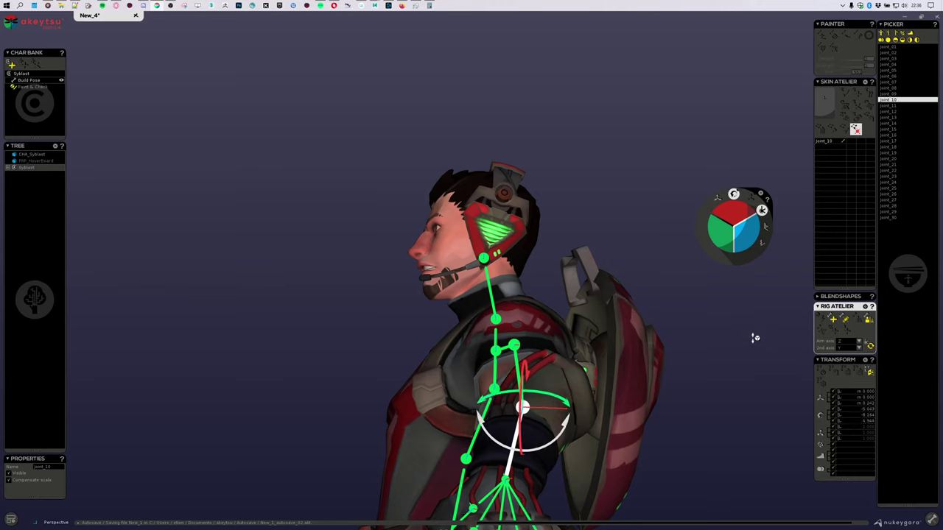
drag(754, 337, 751, 374)
Twist the left wrist joint about its Z axis so Y points up and X points towards the character's back.
middle_drag(725, 404, 851, 408)
right_drag(850, 408, 787, 290)
right_drag(704, 370, 656, 389)
scroll(654, 387, down, 3)
middle_drag(655, 387, 553, 220)
click(490, 263)
right_drag(611, 284, 636, 291)
drag(747, 232, 751, 244)
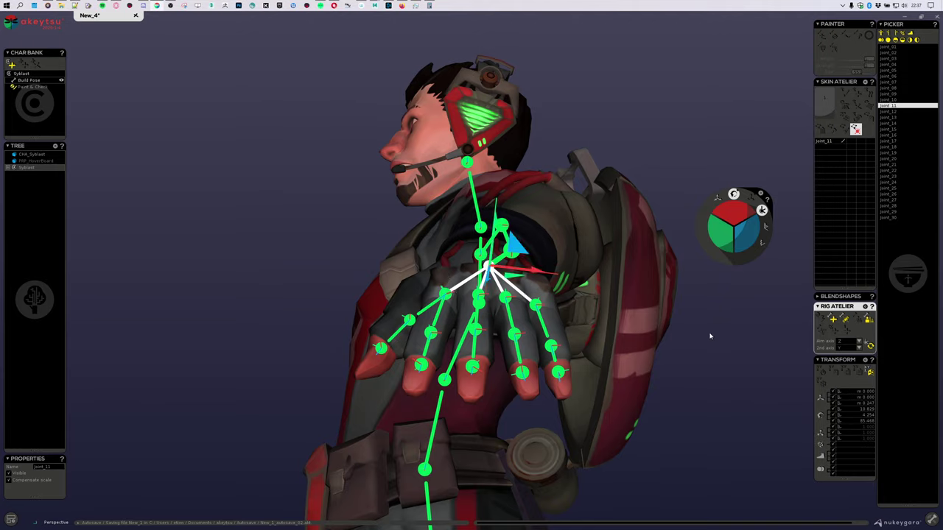
Twist the three left thumb joints about their Z axes so their axes follow the thumb's orientation consistently.
key(Down)
right_drag(710, 336, 742, 381)
key(f)
right_drag(589, 338, 632, 290)
right_drag(417, 211, 626, 179)
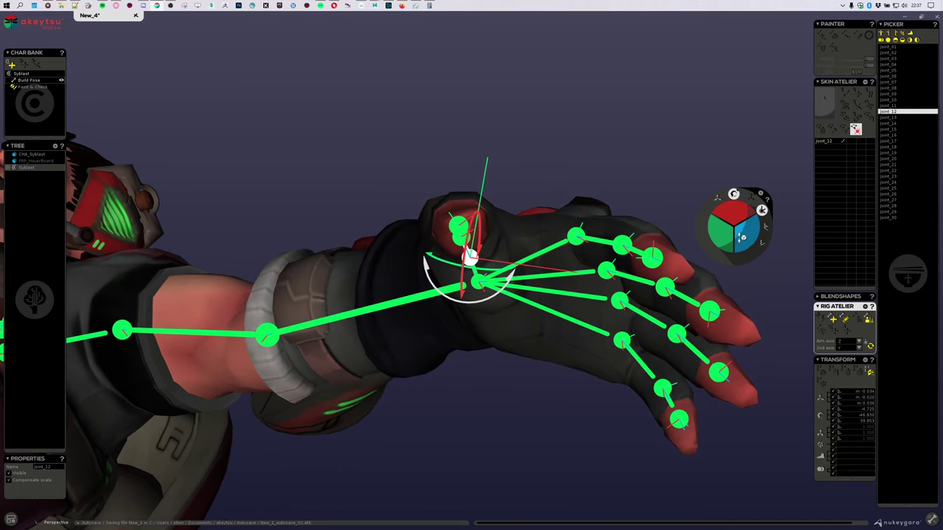
drag(743, 235, 742, 224)
key(Down)
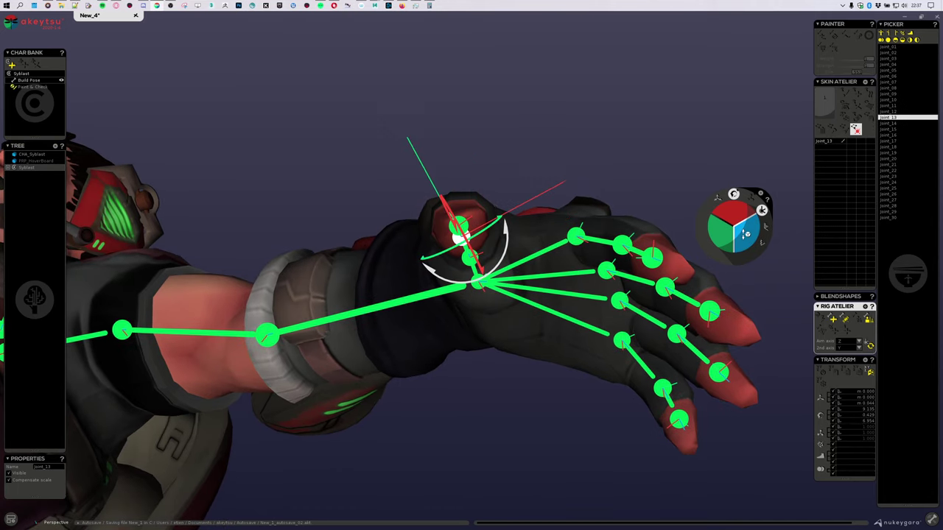
key(Down)
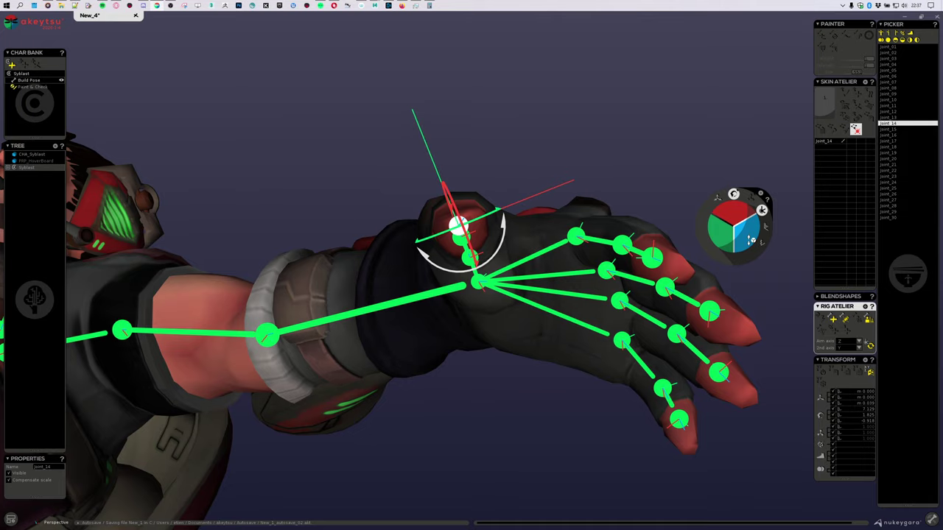
Twist the three left index finger joints about their Z axes so Y points out of the back of the hand.
right_drag(576, 211, 535, 208)
key(Down)
mouse_move(486, 279)
right_down()
mouse_move(448, 326)
mouse_move(487, 269)
right_up()
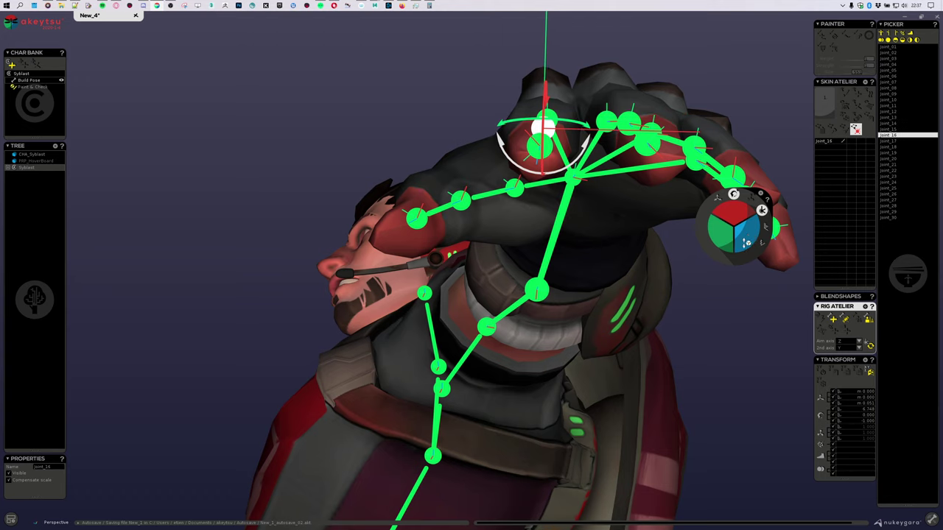
right_drag(749, 235, 626, 275)
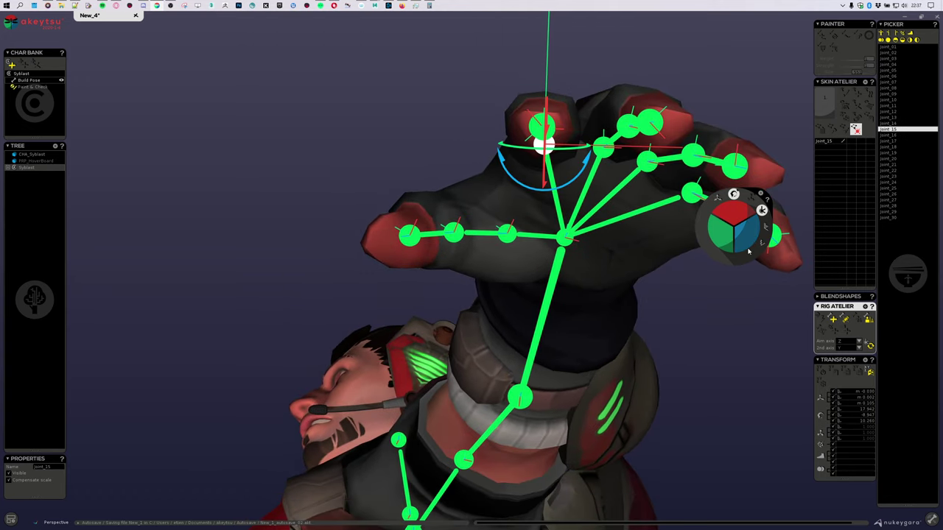
key(Down)
key(Down)
drag(731, 290, 735, 288)
Twist the three left middle finger joints about Z so Y faces the back of the hand, and select the ring finger's base joint.
key(Down)
right_drag(690, 305, 537, 372)
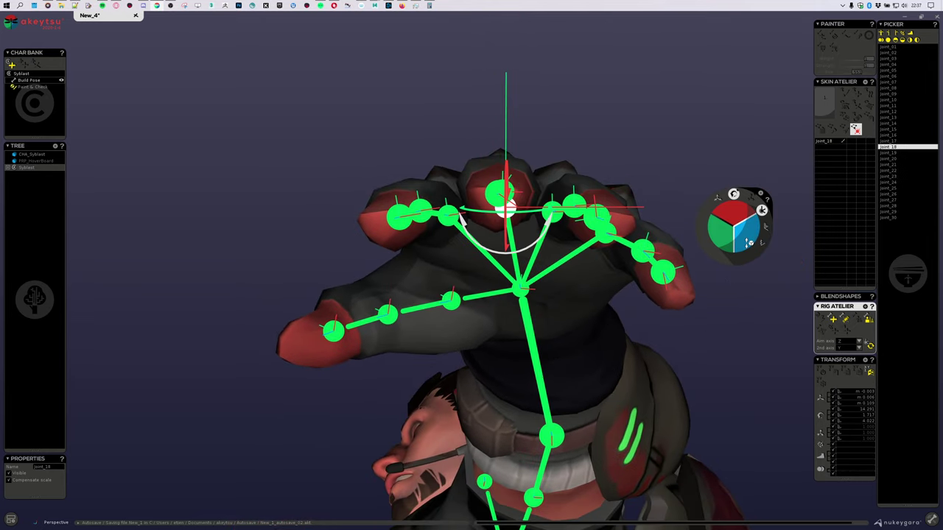
key(Down)
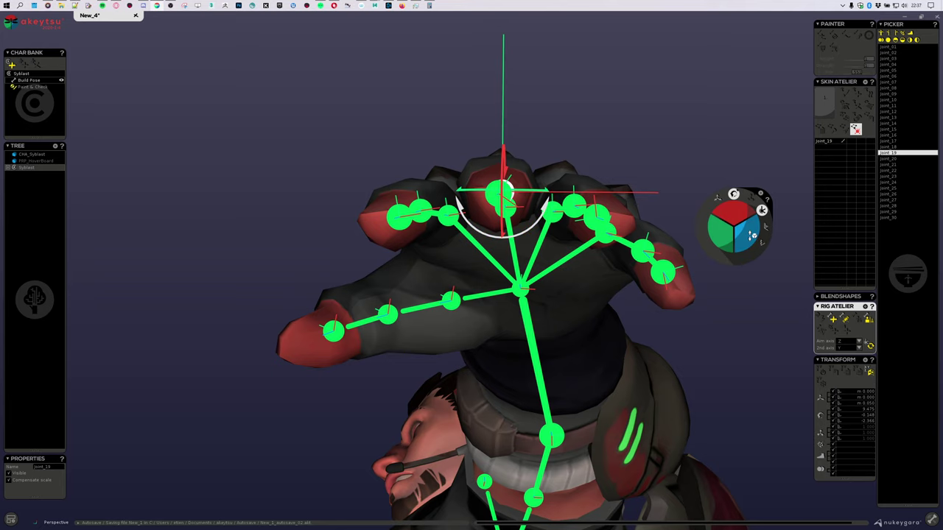
key(Down)
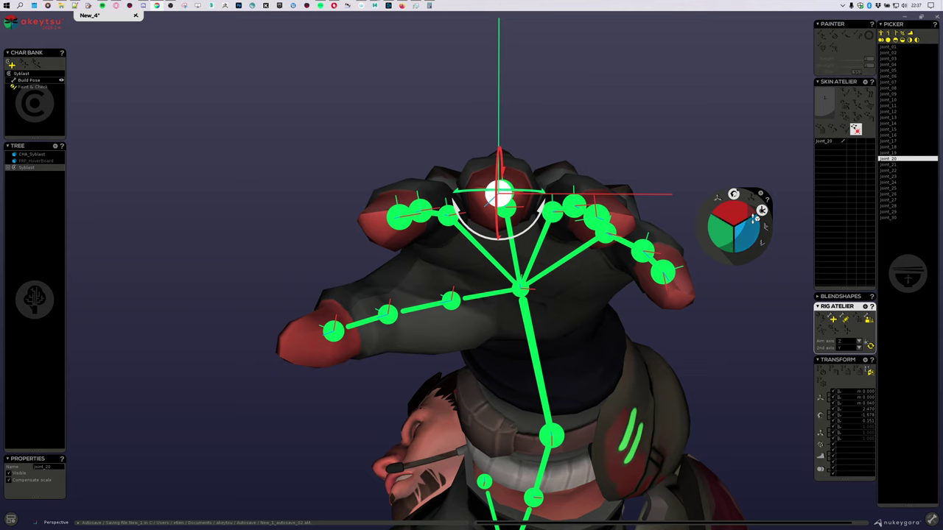
alt+drag(703, 103, 652, 74)
key(Down)
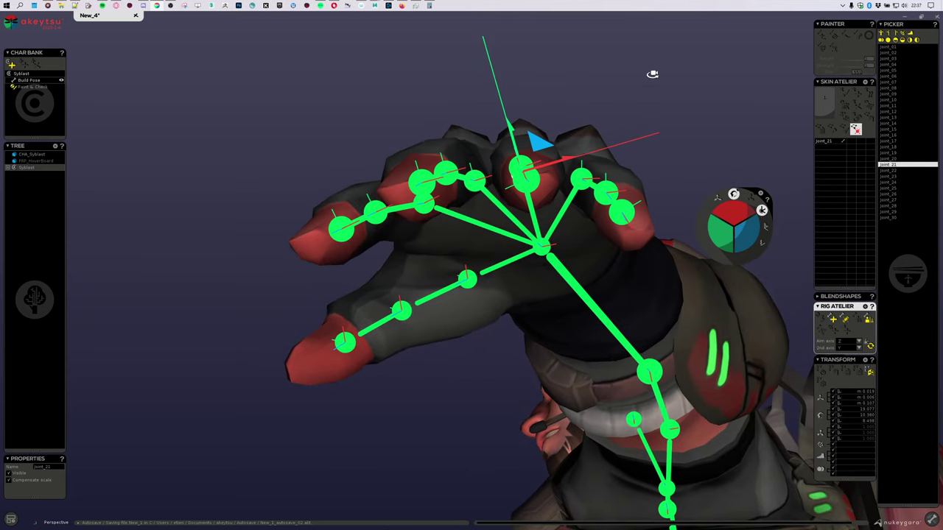
Twist the three left ring finger joints about their Z axes so Y points out of the back of the hand.
drag(745, 232, 744, 249)
alt+drag(657, 288, 634, 290)
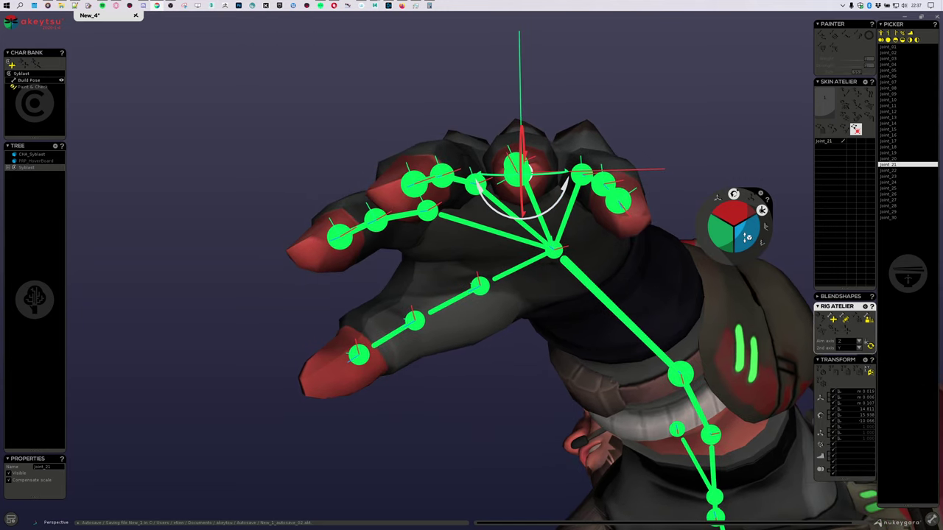
key(Down)
drag(747, 233, 750, 242)
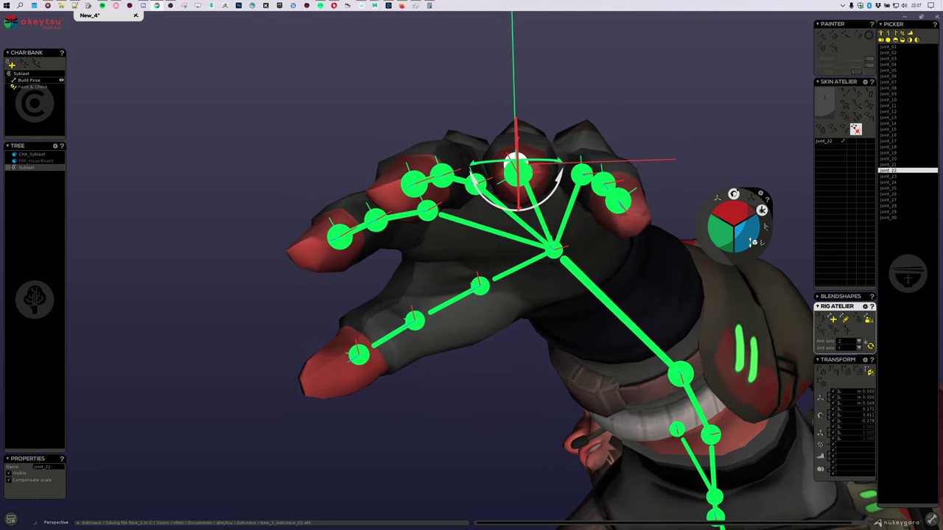
key(Down)
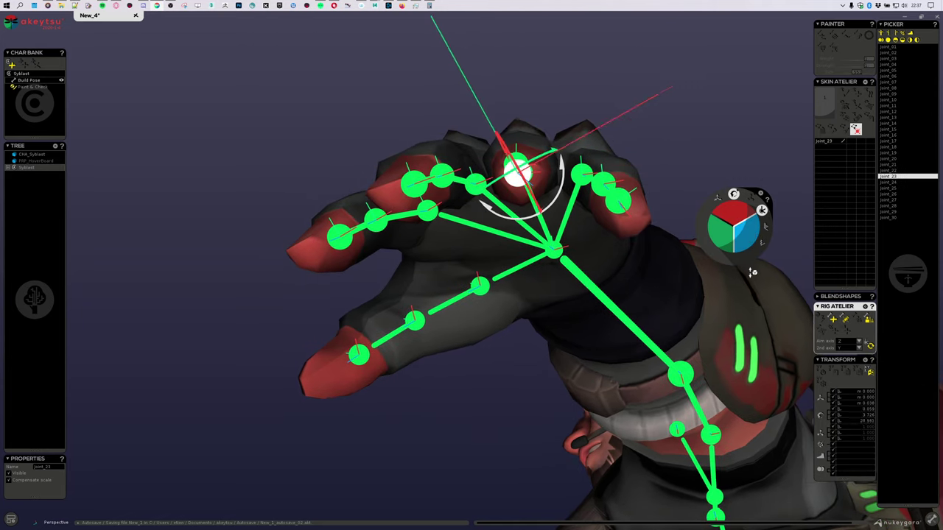
drag(754, 280, 754, 282)
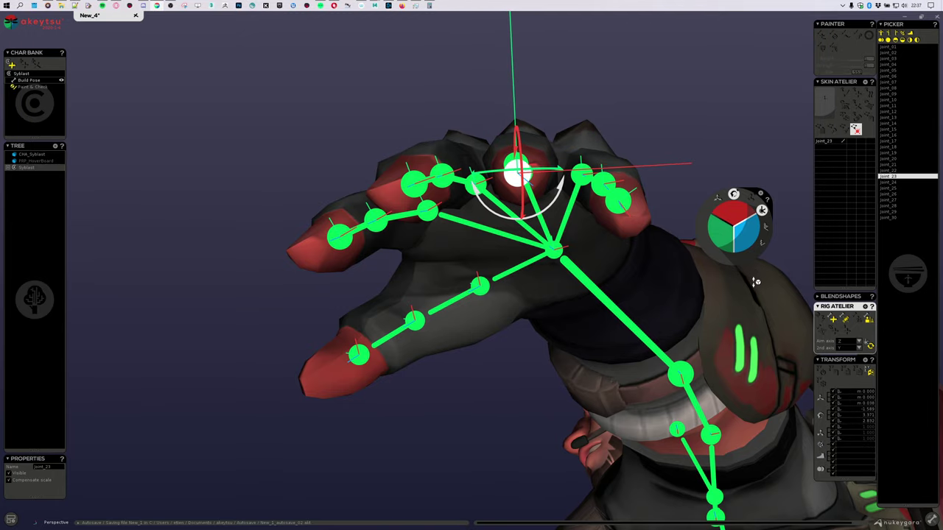
Twist the left little finger joints about their Z axes, from base to tip, so Y faces the back of the hand.
alt+drag(712, 101, 631, 236)
scroll(631, 236, down, 3)
alt+middle_drag(631, 235, 554, 356)
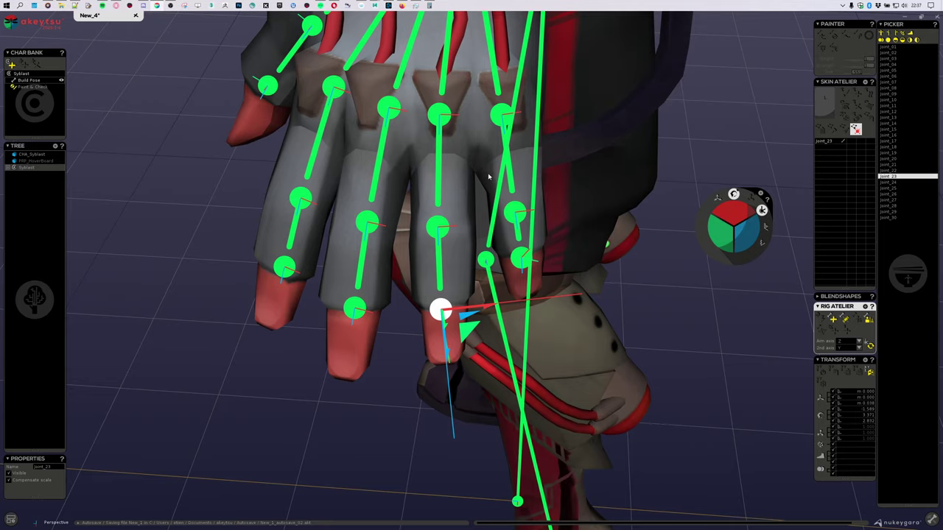
alt+drag(488, 177, 488, 126)
click(505, 166)
alt+drag(579, 252, 555, 197)
mouse_move(741, 229)
mouse_down()
mouse_move(751, 244)
mouse_move(741, 223)
mouse_up()
key(Down)
key(Down)
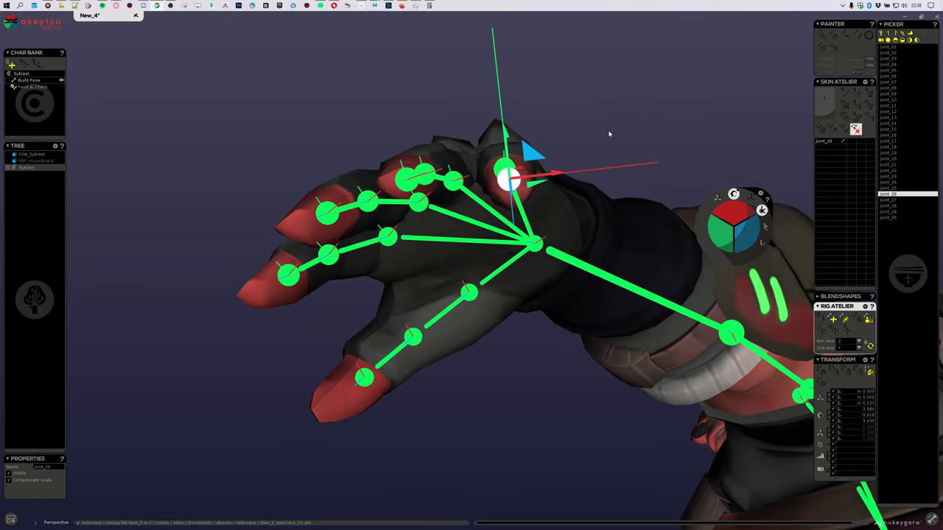
Twist the left hip joint about Z in discrete transformation mode so X points towards the body's centre and Y backwards.
alt+drag(611, 135, 516, 198)
alt+middle_drag(515, 197, 717, 253)
click(328, 267)
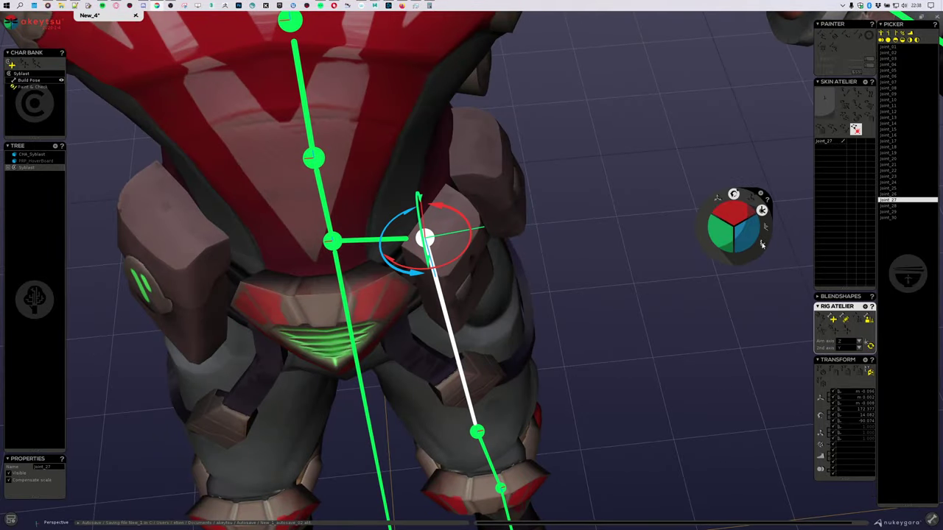
alt+middle_drag(538, 262, 371, 281)
alt+middle_drag(420, 300, 437, 255)
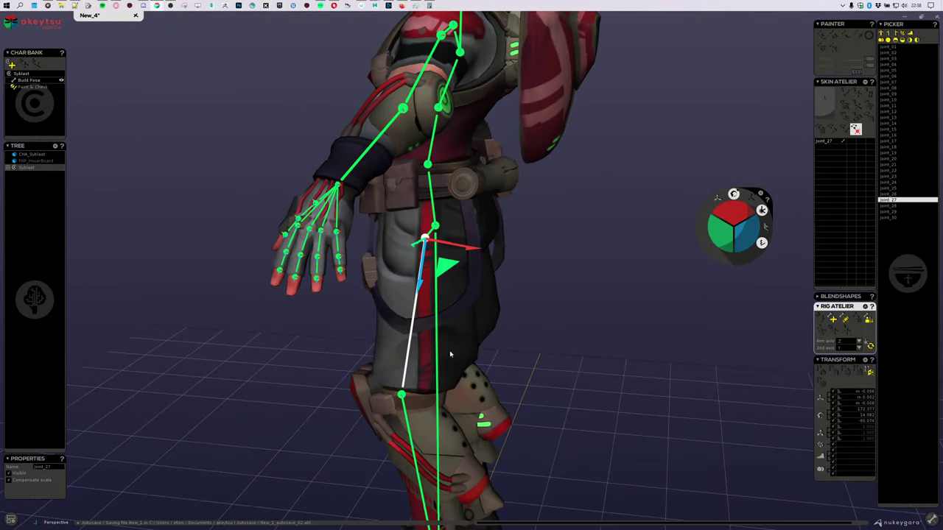
alt+middle_drag(451, 354, 447, 300)
alt+middle_drag(583, 356, 610, 316)
key(e)
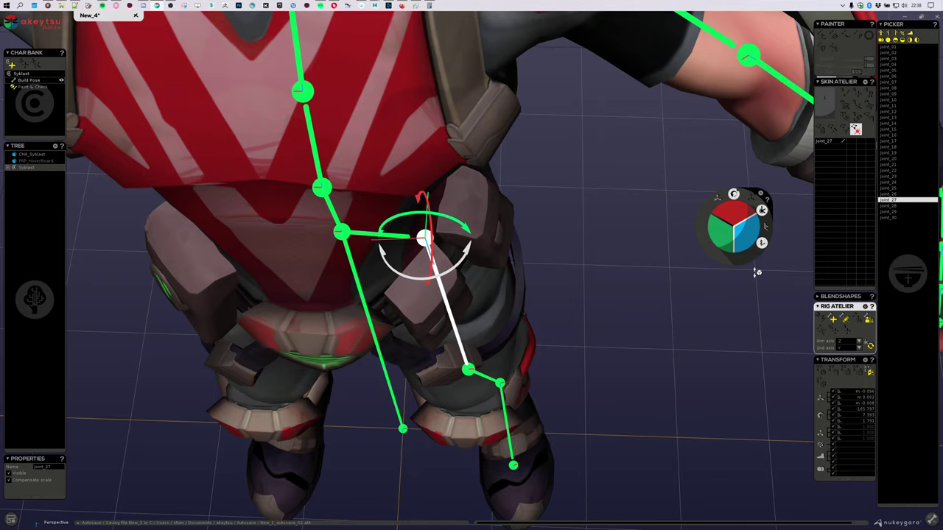
Try twisting the left hip joint about Z so X points outwards and Y forwards, comparing its axes with the knee's.
alt+drag(551, 370, 560, 330)
scroll(562, 237, down, 2)
alt+middle_drag(560, 330, 577, 245)
key(Down)
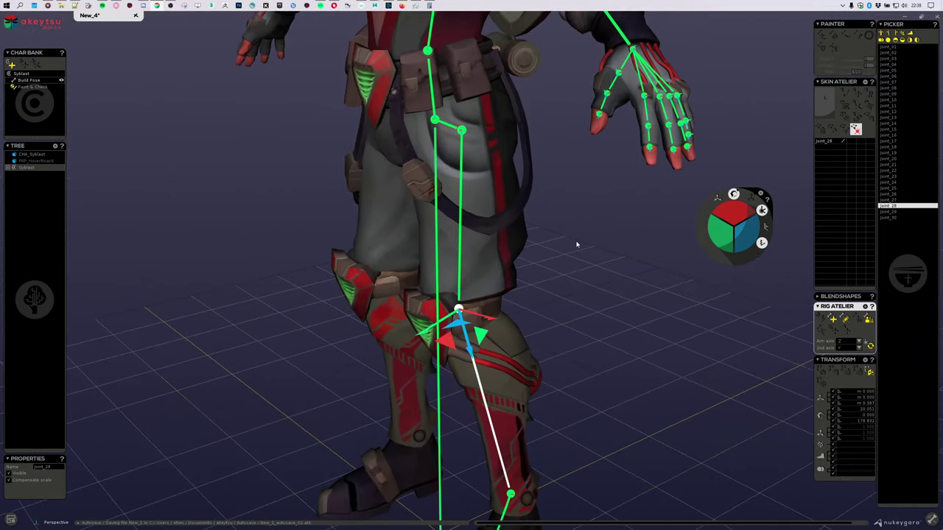
alt+drag(576, 244, 620, 263)
key(Up)
drag(747, 236, 748, 267)
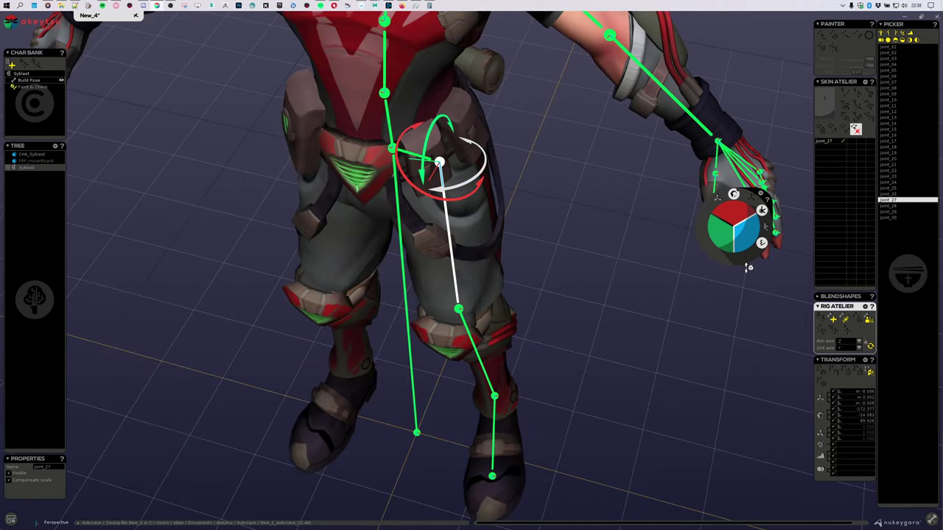
alt+middle_drag(623, 305, 646, 323)
key(Down)
key(Up)
key(Down)
key(Up)
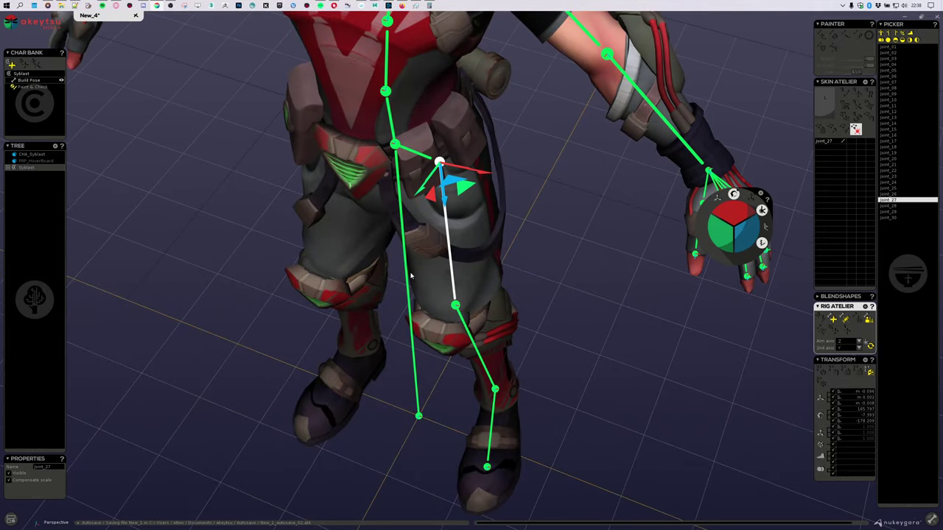
Turn off the orientation-only mode and test the left knee's bend by rotating the joint about its X axis.
click(760, 227)
alt+middle_drag(594, 340, 488, 292)
scroll(580, 273, down, 2)
click(761, 210)
click(456, 235)
mouse_move(581, 307)
alt+middle_down()
mouse_move(608, 334)
mouse_move(636, 337)
mouse_move(586, 302)
alt+middle_up()
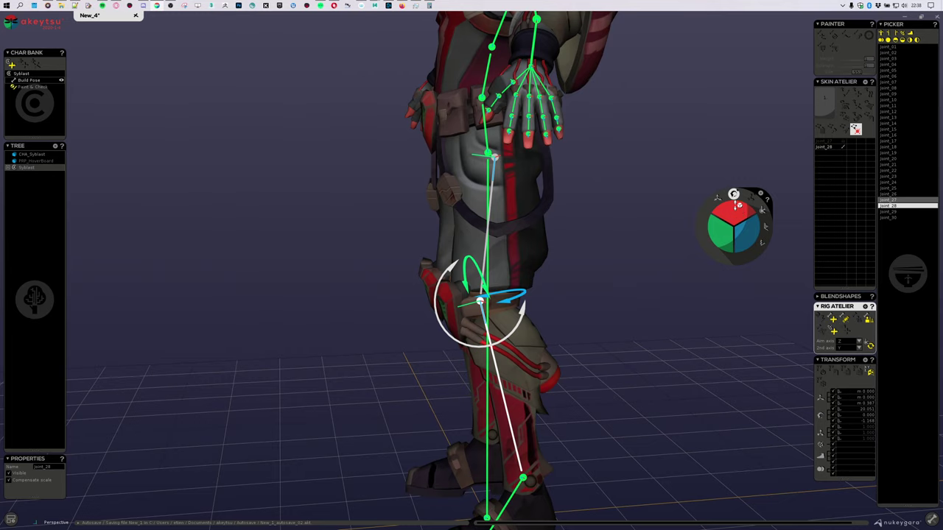
mouse_move(736, 207)
mouse_down()
mouse_move(742, 218)
mouse_move(732, 189)
mouse_move(732, 207)
mouse_up()
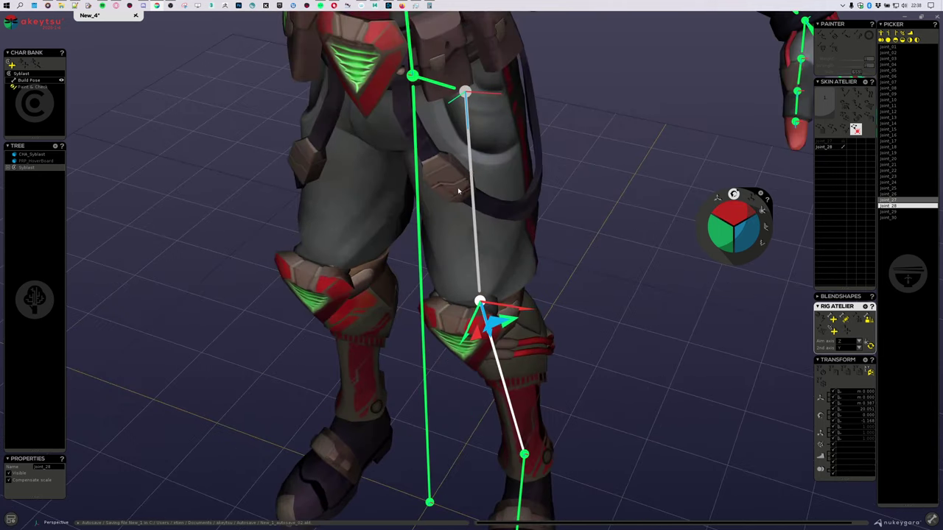
Compare the left hip and knee axes, and twist the hip about Z so X points towards the body's centre again.
click(465, 92)
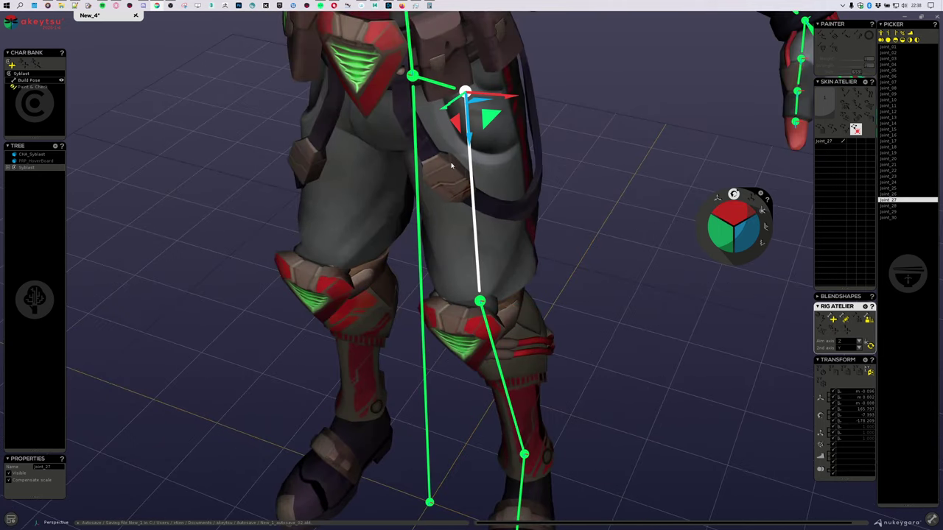
click(479, 302)
click(465, 95)
key(e)
key(w)
key(e)
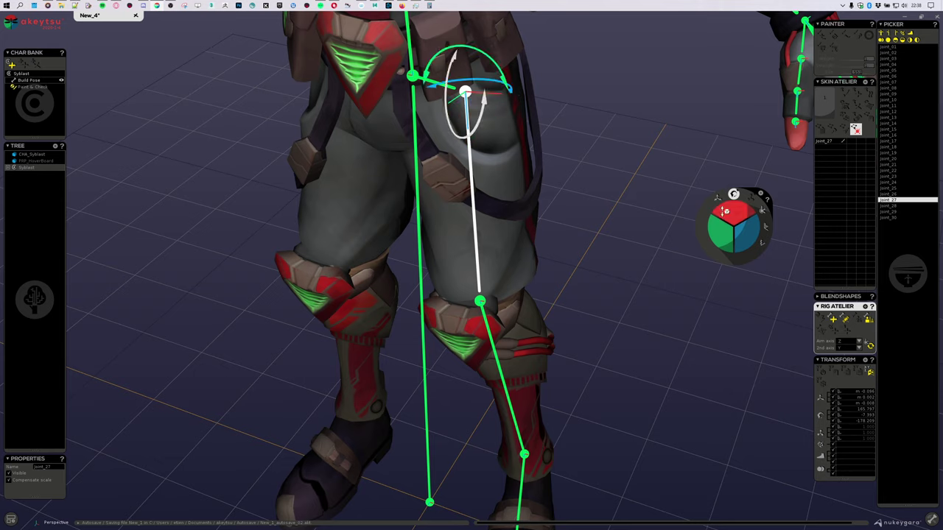
key(w)
key(e)
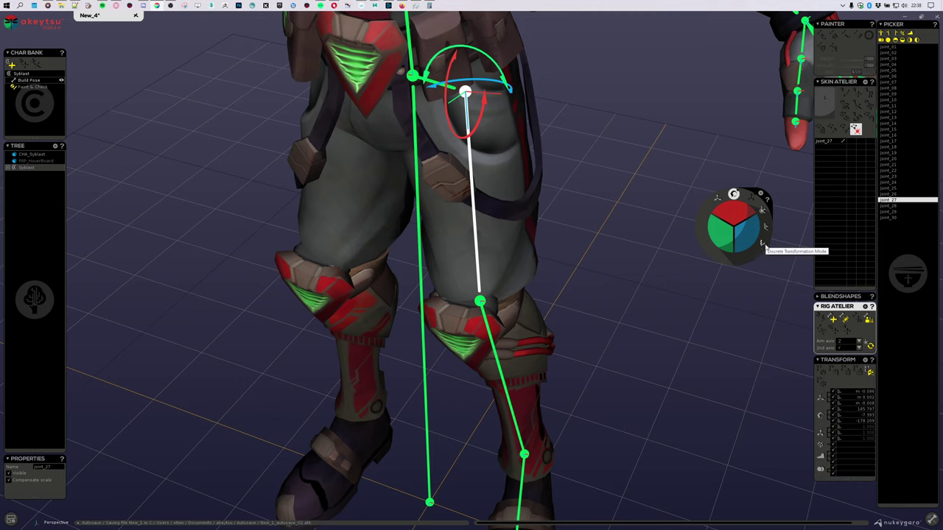
drag(747, 233, 763, 299)
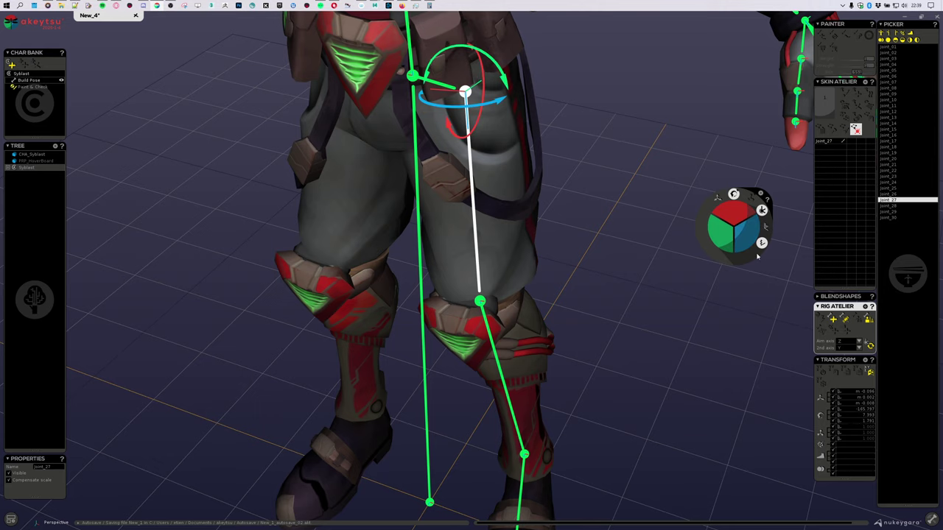
Select the left knee joint with normal rotation active and check from the side how it bends about X.
alt+drag(725, 345, 639, 343)
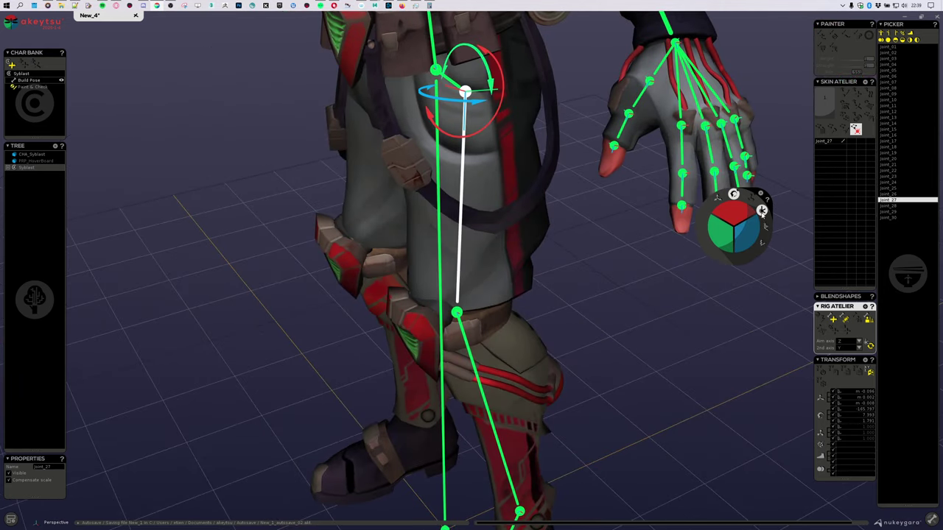
click(457, 313)
middle_drag(456, 313, 603, 319)
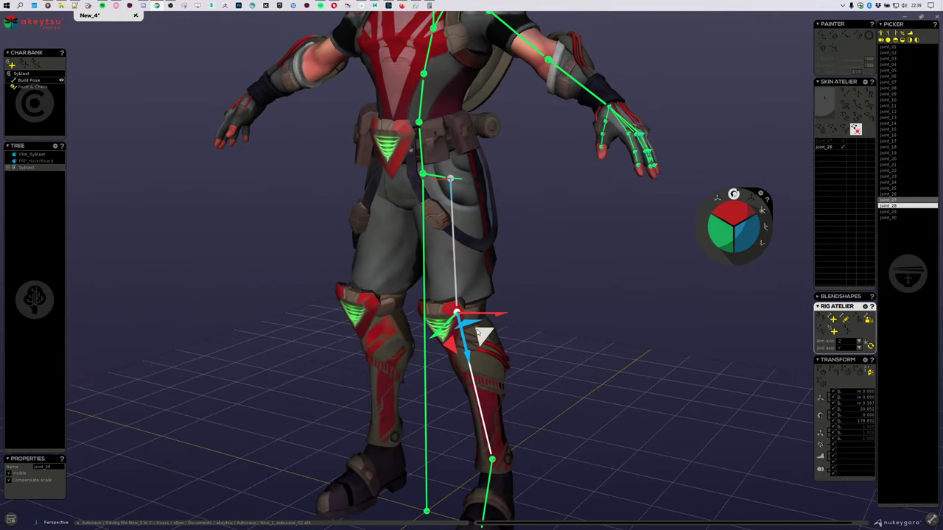
alt+drag(586, 333, 535, 332)
mouse_move(735, 209)
mouse_down()
mouse_move(726, 175)
mouse_move(737, 208)
mouse_up()
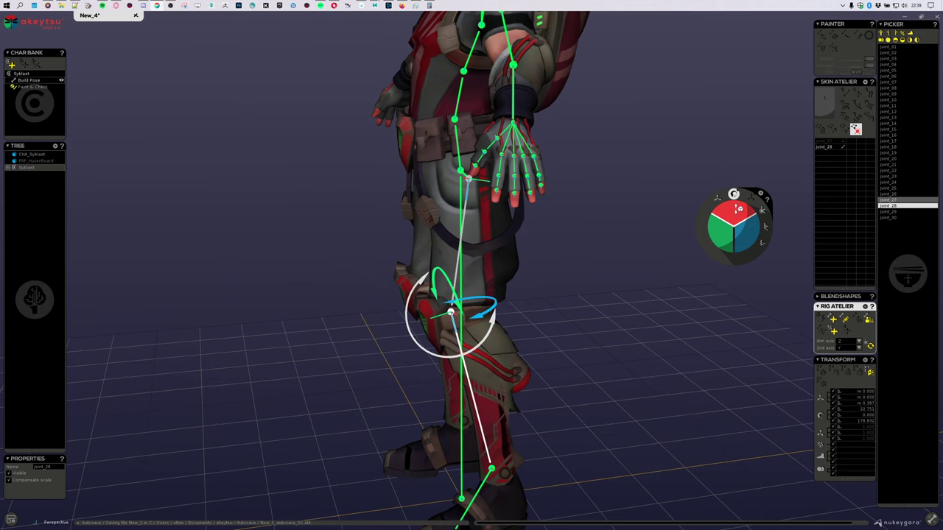
Undo the last joint rotation and test rotating the left thigh and knee joints together about their X axes.
key(ctrl+z)
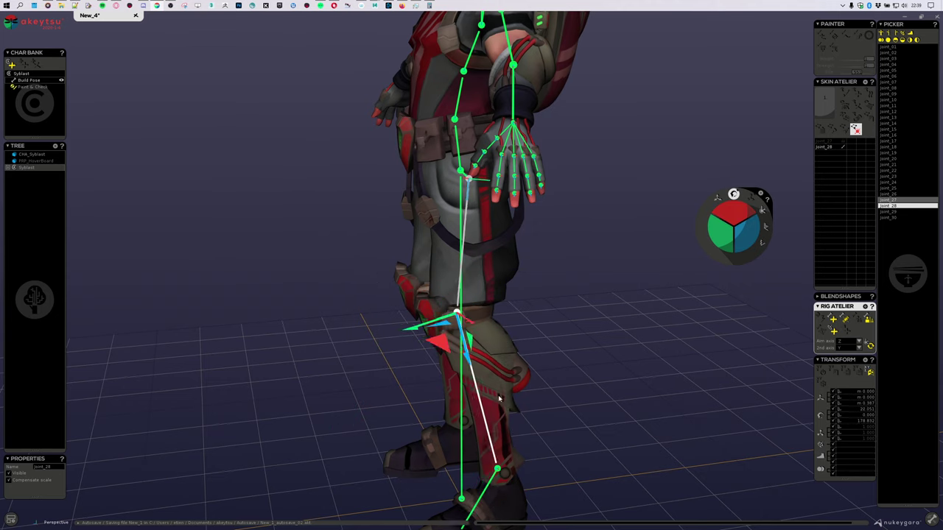
drag(735, 216, 726, 196)
click(733, 195)
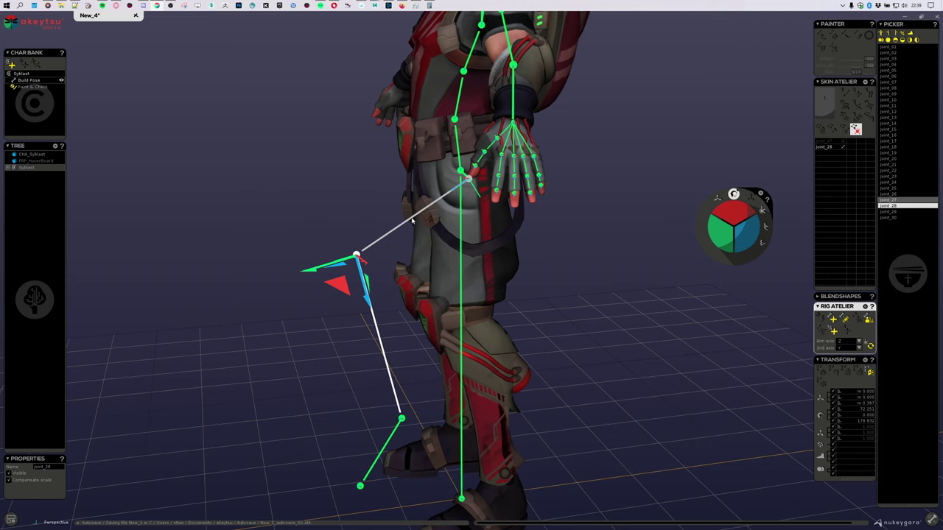
click(734, 209)
drag(742, 221, 741, 211)
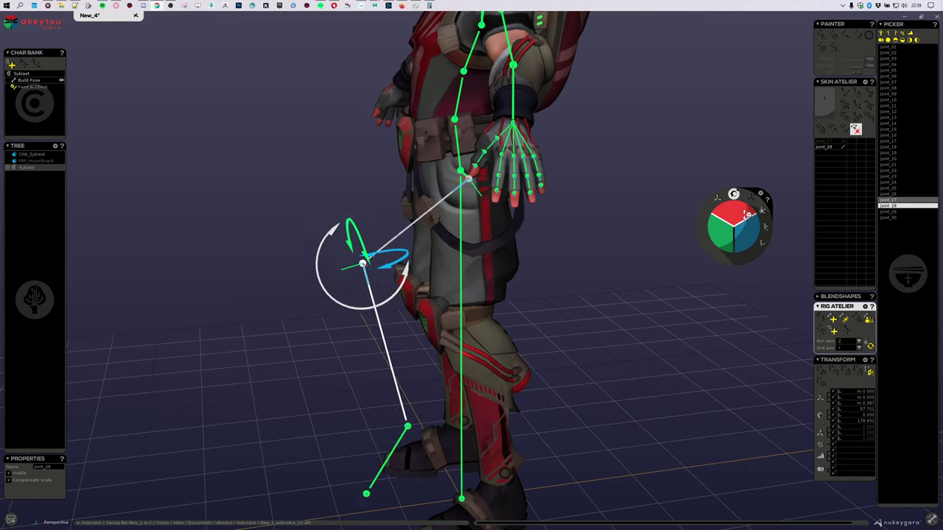
Test-rotate the left thigh joint about its X axis in Paint & Check mode and undo the rotation.
alt+drag(602, 345, 685, 287)
scroll(475, 179, up, 3)
click(448, 134)
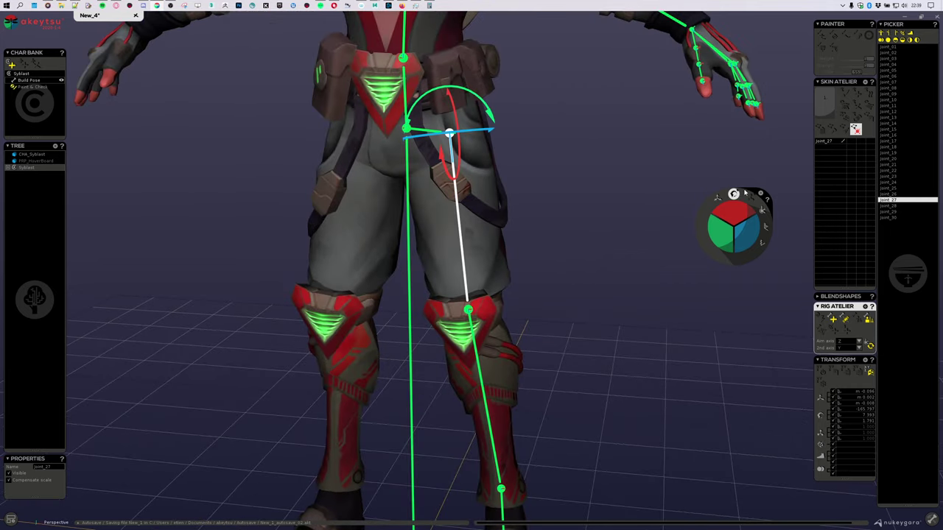
key(w)
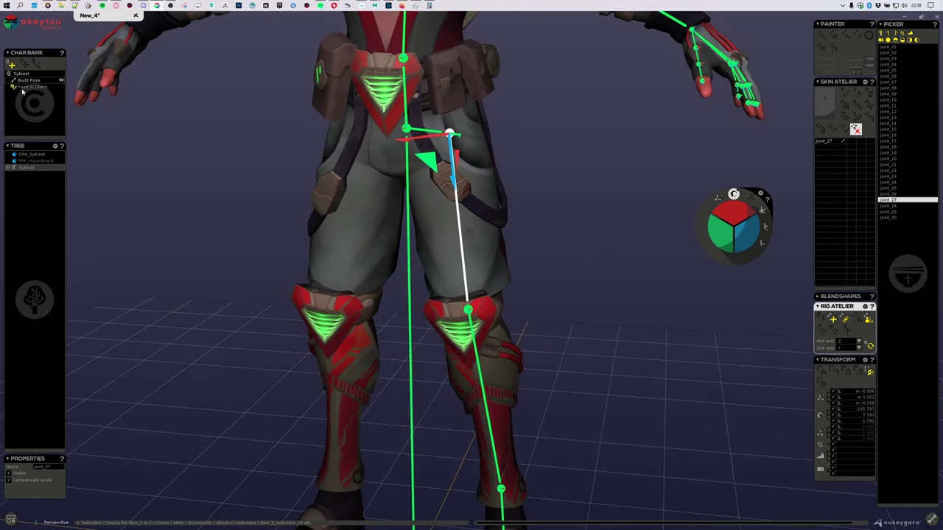
click(27, 88)
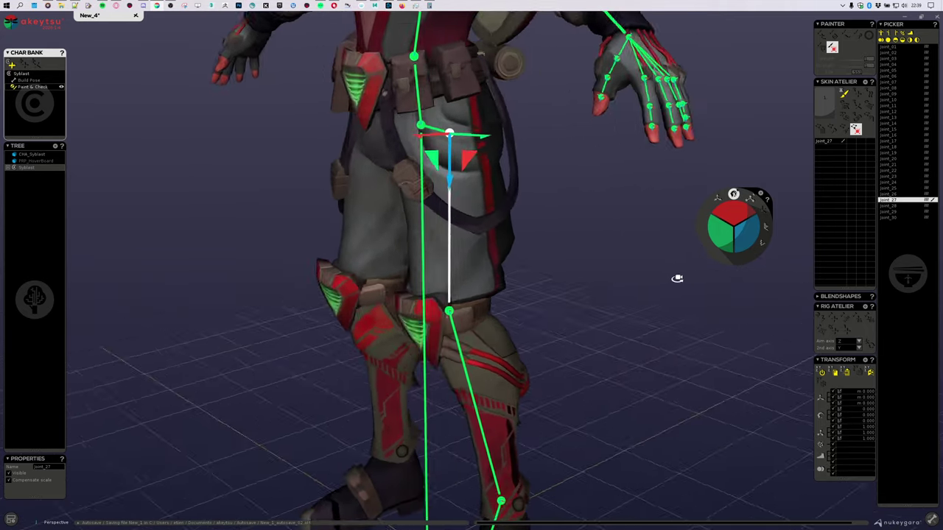
alt+drag(413, 284, 619, 290)
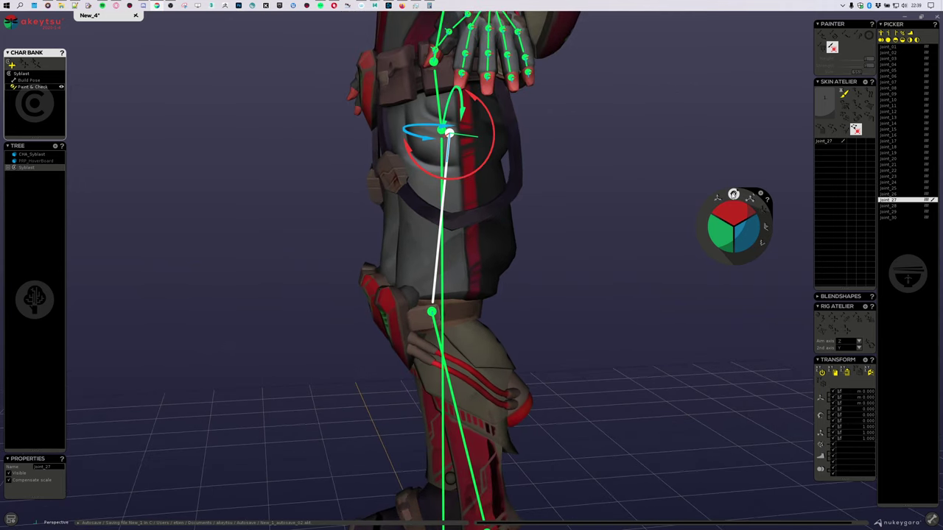
drag(729, 215, 733, 192)
key(ctrl+z)
Test the lower leg's bend by rotating the left knee joint about its X axis, and undo the bend.
click(434, 312)
scroll(618, 204, down, 5)
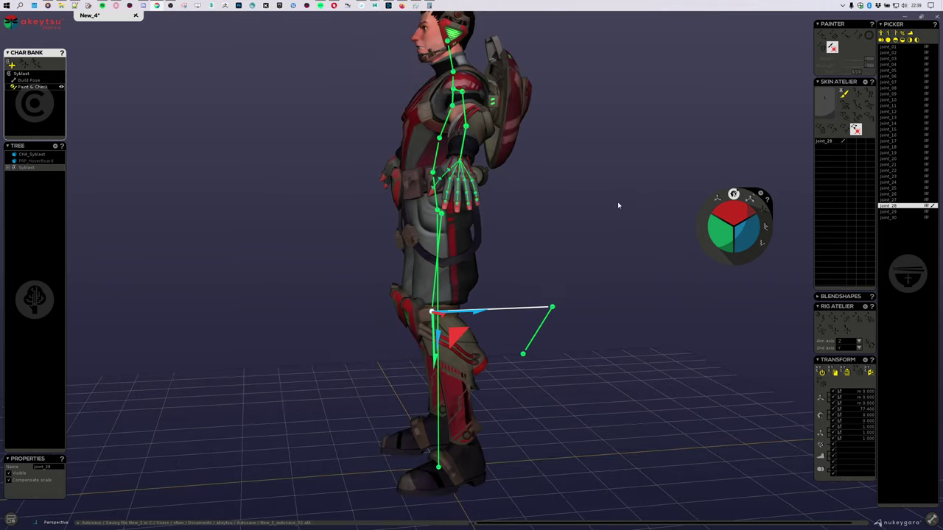
alt+drag(619, 205, 636, 239)
key(ctrl+z)
Test-rotate the left wrist joint to check the hand's rotation and undo the change.
alt+right_drag(561, 218, 630, 66)
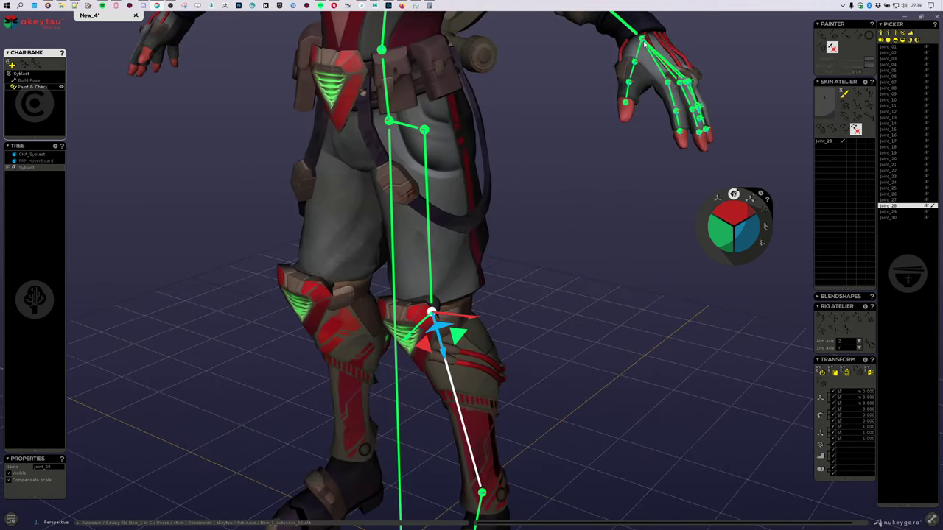
click(643, 41)
alt+drag(589, 213, 625, 203)
alt+middle_drag(625, 203, 509, 272)
drag(724, 207, 742, 219)
key(ctrl+z)
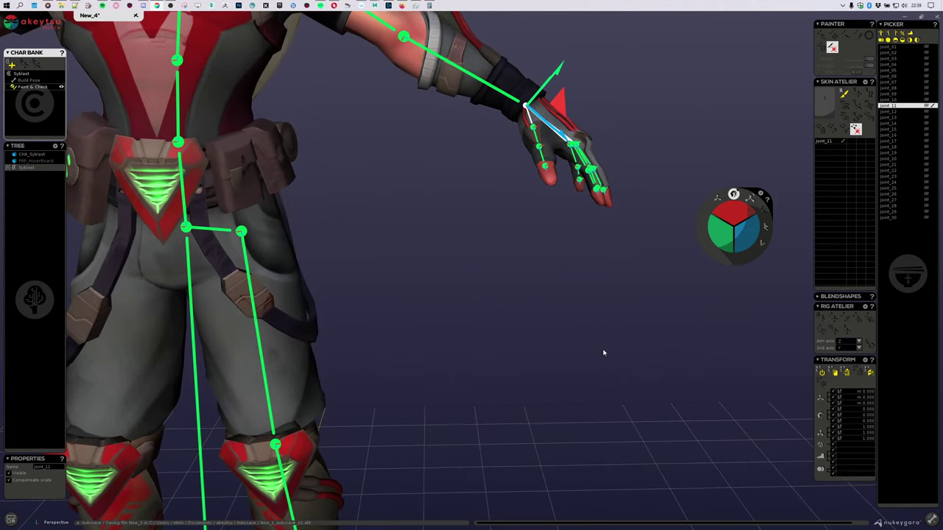
Select the left knee and thigh joints together to check their rotation behaviour with Inherit Rotate.
alt+drag(603, 352, 472, 296)
click(408, 126)
alt+drag(410, 127, 408, 218)
click(436, 318)
alt+drag(532, 357, 433, 209)
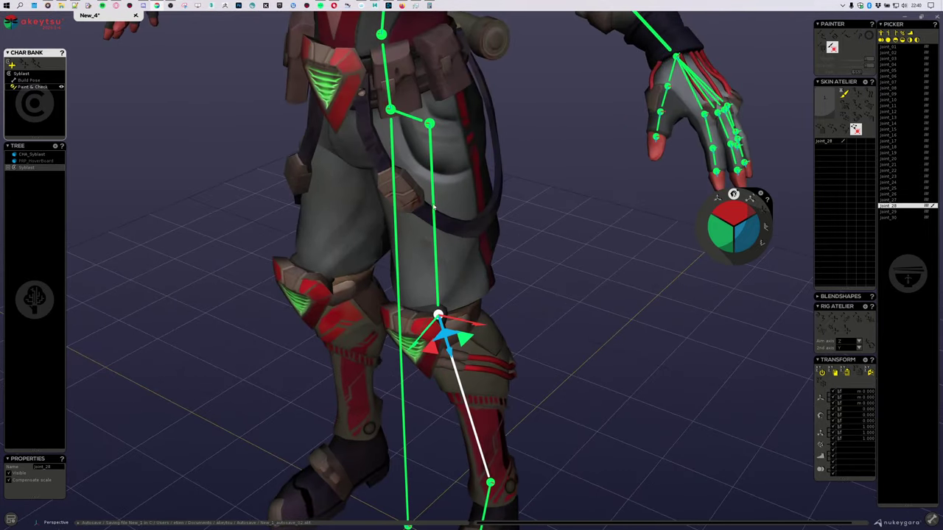
click(428, 125)
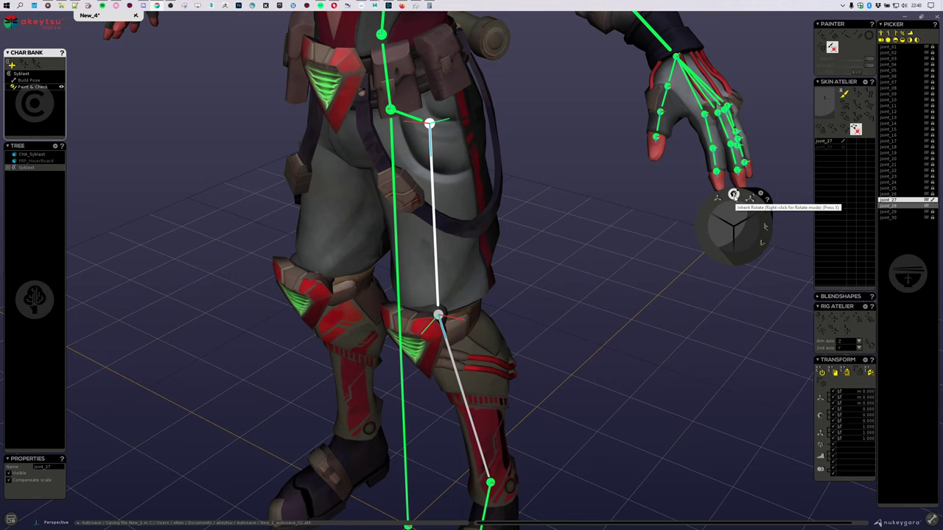
Reselect the left thigh and knee joints together and switch from Inherit Rotate to Rotate mode.
middle_drag(685, 228, 524, 269)
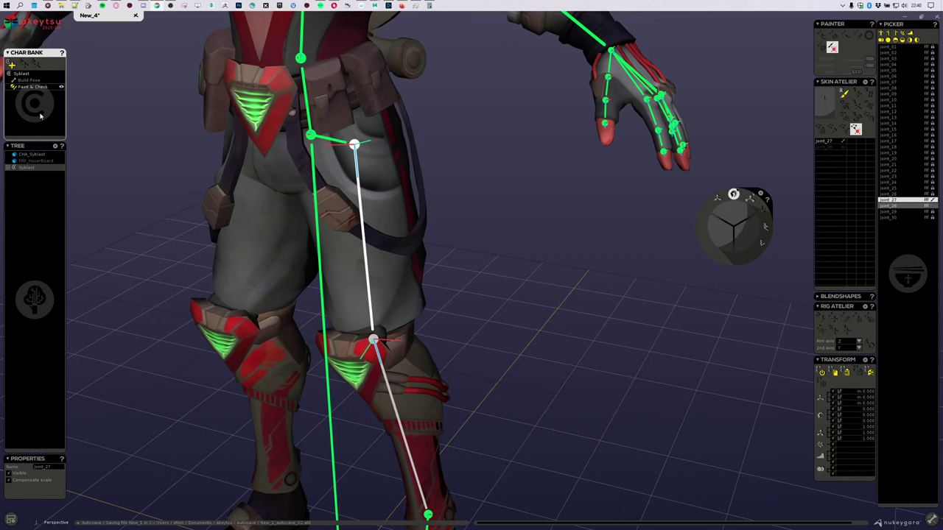
click(354, 146)
click(373, 340)
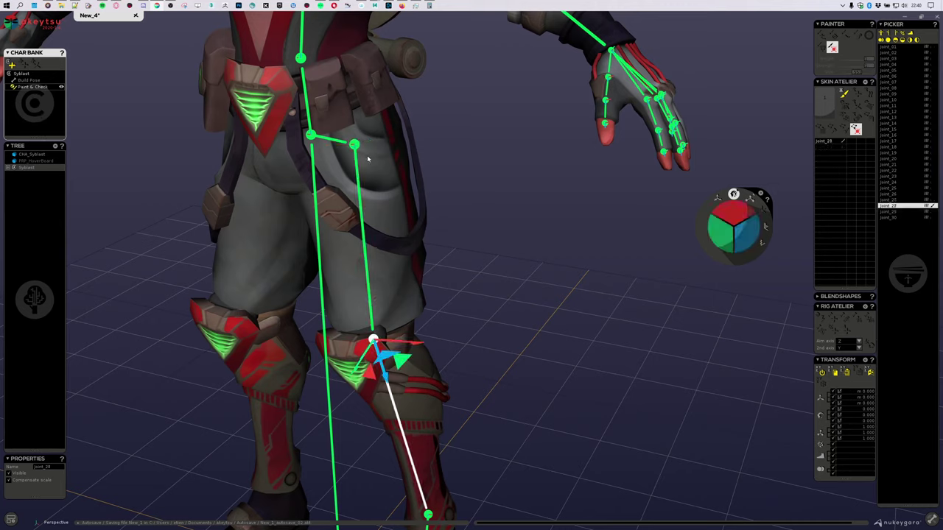
click(678, 201)
click(733, 195)
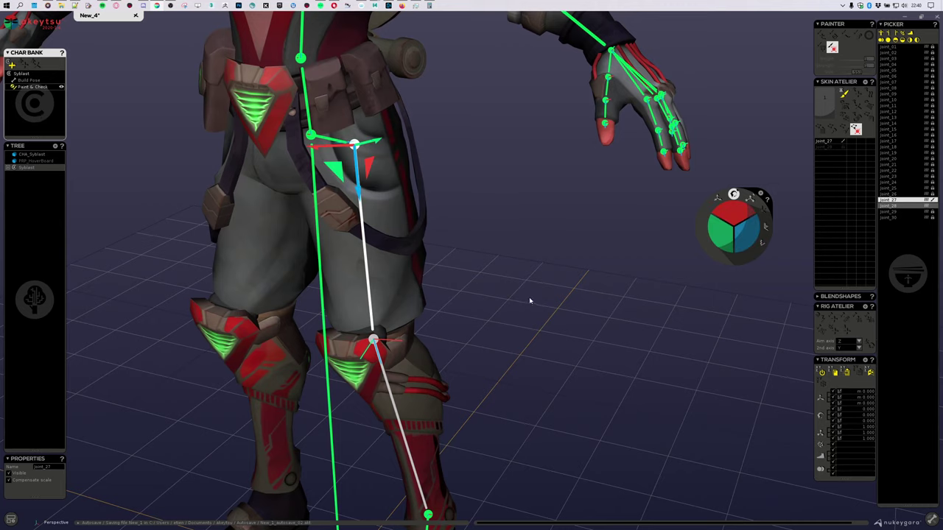
middle_drag(530, 300, 474, 299)
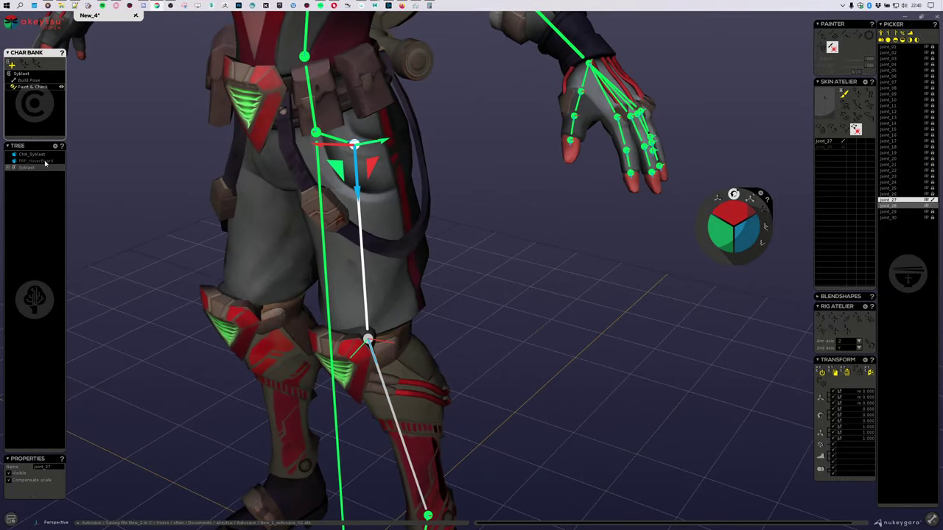
In Build Pose mode, rotate the left thigh joint's axes 180° about Z while keeping its child joints in place.
click(31, 81)
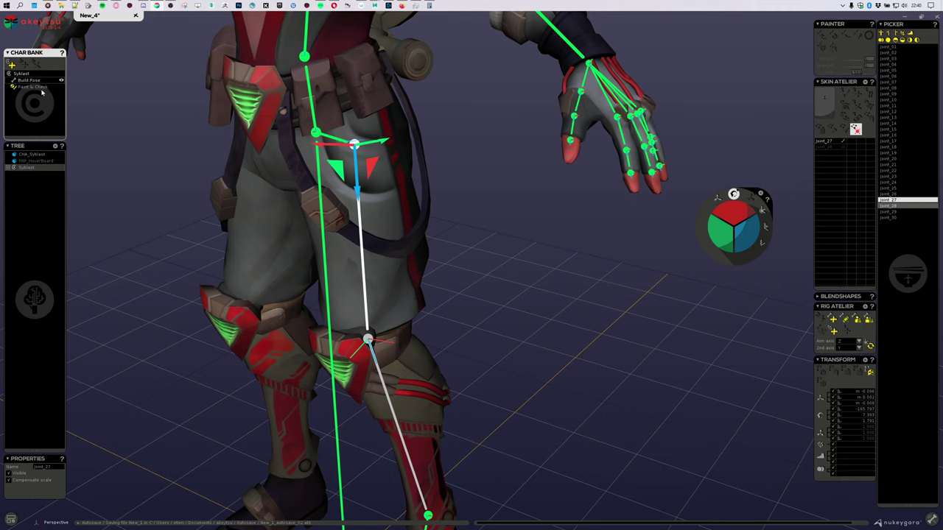
mouse_move(284, 254)
middle_down()
mouse_move(354, 264)
mouse_move(354, 324)
middle_up()
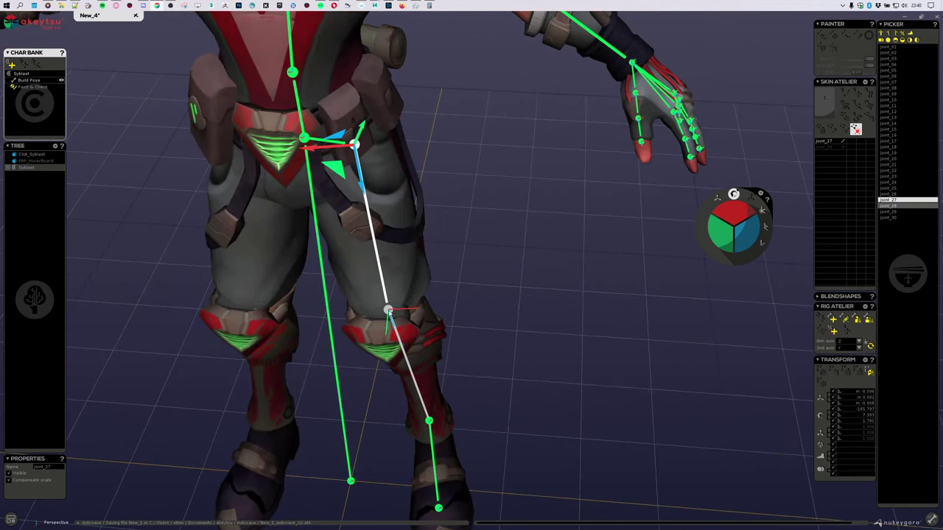
click(388, 311)
click(353, 148)
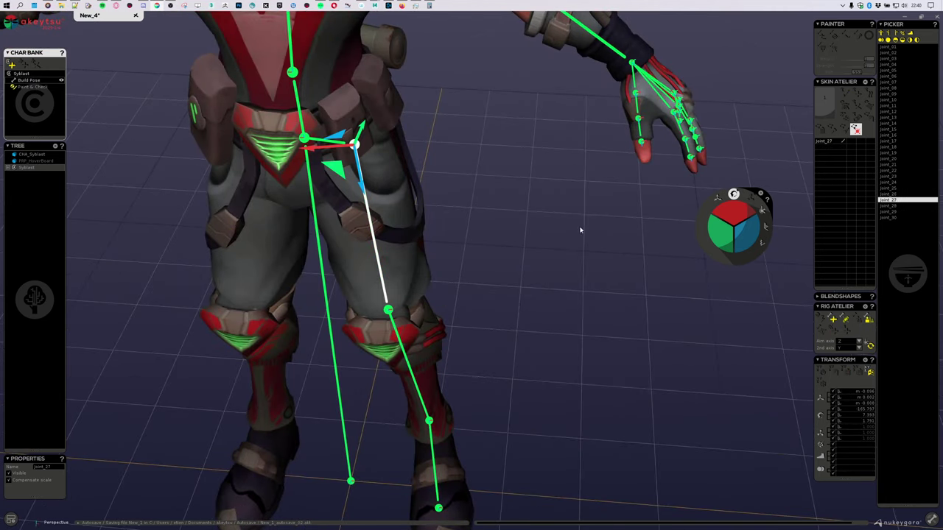
click(763, 243)
drag(750, 226, 748, 304)
key(ctrl+z)
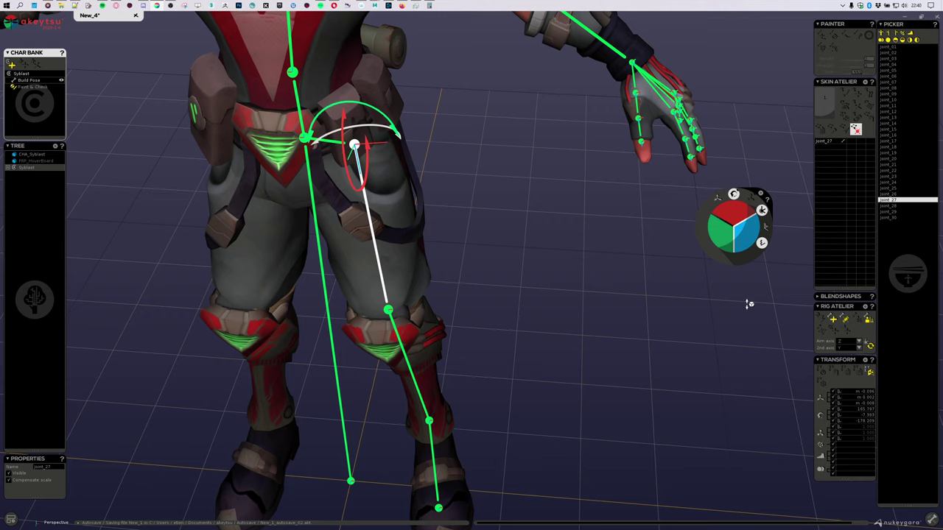
Step down the left leg hierarchy from the thigh to the ankle to examine each joint's axis orientation.
alt+drag(557, 358, 511, 324)
key(Down)
key(Up)
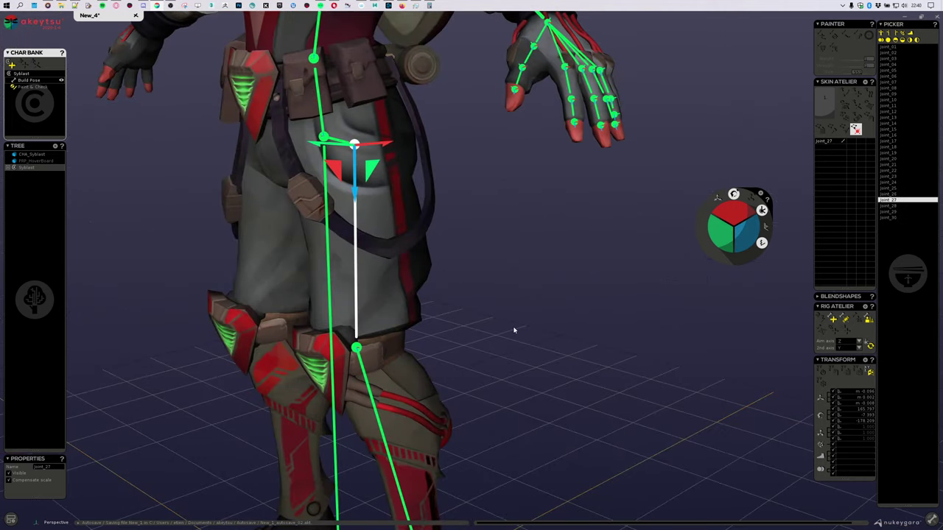
key(Down)
scroll(531, 341, down, 3)
alt+middle_drag(530, 341, 525, 248)
key(Down)
mouse_move(524, 323)
alt+mouse_down()
mouse_move(514, 326)
mouse_move(520, 317)
alt+mouse_up()
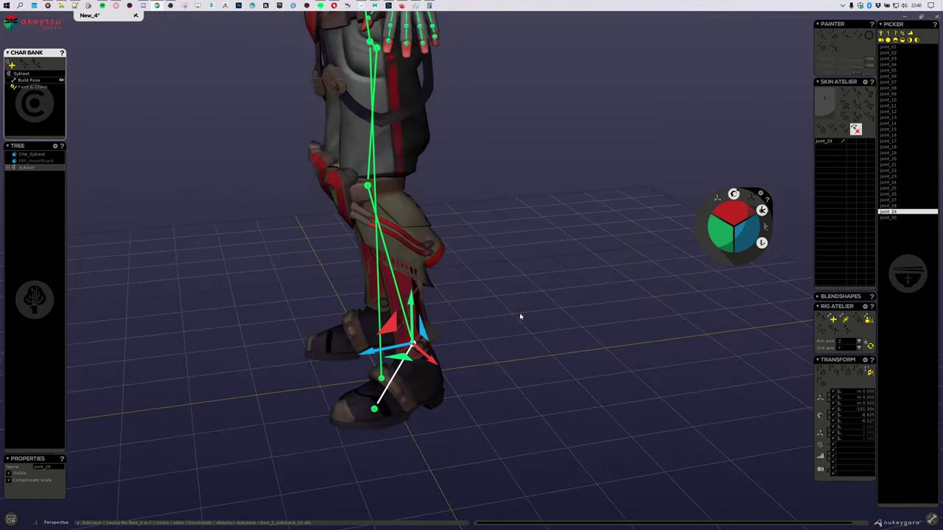
Walk back up and down the left leg chain to its end joint to compare the axis orientations.
scroll(520, 317, down, 3)
key(Up)
key(Up)
alt+drag(511, 284, 555, 335)
key(Down)
key(Down)
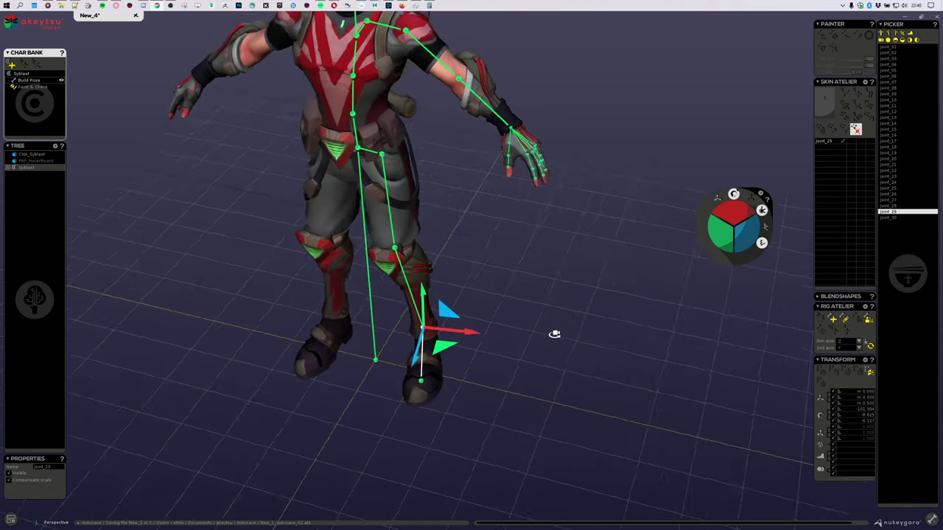
middle_drag(554, 334, 570, 328)
key(Up)
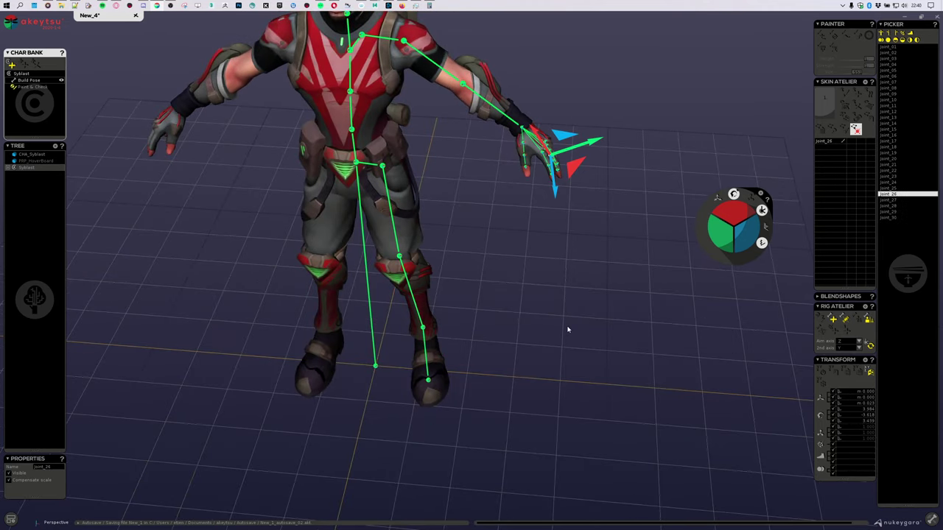
key(Down)
key(Down)
middle_drag(574, 332, 569, 391)
scroll(516, 261, up, 5)
scroll(515, 261, down, 5)
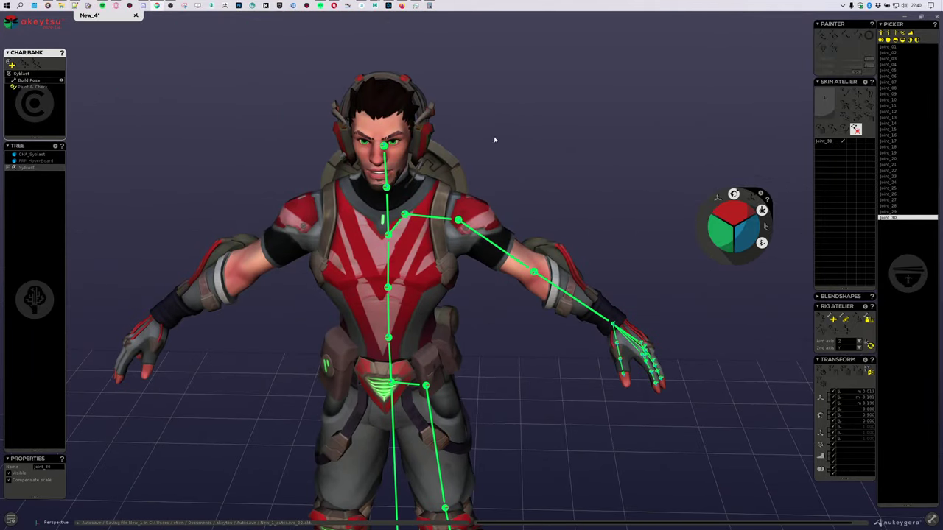
Rotate the head joint about its X axis to about -2.8° from a side view.
middle_drag(494, 139, 490, 307)
click(299, 134)
scroll(556, 267, up, 5)
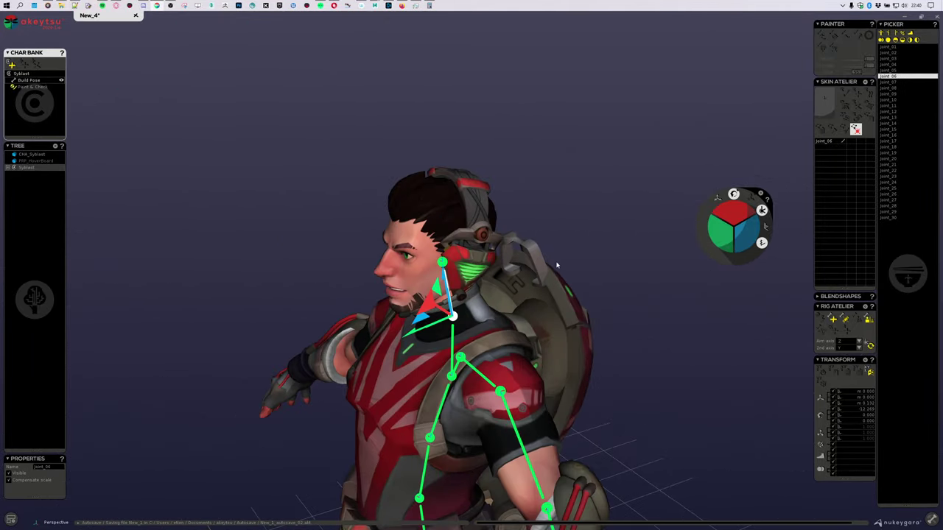
middle_drag(561, 267, 442, 225)
key(Down)
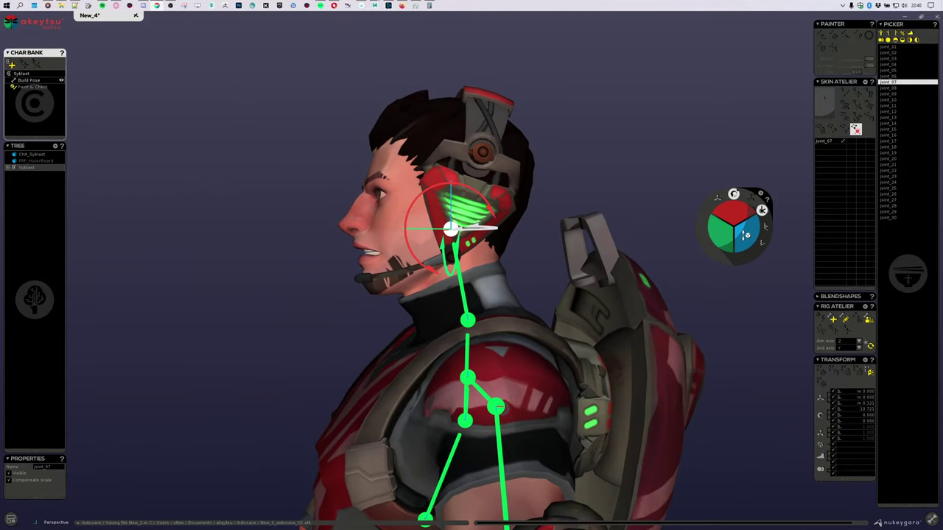
click(736, 214)
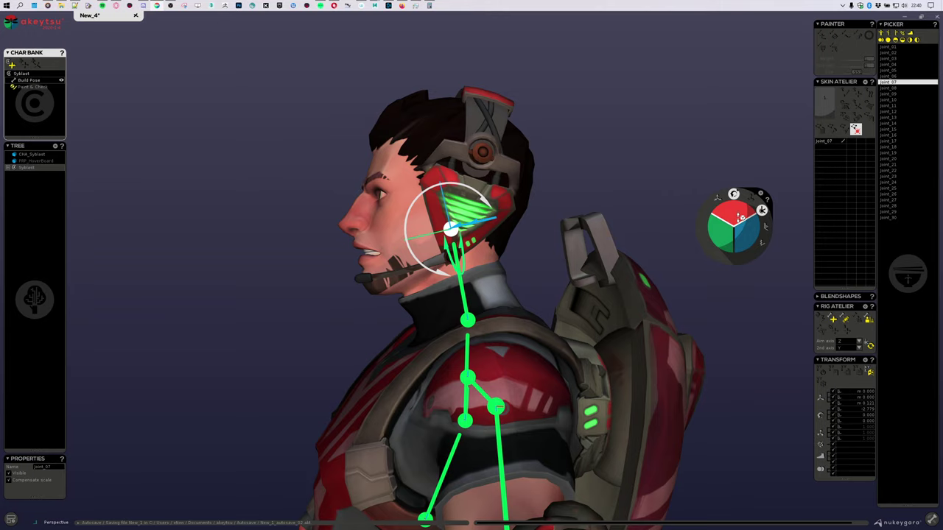
click(718, 225)
Examine the head joint's placement and axis orientation from the front, the side and close up.
scroll(634, 230, down, 5)
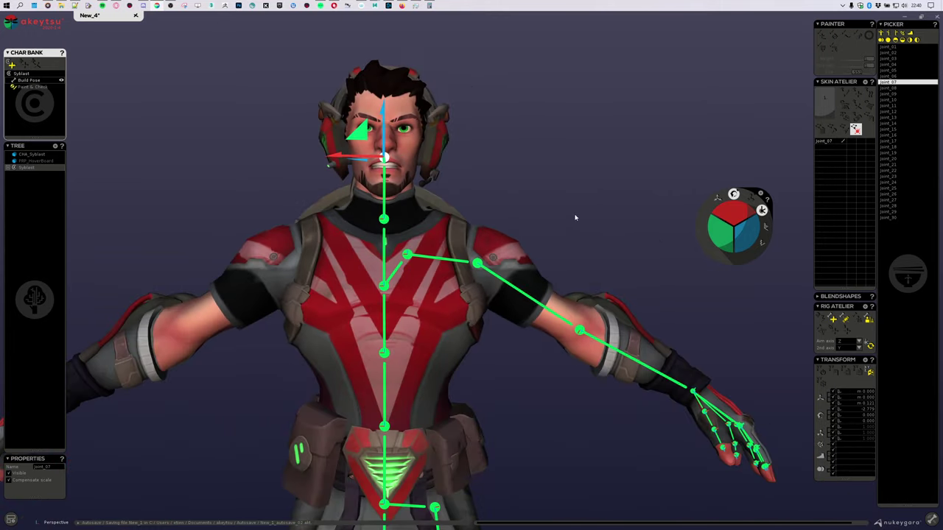
middle_drag(576, 217, 480, 238)
scroll(515, 245, down, 3)
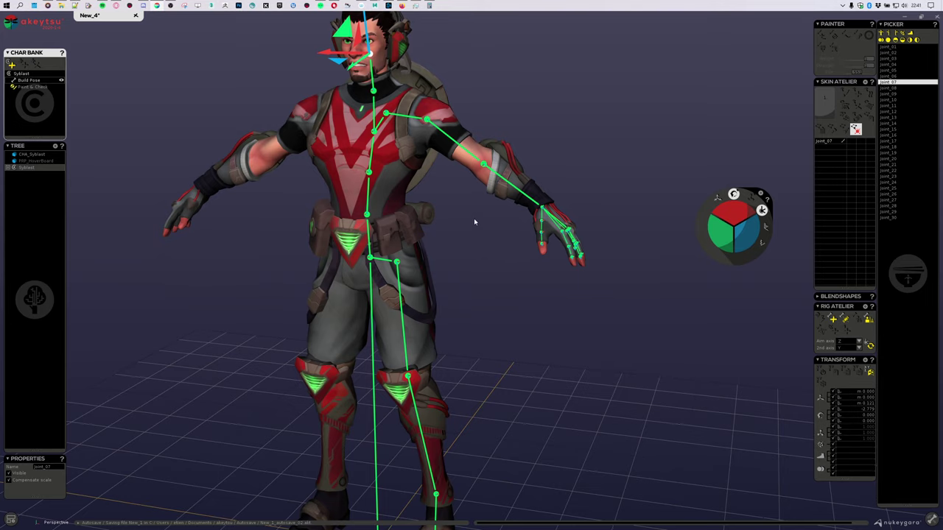
middle_drag(520, 90, 435, 253)
scroll(545, 254, up, 4)
scroll(435, 253, up, 4)
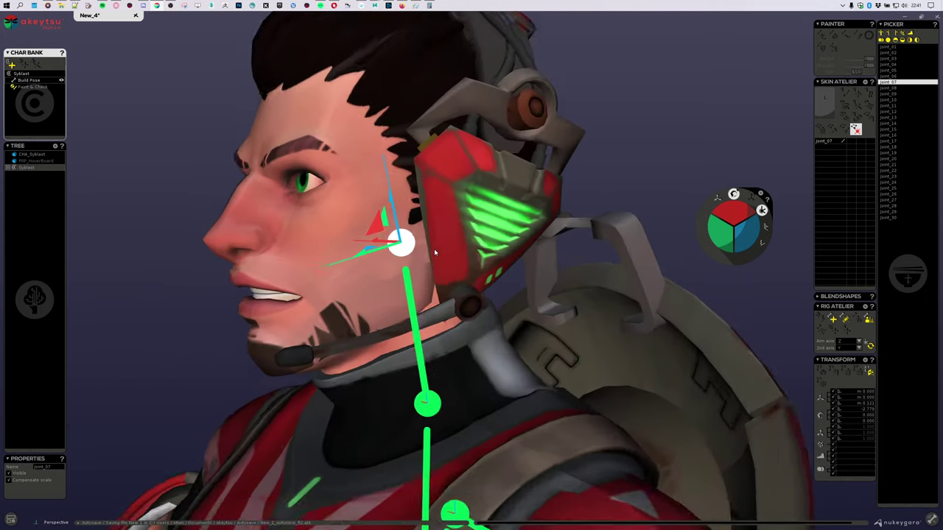
scroll(434, 252, up, 1)
middle_drag(489, 274, 455, 222)
scroll(507, 235, down, 3)
scroll(524, 302, up, 5)
middle_drag(606, 294, 607, 288)
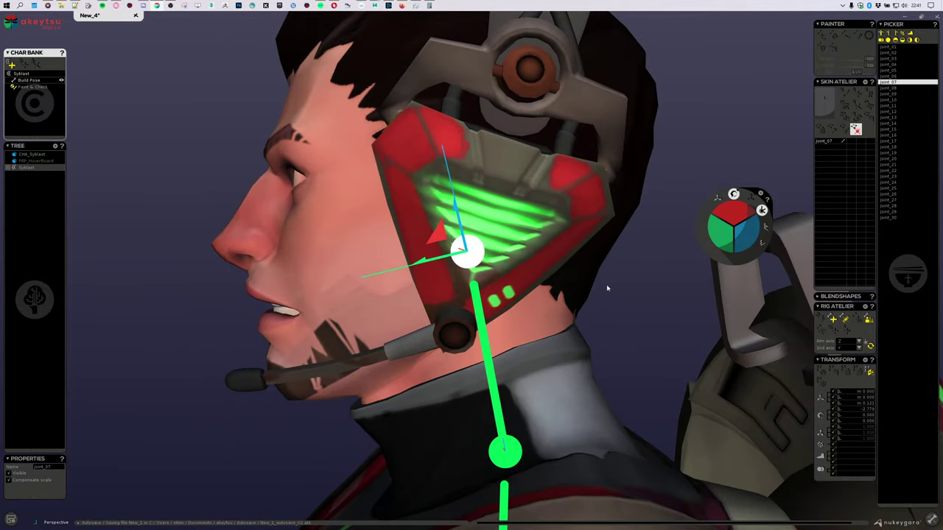
Add a child joint to the head joint, placed on the character's left eye.
click(832, 318)
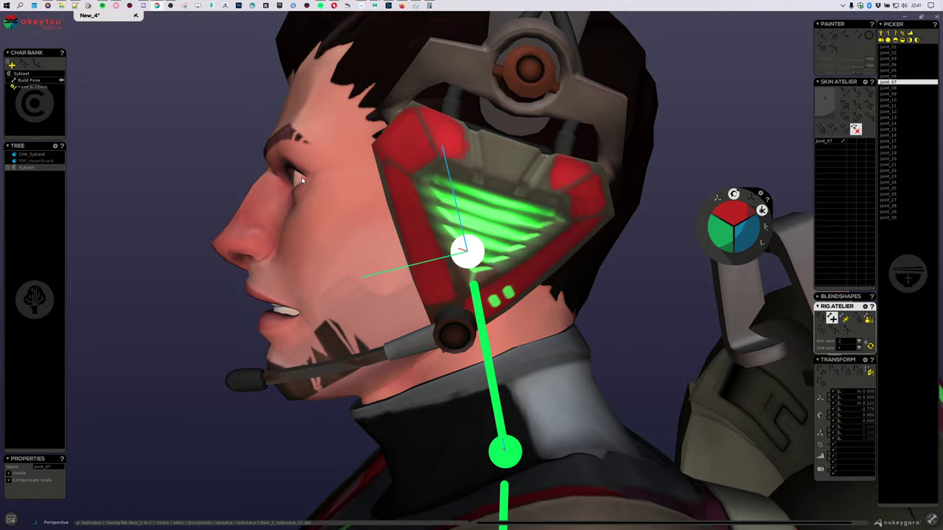
middle_drag(301, 177, 545, 175)
click(542, 177)
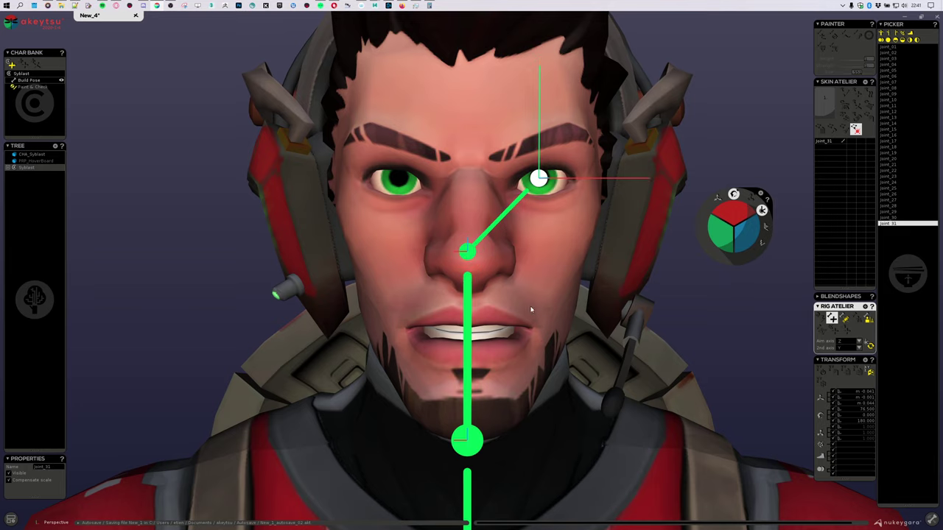
alt+middle_drag(540, 237, 504, 301)
alt+right_drag(504, 301, 473, 123)
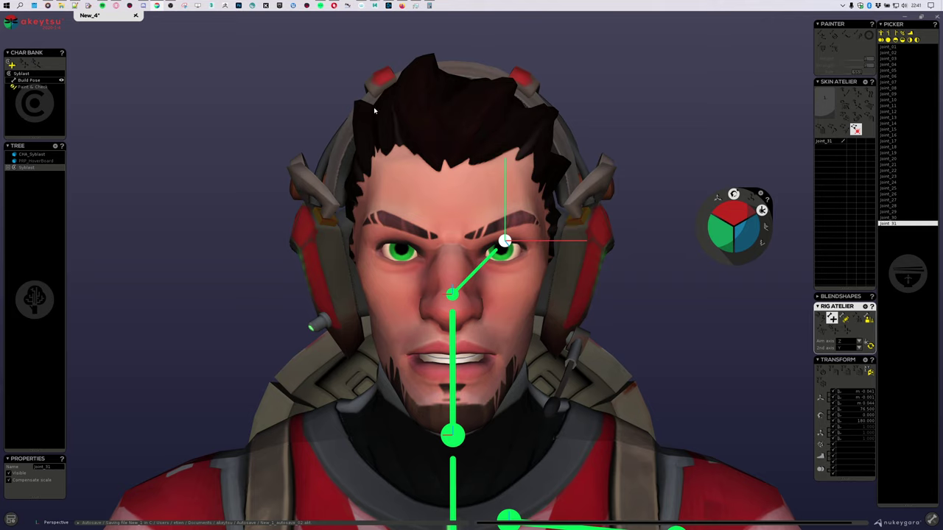
Continue the joint chain from the left-eye joint with one joint between the brows and one at nose height, and finish joint creation.
click(454, 234)
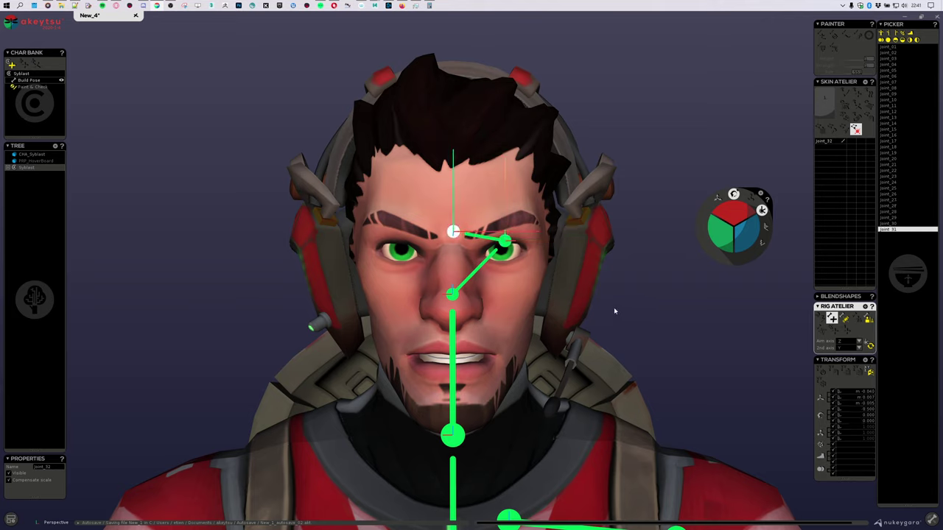
click(452, 301)
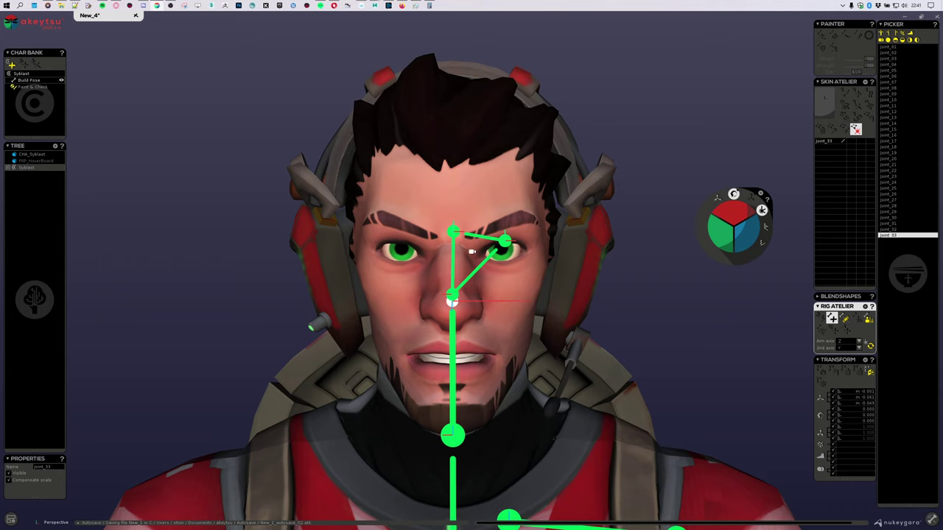
middle_drag(537, 330, 472, 259)
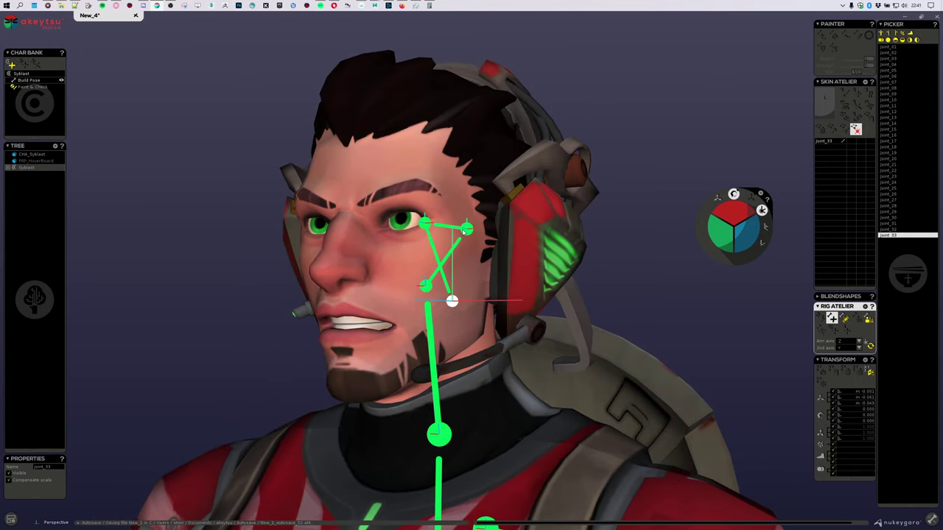
key(Escape)
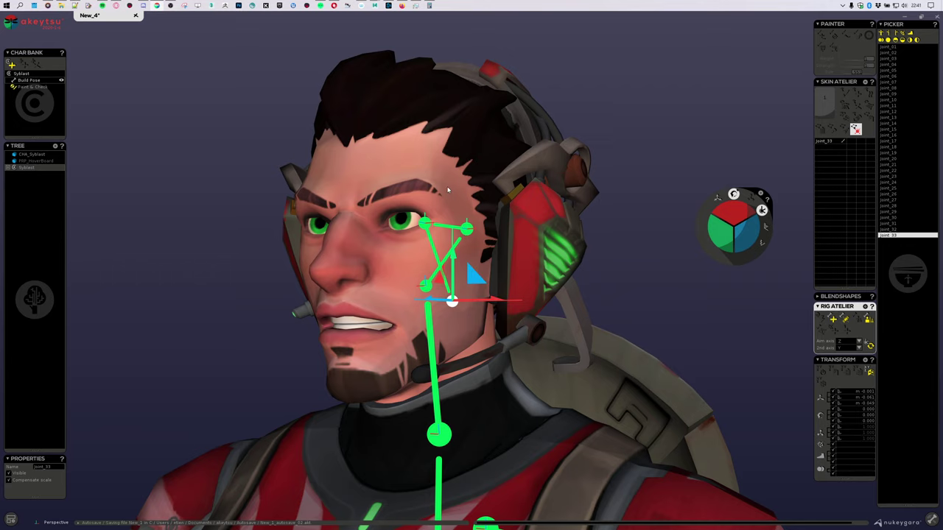
Try to set the X position of the between-the-brows joint to 0.
click(422, 223)
middle_drag(478, 281, 508, 249)
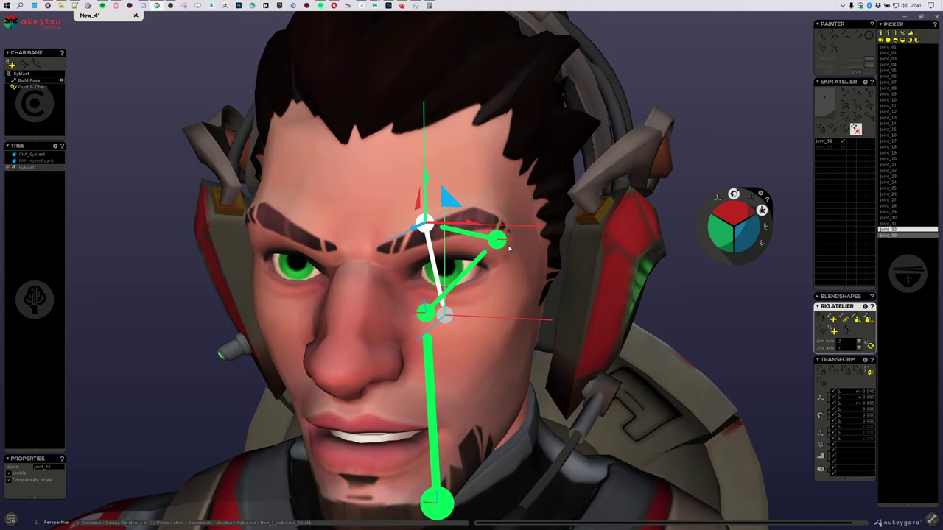
middle_drag(519, 289, 490, 251)
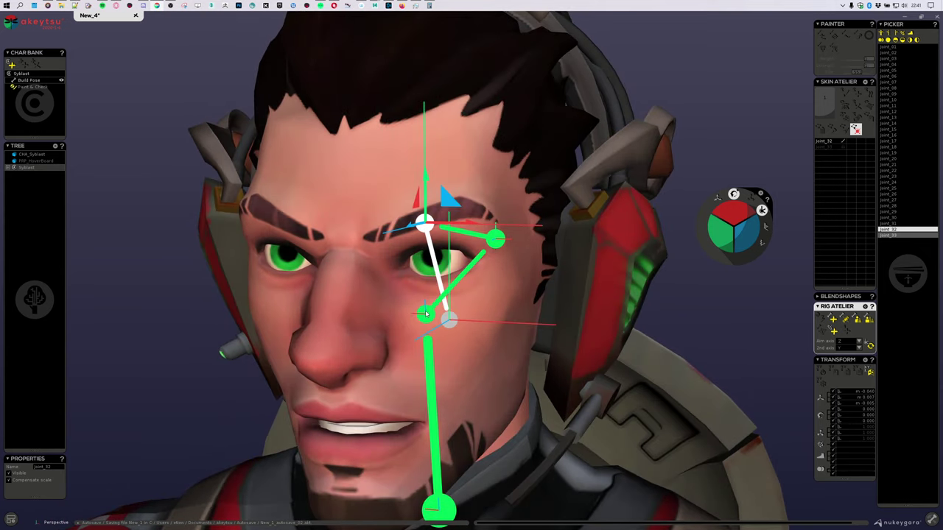
middle_drag(425, 315, 446, 303)
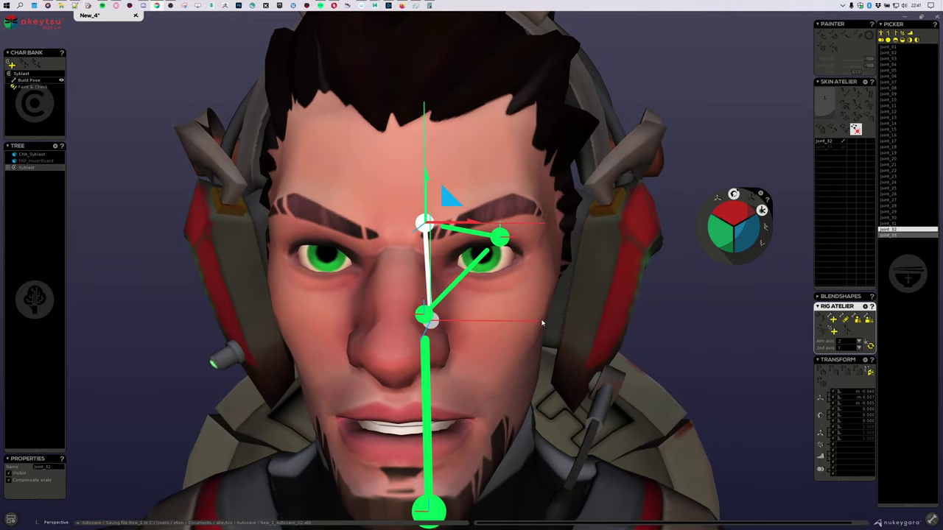
double_click(857, 391)
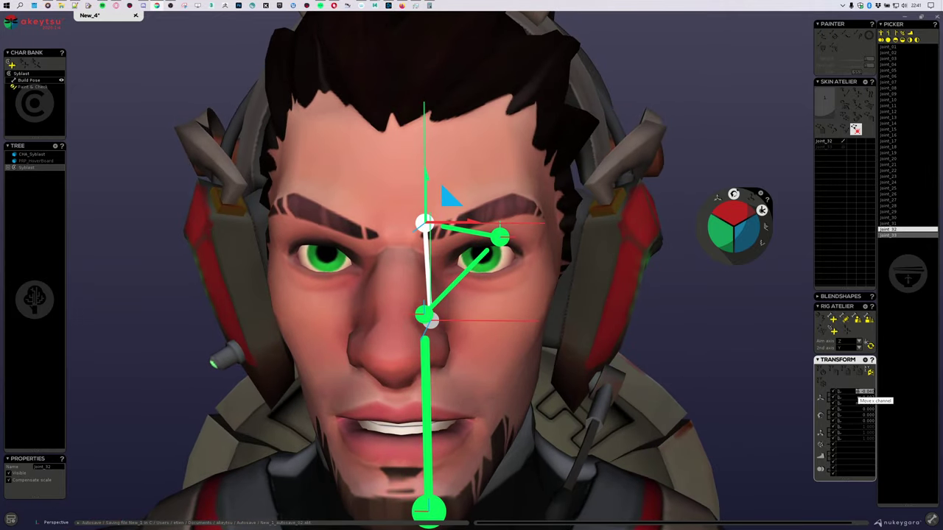
text(0)
key(Return)
key(ctrl+z)
Parent the eye joint and the two other new facial joints directly to the head joint.
middle_drag(547, 368, 433, 247)
click(497, 245)
middle_drag(514, 266, 442, 313)
click(439, 313)
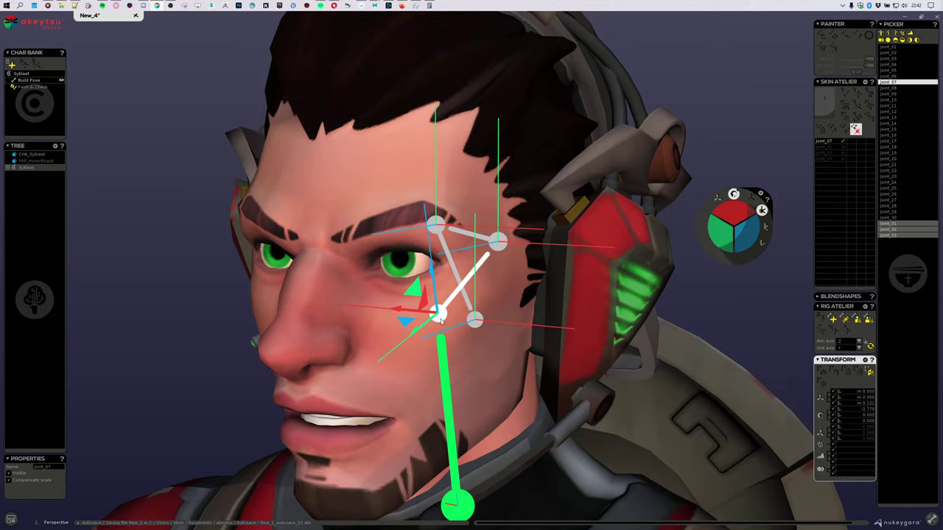
click(859, 322)
mouse_move(527, 315)
alt+mouse_down()
mouse_move(557, 328)
mouse_move(541, 325)
alt+mouse_up()
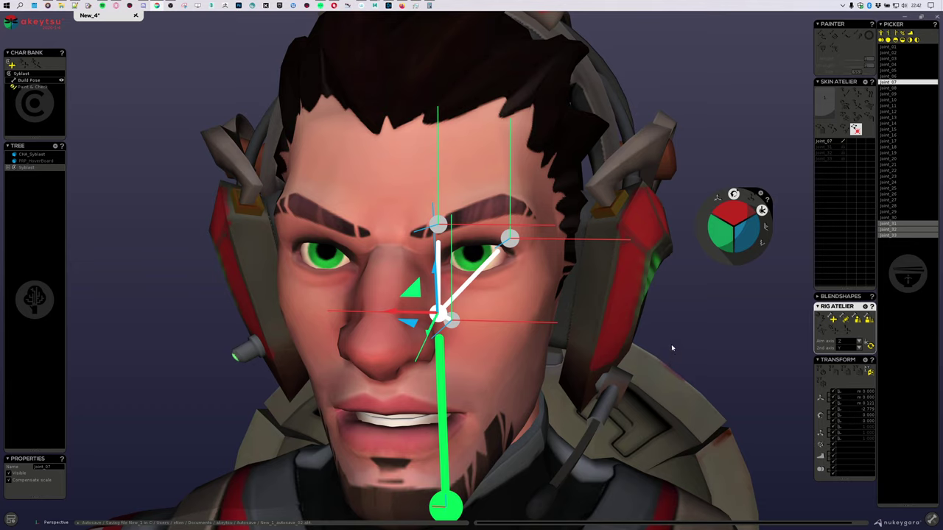
Move the eye joint forward from inside the head to the character's left eye.
click(510, 238)
middle_drag(551, 374, 462, 366)
drag(509, 237, 353, 238)
middle_drag(354, 238, 491, 315)
Set the X position of the upper and lower midline facial joints to 0.
click(396, 225)
middle_drag(396, 224, 555, 294)
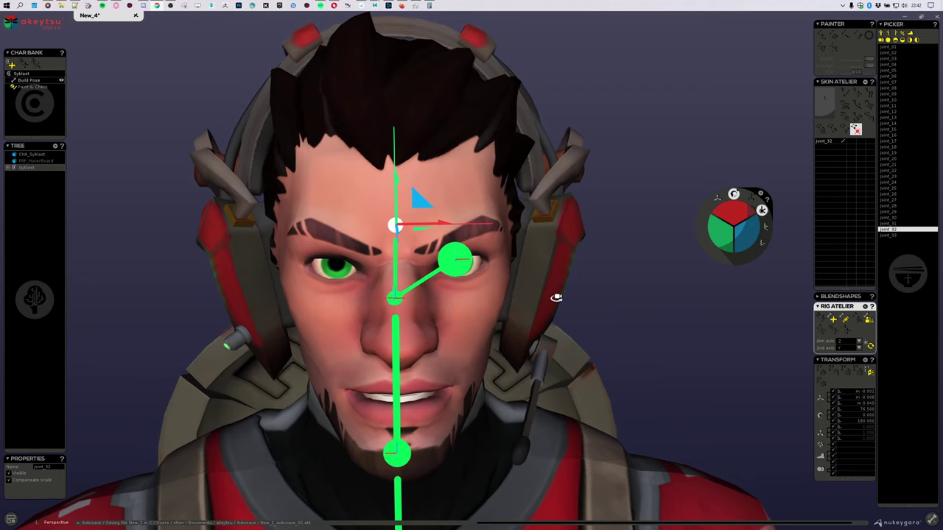
click(351, 298)
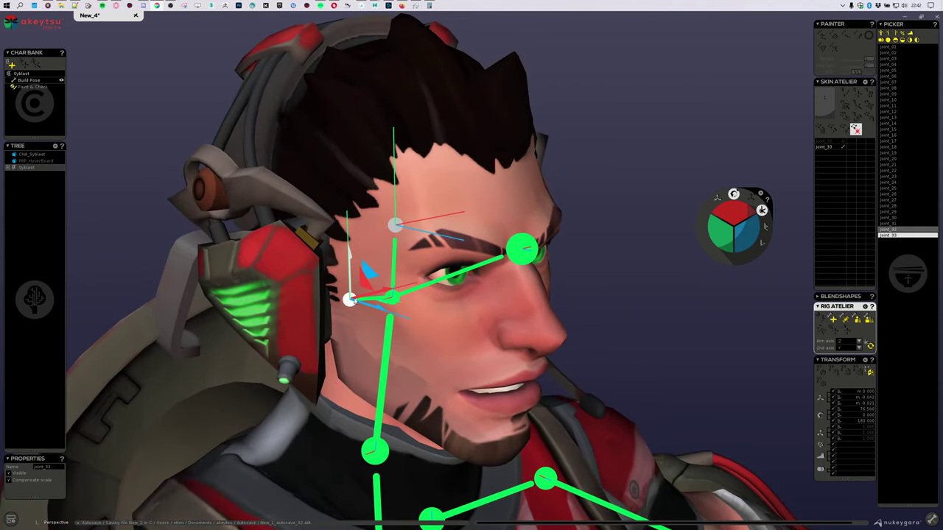
middle_drag(653, 298, 598, 290)
click(865, 392)
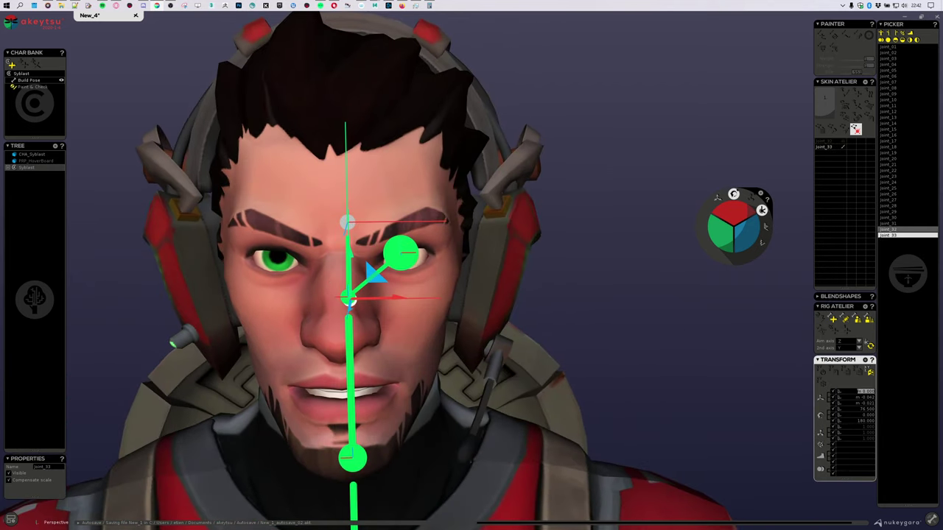
text(0)
key(Return)
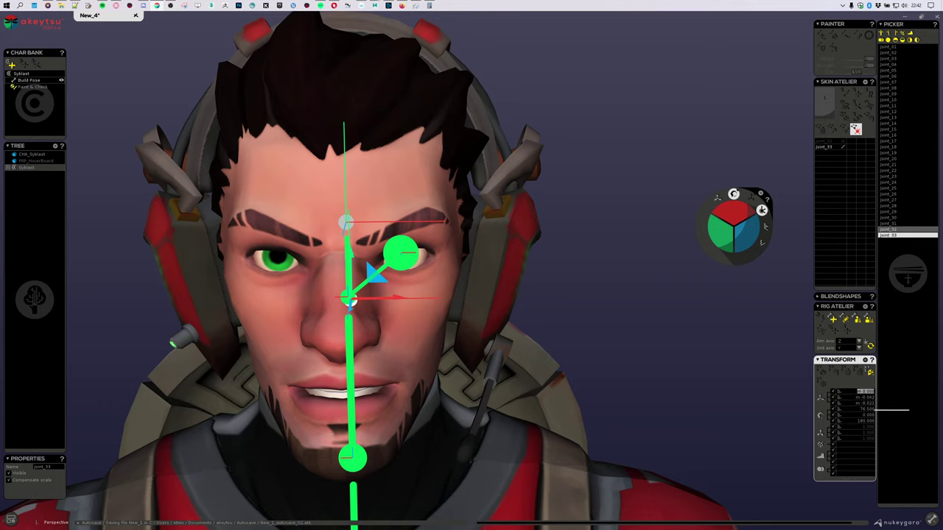
Move the lower midline facial joint forward and up from the back of the head in a side view.
alt+drag(679, 331, 629, 344)
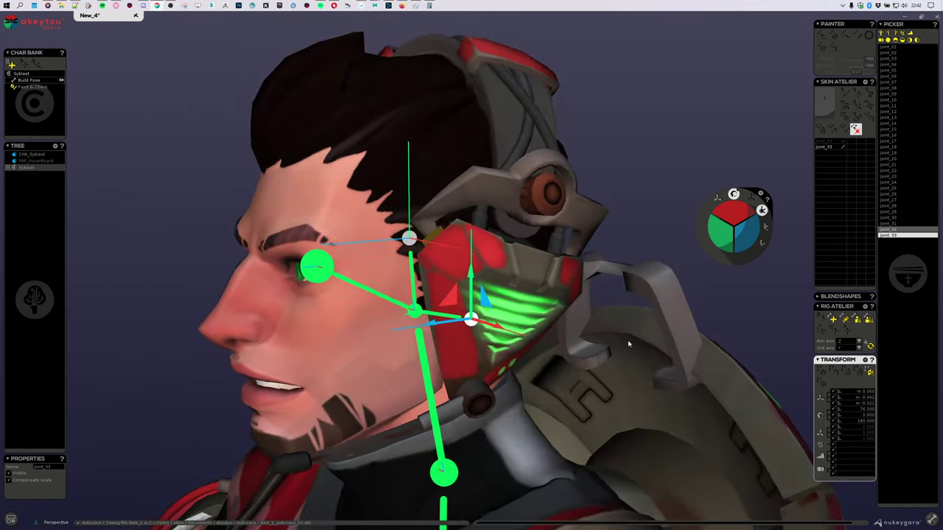
scroll(629, 344, up, 2)
alt+drag(616, 381, 656, 390)
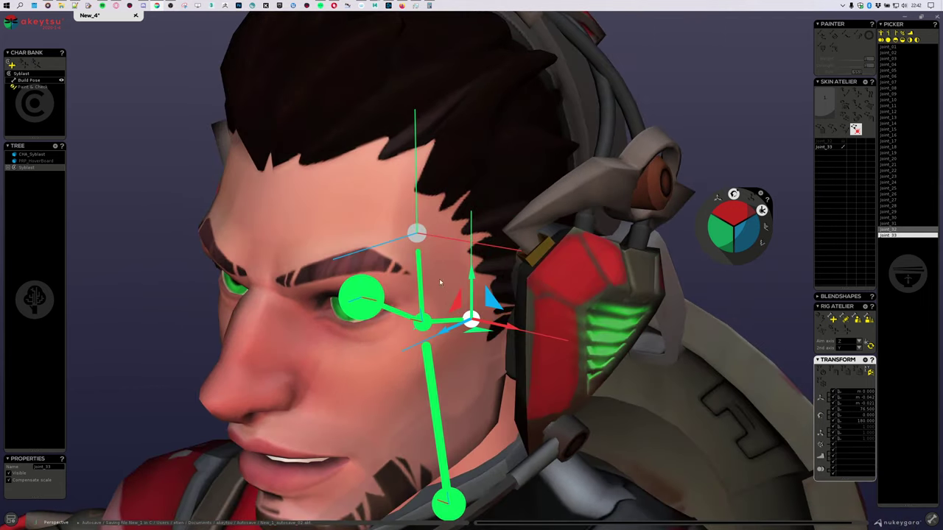
click(416, 235)
click(467, 321)
alt+drag(578, 334, 524, 341)
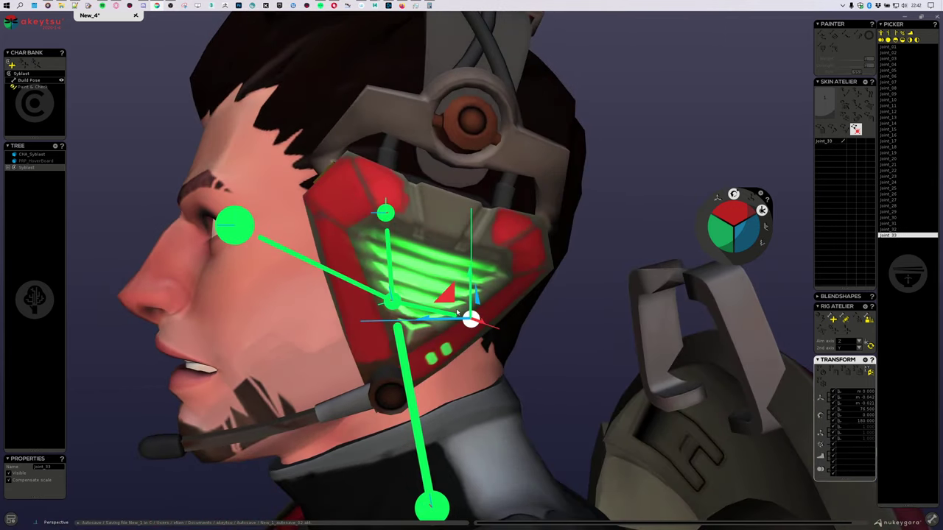
drag(451, 295, 342, 243)
scroll(332, 318, down, 2)
alt+drag(331, 317, 553, 312)
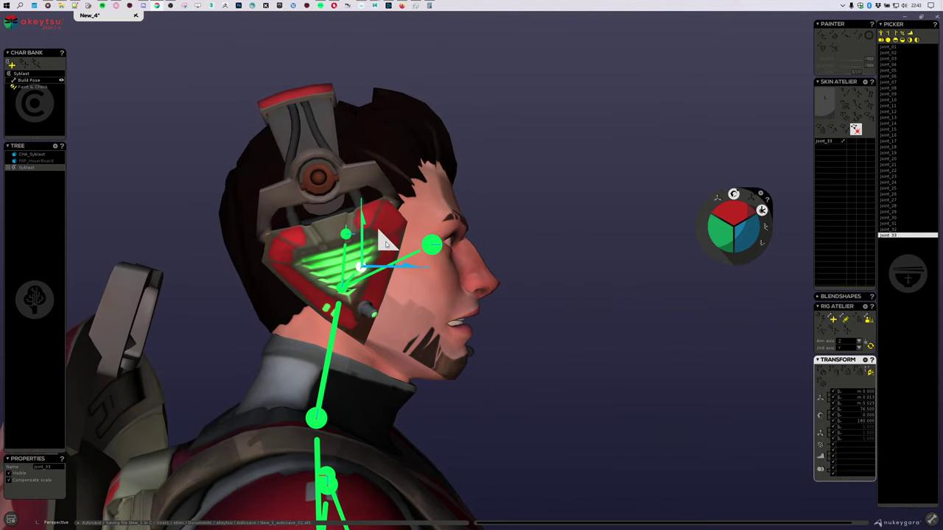
Fine-tune the lower facial joint's position near the jaw hinge and rotate it about X to 97.2°, aiming forward and down.
drag(385, 238, 400, 248)
mouse_move(739, 220)
mouse_down()
mouse_move(738, 229)
mouse_move(732, 214)
mouse_up()
drag(405, 265, 402, 266)
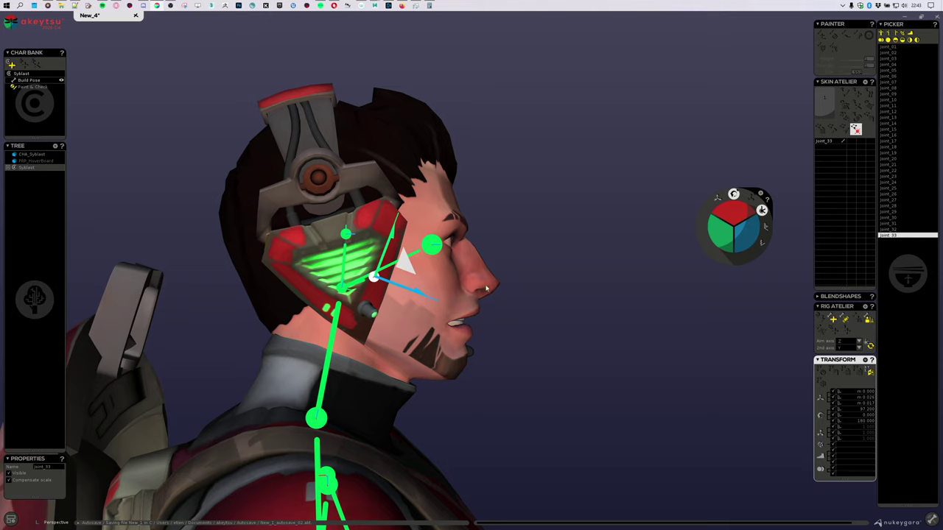
alt+drag(486, 288, 347, 330)
Rotate the upper midline facial joint about X to about 64° and shift it slightly along its forward axis.
middle_drag(462, 316, 680, 248)
click(417, 215)
mouse_move(742, 215)
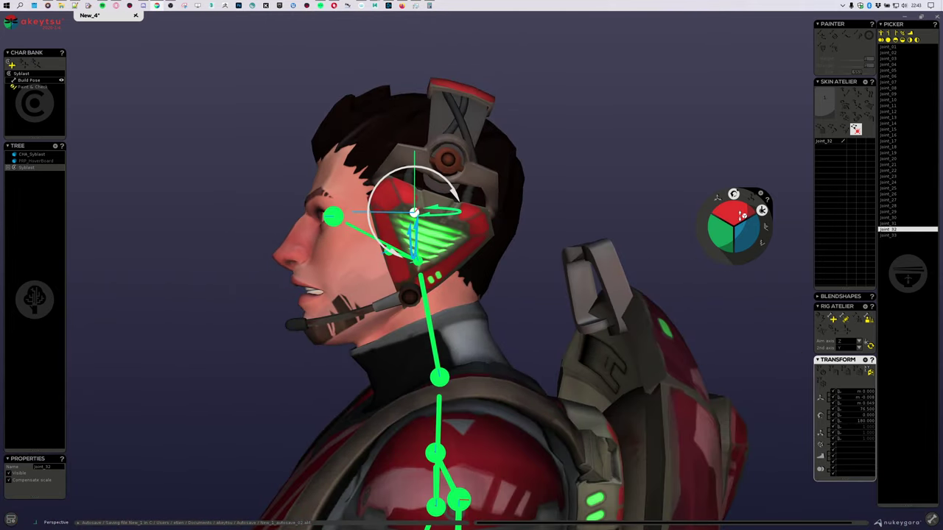
drag(742, 215, 743, 220)
scroll(608, 270, down, 4)
middle_drag(608, 270, 587, 268)
scroll(587, 268, down, 4)
drag(375, 206, 378, 207)
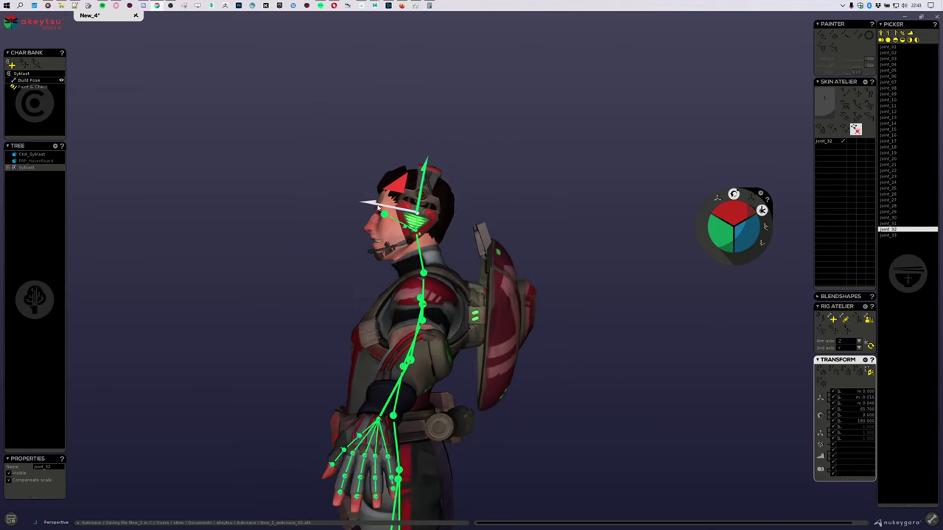
click(378, 208)
mouse_move(737, 206)
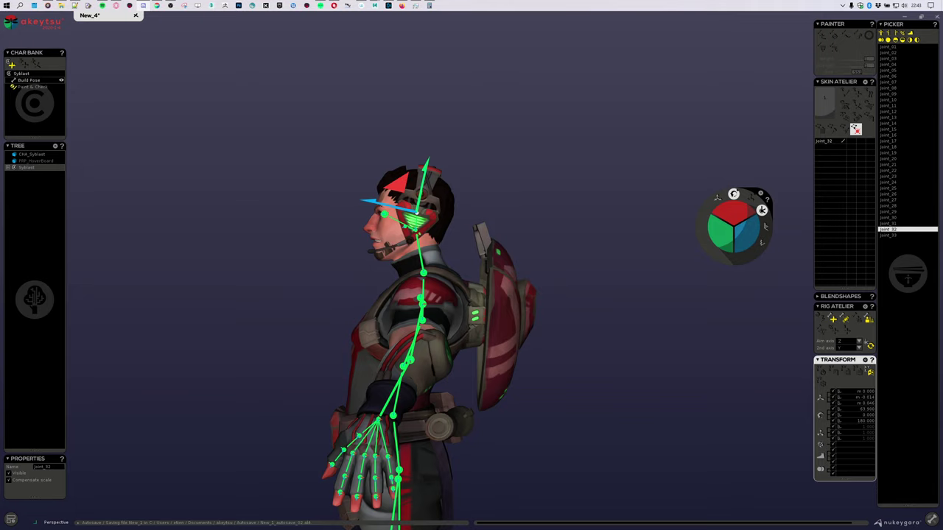
Examine the skeleton's head, spine and arm joints from the side, the front and a three-quarter view.
alt+middle_drag(572, 270, 582, 323)
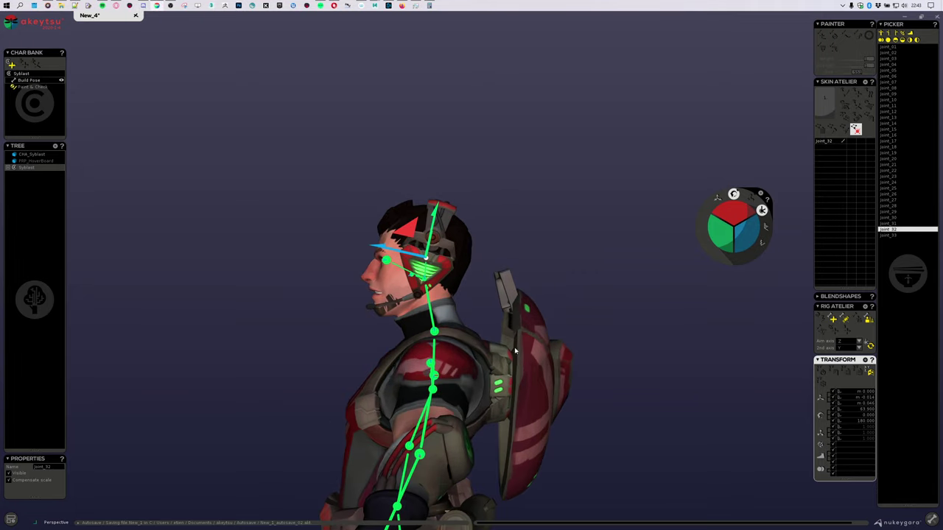
scroll(486, 351, up, 4)
alt+drag(313, 369, 453, 375)
scroll(606, 374, down, 3)
alt+middle_drag(605, 374, 571, 249)
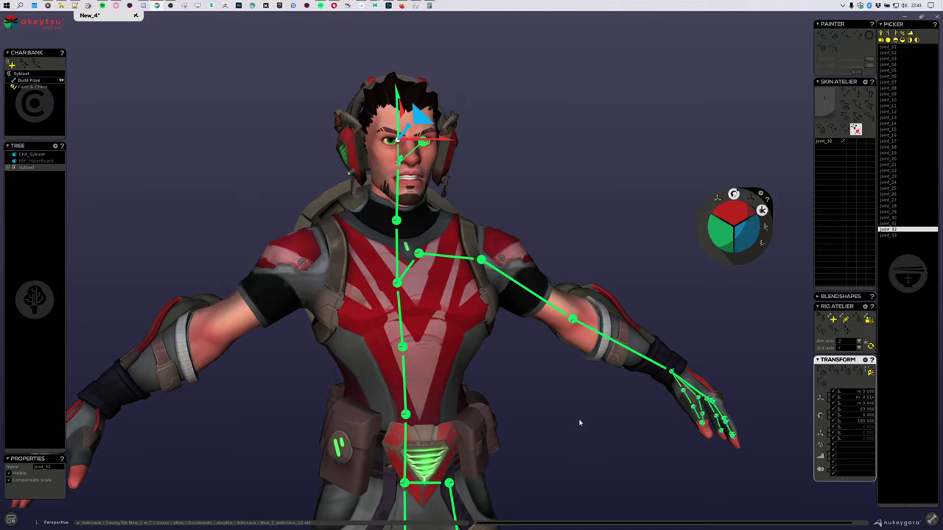
middle_drag(579, 421, 480, 230)
alt+drag(531, 316, 473, 278)
alt+middle_drag(473, 279, 508, 405)
scroll(545, 331, up, 4)
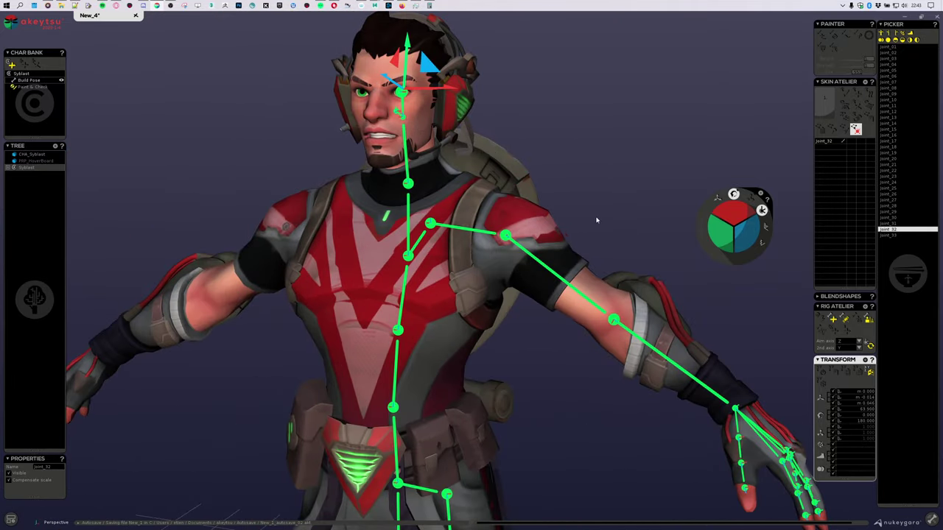
alt+drag(596, 219, 403, 273)
Add a child joint to the upper chest joint, placed in empty space behind the character's backpack in side view.
click(413, 255)
middle_drag(413, 255, 681, 319)
middle_drag(419, 305, 463, 317)
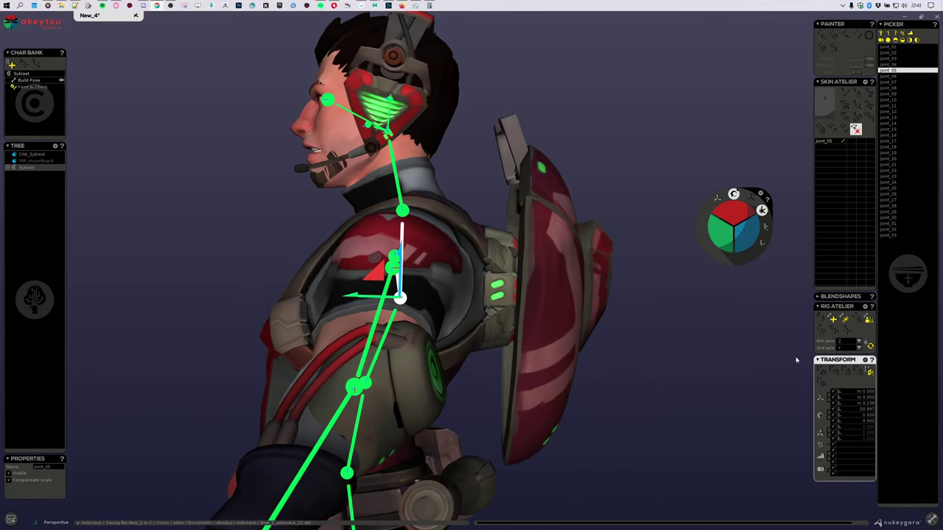
click(832, 318)
scroll(641, 326, down, 3)
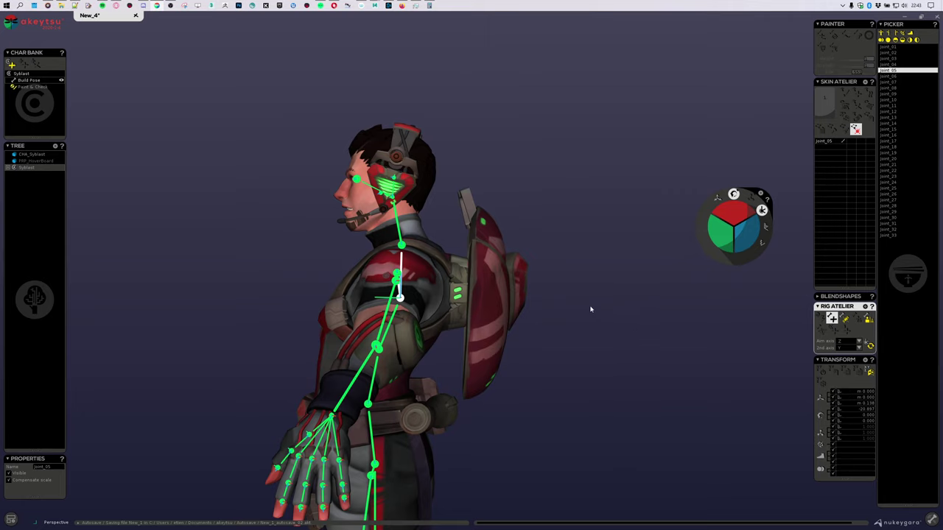
click(594, 249)
drag(593, 249, 591, 288)
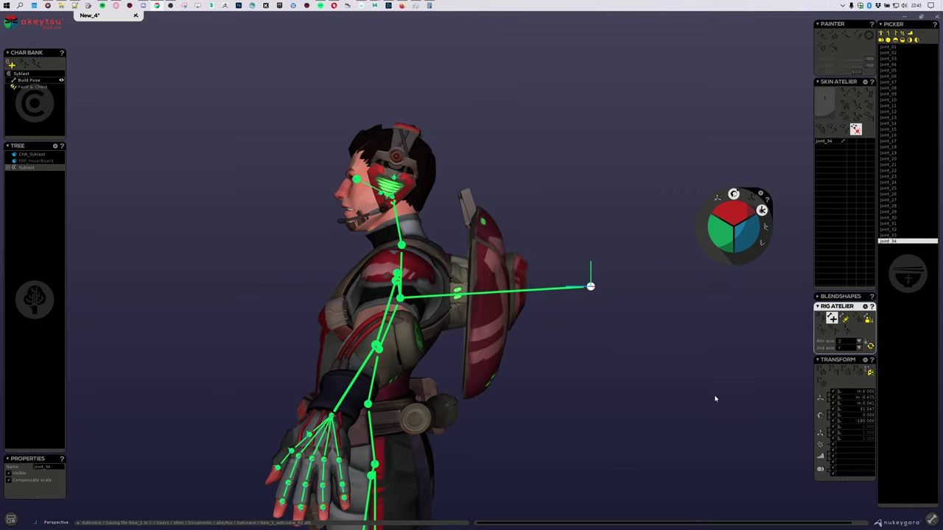
key(Escape)
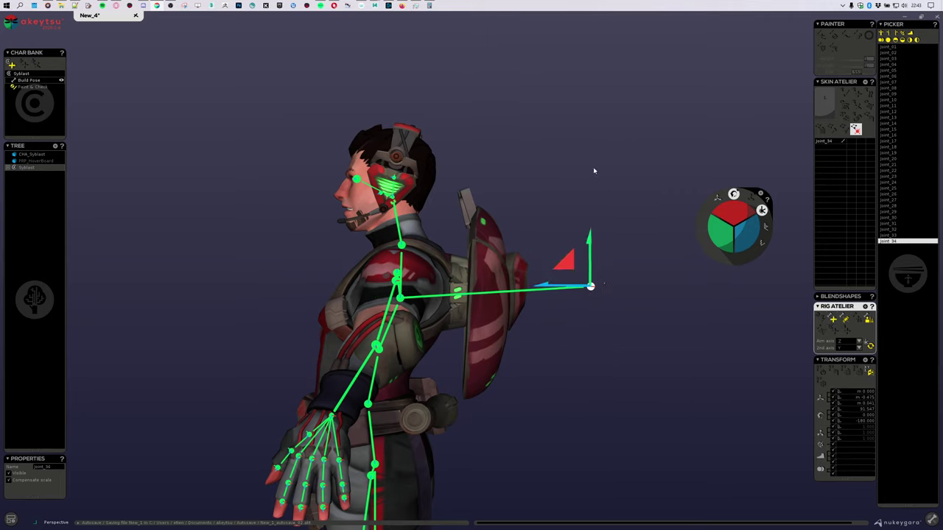
Extend the chain from the joint behind the back with seven more joints placed freehand in a loop in side view.
right_drag(593, 171, 534, 376)
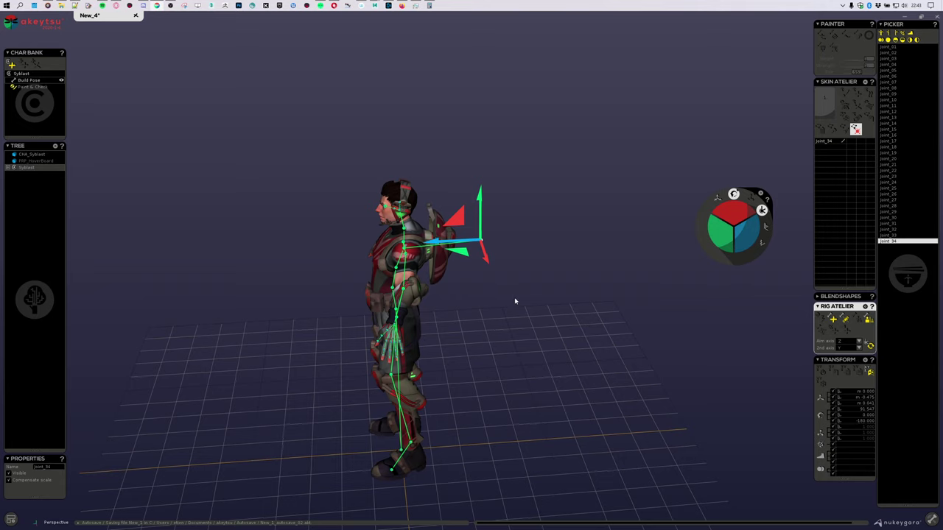
right_drag(579, 355, 575, 306)
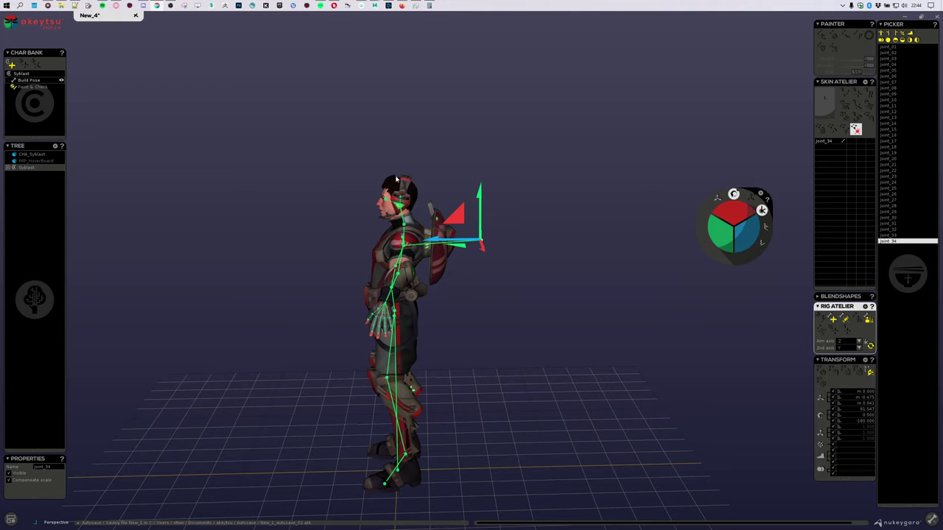
mouse_move(556, 317)
middle_down()
mouse_move(480, 309)
mouse_move(555, 311)
middle_up()
click(831, 319)
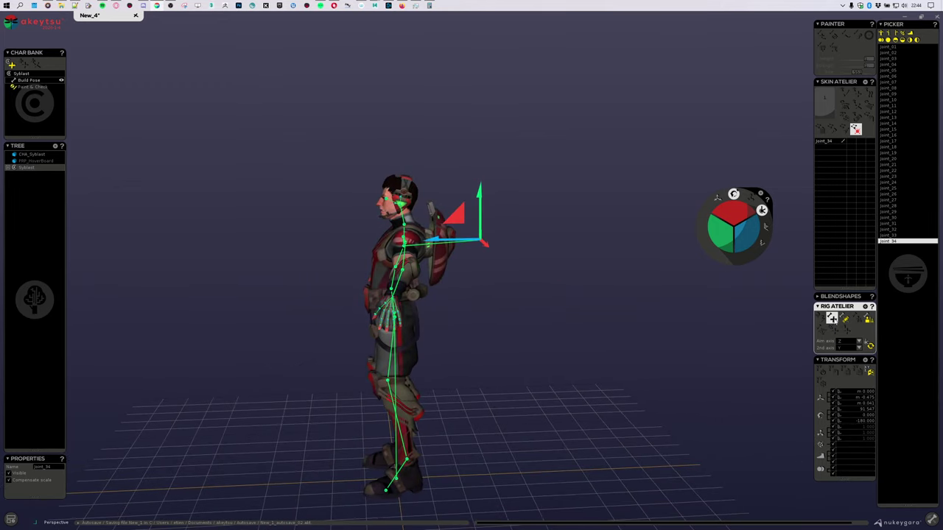
click(604, 259)
click(591, 382)
click(536, 395)
click(499, 320)
click(568, 275)
click(594, 295)
click(582, 338)
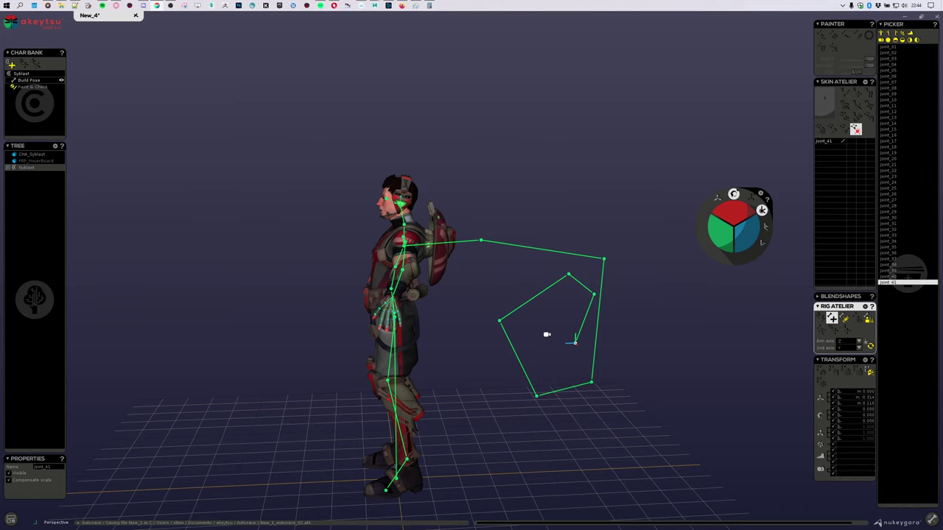
Continue the same chain from a front view with six more joints placed in an arc beside the character.
middle_drag(474, 286, 554, 305)
middle_drag(679, 391, 393, 196)
mouse_move(482, 388)
middle_down()
mouse_move(560, 417)
mouse_move(656, 416)
mouse_move(725, 394)
mouse_move(574, 410)
mouse_move(491, 381)
mouse_move(476, 403)
middle_up()
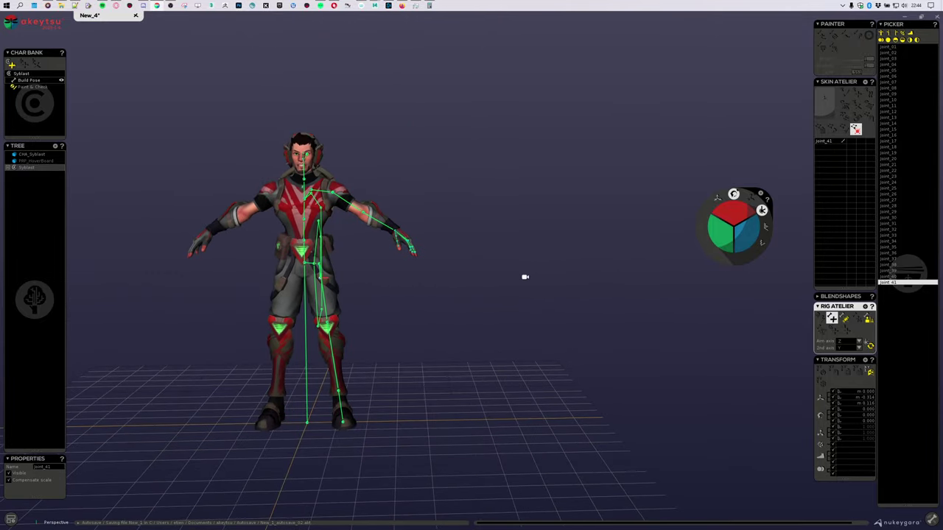
middle_drag(525, 276, 490, 294)
click(463, 288)
click(508, 233)
click(597, 193)
click(648, 251)
click(642, 328)
click(582, 346)
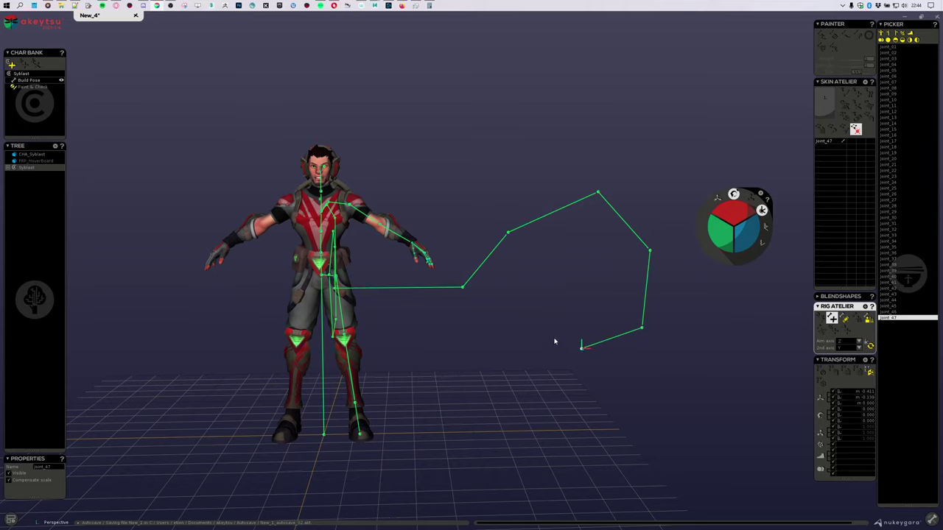
Extend the chain from the front view with five more joints curling inward beside the character.
click(551, 318)
click(578, 272)
click(609, 277)
click(600, 310)
click(587, 309)
Continue the chain from a top view with nine more joints placed in a spiral in front of the character.
mouse_move(498, 300)
middle_down()
mouse_move(631, 409)
mouse_move(463, 305)
mouse_move(458, 314)
mouse_move(497, 291)
middle_up()
click(466, 279)
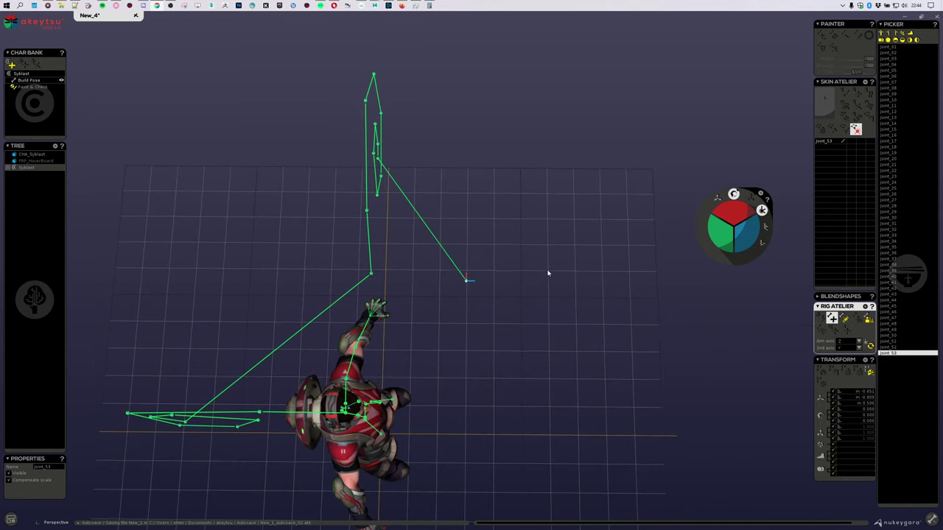
click(554, 274)
click(578, 362)
click(522, 418)
click(440, 374)
click(466, 324)
click(520, 324)
click(522, 357)
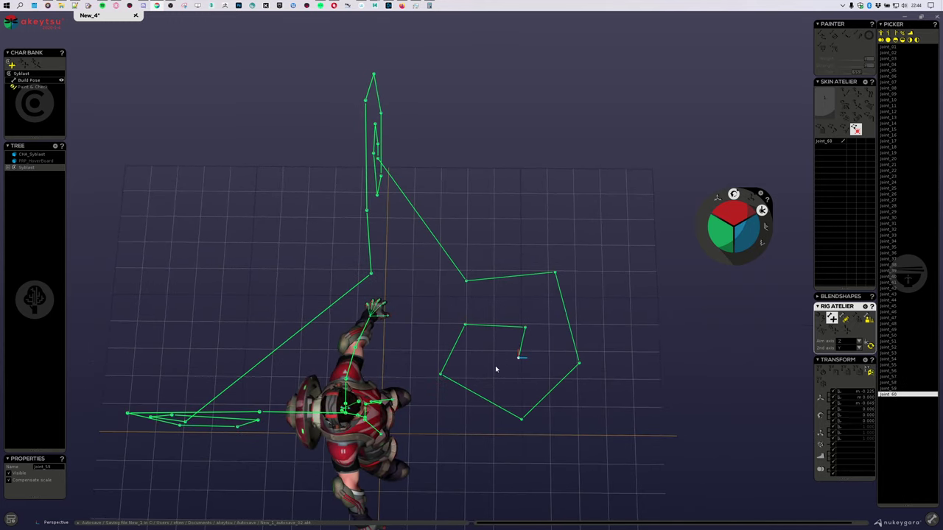
click(484, 358)
Undo the freehand-placed joints back to the first joint behind the backpack and leave joint creation.
middle_drag(602, 375, 625, 343)
key(ctrl+z)
key(ctrl+z)
key(ctrl+z)
key(ctrl+z)
key(ctrl+z)
key(ctrl+z)
key(ctrl+z)
key(ctrl+z)
key(ctrl+z)
key(ctrl+z)
key(ctrl+z)
key(ctrl+z)
key(ctrl+z)
key(ctrl+z)
key(ctrl+z)
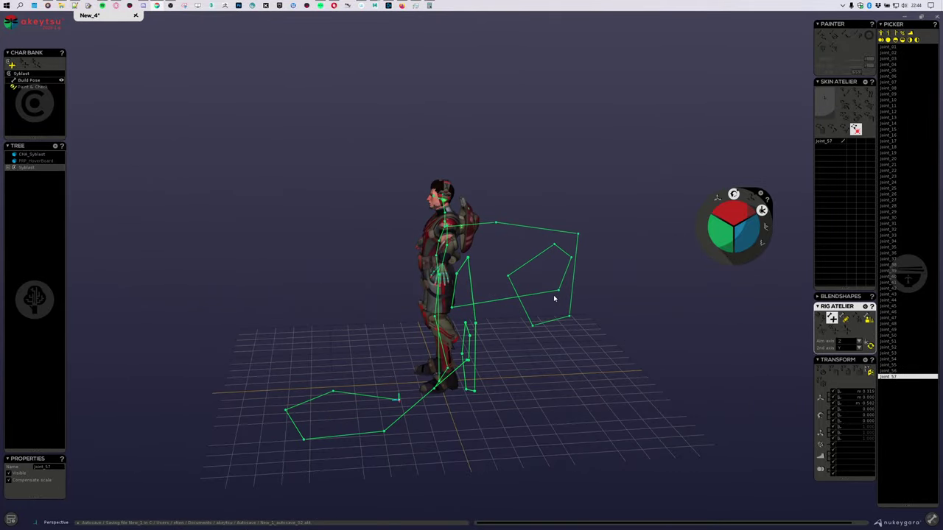
key(ctrl+z)
key(ctrl+z)
key(ctrl+z)
key(ctrl+z)
key(ctrl+z)
key(ctrl+z)
key(ctrl+z)
key(ctrl+z)
key(ctrl+z)
key(ctrl+z)
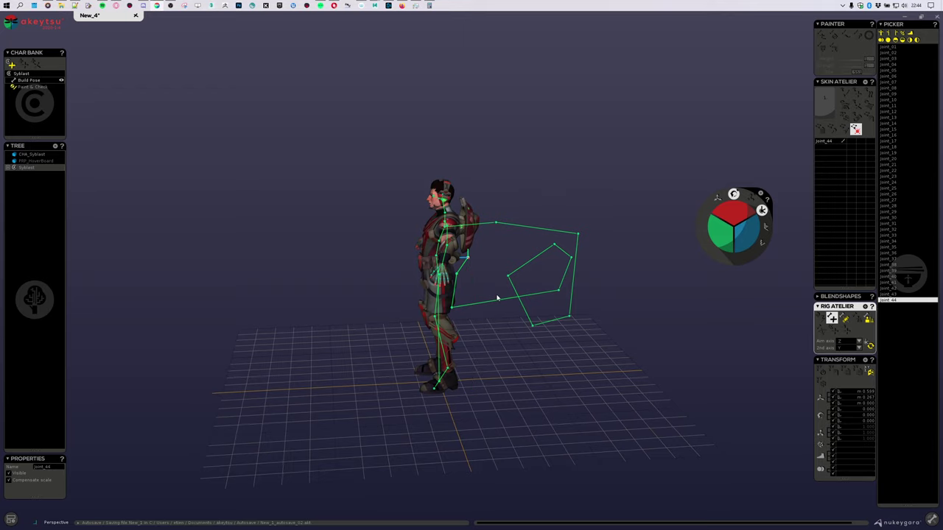
key(ctrl+z)
key(ctrl+z)
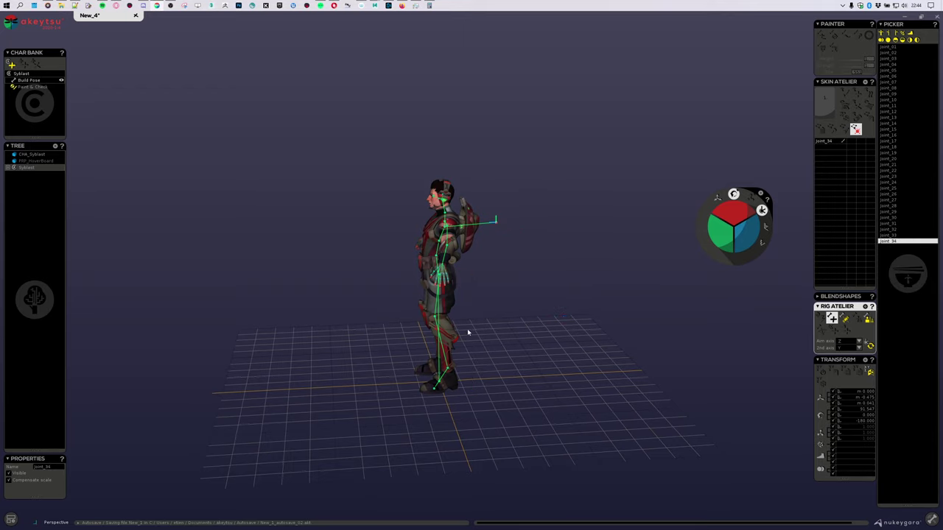
key(Escape)
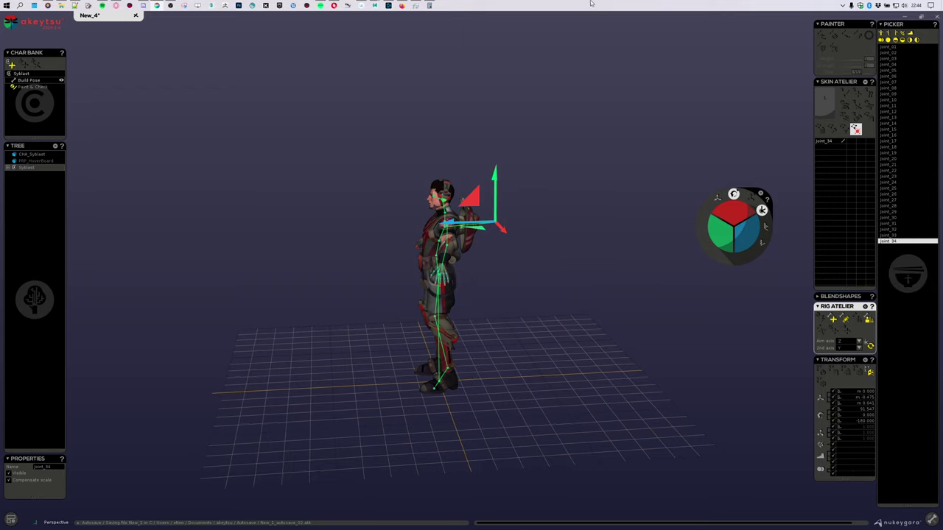
Move the joint behind the character's back forward into the backpack, at upper chest height.
alt+right_drag(495, 221, 937, 323)
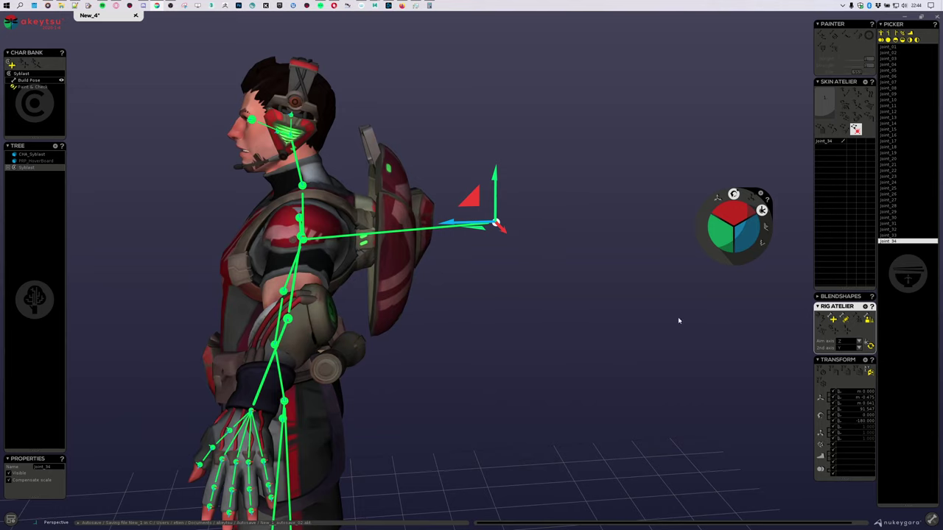
alt+drag(678, 320, 496, 202)
scroll(469, 304, up, 4)
alt+drag(469, 304, 462, 337)
drag(476, 200, 303, 214)
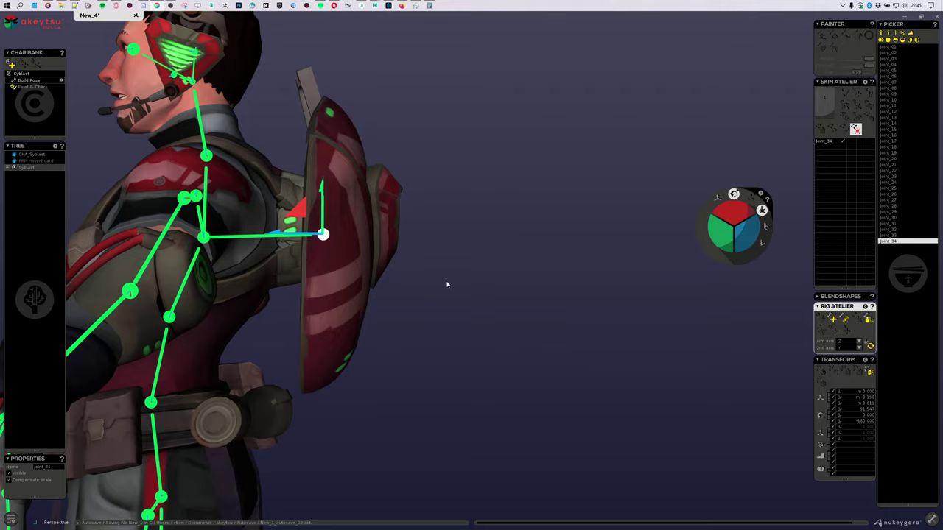
alt+drag(446, 284, 486, 302)
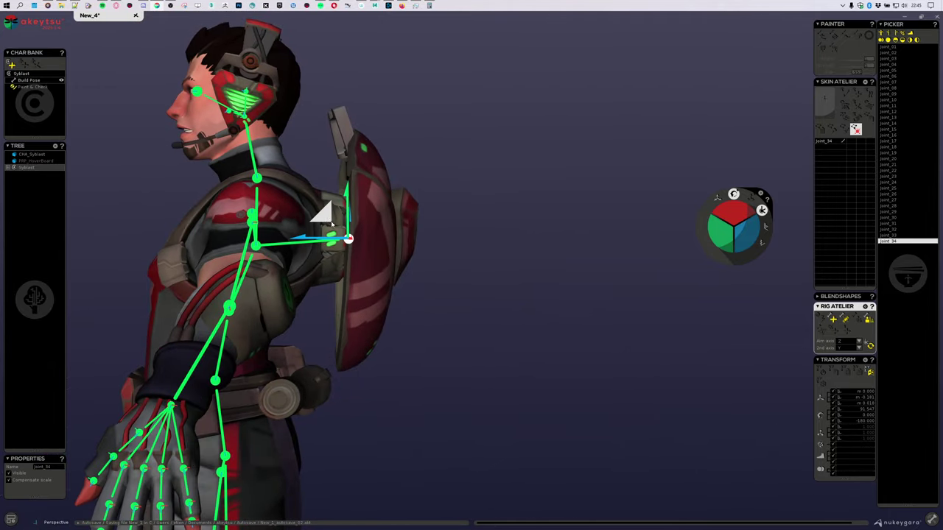
Rotate the backpack joint slightly about its X axis.
scroll(447, 303, down, 10)
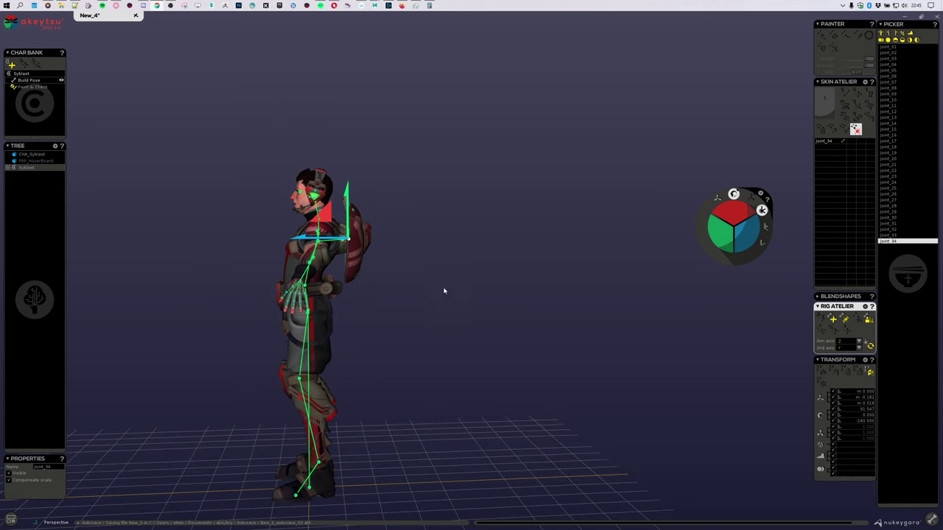
click(733, 225)
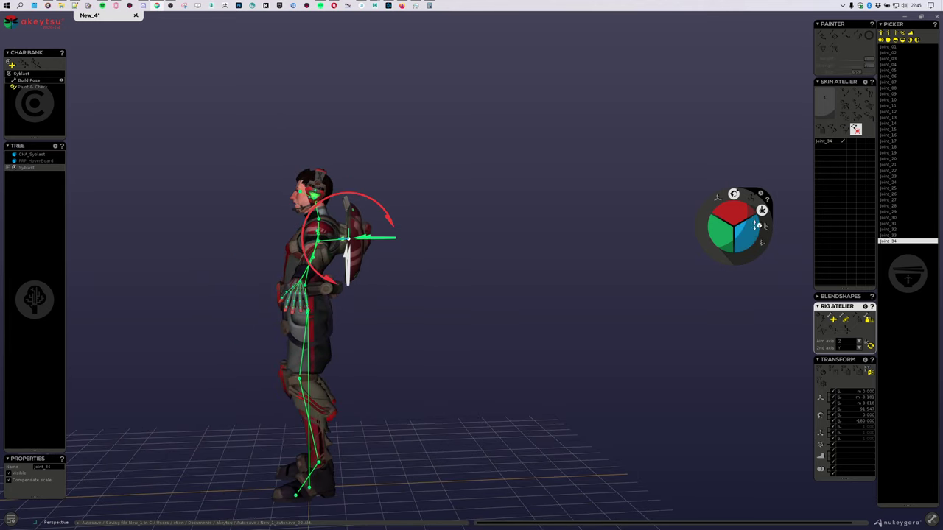
drag(736, 212, 738, 215)
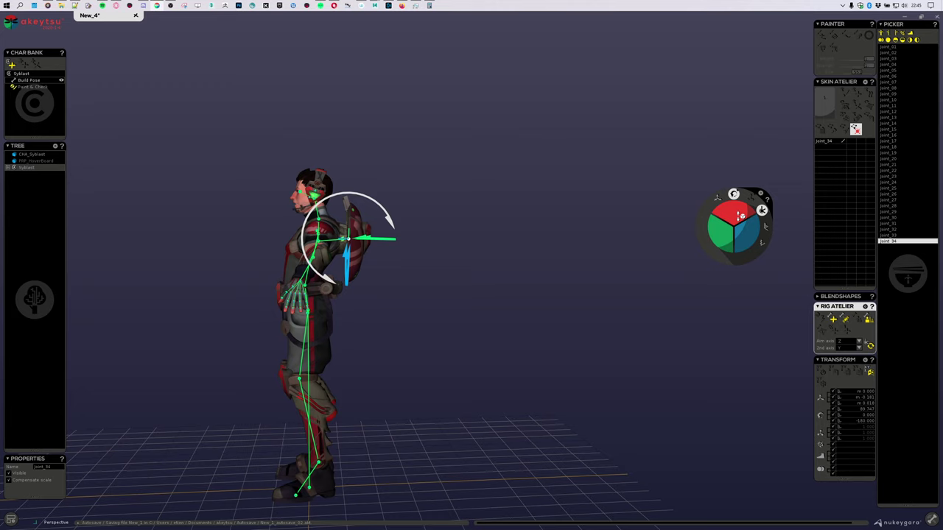
click(736, 213)
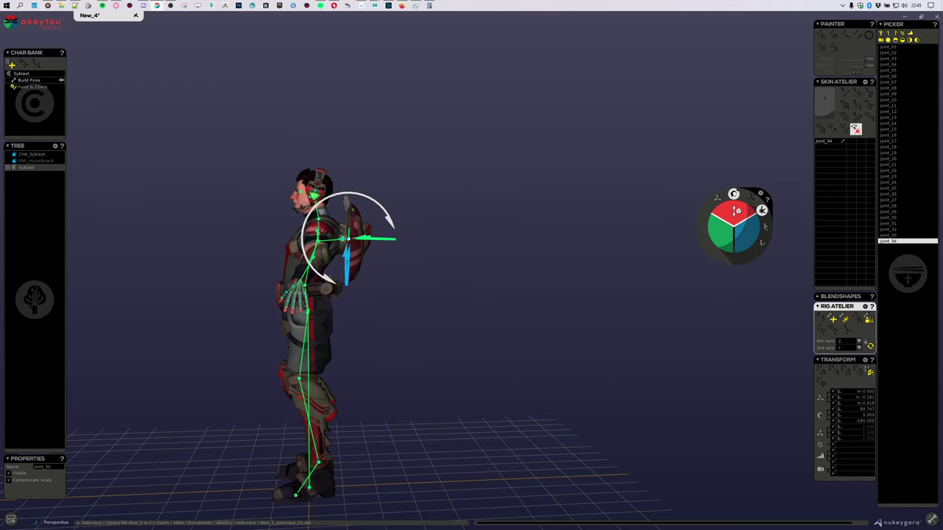
drag(736, 212, 736, 211)
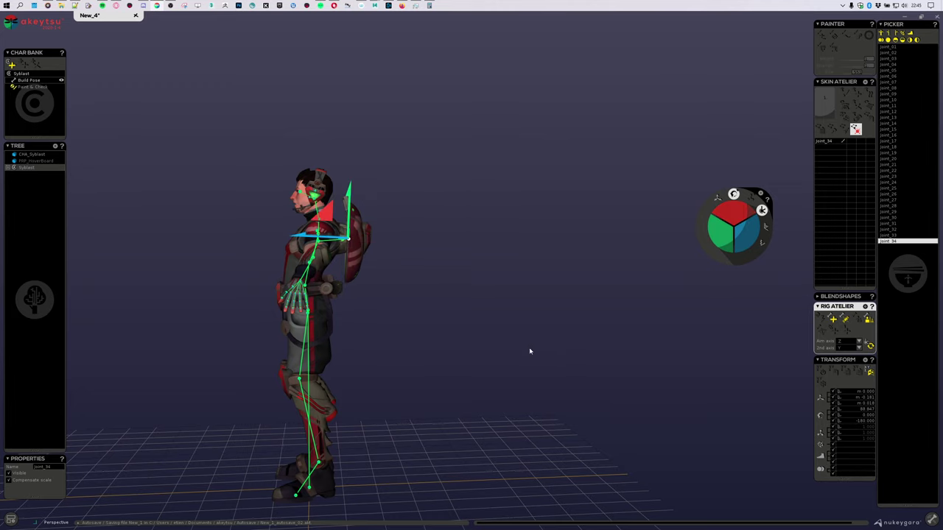
Add a child joint to the lower spine joint at waist height, placed at the front belt buckle in side view.
alt+drag(529, 352, 437, 330)
scroll(502, 330, down, 3)
alt+middle_drag(437, 331, 504, 338)
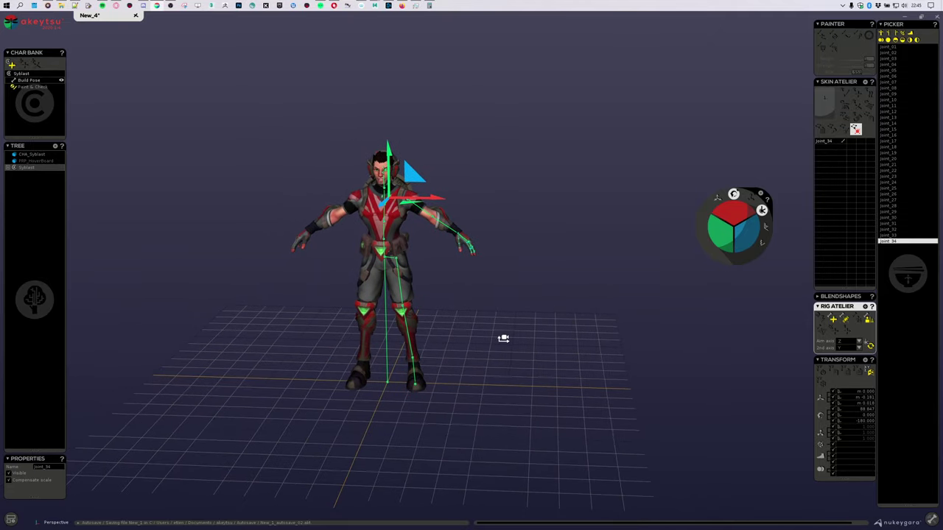
alt+right_drag(504, 339, 528, 294)
alt+middle_drag(524, 417, 589, 322)
click(370, 247)
click(432, 264)
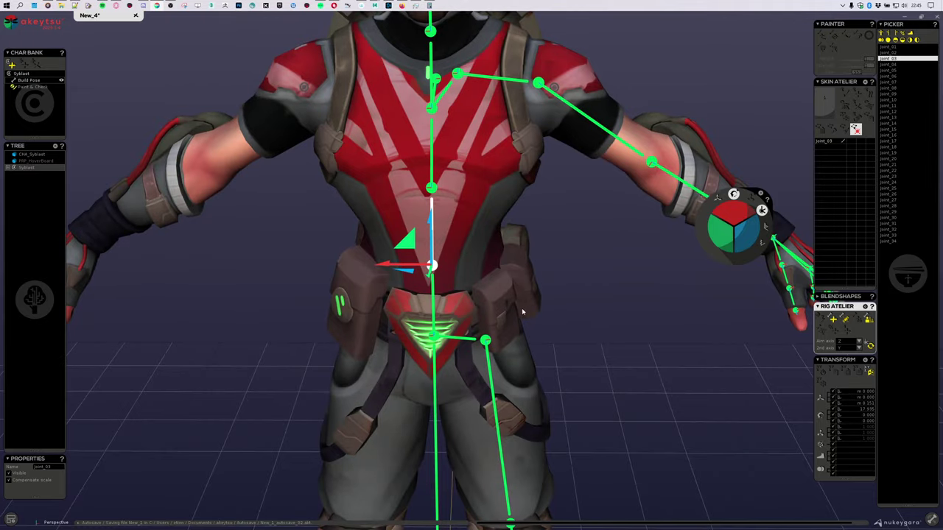
middle_drag(522, 313, 556, 280)
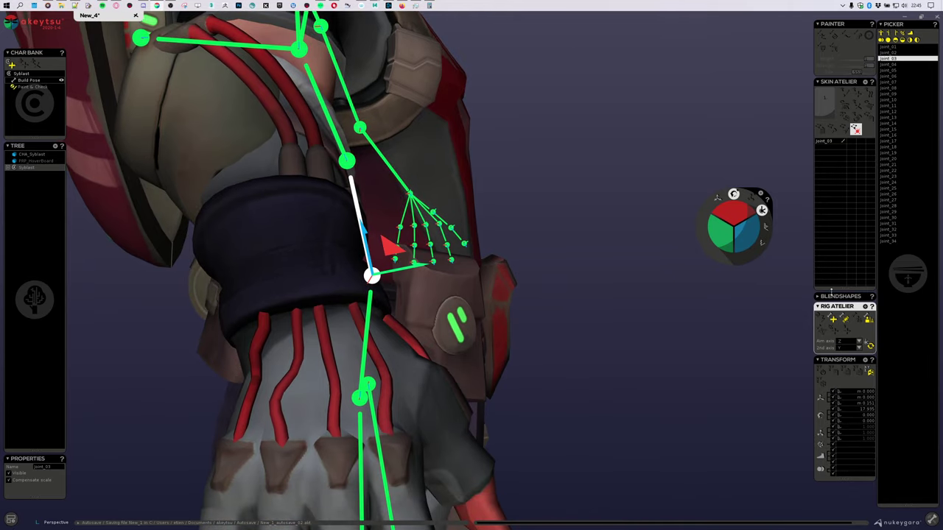
click(831, 318)
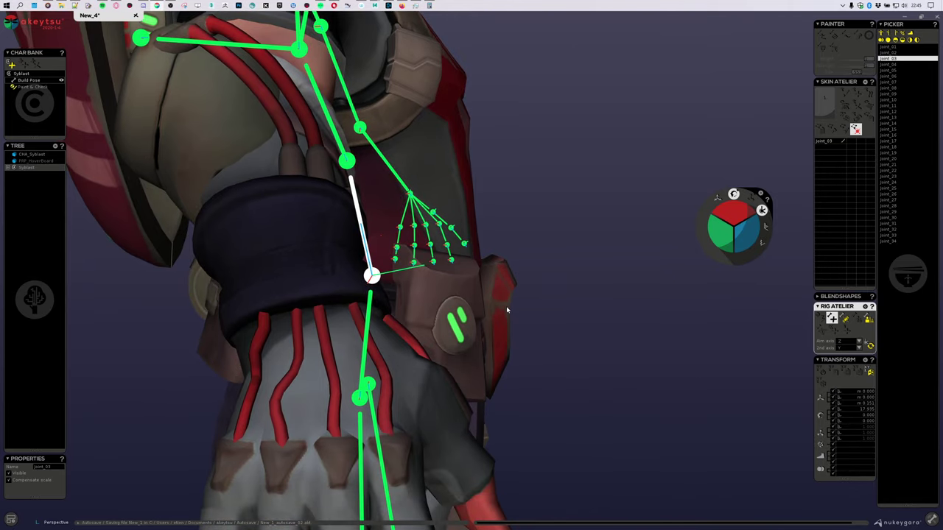
click(505, 305)
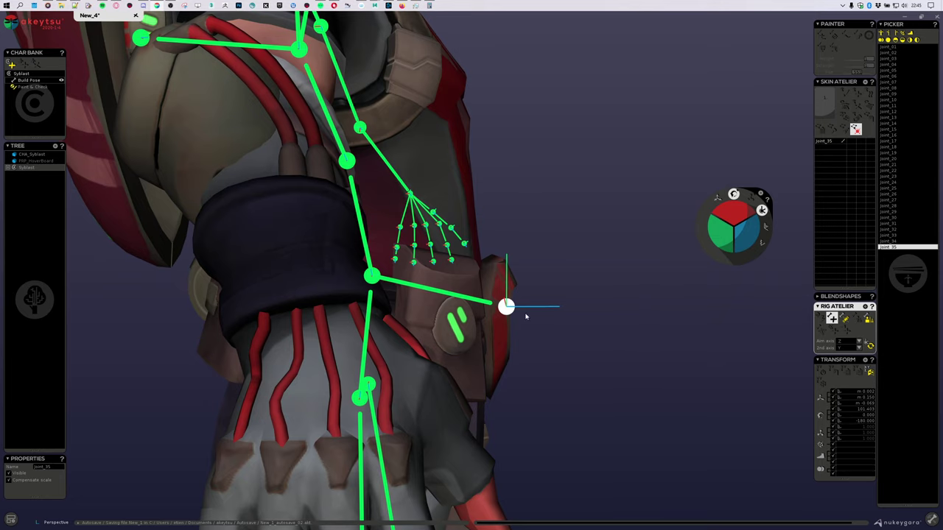
Extend the chain from the buckle joint with five more joints around the belt, working from several view angles.
middle_drag(669, 334, 601, 316)
click(554, 307)
middle_drag(668, 342, 622, 337)
click(589, 303)
middle_drag(679, 324, 619, 336)
click(575, 313)
click(570, 316)
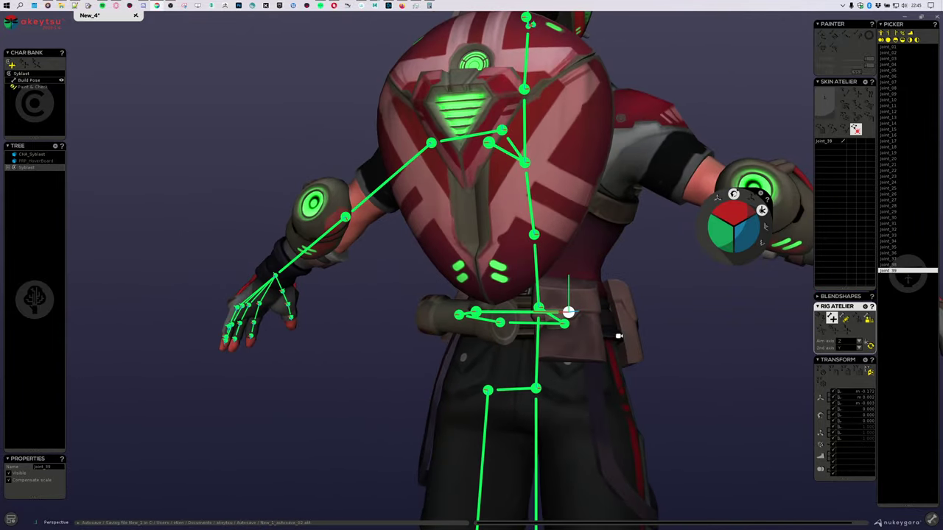
click(629, 318)
middle_drag(715, 362, 571, 412)
scroll(571, 412, up, 3)
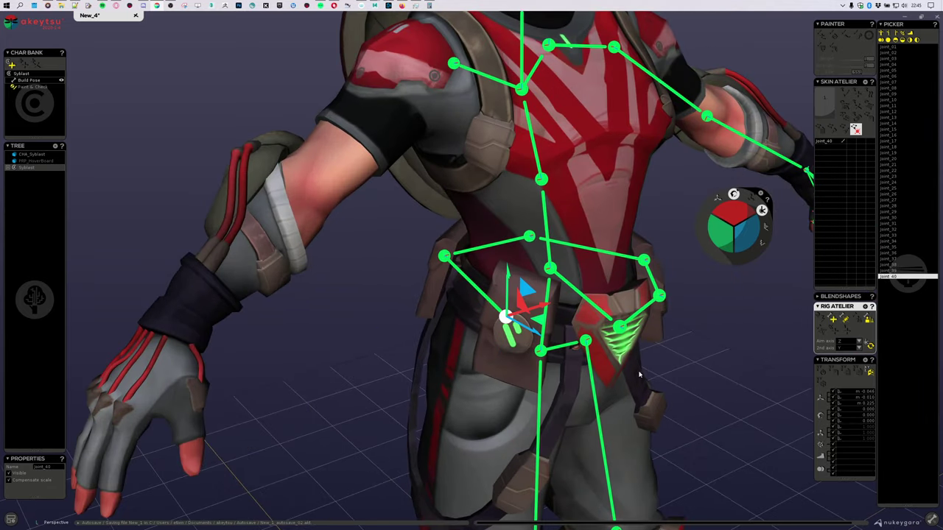
Parent all six belt joints directly to the lower spine joint at waist height.
click(619, 326)
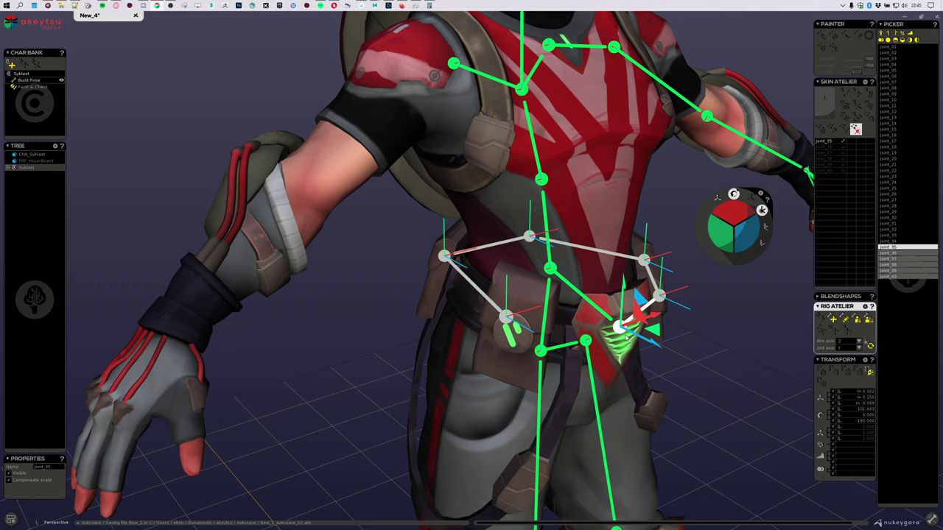
click(550, 270)
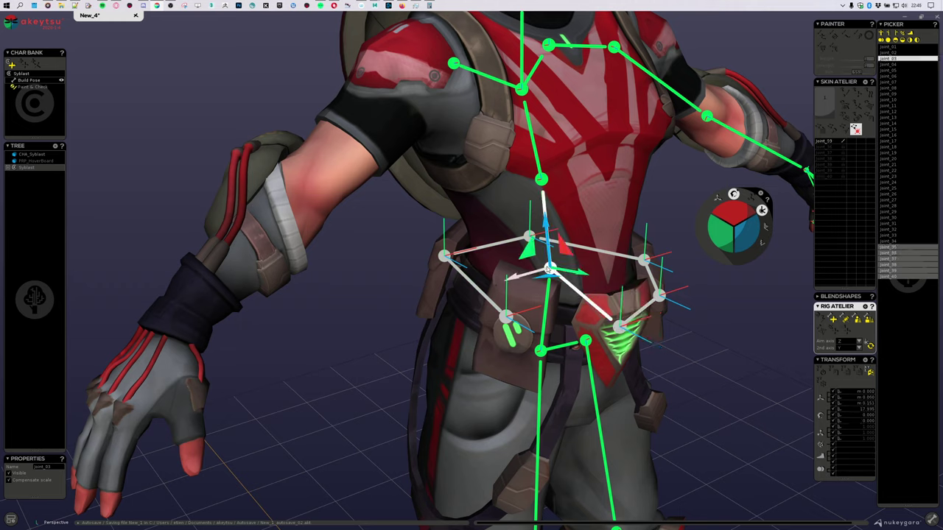
click(858, 321)
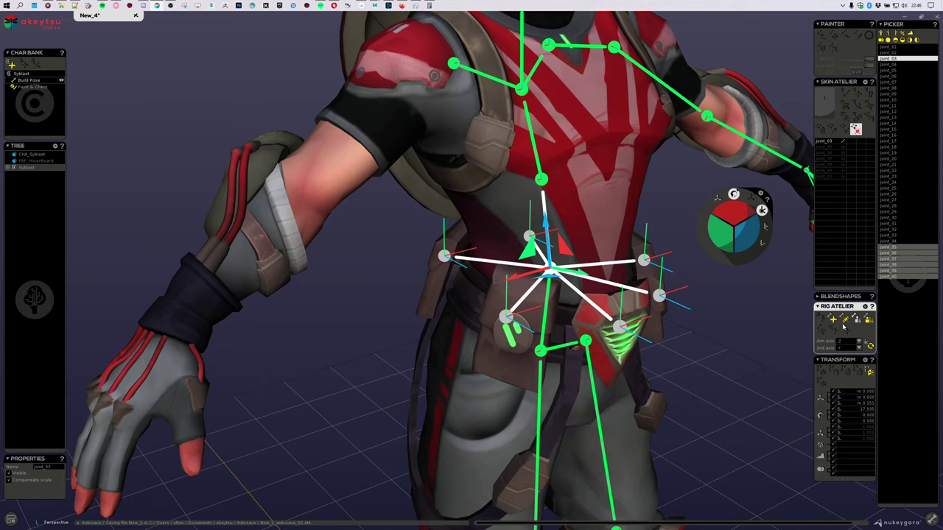
Fine-tune the positions of the belt joints at the front buckle and at the front pouch on the character's left.
middle_drag(714, 353, 638, 332)
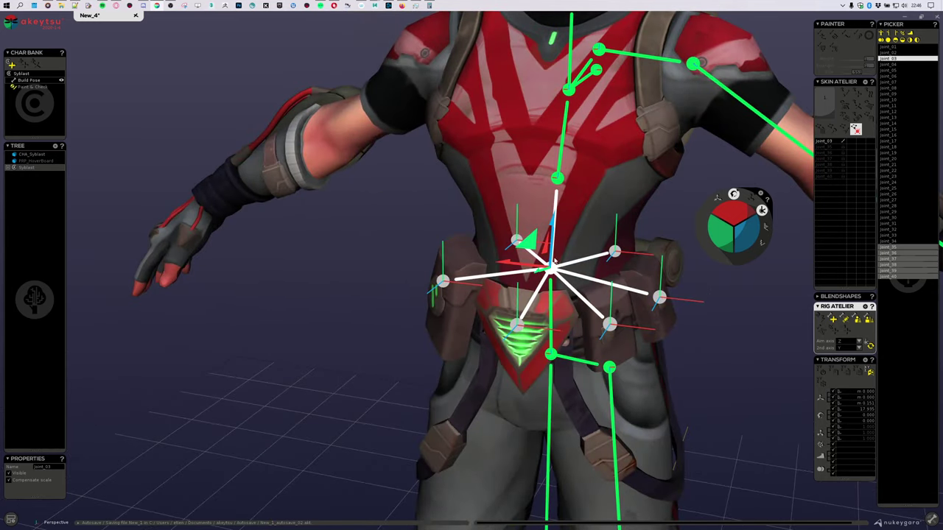
middle_drag(367, 296, 412, 293)
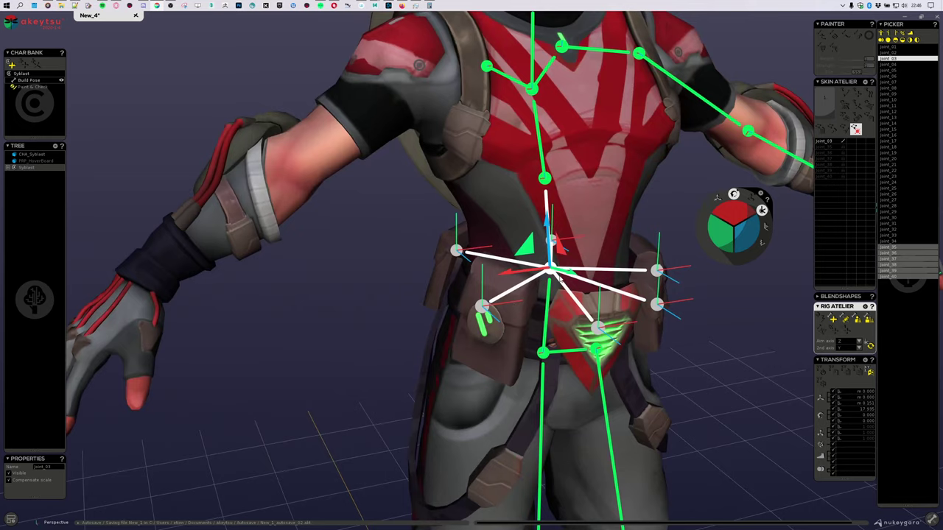
scroll(561, 286, up, 4)
scroll(561, 285, down, 3)
middle_drag(412, 339, 480, 315)
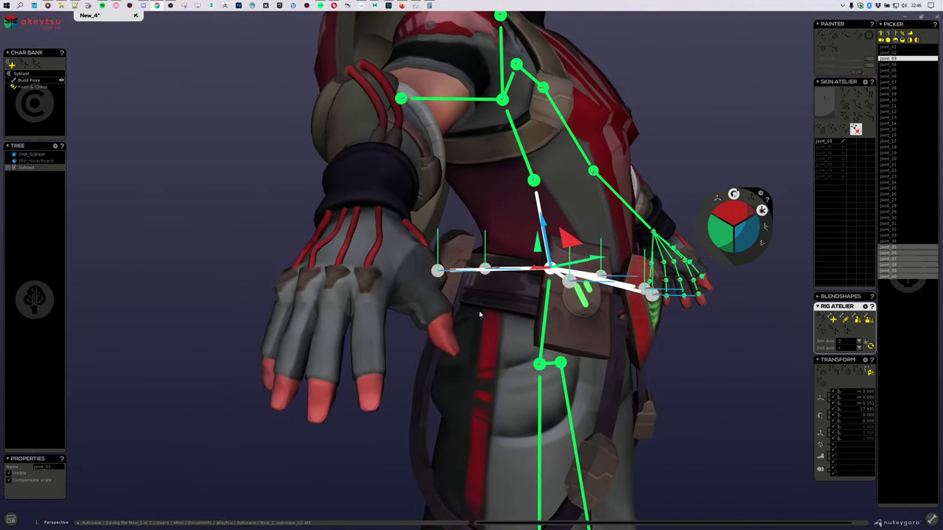
click(568, 281)
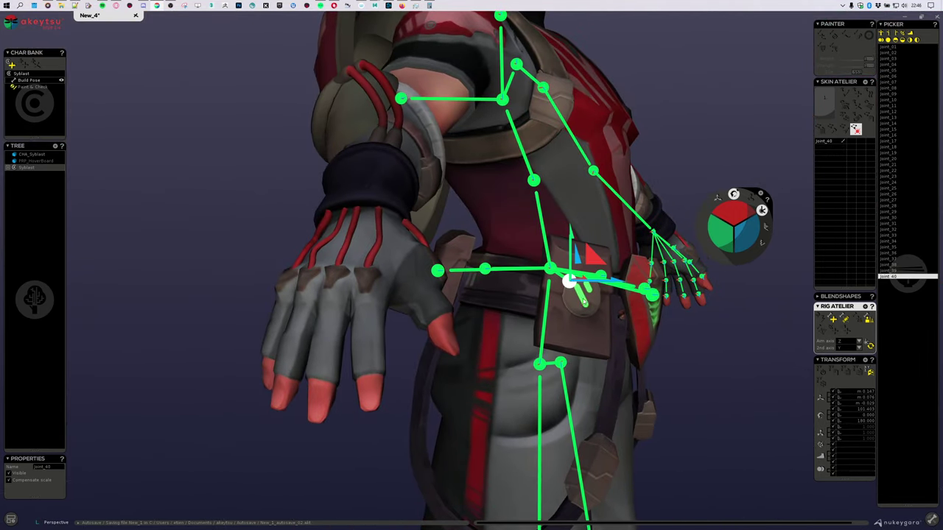
middle_drag(618, 331, 474, 384)
scroll(482, 371, up, 2)
alt+drag(474, 383, 506, 370)
alt+drag(491, 320, 554, 414)
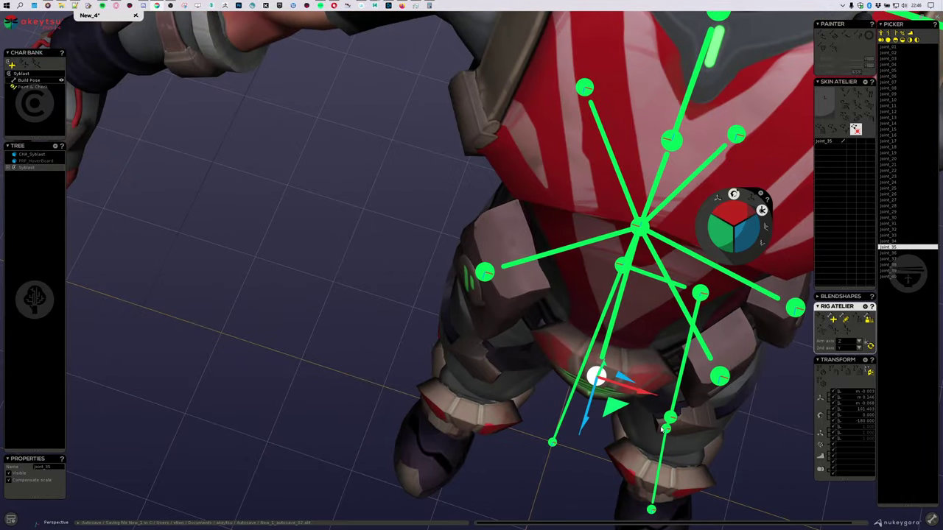
alt+middle_drag(553, 414, 406, 396)
click(572, 357)
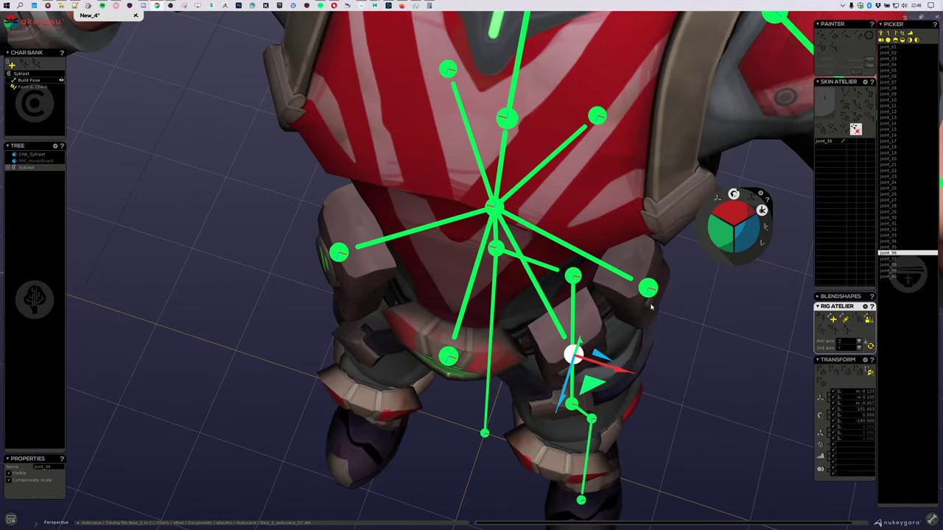
Adjust the belt joints at the character's left side and rear left to match the gear hanging there.
alt+drag(662, 316, 375, 359)
click(530, 355)
alt+drag(532, 357, 557, 399)
drag(491, 354, 517, 378)
alt+drag(609, 418, 465, 358)
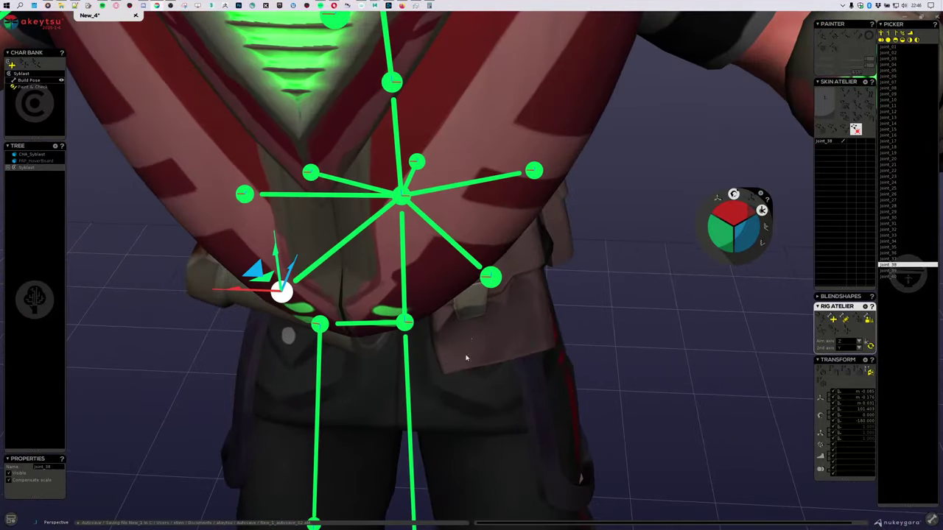
Position the rear right belt joint on the pouch at the character's back.
click(492, 280)
alt+drag(492, 280, 617, 369)
alt+drag(534, 345, 623, 393)
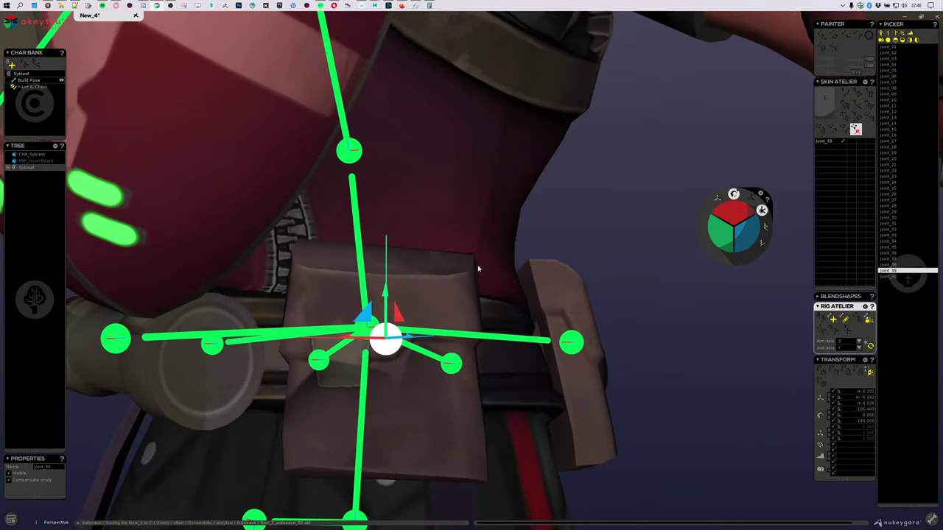
alt+drag(491, 454, 536, 421)
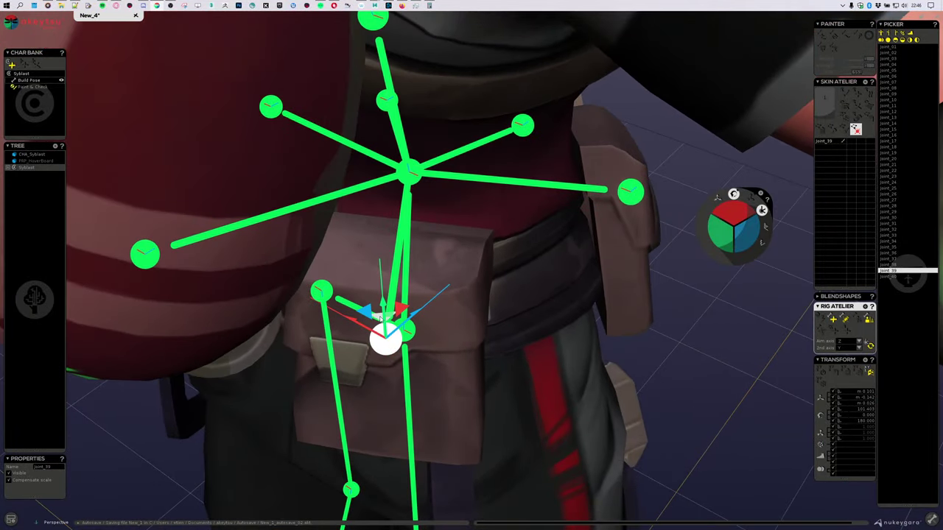
Fine-tune the positions of the belt joints on the right hip pouch, the front buckle and the canister at the character's rear left.
alt+drag(663, 386, 682, 201)
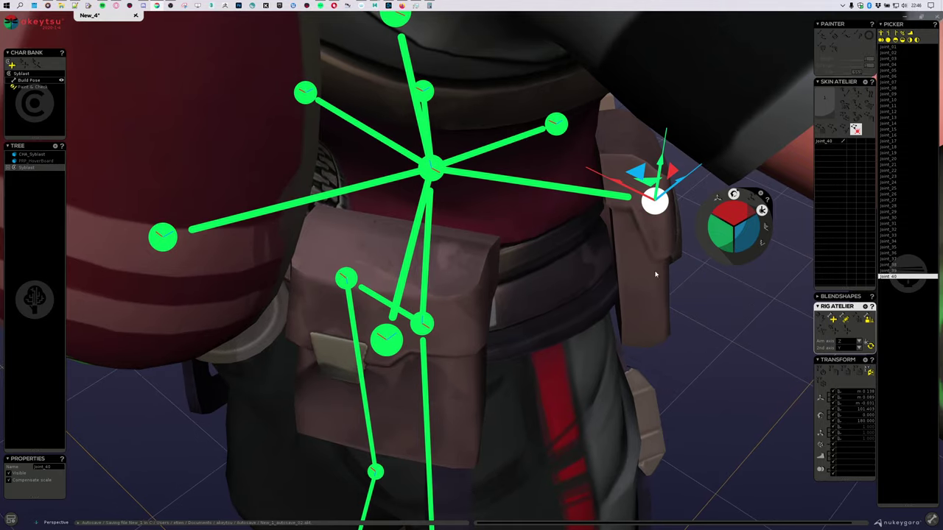
alt+drag(602, 309, 504, 360)
alt+middle_drag(504, 360, 414, 428)
alt+drag(414, 427, 455, 376)
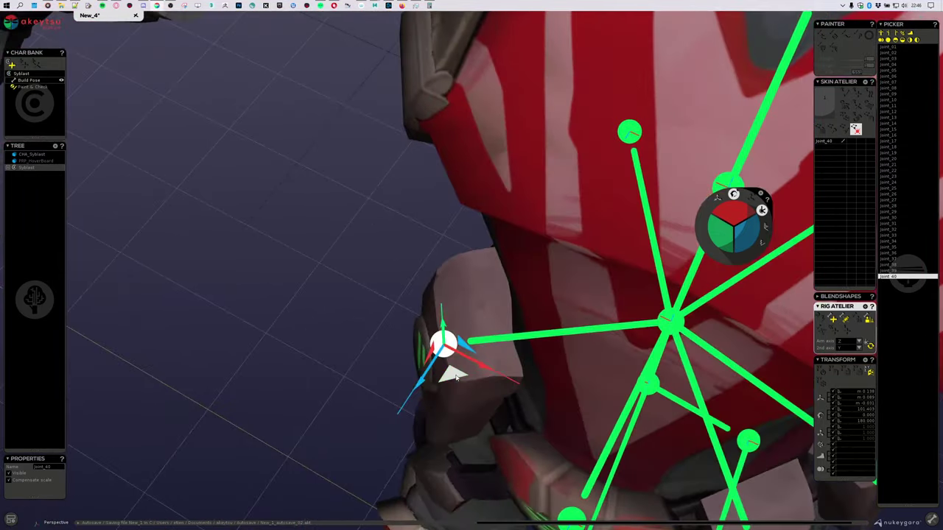
alt+middle_drag(530, 455, 408, 288)
click(450, 349)
alt+drag(451, 351, 589, 394)
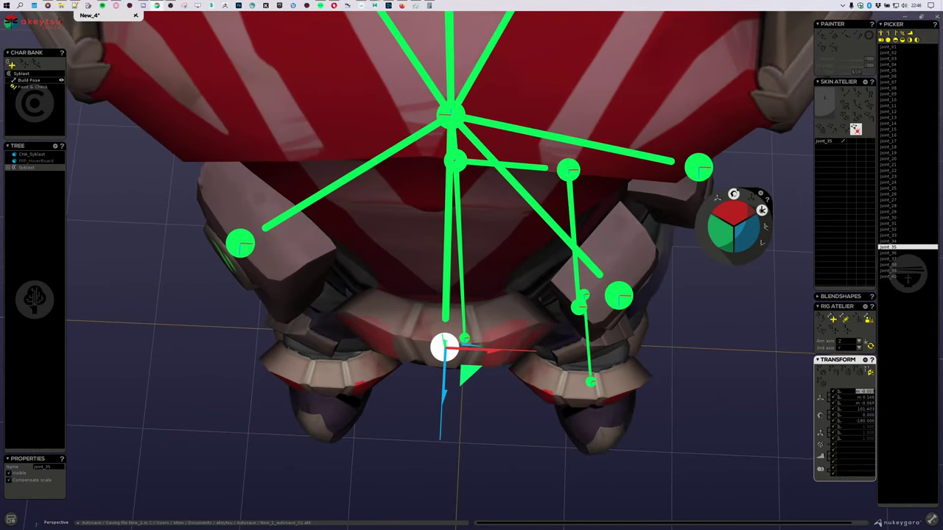
alt+drag(586, 342, 505, 263)
click(628, 357)
click(530, 347)
click(522, 229)
alt+drag(583, 377, 703, 295)
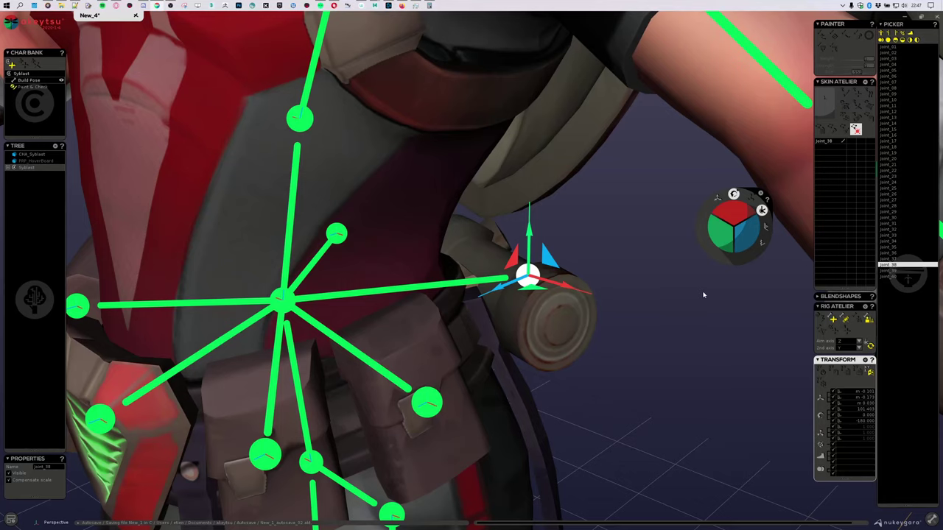
Insert an intermediate joint near the outer end of each of the six bones running from the lower spine to the belt joints.
click(844, 318)
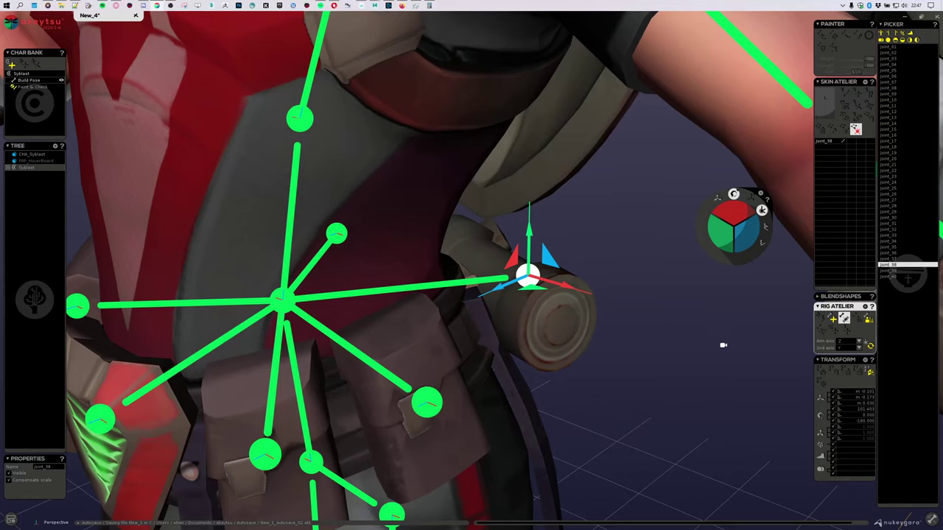
alt+drag(722, 344, 668, 364)
alt+drag(600, 397, 478, 292)
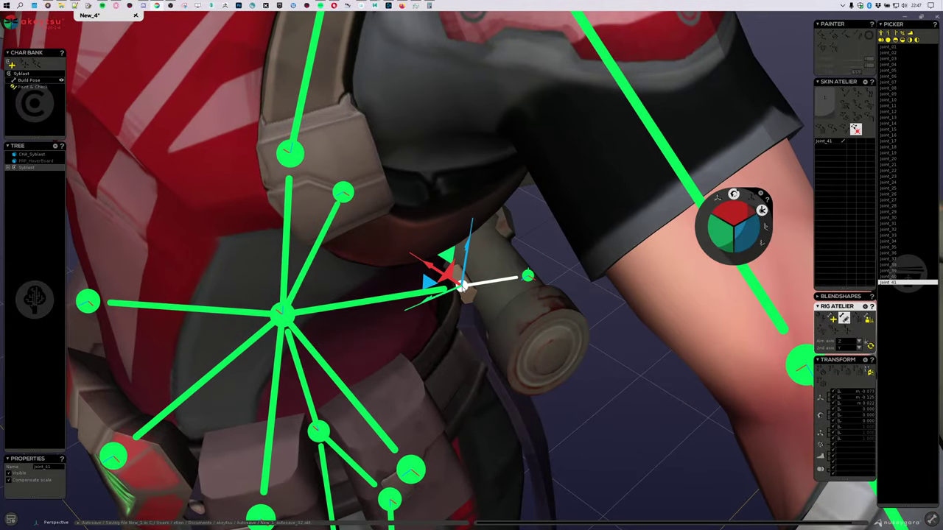
alt+drag(511, 336, 593, 398)
alt+drag(519, 307, 362, 283)
alt+drag(507, 354, 405, 252)
click(414, 250)
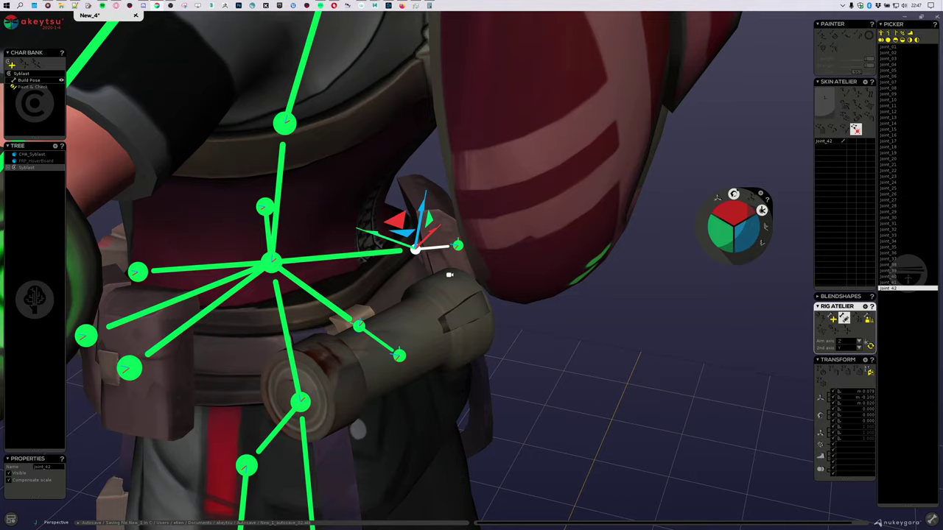
alt+drag(449, 274, 493, 245)
click(576, 278)
click(463, 284)
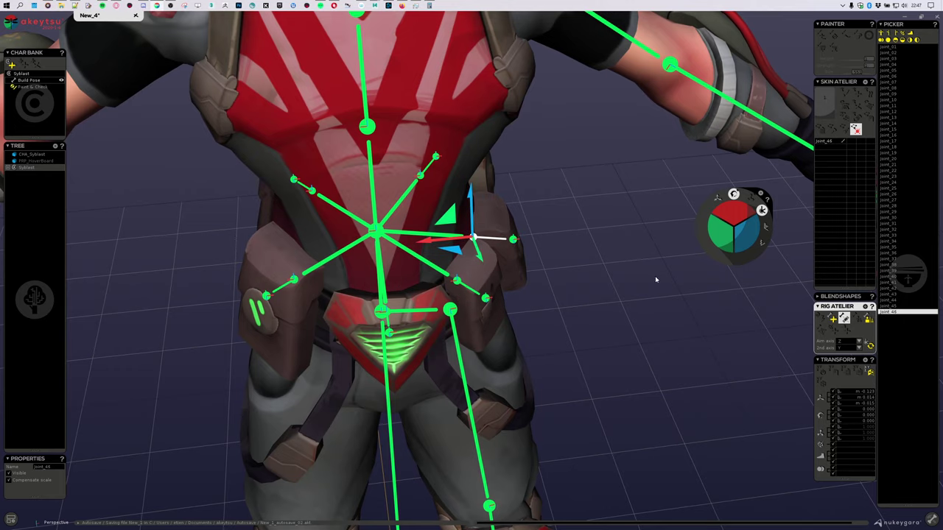
Fine-tune the position of the inserted joint at the pouch on the character's left side.
alt+drag(655, 280, 518, 304)
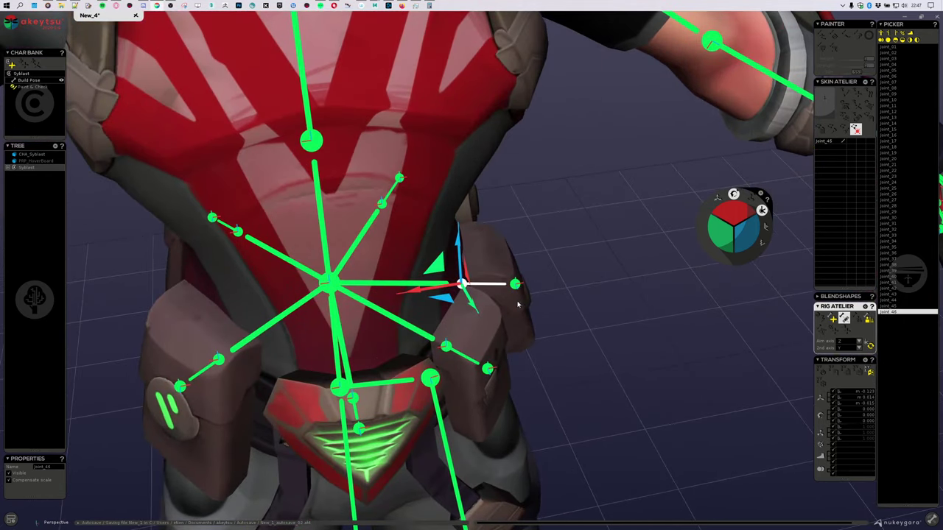
key(ctrl+z)
click(464, 285)
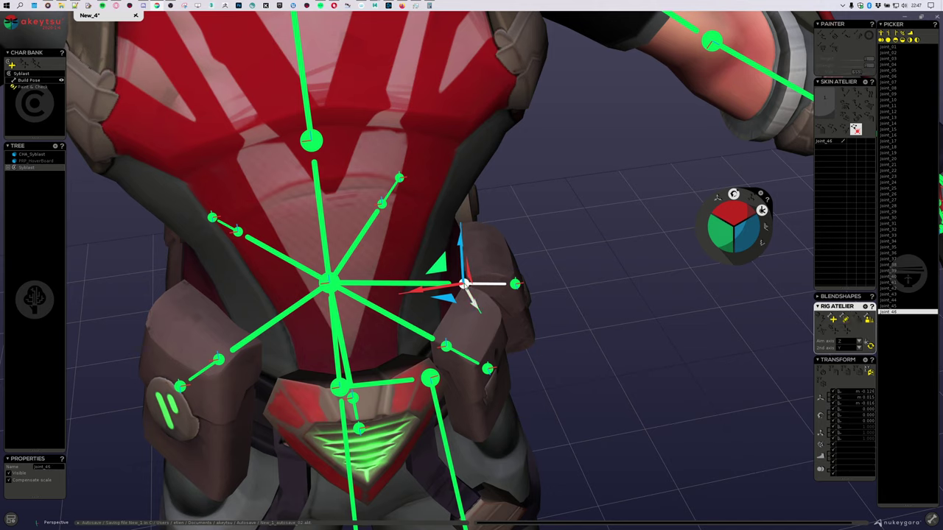
Select the six inserted joints, Joint_41 to Joint_46, and orient them along their bones with Z as the aim axis.
shift+click(892, 291)
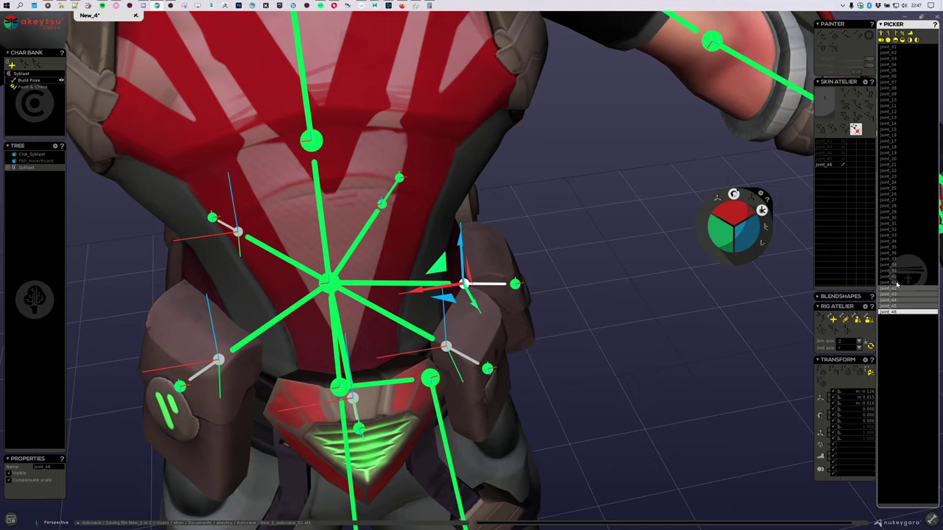
click(896, 284)
shift+click(897, 312)
scroll(564, 332, down, 3)
alt+drag(564, 333, 626, 360)
click(869, 344)
alt+drag(692, 360, 597, 316)
scroll(595, 316, up, 4)
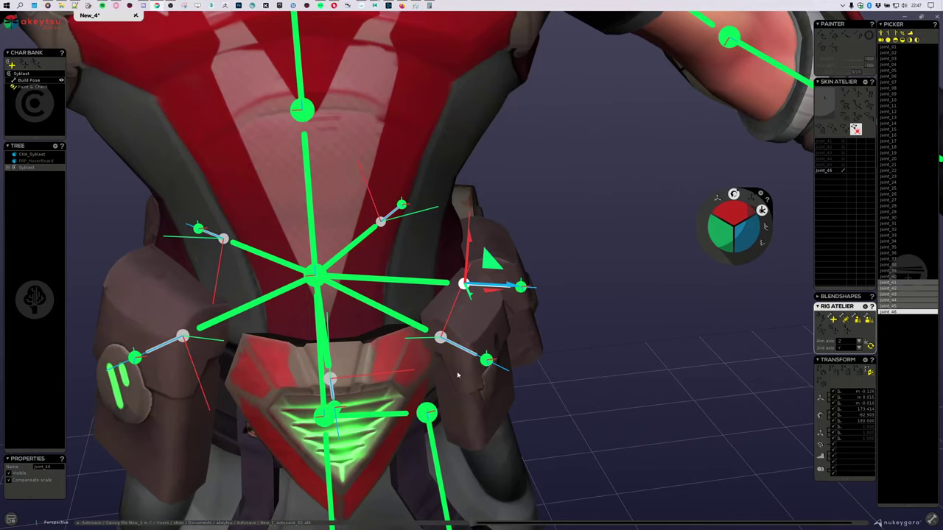
click(485, 362)
alt+drag(579, 366, 576, 308)
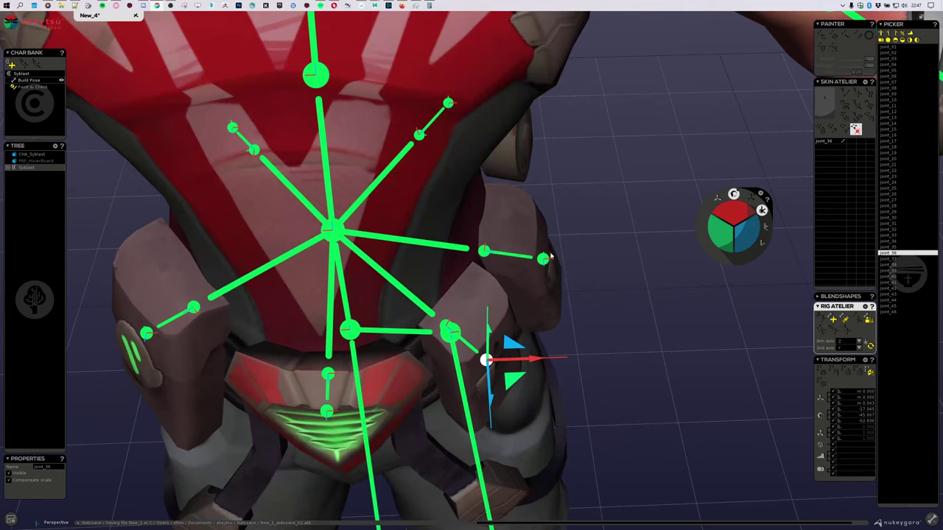
shift+click(891, 225)
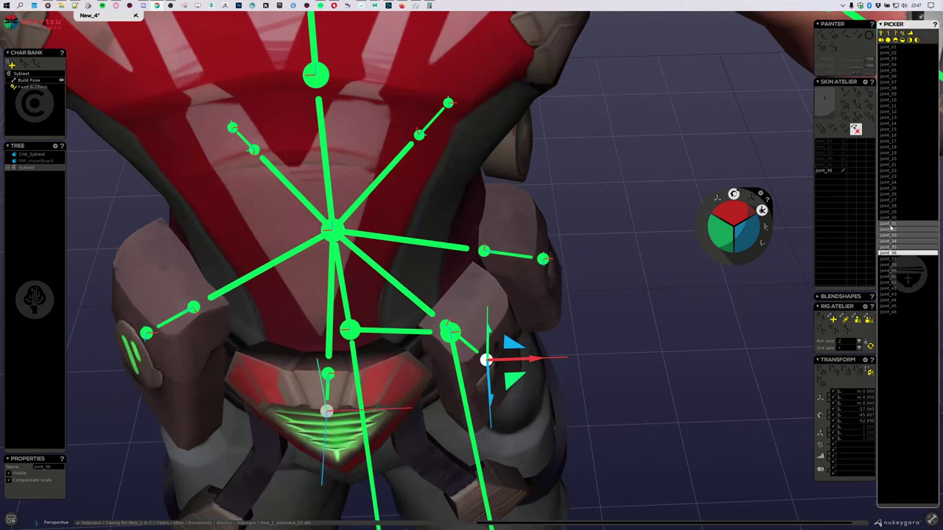
alt+drag(609, 318, 609, 292)
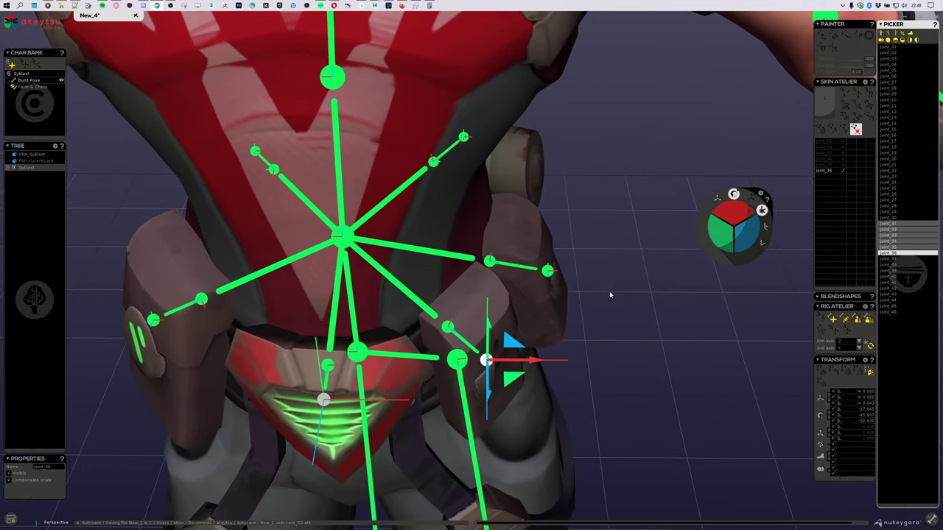
scroll(609, 292, down, 5)
alt+drag(646, 332, 721, 324)
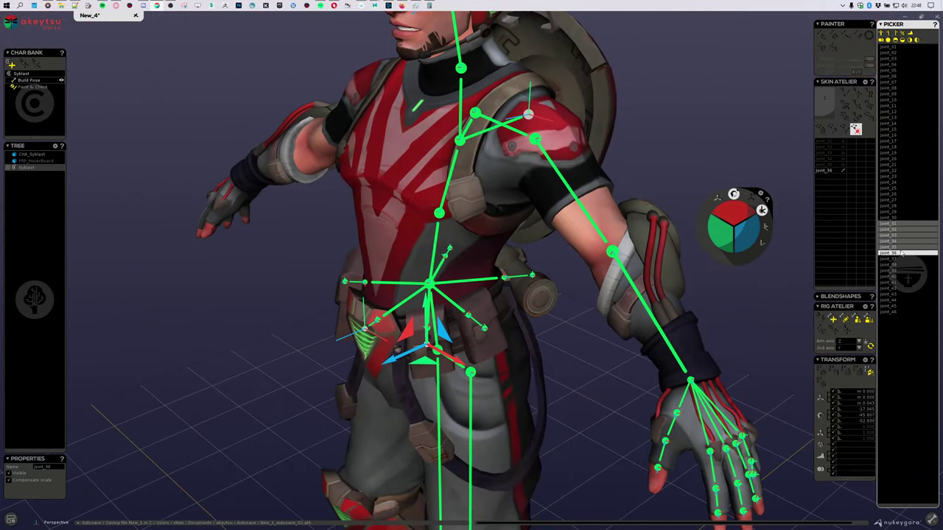
click(900, 254)
Delete the six outer end joints, Joint_35 to Joint_40, leaving only the oriented joints on the belt gear.
click(895, 278)
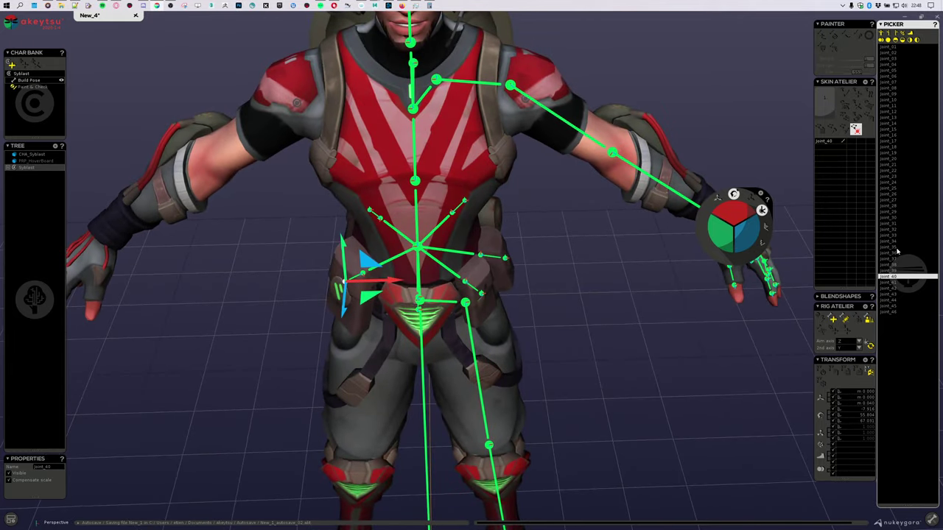
shift+click(896, 248)
alt+drag(650, 305, 679, 324)
scroll(476, 277, up, 4)
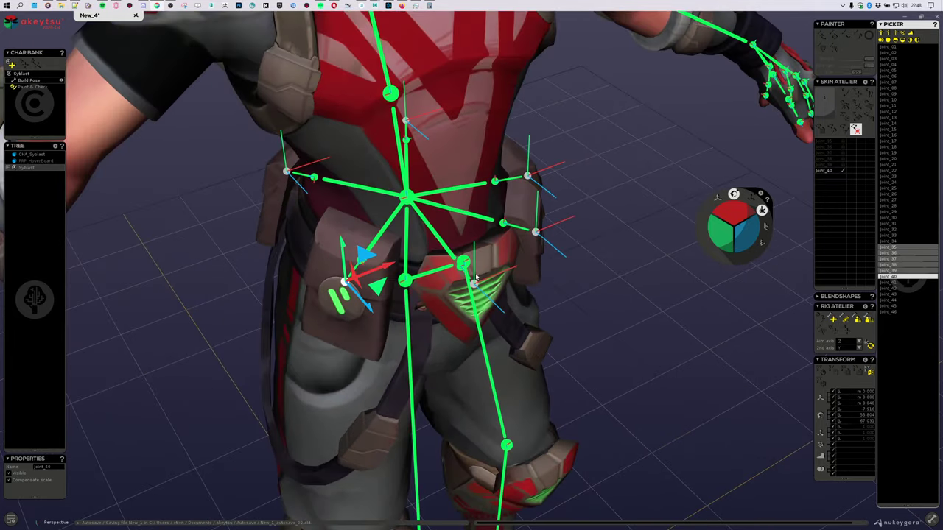
alt+drag(640, 282, 612, 299)
scroll(465, 279, down, 3)
drag(384, 297, 415, 331)
click(432, 318)
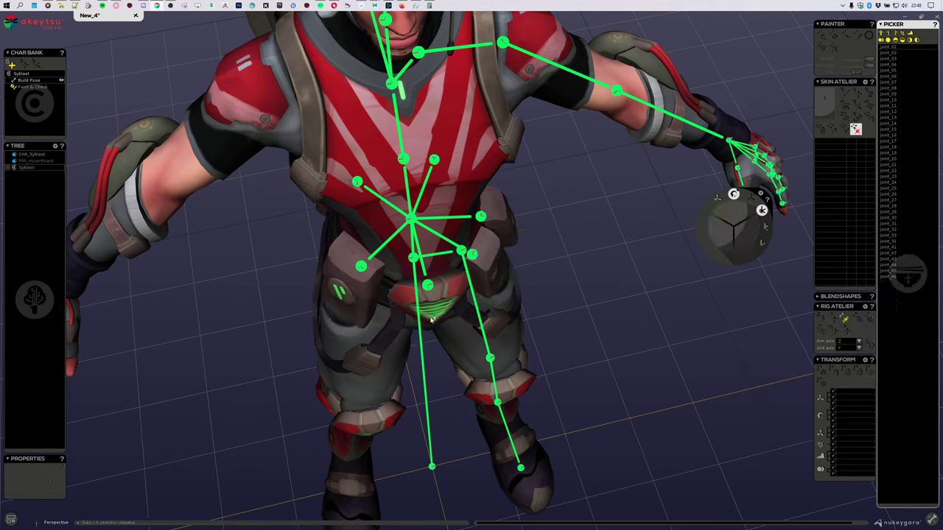
Rotate the joint on the front pouch at the character's left so its axes follow the pouch's tilt.
scroll(419, 309, up, 5)
click(383, 298)
alt+drag(508, 371, 431, 370)
click(496, 312)
middle_drag(495, 312, 690, 251)
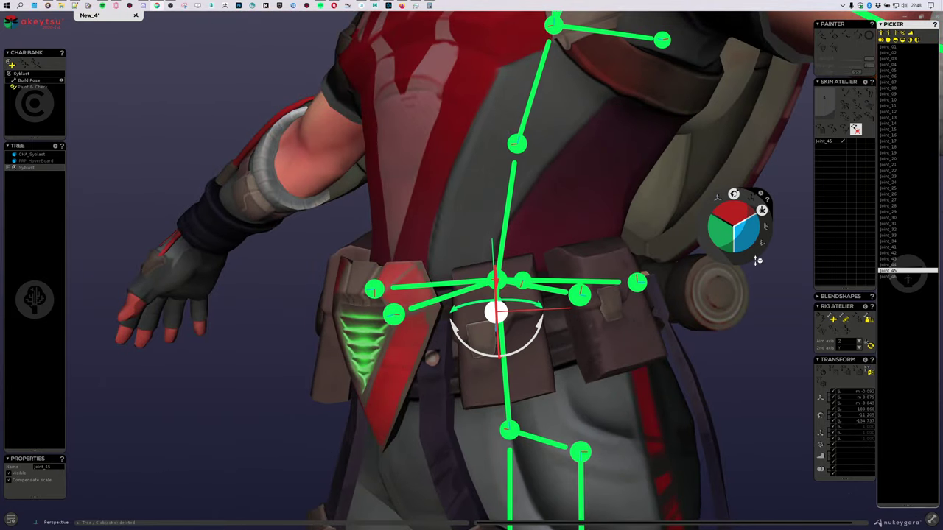
middle_drag(703, 311, 751, 346)
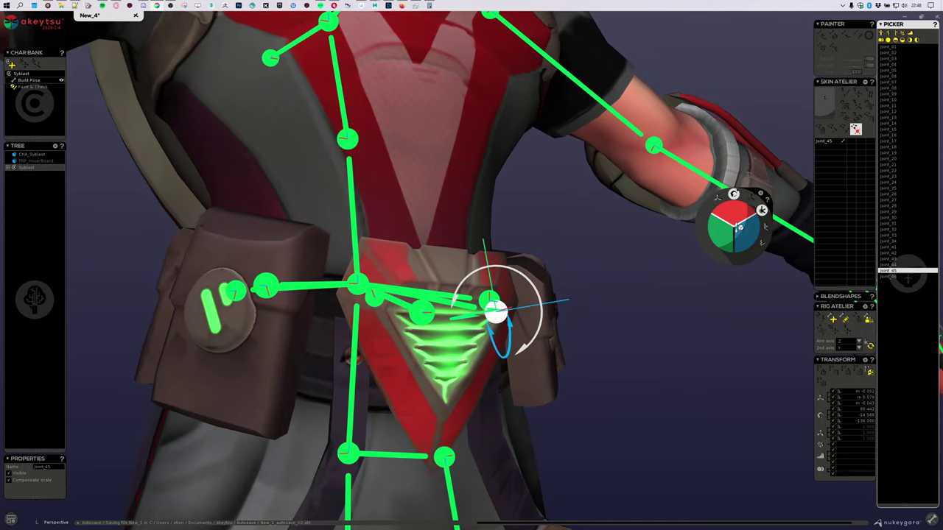
middle_drag(735, 215, 641, 302)
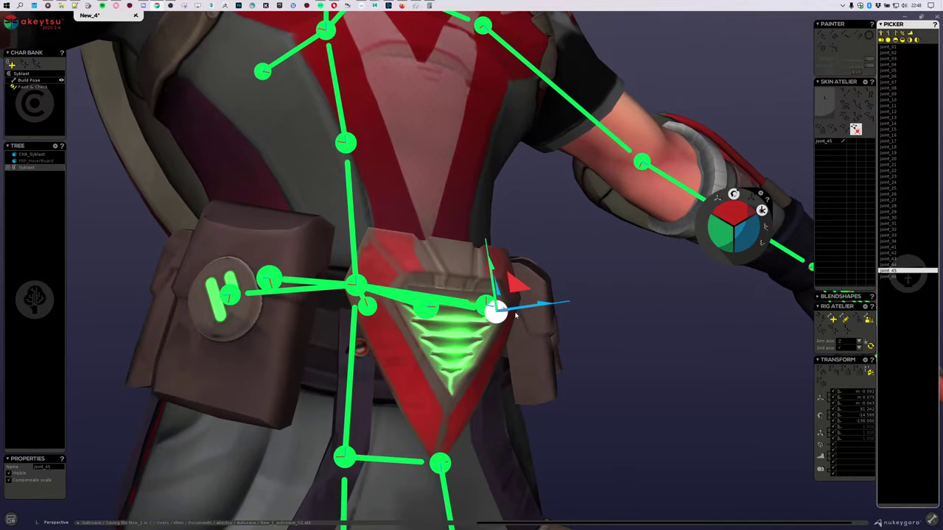
Refine the front left pouch joint's rotation from the side and front so it faces straight out of the pouch.
middle_drag(717, 340, 606, 360)
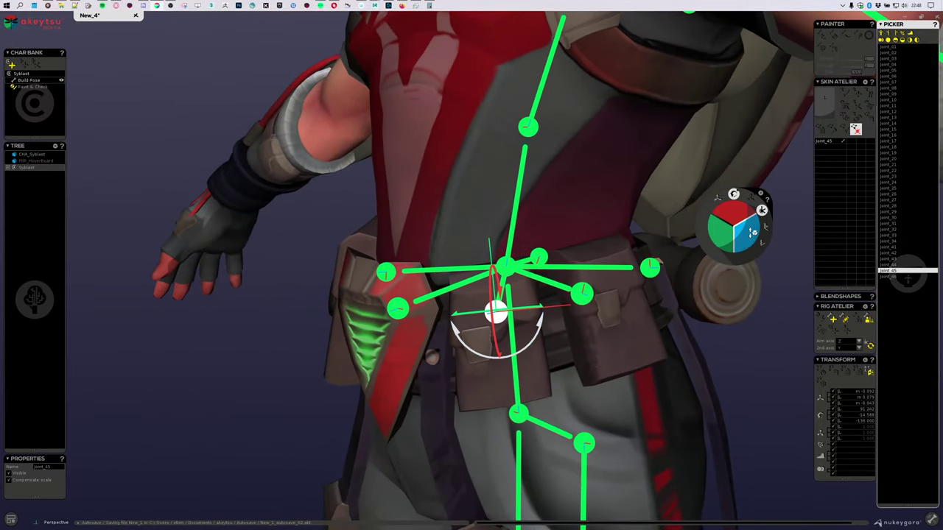
middle_drag(537, 278, 671, 329)
middle_drag(676, 267, 462, 289)
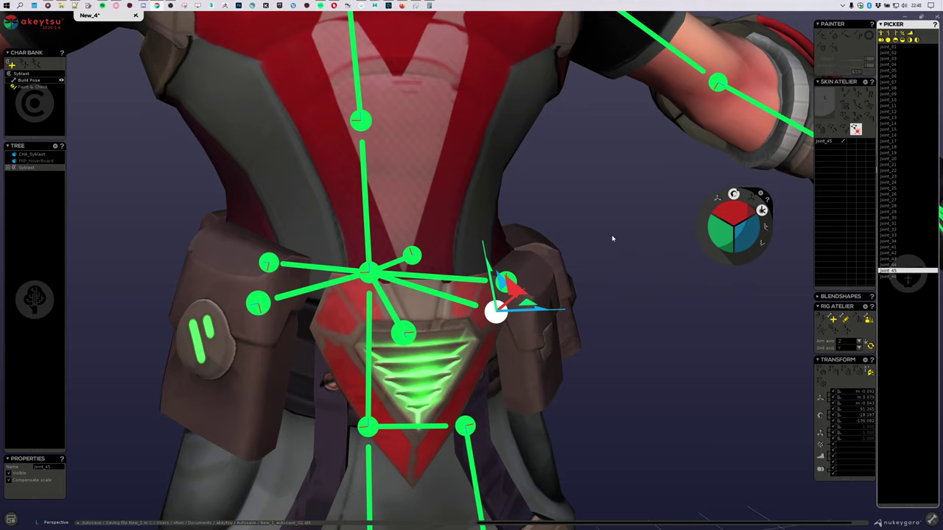
middle_drag(612, 238, 586, 245)
middle_drag(527, 254, 616, 322)
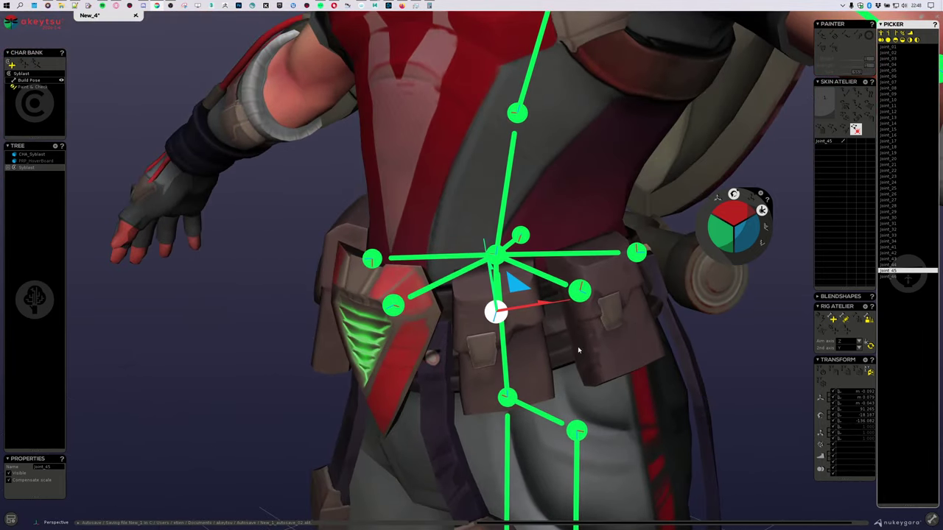
Rotate the front buckle joint and the left side pouch joint to match the orientation of their gear.
middle_drag(577, 350, 568, 386)
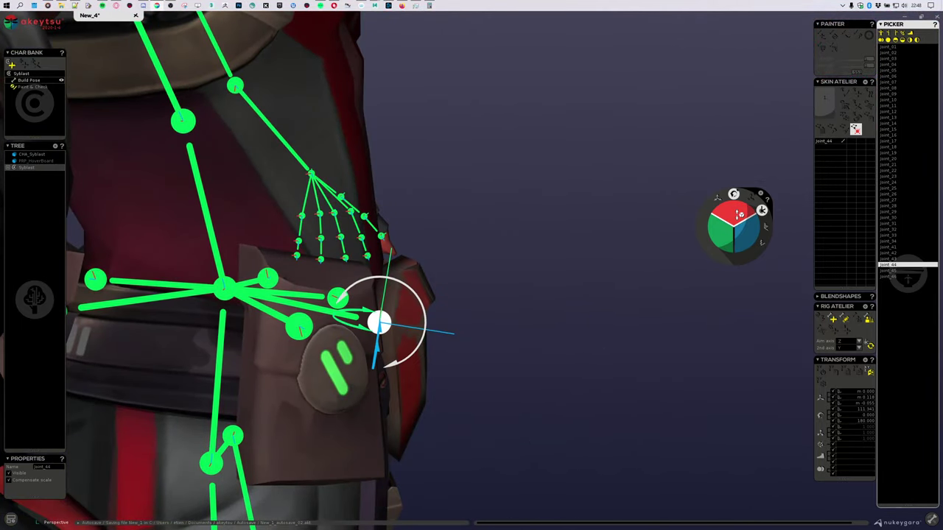
middle_drag(680, 313, 535, 347)
click(433, 329)
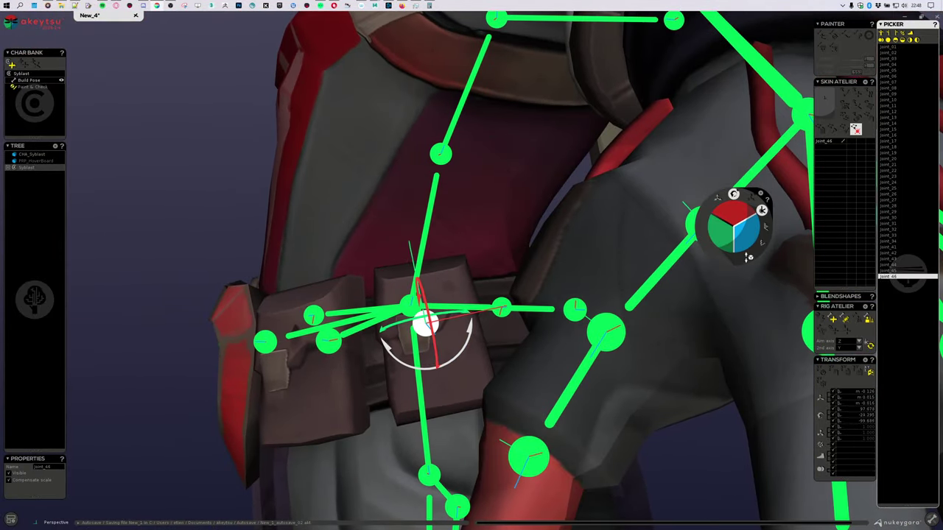
middle_drag(743, 253, 580, 196)
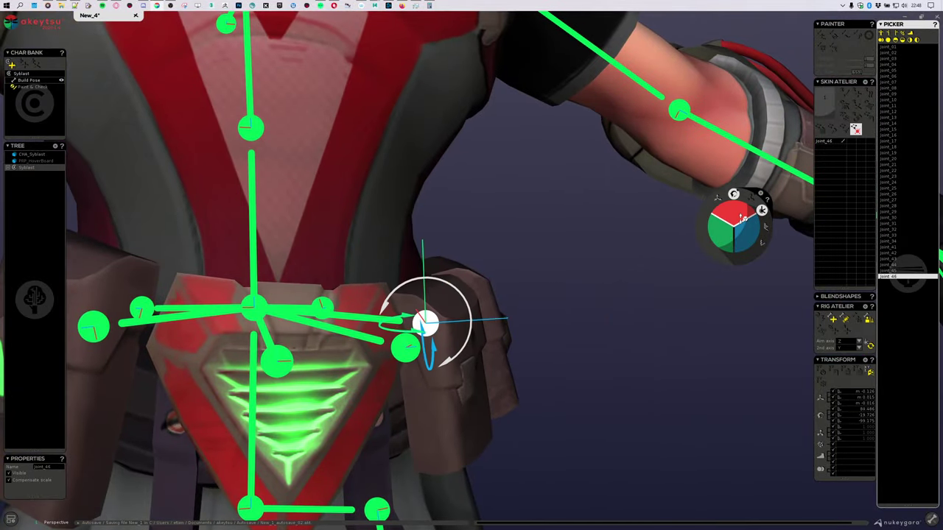
Rotate the joint at the rear left canister so its axes align with the canister.
middle_drag(431, 339, 651, 381)
click(613, 343)
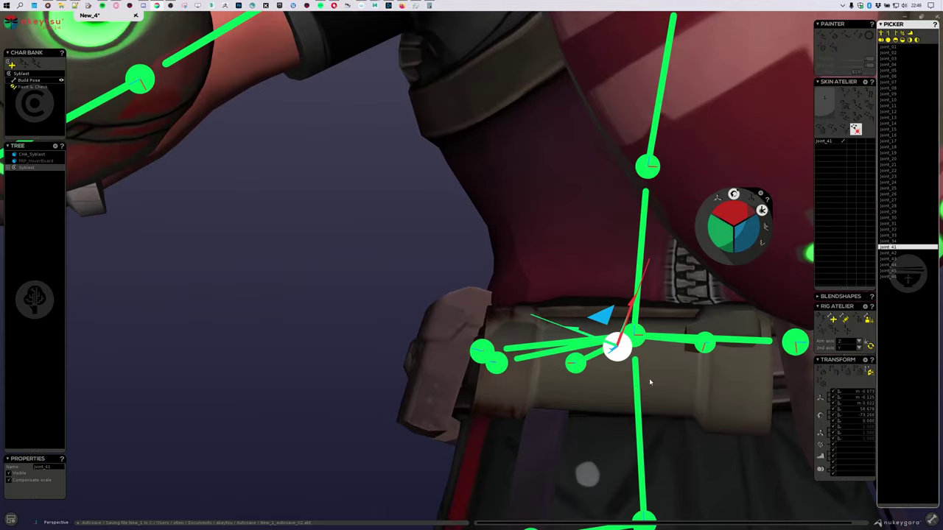
drag(745, 232, 756, 270)
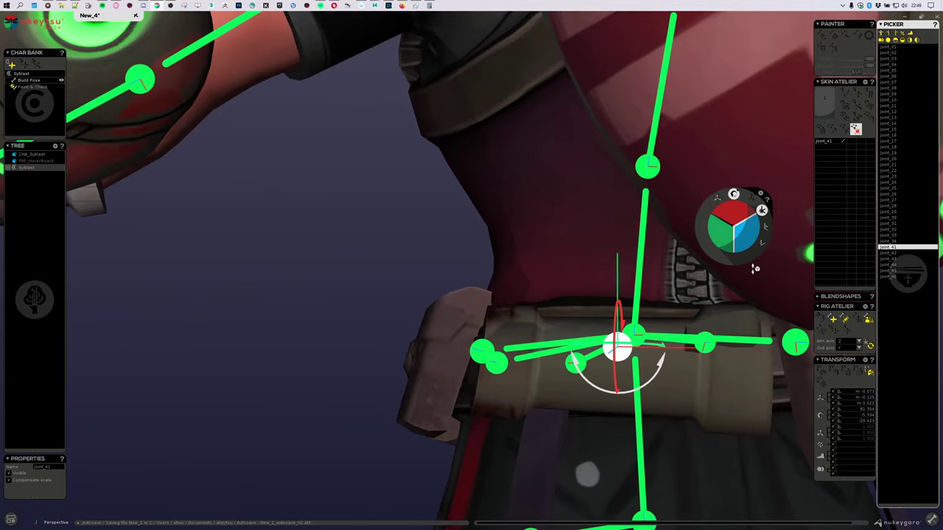
middle_drag(692, 380, 781, 391)
drag(737, 207, 742, 214)
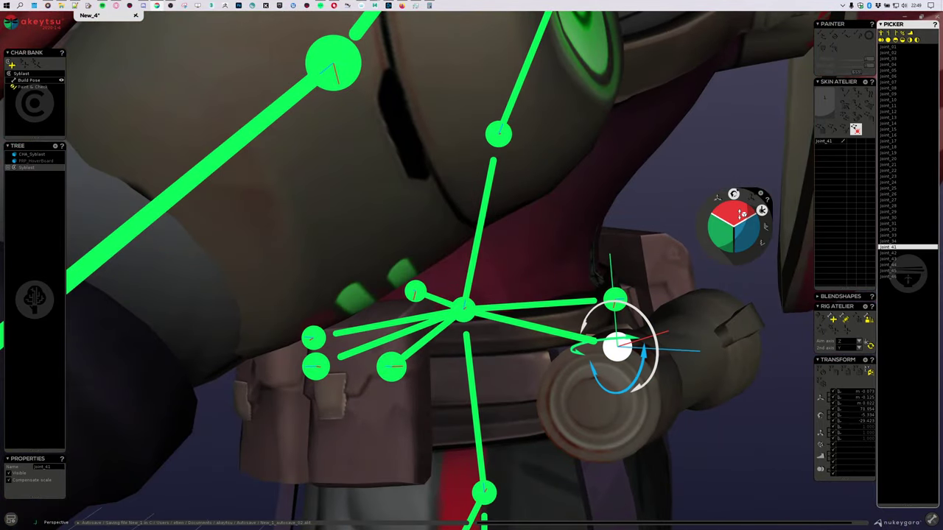
Rotate the joint on the rear right pouch so its axes match the pouch's orientation.
middle_drag(730, 335, 566, 377)
click(564, 290)
middle_drag(564, 291, 686, 320)
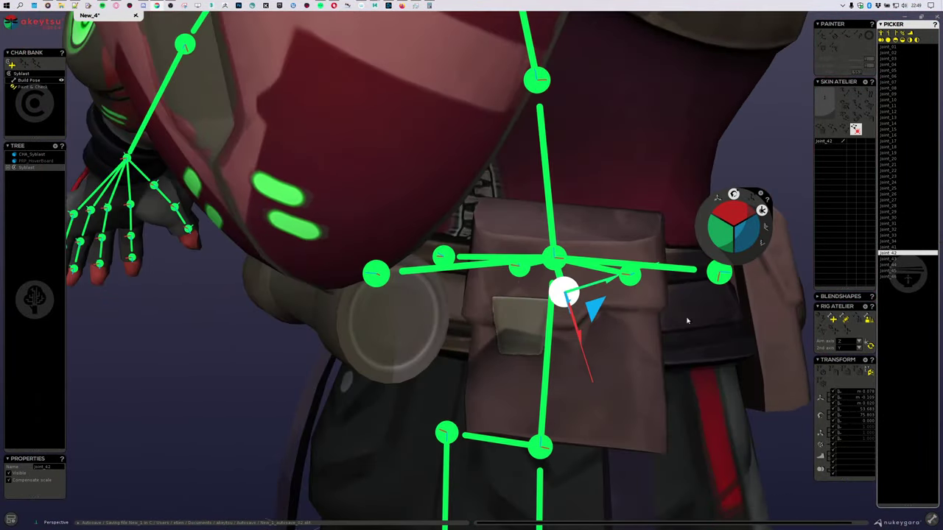
mouse_move(745, 234)
mouse_down()
mouse_move(751, 205)
mouse_move(751, 241)
mouse_up()
middle_drag(706, 318, 543, 359)
drag(737, 221, 739, 213)
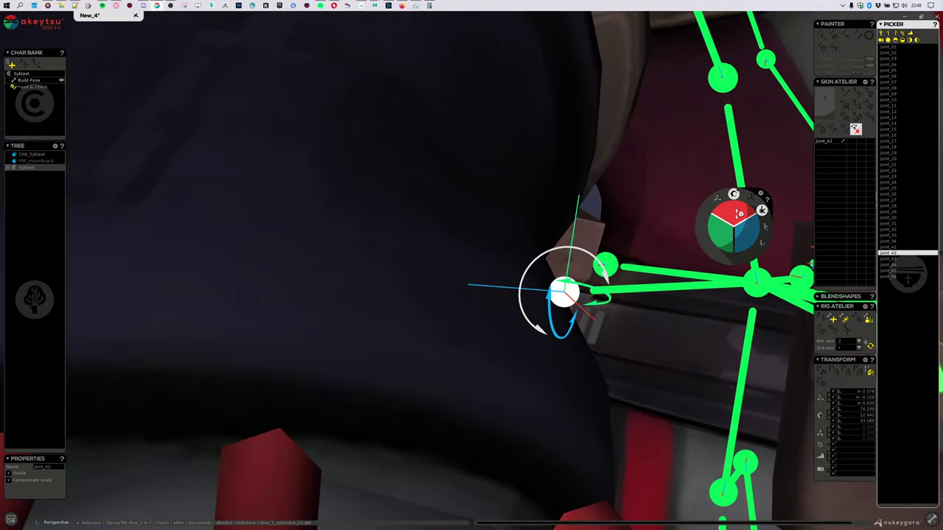
Rotate the joint on the right hip pouch with the green emblem to follow the pouch's outer face.
middle_drag(648, 331, 528, 378)
scroll(717, 353, down, 5)
click(575, 290)
scroll(528, 378, up, 4)
drag(745, 232, 747, 220)
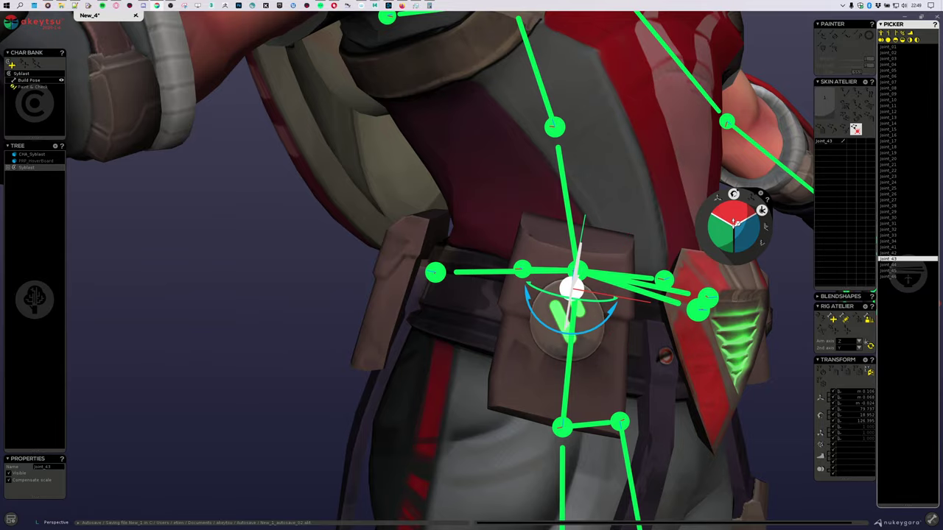
drag(734, 215, 718, 405)
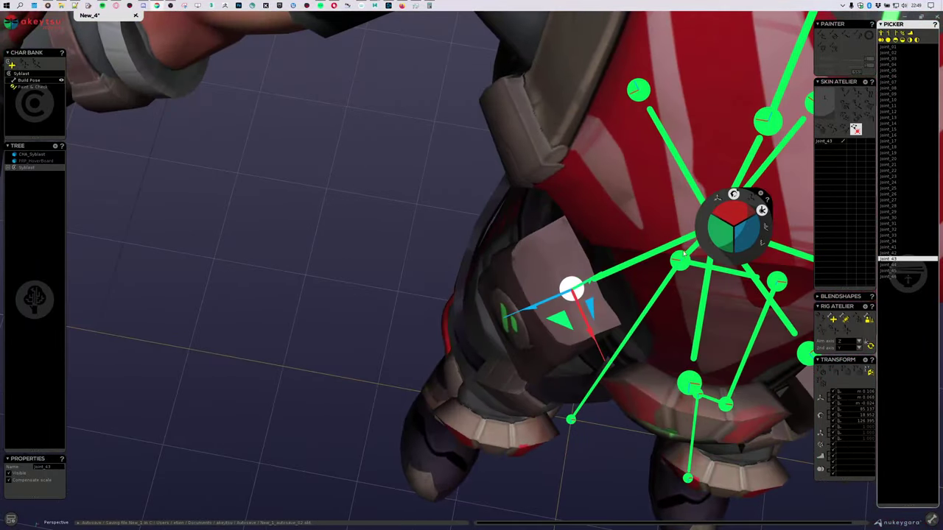
Fine-tune the rotation of the emblem pouch's joint around its remaining axes to square it with the pouch.
drag(719, 227, 719, 232)
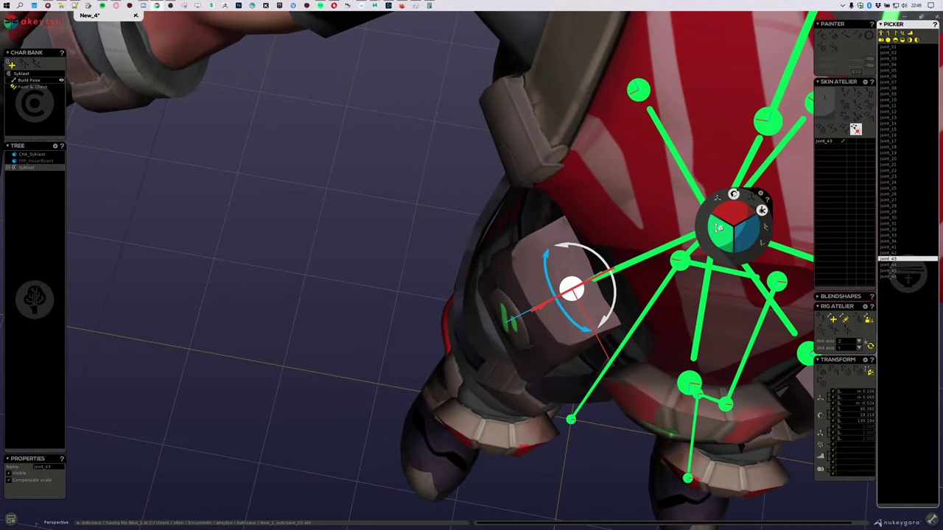
alt+middle_drag(663, 350, 524, 376)
drag(383, 352, 504, 318)
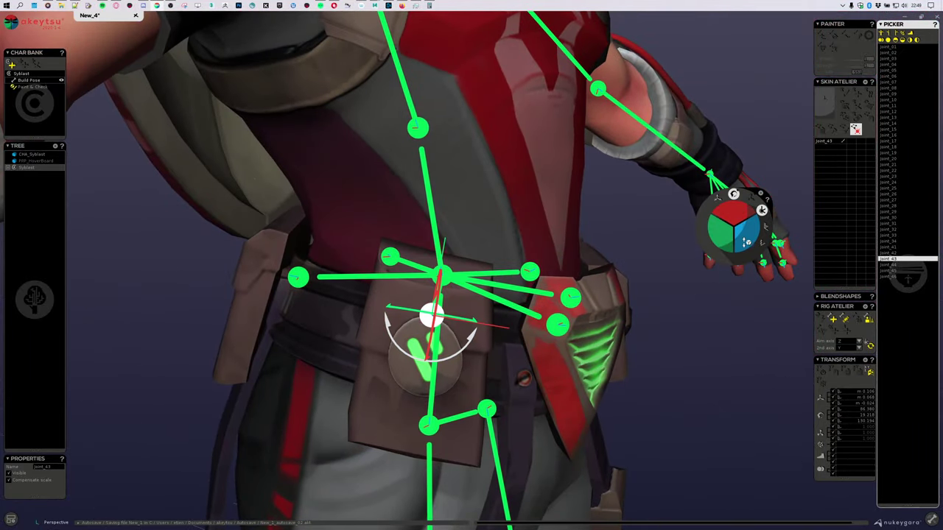
drag(745, 240, 745, 230)
key(w)
Select the left hip joint and examine the thigh straps and leg joint chain from several angles.
drag(631, 378, 609, 284)
scroll(608, 284, down, 4)
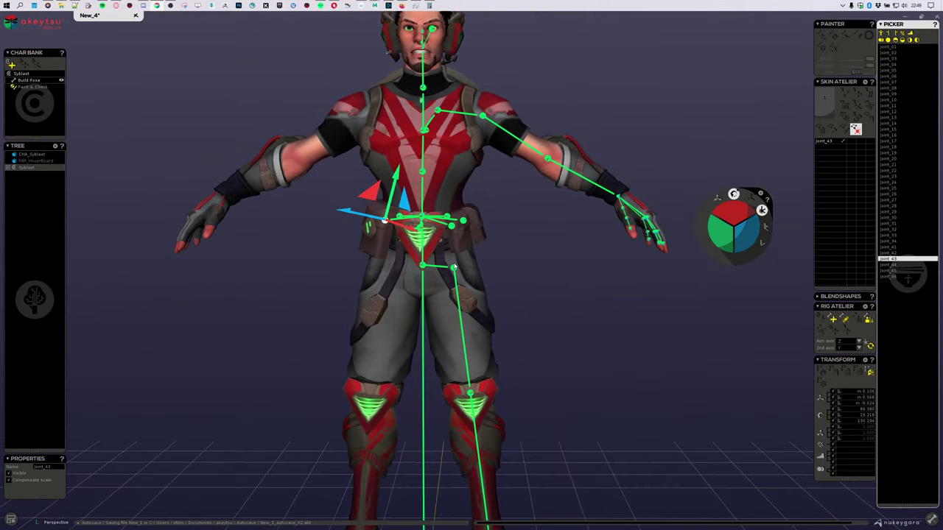
click(454, 267)
drag(506, 305, 574, 294)
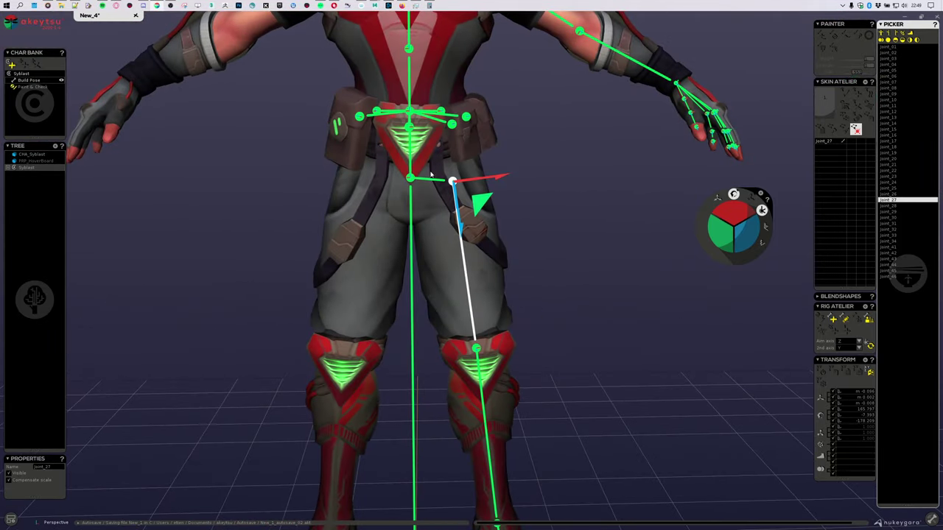
drag(535, 219, 492, 164)
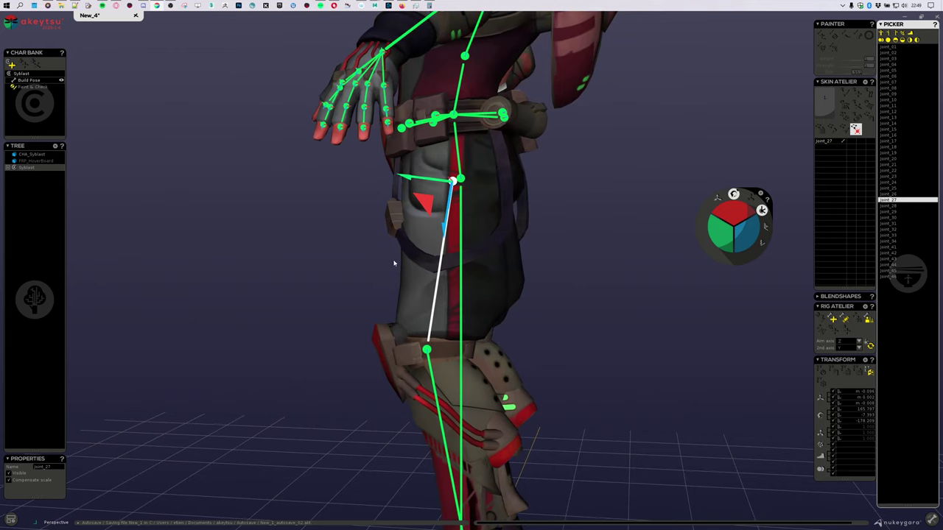
alt+drag(462, 256, 613, 223)
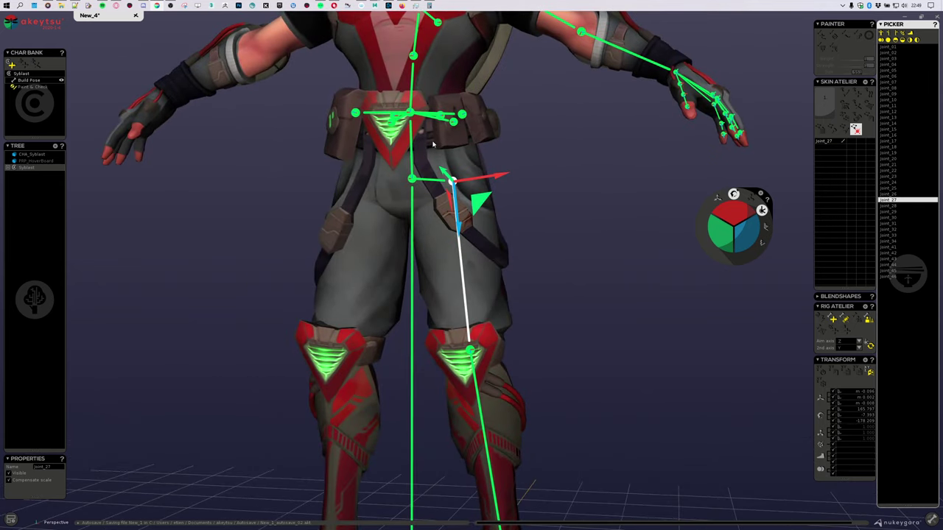
alt+drag(436, 146, 448, 151)
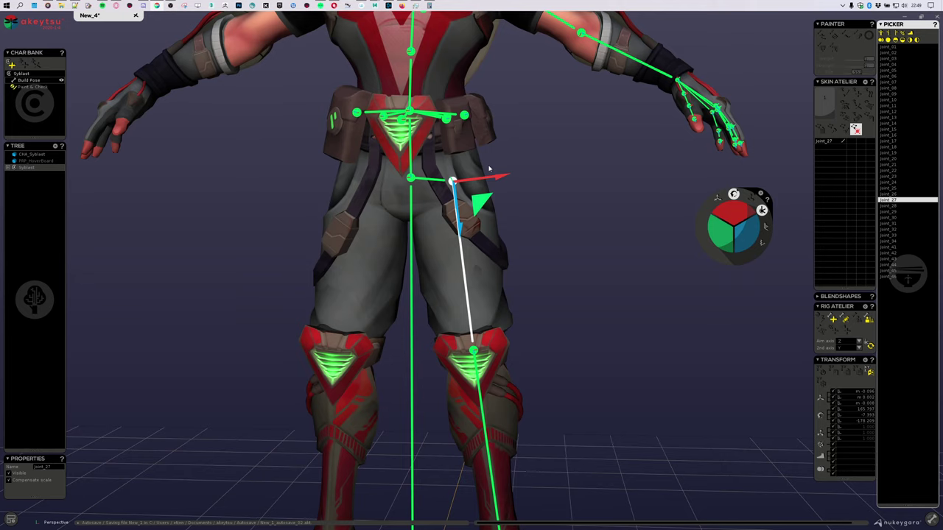
alt+drag(547, 197, 640, 326)
scroll(421, 178, up, 5)
scroll(640, 326, down, 4)
alt+middle_drag(640, 326, 559, 190)
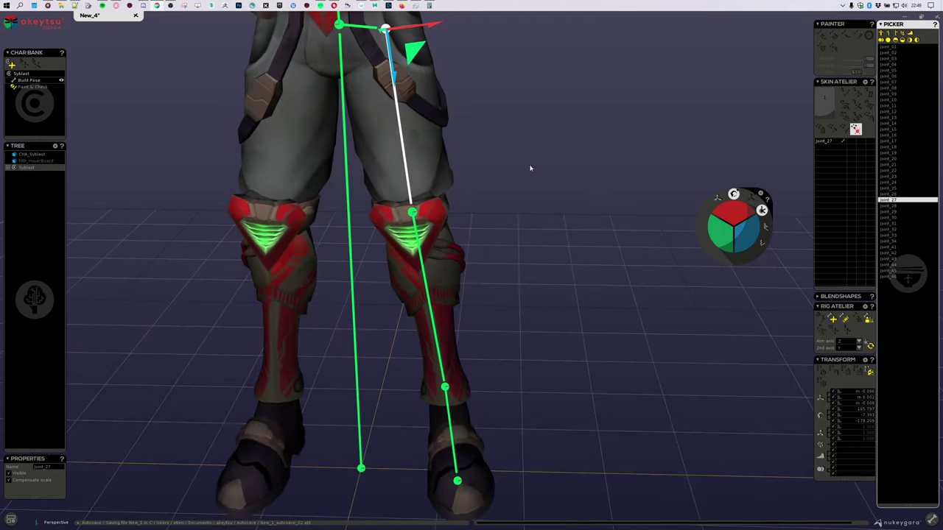
scroll(530, 169, up, 6)
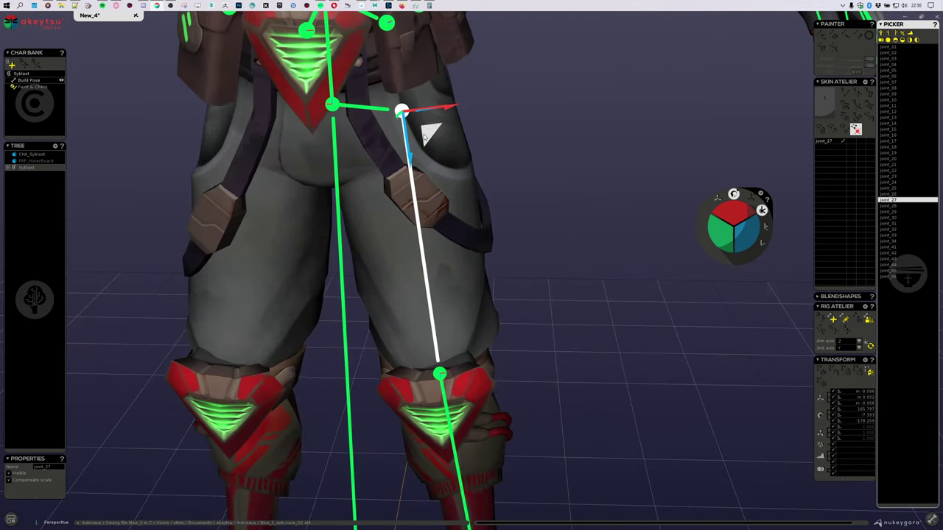
Expand the full Syblast joint hierarchy and duplicate the left hip joint's hierarchy.
click(25, 169)
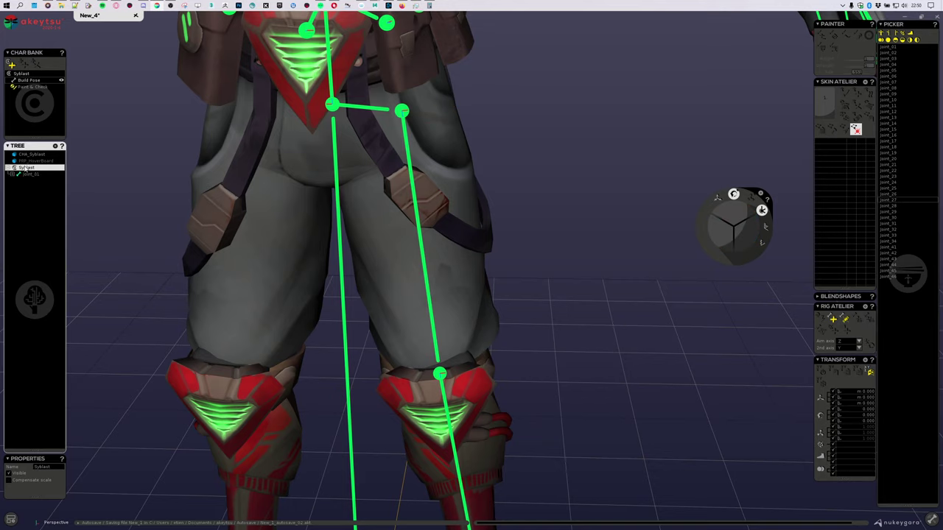
right_click(25, 170)
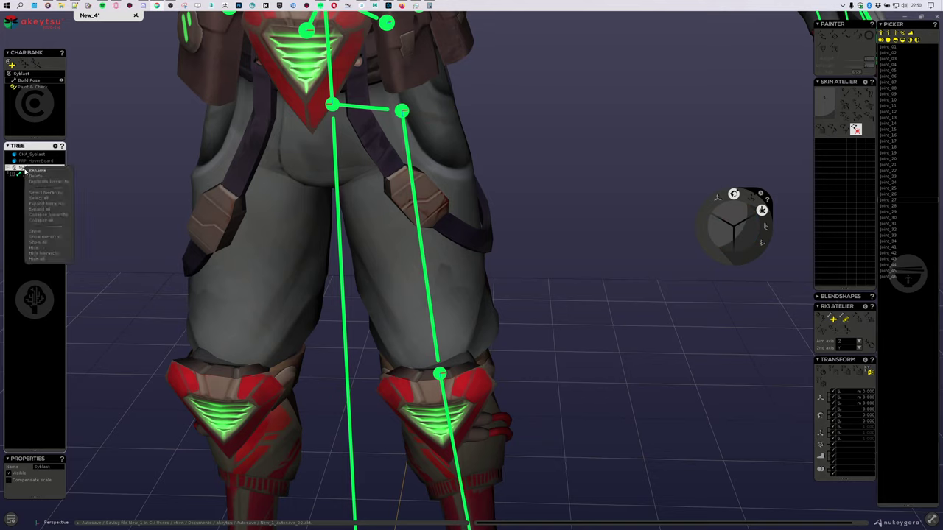
click(55, 209)
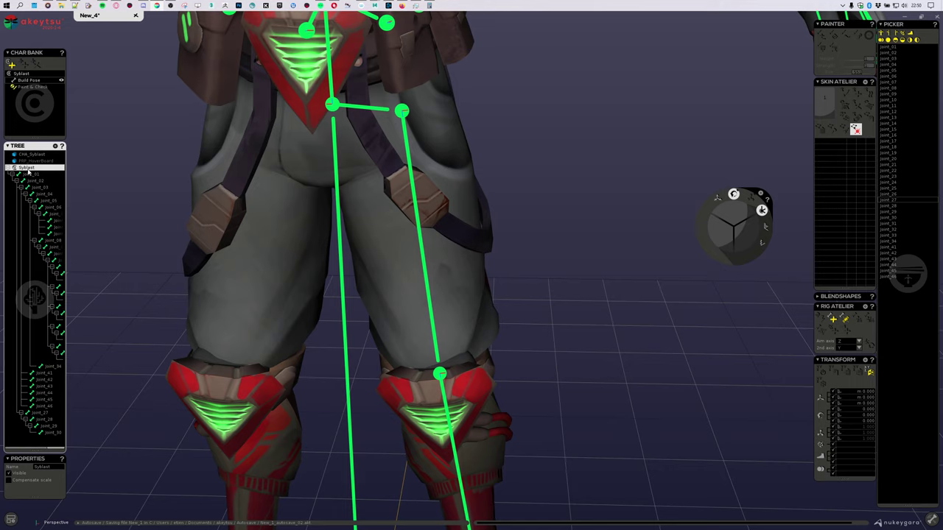
click(403, 113)
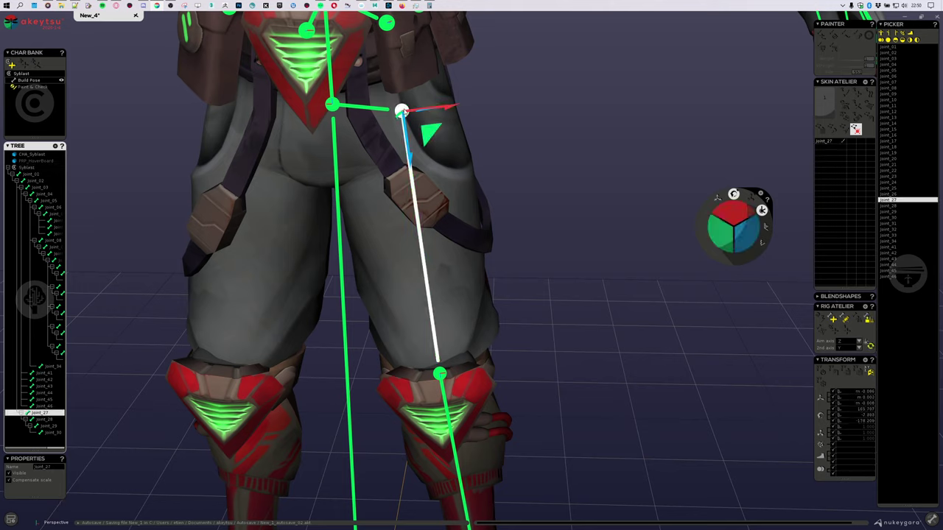
right_click(43, 415)
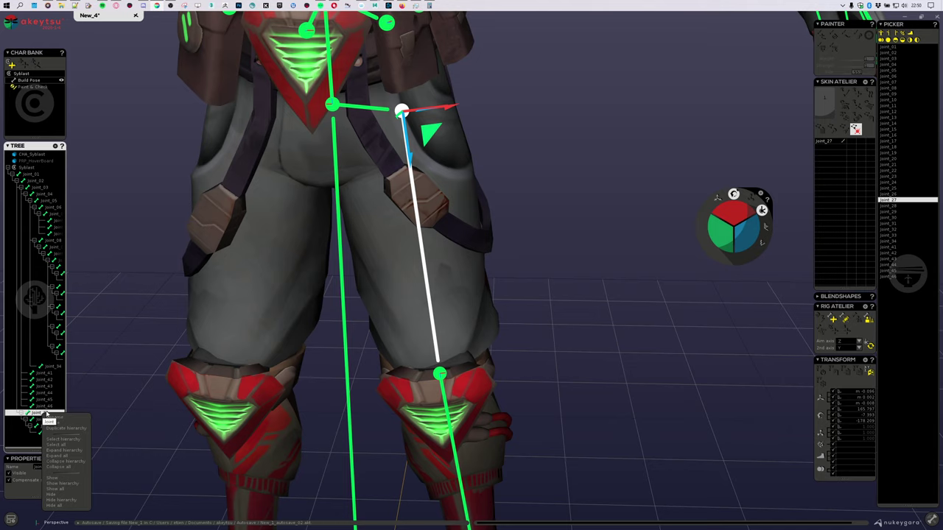
click(55, 431)
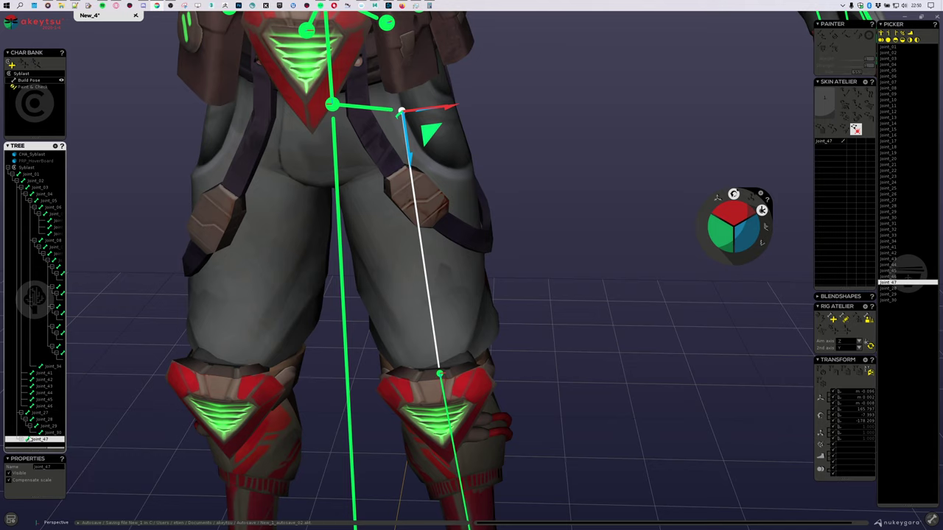
Delete the knee joint and its children from the duplicated left leg chain, keeping only the duplicated hip joint.
click(22, 439)
scroll(23, 441, down, 1)
click(49, 440)
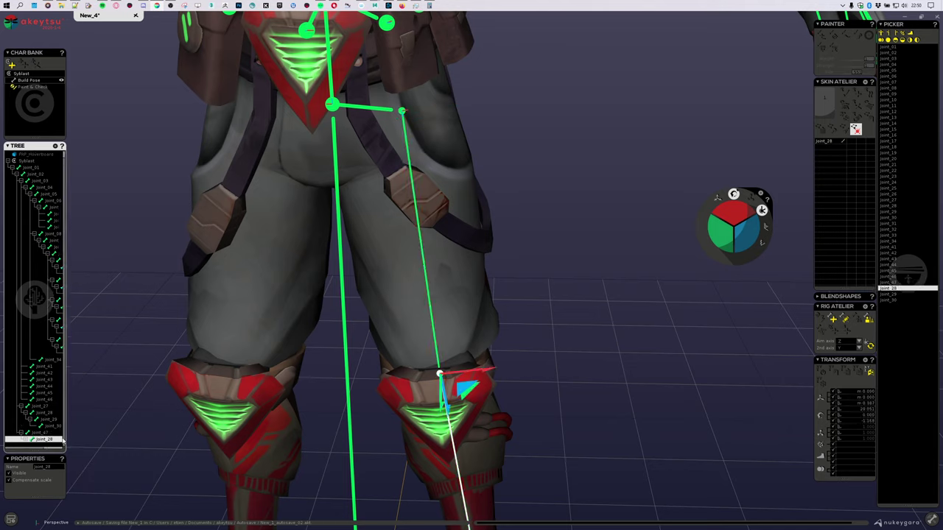
key(Delete)
Parent the duplicated hip joint to the original left hip joint, and undo a trial move of it away from the leg.
click(42, 441)
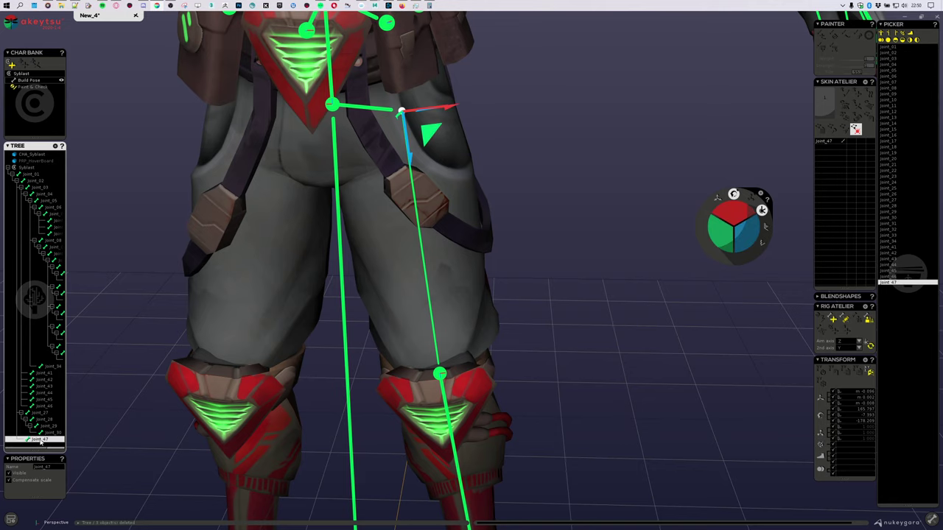
drag(42, 441, 45, 415)
scroll(442, 212, up, 3)
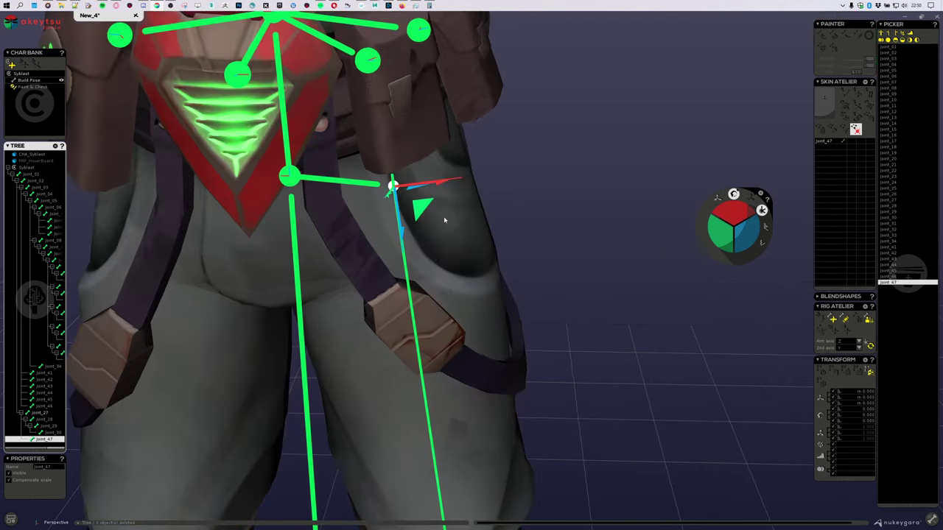
drag(392, 187, 659, 164)
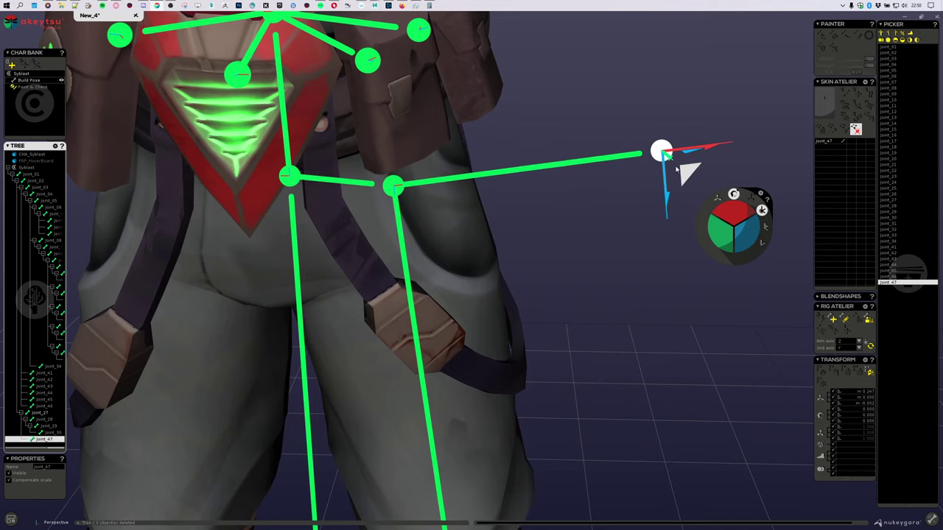
key(ctrl+z)
Examine the complete skeleton against the character from the feet up to the head and backpack.
scroll(501, 216, down, 5)
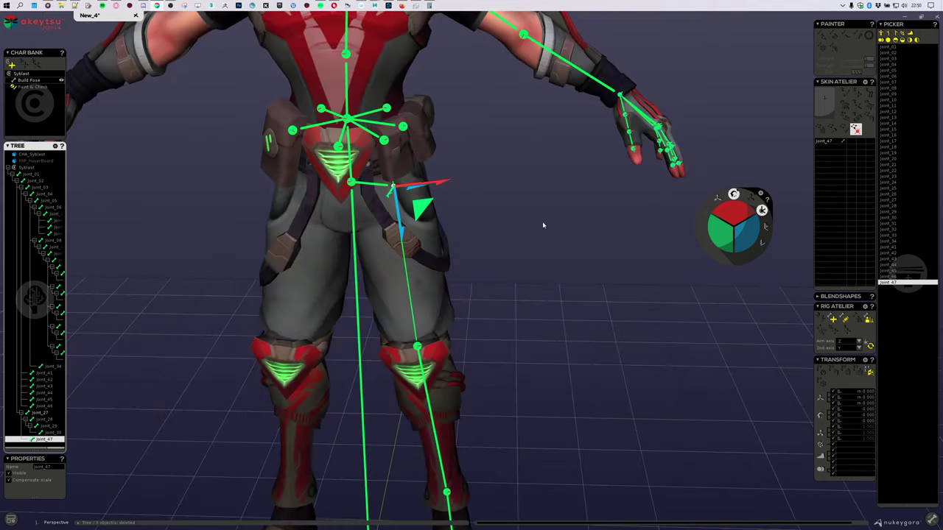
alt+drag(543, 225, 412, 210)
scroll(404, 193, up, 3)
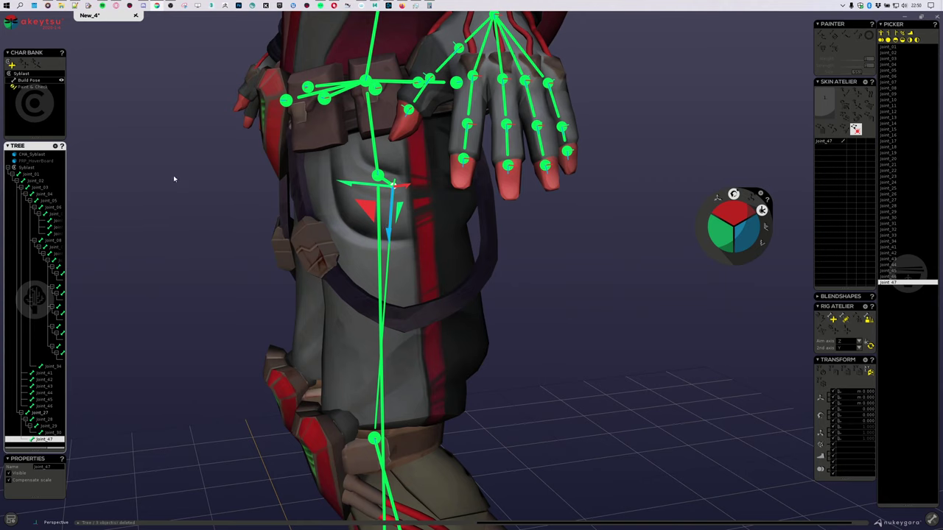
alt+drag(527, 267, 508, 214)
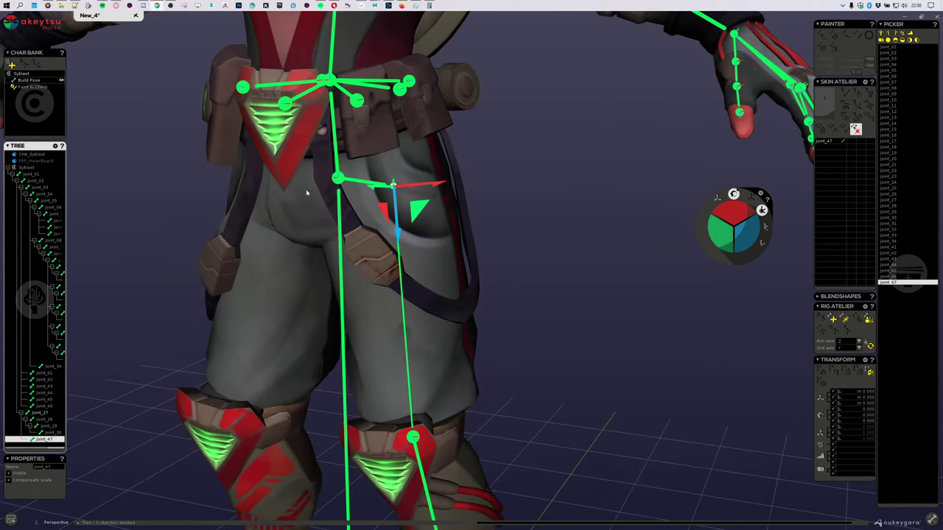
scroll(513, 228, down, 3)
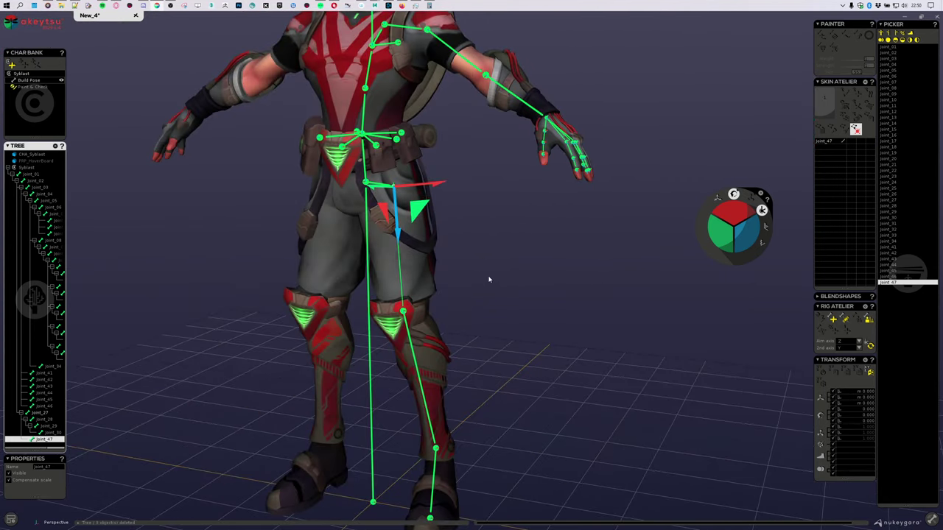
scroll(488, 279, up, 5)
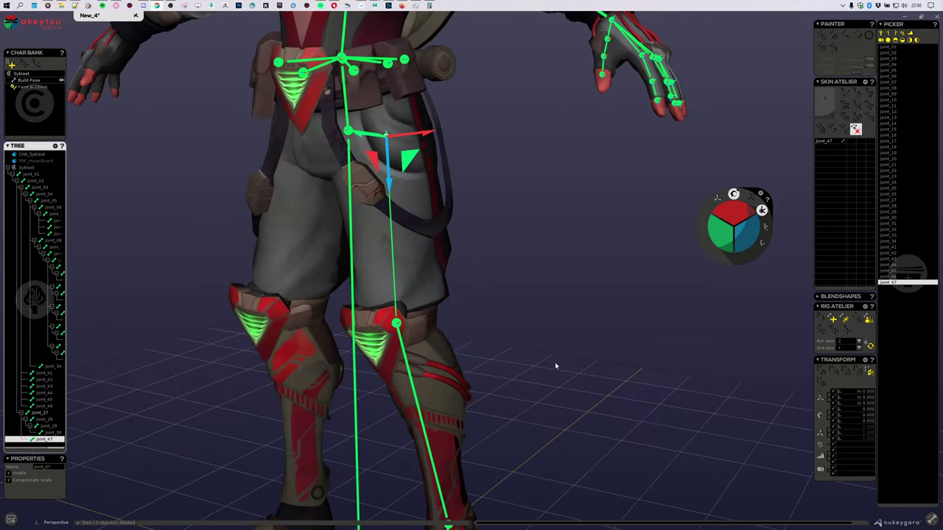
scroll(556, 366, down, 2)
alt+middle_drag(501, 394, 490, 305)
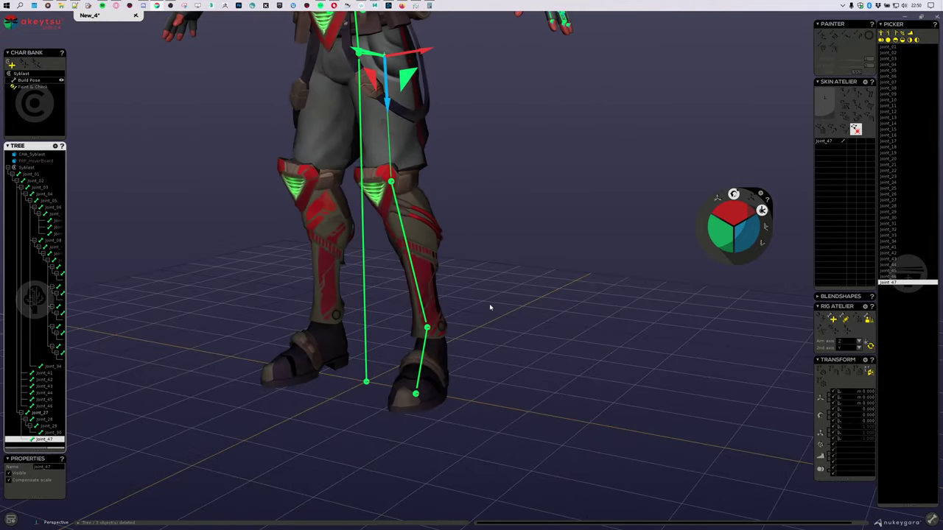
alt+drag(490, 304, 559, 321)
alt+middle_drag(532, 331, 513, 372)
alt+middle_drag(501, 251, 489, 357)
alt+drag(523, 296, 464, 287)
alt+middle_drag(492, 148, 513, 287)
scroll(513, 287, up, 2)
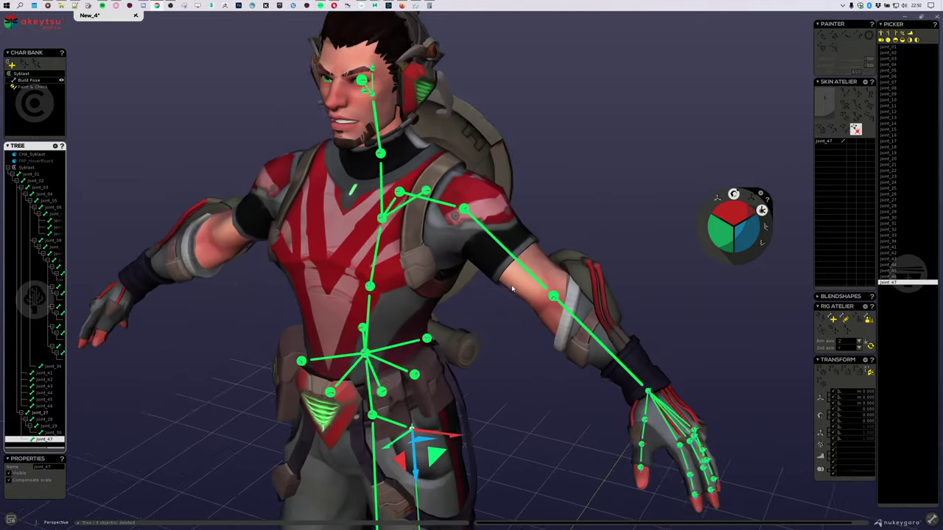
alt+drag(513, 287, 331, 258)
alt+middle_drag(357, 177, 349, 325)
alt+drag(348, 326, 549, 268)
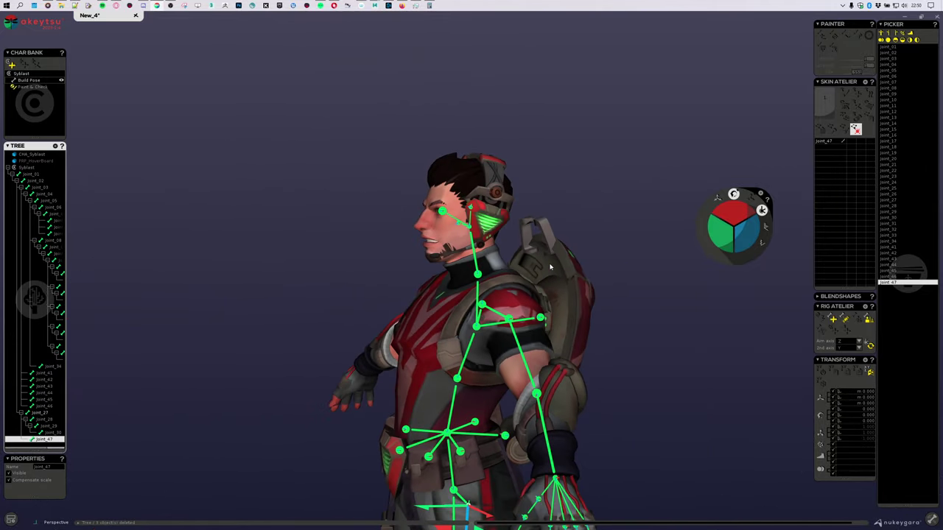
alt+drag(658, 267, 707, 369)
Rename the skeleton's top-level joint, Joint_01, as Root.
click(889, 47)
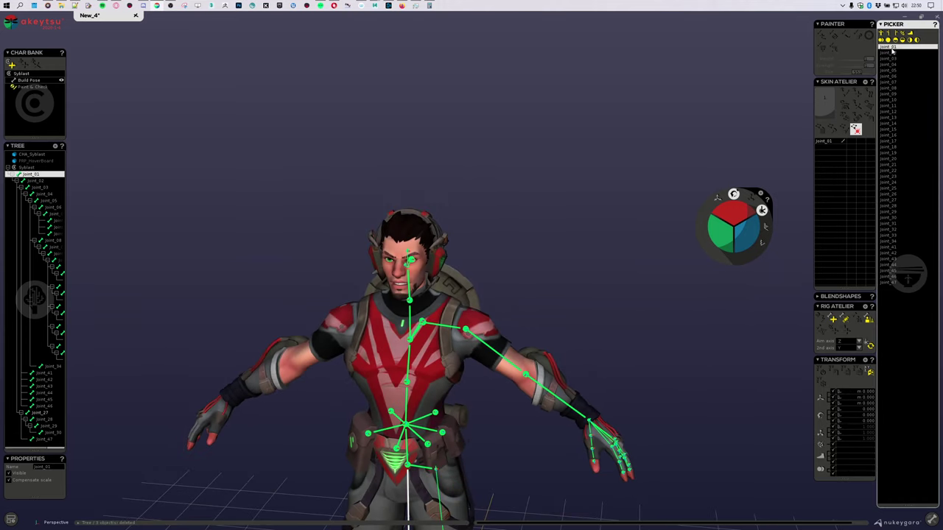
text(Root)
key(Return)
Select the joint directly under Root, between the hips, and rename it Pelvis.
alt+middle_drag(589, 341, 513, 228)
alt+right_drag(513, 227, 442, 427)
alt+middle_drag(442, 428, 496, 320)
alt+drag(500, 290, 584, 244)
alt+right_drag(585, 243, 402, 168)
alt+middle_drag(402, 168, 412, 314)
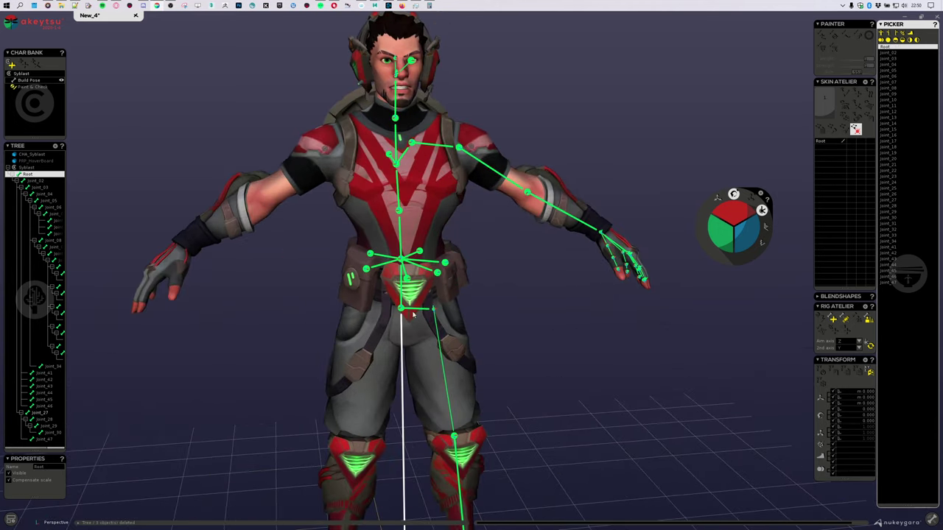
click(399, 309)
alt+middle_drag(579, 378, 564, 248)
alt+right_drag(564, 248, 562, 355)
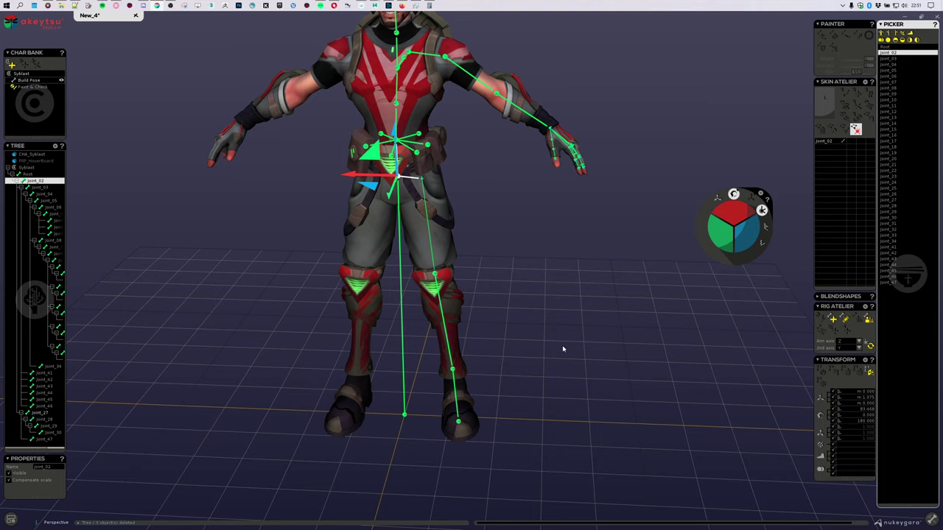
alt+right_drag(520, 312, 579, 358)
alt+drag(529, 292, 510, 254)
double_click(889, 54)
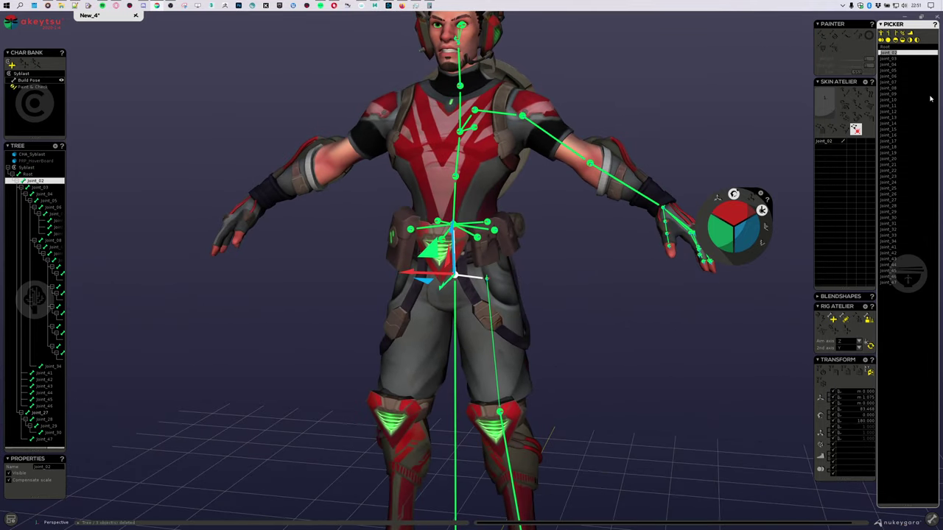
text(Fe)
key(Return)
Examine the joint chain from the belt and torso down to the feet, checking the Root, Pelvis and belt-centre joints.
alt+drag(593, 288, 564, 172)
scroll(635, 274, up, 4)
alt+middle_drag(437, 170, 464, 291)
scroll(464, 291, up, 1)
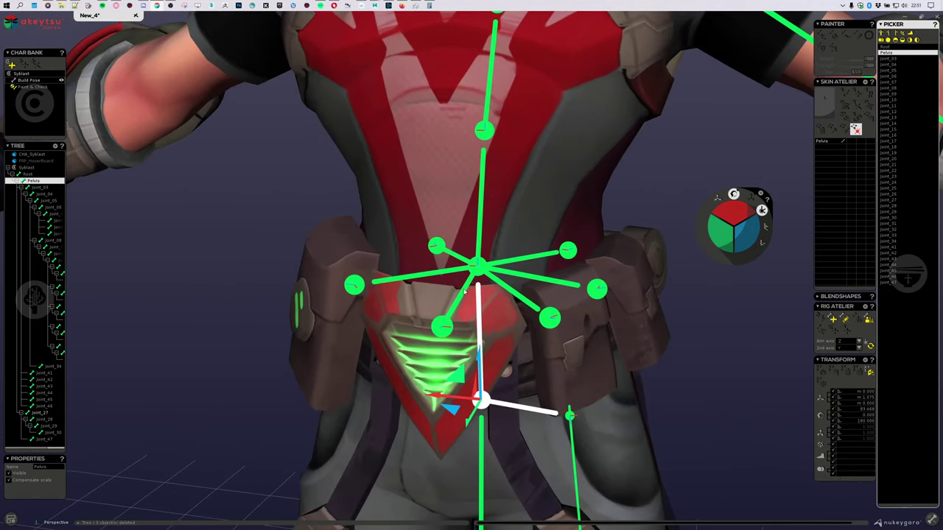
click(477, 259)
scroll(612, 192, down, 5)
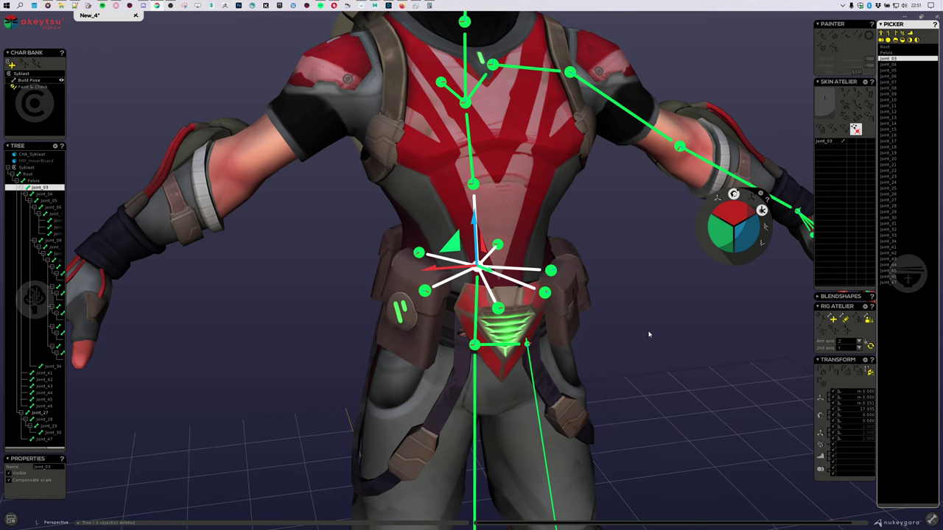
middle_drag(648, 334, 590, 316)
scroll(573, 232, up, 2)
middle_drag(596, 215, 559, 256)
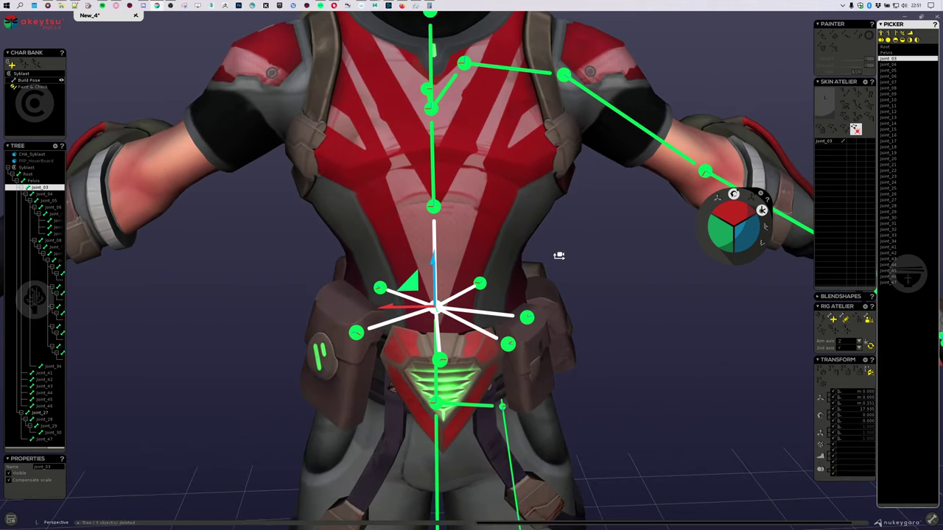
scroll(558, 257, down, 1)
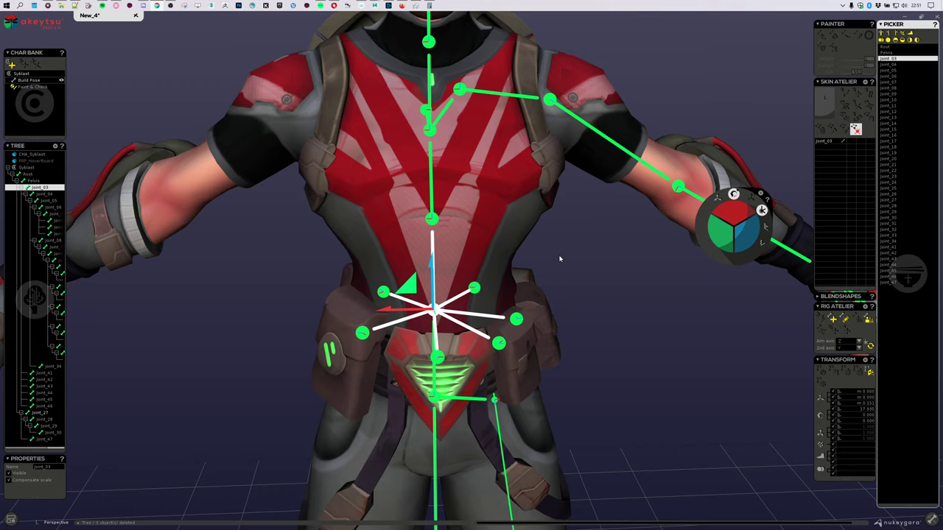
mouse_move(553, 313)
middle_down()
mouse_move(524, 317)
mouse_move(536, 316)
middle_up()
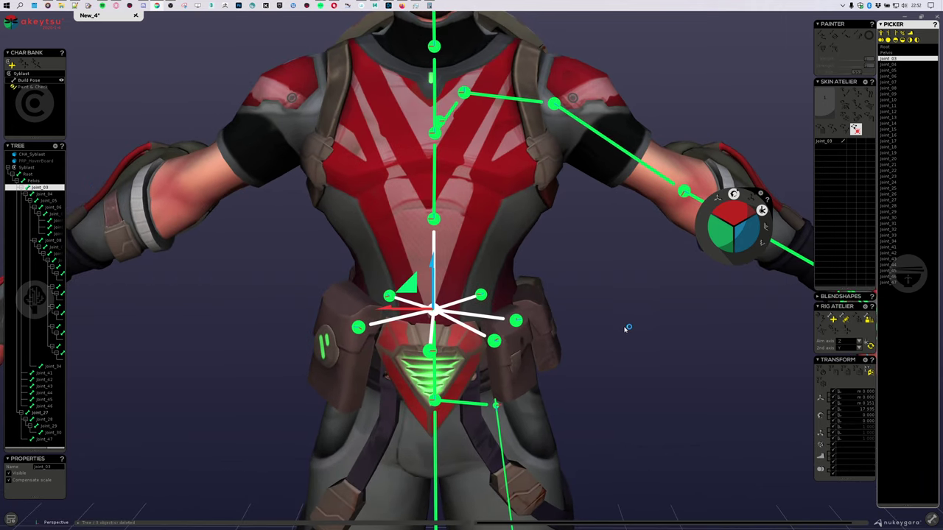
middle_drag(627, 328, 484, 324)
scroll(448, 400, down, 4)
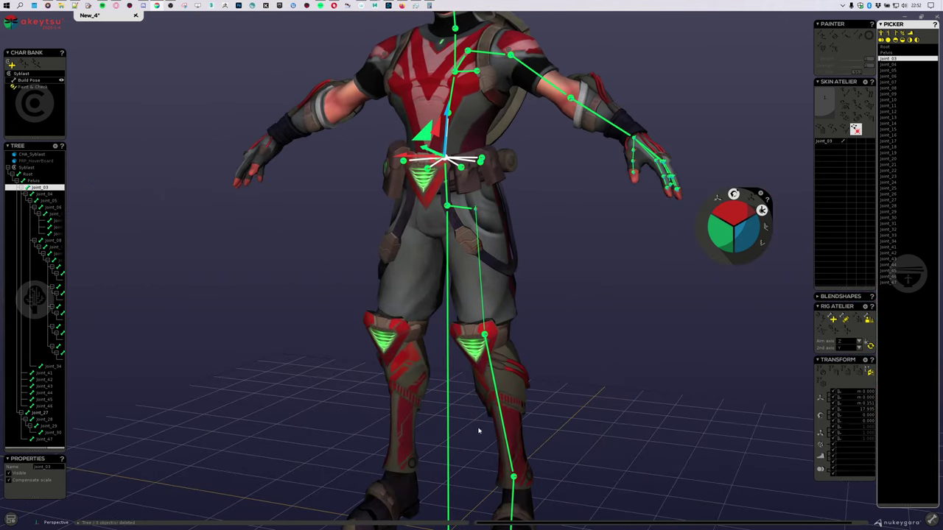
middle_drag(477, 430, 476, 381)
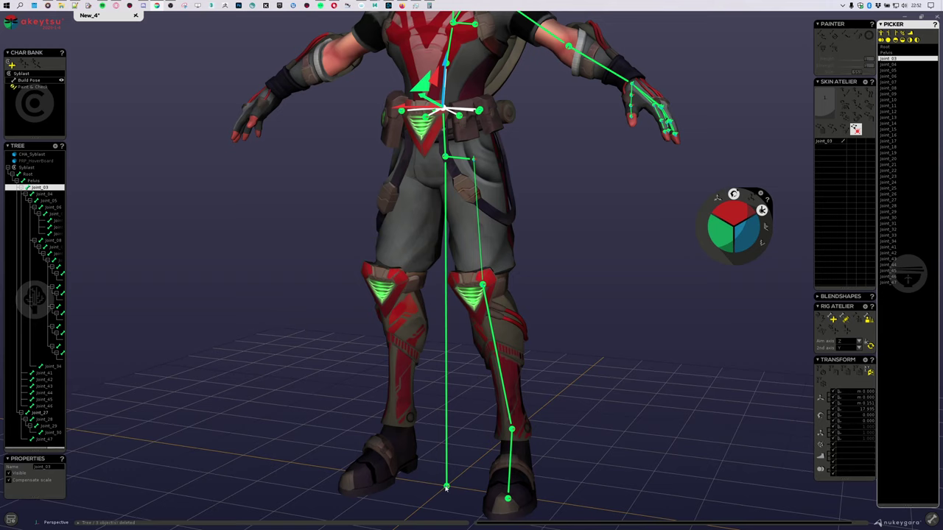
click(445, 488)
middle_drag(484, 186, 497, 377)
scroll(478, 383, up, 3)
click(464, 378)
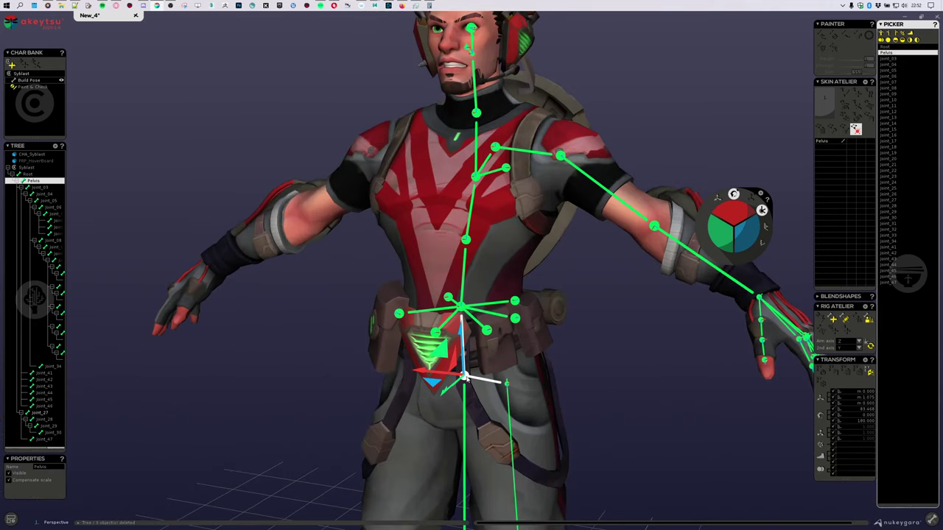
Rename the joint at the centre of the belt as Stomach and the next joint up as Spine.
click(459, 308)
double_click(895, 59)
text(Stomach)
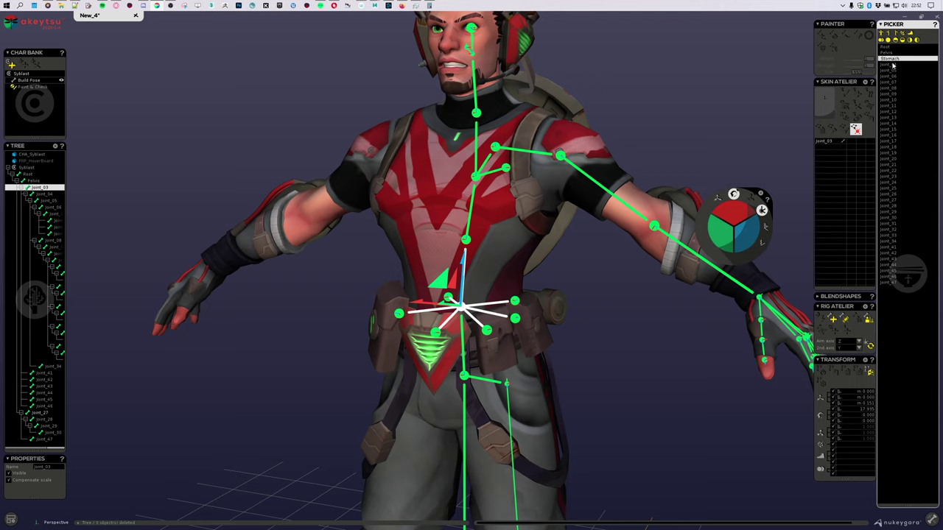
click(894, 65)
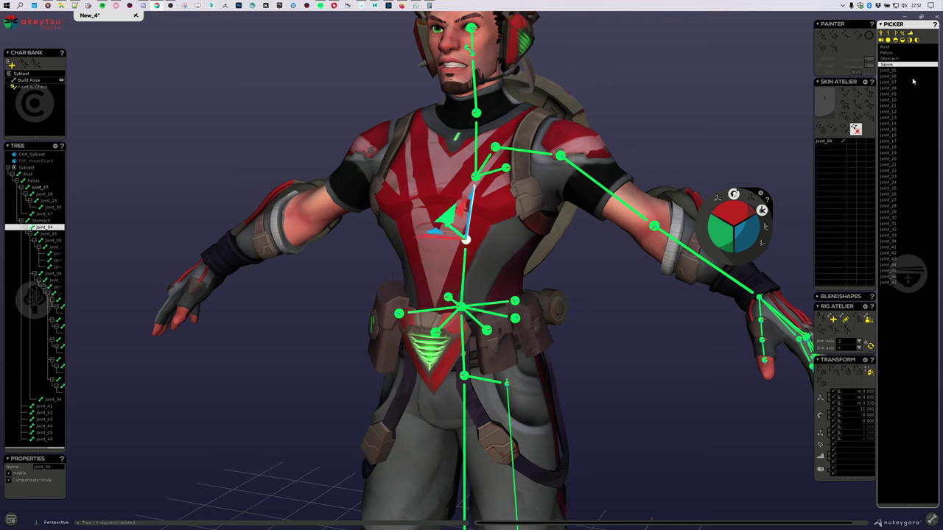
text(Spine)
key(Return)
Rename the chest joint, Joint_05, as Torso and the joint at the base of the neck, Joint_06, as Neck.
click(889, 71)
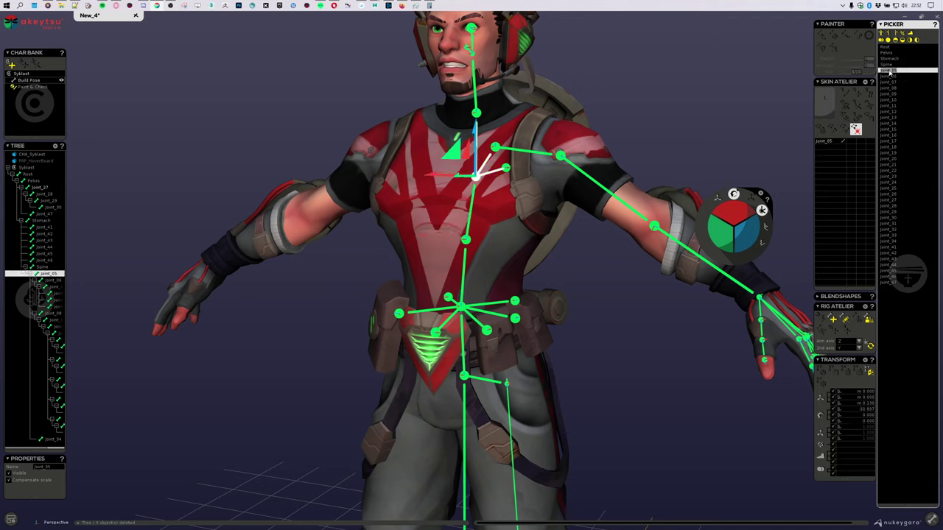
text(Torso)
click(888, 77)
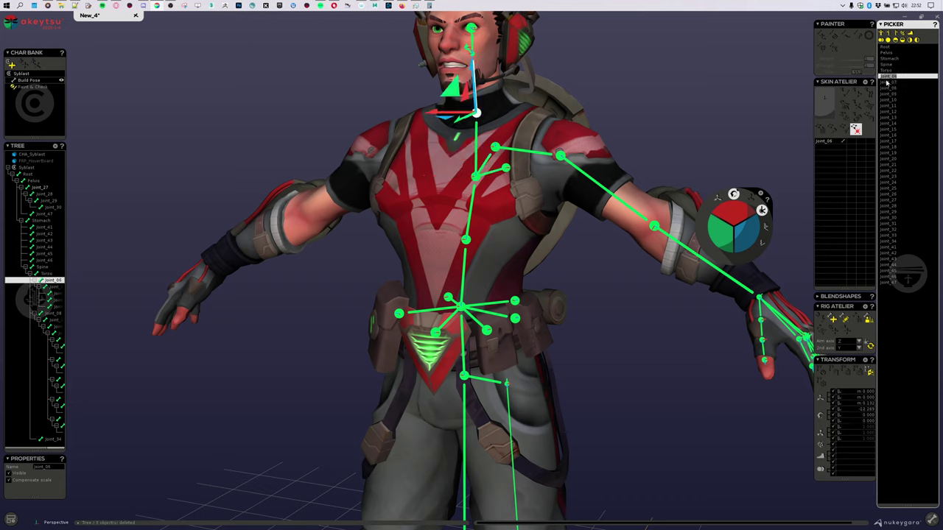
text(Neck)
key(Return)
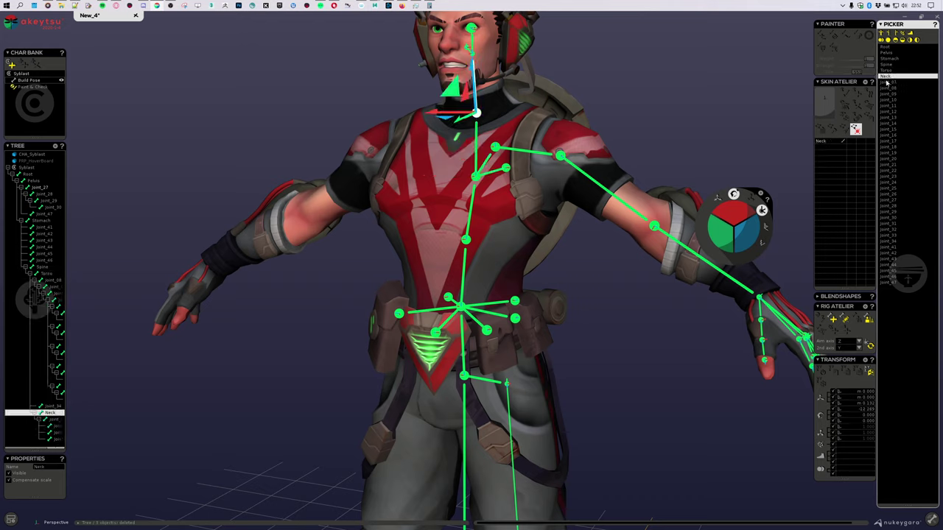
Rename the joint above Neck, Joint_07, as Head.
click(886, 83)
key(F2)
text(Head)
key(Return)
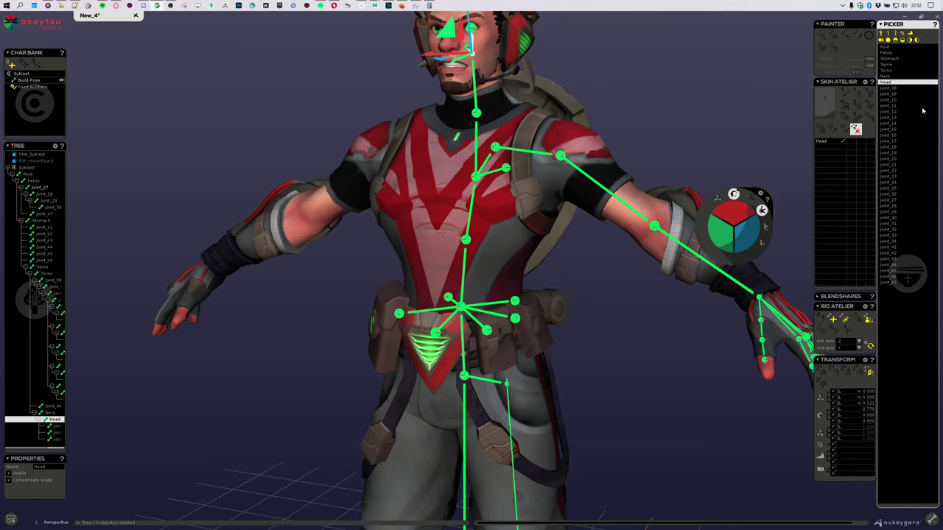
Rename the left collarbone joint, Joint_08, as Clavicle_L.
alt+middle_drag(580, 90, 552, 246)
alt+drag(553, 246, 510, 251)
middle_drag(510, 250, 545, 255)
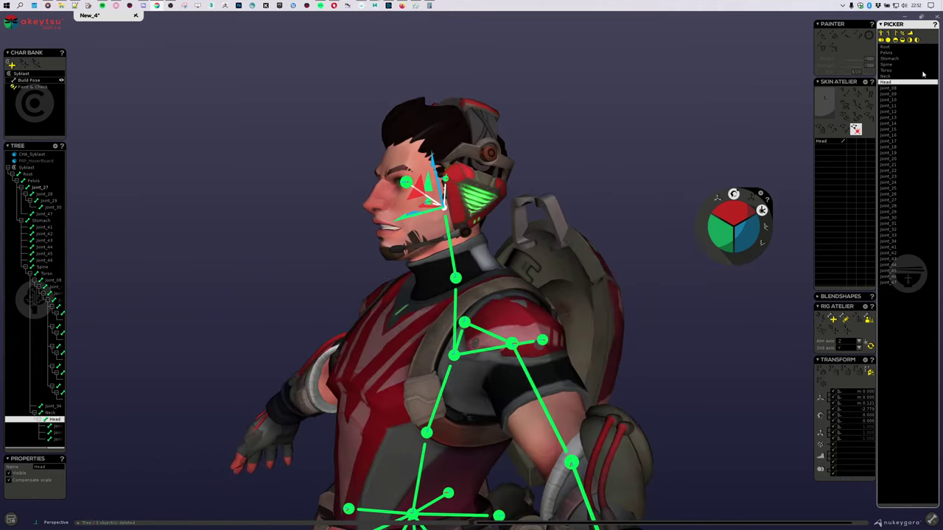
click(890, 88)
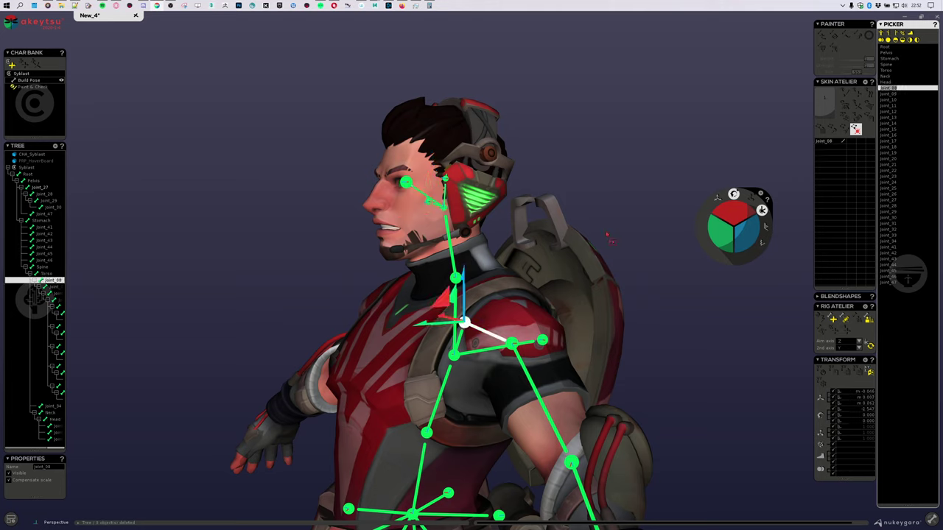
text(Clavicle_L)
key(Return)
Examine the skeleton from the front, from the left clavicle and arm down to the legs and back up.
alt+drag(502, 239, 624, 271)
scroll(624, 271, up, 2)
alt+middle_drag(582, 298, 486, 223)
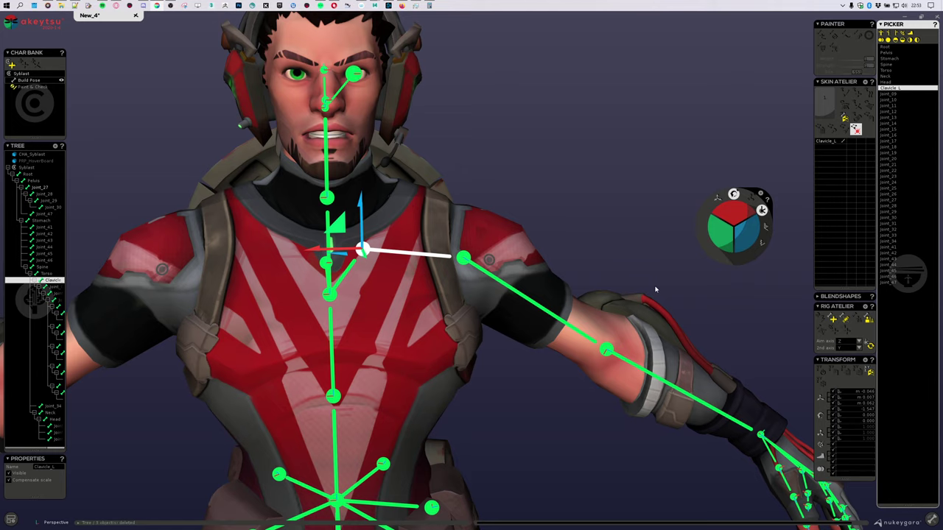
scroll(218, 364, down, 6)
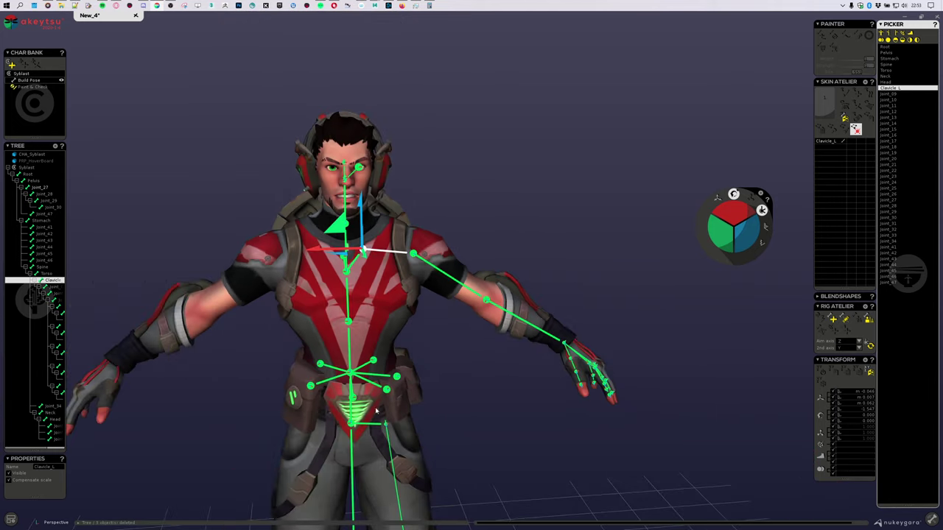
alt+middle_drag(469, 415, 531, 260)
scroll(531, 260, down, 2)
alt+drag(515, 308, 522, 316)
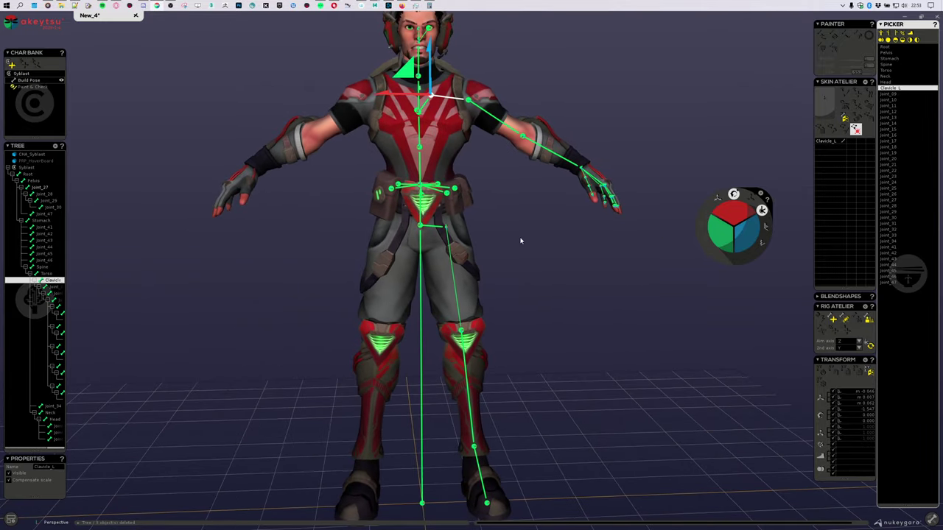
alt+drag(519, 239, 508, 244)
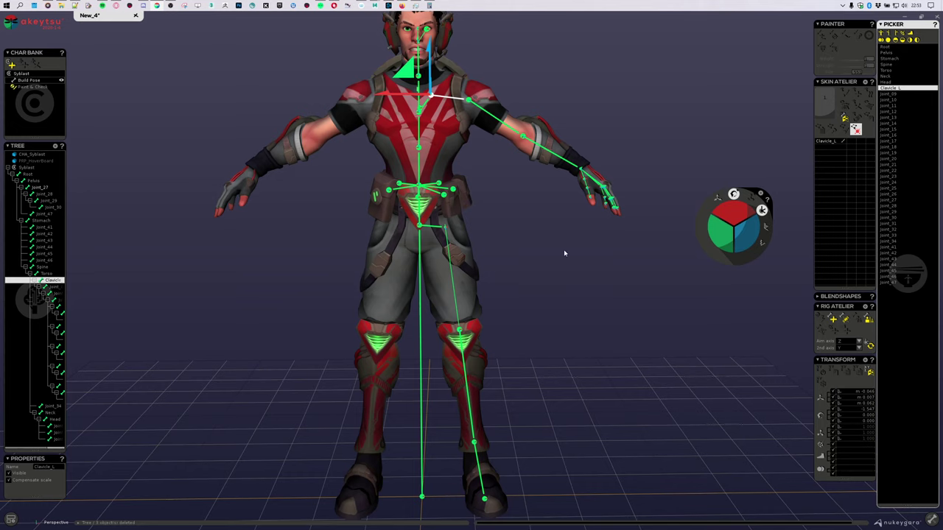
middle_drag(555, 238, 527, 350)
scroll(466, 217, up, 5)
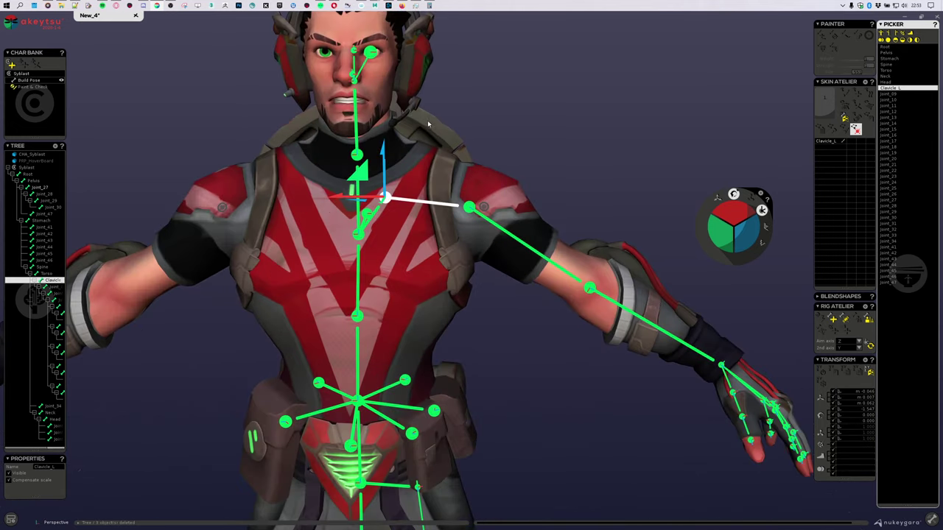
middle_drag(427, 120, 448, 164)
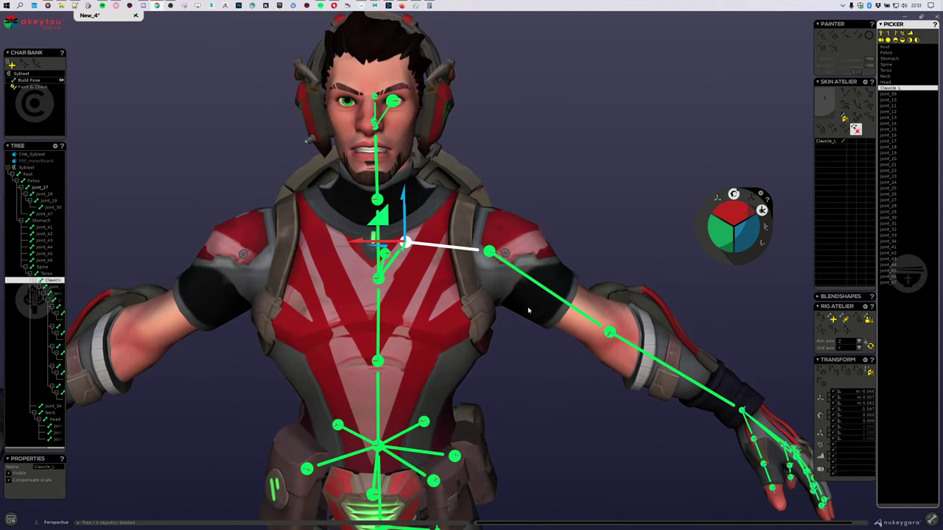
Rename the left shoulder joint as Arm_L and the left elbow joint as Forearm_L.
click(490, 253)
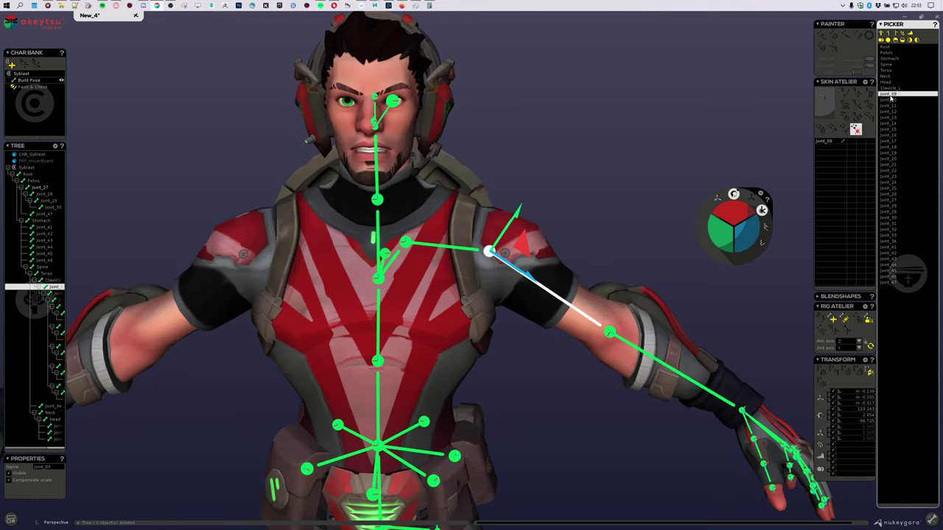
double_click(890, 94)
text(Arm_L)
key(Return)
click(894, 99)
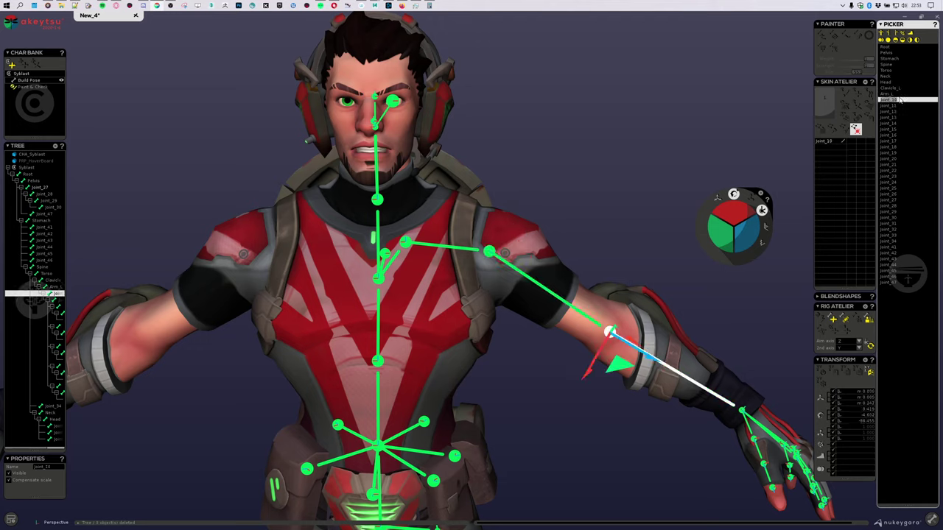
double_click(895, 100)
text(Forearm_L)
key(Return)
Rename the left wrist joint, Joint_11, as Wrist_L and select the first thumb joint, Joint_12.
click(895, 105)
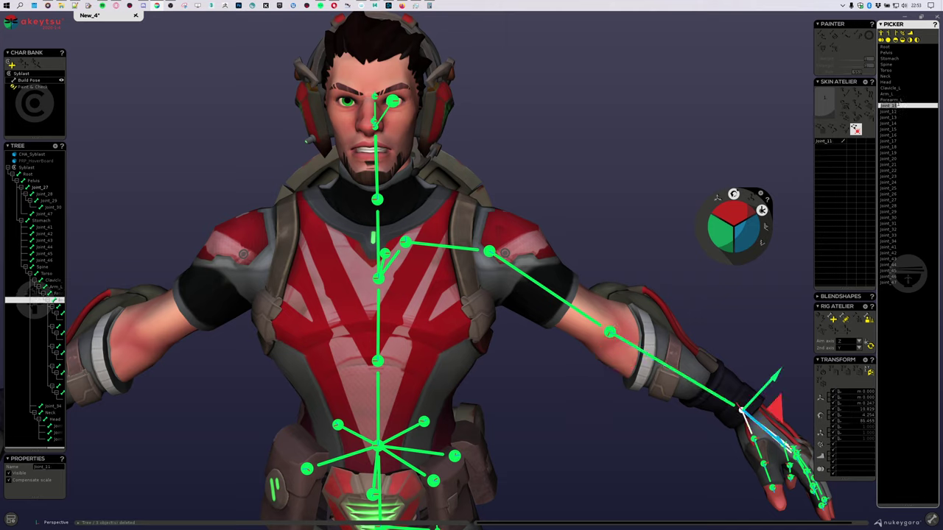
text(W)
text(rist_L)
key(Return)
click(898, 112)
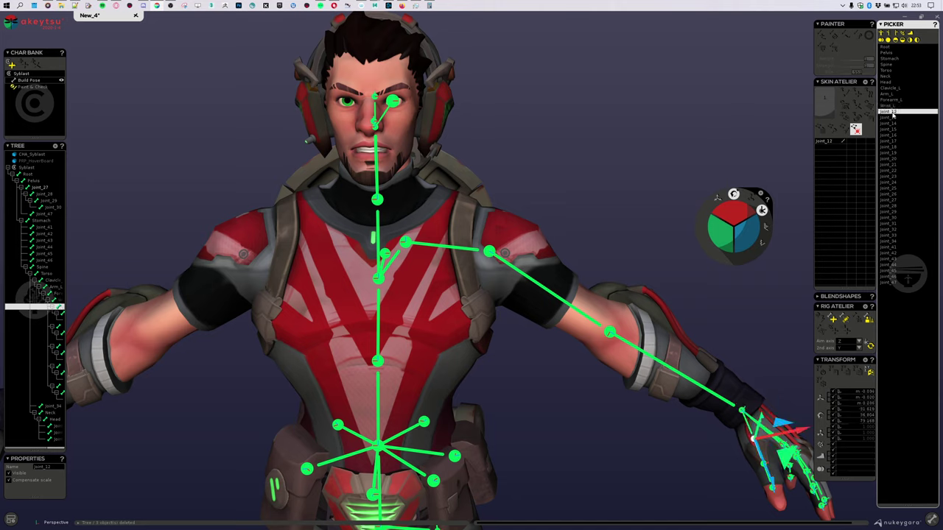
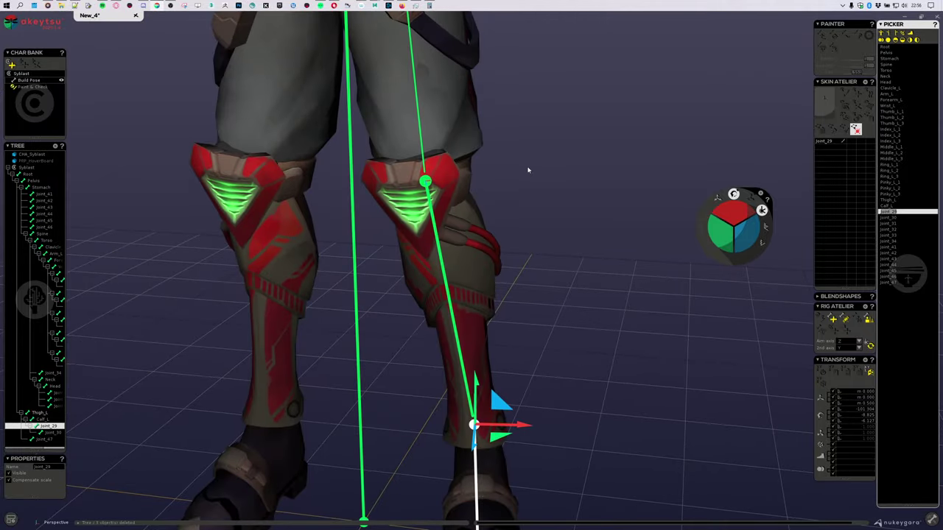
Rename the left ankle joint, Joint_29, as Ankle_L and the joint at the front of the foot as Tiptoe.
alt+drag(528, 170, 590, 255)
text(Ankle_L)
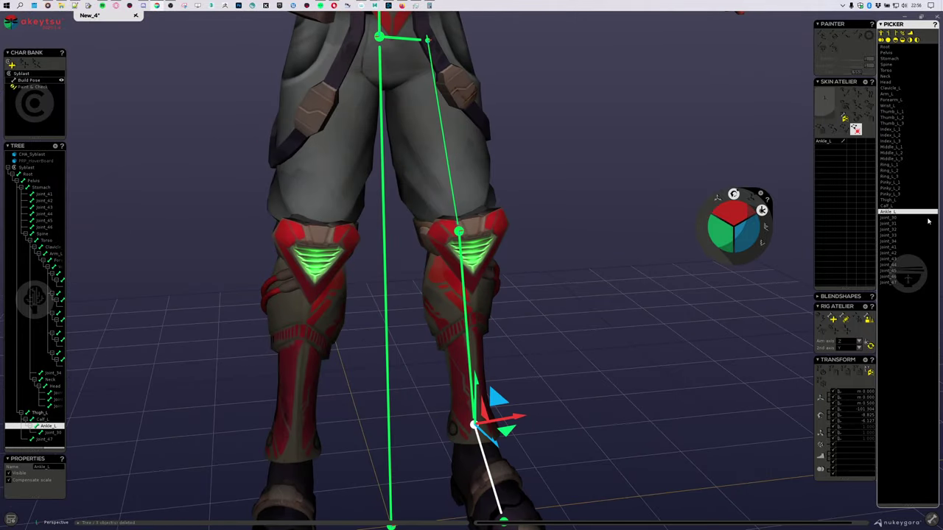
click(927, 219)
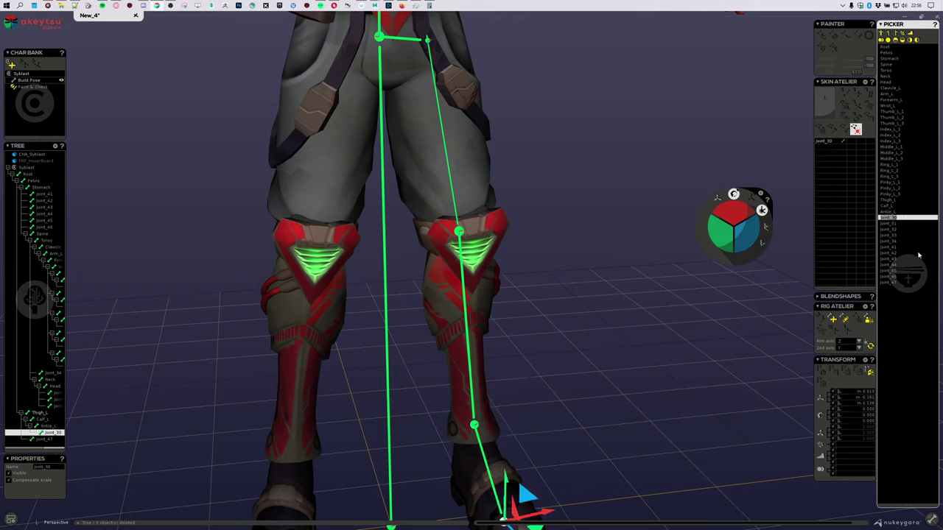
key(ctrl+s)
text(Tiptoe)
key(Return)
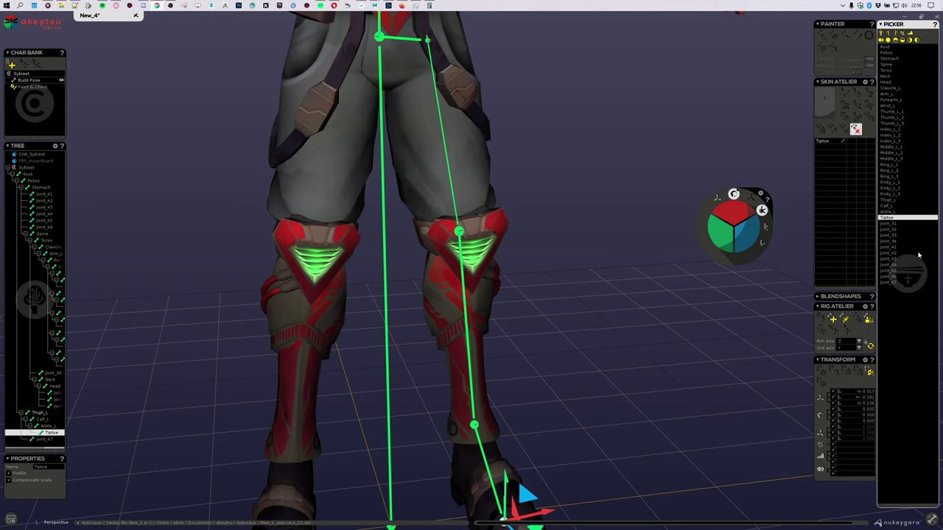
Frame the left eye joint, Joint_31, and rename it Eye_L.
scroll(593, 347, down, 3)
click(887, 223)
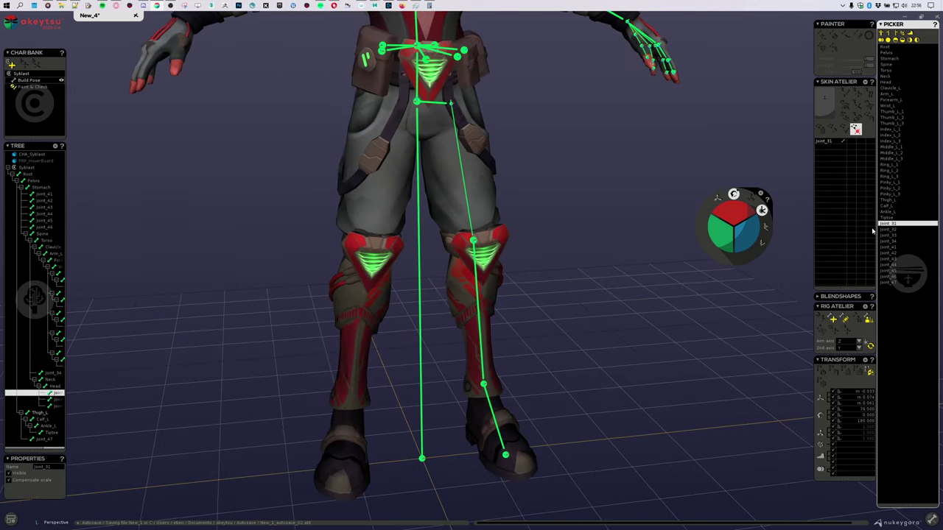
key(f)
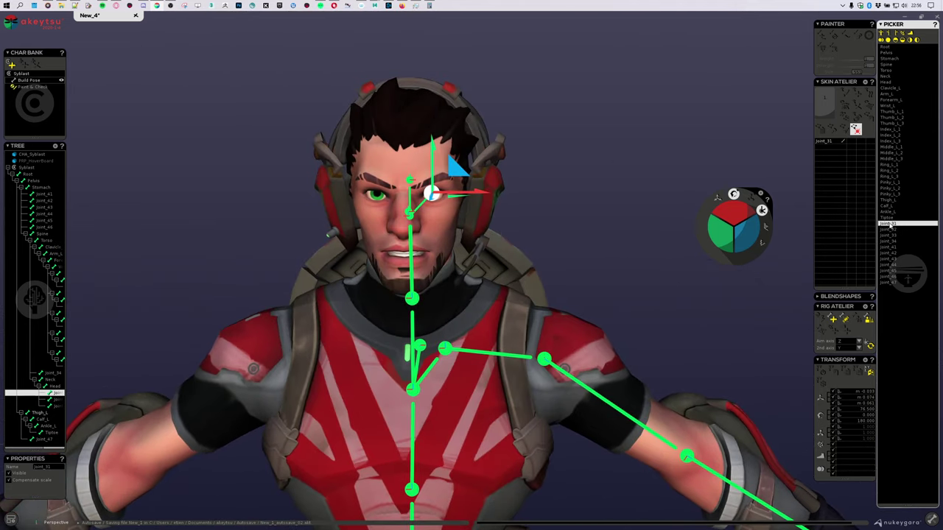
key(F2)
text(Eye_L)
key(Return)
Rename the joint between the eyebrows, Joint_32, as Headset.
click(888, 229)
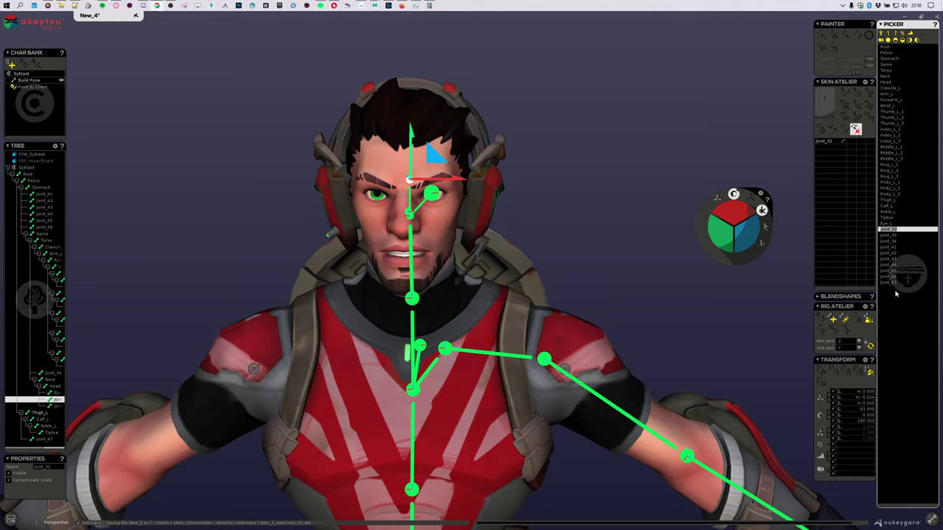
key(F2)
text(Headset)
key(Return)
Rename Joint_33 under Head as Jaw and select the backpack joint, Joint_34.
click(891, 236)
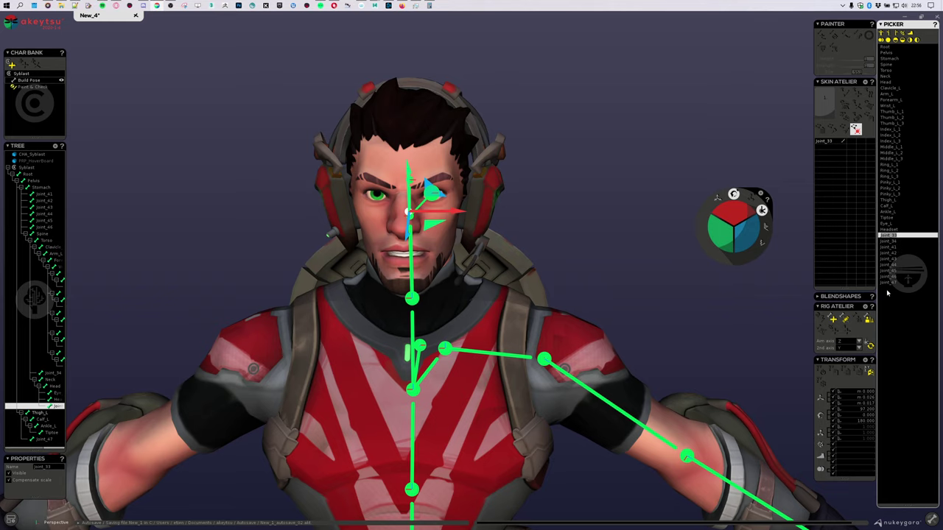
key(F2)
text(Jaw)
key(Return)
click(890, 242)
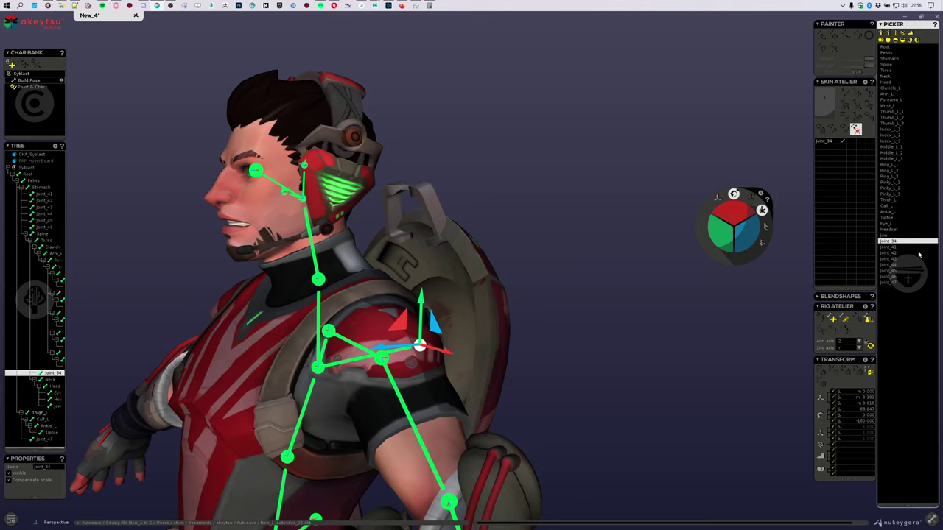
Rename the backpack joint, Joint_34, as Shield and the belt grenade's joint, Joint_41, as Belt_Grenade.
key(F2)
text(Shield)
key(Return)
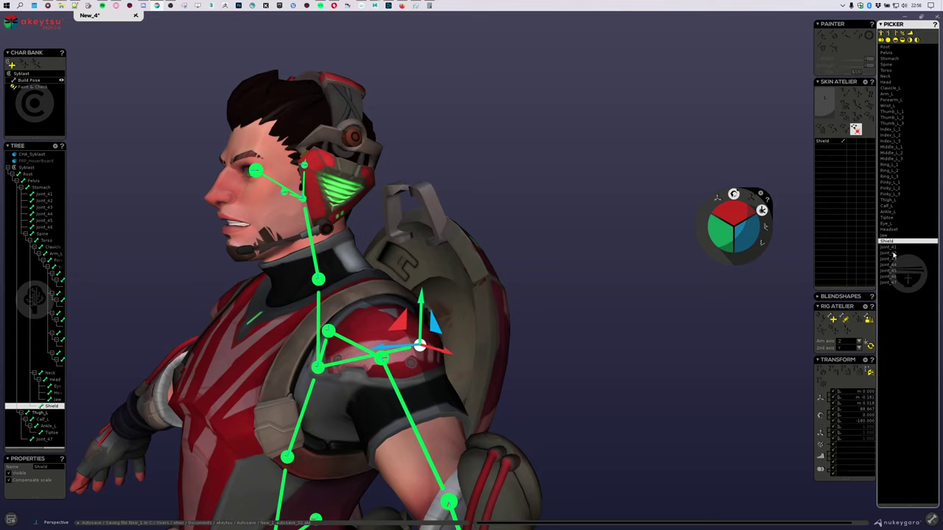
click(890, 248)
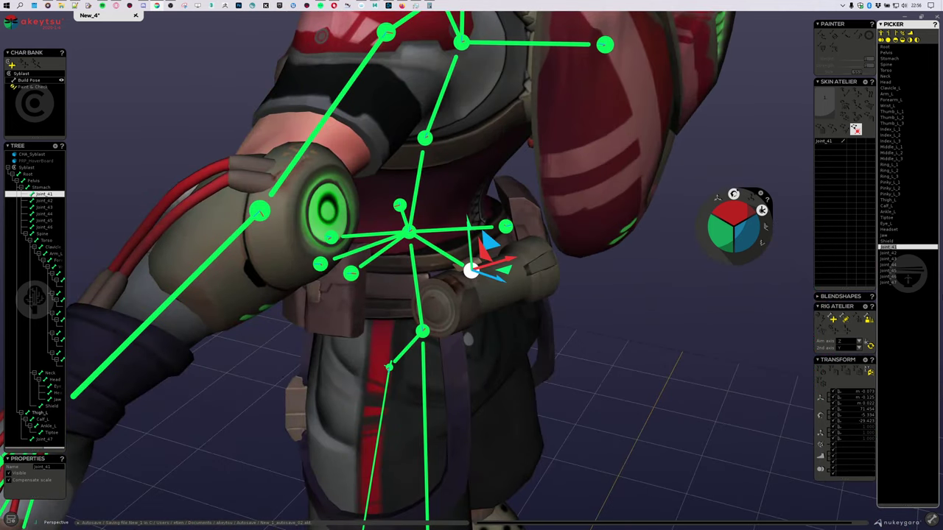
double_click(889, 248)
text(Belt_Grenade)
Rename the rear belt joint, Joint_42, as Belt_Pouch.
click(889, 253)
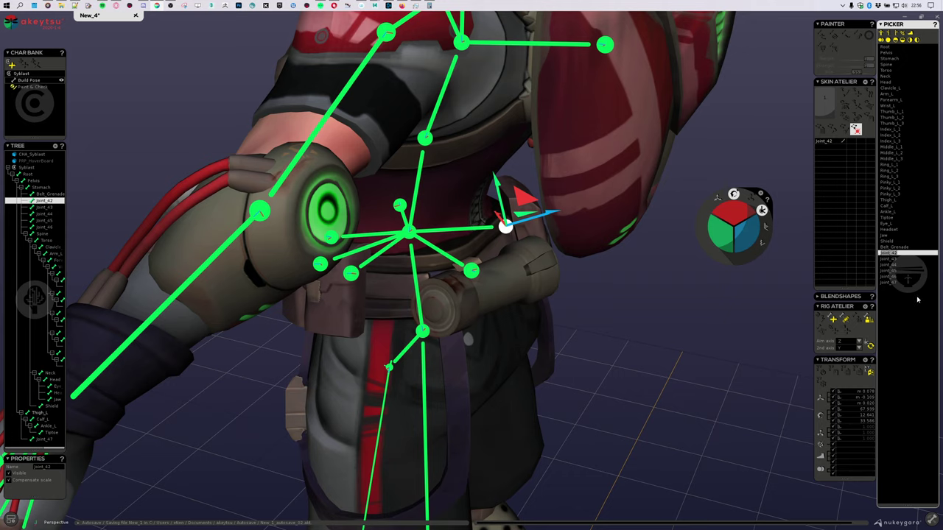
text(Belt_Pouch)
middle_drag(484, 431, 547, 385)
click(528, 325)
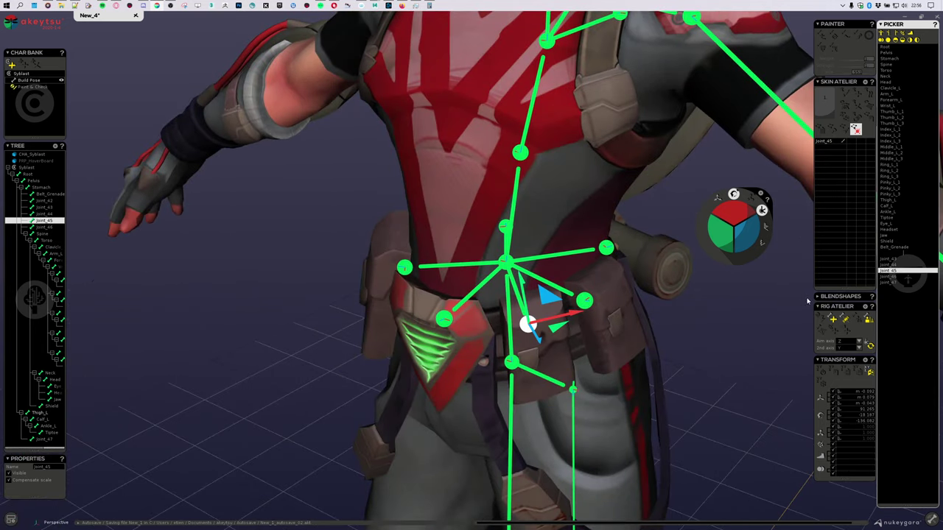
click(902, 254)
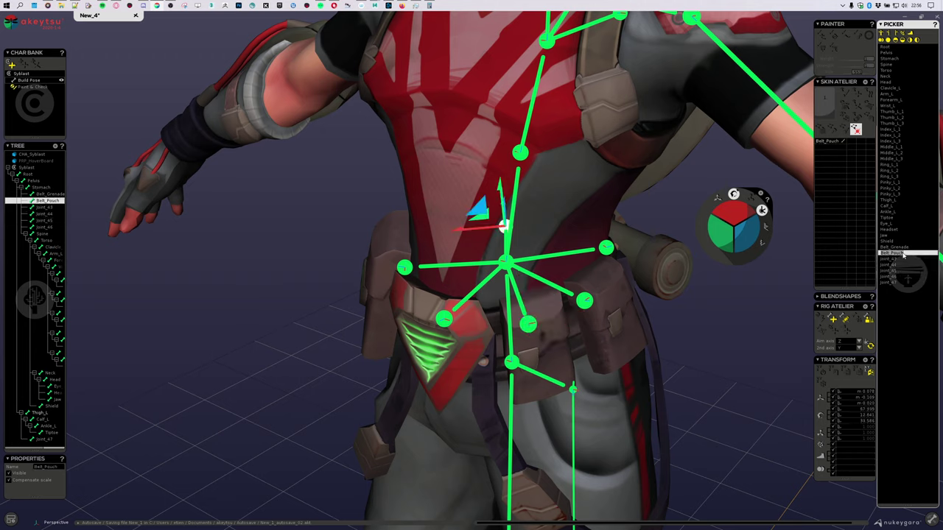
Rename the front left pouch joint, Joint_45, as Belt_Pouch_1 and the neighbouring Joint_46 as Belt_Pouch_2.
click(890, 266)
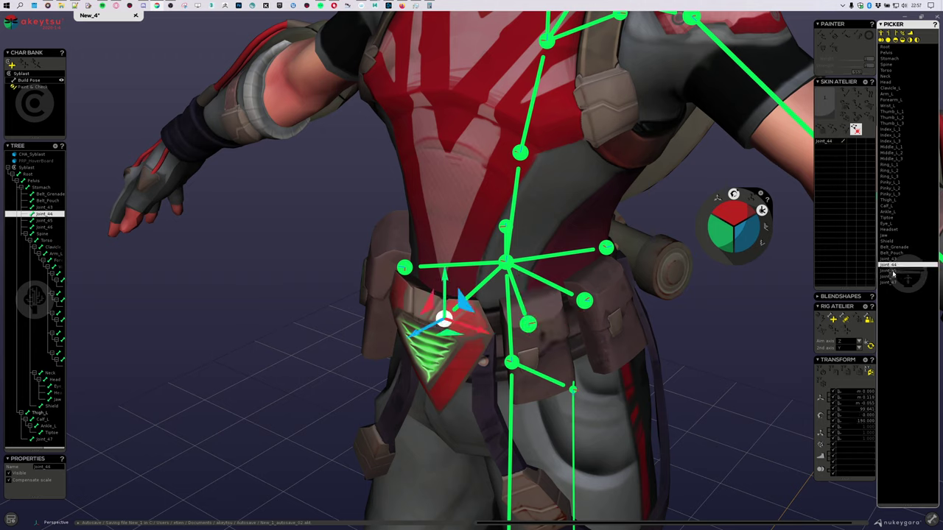
click(891, 272)
double_click(891, 272)
text(Belt_Pouch)
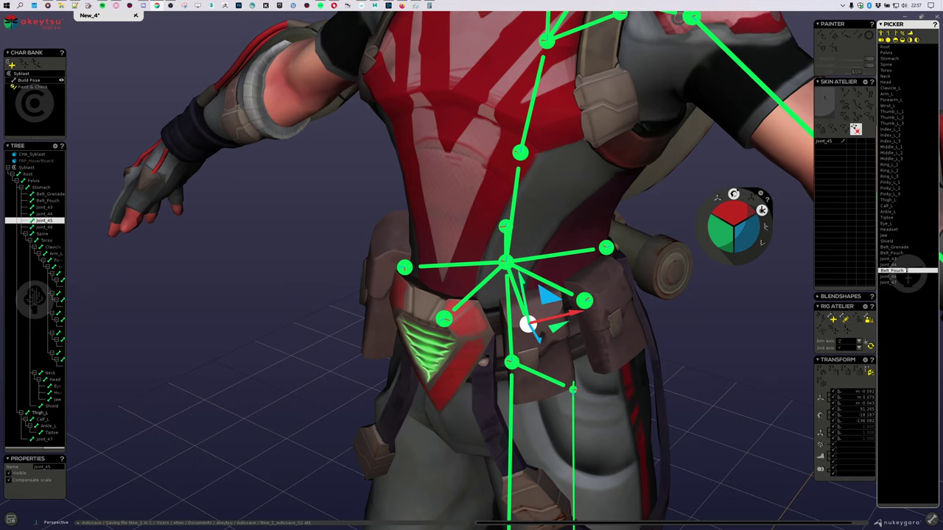
double_click(907, 270)
click(890, 277)
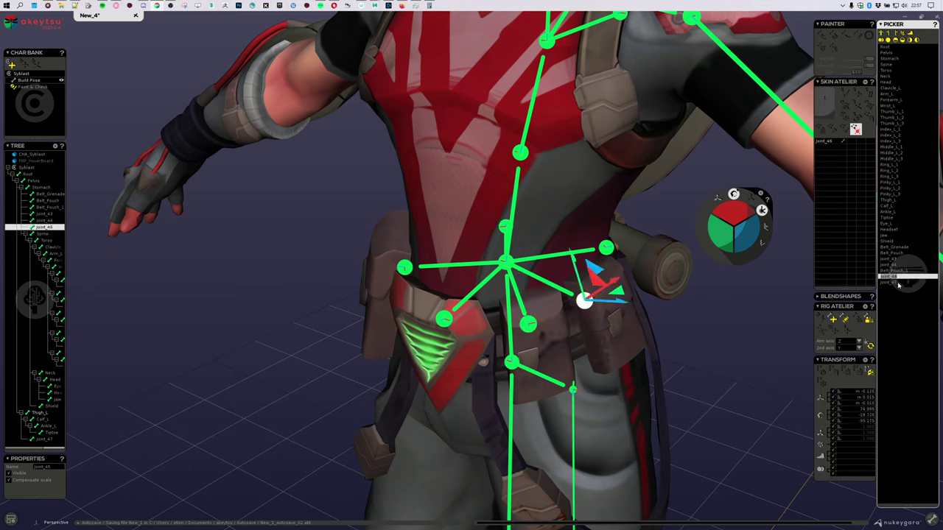
key(Return)
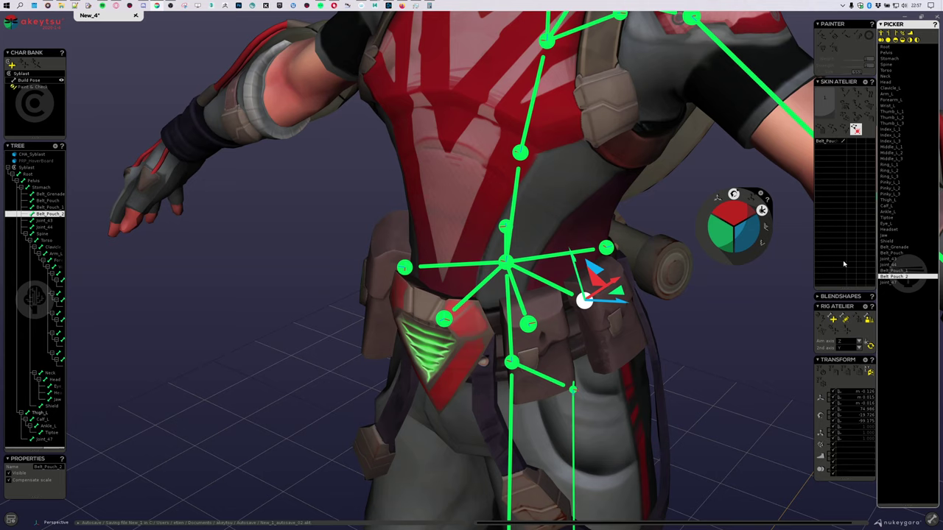
Rename the rear pouch joint as Belt_Pouch_3 and Joint_43 on the character's right hip as Belt_Pouch_4.
click(886, 283)
middle_drag(641, 385, 661, 320)
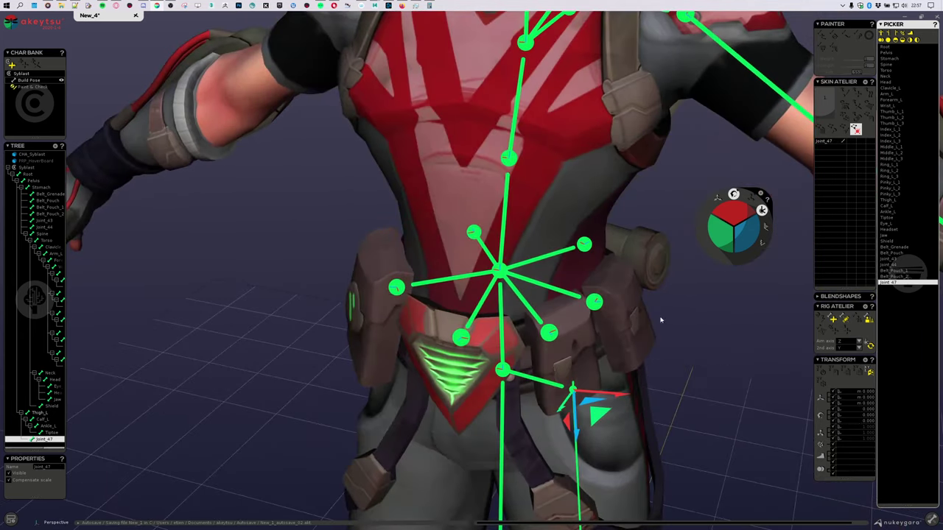
click(892, 253)
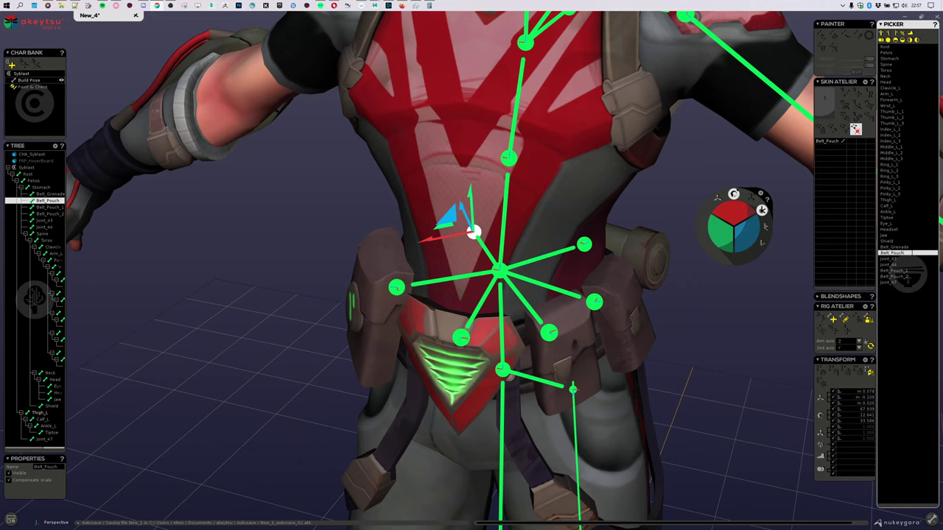
text(_3)
key(Return)
click(898, 259)
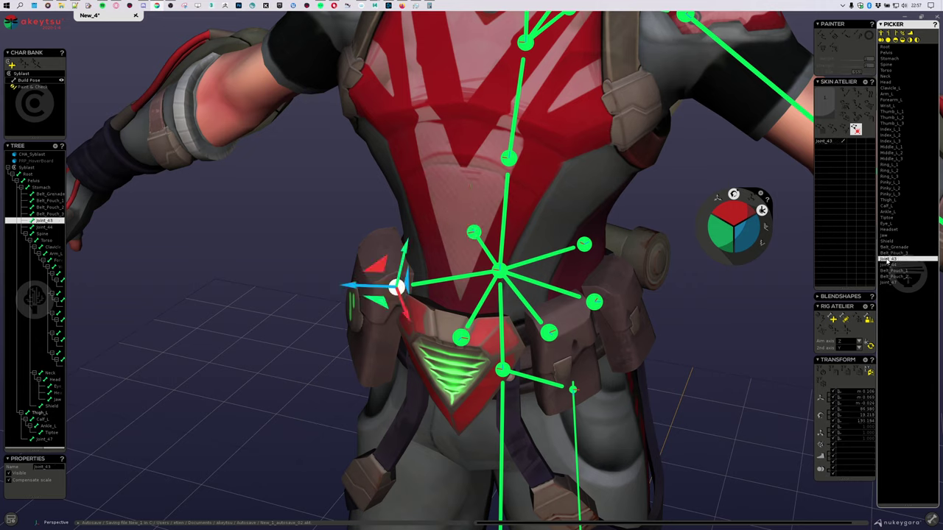
text(_4)
key(Return)
Reorder the joint list so that Belt_Pouch_1 to Belt_Pouch_4 run consecutively after Belt_Grenade and before Joint_44.
click(896, 266)
click(907, 271)
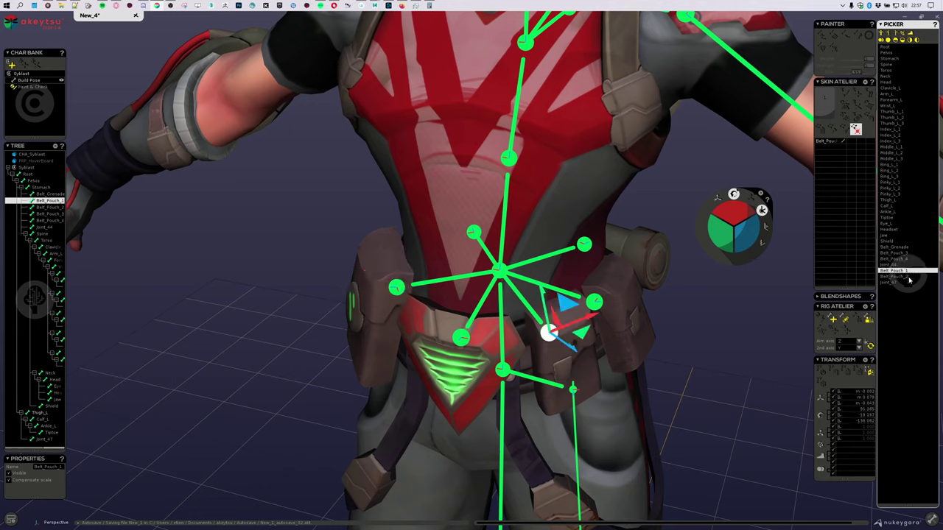
click(904, 278)
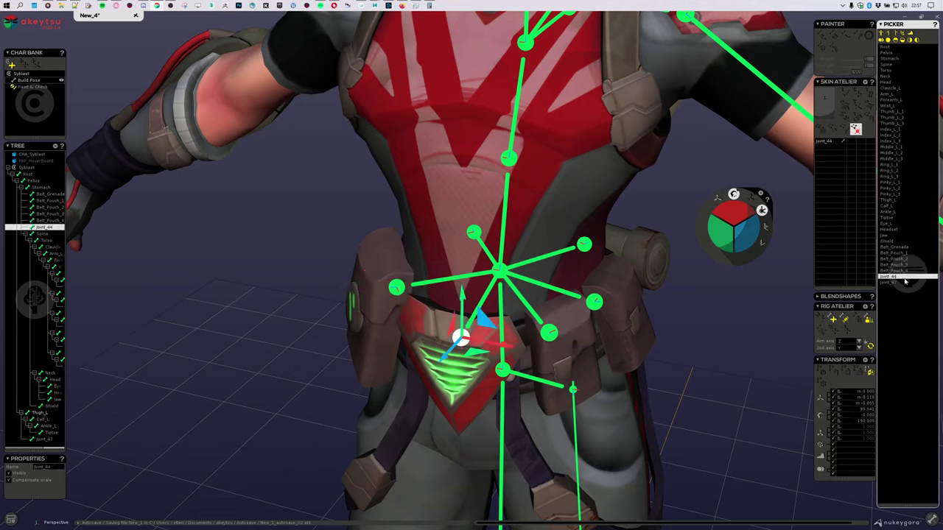
Rename the joint at the front belt buckle, Joint_44, as Beltclip.
click(897, 282)
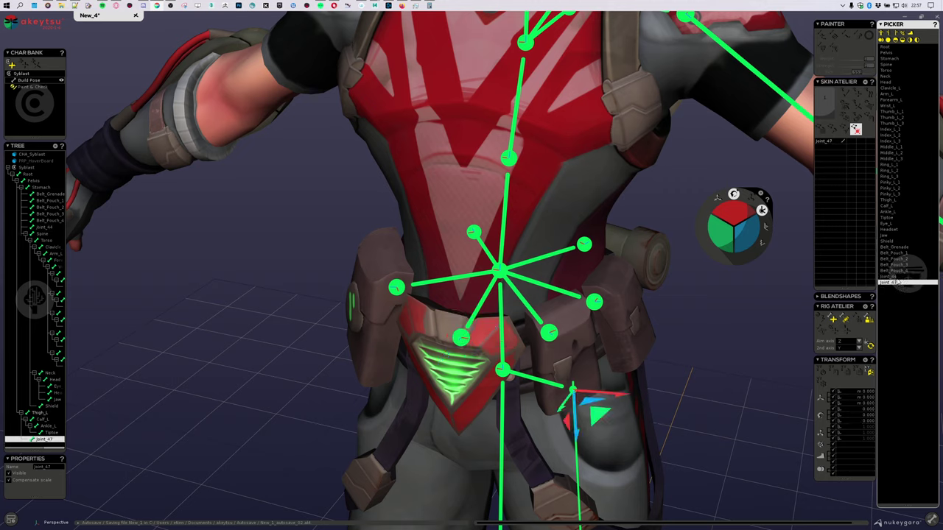
click(897, 278)
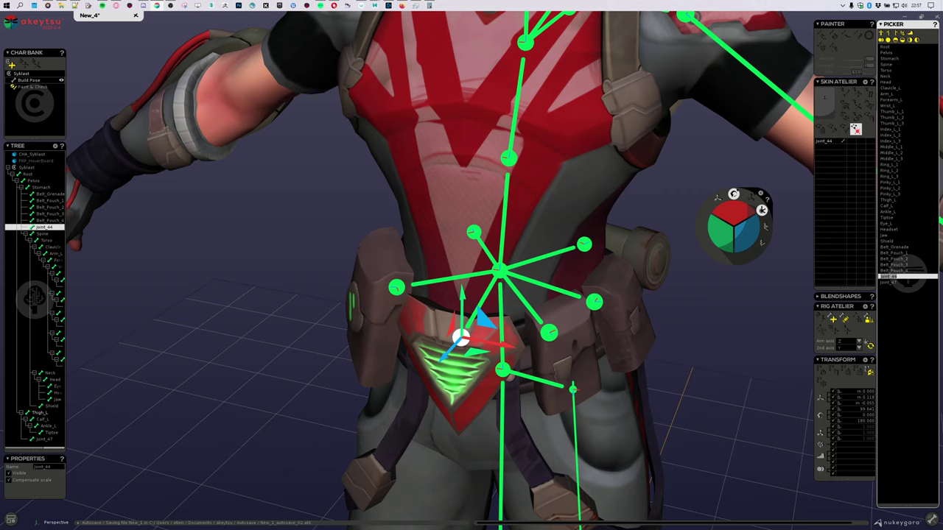
text(BeltClip)
key(Return)
Rename the joint at the left thigh strap, Joint_47, as Thigh_L_Belt.
click(890, 283)
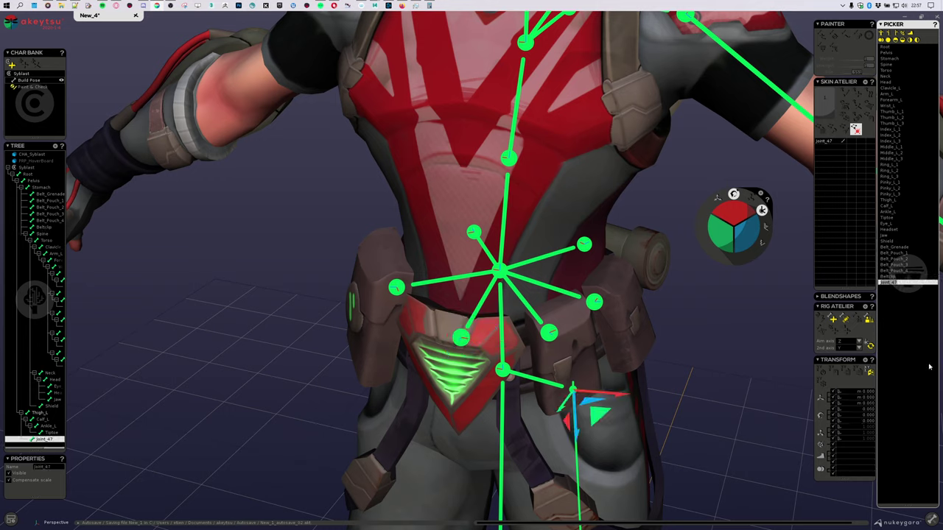
text(B)
text(Thigh)
text(_)
text(L_)
key(Return)
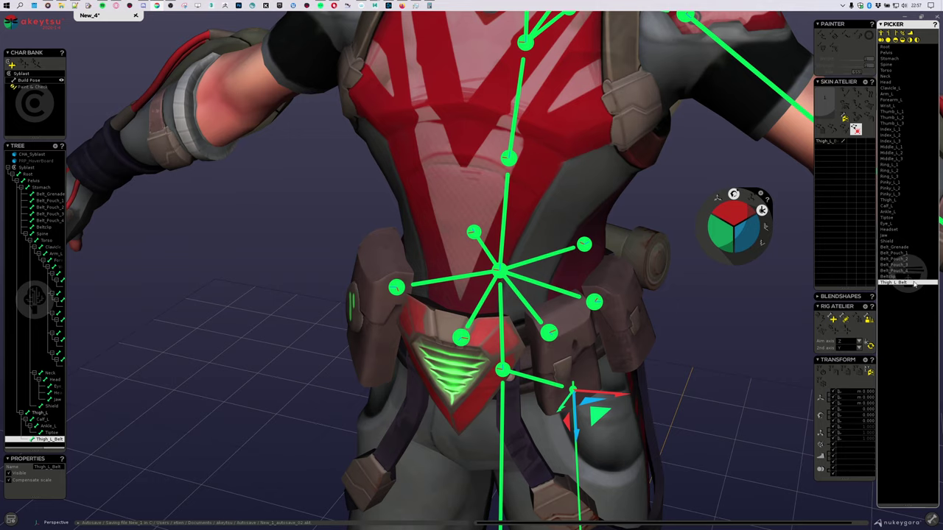
Move Thigh_L_Belt in the joint list to directly above Thigh_L.
scroll(711, 360, down, 6)
alt+drag(711, 360, 674, 405)
alt+middle_drag(673, 405, 650, 282)
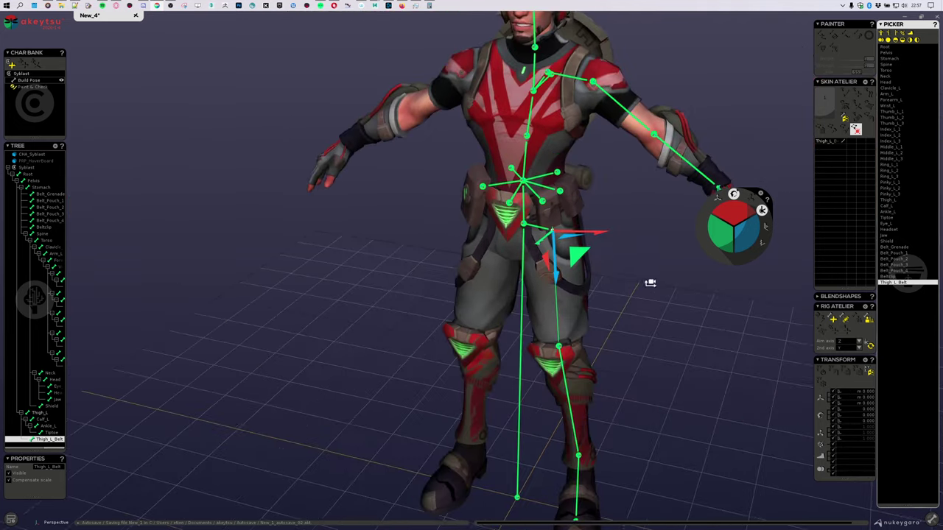
scroll(652, 308, up, 4)
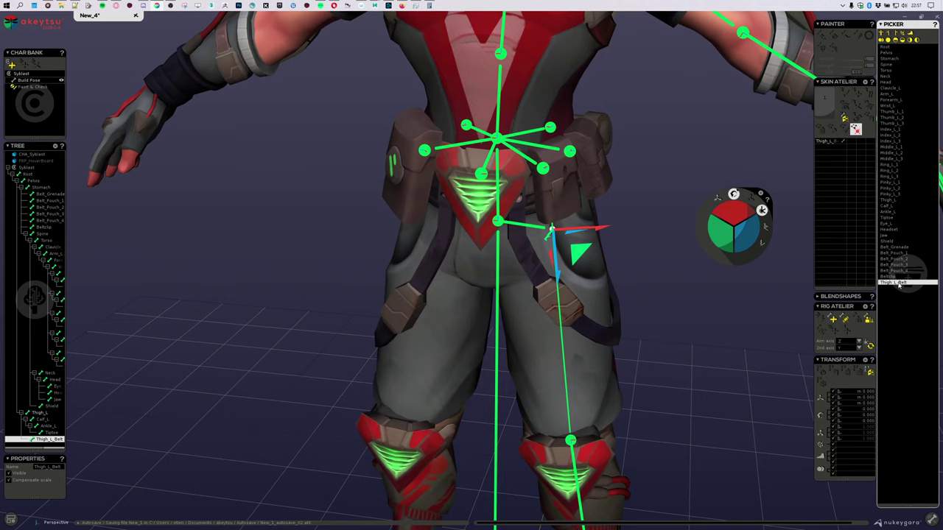
drag(900, 283, 900, 200)
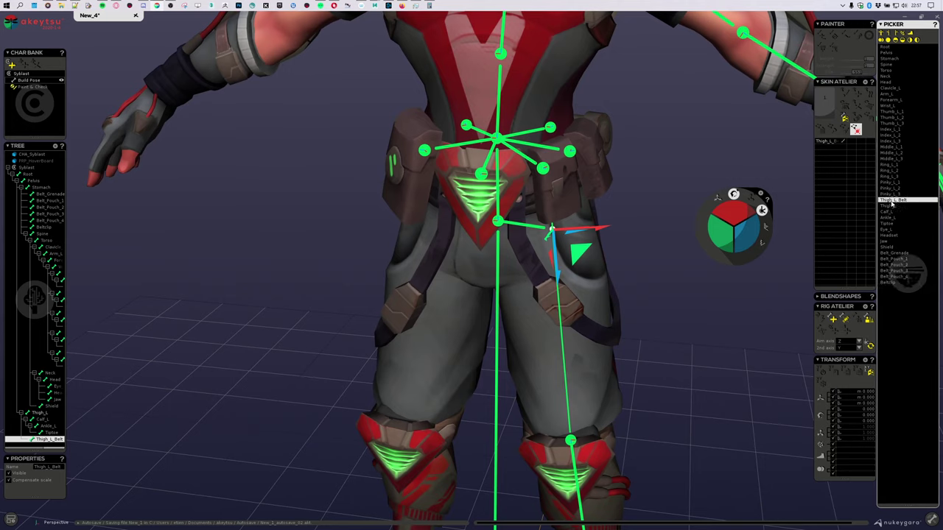
Check the order of the left leg joints by going through the list from Thigh_L_Belt to Tiptoe.
click(891, 218)
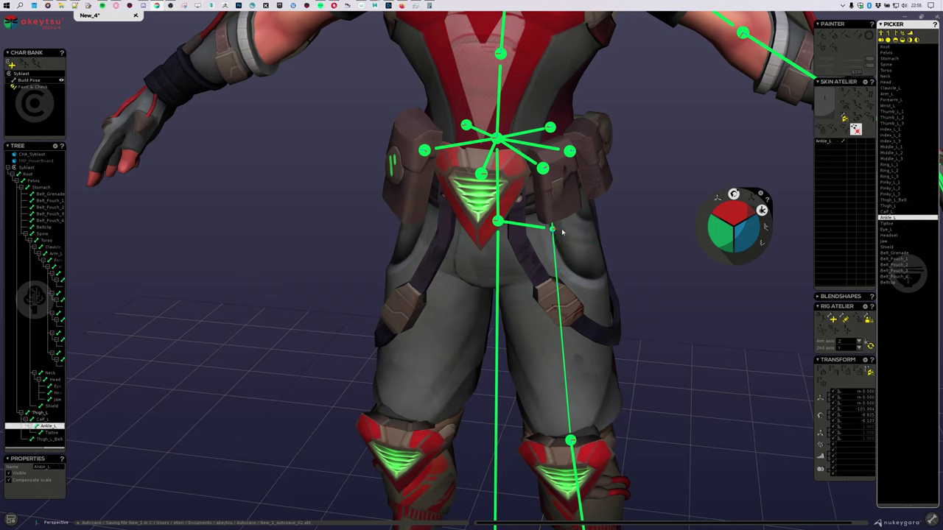
click(892, 200)
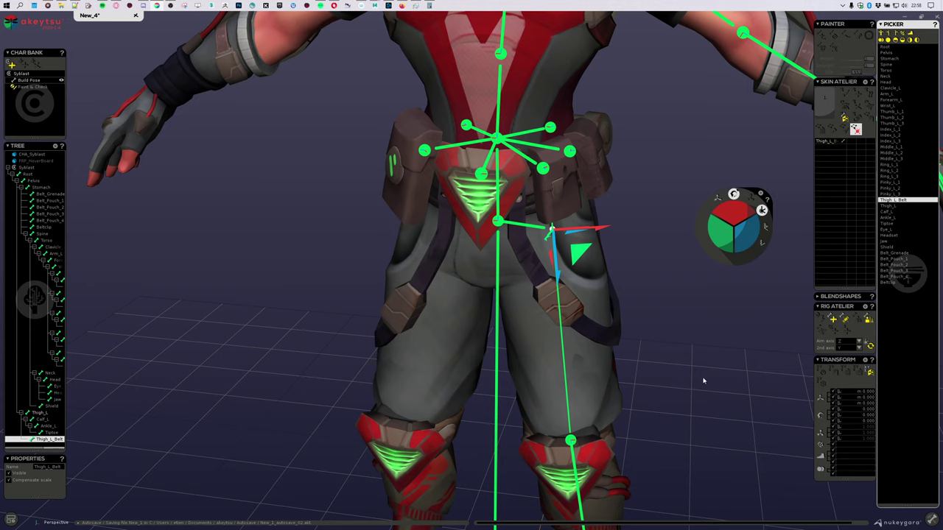
alt+drag(702, 381, 681, 313)
scroll(625, 350, down, 5)
alt+drag(716, 366, 748, 360)
key(Down)
key(Up)
key(Down)
scroll(749, 361, down, 3)
alt+middle_drag(743, 361, 612, 385)
key(Down)
key(Down)
key(Down)
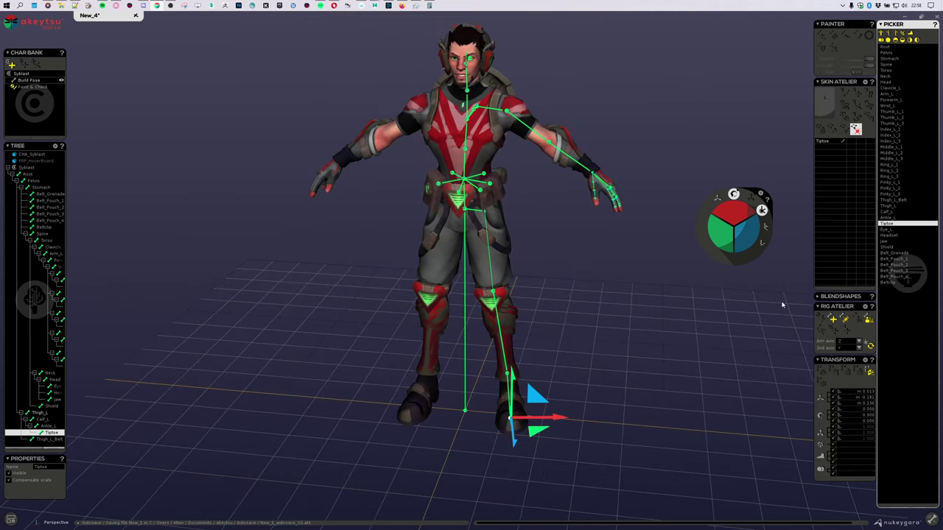
Move Eye_L and Jaw together in the joint list to directly below Head.
click(895, 230)
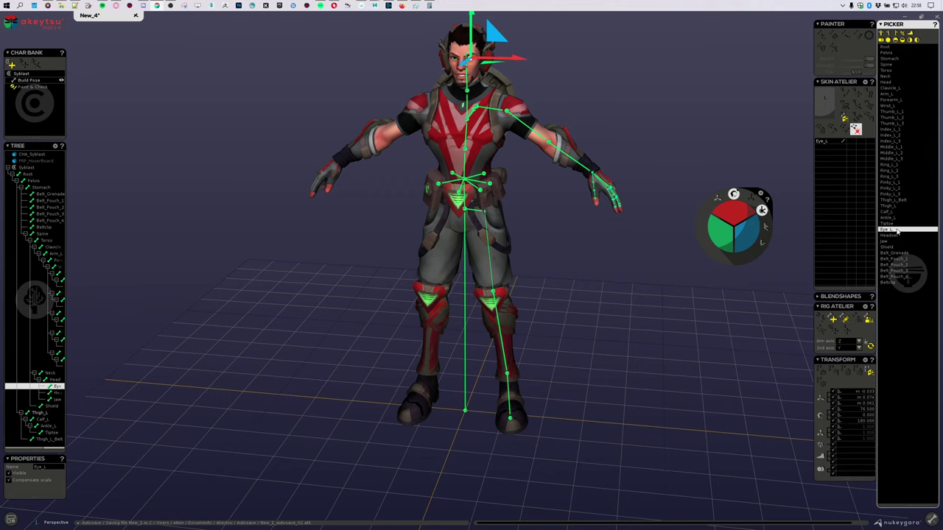
click(895, 241)
drag(893, 231, 893, 232)
alt+middle_drag(639, 286, 591, 369)
scroll(558, 357, up, 6)
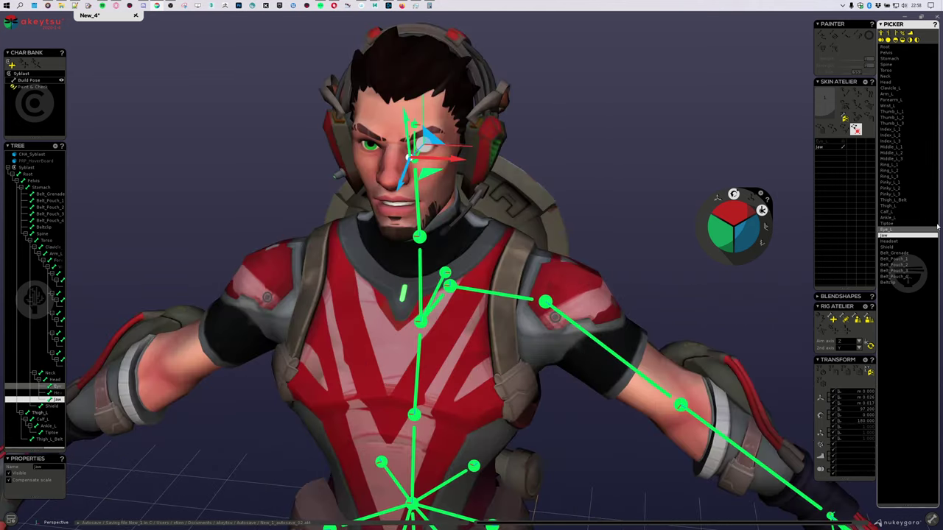
drag(897, 234, 912, 89)
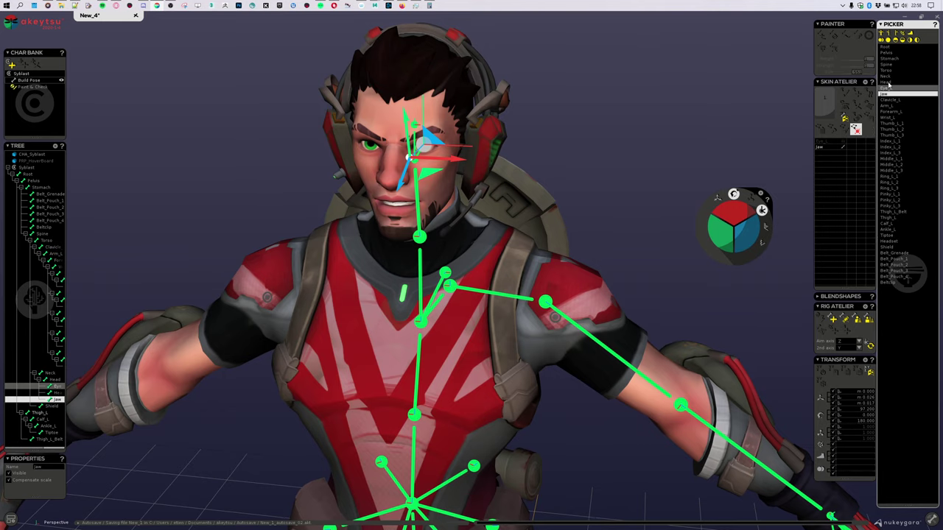
Move Headset and Shield to the end of the joint list and place Belt_Grenade between Belt_Pouch_2 and Belt_Pouch_3.
scroll(588, 357, down, 4)
middle_drag(588, 357, 569, 233)
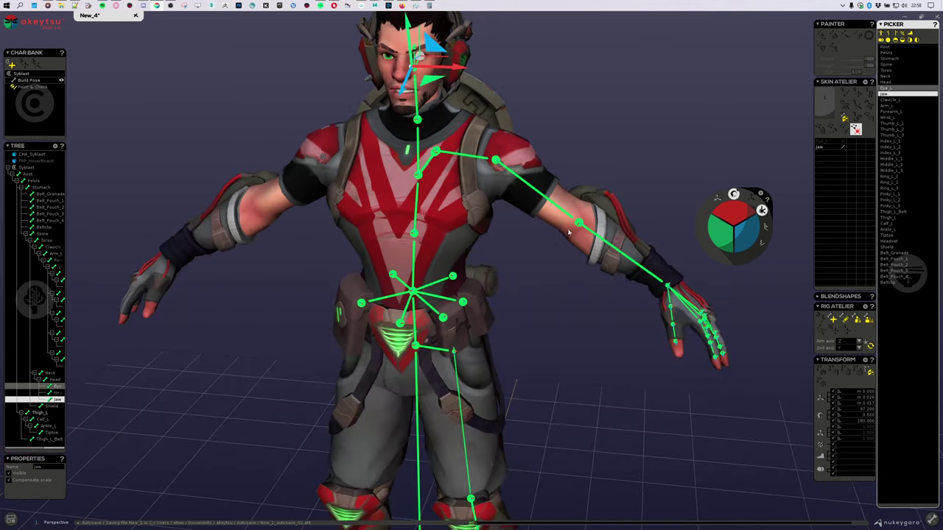
click(897, 248)
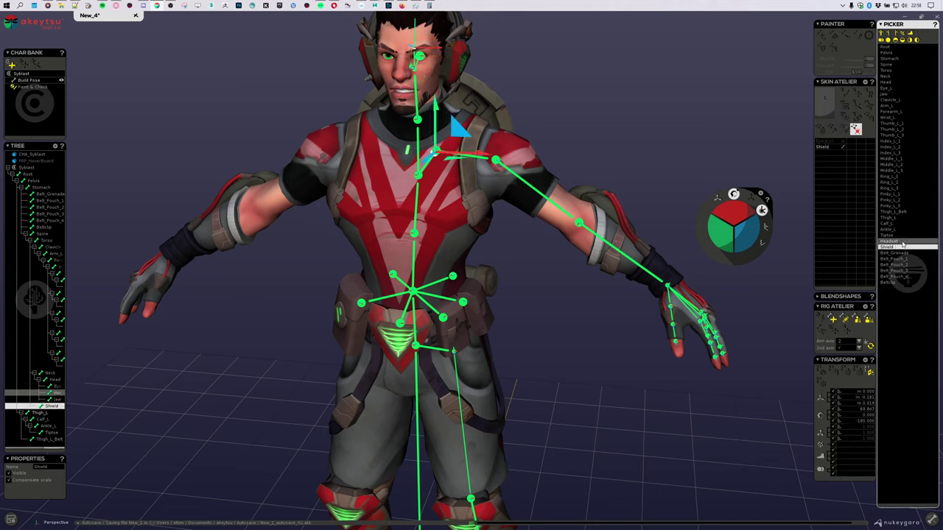
drag(903, 246, 900, 287)
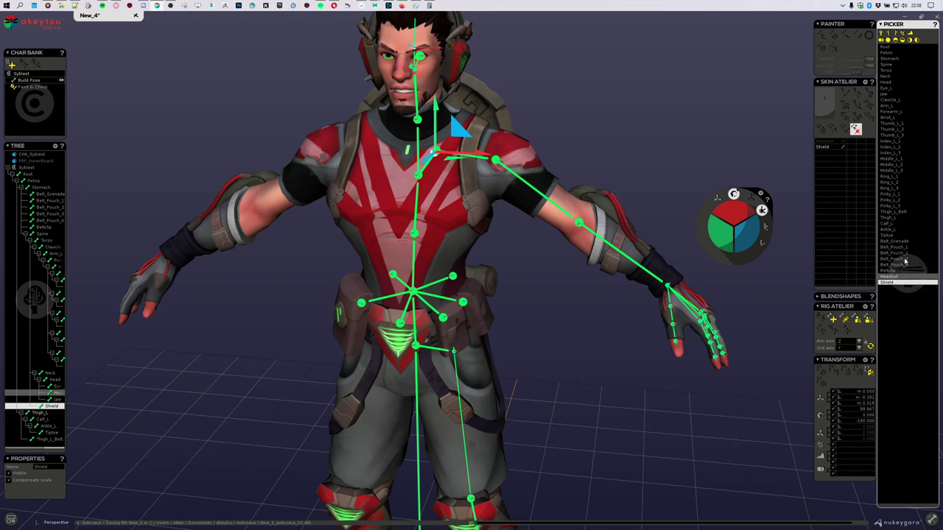
click(903, 242)
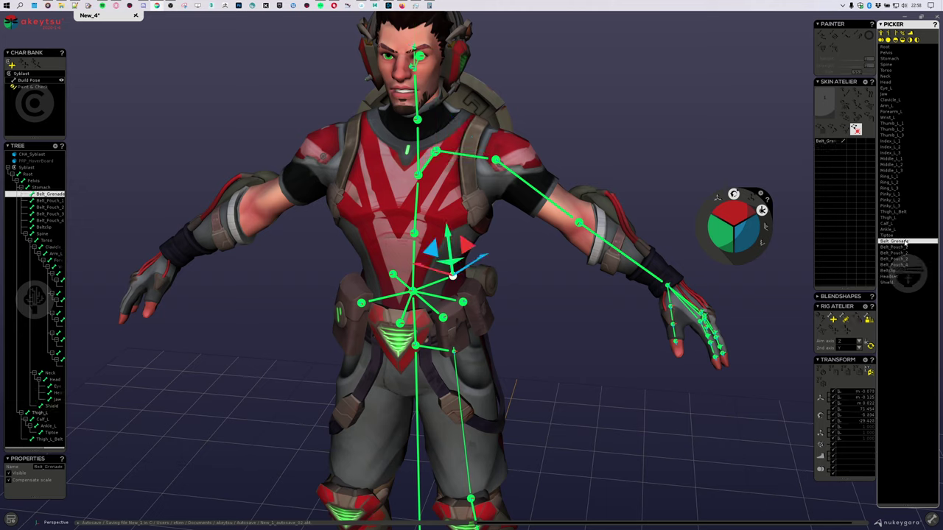
drag(905, 245, 909, 258)
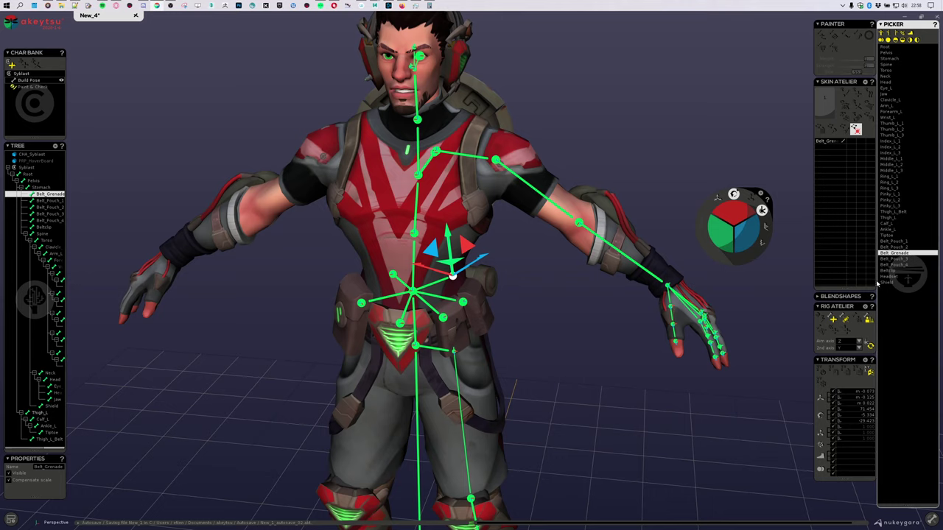
Check the order of the belt joints by going back and forth through the list from Belt_Pouch_1 to Beltclip.
key(Up)
key(Up)
key(Down)
key(Down)
key(Down)
key(Down)
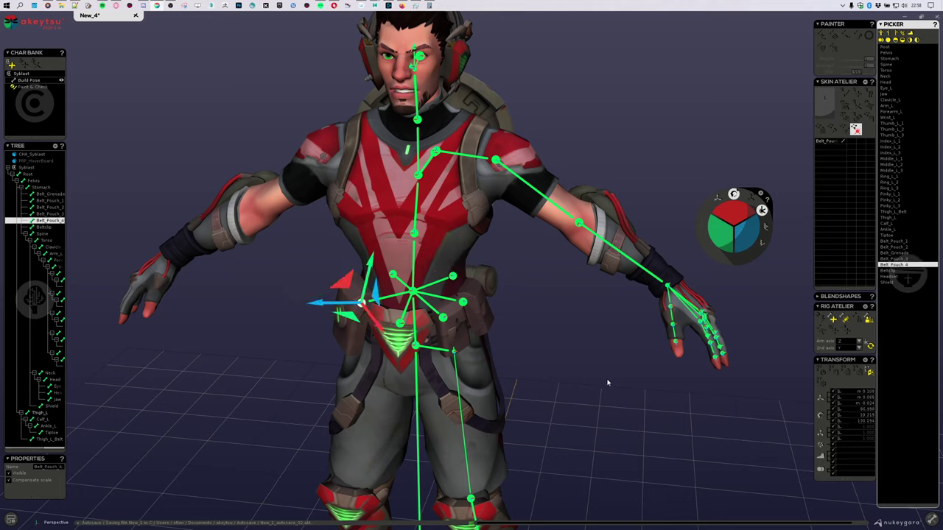
key(Up)
key(Up)
key(Up)
key(Up)
key(Down)
key(Down)
key(Down)
key(Down)
key(Down)
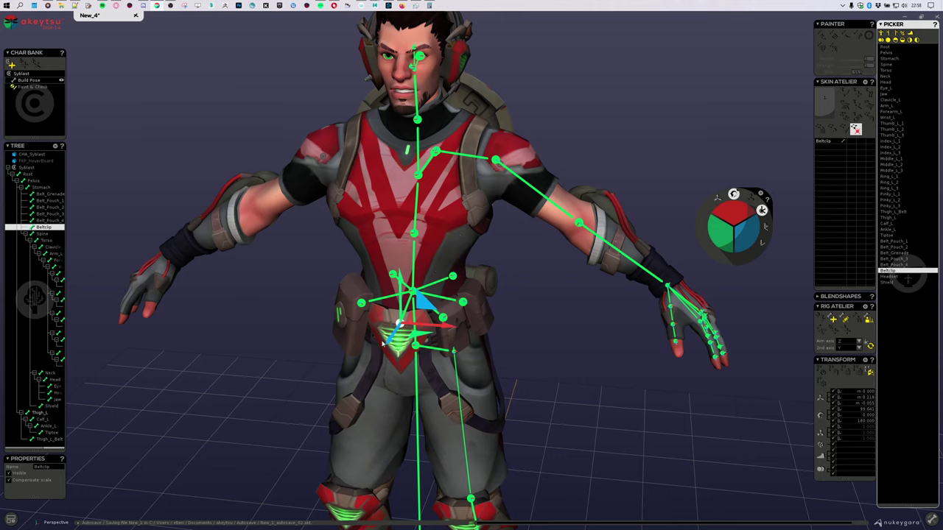
key(Up)
key(Up)
key(Up)
key(Up)
key(Up)
key(Up)
key(Down)
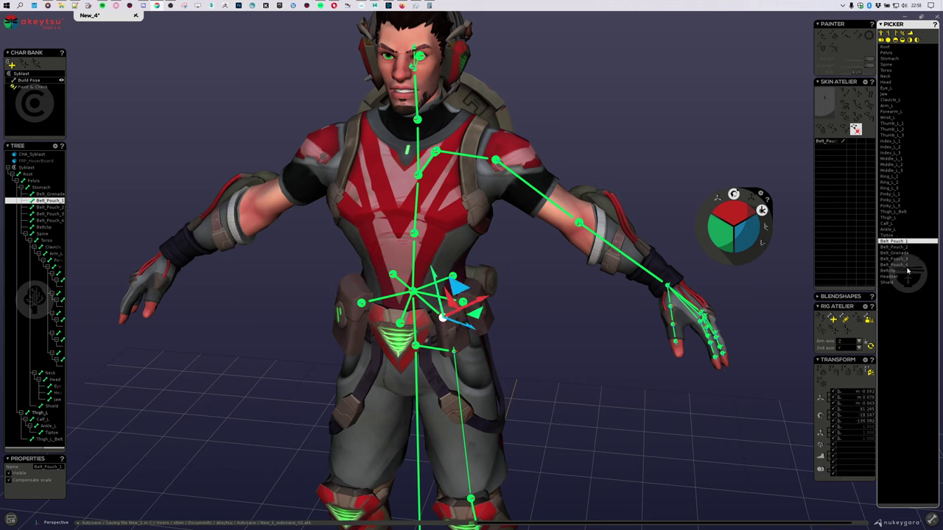
Move Beltclip in the joint list to between Tiptoe and Belt_Pouch_1.
key(Right)
key(Right)
key(Right)
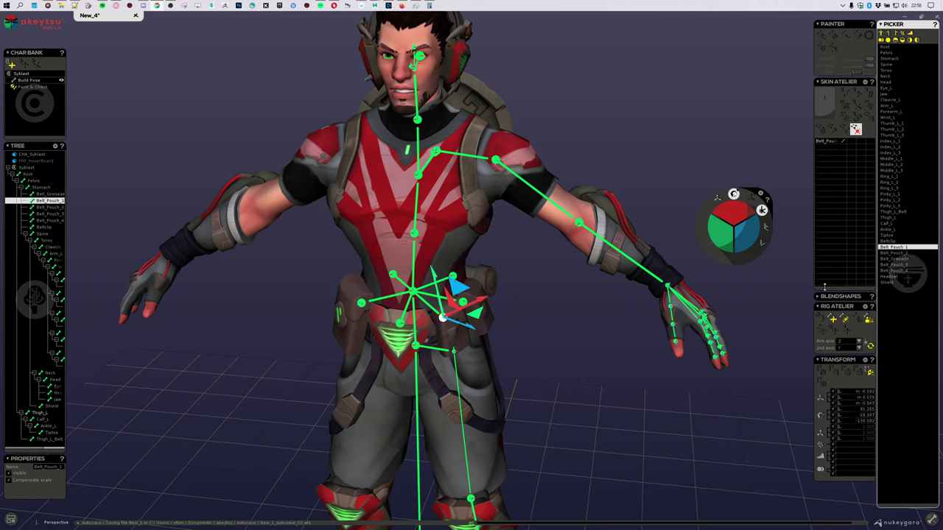
key(Down)
key(Up)
key(Up)
key(Up)
key(Up)
key(Up)
key(Up)
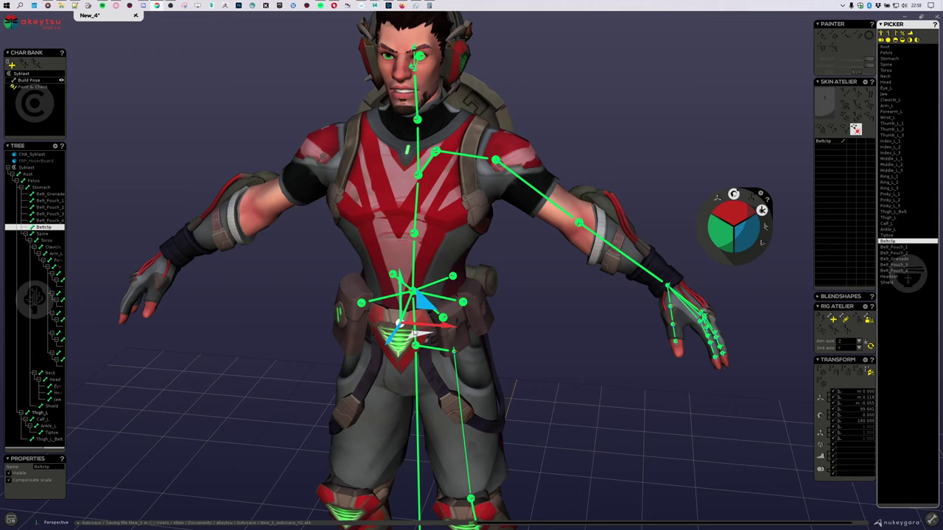
Check the belt joints around the waist from Beltclip to Belt_Pouch_4, and the Headset and Shield joints at the list's end.
alt+drag(508, 369, 612, 351)
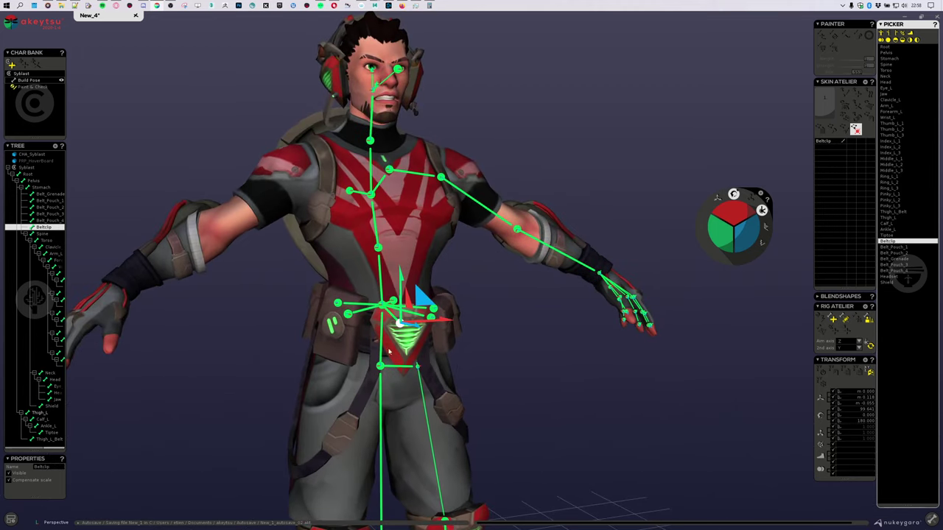
alt+drag(434, 306, 489, 308)
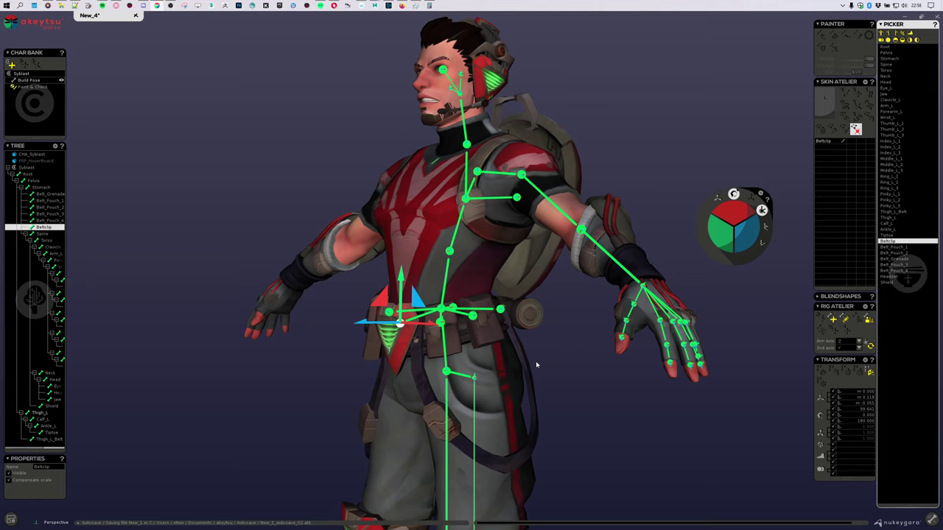
alt+drag(536, 364, 596, 364)
alt+drag(615, 417, 597, 416)
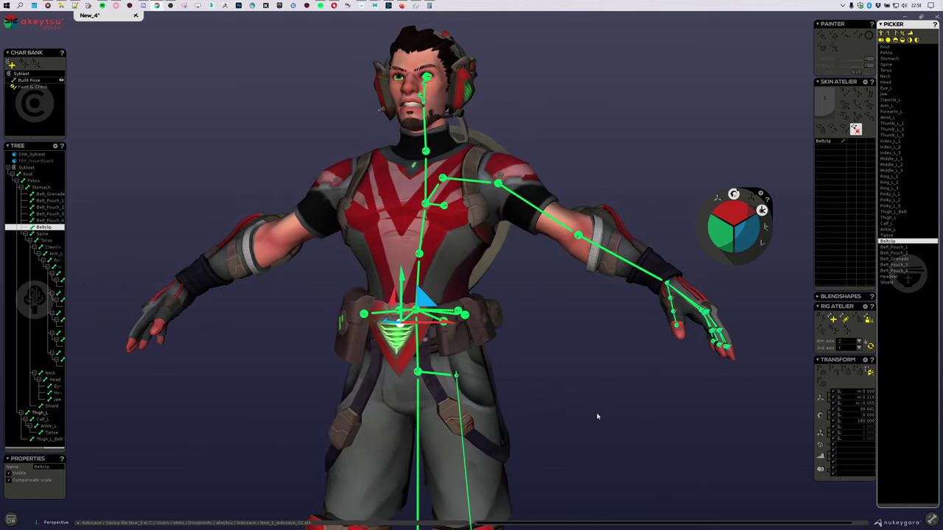
alt+middle_drag(597, 416, 631, 380)
alt+drag(631, 380, 666, 385)
alt+drag(577, 339, 566, 349)
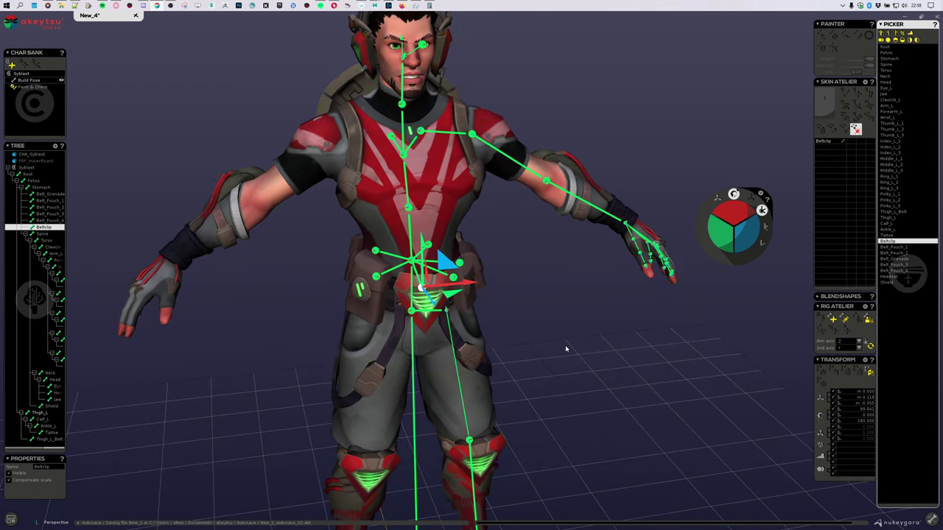
key(Down)
key(Down)
key(Down)
key(Down)
key(Down)
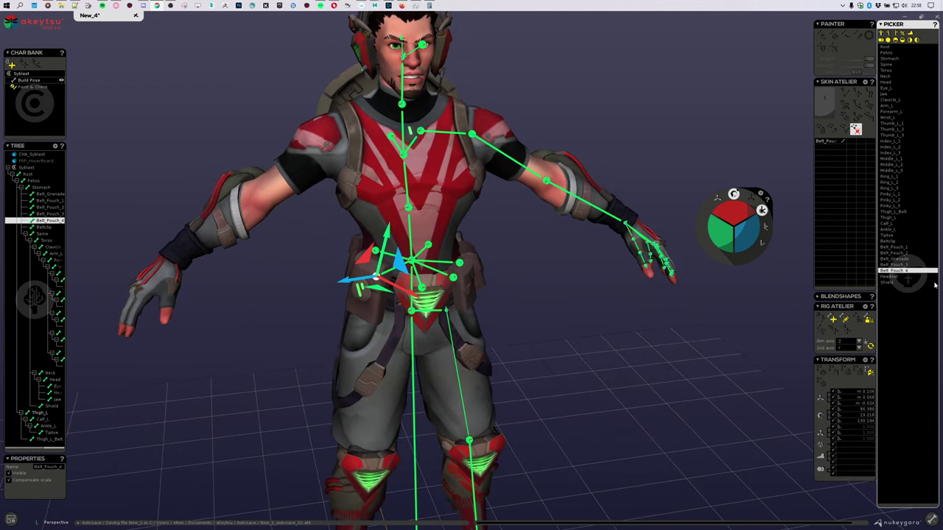
click(899, 277)
click(892, 283)
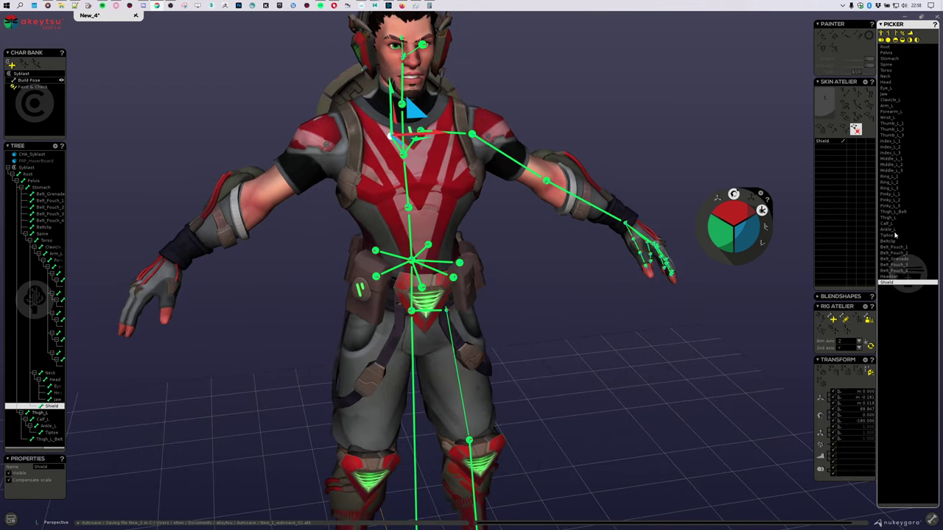
alt+drag(634, 318, 535, 329)
alt+middle_drag(534, 328, 570, 442)
alt+right_drag(570, 442, 597, 273)
alt+drag(555, 283, 589, 286)
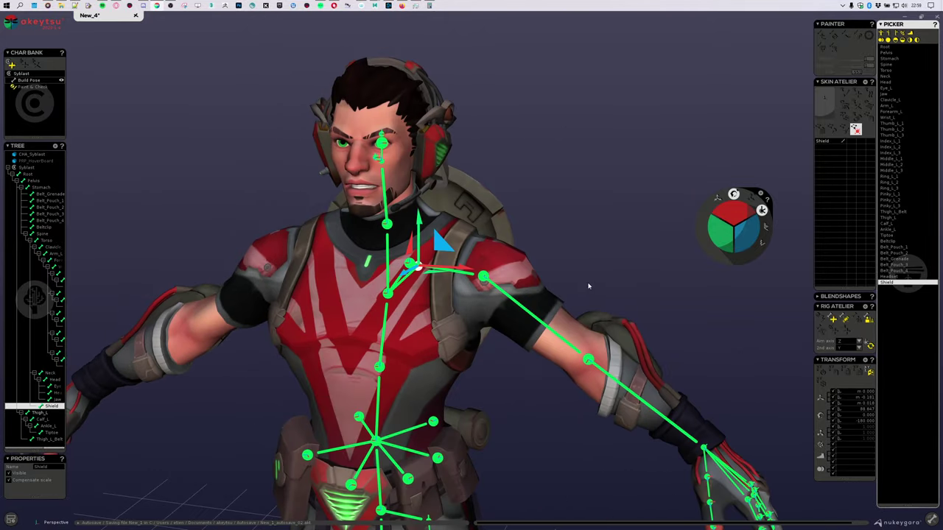
Check the order of the central body joints by going through the list between Pelvis and Neck.
click(898, 101)
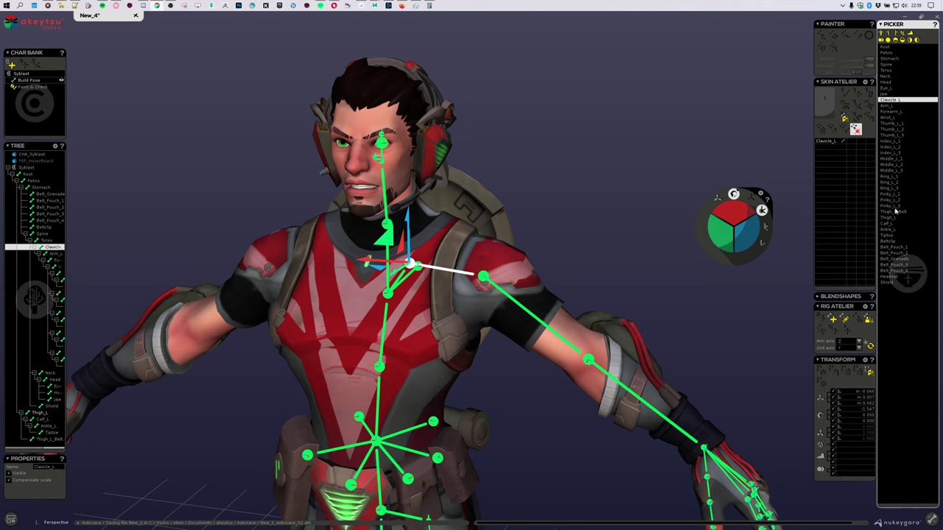
click(891, 70)
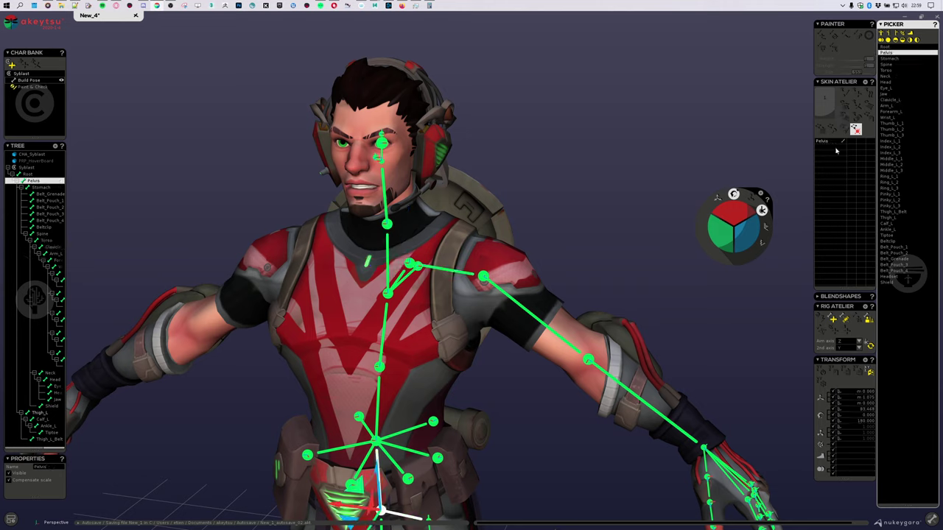
key(Down)
key(Down)
key(Down)
key(Up)
key(Up)
key(Up)
key(Up)
key(Up)
key(Up)
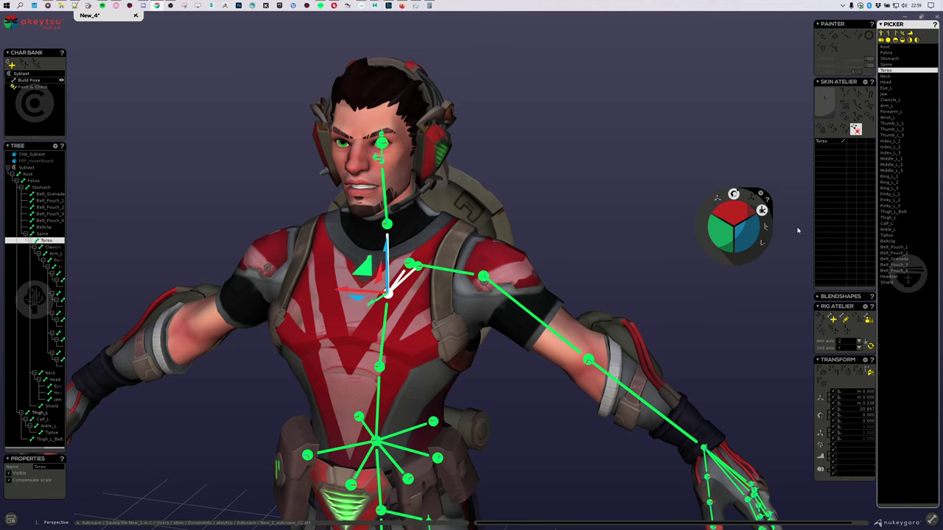
alt+drag(746, 157, 614, 211)
scroll(614, 210, down, 5)
alt+middle_drag(560, 309, 604, 130)
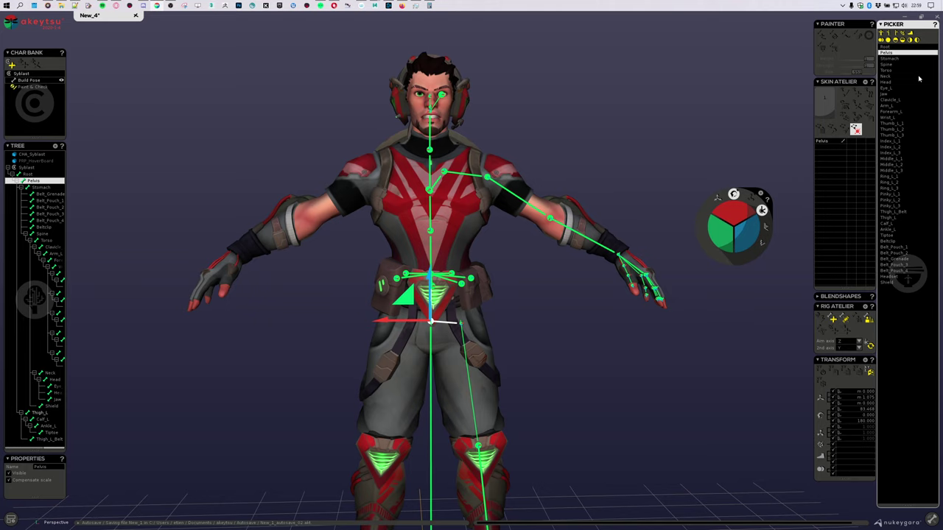
key(Down)
key(Down)
key(Down)
key(Down)
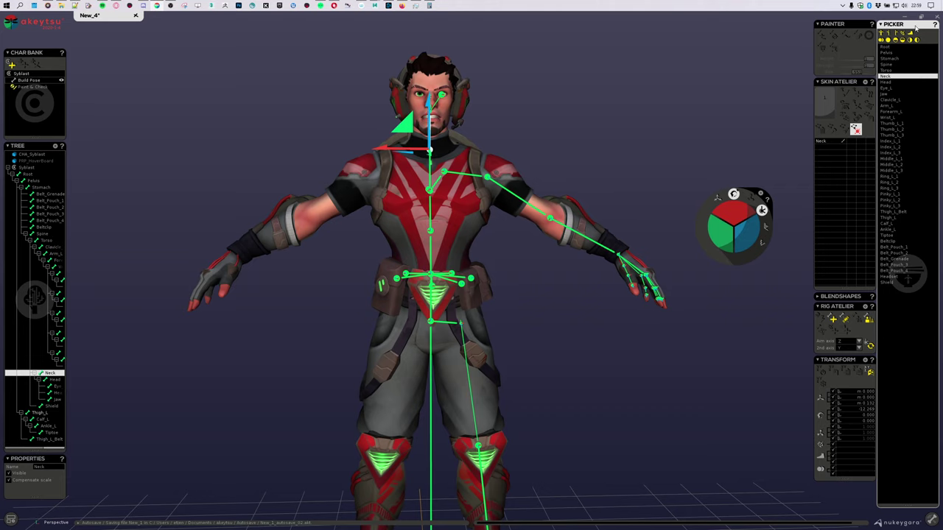
Reverse the central body joints below Root so the list runs Head, Neck, Torso, Spine, Stomach, Pelvis.
click(889, 53)
click(891, 59)
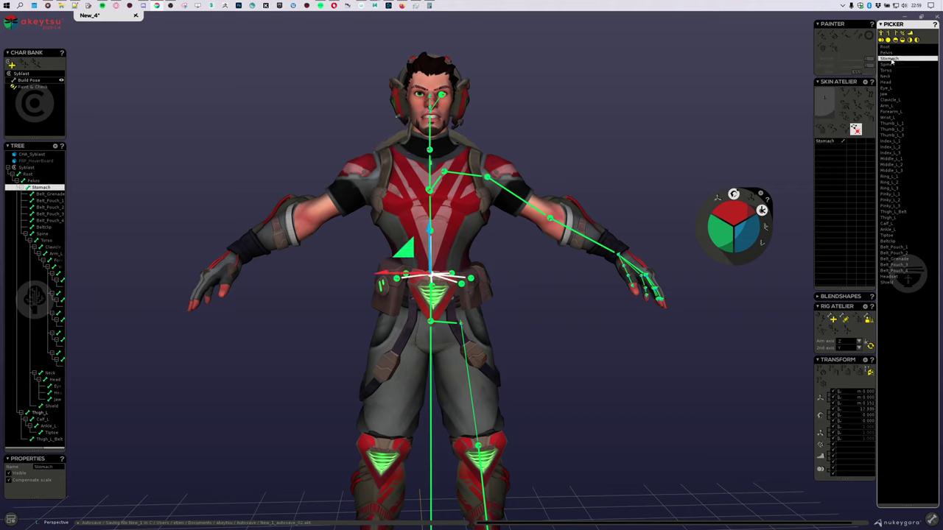
click(887, 65)
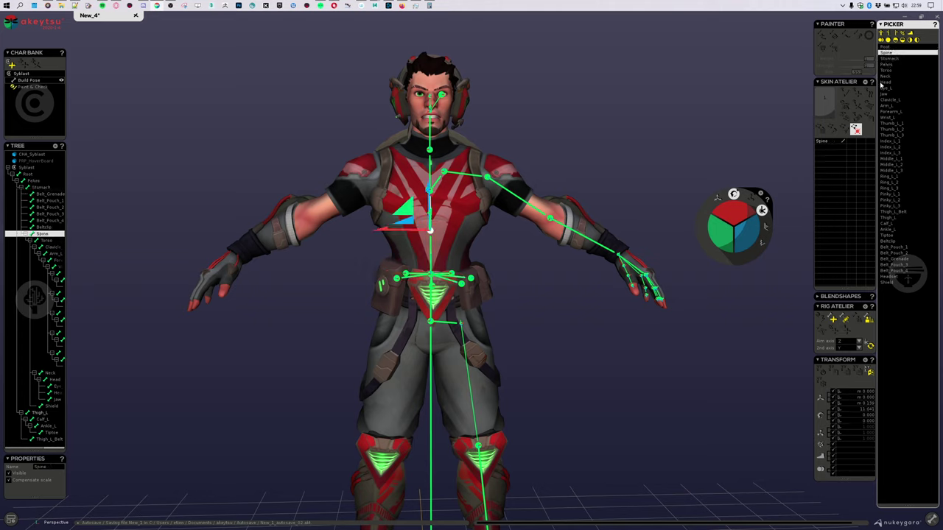
click(887, 76)
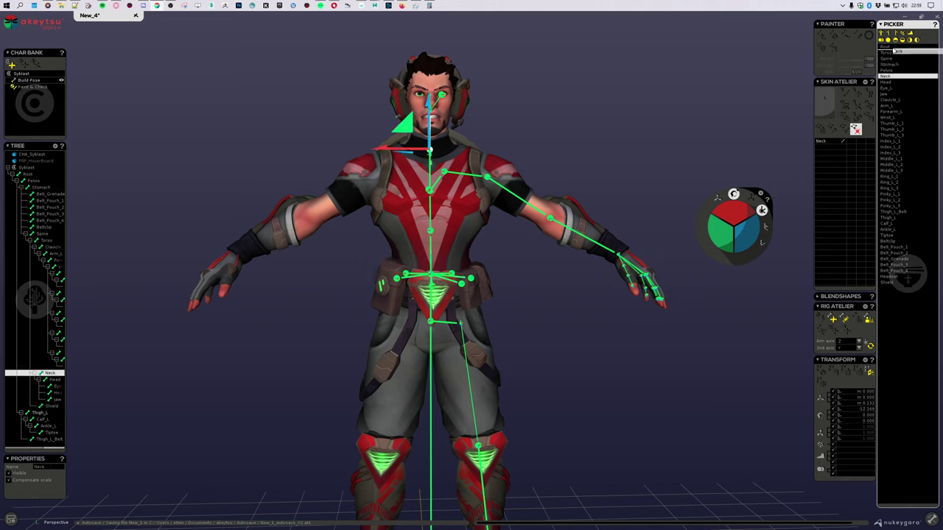
click(889, 82)
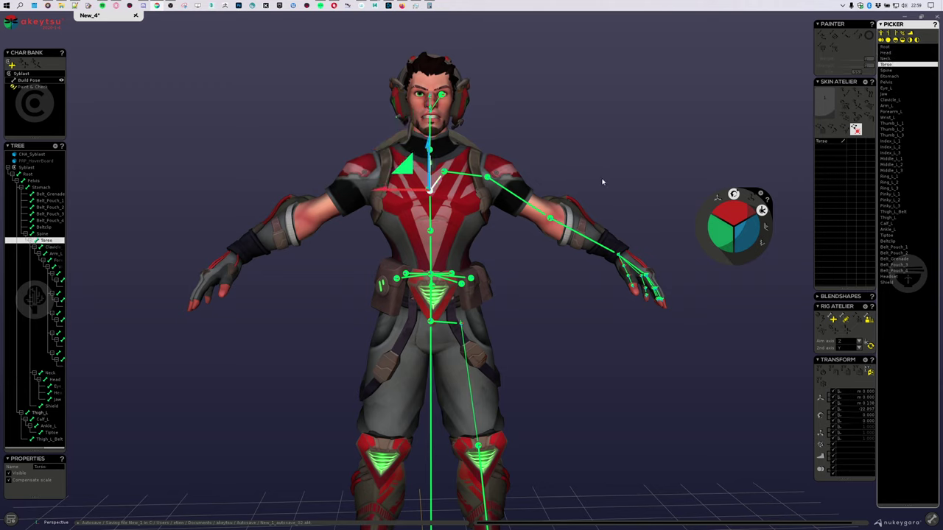
Check the reversed order of the central body joints by going back and forth between Head and Pelvis.
key(Down)
key(Down)
key(Down)
key(Down)
key(Up)
key(Up)
key(Up)
key(Up)
key(Down)
key(Up)
key(Up)
key(Up)
key(Down)
key(Down)
key(Down)
key(Down)
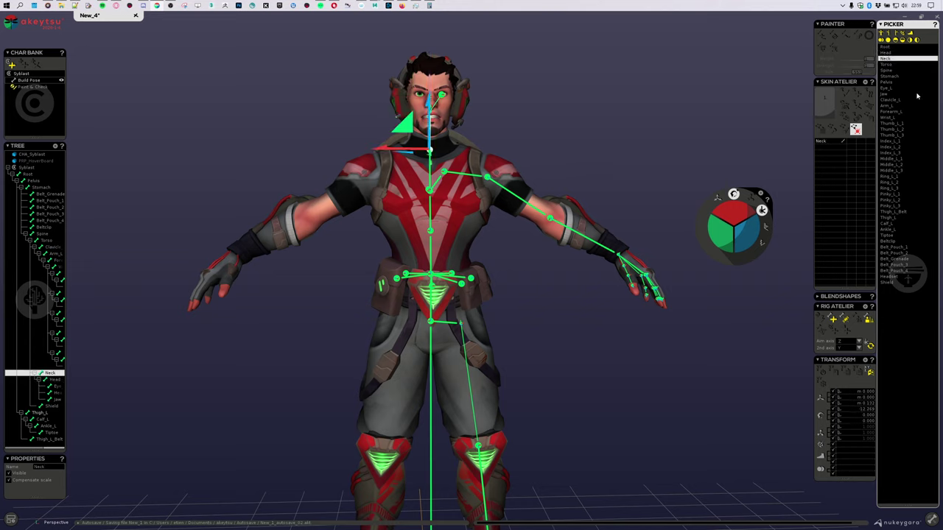
key(Up)
key(Up)
key(Up)
key(Up)
key(Up)
key(Down)
key(Down)
key(Down)
key(Down)
key(Down)
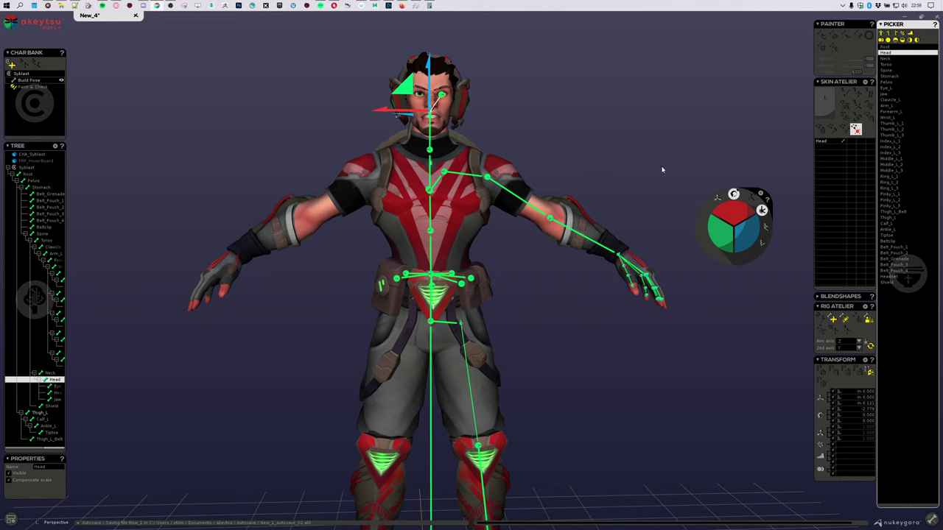
key(Up)
key(Up)
key(Up)
key(Up)
key(Down)
key(Up)
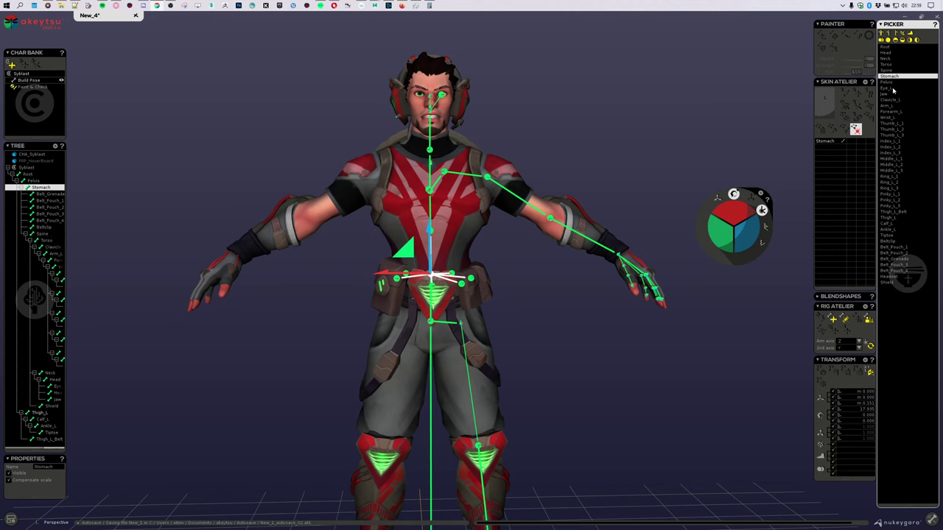
Move Eye_L and Jaw together in the joint list to between Root and Head.
click(889, 94)
scroll(641, 115, up, 5)
alt+drag(640, 115, 701, 120)
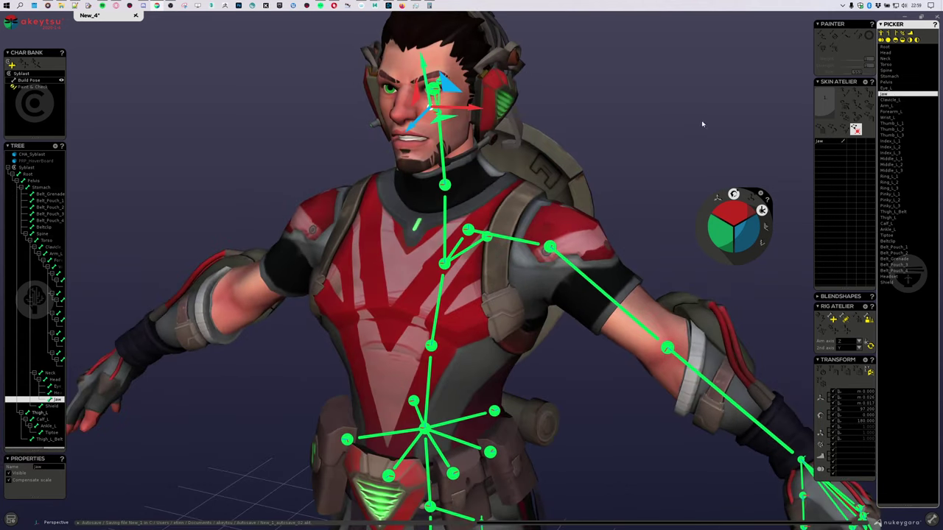
click(879, 88)
click(885, 77)
key(Down)
key(Down)
key(Down)
click(890, 87)
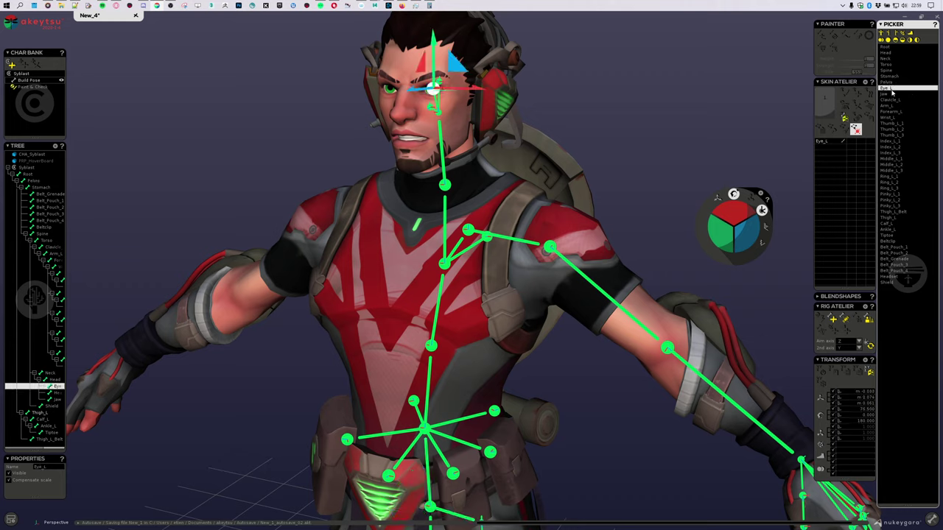
click(891, 94)
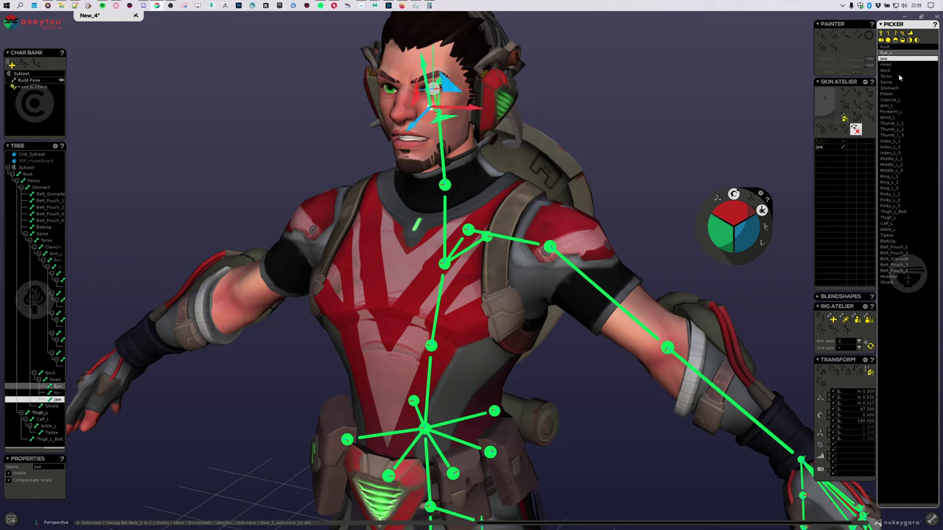
click(888, 51)
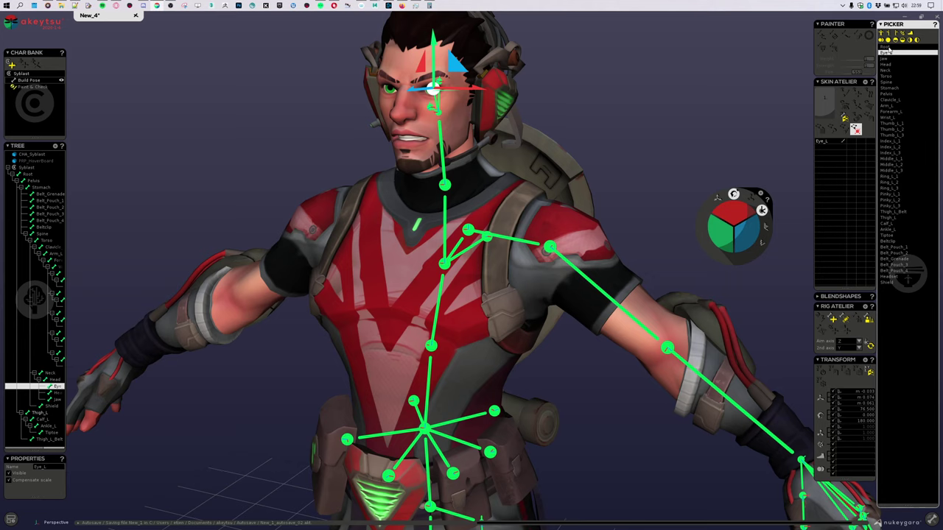
Move Root in the joint list to between Pelvis and Clavicle_L.
scroll(680, 177, down, 10)
scroll(550, 297, up, 5)
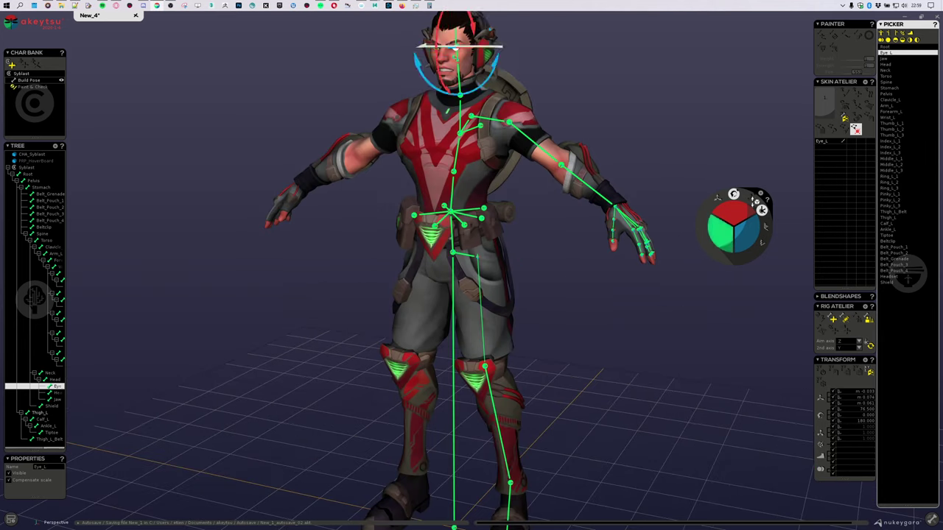
click(890, 47)
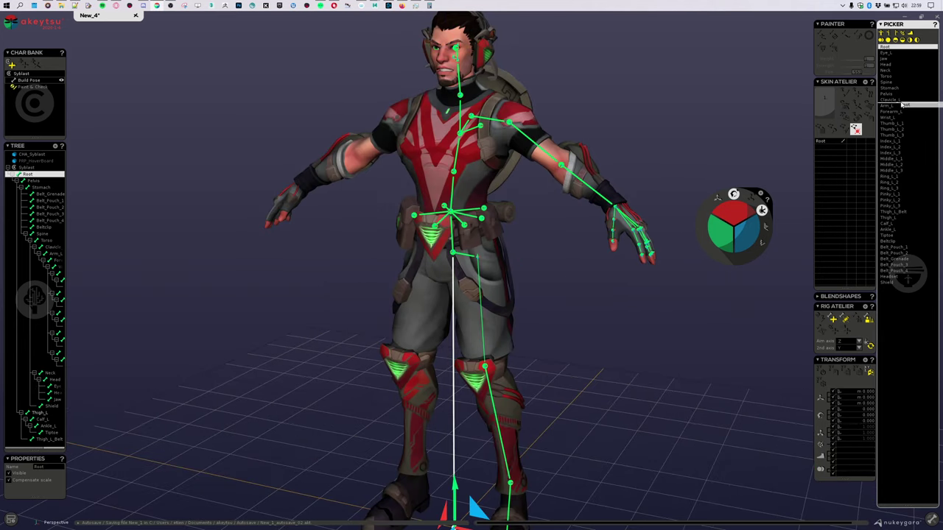
drag(903, 105, 899, 98)
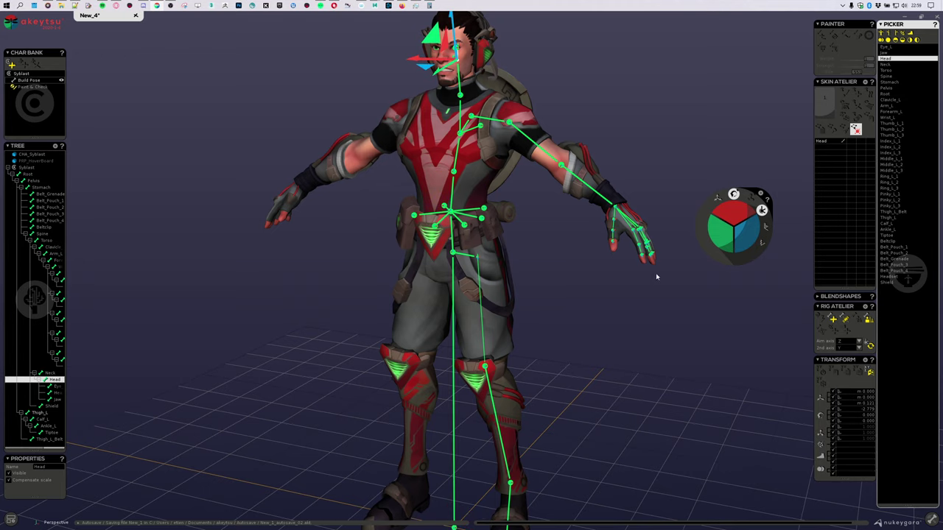
Check the new top-down order of the central joints by going through the list between Head and Stomach.
key(Up)
key(Up)
key(Up)
key(Up)
key(Up)
key(Up)
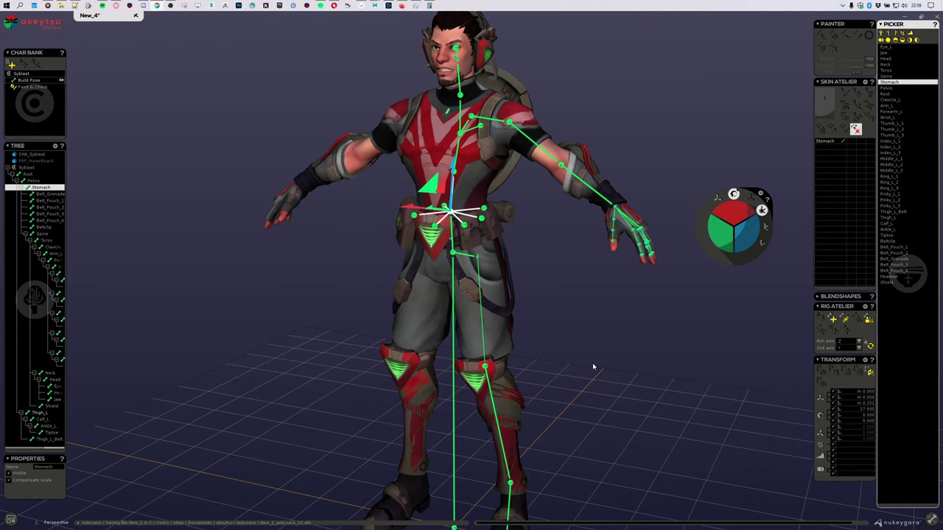
scroll(593, 367, down, 5)
mouse_move(594, 367)
alt+mouse_down()
mouse_move(655, 354)
mouse_move(568, 209)
alt+mouse_up()
scroll(568, 209, up, 5)
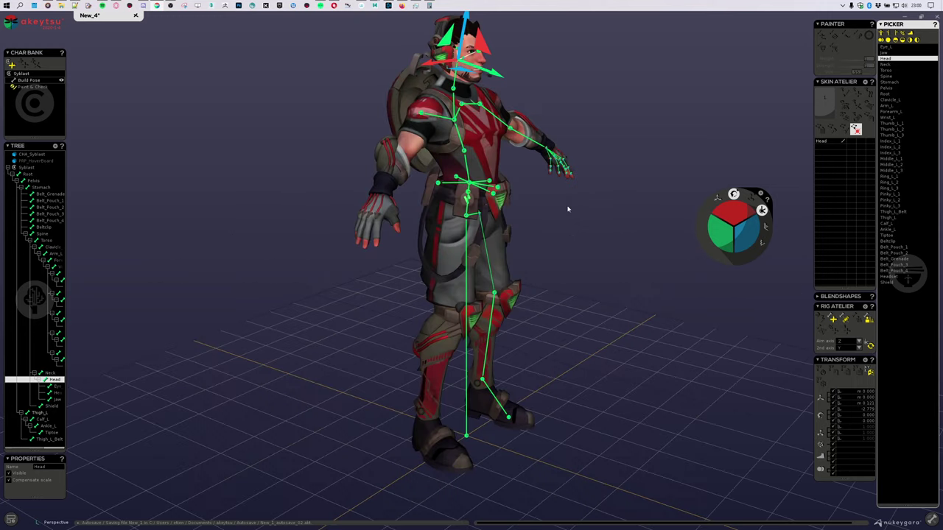
alt+middle_drag(567, 208, 534, 232)
scroll(534, 231, up, 1)
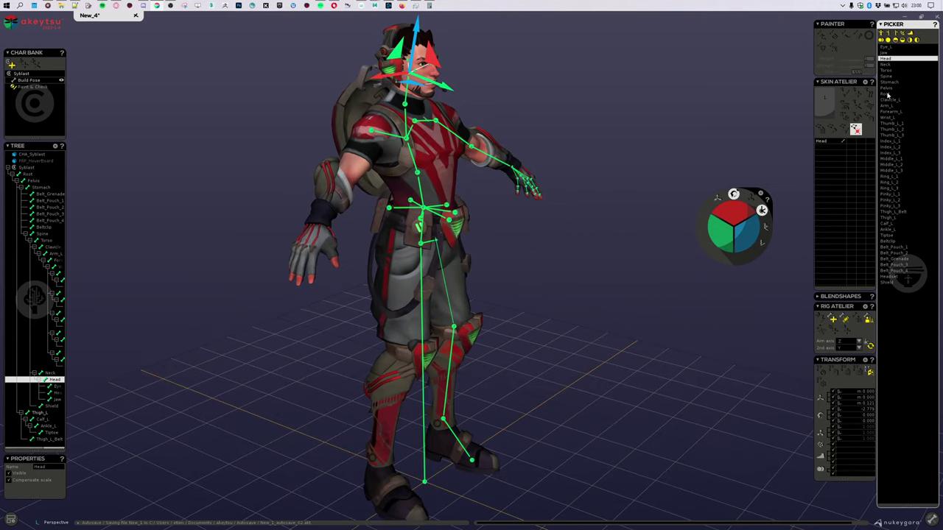
key(Down)
key(Down)
key(Down)
key(Down)
alt+drag(618, 204, 540, 234)
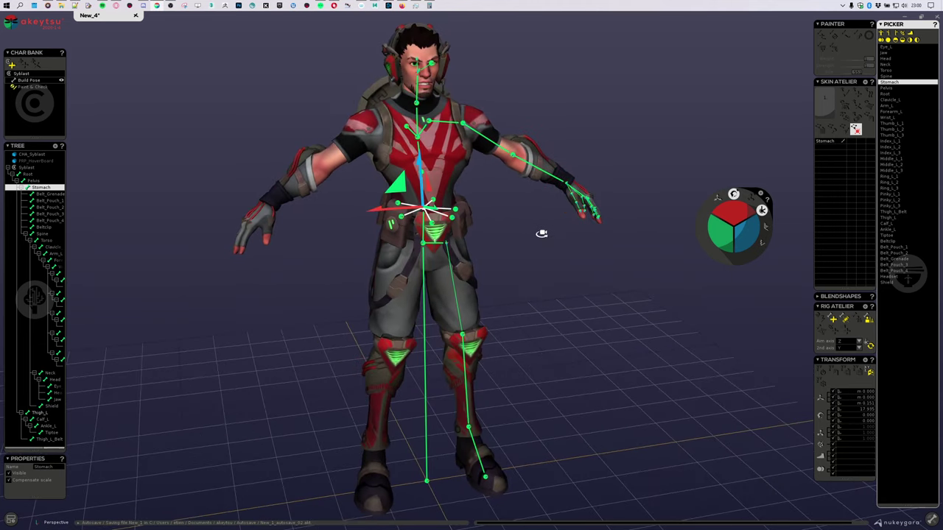
alt+drag(696, 371, 616, 312)
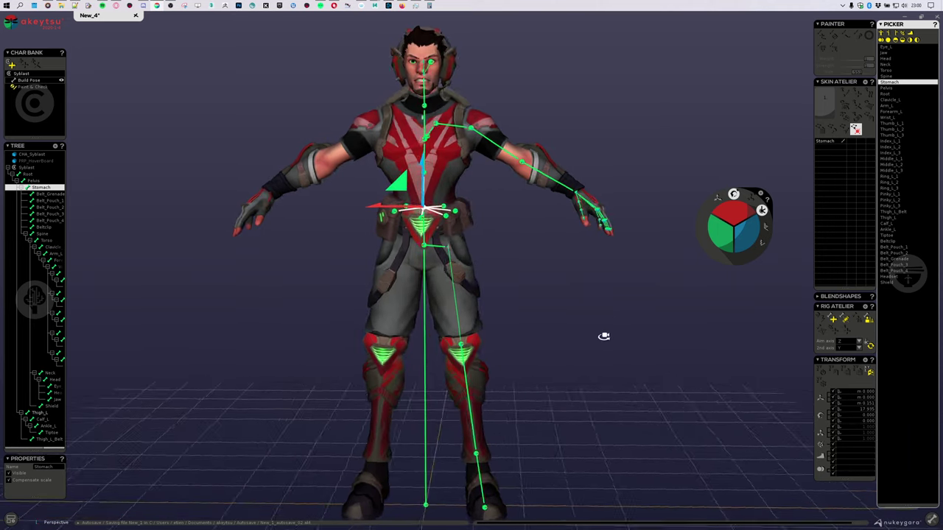
alt+drag(604, 334, 568, 341)
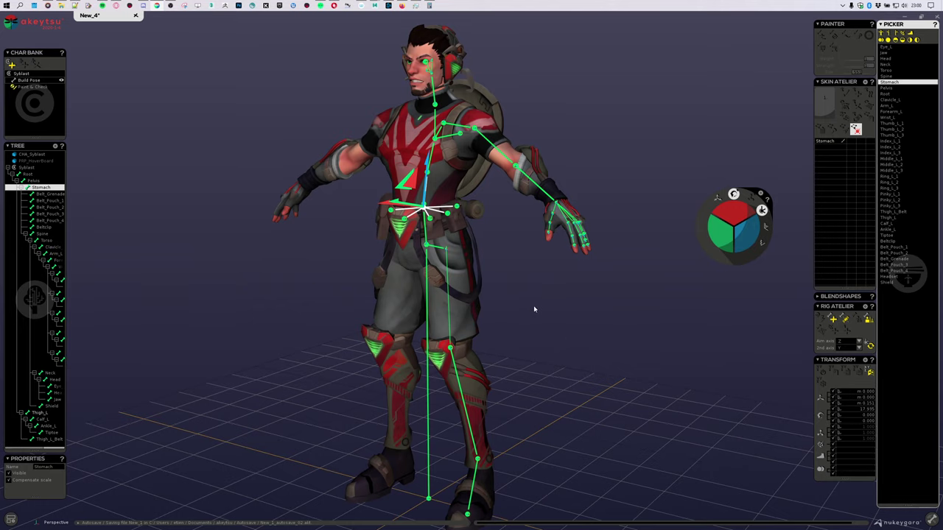
alt+drag(533, 312, 570, 274)
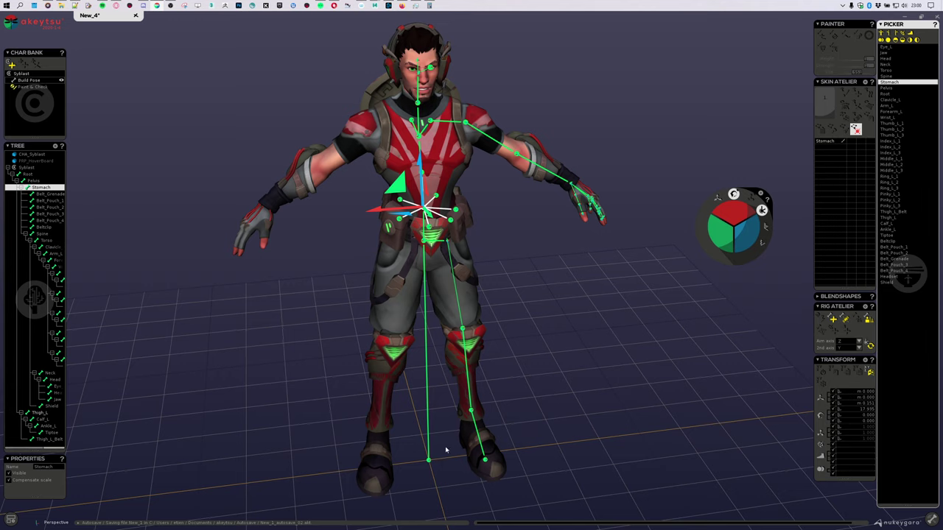
Select the Pelvis joint together with every joint below it in the skeleton hierarchy.
scroll(431, 236, up, 4)
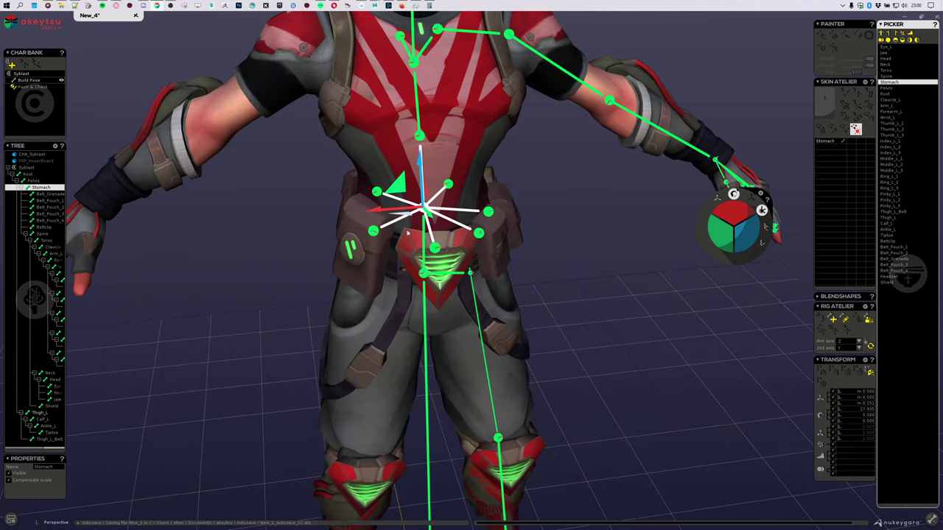
scroll(450, 341, down, 4)
mouse_move(450, 341)
alt+mouse_down()
mouse_move(478, 328)
mouse_move(452, 324)
alt+mouse_up()
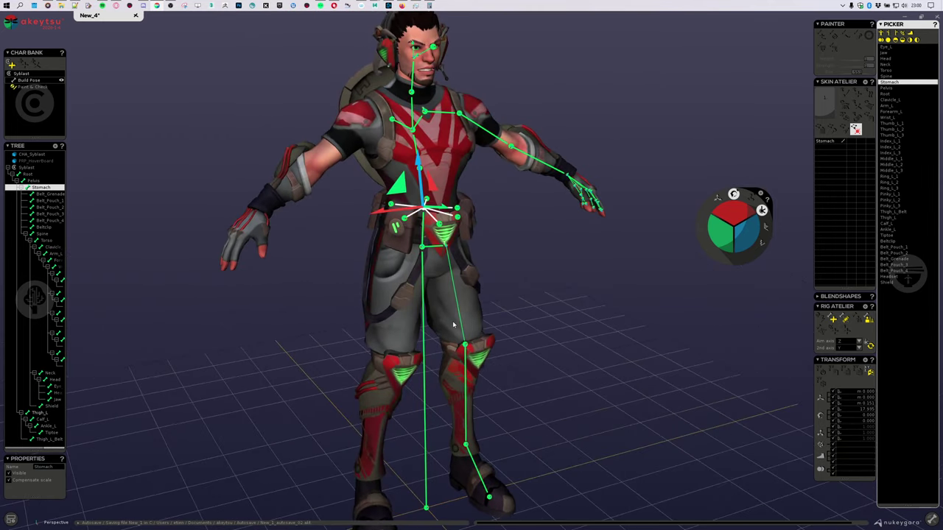
click(426, 249)
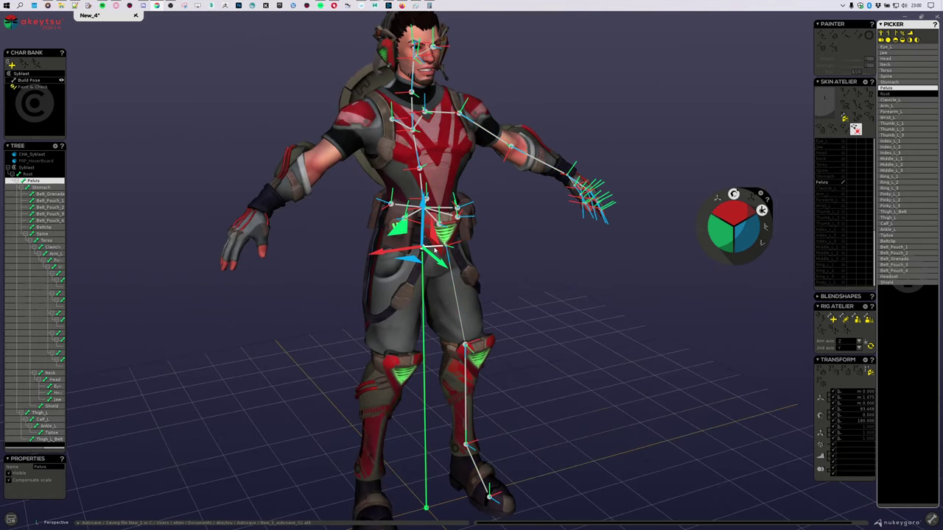
alt+drag(552, 251, 512, 288)
alt+drag(597, 177, 545, 113)
alt+middle_drag(545, 113, 528, 313)
scroll(528, 313, up, 3)
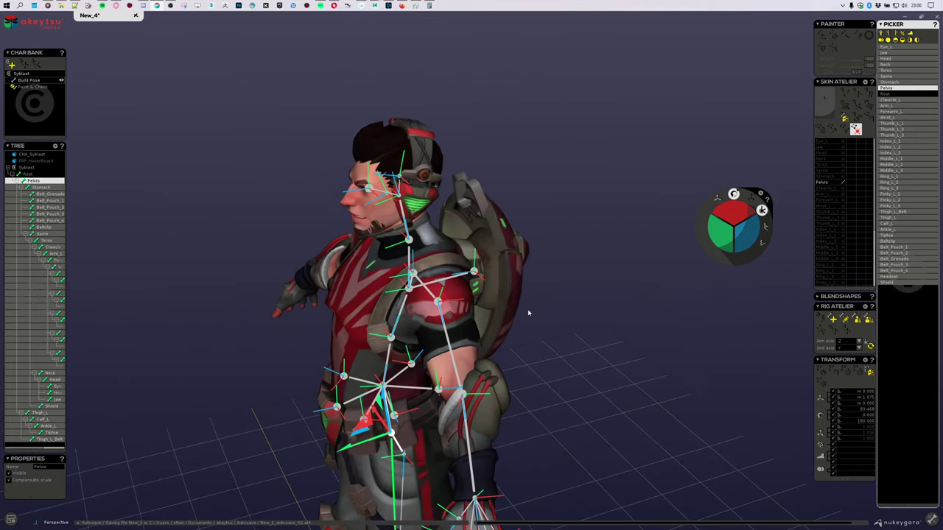
key(f)
Exclude the belt clip, pouch and grenade joints and Thigh_L_Belt from the joint selection.
alt+drag(269, 383, 413, 257)
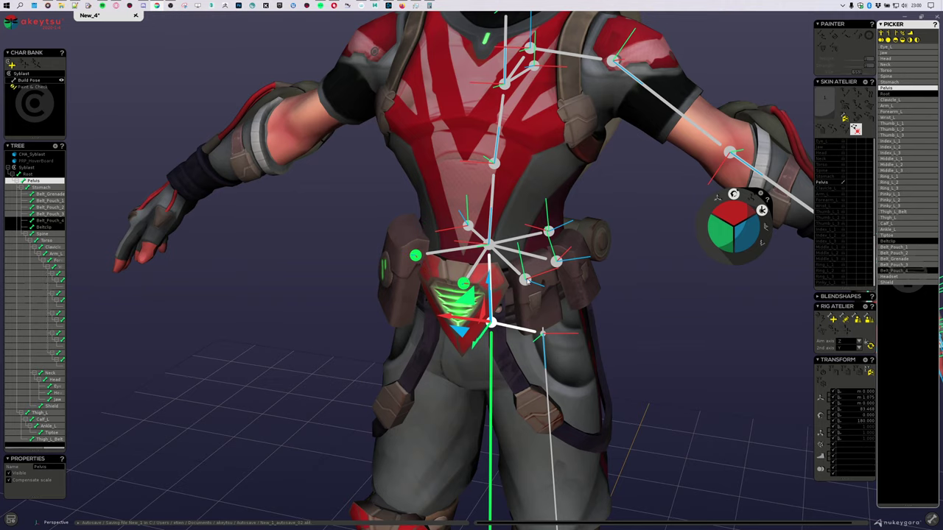
click(556, 262)
click(549, 232)
click(467, 226)
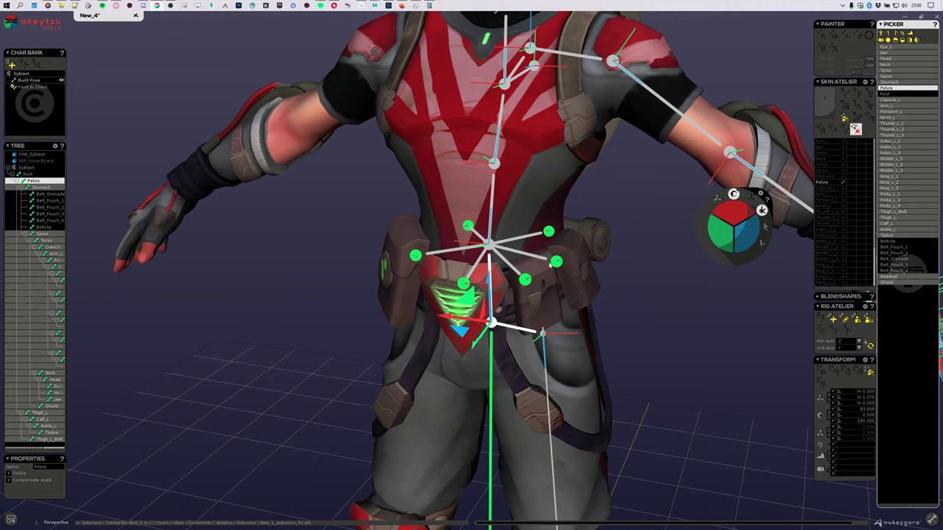
alt+drag(541, 277, 753, 370)
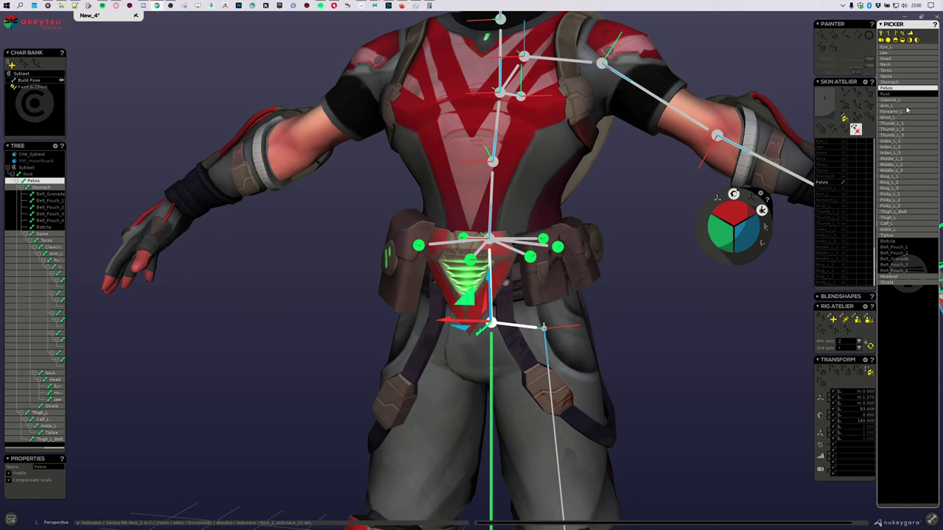
click(890, 211)
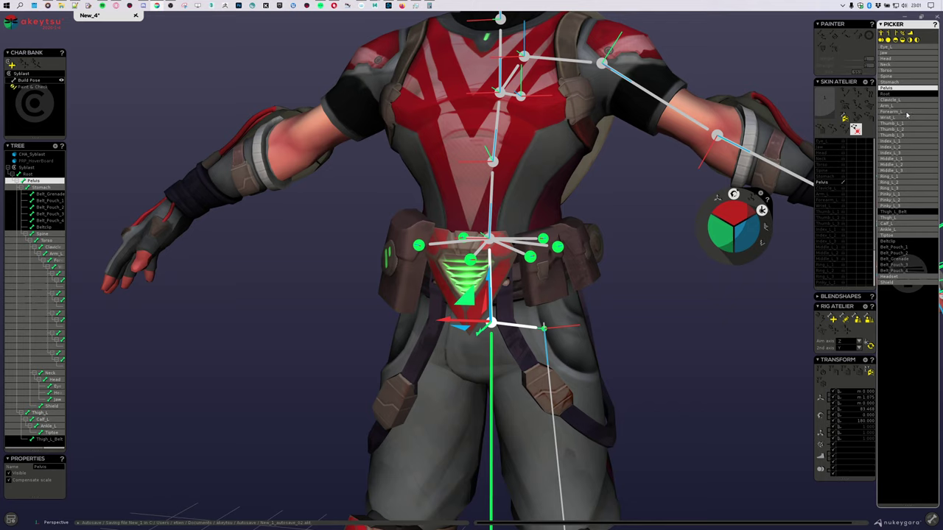
Move Root in the joint list back to between Pelvis and Clavicle_L.
click(895, 282)
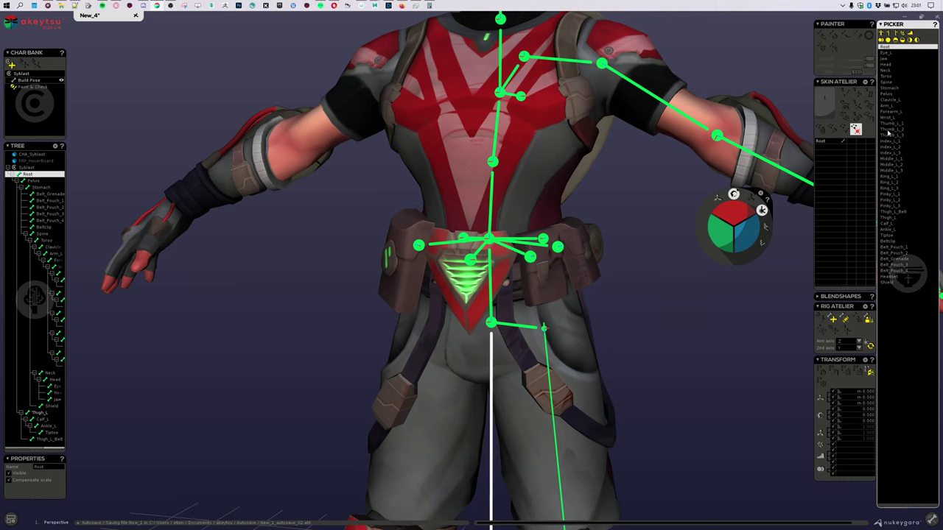
scroll(547, 231, down, 6)
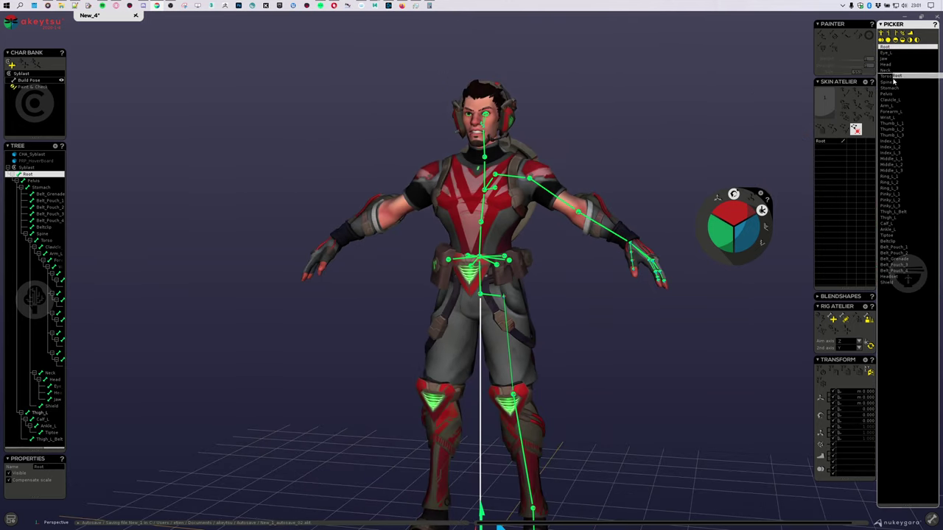
drag(898, 87, 897, 96)
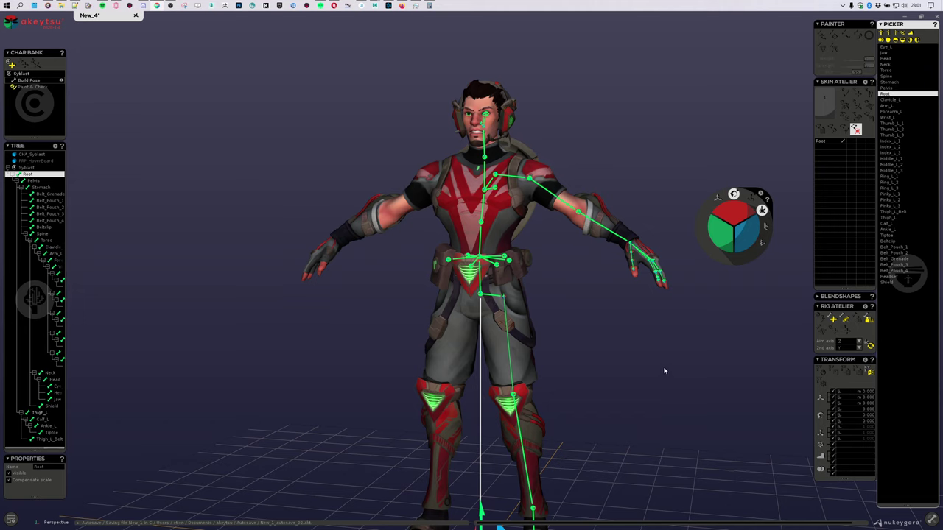
Select the whole Pelvis hierarchy again, leaving out Beltclip, the belt pouches, Belt_Grenade, Headset and Shield.
middle_drag(550, 407, 589, 399)
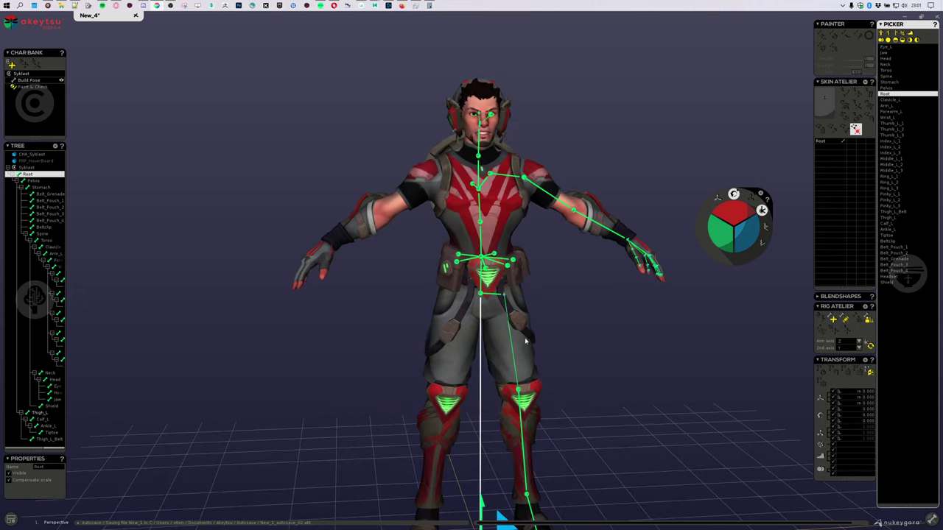
click(486, 294)
alt+drag(486, 294, 564, 322)
scroll(564, 322, up, 5)
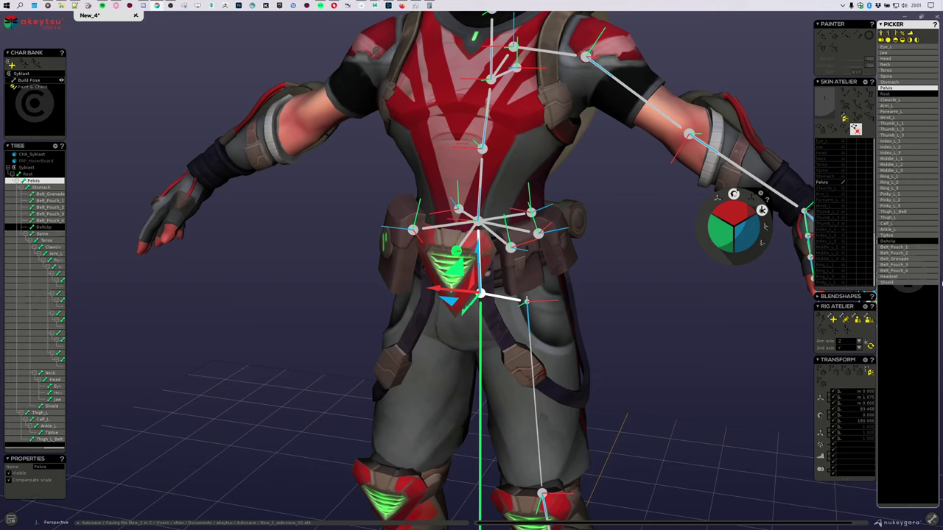
drag(913, 247, 898, 287)
ctrl+click(898, 279)
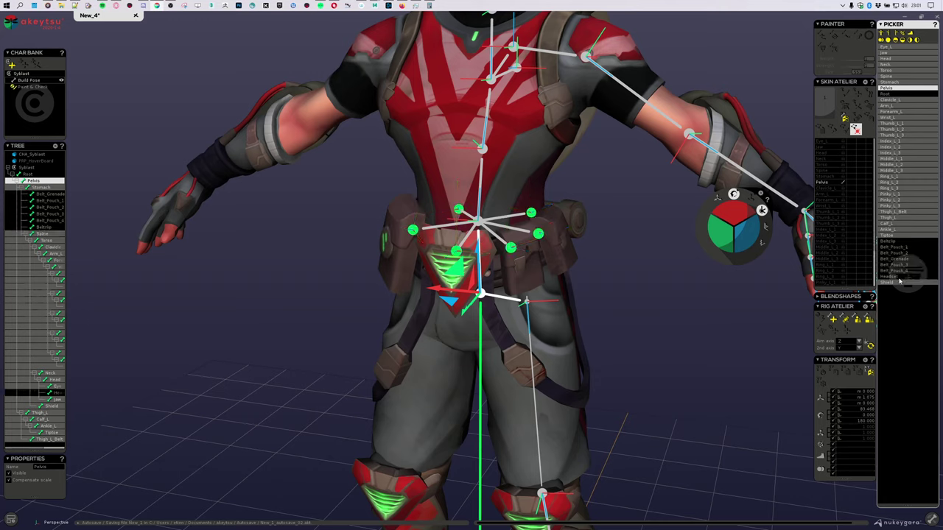
ctrl+click(888, 283)
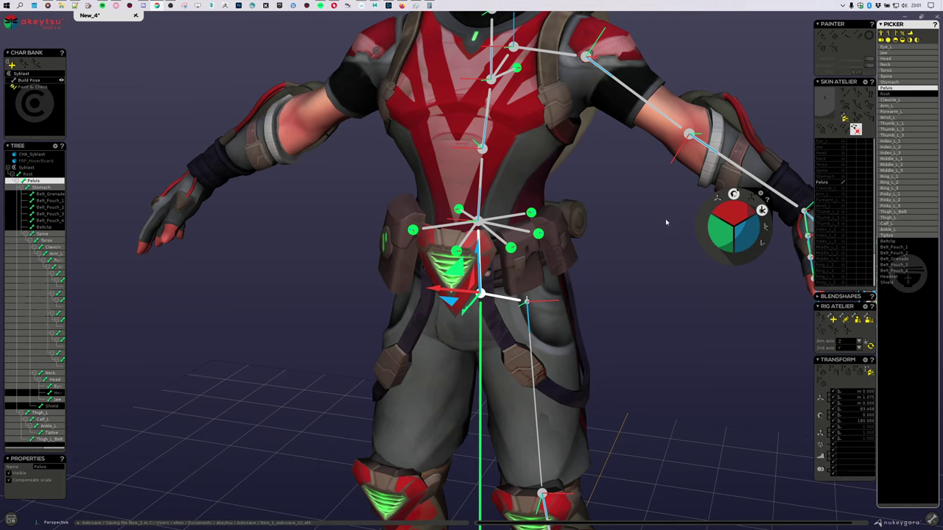
Exclude Thigh_L_Belt, Jaw and Eye_L from the joint selection as well.
click(907, 212)
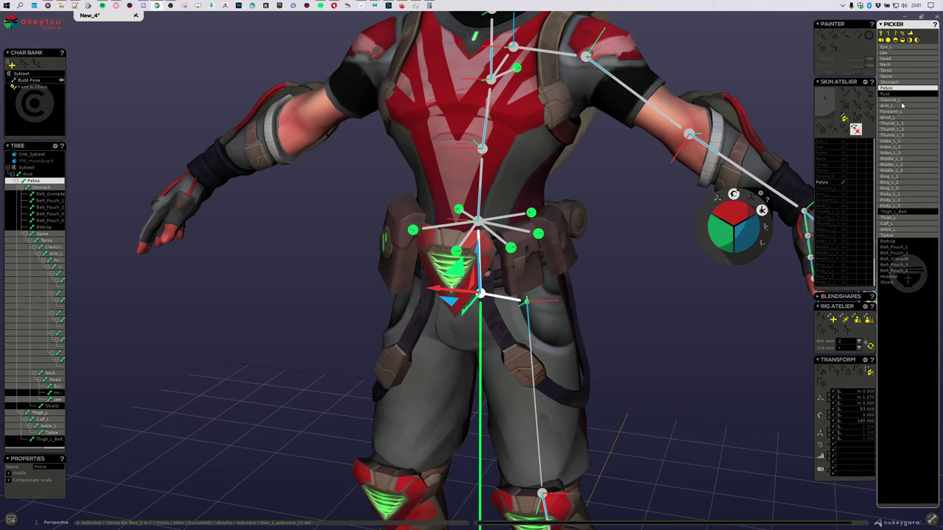
ctrl+click(895, 53)
ctrl+click(892, 49)
Add the CHA_Syblast mesh to the selection and switch the character from Build Pose to Paint & Check.
scroll(598, 288, down, 5)
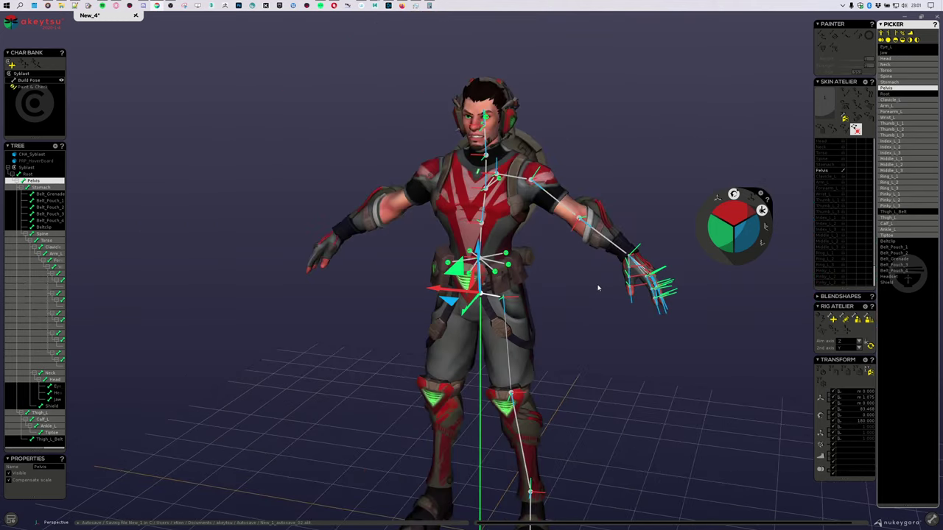
alt+drag(598, 288, 616, 223)
scroll(616, 223, up, 4)
alt+drag(626, 155, 580, 120)
mouse_move(579, 119)
middle_down()
mouse_move(609, 140)
mouse_move(688, 145)
mouse_move(567, 132)
middle_up()
scroll(539, 193, down, 3)
middle_drag(539, 193, 545, 274)
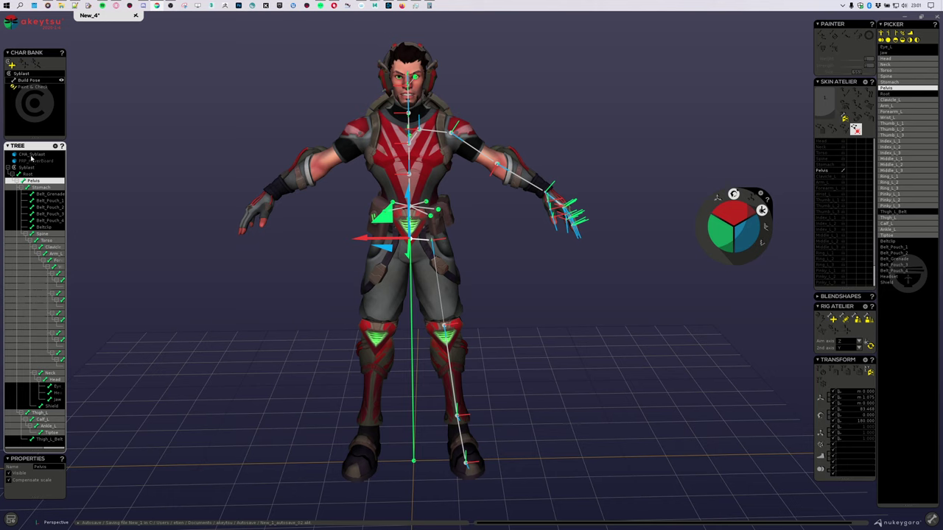
click(33, 155)
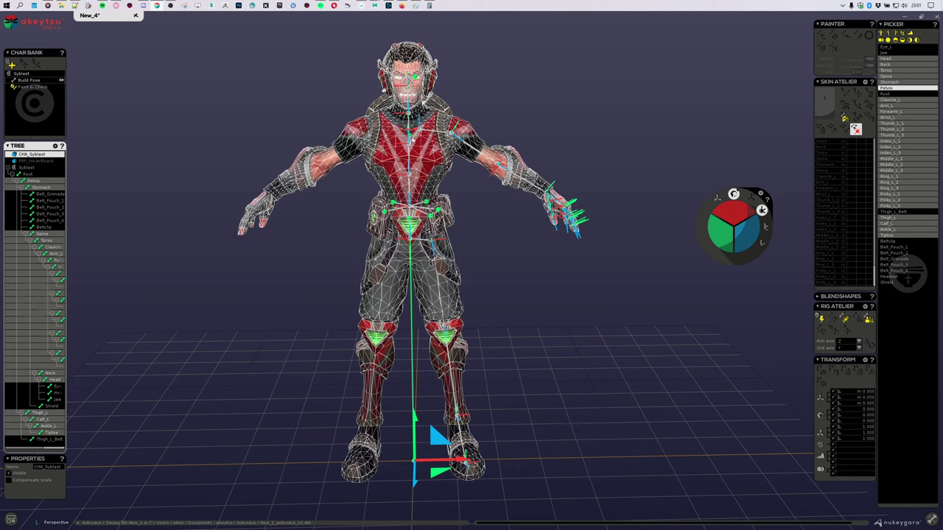
click(29, 88)
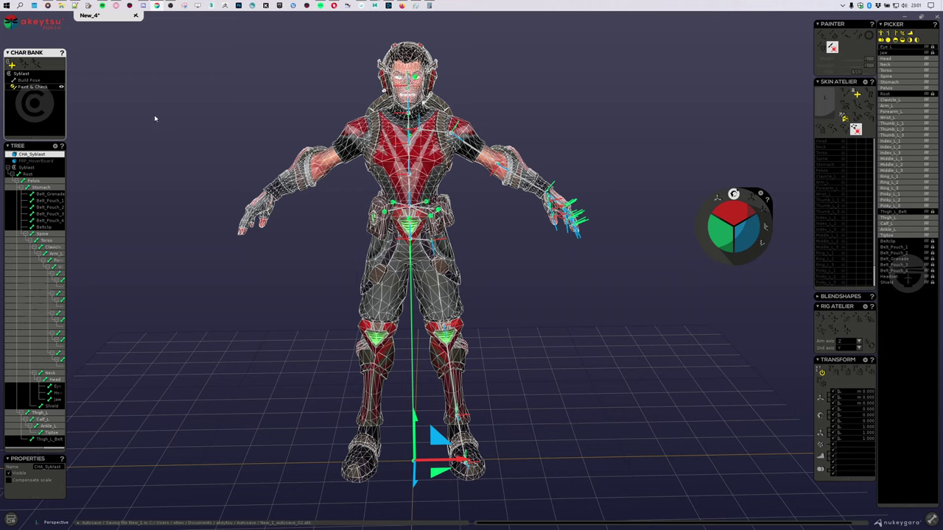
click(32, 82)
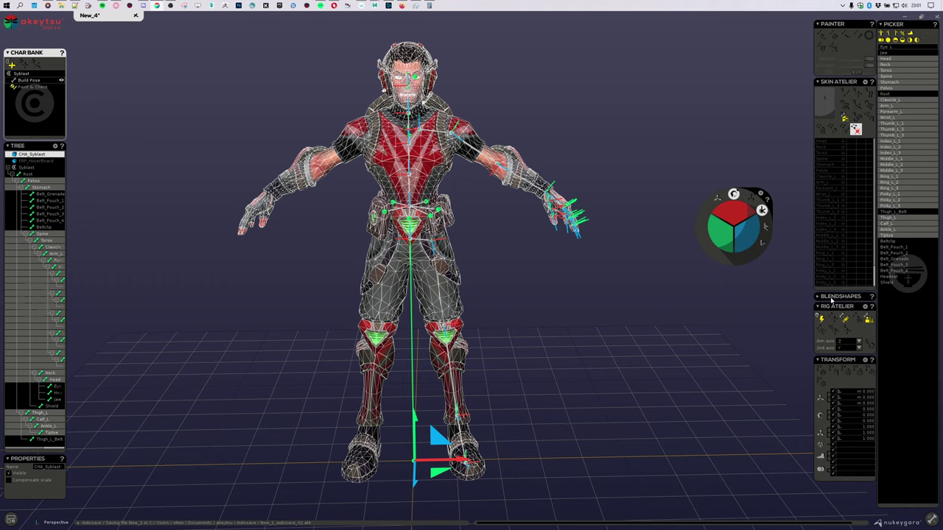
click(33, 87)
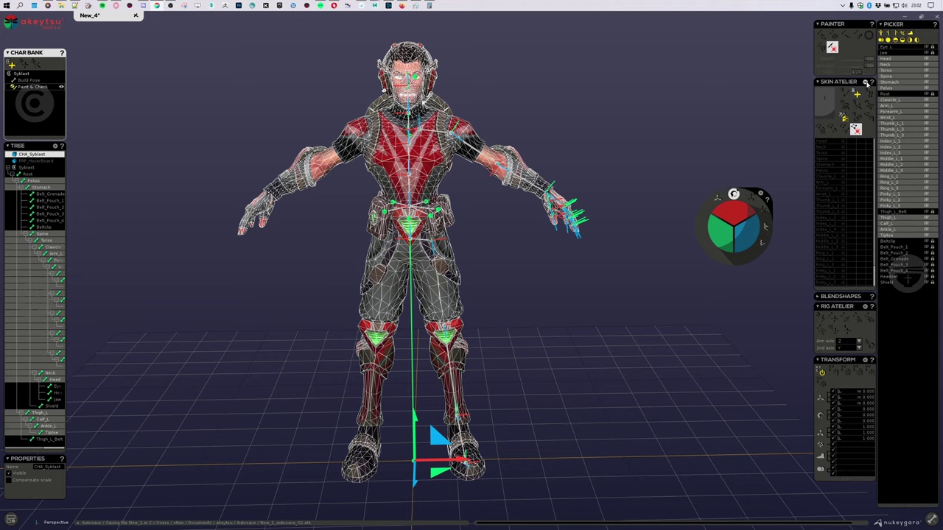
Choose Joint proximity as the rigid skinning algorithm in the Skin Atelier preferences and close them.
click(865, 82)
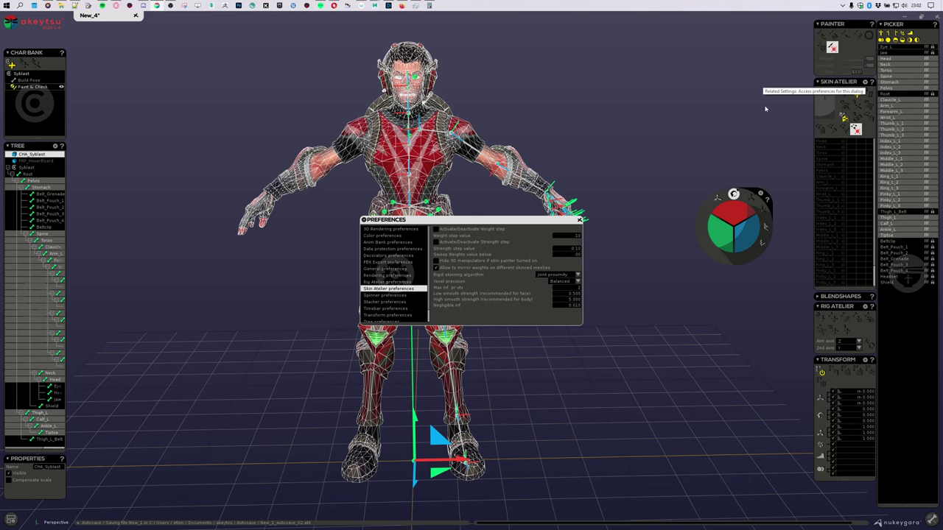
drag(513, 220, 691, 296)
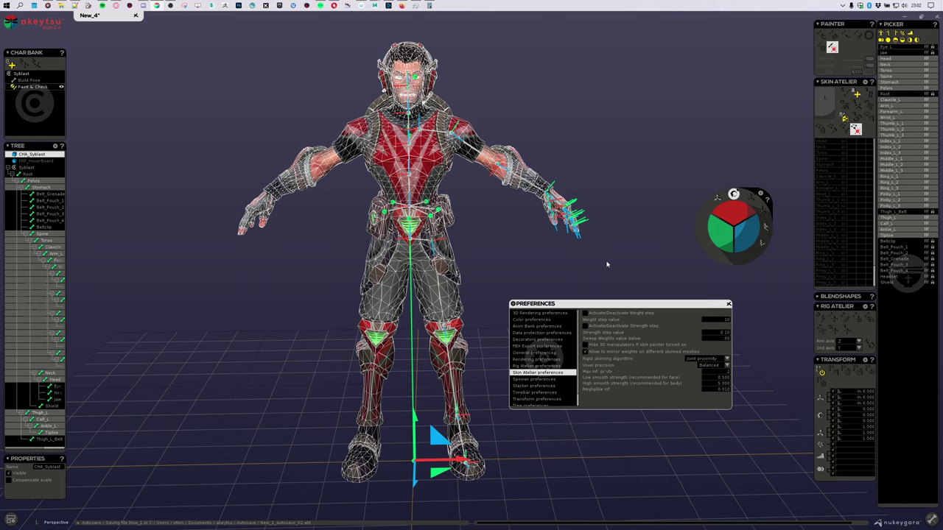
click(865, 359)
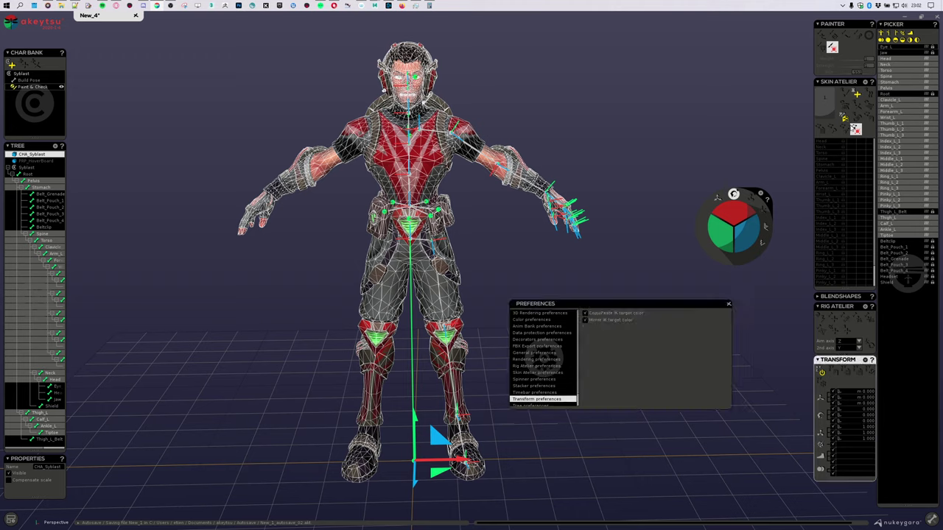
click(864, 82)
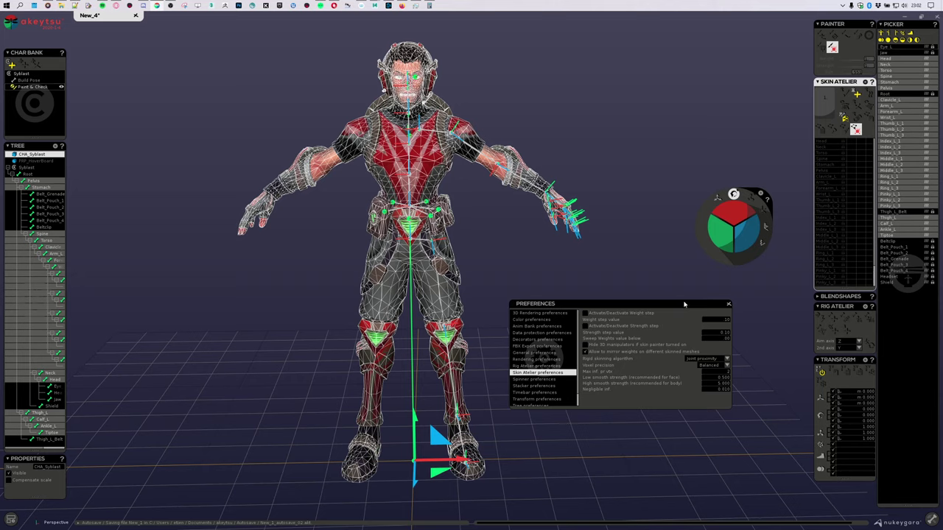
click(725, 358)
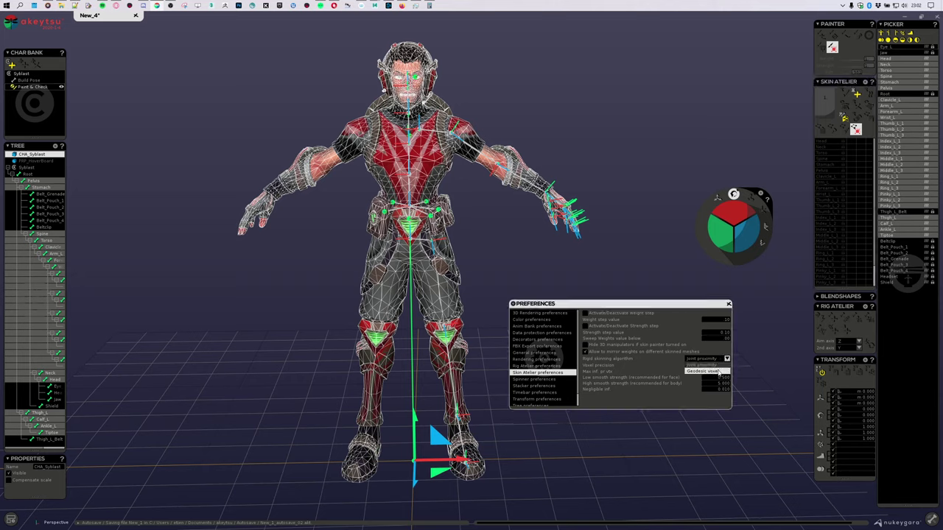
click(713, 365)
click(728, 304)
Examine how the left arm's joints sit inside the surrounding mesh from the shoulder to the elbow.
middle_drag(671, 324, 513, 361)
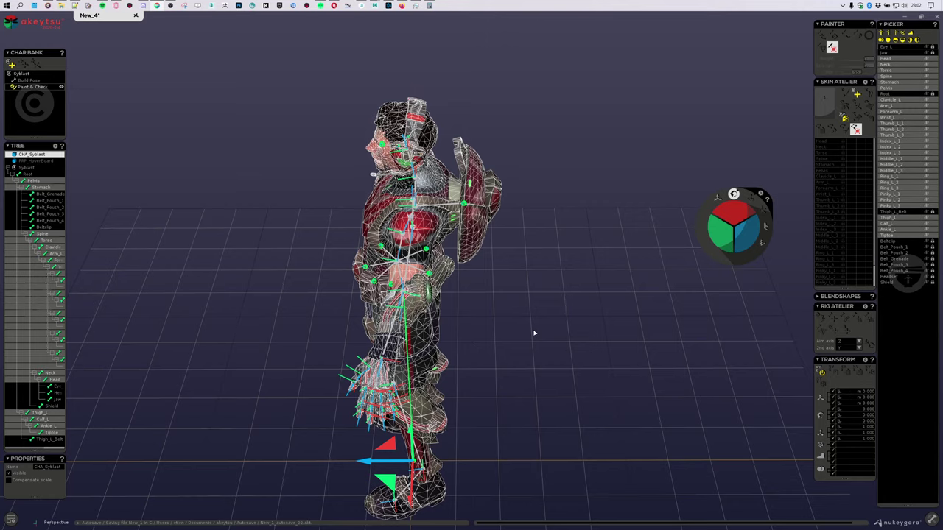
alt+drag(534, 332, 609, 184)
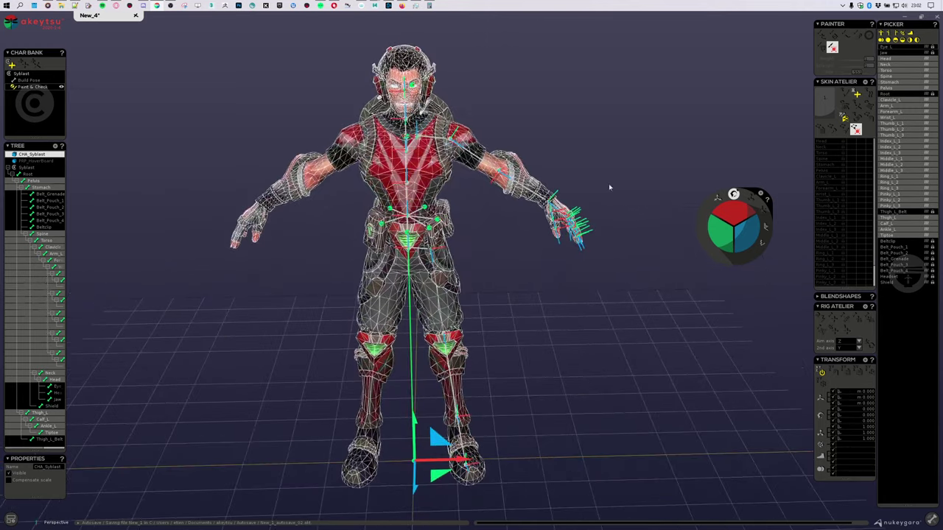
alt+middle_drag(609, 184, 579, 238)
scroll(579, 238, up, 5)
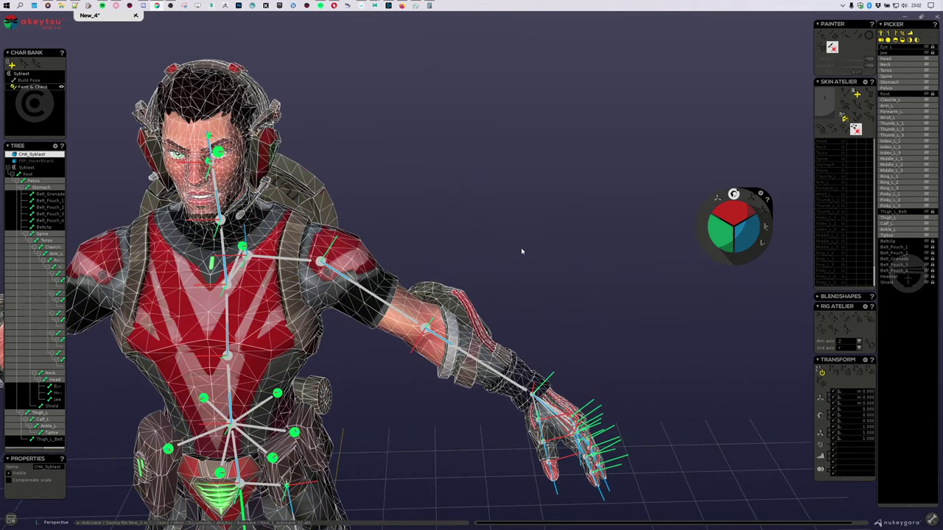
alt+drag(521, 251, 476, 349)
scroll(490, 233, up, 5)
alt+middle_drag(523, 142, 420, 263)
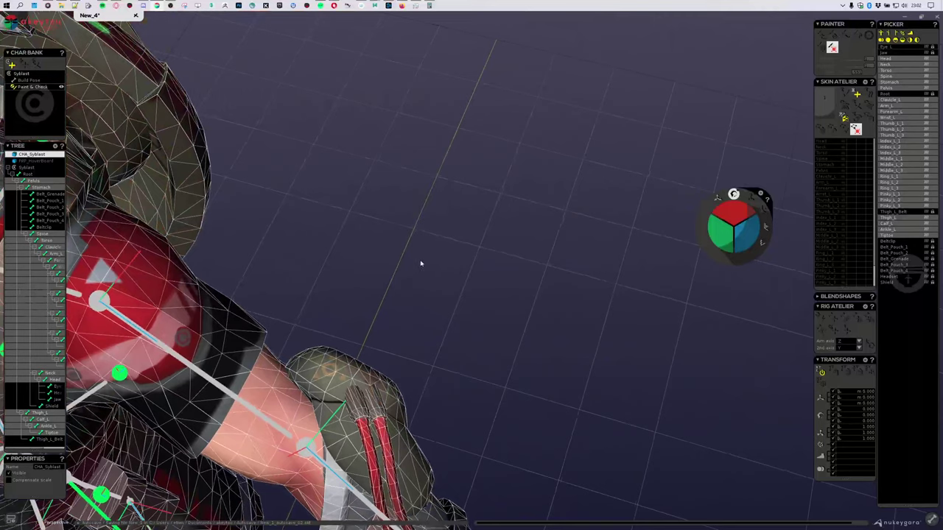
alt+middle_drag(293, 368, 323, 328)
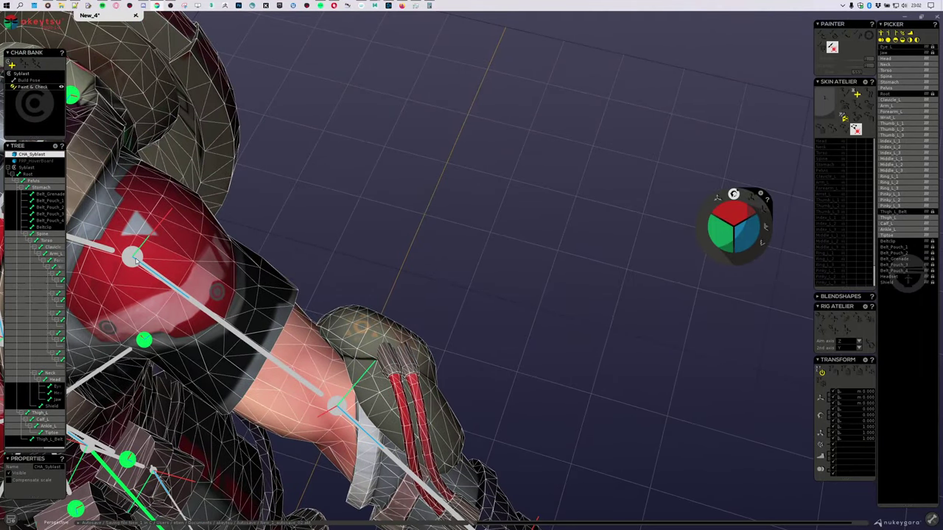
scroll(505, 275, down, 5)
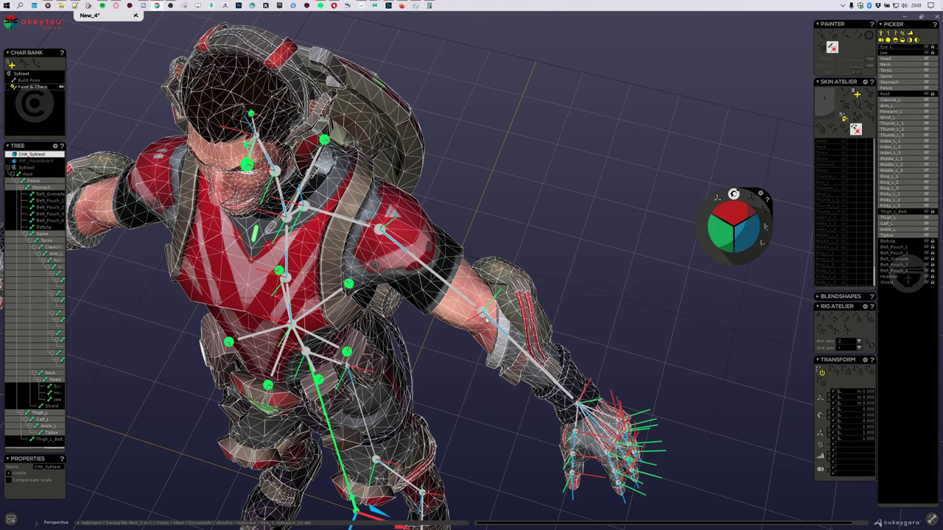
Skin the CHA_Syblast mesh to the selected joints.
scroll(474, 192, down, 5)
middle_drag(473, 191, 533, 339)
middle_drag(576, 261, 536, 339)
scroll(536, 340, up, 4)
middle_drag(587, 290, 525, 339)
scroll(593, 345, down, 1)
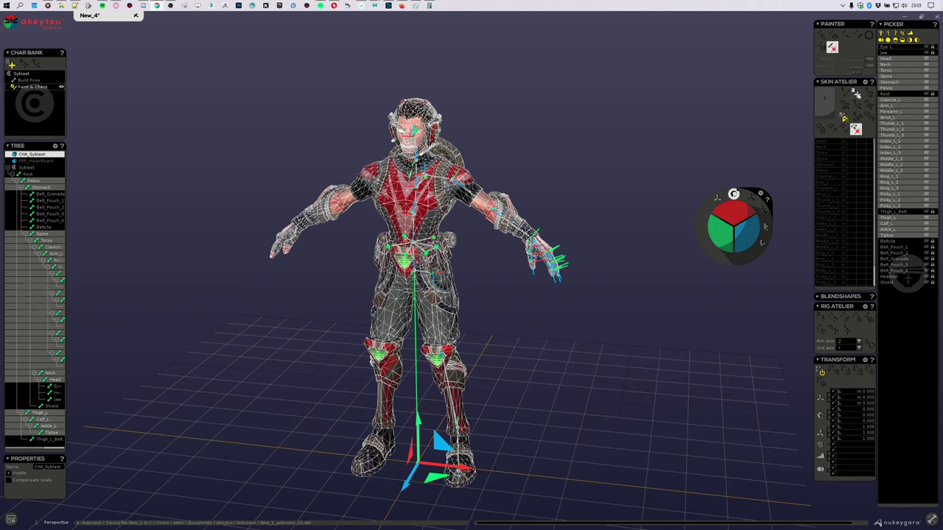
click(857, 94)
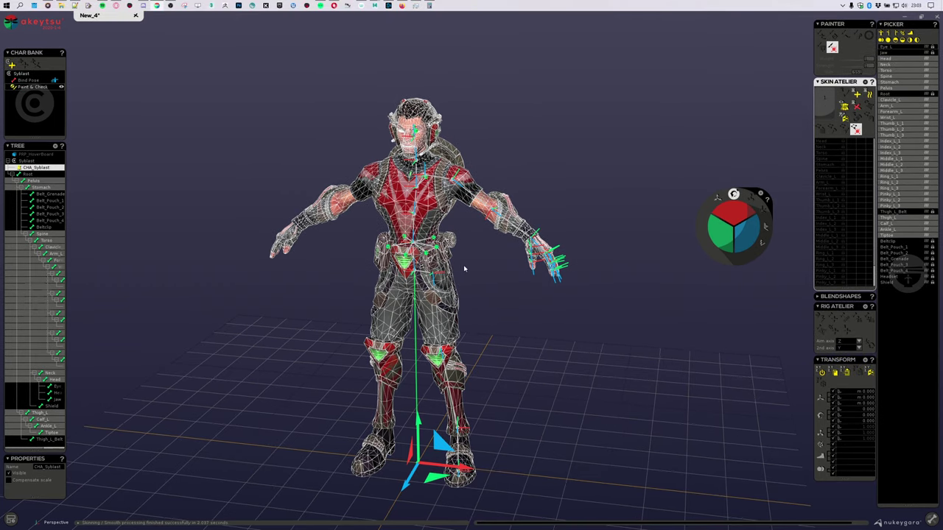
Inspect the skin weight areas of the Arm_L and Forearm_L joints on the left arm.
middle_drag(465, 268, 482, 263)
scroll(482, 262, up, 5)
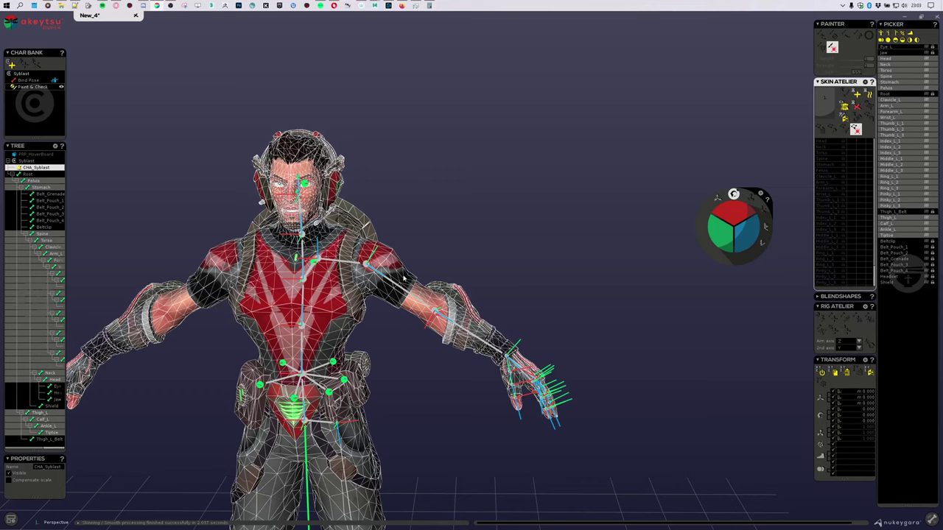
click(369, 284)
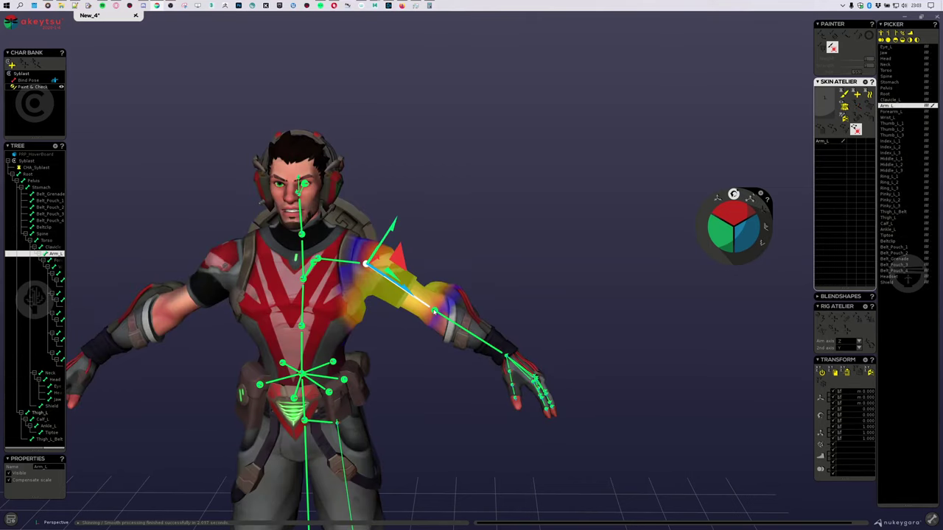
click(472, 325)
click(513, 357)
click(457, 301)
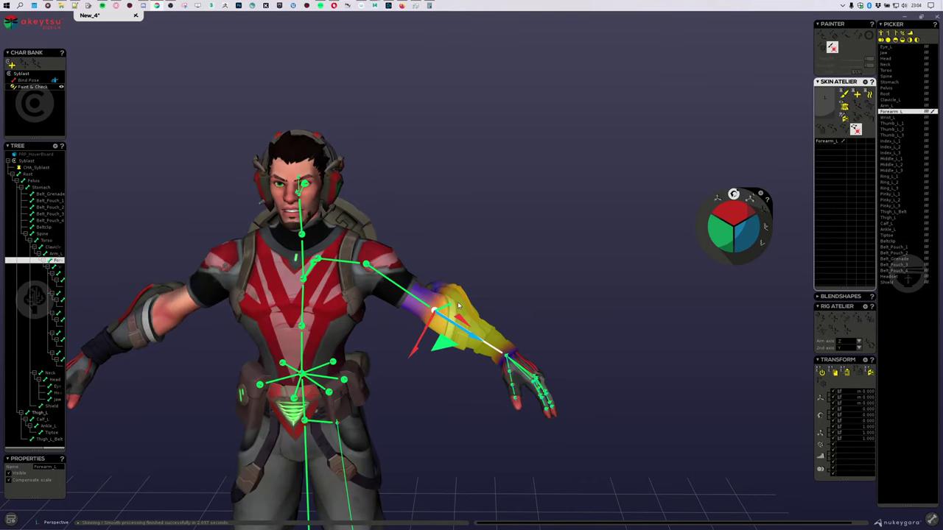
click(407, 285)
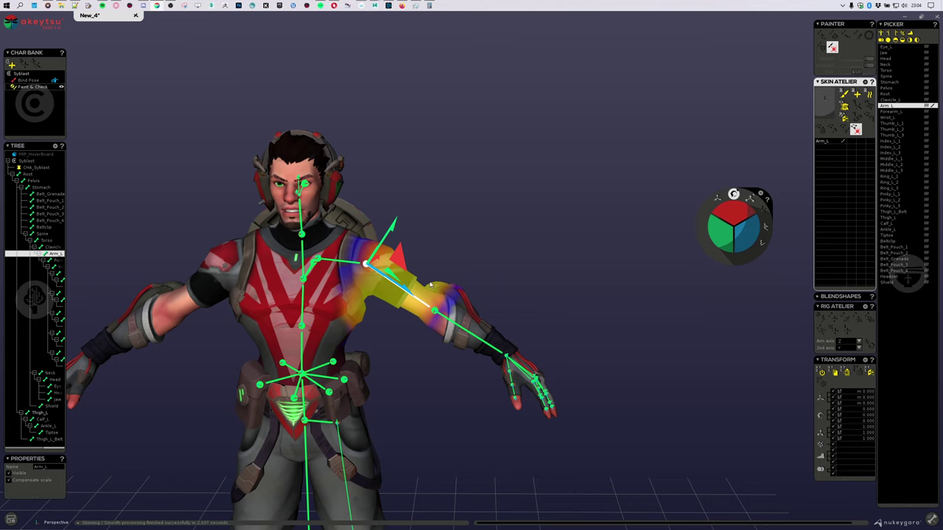
Rotate the Forearm_L joint about 60 degrees around X to bend the elbow and test its deformation.
click(448, 311)
scroll(561, 270, up, 5)
alt+drag(582, 270, 519, 316)
drag(744, 209, 745, 183)
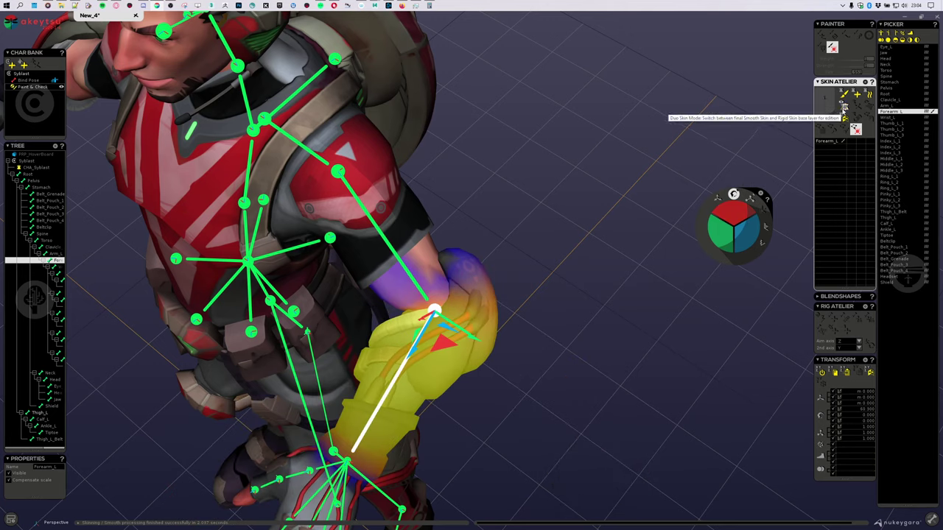
Compare Forearm_L's rigid base layer with its final smooth skin around the bent elbow using Duo Skin Mode.
click(844, 109)
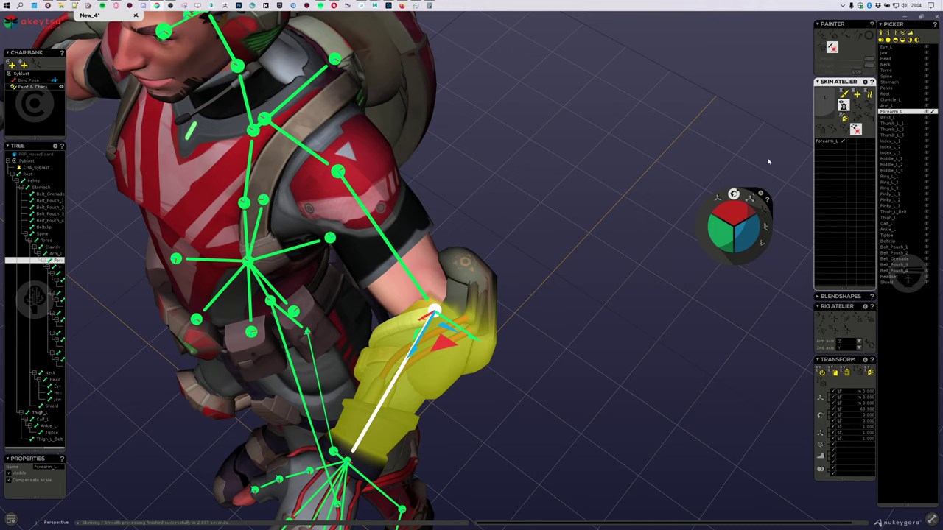
alt+drag(564, 272, 637, 234)
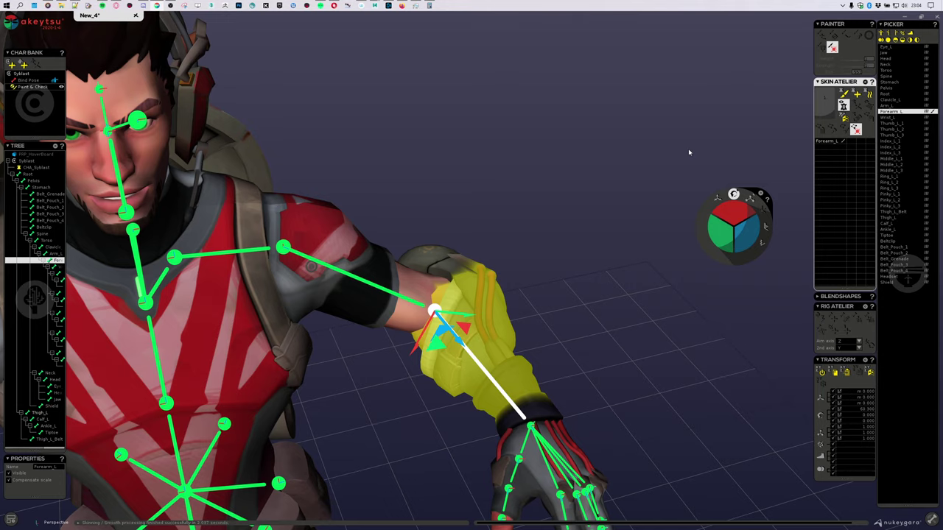
click(846, 108)
alt+drag(618, 265, 339, 241)
middle_drag(366, 345, 556, 260)
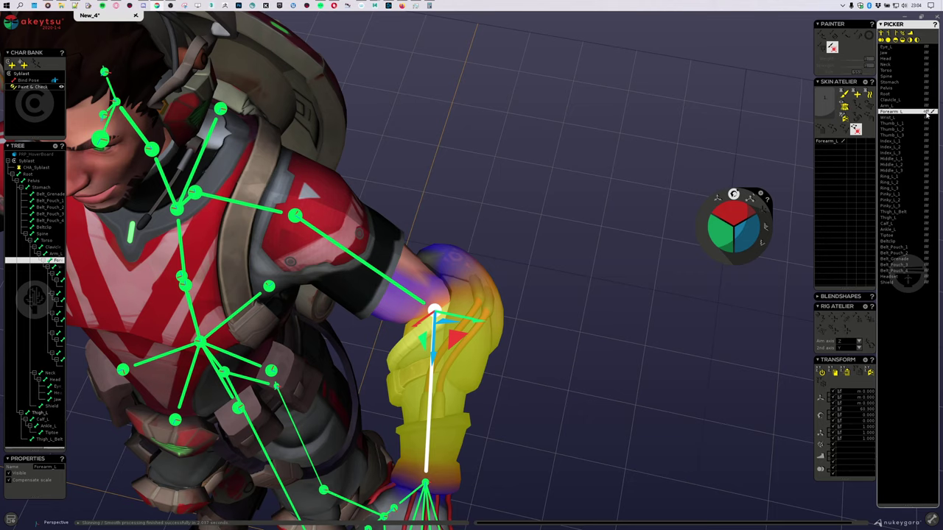
Set Forearm_L's entry in the joint list to off, recompute the smooth skinning and check the result on the neighbouring Arm_L.
click(926, 112)
click(869, 94)
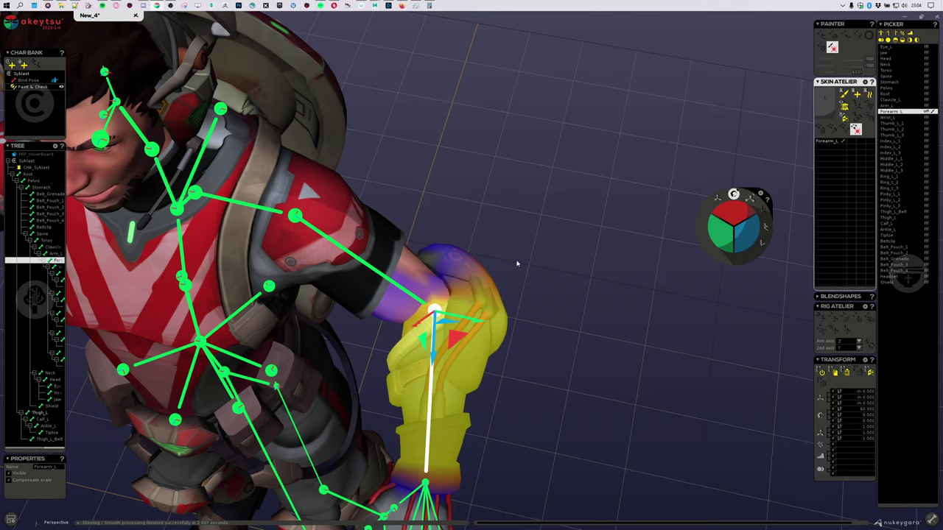
middle_drag(545, 488, 608, 370)
key(Up)
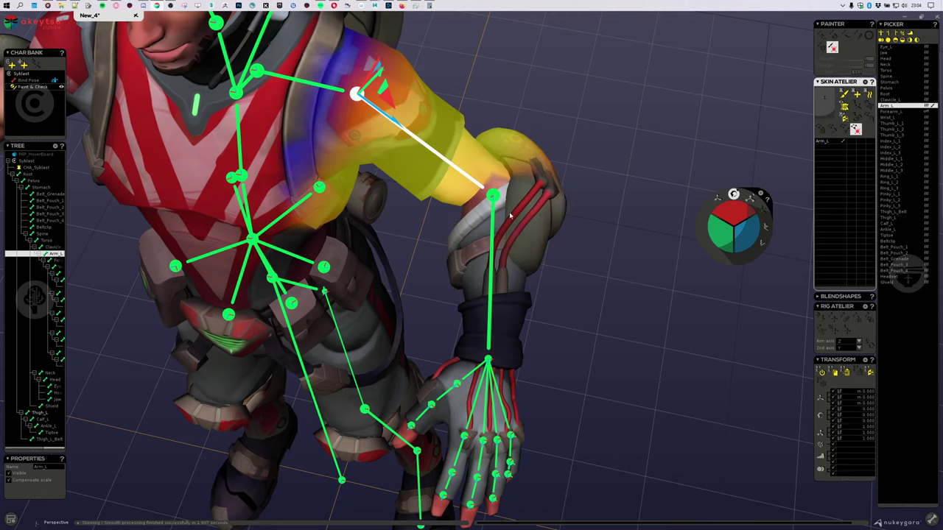
key(Down)
key(Up)
Bend the Forearm_L joint further at the elbow, to about 75 degrees around X.
click(517, 232)
mouse_move(735, 210)
mouse_down()
mouse_move(747, 223)
mouse_move(740, 207)
mouse_up()
middle_drag(587, 241, 509, 211)
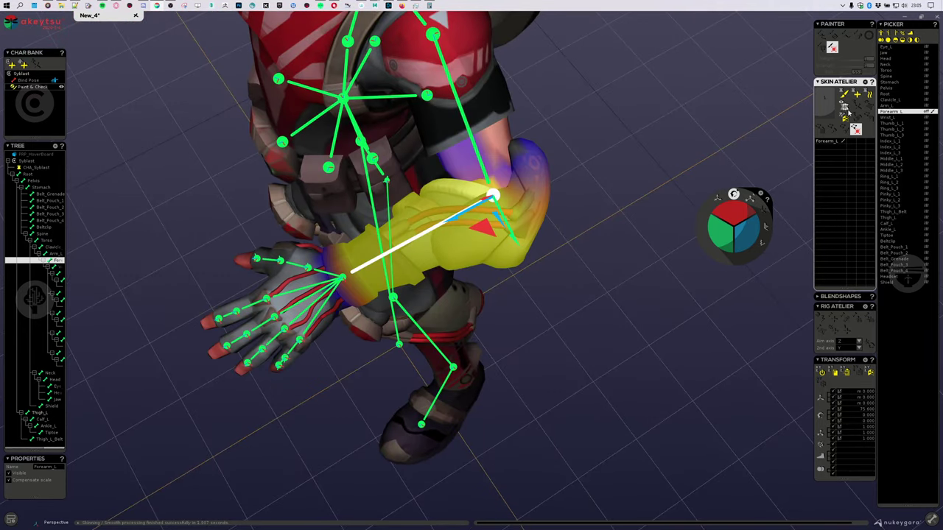
Examine the sharply bent elbow with Forearm_L's weights, alternating between the rigid and smooth skin.
click(845, 107)
click(844, 108)
click(844, 108)
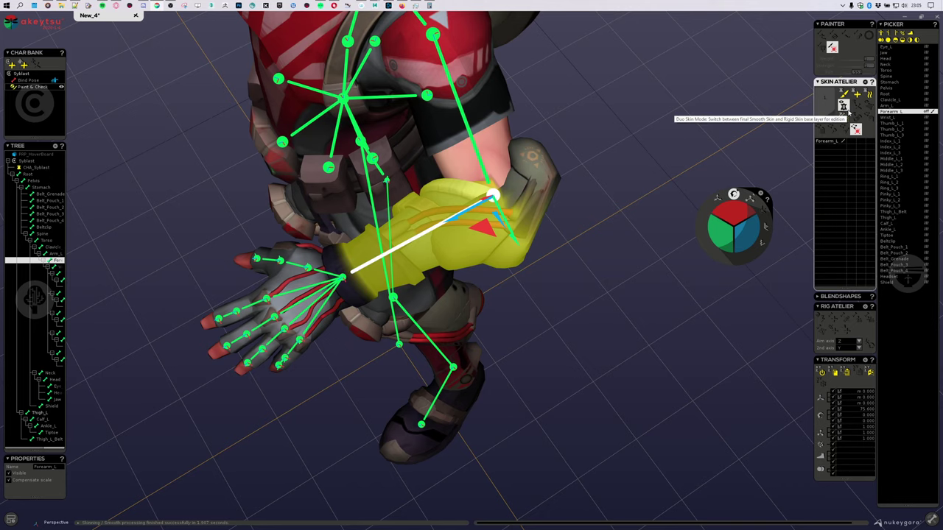
click(849, 113)
middle_drag(574, 239, 665, 265)
scroll(630, 277, up, 3)
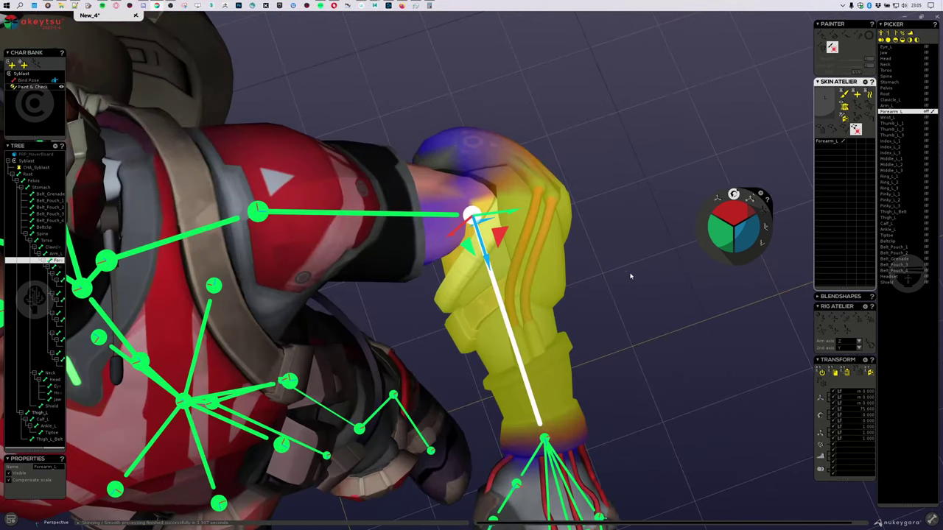
Set Arm_L's entry in the joint list to off and return to the Forearm_L joint.
click(429, 214)
click(927, 106)
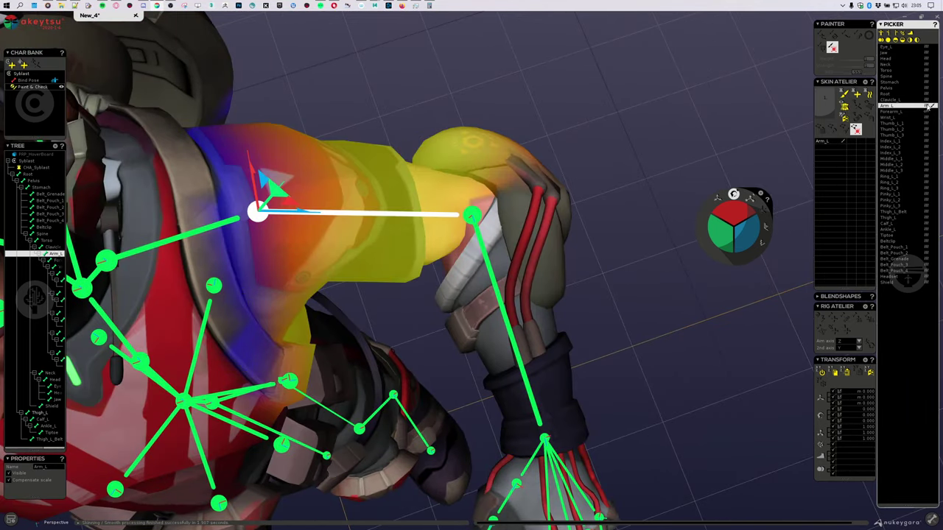
click(506, 275)
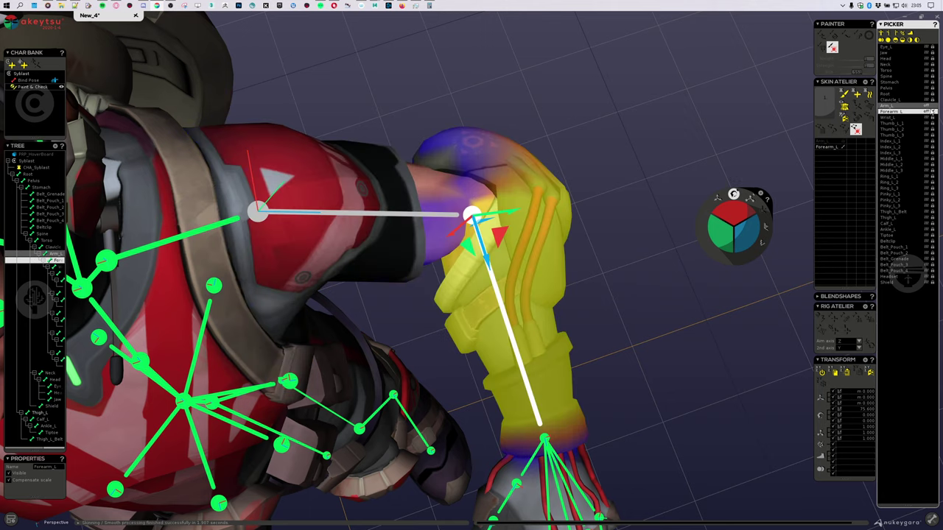
Check Forearm_L's and Arm_L's influences on the rigid base layer and return to the smooth skin.
click(844, 106)
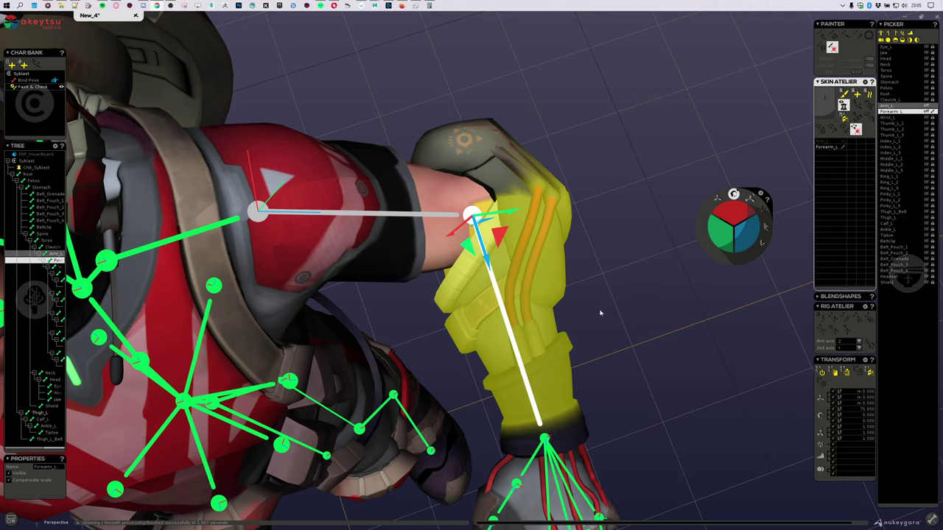
middle_drag(527, 278, 500, 247)
click(428, 175)
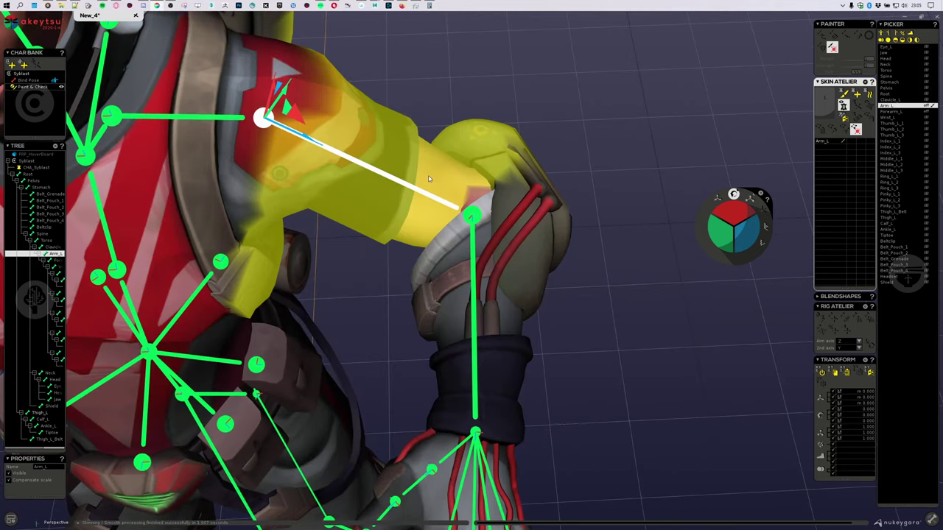
click(845, 108)
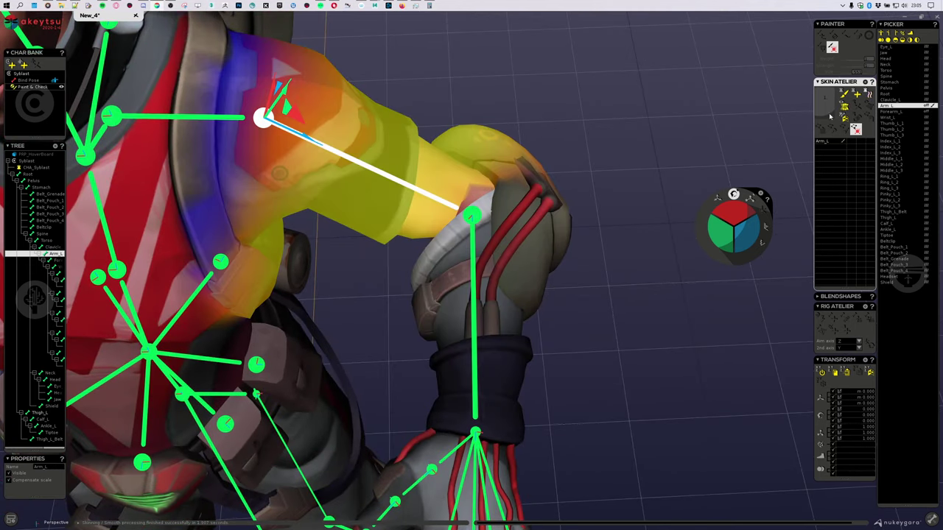
Examine the skin weights of Forearm_L and Wrist_L around the bent elbow and the wrist.
click(495, 266)
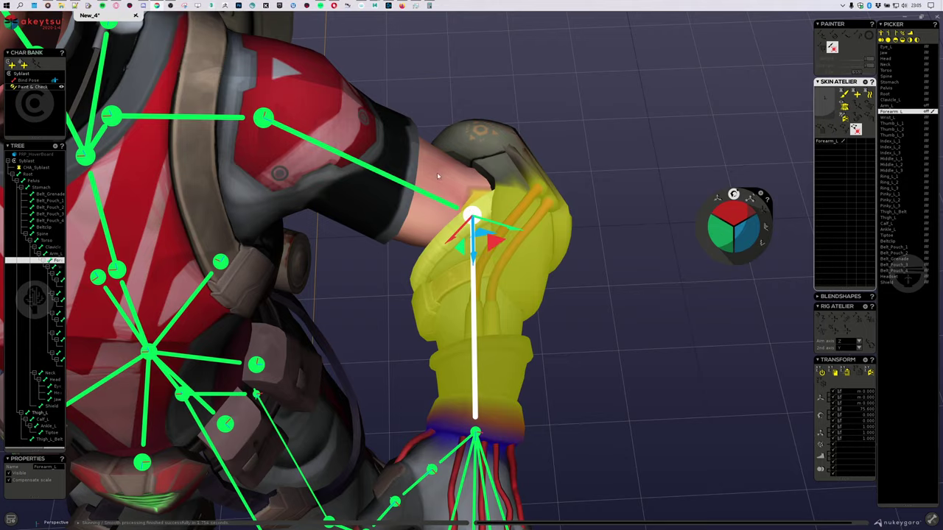
alt+drag(627, 314, 564, 259)
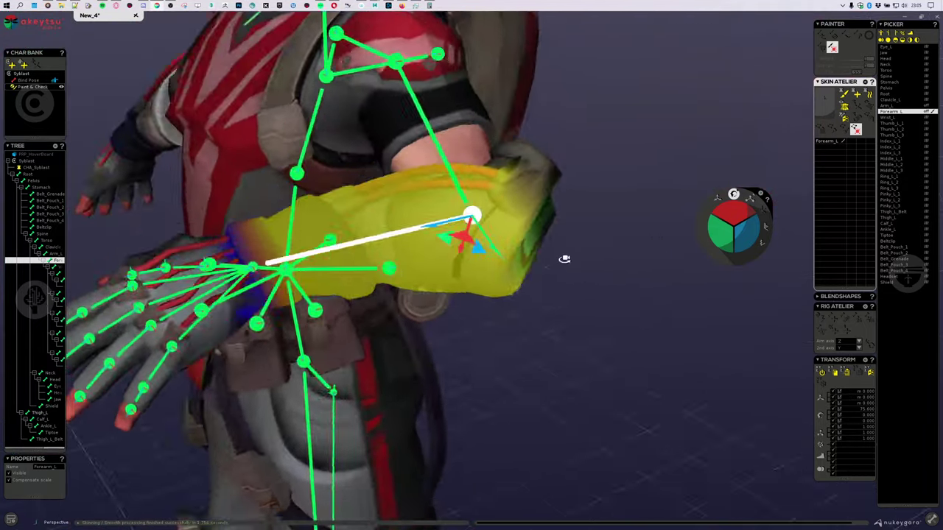
middle_drag(564, 258, 354, 417)
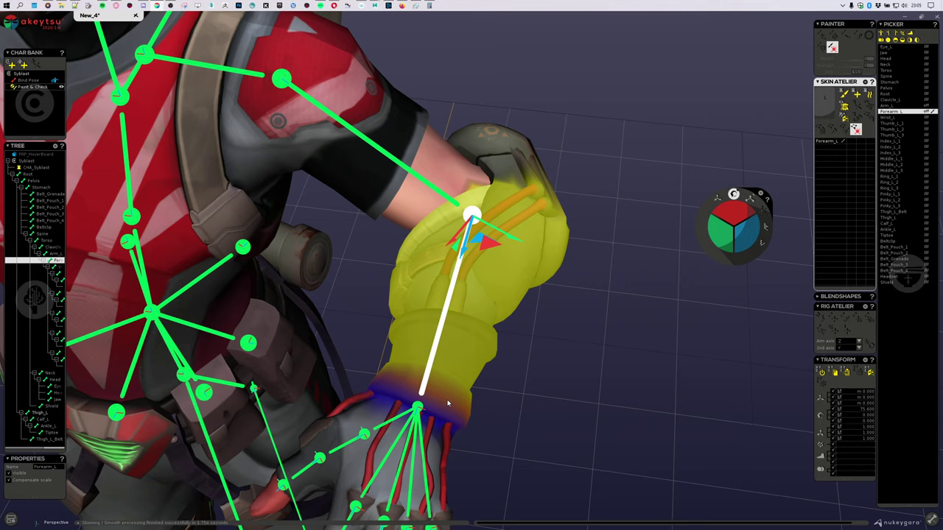
scroll(432, 396, down, 3)
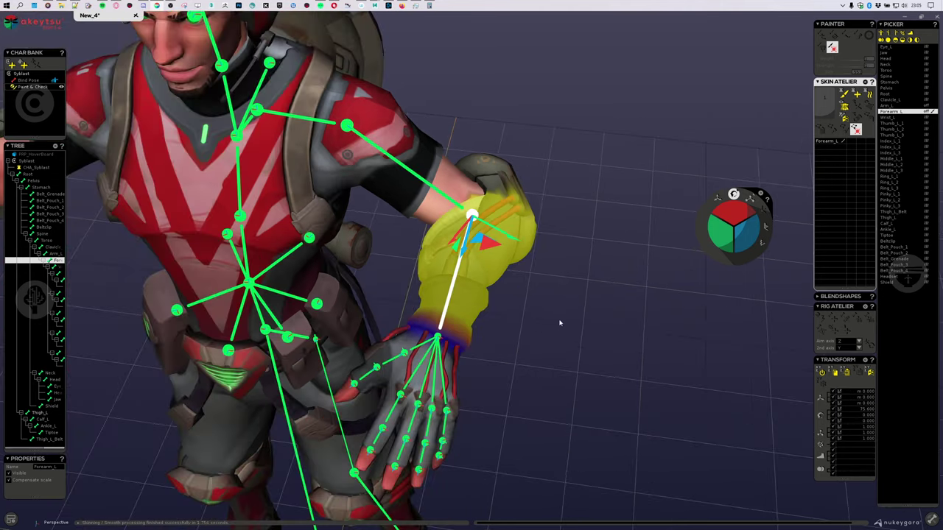
mouse_move(559, 323)
middle_down()
mouse_move(511, 328)
mouse_move(569, 330)
mouse_move(560, 333)
middle_up()
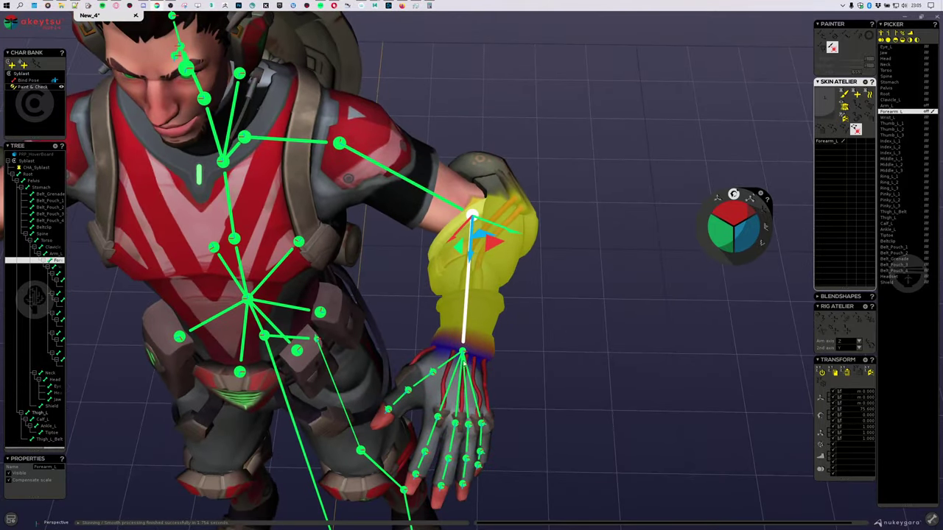
click(458, 359)
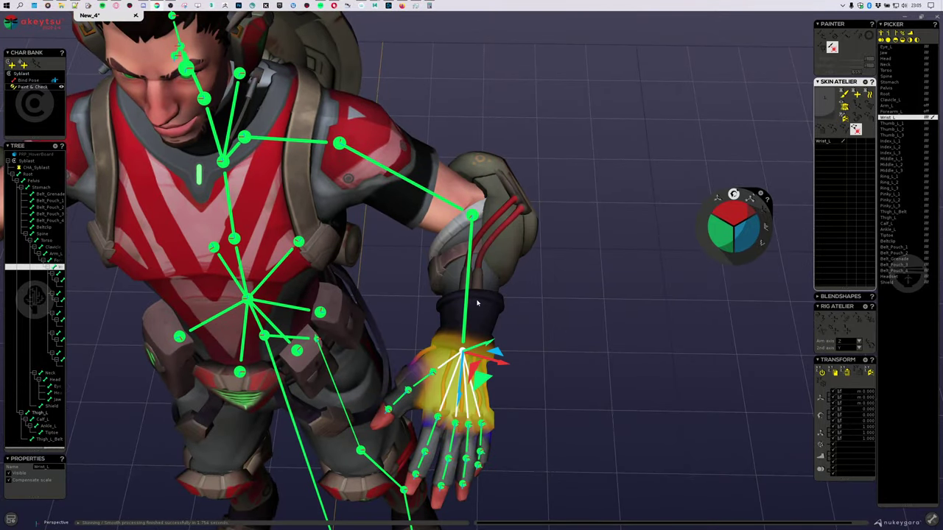
click(477, 302)
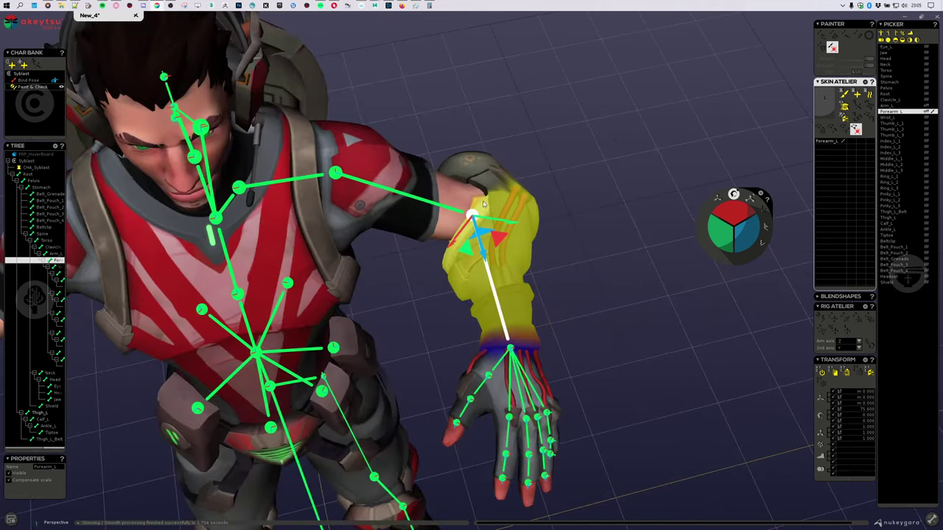
Change the smoothing level of Arm_L and Forearm_L together and process the smooth skin.
click(484, 204)
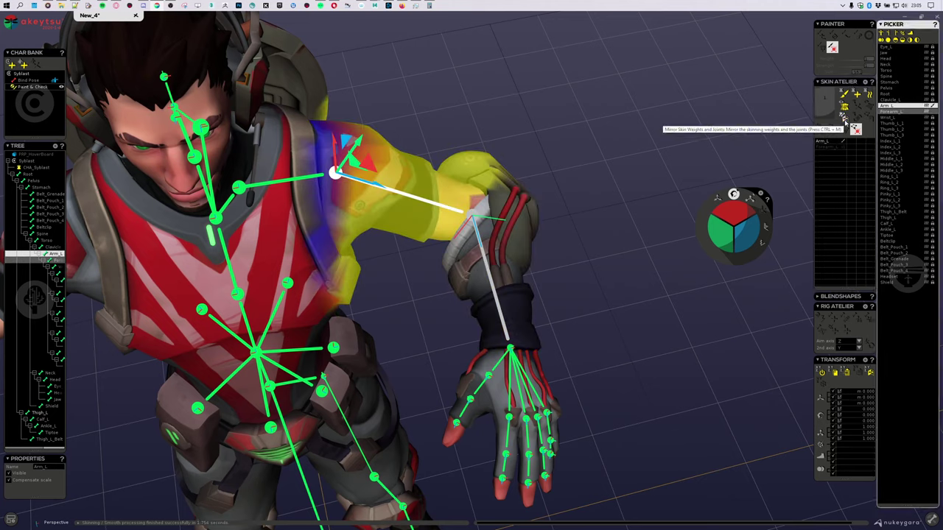
click(869, 96)
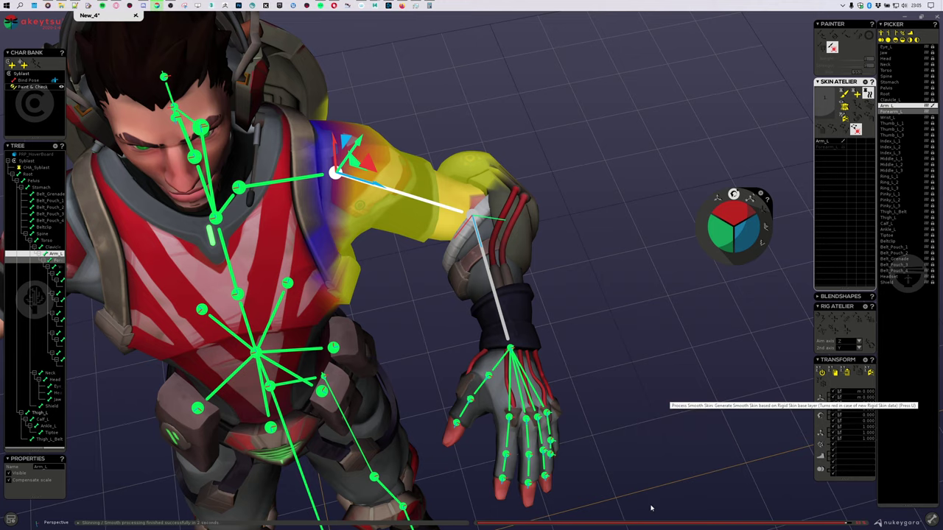
scroll(601, 425, up, 2)
alt+middle_drag(602, 425, 624, 364)
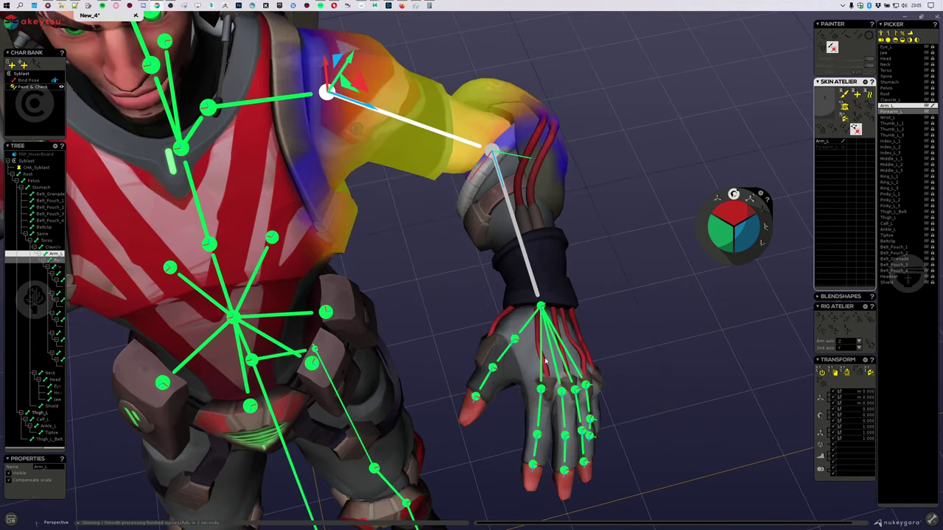
Set all left thumb and finger joints to the lightest smoothing level and process the smooth skin.
drag(633, 508, 451, 331)
alt+drag(541, 333, 656, 354)
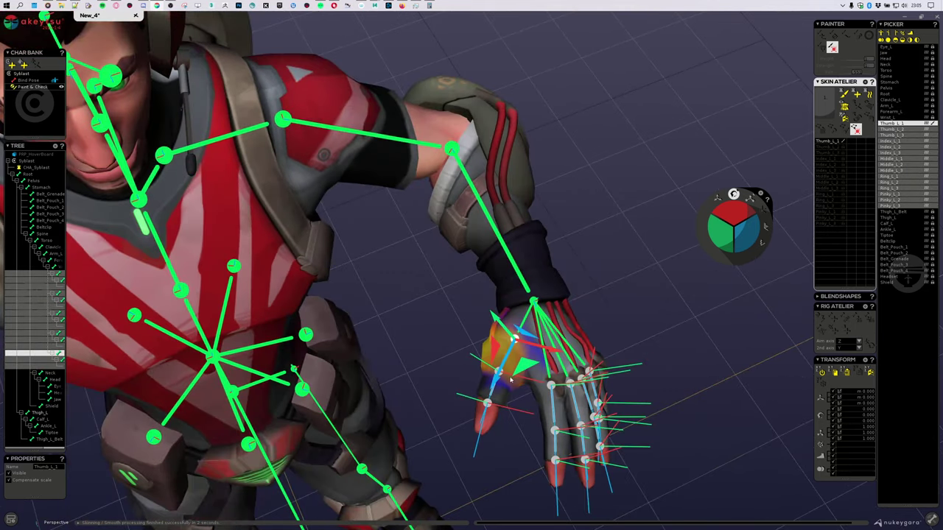
scroll(571, 420, up, 2)
alt+middle_drag(571, 419, 558, 321)
scroll(558, 321, up, 3)
click(925, 124)
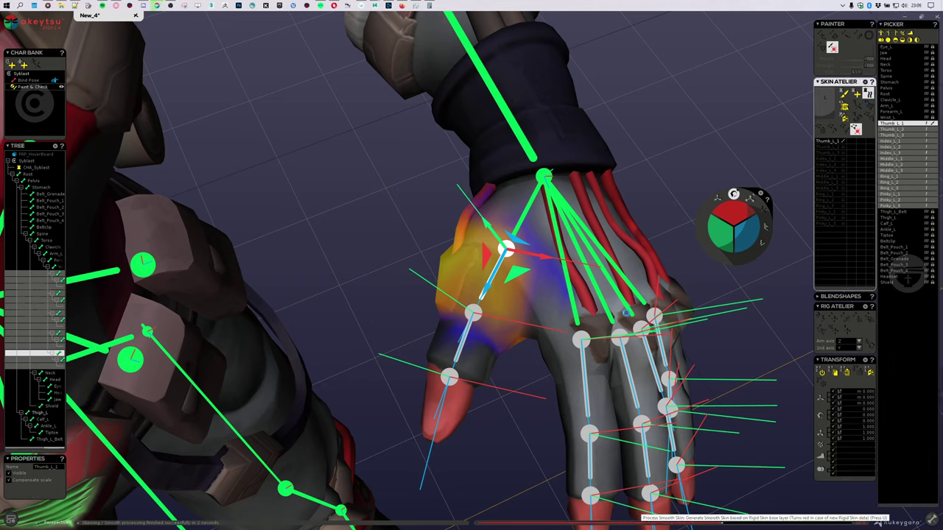
Inspect the smoothed weights of the left thumb, index and middle finger joints one by one.
scroll(464, 354, down, 2)
click(466, 353)
click(456, 405)
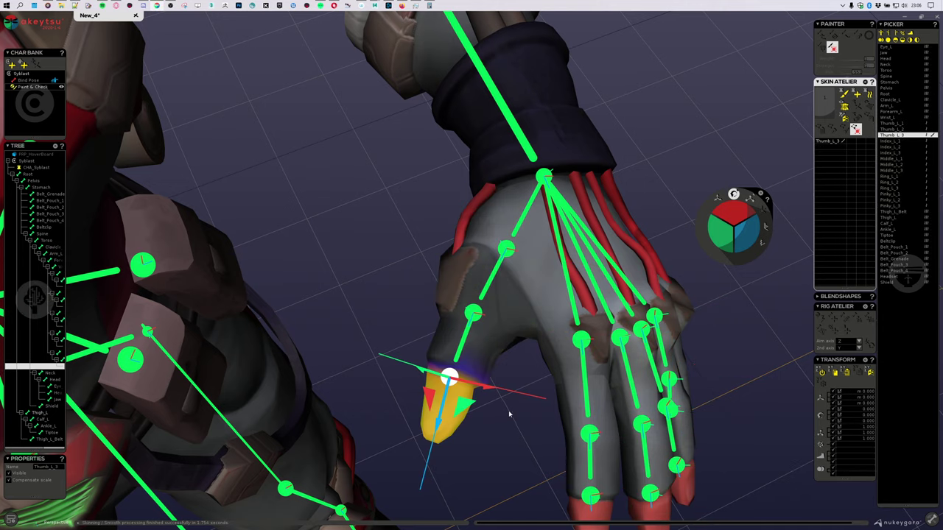
scroll(519, 424, down, 2)
key(f)
scroll(519, 367, up, 1)
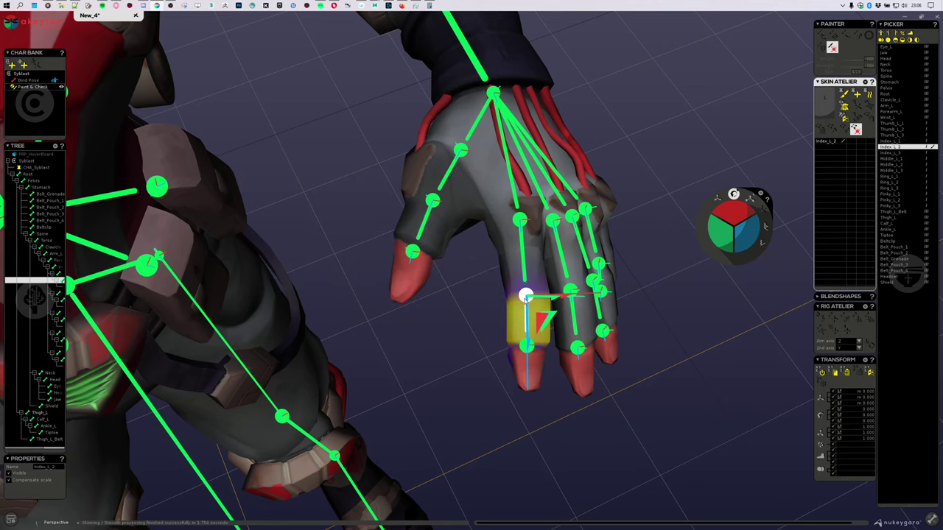
click(525, 297)
click(577, 319)
click(563, 256)
click(580, 379)
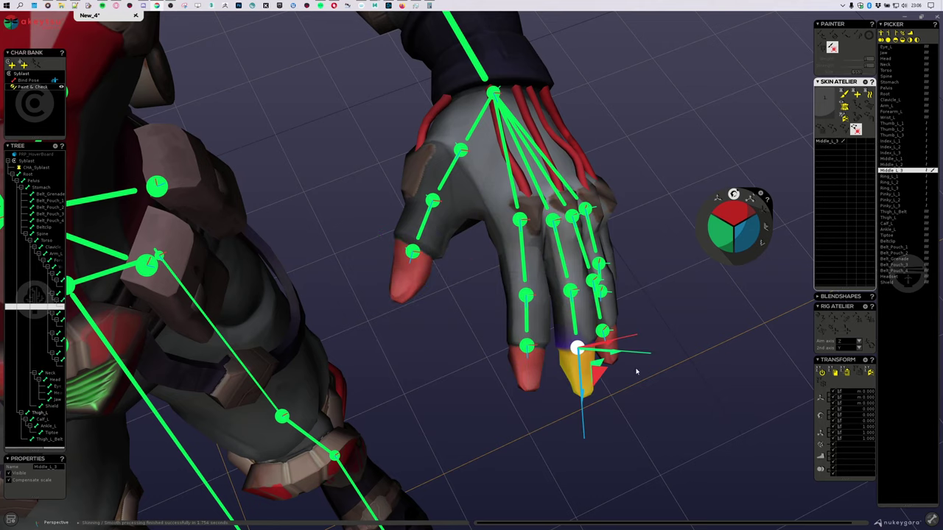
Try rotating Wrist_L to test its deformation, undo the test and return the left forearm to its straight pose.
middle_drag(637, 370, 635, 327)
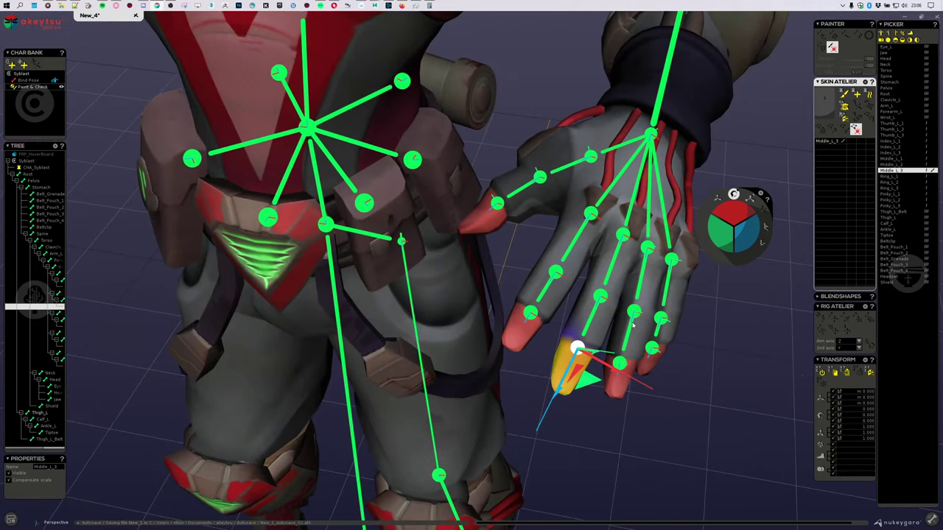
alt+right_drag(633, 325, 466, 242)
alt+drag(467, 241, 579, 268)
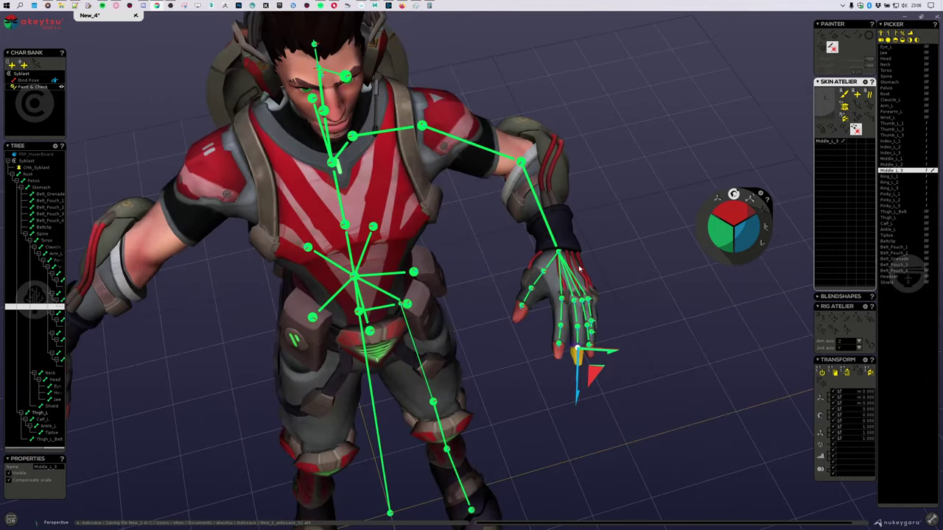
scroll(639, 269, up, 3)
mouse_move(641, 276)
alt+mouse_down()
mouse_move(557, 250)
mouse_move(635, 279)
alt+mouse_up()
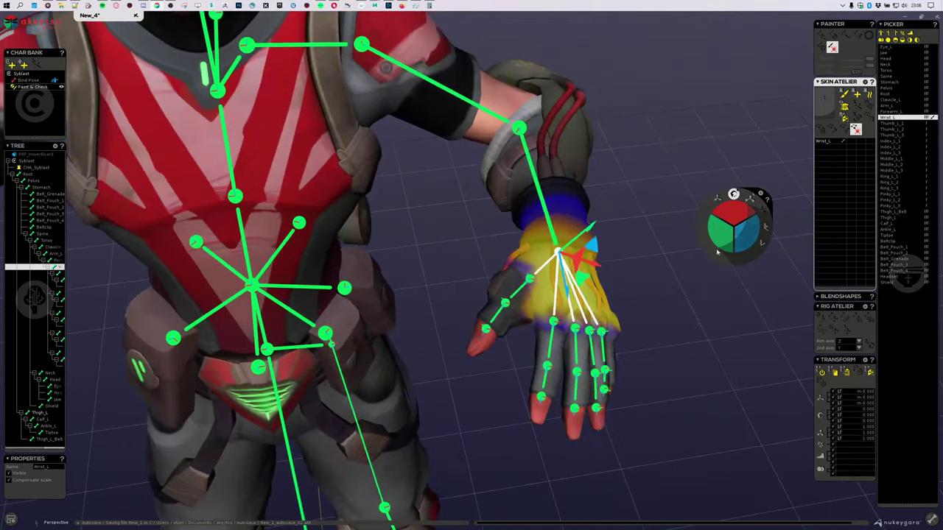
drag(745, 232, 723, 230)
key(ctrl+z)
alt+drag(652, 136, 614, 154)
key(ctrl+z)
Hide the joints and examine the weights of Forearm_L and Arm_L on the straightened left arm.
alt+middle_drag(551, 229, 459, 356)
alt+drag(459, 356, 418, 282)
middle_drag(419, 283, 564, 449)
scroll(549, 379, up, 3)
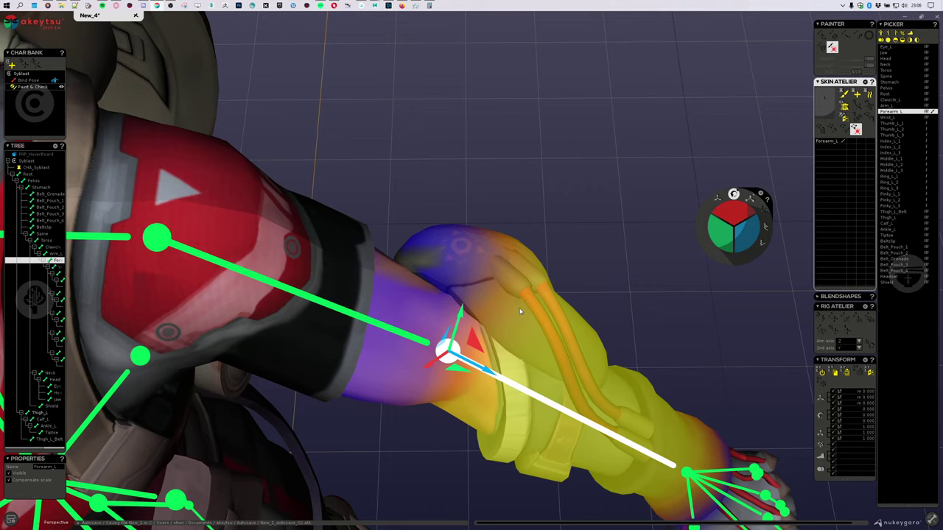
key(j)
scroll(457, 225, down, 6)
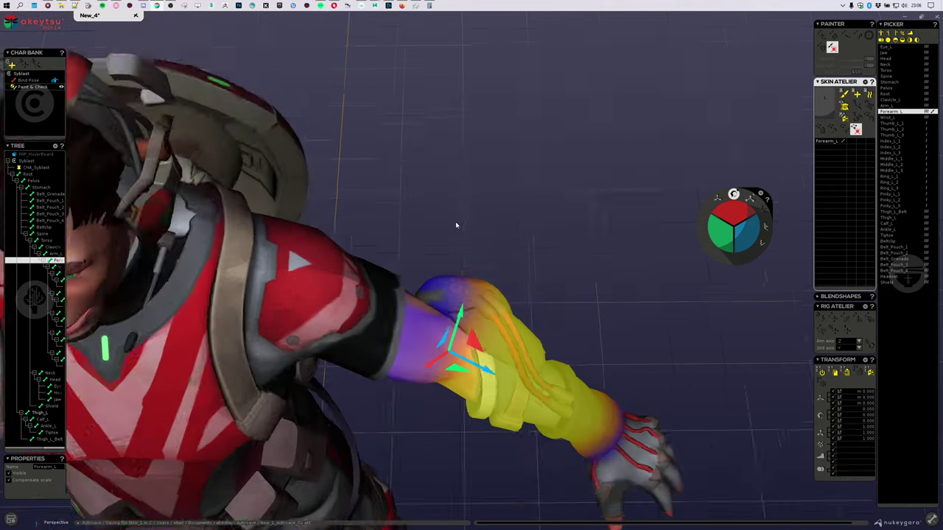
middle_drag(460, 266, 543, 259)
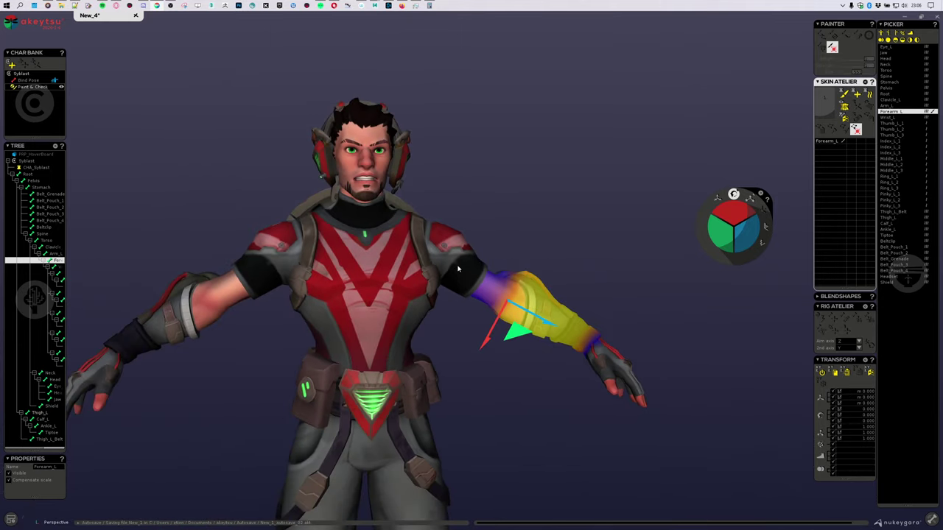
click(458, 267)
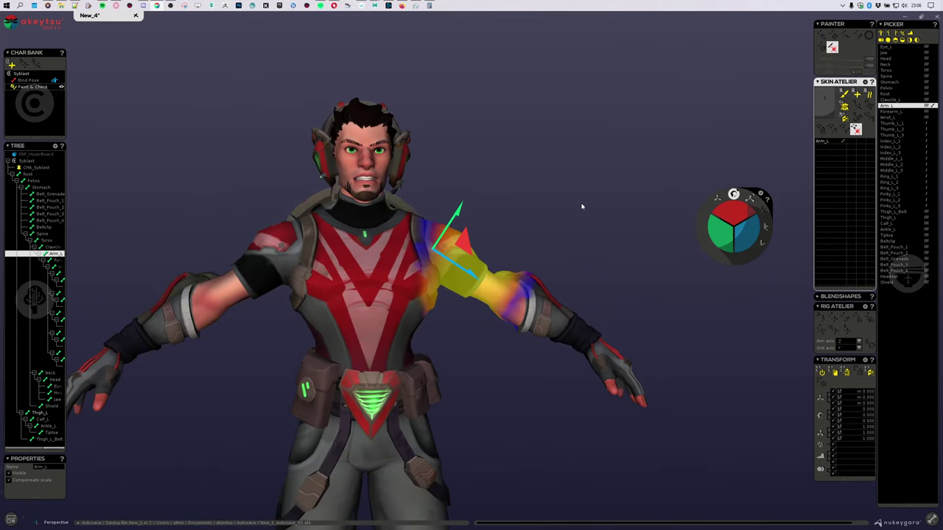
scroll(595, 339, up, 5)
middle_drag(595, 341, 463, 294)
scroll(463, 294, up, 2)
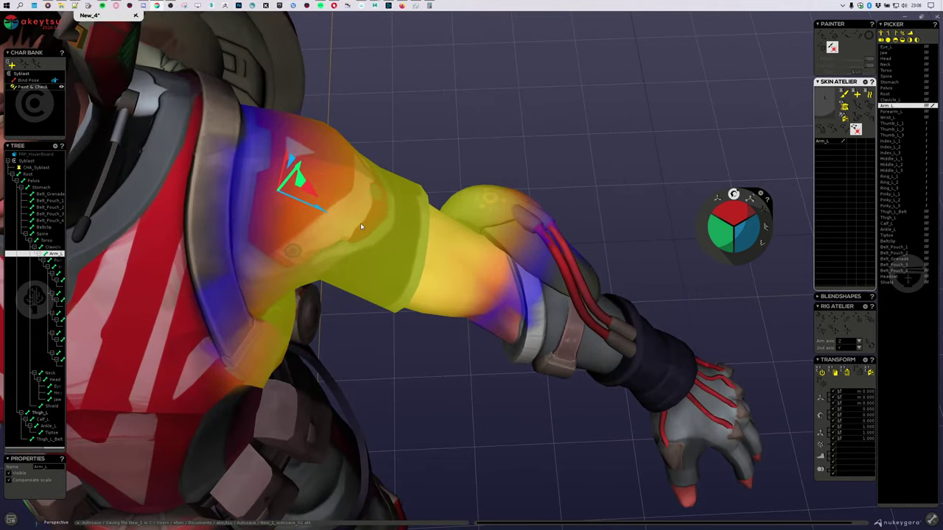
Rotate Arm_L to raise the left arm and expose the weights around the armpit and torso side.
drag(739, 213, 752, 232)
alt+drag(597, 335, 464, 278)
middle_drag(464, 278, 508, 333)
middle_drag(343, 215, 452, 320)
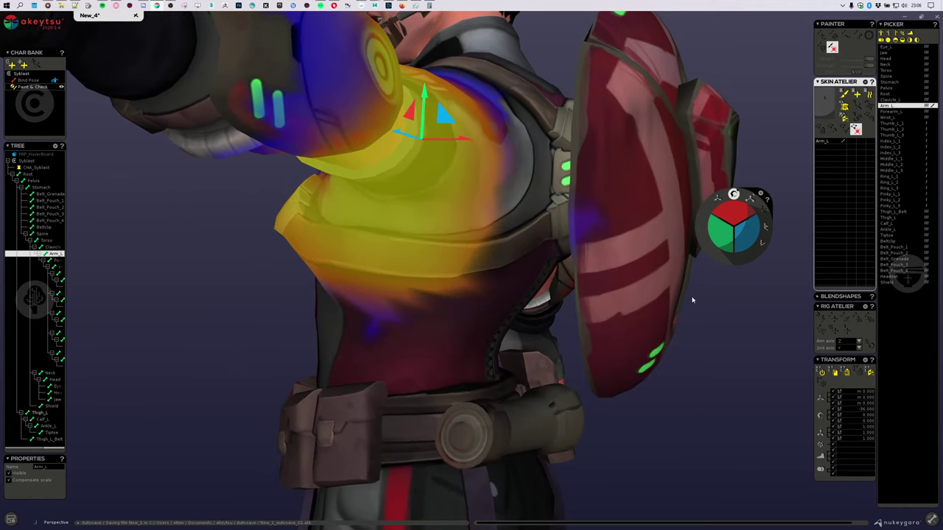
Activate skin-weight painting with the weight brush and paint the strap below the left armpit out of Arm_L's influence.
click(844, 94)
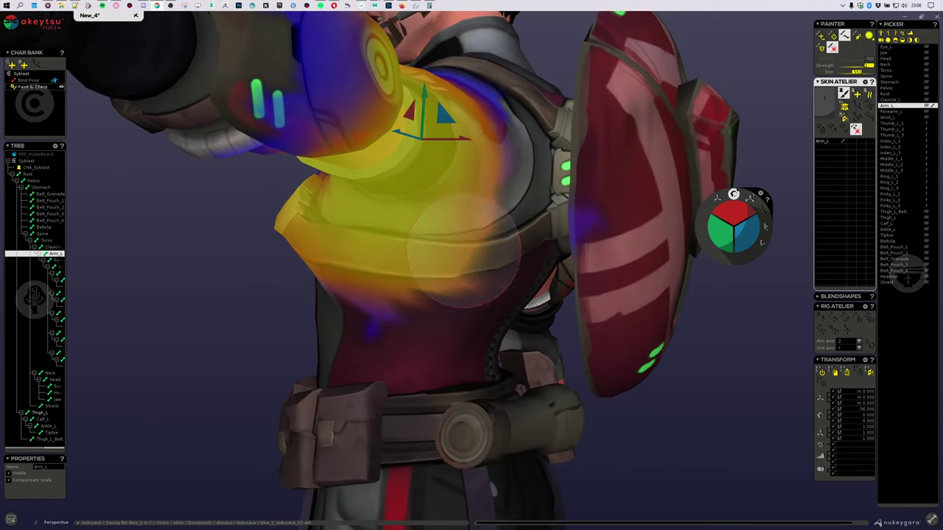
click(823, 36)
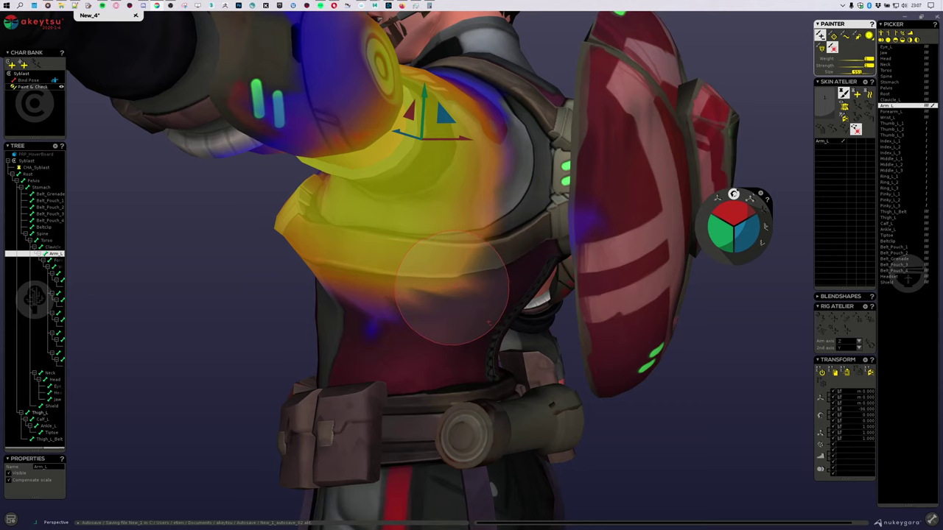
mouse_move(402, 313)
alt+mouse_down()
mouse_move(461, 317)
mouse_move(426, 308)
alt+mouse_up()
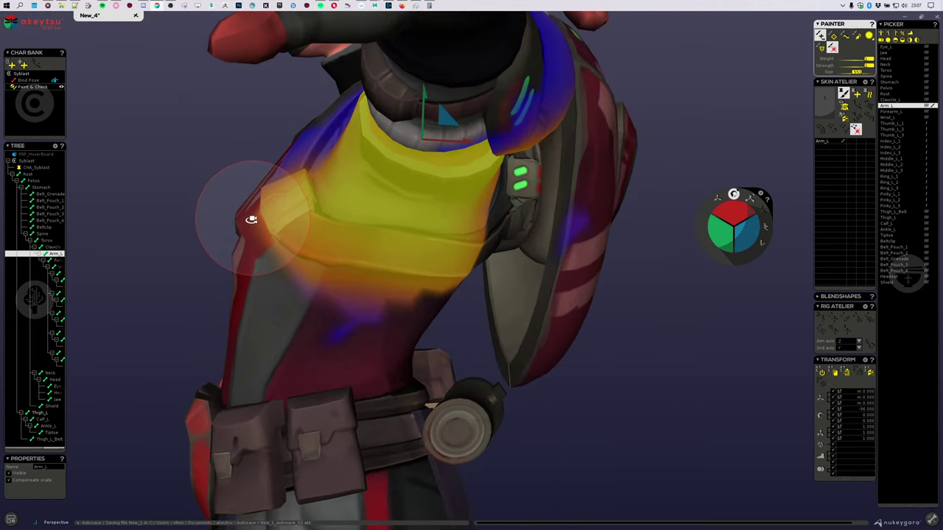
middle_drag(251, 219, 253, 194)
mouse_move(269, 224)
mouse_down()
mouse_move(332, 265)
mouse_move(479, 283)
mouse_up()
middle_drag(311, 336, 397, 336)
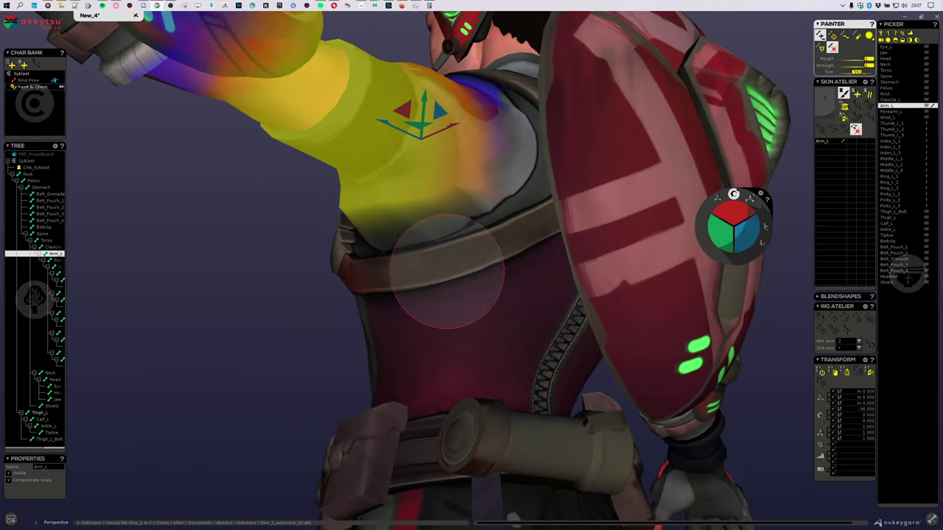
Compare the influences of Spine, Stomach and Arm_L on the strap and side below the left armpit.
right_click(447, 271)
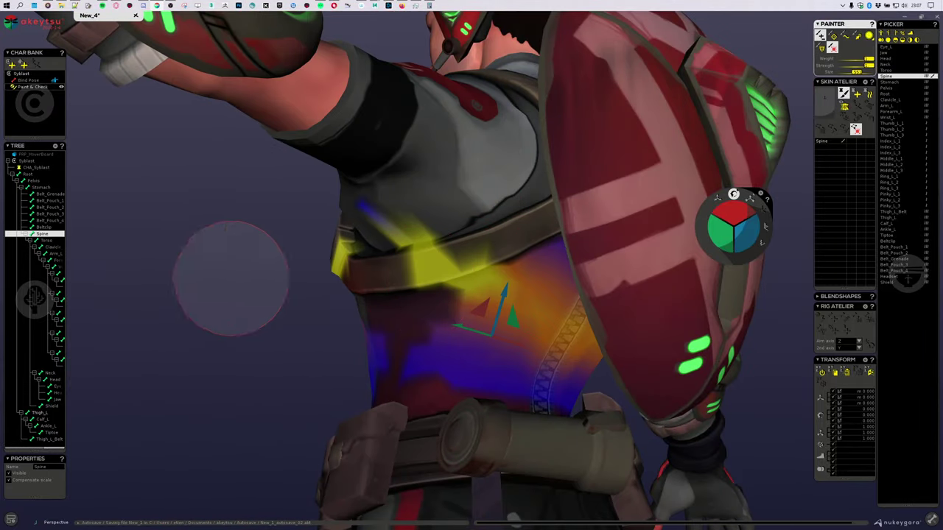
ctrl+click(396, 275)
mouse_move(396, 275)
middle_down()
mouse_move(490, 307)
mouse_move(398, 291)
middle_up()
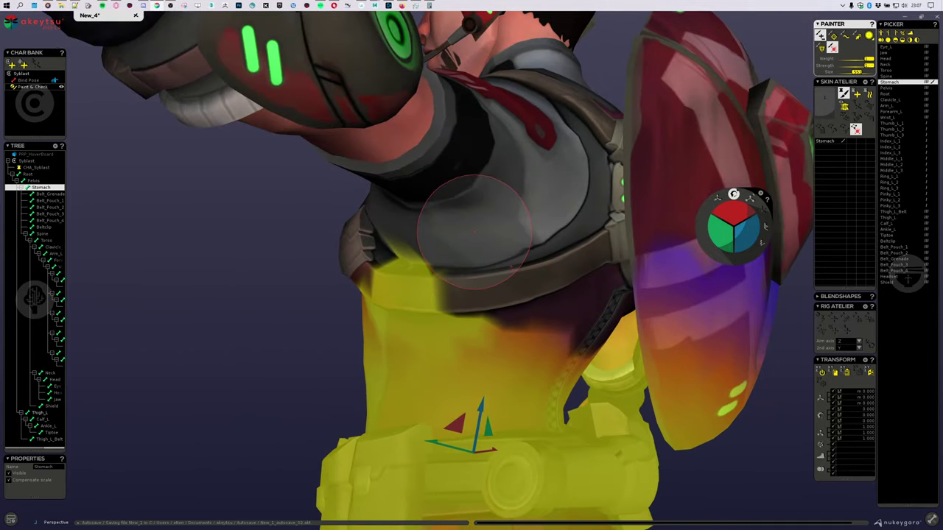
ctrl+click(442, 274)
ctrl+click(396, 294)
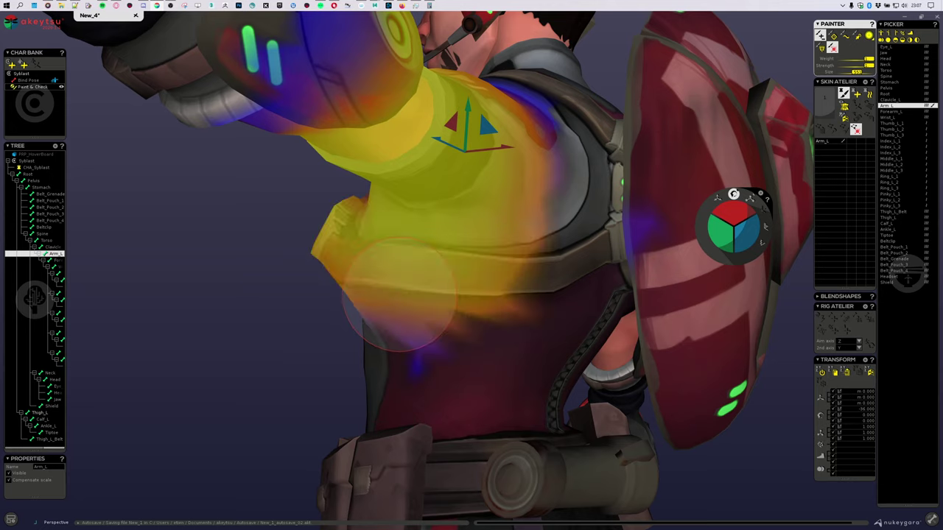
ctrl+click(411, 312)
Check the influences of Clavicle_L and Spine on the chest and torso side, ending with Spine selected.
middle_drag(343, 330, 477, 254)
ctrl+click(481, 250)
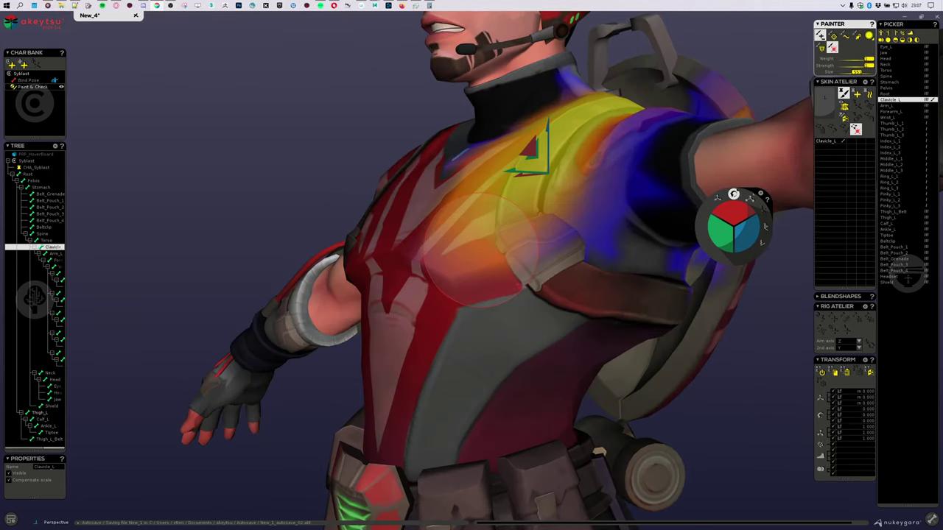
ctrl+click(419, 207)
middle_drag(420, 206, 389, 247)
ctrl+click(464, 222)
ctrl+click(498, 287)
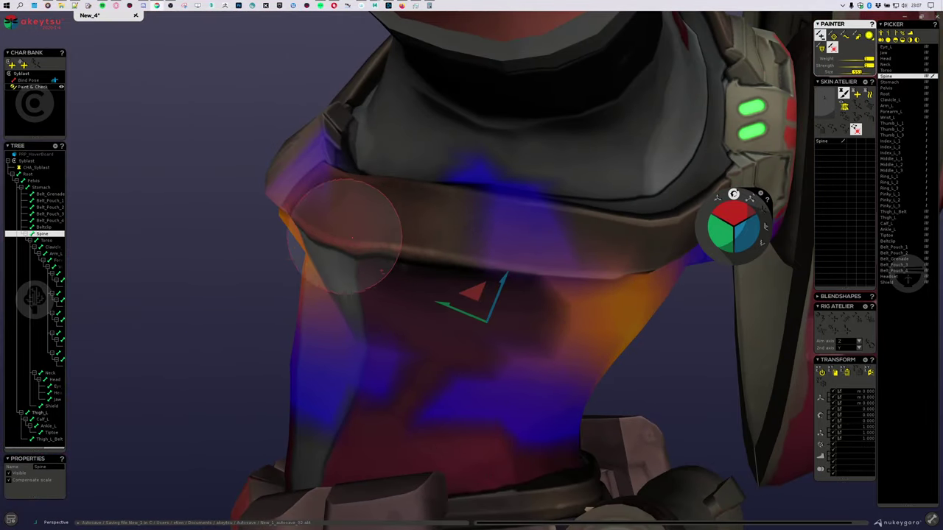
Try painting Spine weight along the strap below the left arm and undo the stroke.
mouse_move(288, 184)
mouse_down()
mouse_move(486, 243)
mouse_move(611, 248)
mouse_move(373, 226)
mouse_up()
mouse_move(372, 226)
middle_down()
mouse_move(347, 199)
mouse_move(380, 272)
middle_up()
alt+drag(380, 272, 414, 263)
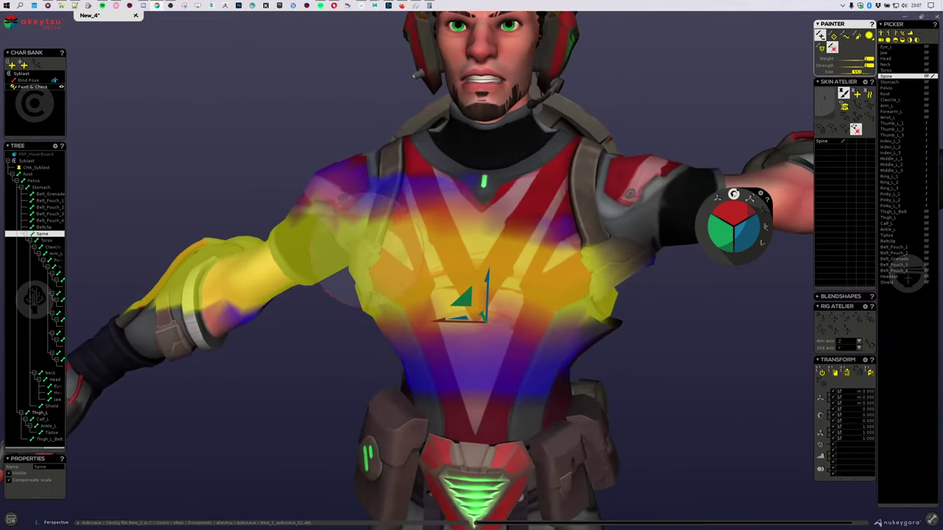
alt+right_drag(414, 264, 349, 241)
key(ctrl+z)
middle_drag(572, 302, 579, 288)
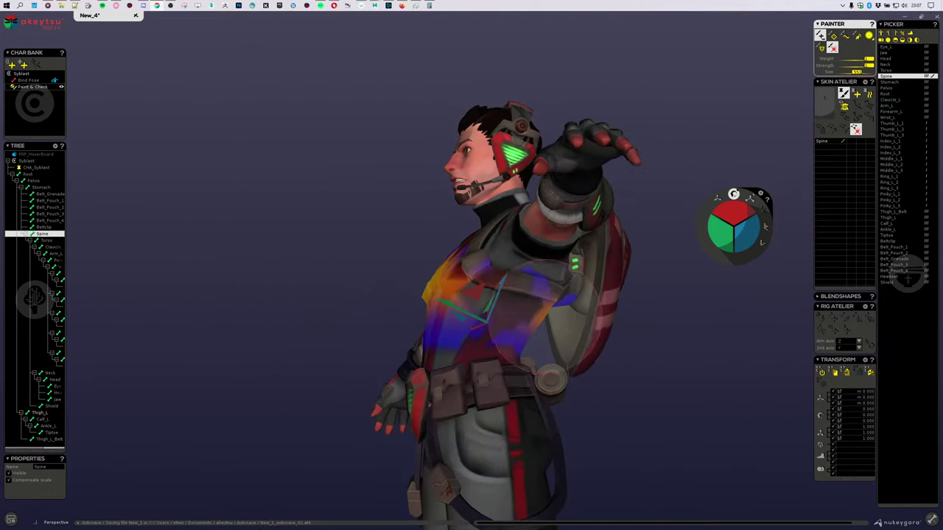
Paint full Spine weight along the strap below the left armpit.
scroll(579, 288, up, 5)
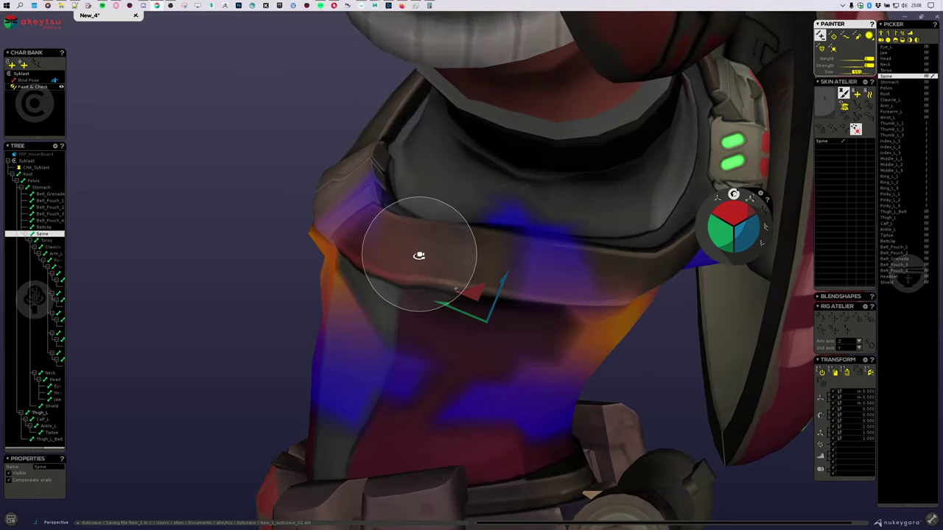
mouse_move(353, 247)
mouse_down()
mouse_move(567, 287)
mouse_move(621, 284)
mouse_up()
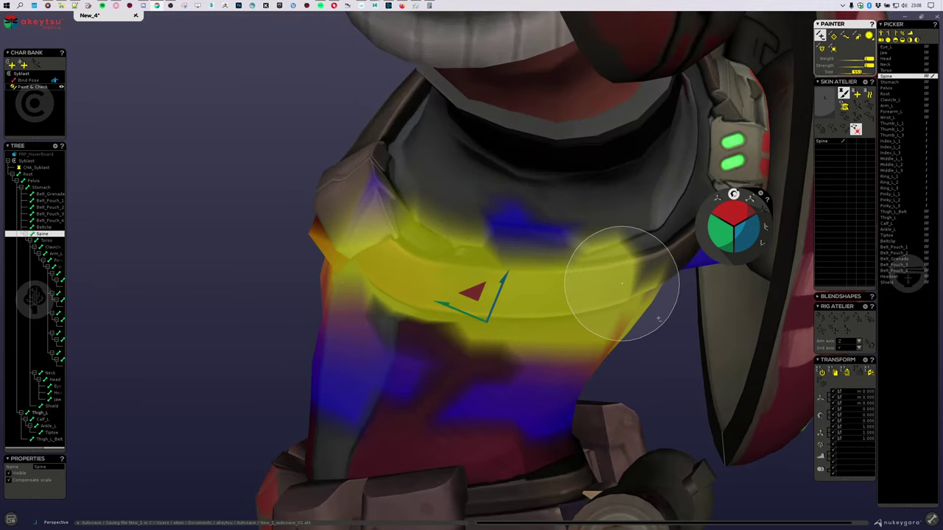
mouse_move(450, 291)
alt+mouse_down()
mouse_move(526, 302)
mouse_move(450, 292)
alt+mouse_up()
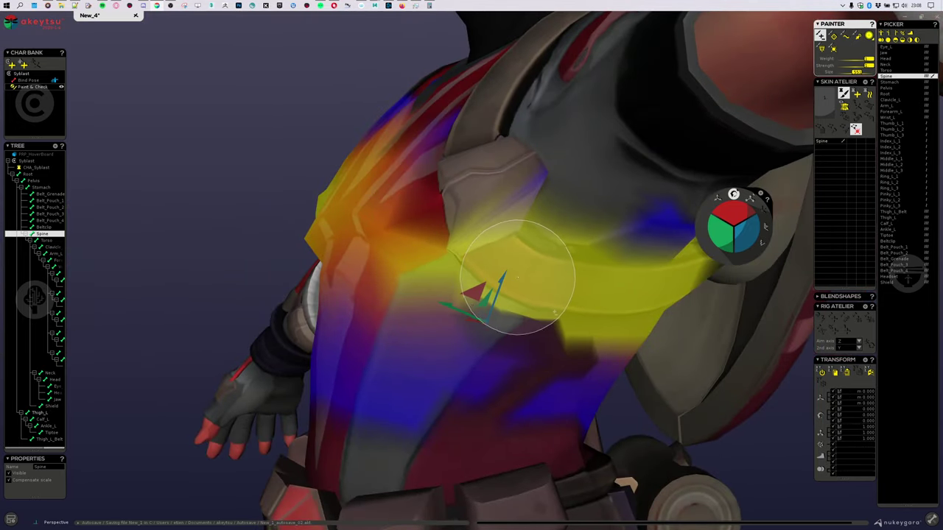
alt+drag(519, 245, 536, 259)
alt+drag(585, 278, 392, 262)
alt+drag(451, 259, 478, 251)
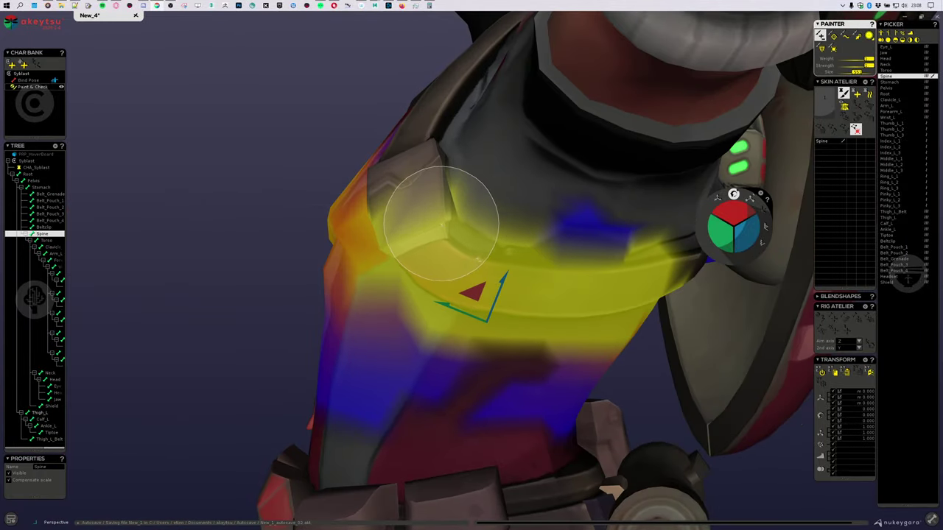
Extend the full Spine weight over the strap's front buckle and around its rear section toward the back.
alt+drag(434, 212, 473, 234)
mouse_move(601, 263)
alt+mouse_down()
mouse_move(488, 280)
mouse_move(478, 257)
alt+mouse_up()
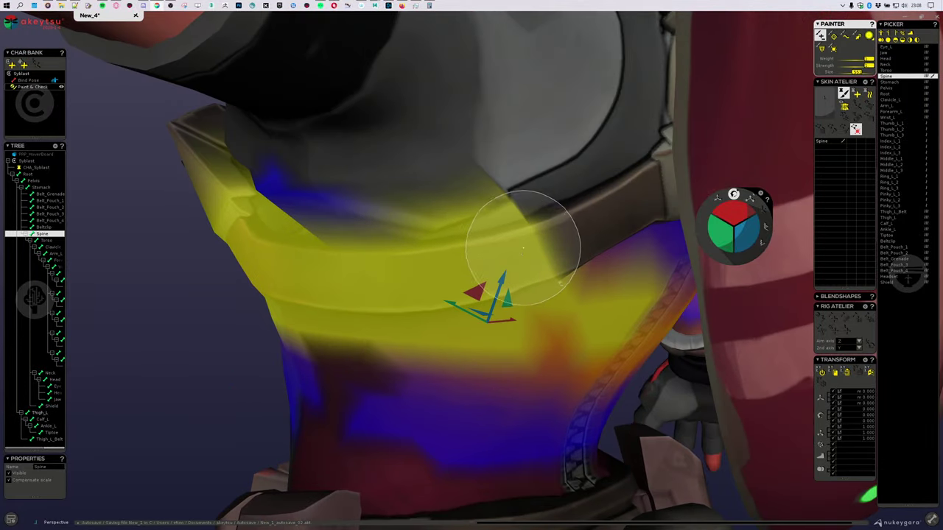
alt+drag(563, 223, 597, 228)
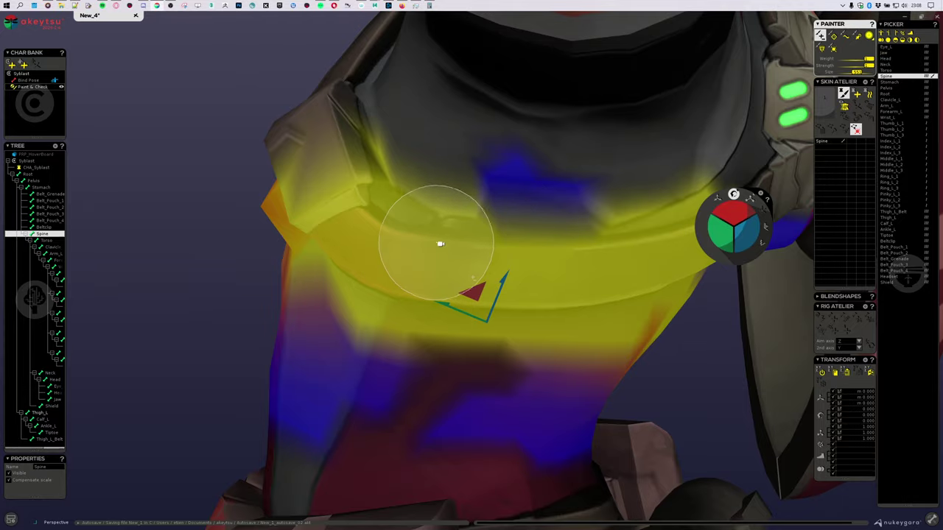
mouse_move(440, 244)
alt+mouse_down()
mouse_move(564, 253)
mouse_move(400, 232)
mouse_move(303, 270)
mouse_move(441, 253)
mouse_move(516, 268)
mouse_move(435, 299)
mouse_move(322, 278)
mouse_move(248, 299)
alt+mouse_up()
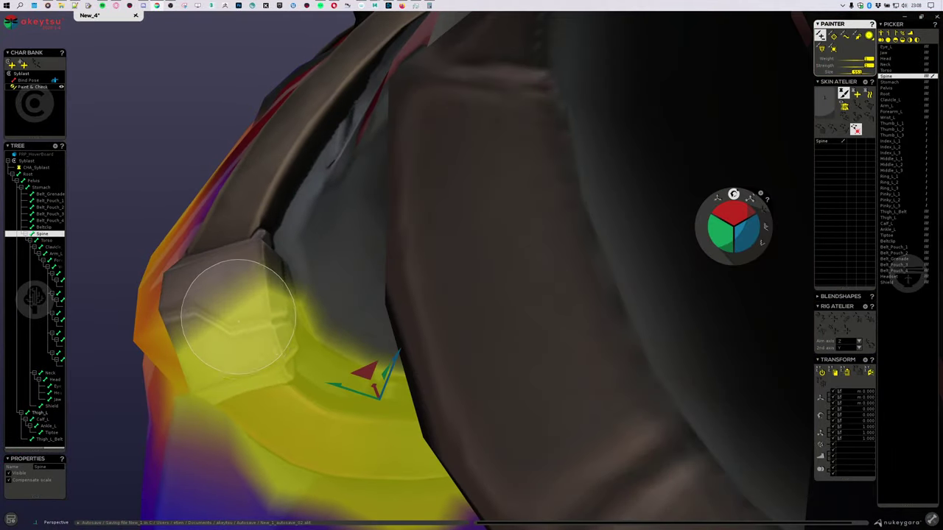
mouse_move(279, 357)
alt+mouse_down()
mouse_move(273, 336)
mouse_move(299, 327)
mouse_move(211, 316)
mouse_move(185, 331)
mouse_move(404, 278)
mouse_move(572, 334)
alt+mouse_up()
Select all vertices of the character's right half and hide that half of the mesh.
scroll(572, 334, down, 5)
alt+middle_drag(572, 334, 499, 125)
scroll(495, 131, down, 5)
alt+middle_drag(509, 317, 600, 209)
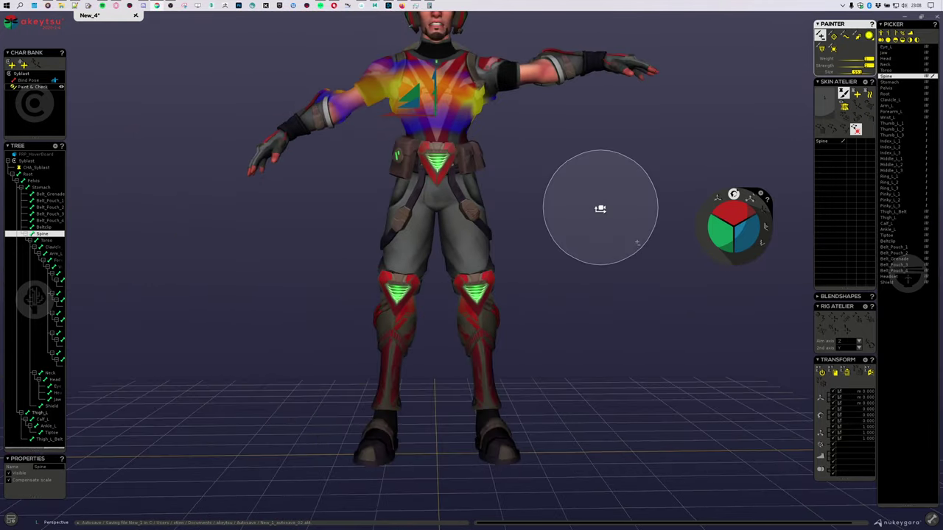
scroll(597, 213, down, 3)
alt+drag(539, 240, 547, 295)
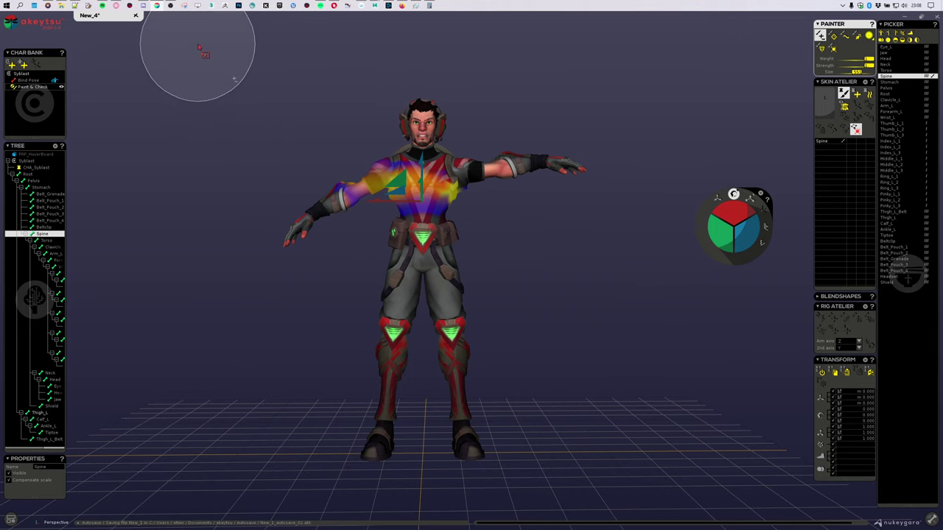
drag(198, 46, 386, 460)
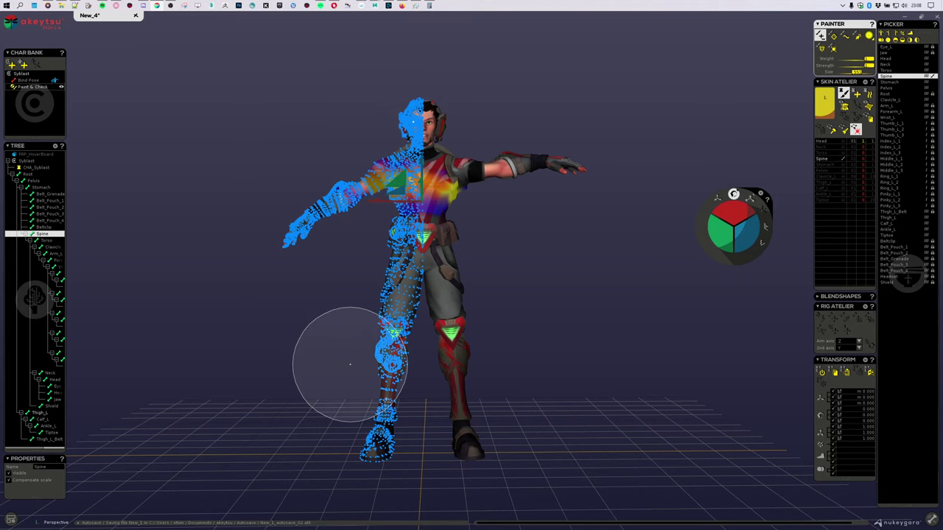
click(869, 107)
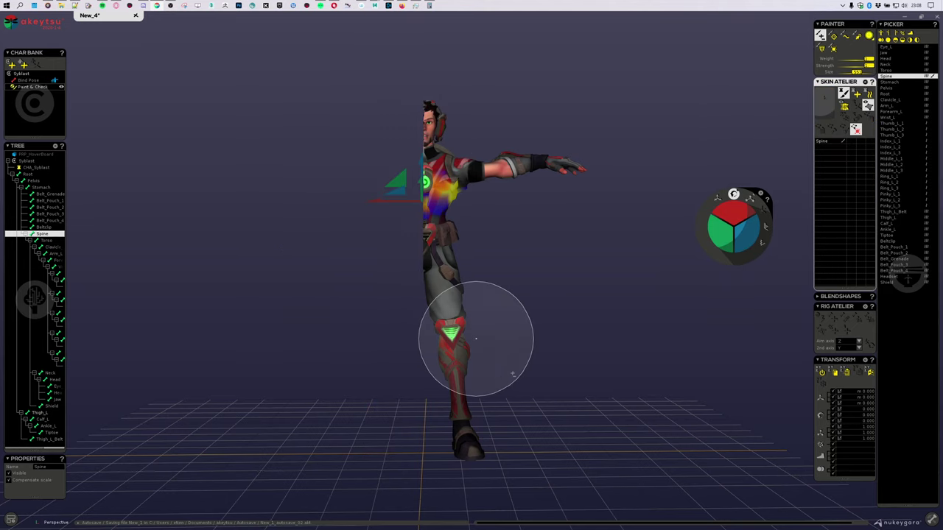
Turn the weight brush option that outlines the brush in red back on for the strap area.
scroll(476, 284, up, 5)
alt+drag(435, 296, 374, 315)
mouse_move(375, 315)
middle_down()
mouse_move(541, 322)
mouse_move(700, 301)
mouse_move(511, 385)
mouse_move(481, 360)
middle_up()
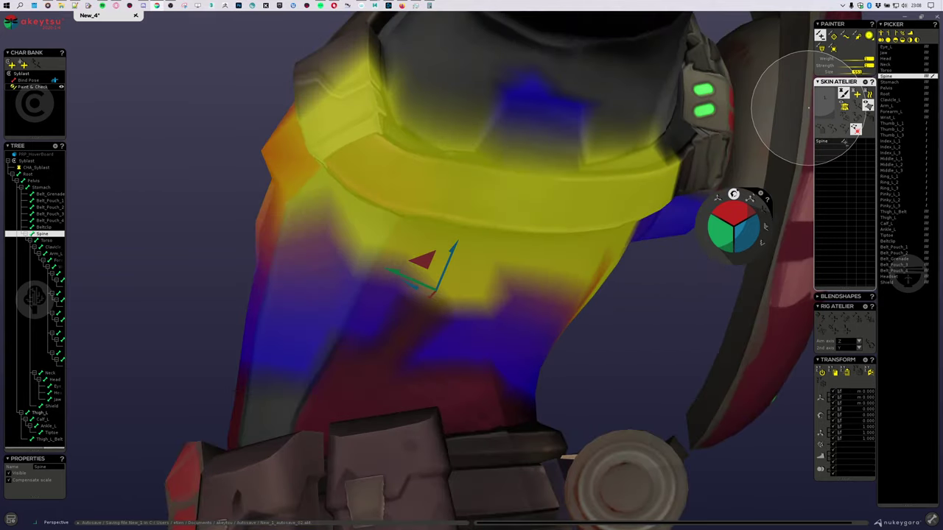
click(833, 48)
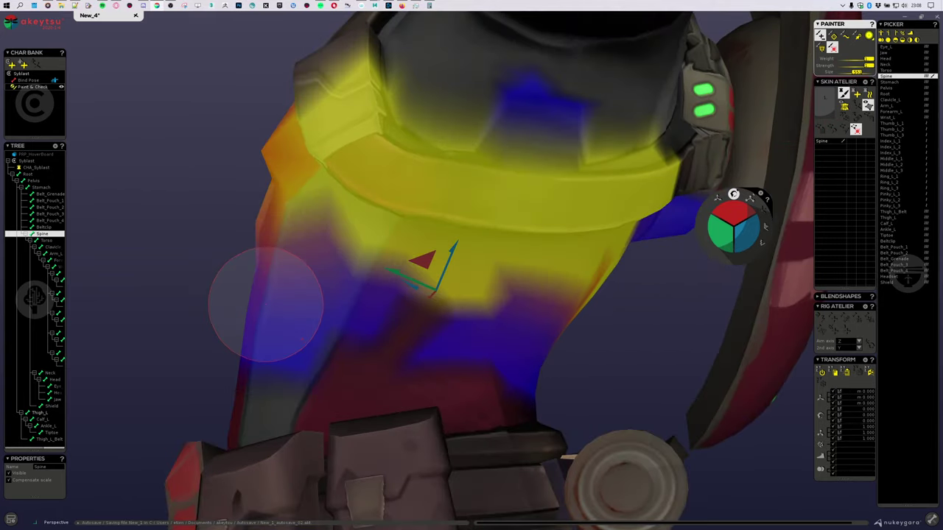
Show the hidden right half of the character again and clear the vertex selection.
mouse_move(286, 172)
middle_down()
mouse_move(270, 181)
mouse_move(375, 229)
mouse_move(311, 199)
mouse_move(376, 221)
middle_up()
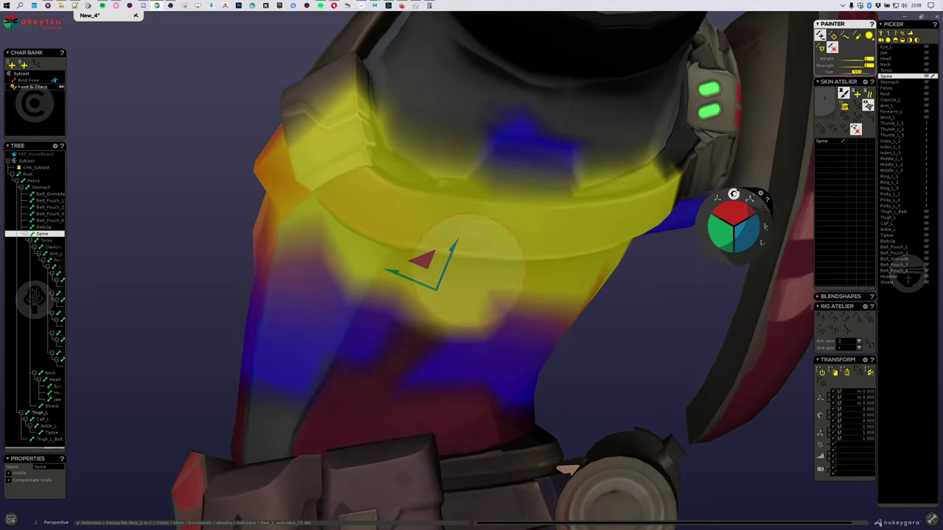
middle_drag(473, 252, 575, 305)
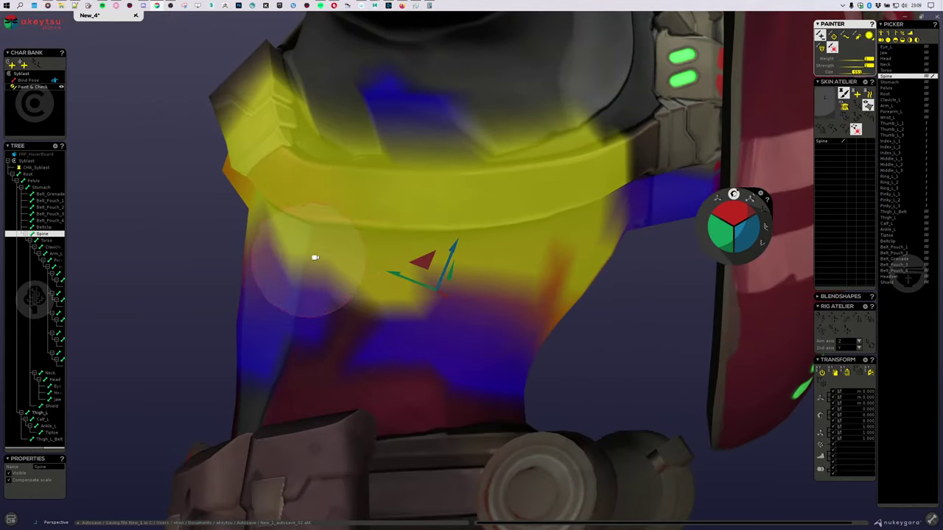
mouse_move(311, 257)
middle_down()
mouse_move(435, 244)
mouse_move(456, 248)
mouse_move(502, 292)
mouse_move(411, 294)
middle_up()
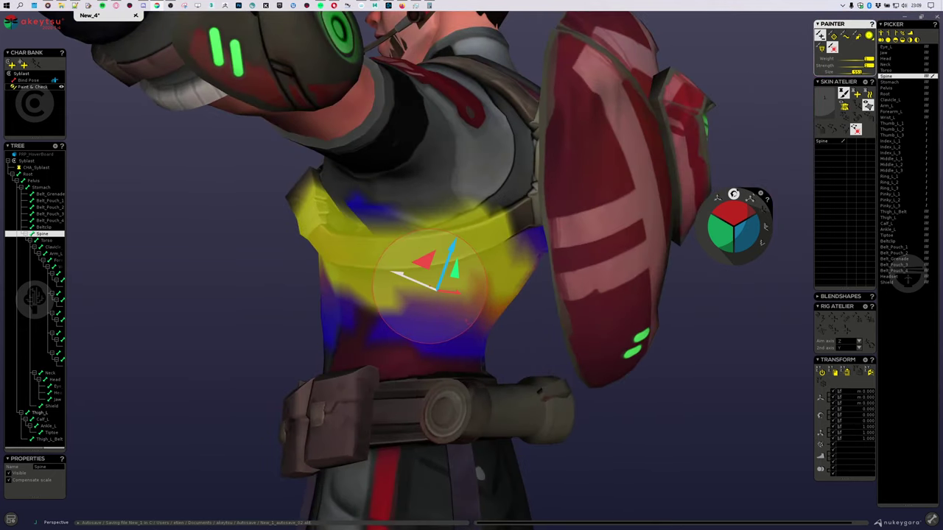
key(h)
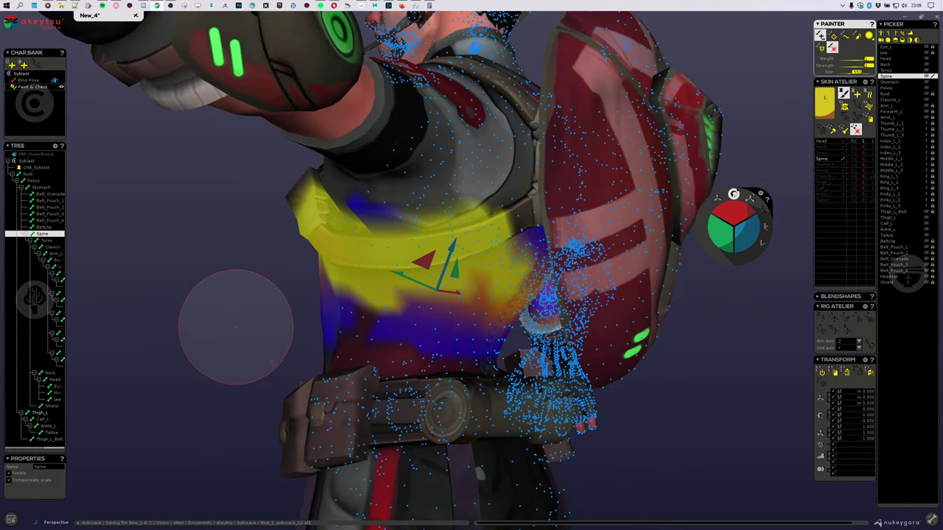
key(v)
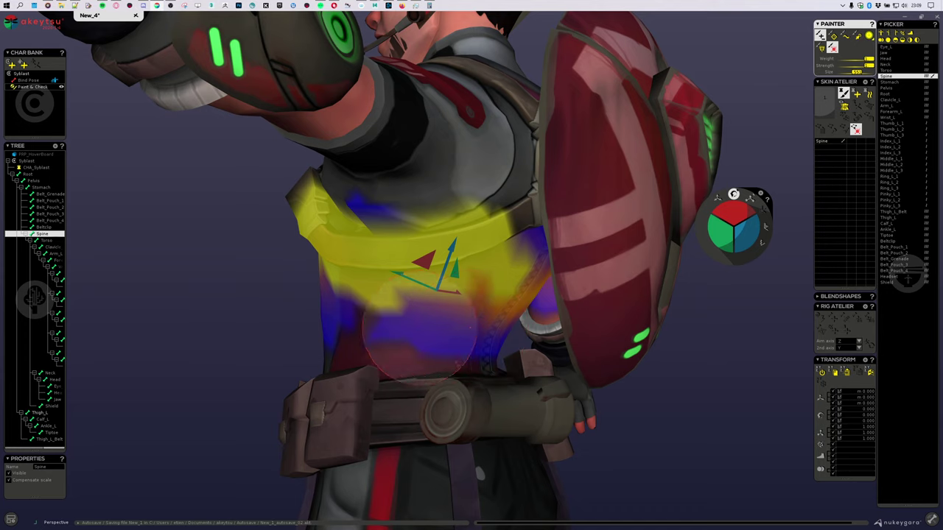
Select the vertices of the character's left half and try painting Spine weight across the front of the torso.
scroll(342, 351, down, 5)
middle_drag(253, 346, 404, 351)
scroll(508, 387, down, 5)
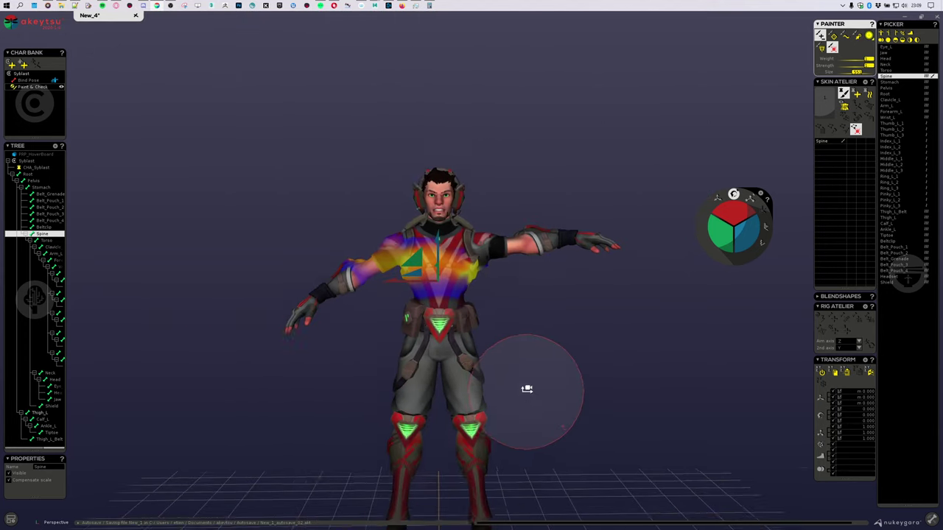
middle_drag(519, 391, 535, 319)
drag(672, 54, 463, 403)
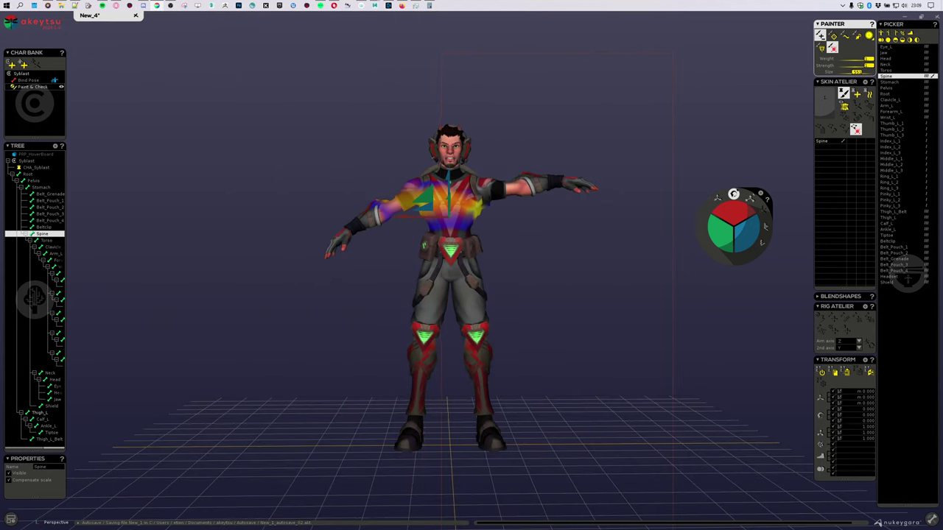
drag(450, 524, 450, 524)
scroll(510, 212, up, 10)
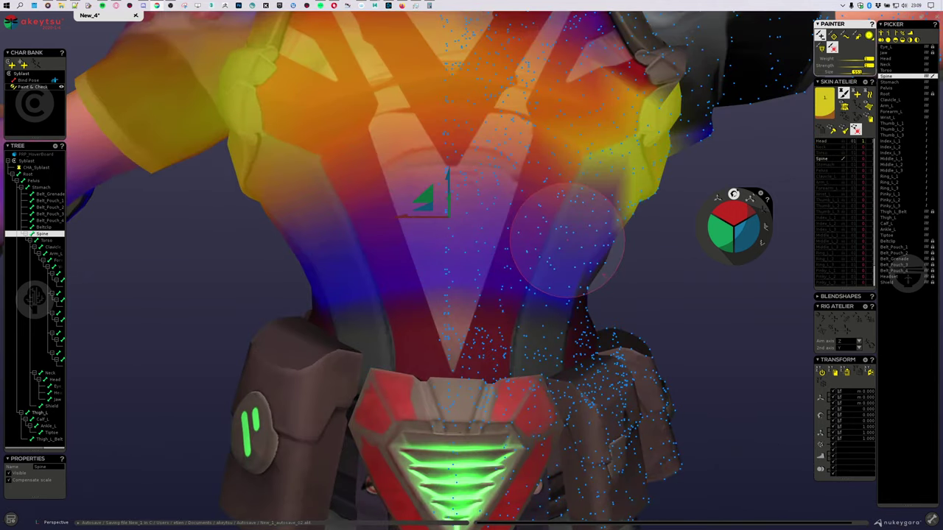
mouse_move(567, 239)
mouse_down()
mouse_move(472, 199)
mouse_move(338, 213)
mouse_up()
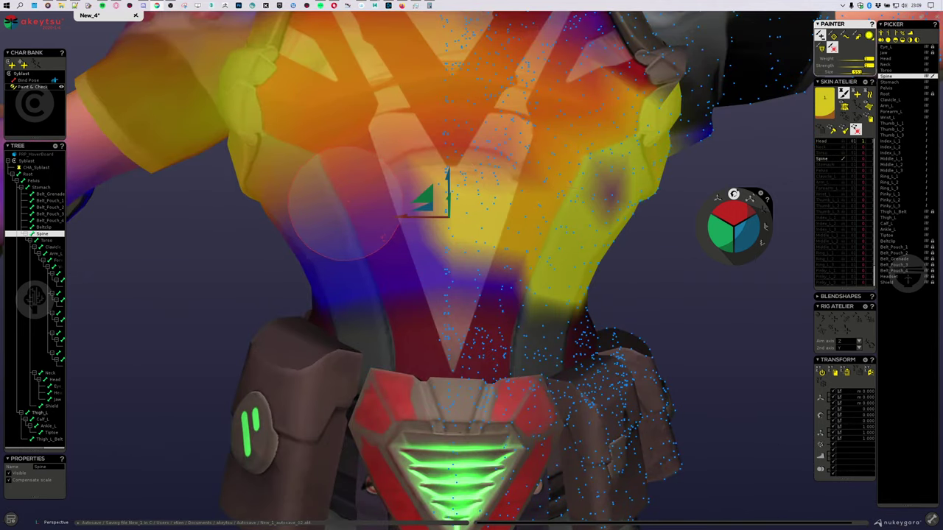
scroll(556, 283, down, 5)
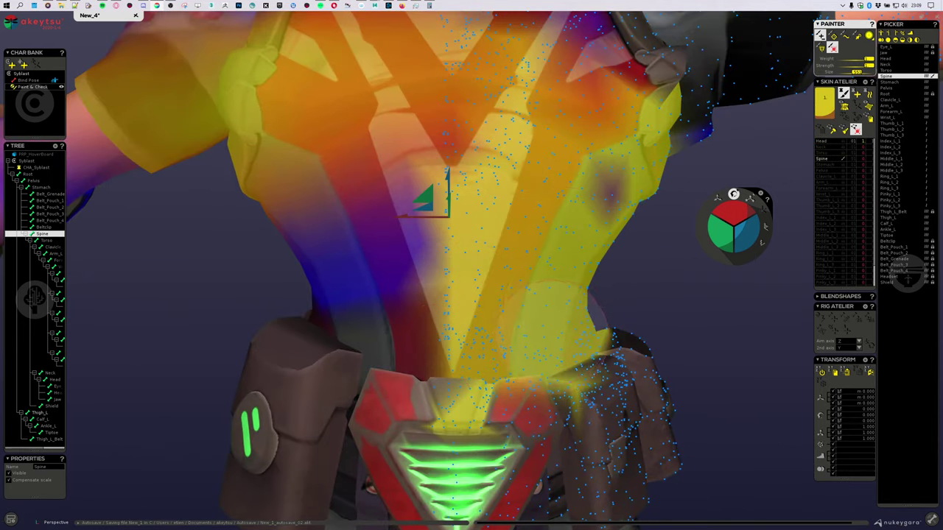
Undo the Spine painting on the front of the torso and clear the vertex selection.
mouse_move(608, 304)
alt+mouse_down()
mouse_move(578, 302)
mouse_move(535, 272)
alt+mouse_up()
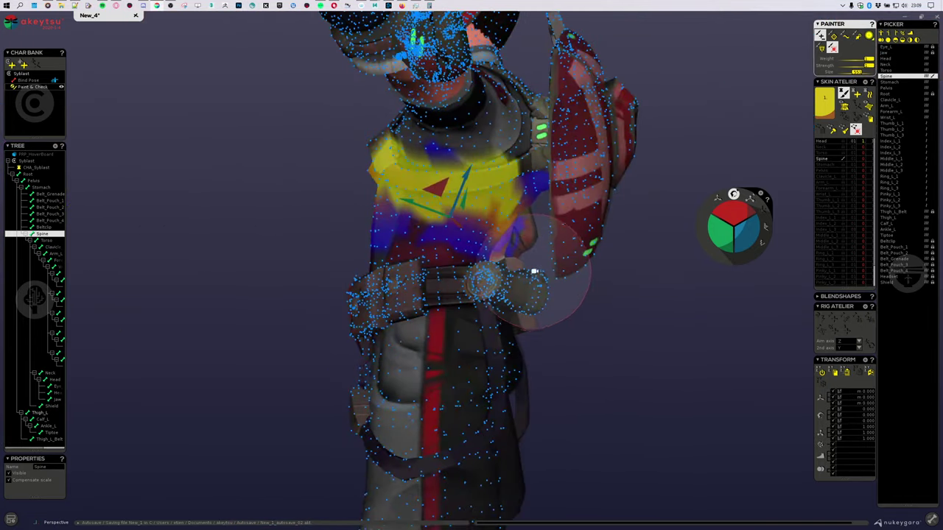
alt+middle_drag(534, 272, 550, 330)
scroll(551, 330, up, 5)
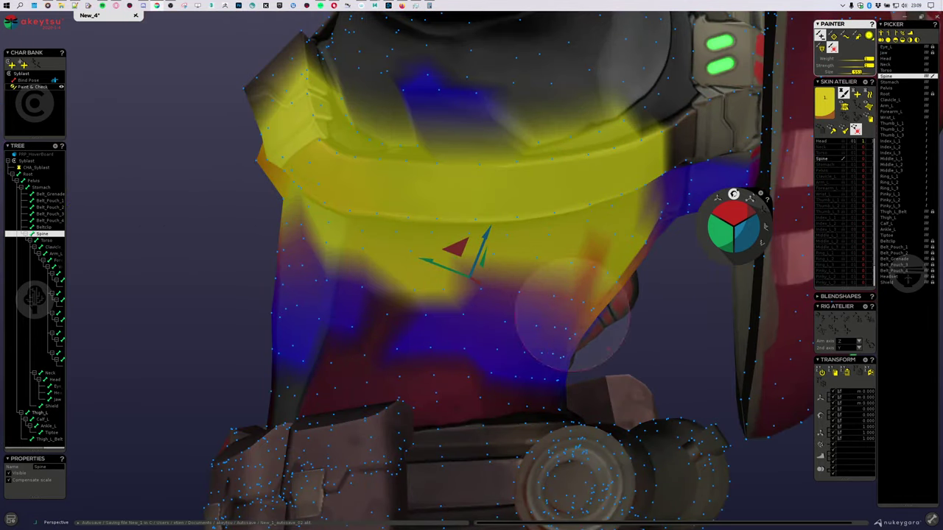
click(179, 139)
Smooth the Spine and Arm_L weights with the smooth brush where the left armpit meets the strap.
alt+drag(585, 139, 627, 117)
middle_drag(627, 116, 629, 225)
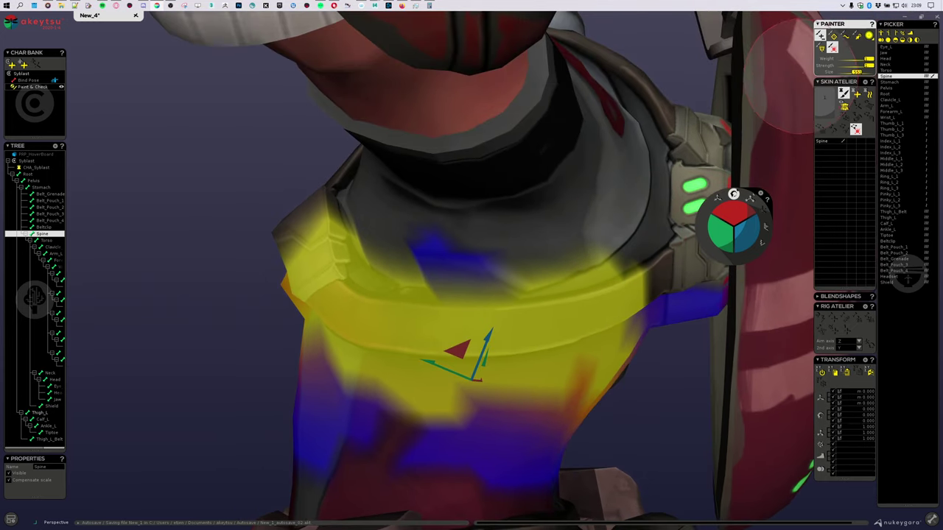
click(845, 35)
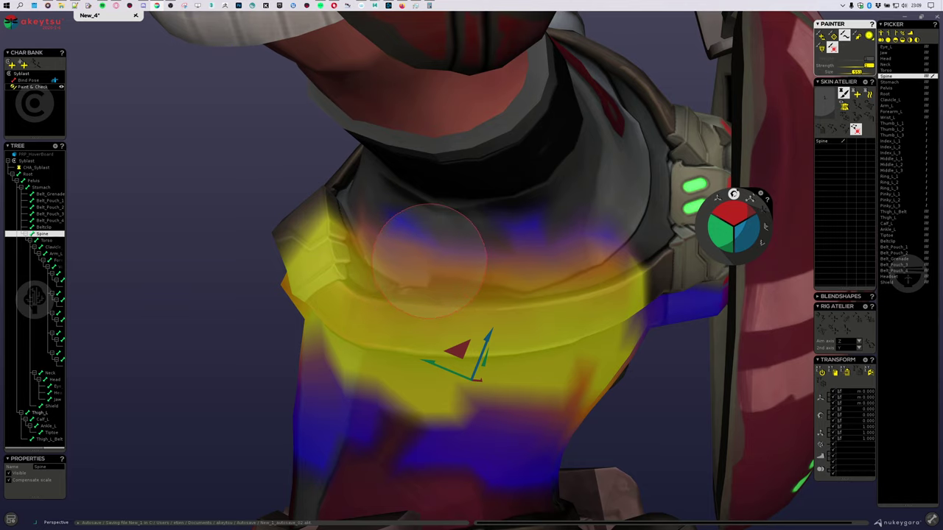
click(456, 189)
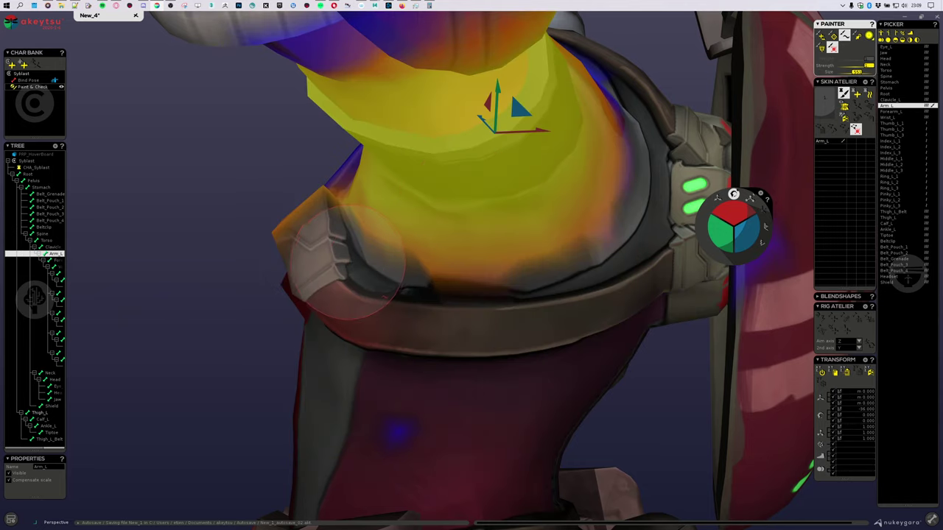
mouse_move(576, 258)
mouse_down()
mouse_move(374, 273)
mouse_move(530, 277)
mouse_move(574, 250)
mouse_up()
Smooth the Spine weights on the strap's front buckle and the adjoining armpit area.
click(401, 266)
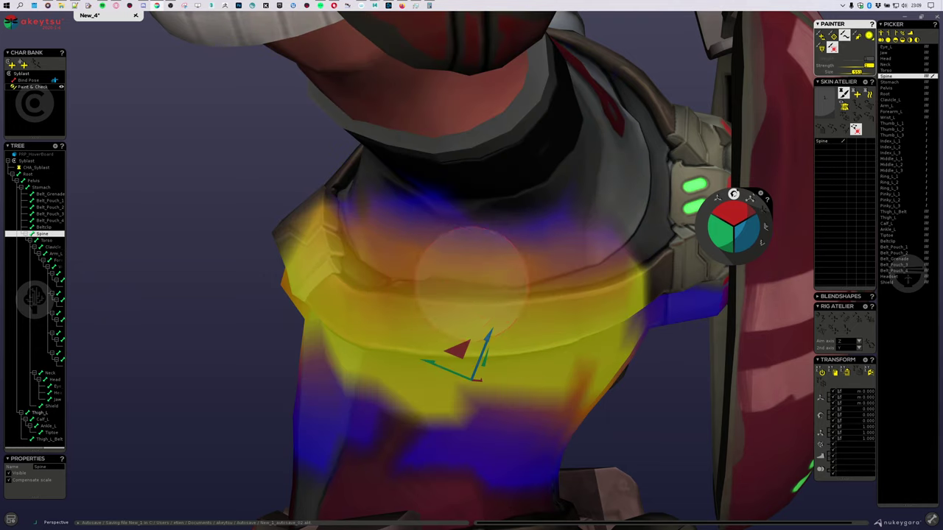
mouse_move(452, 252)
middle_down()
mouse_move(435, 274)
mouse_move(464, 239)
middle_up()
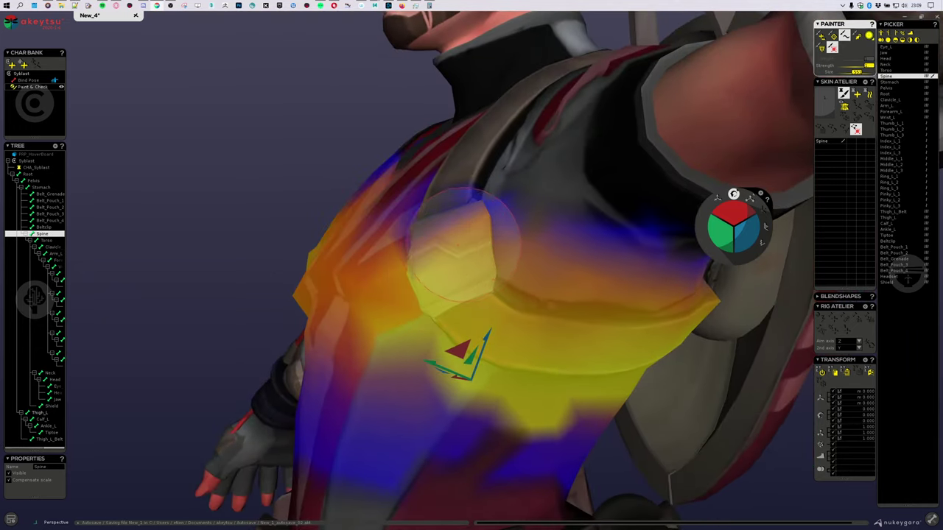
middle_drag(541, 263, 474, 231)
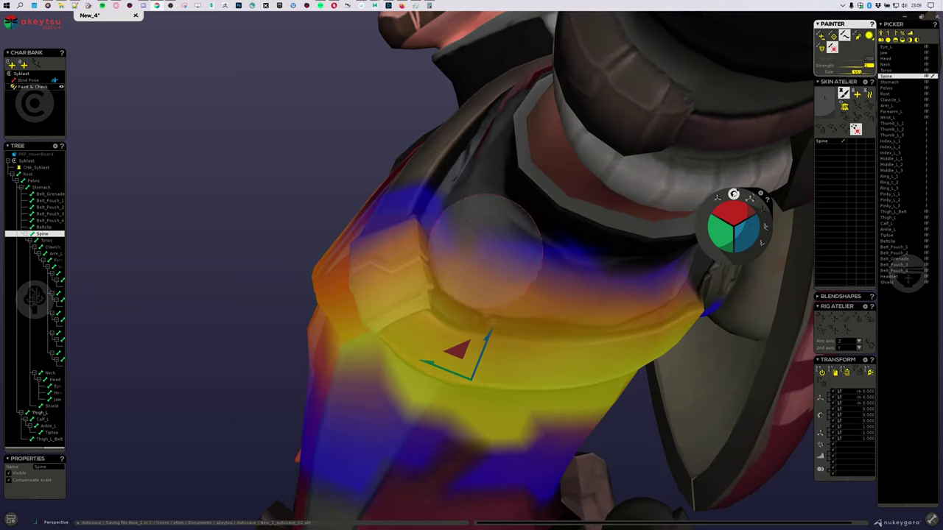
Select Arm_L and remove its stray influence spot from the left side of the torso using the weight brush.
click(472, 214)
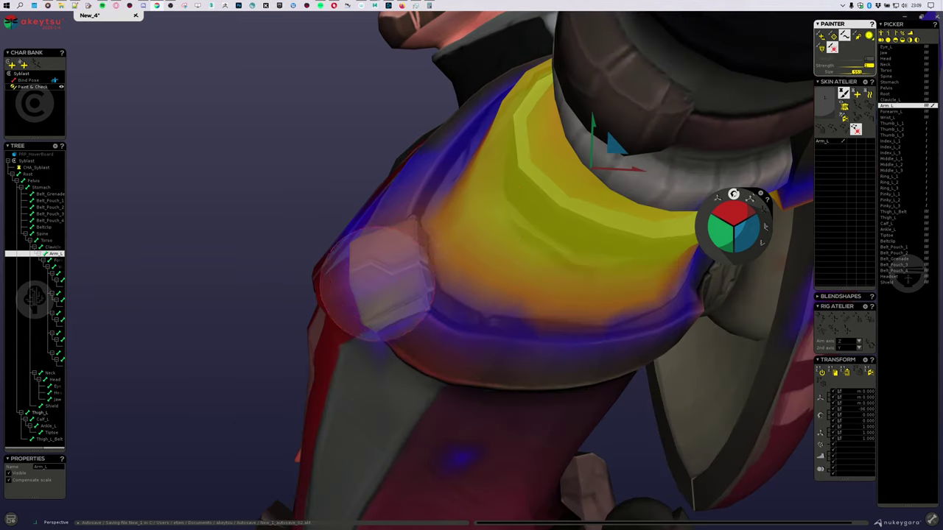
middle_drag(435, 375, 543, 296)
click(822, 37)
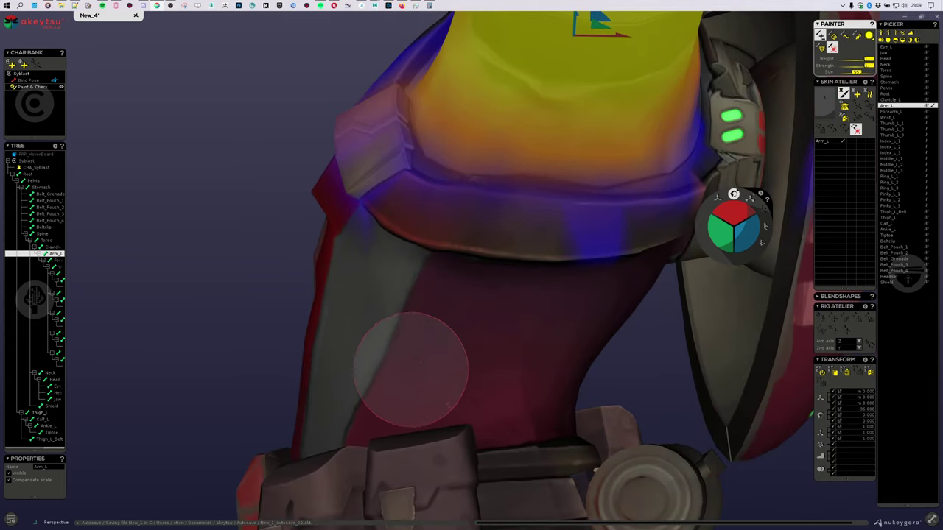
Smooth the Arm_L weights along the strap below the left armpit, from the back toward the front.
middle_drag(406, 368, 678, 287)
mouse_move(624, 319)
middle_down()
mouse_move(600, 337)
mouse_move(593, 361)
mouse_move(501, 386)
mouse_move(595, 289)
mouse_move(557, 316)
middle_up()
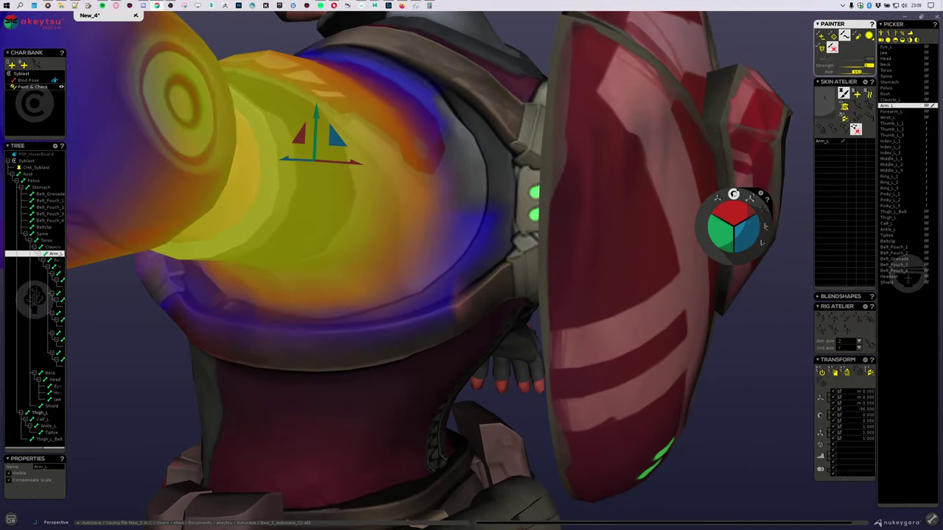
mouse_move(448, 324)
mouse_down()
mouse_move(370, 355)
mouse_move(392, 322)
mouse_move(195, 315)
mouse_up()
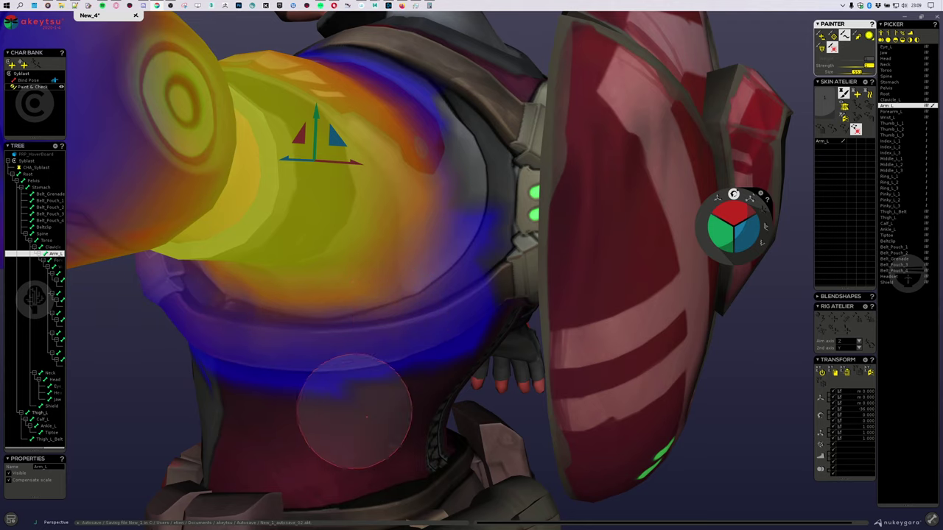
Select Spine, Stomach and Arm_L in turn to inspect how their weights spread over the left side of the torso.
right_click(326, 390)
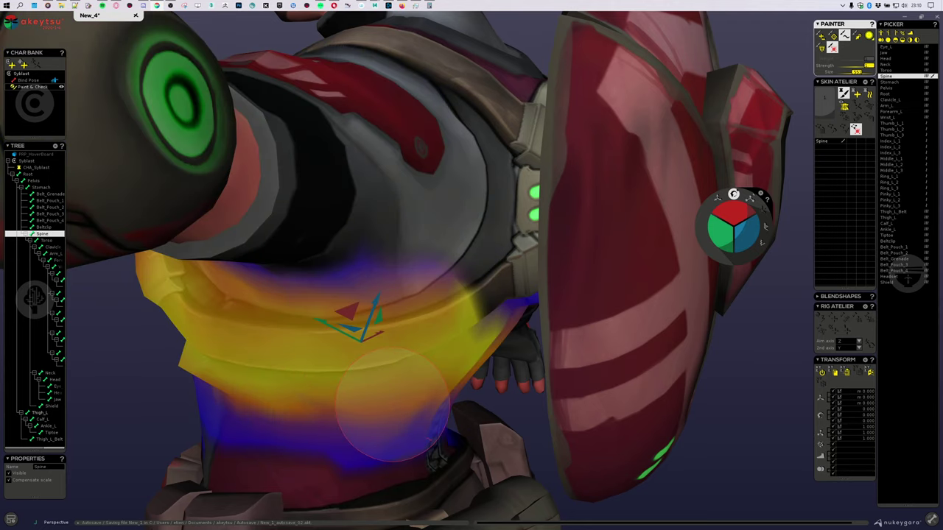
mouse_move(392, 405)
middle_down()
mouse_move(248, 431)
mouse_move(287, 386)
middle_up()
right_click(312, 412)
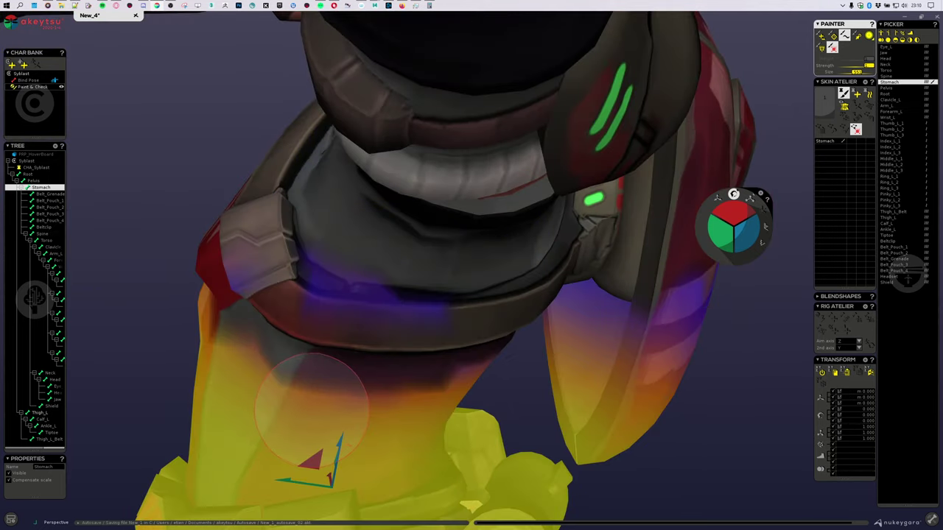
mouse_move(268, 365)
middle_down()
mouse_move(305, 379)
mouse_move(331, 344)
middle_up()
middle_drag(225, 335, 310, 313)
right_click(391, 198)
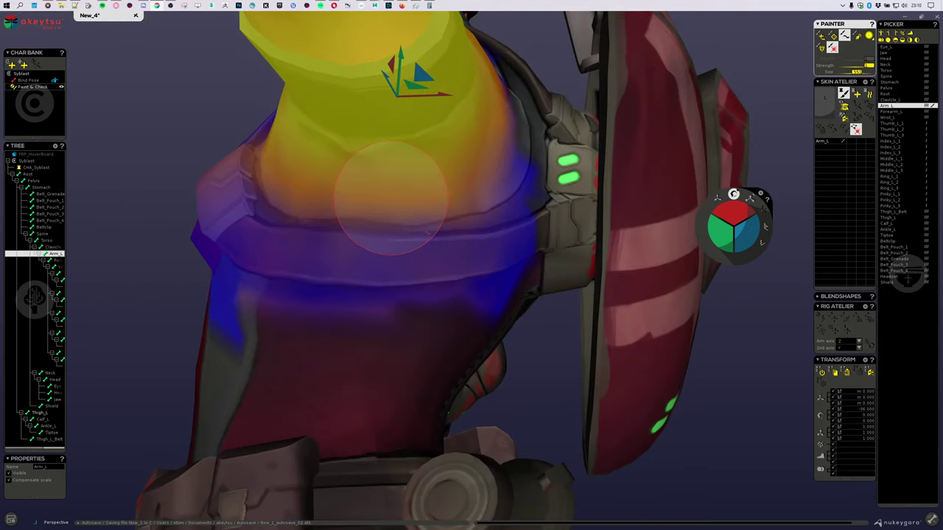
Erase the Arm_L influence spread over the torso's left side below the armpit strap with the weight brush.
middle_drag(393, 329, 400, 383)
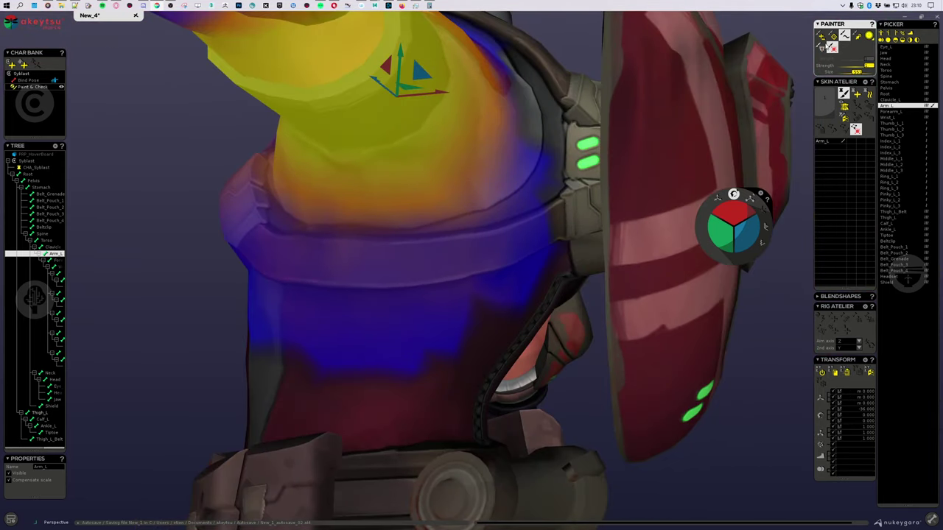
click(821, 35)
ctrl+drag(542, 326, 301, 374)
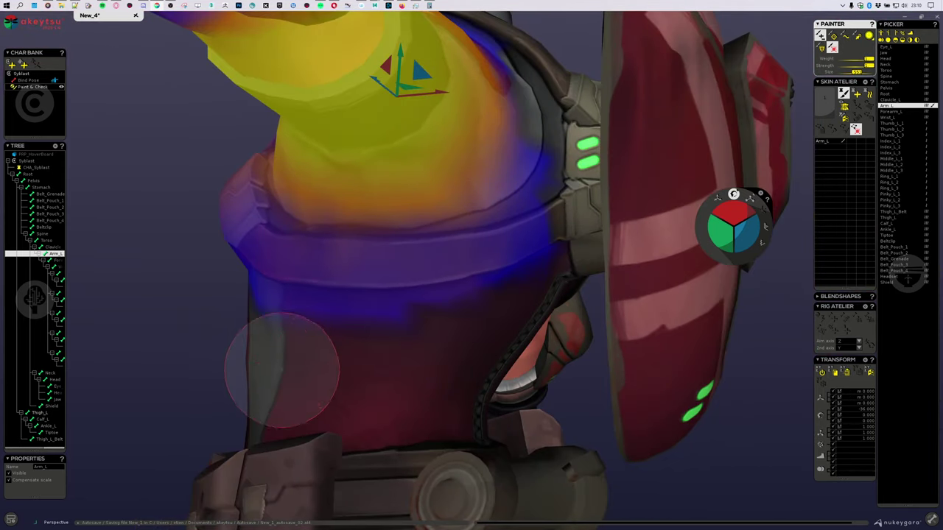
Examine the Arm_L weights on the chest, the left shoulder, the upper arm and the forearm pad.
middle_drag(400, 379, 553, 388)
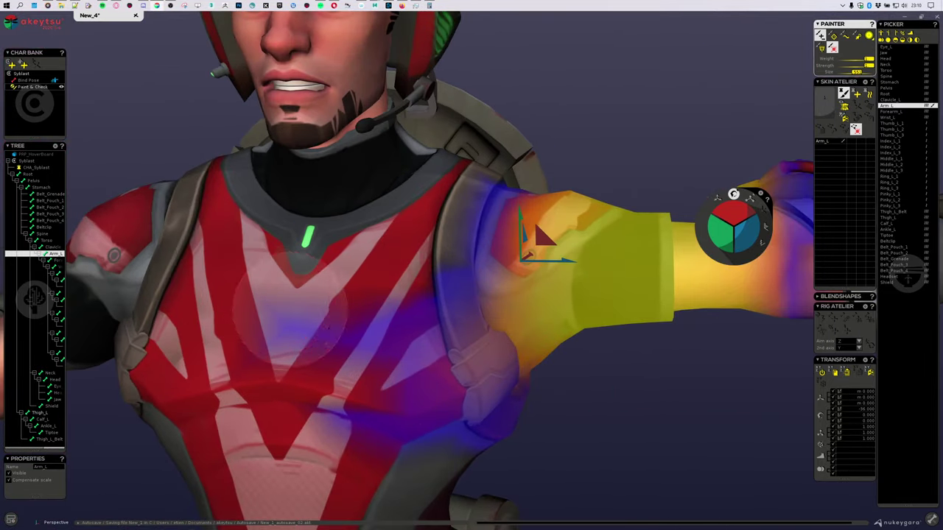
scroll(370, 405, up, 3)
middle_drag(370, 405, 458, 435)
scroll(398, 344, down, 3)
scroll(399, 389, up, 3)
scroll(457, 336, up, 3)
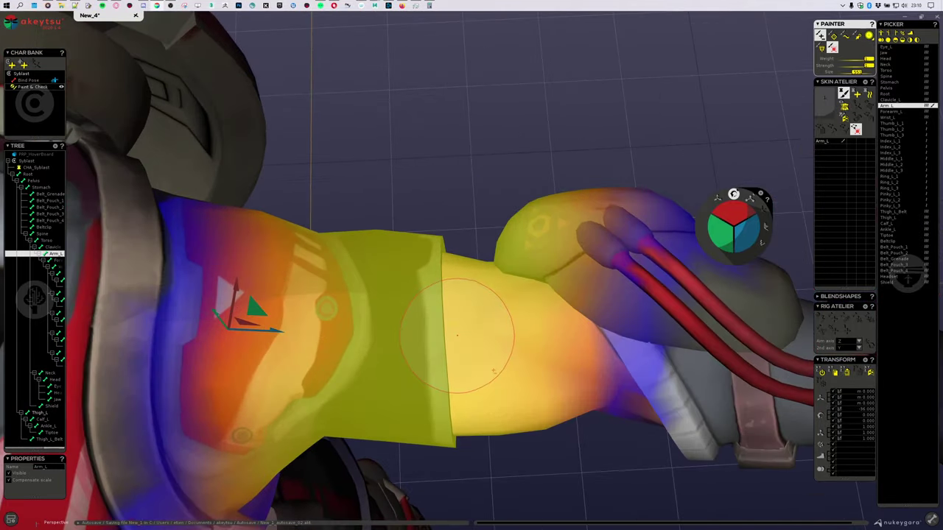
middle_drag(565, 332, 436, 324)
scroll(436, 324, down, 3)
middle_drag(368, 346, 484, 331)
Hide the selected left arm and glove mesh and erase all Arm_L influence from the forearm pad and its cables.
middle_drag(375, 221, 391, 415)
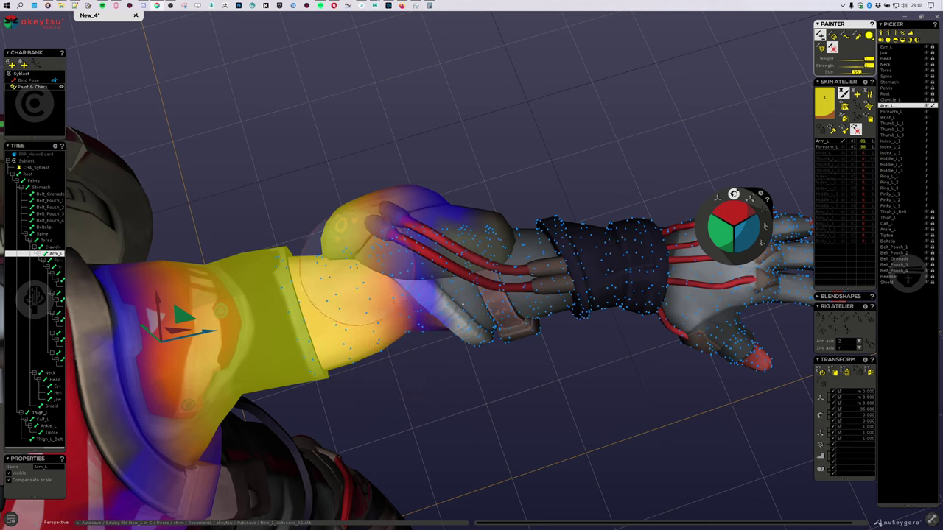
middle_drag(434, 411, 432, 337)
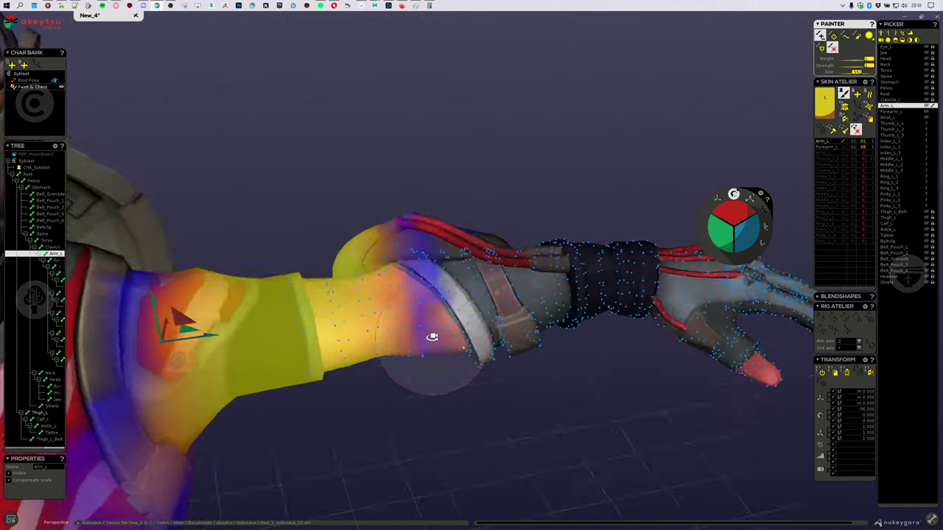
scroll(433, 337, up, 2)
middle_drag(428, 431, 517, 318)
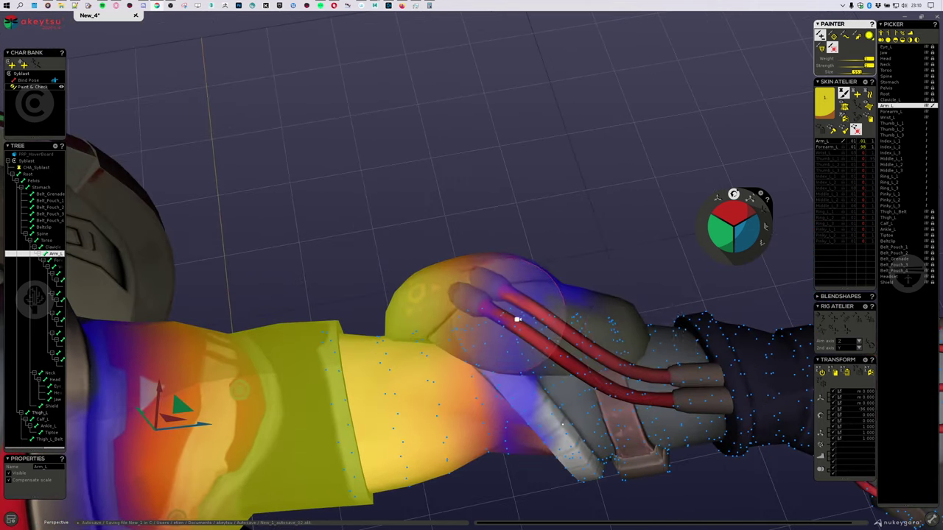
click(871, 109)
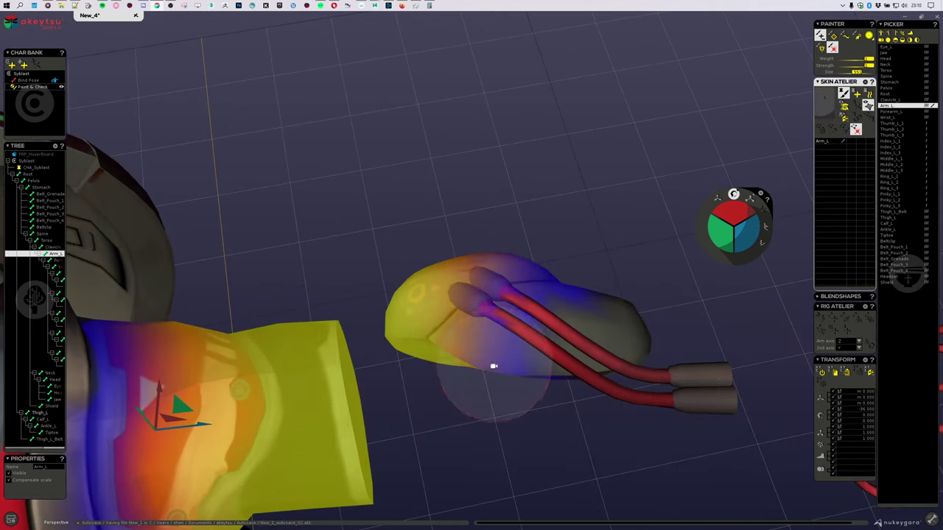
middle_drag(493, 365, 519, 271)
middle_drag(417, 248, 466, 280)
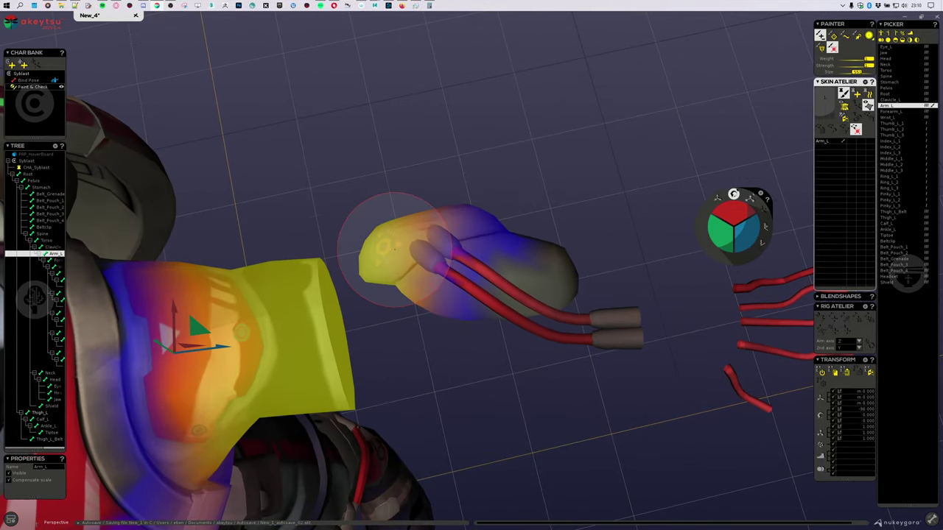
ctrl+drag(546, 274, 396, 188)
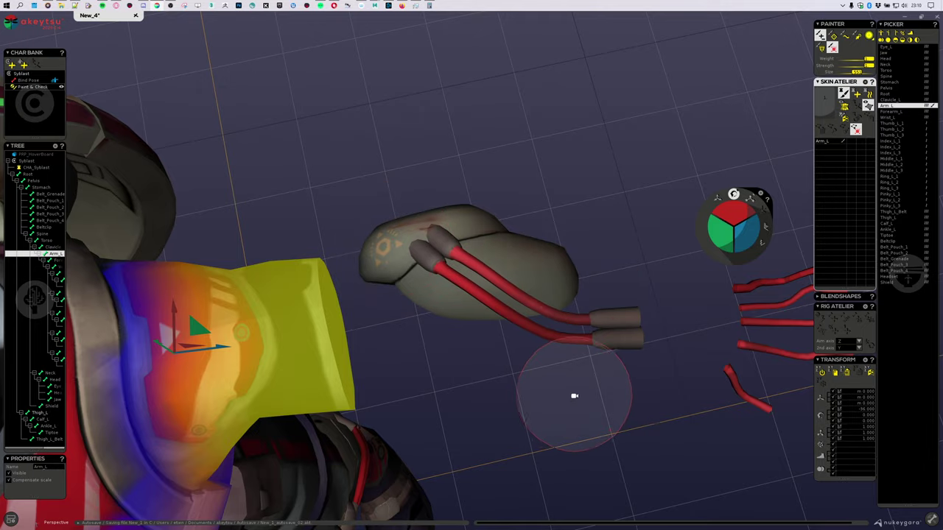
Select Wrist_L to check the weights of the isolated hand cables, and show the hidden arm mesh again.
mouse_move(572, 394)
middle_down()
mouse_move(516, 248)
mouse_move(526, 212)
middle_up()
mouse_move(436, 395)
middle_down()
mouse_move(459, 252)
mouse_move(484, 385)
mouse_move(416, 391)
mouse_move(378, 420)
middle_up()
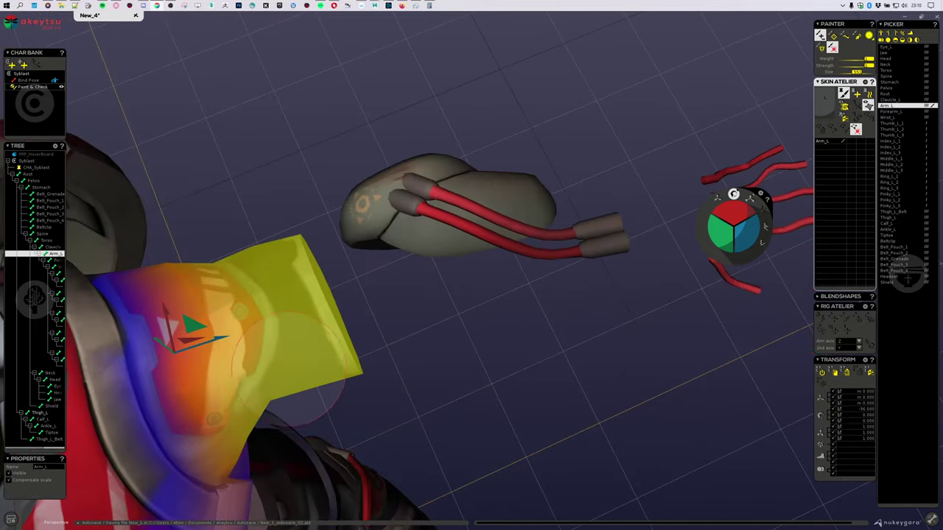
middle_drag(676, 322, 516, 362)
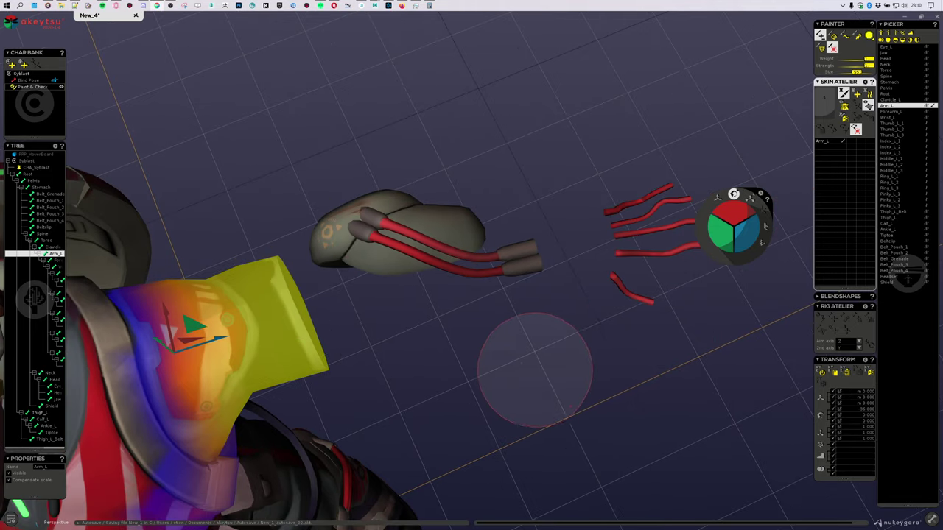
click(404, 226)
middle_drag(405, 226, 580, 339)
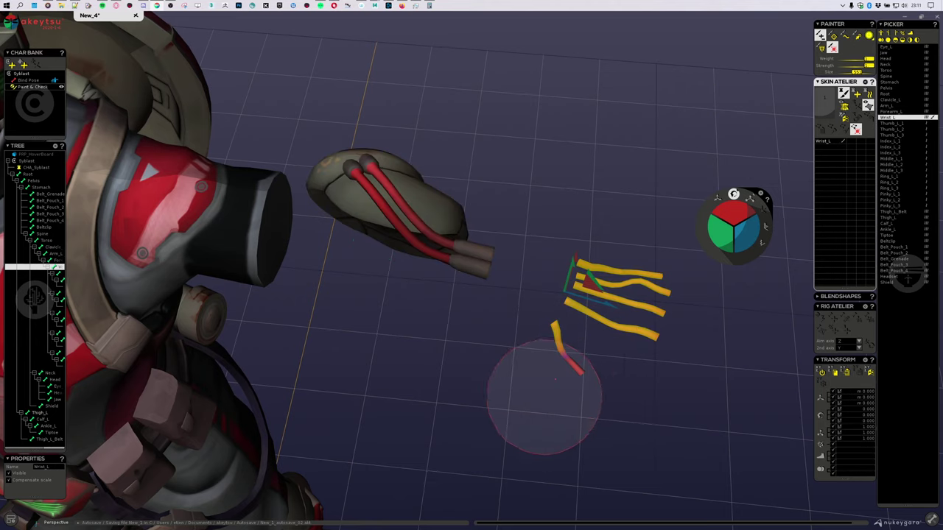
middle_drag(358, 390, 554, 352)
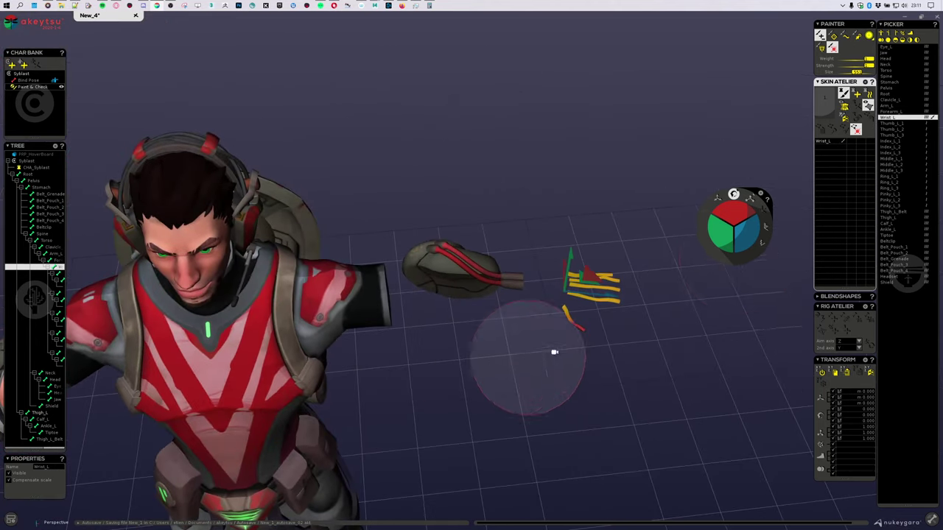
scroll(512, 235, up, 5)
click(526, 110)
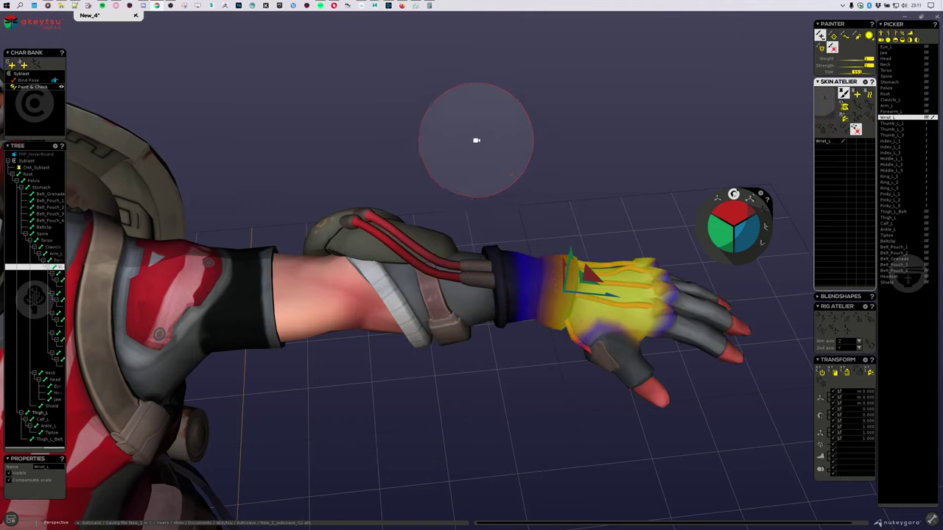
Select Forearm_L and rotate it to test how the left elbow and forearm pad deform.
middle_drag(475, 141, 510, 218)
click(385, 220)
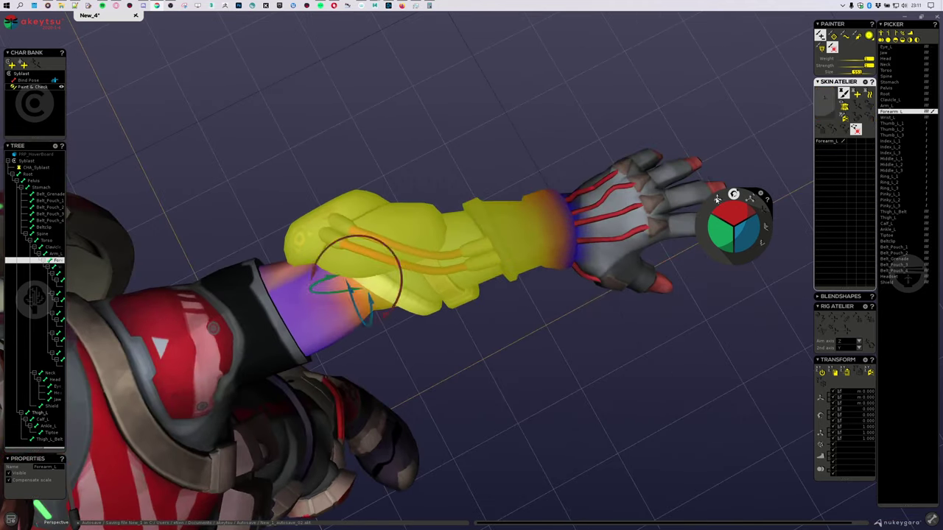
drag(726, 212, 722, 189)
middle_drag(527, 224, 389, 299)
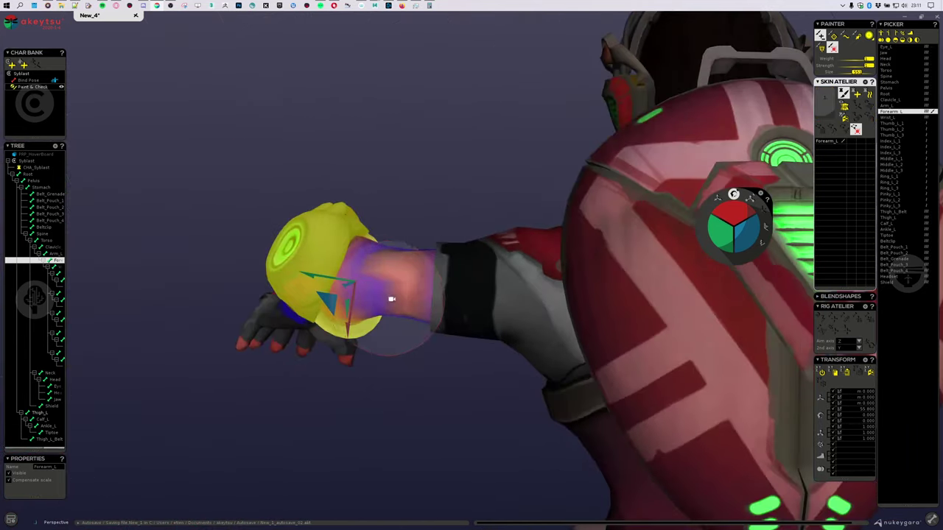
middle_drag(376, 211, 564, 189)
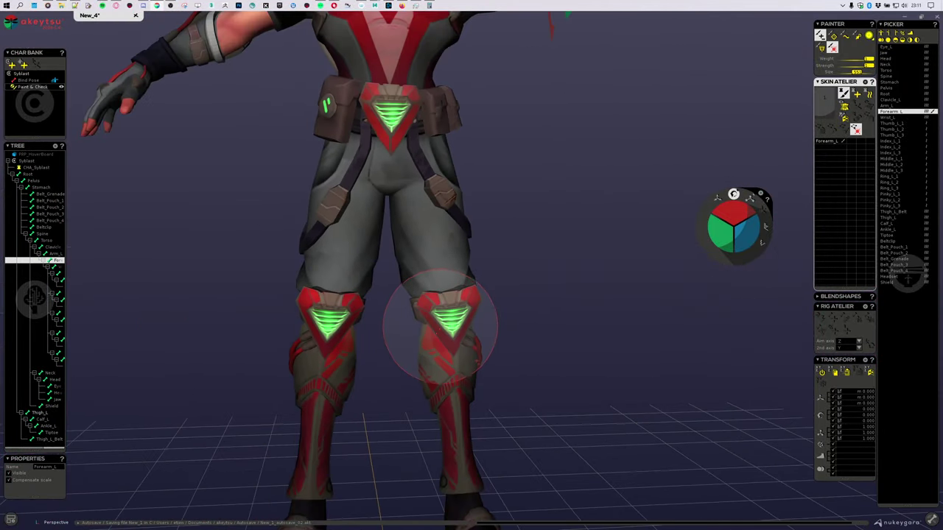
Select Calf_L and rotate it to 49.5 degrees to bend the left knee, with the skeleton displayed.
click(455, 326)
middle_drag(455, 326, 580, 319)
scroll(580, 320, up, 3)
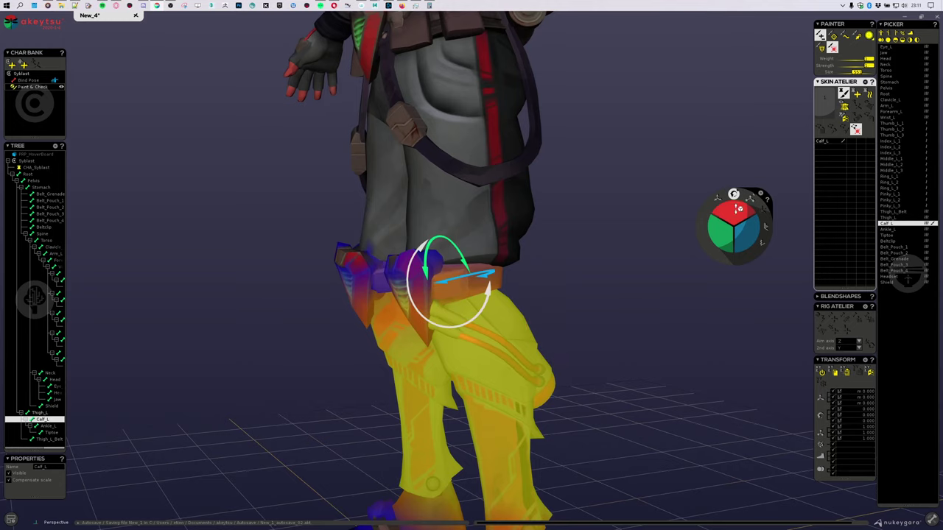
drag(734, 210, 732, 196)
middle_drag(582, 206, 714, 218)
middle_drag(561, 340, 542, 330)
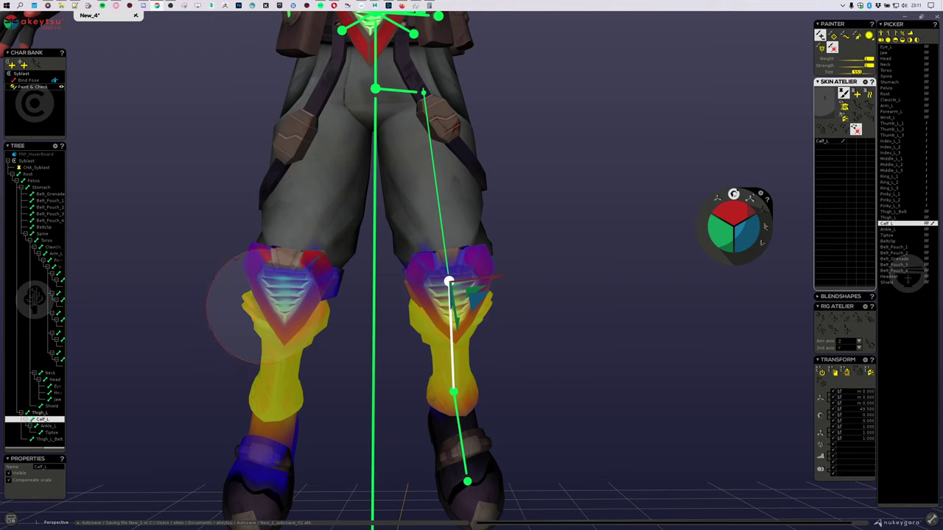
Select the vertices of the left knee pad and the adjoining trouser hem.
alt+drag(306, 321, 435, 329)
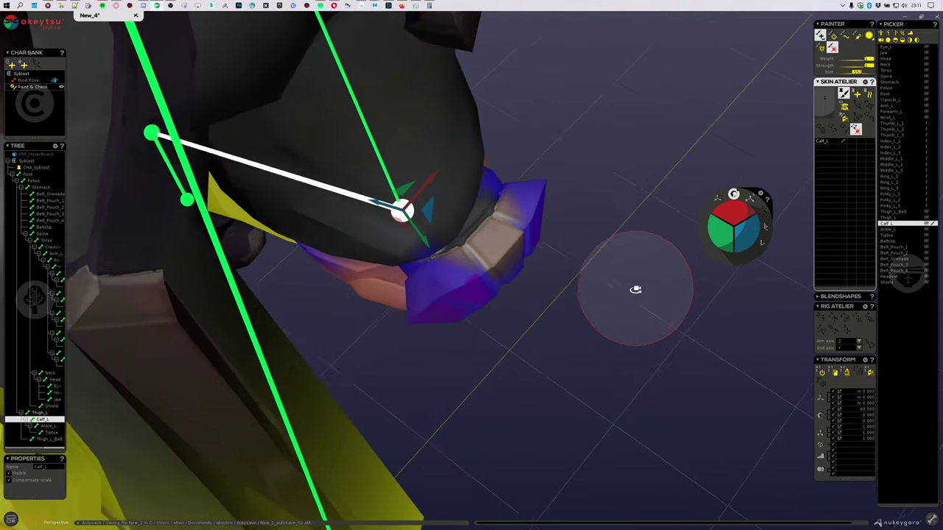
alt+drag(636, 289, 632, 283)
click(571, 140)
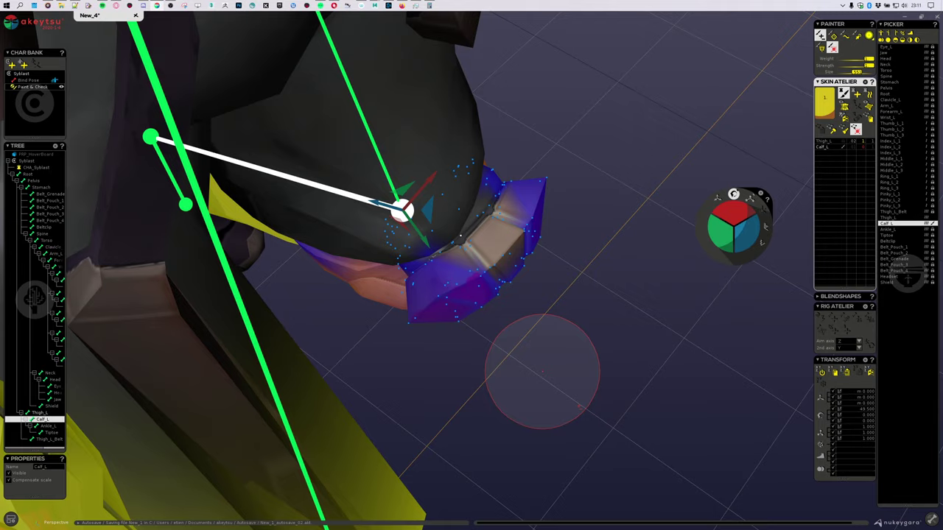
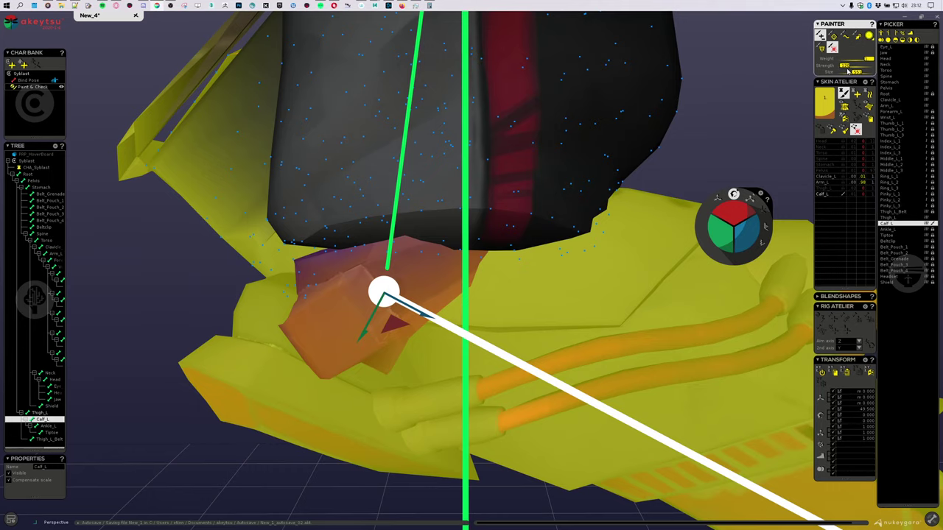
Try to paint a light Calf_L influence along the trouser hem above the left knee with a low-strength weight brush.
alt+drag(219, 334, 419, 324)
scroll(583, 279, up, 3)
middle_drag(584, 279, 526, 240)
mouse_move(531, 238)
mouse_down()
mouse_move(385, 242)
mouse_move(400, 231)
mouse_move(317, 250)
mouse_up()
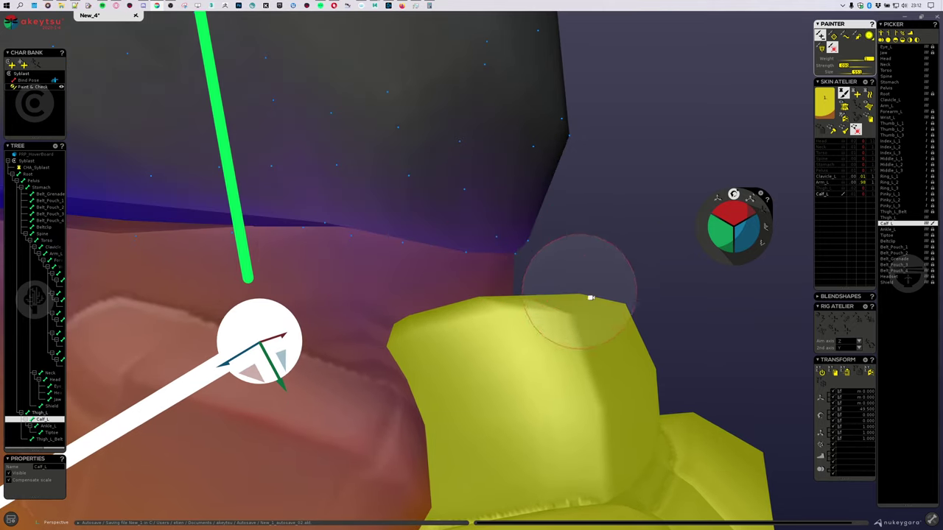
Copy the skin weights from the single corner vertex of the inner band beneath the left trouser hem.
mouse_move(578, 284)
middle_down()
mouse_move(500, 294)
mouse_move(584, 284)
mouse_move(414, 336)
mouse_move(522, 273)
mouse_move(569, 270)
middle_up()
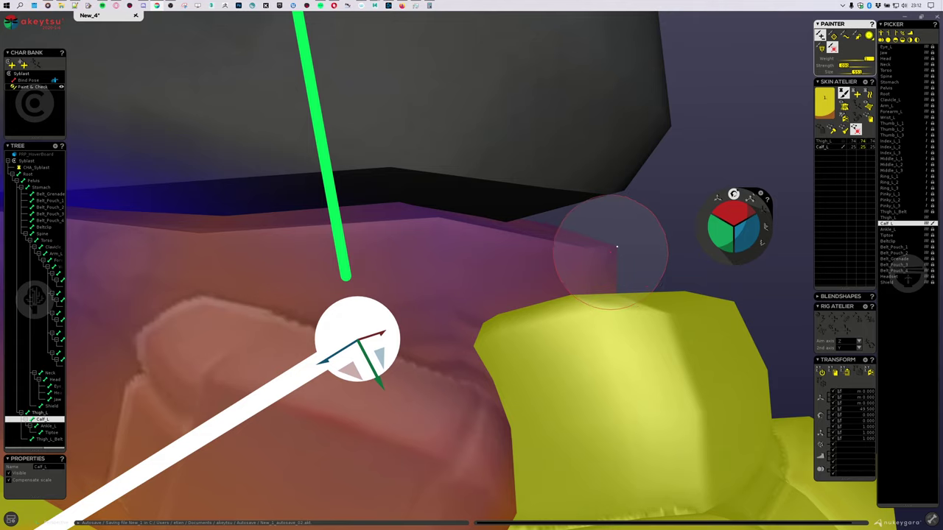
middle_drag(617, 247, 621, 257)
alt+drag(557, 262, 593, 202)
middle_drag(640, 239, 589, 259)
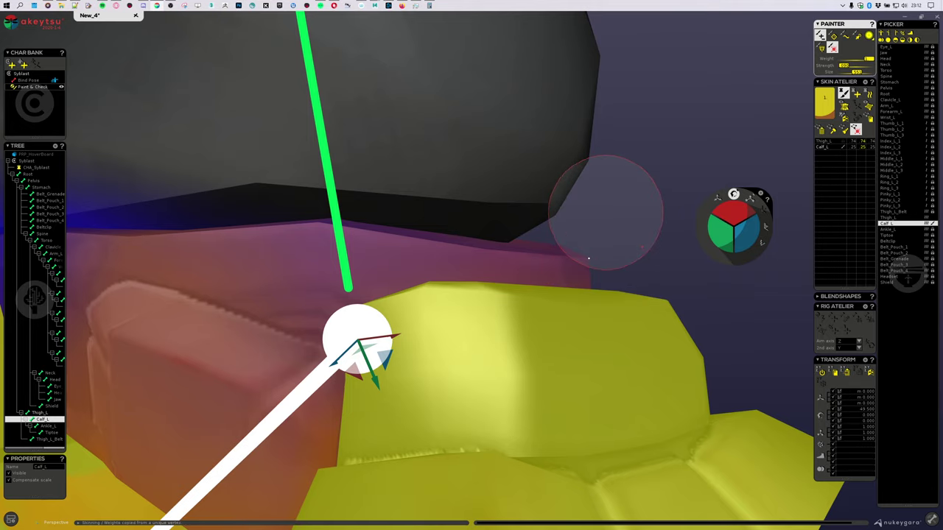
Select the lower edge vertices of the left trouser hem around the knee and paste the copied Thigh_L and Calf_L weights onto them.
middle_drag(589, 258, 423, 279)
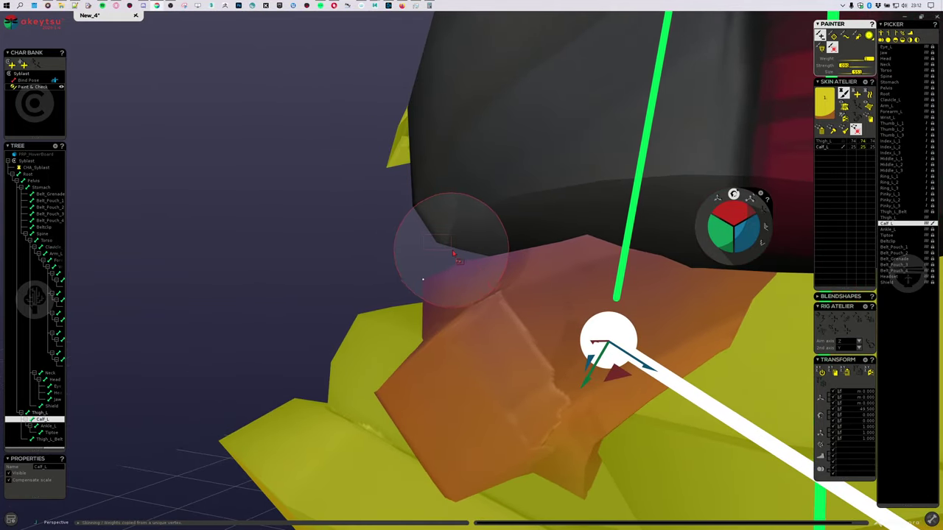
middle_drag(446, 243, 630, 230)
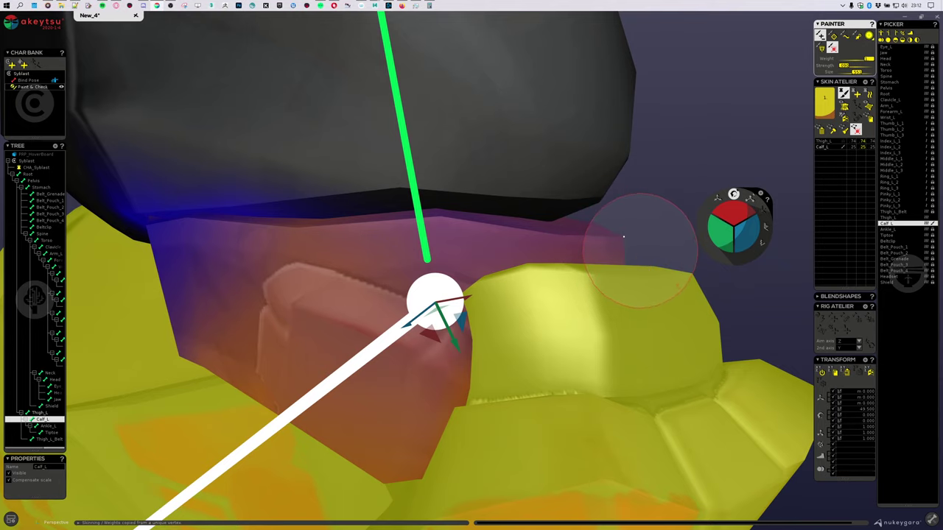
middle_drag(585, 231, 724, 213)
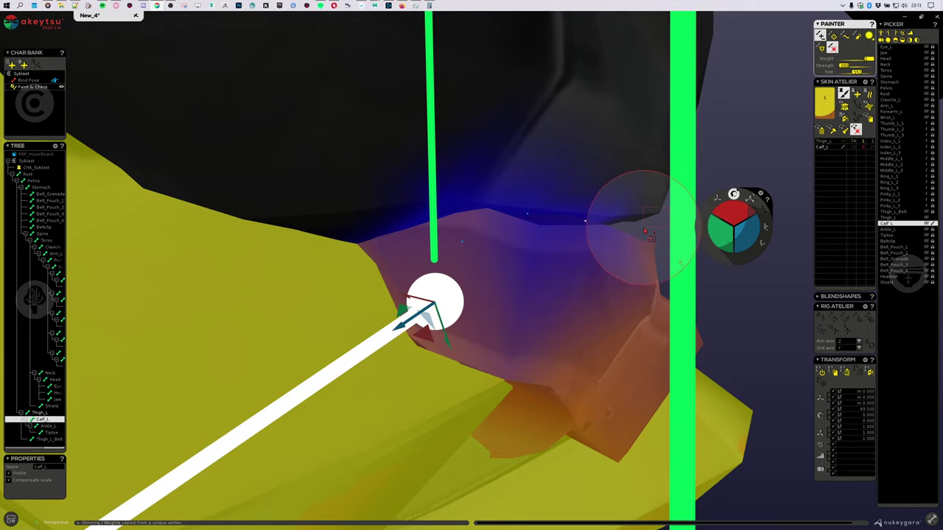
mouse_move(673, 236)
middle_down()
mouse_move(604, 223)
mouse_move(578, 237)
mouse_move(590, 278)
mouse_move(583, 257)
mouse_move(574, 261)
mouse_move(600, 258)
mouse_move(515, 246)
mouse_move(441, 257)
mouse_move(503, 249)
middle_up()
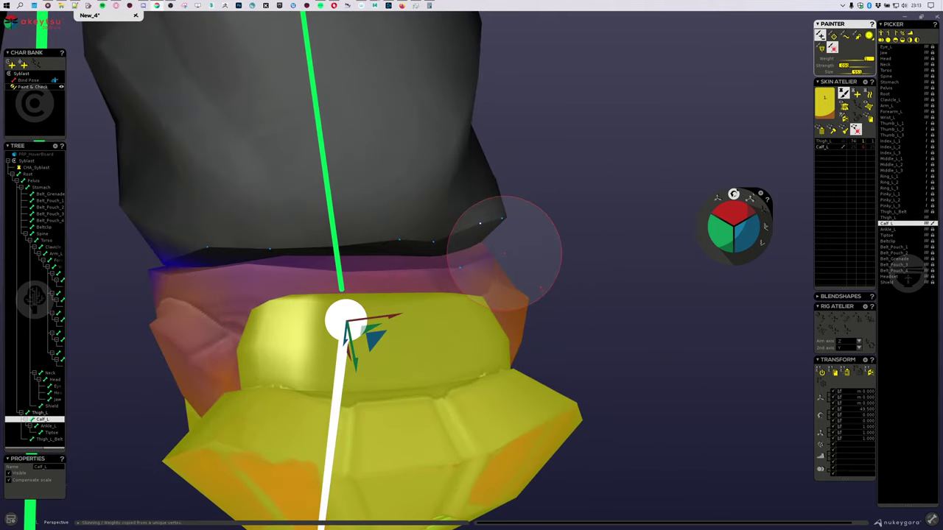
drag(505, 254, 539, 259)
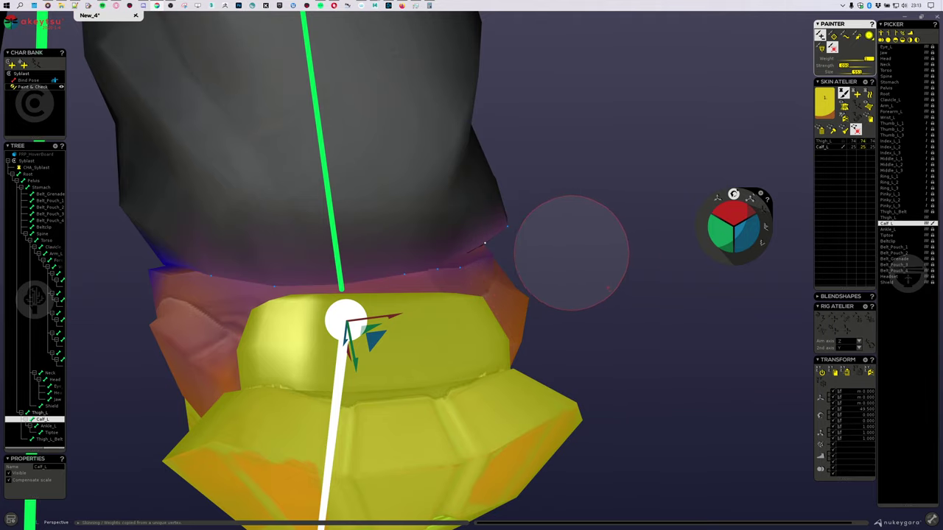
mouse_move(464, 242)
middle_down()
mouse_move(562, 270)
mouse_move(293, 279)
middle_up()
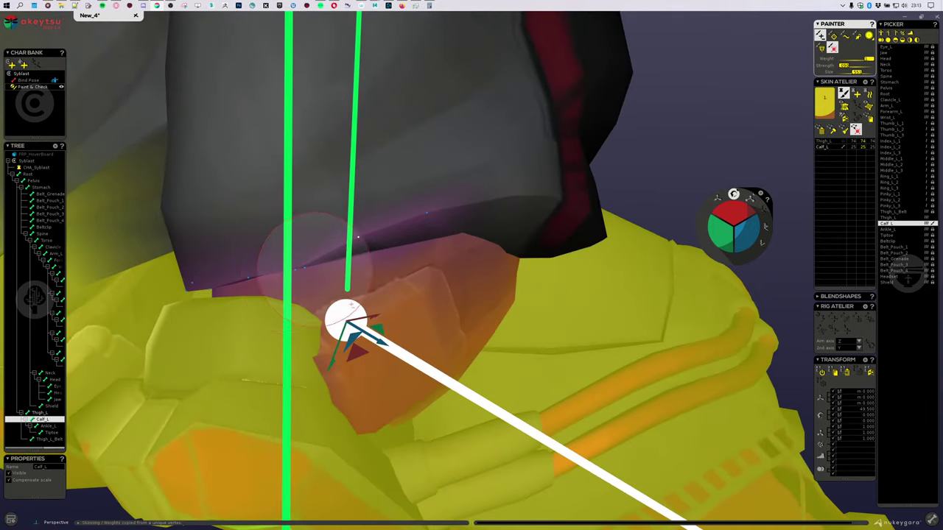
Give the left shin armour full Calf_L weight down to the ankle at full brush strength, and clear Calf_L influence from the boot.
mouse_move(368, 269)
middle_down()
mouse_move(491, 270)
mouse_move(483, 246)
mouse_move(280, 271)
middle_up()
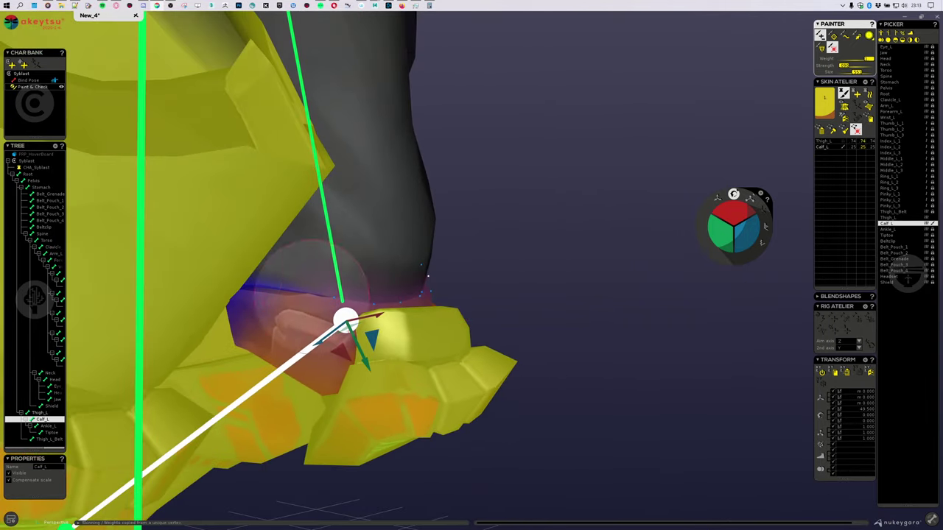
middle_drag(467, 276, 423, 263)
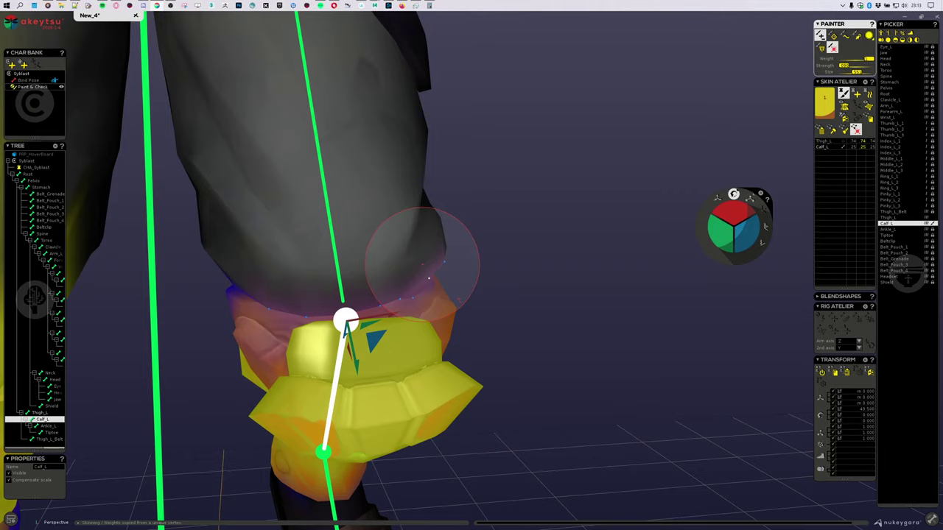
mouse_move(429, 279)
middle_down()
mouse_move(508, 267)
mouse_move(488, 246)
mouse_move(520, 243)
mouse_move(577, 284)
mouse_move(526, 327)
mouse_move(503, 266)
mouse_move(560, 354)
mouse_move(484, 294)
mouse_move(547, 374)
mouse_move(337, 295)
mouse_move(343, 312)
mouse_move(416, 263)
middle_up()
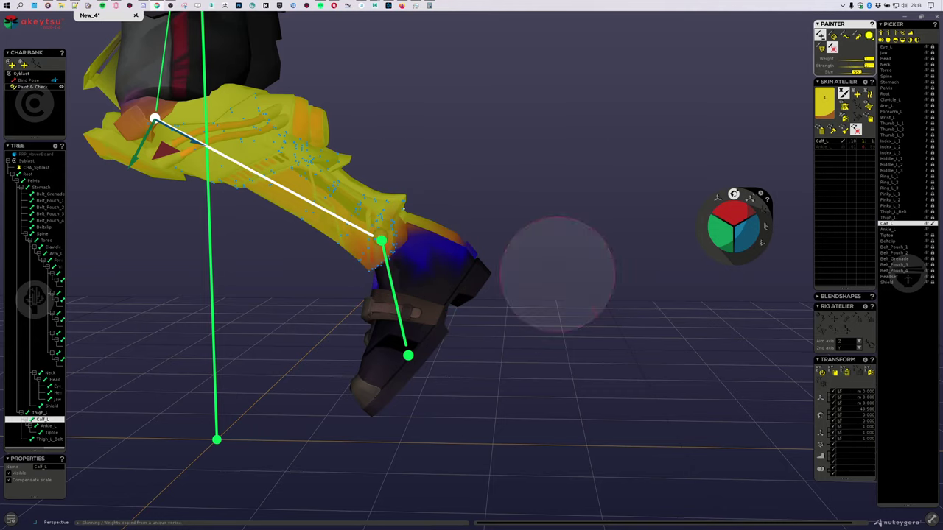
mouse_move(400, 169)
middle_down()
mouse_move(420, 312)
mouse_move(453, 317)
mouse_move(358, 331)
mouse_move(552, 292)
middle_up()
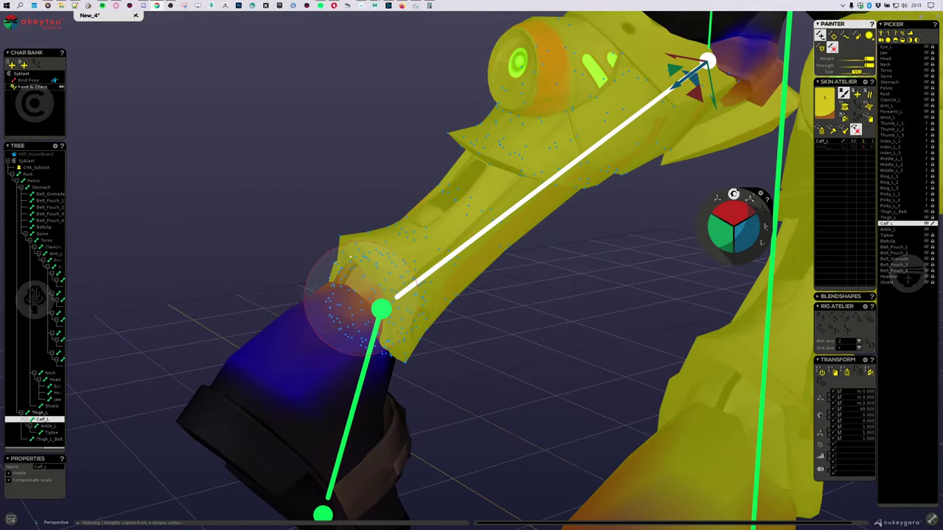
mouse_move(346, 324)
middle_down()
mouse_move(319, 337)
mouse_move(444, 373)
mouse_move(302, 341)
mouse_move(519, 290)
mouse_move(322, 410)
mouse_move(358, 395)
mouse_move(432, 395)
mouse_move(475, 366)
middle_up()
middle_drag(589, 337, 437, 356)
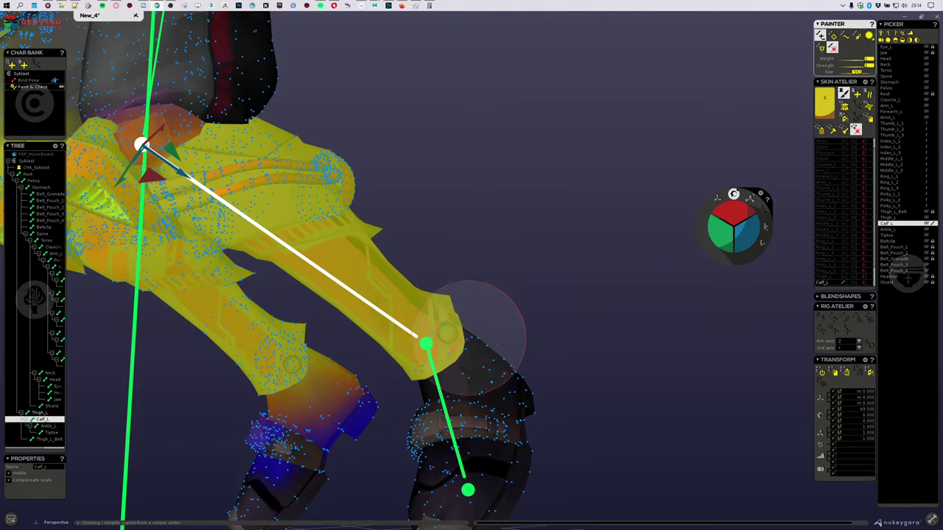
mouse_move(644, 368)
middle_down()
mouse_move(484, 412)
mouse_move(488, 339)
mouse_move(252, 341)
mouse_move(456, 330)
mouse_move(335, 324)
middle_up()
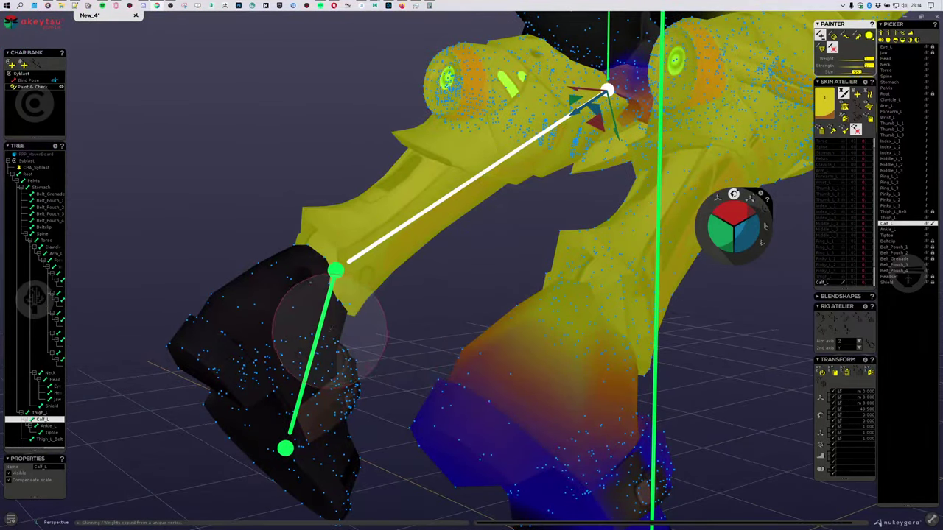
Inspect the Ankle_L and Tiptoe influences on the left boot.
middle_drag(305, 400, 295, 378)
click(383, 288)
mouse_move(455, 389)
middle_down()
mouse_move(414, 419)
mouse_move(480, 349)
mouse_move(498, 412)
mouse_move(462, 377)
mouse_move(476, 387)
mouse_move(475, 371)
middle_up()
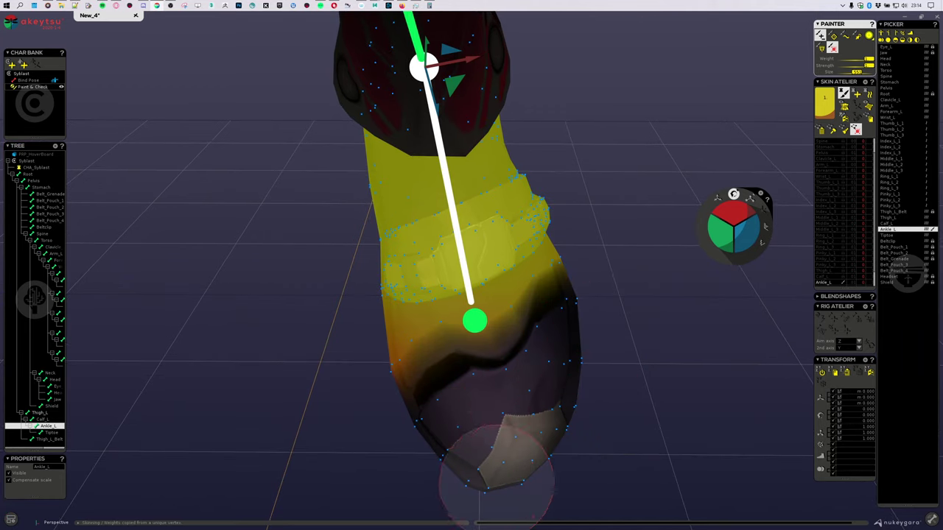
key(Down)
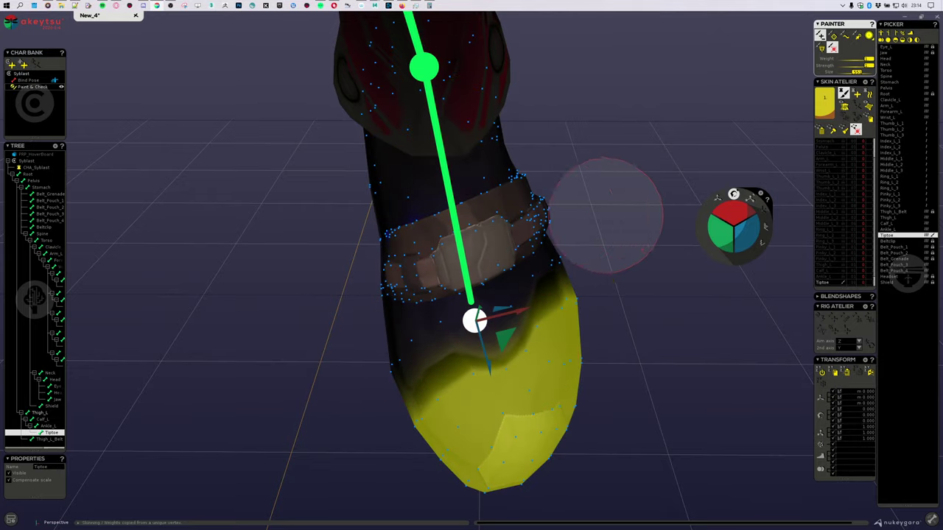
Rotate the Tiptoe joint to about -34.2 to bend the front of the left boot.
mouse_move(613, 320)
middle_down()
mouse_move(423, 269)
mouse_move(560, 305)
middle_up()
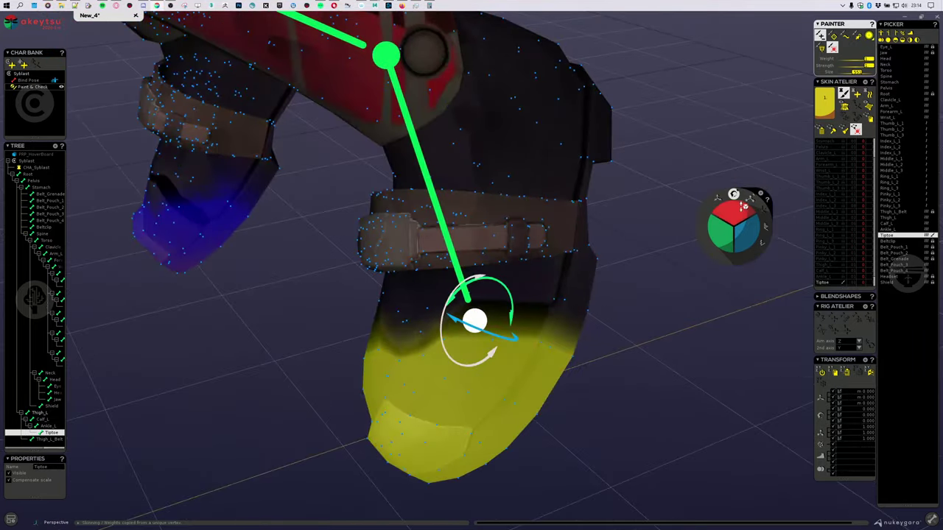
middle_drag(744, 227, 751, 273)
mouse_move(577, 306)
middle_down()
mouse_move(665, 310)
mouse_move(604, 314)
mouse_move(610, 291)
middle_up()
mouse_move(624, 220)
middle_down()
mouse_move(637, 164)
mouse_move(642, 234)
middle_up()
middle_drag(588, 345, 454, 338)
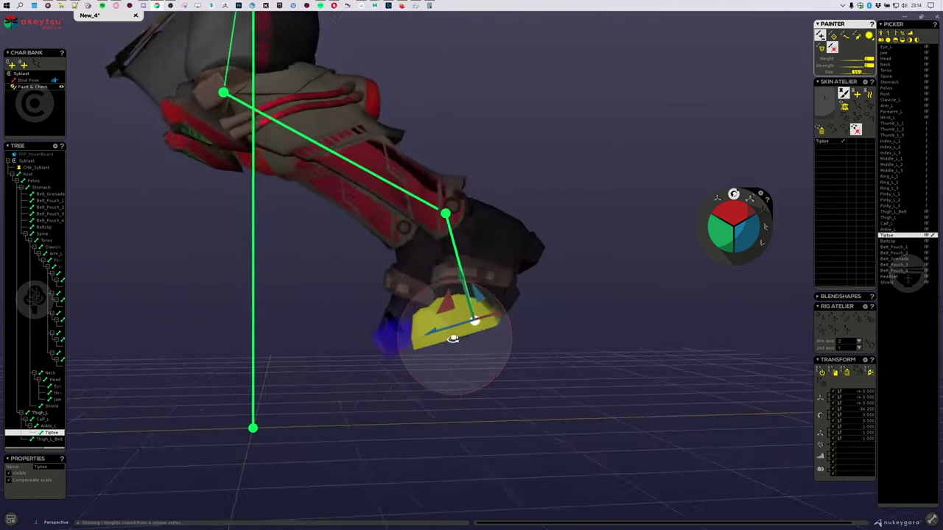
scroll(457, 330, up, 5)
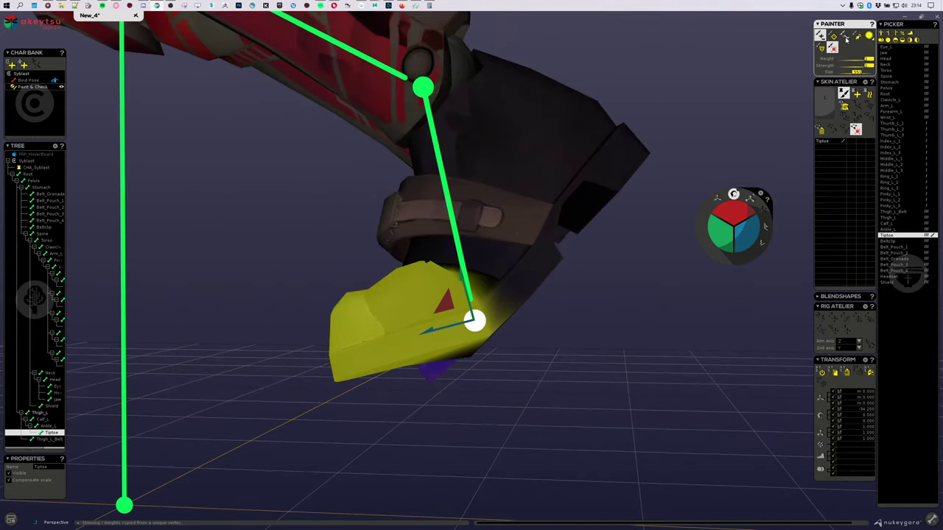
Smooth the Tiptoe weight transition where the left toe bends against the boot.
click(845, 37)
mouse_move(543, 284)
middle_down()
mouse_move(679, 301)
mouse_move(736, 280)
mouse_move(638, 252)
mouse_move(623, 259)
middle_up()
scroll(589, 285, up, 5)
middle_drag(561, 255, 517, 242)
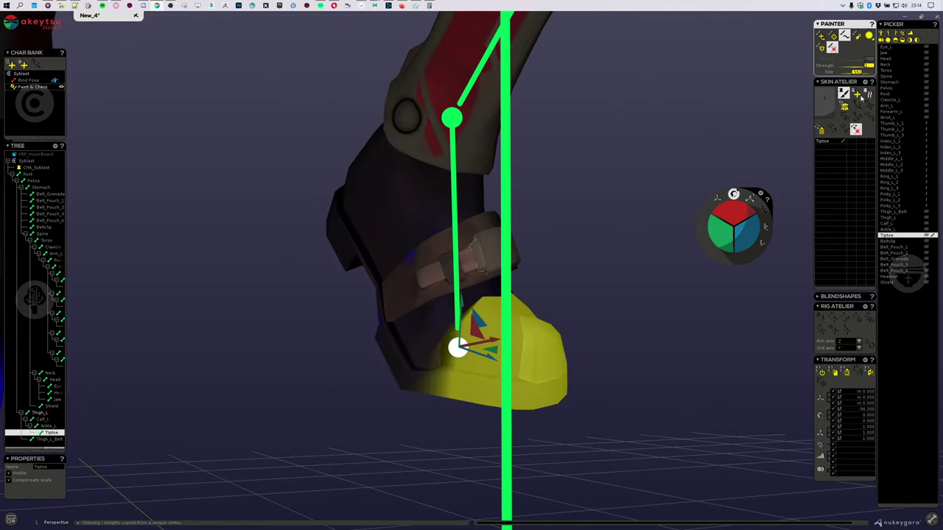
mouse_move(355, 310)
middle_down()
mouse_move(389, 326)
mouse_move(604, 341)
mouse_move(652, 305)
mouse_move(652, 361)
mouse_move(585, 408)
mouse_move(552, 415)
middle_up()
scroll(652, 361, down, 5)
scroll(634, 343, up, 4)
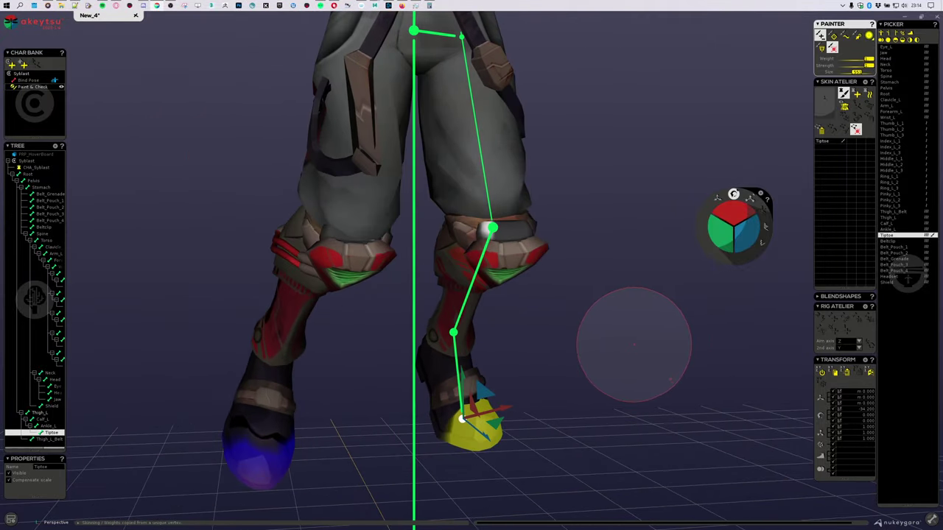
Select the entire left leg joint chain from Thigh_L down and reset its pose.
middle_drag(639, 350, 542, 364)
scroll(446, 208, down, 4)
double_click(453, 352)
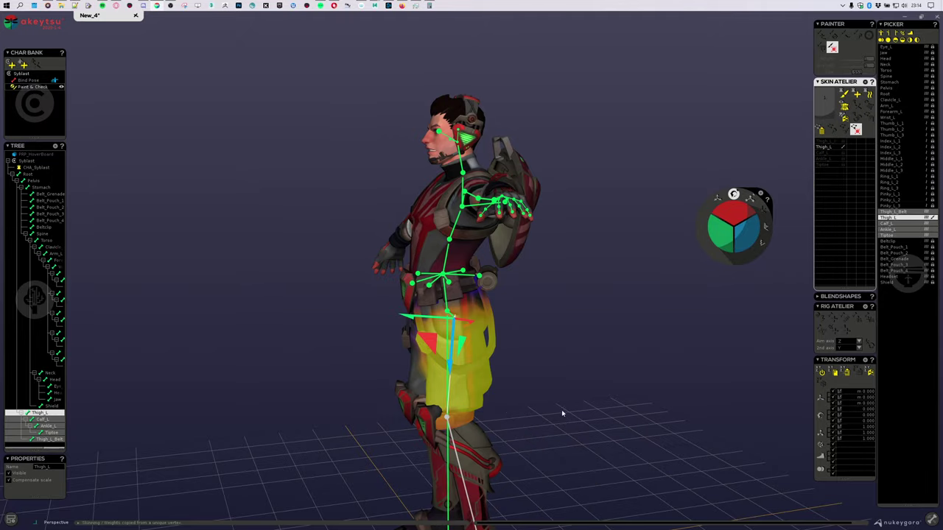
Isolate the belt pouches, belt clip and grenade canister by hiding all the other mesh parts.
middle_drag(561, 413, 517, 305)
scroll(582, 343, up, 6)
scroll(607, 346, up, 3)
scroll(636, 294, down, 3)
scroll(489, 340, up, 2)
click(448, 229)
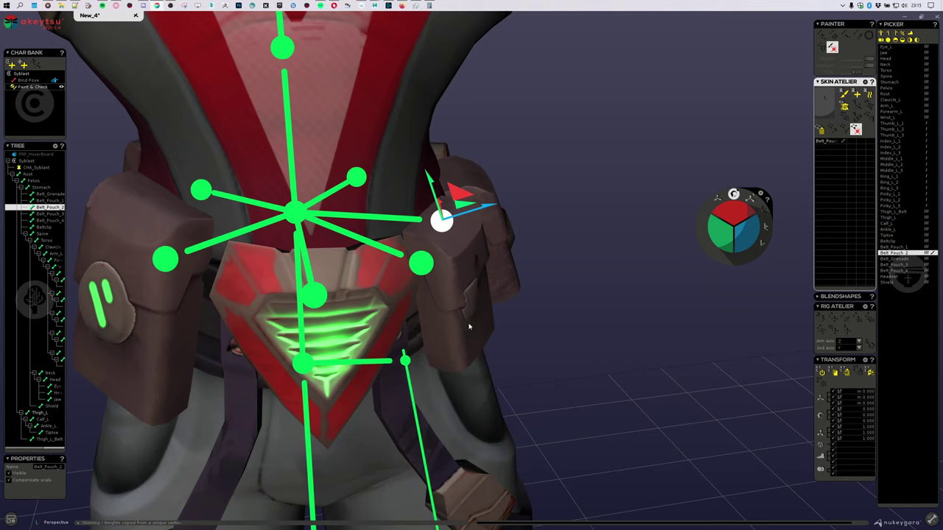
middle_drag(467, 326, 532, 207)
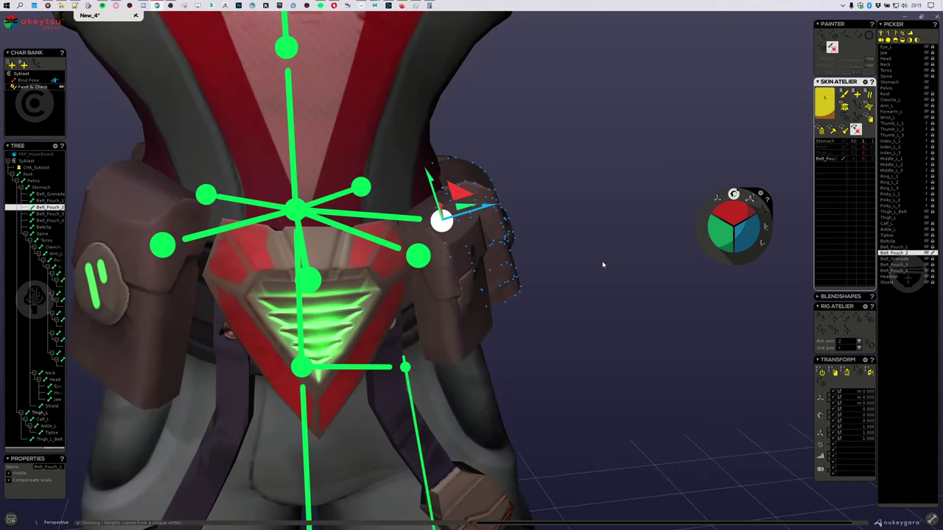
middle_drag(591, 307, 480, 261)
scroll(526, 279, down, 3)
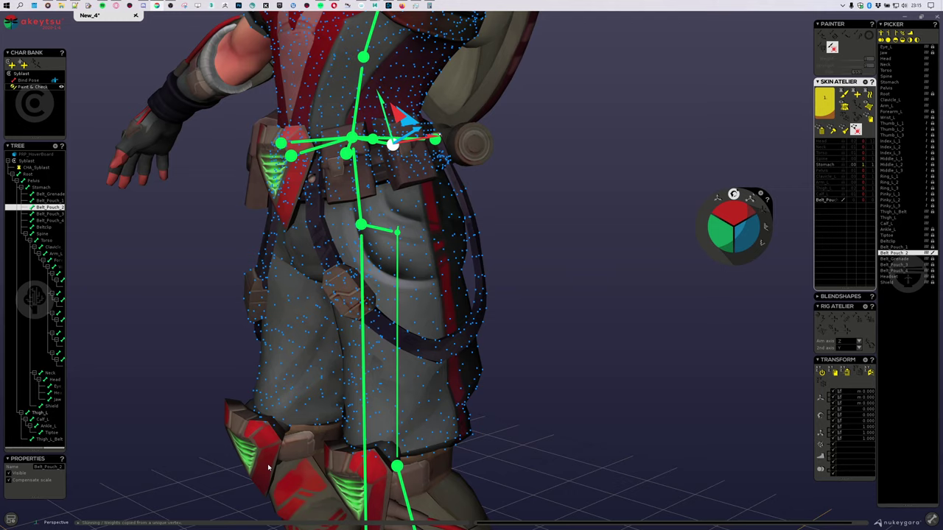
click(870, 108)
middle_drag(362, 225, 449, 207)
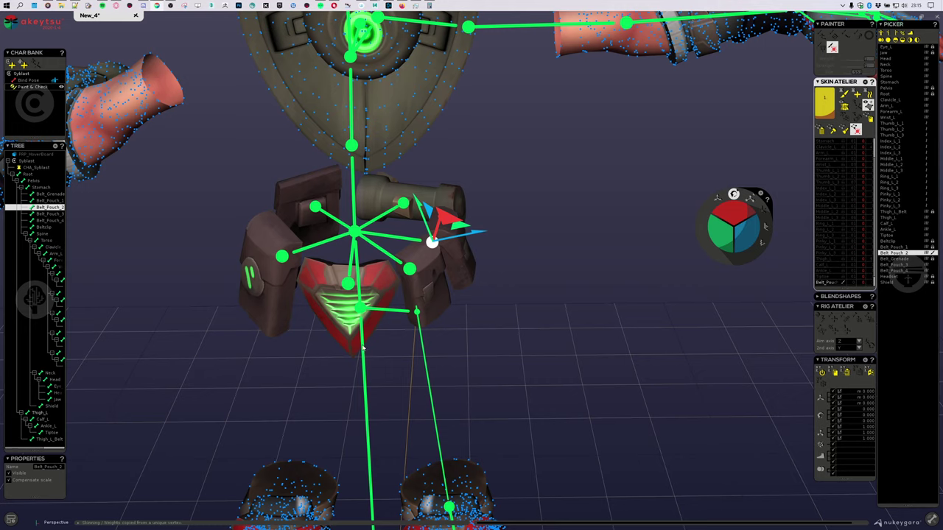
click(870, 107)
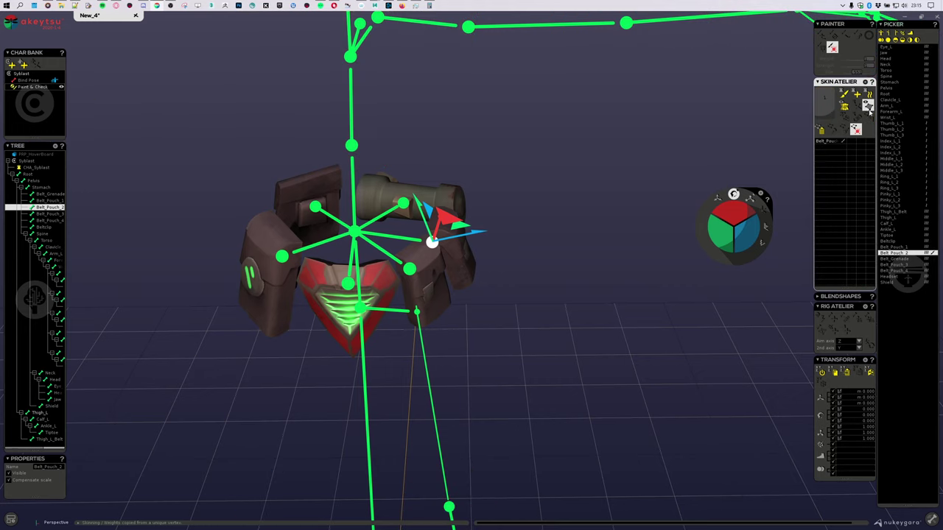
Paint full Belt_Pouch_2 weight over the entire rear pouch on the character's left side.
middle_drag(475, 316, 528, 254)
scroll(528, 254, down, 5)
middle_drag(449, 276, 500, 220)
middle_drag(358, 242, 374, 265)
click(414, 111)
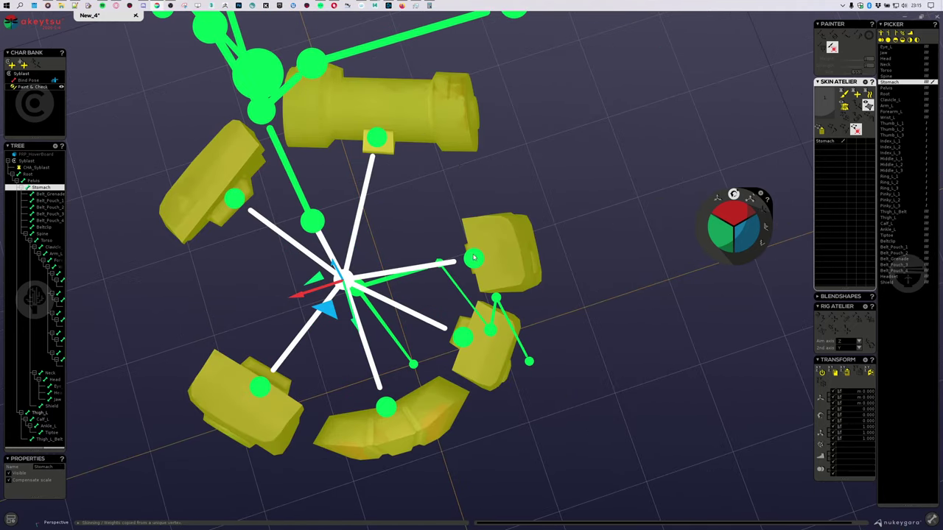
click(472, 257)
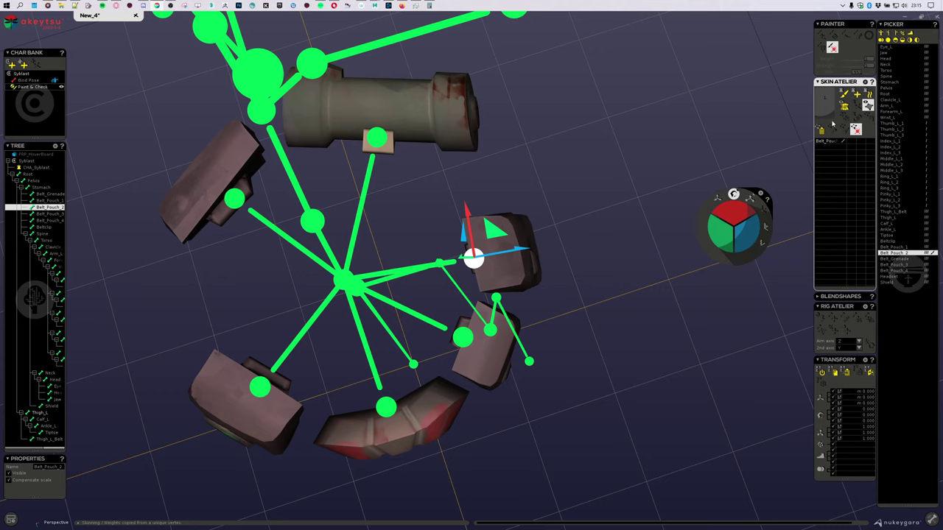
click(843, 93)
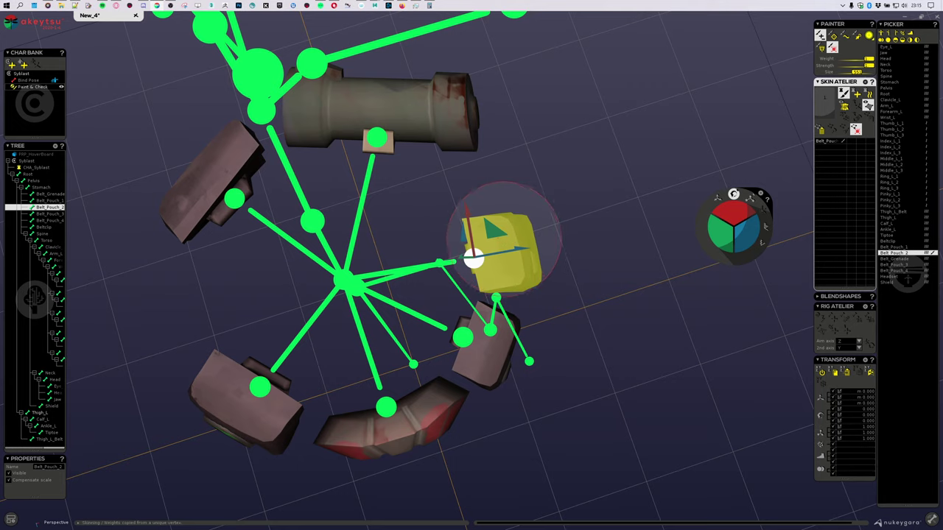
Paint full Belt_Pouch_1 weight over the entire front pouch on the character's left side.
key(Down)
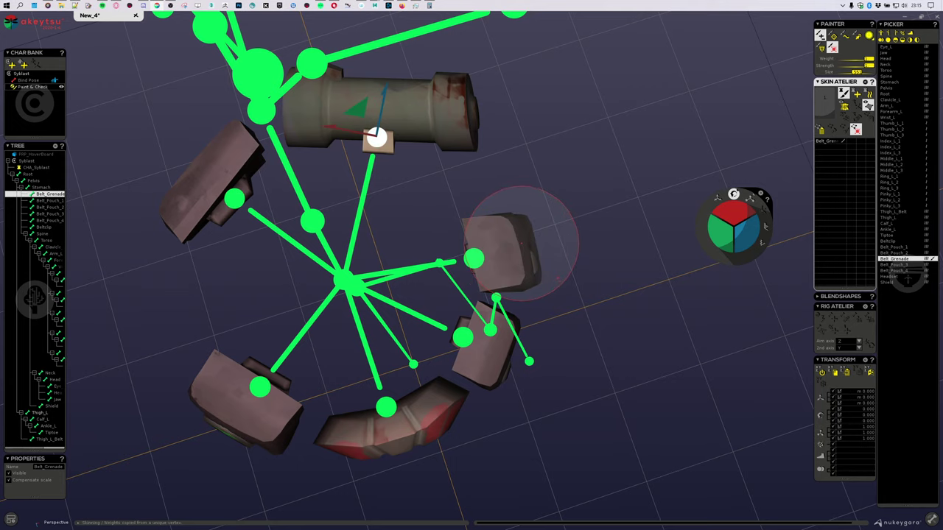
key(Up)
key(Up)
scroll(515, 373, up, 5)
scroll(463, 338, up, 2)
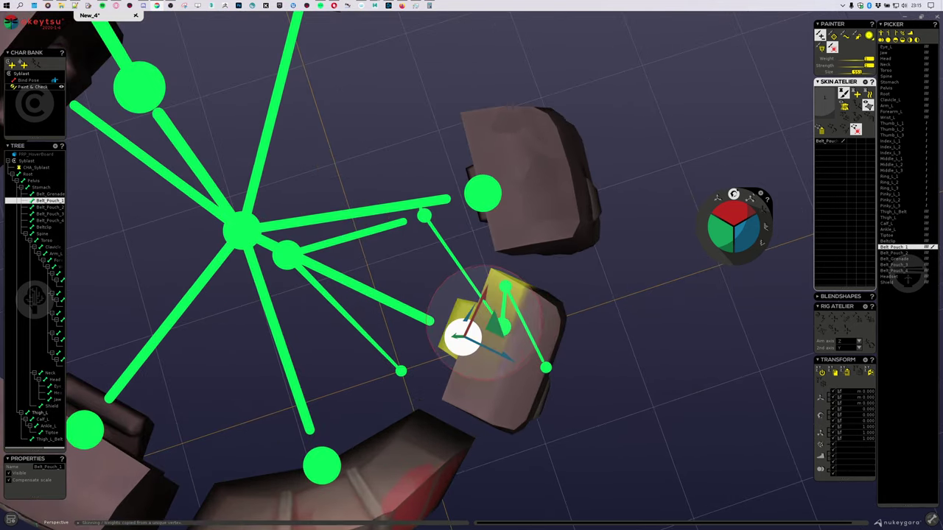
drag(542, 368, 472, 365)
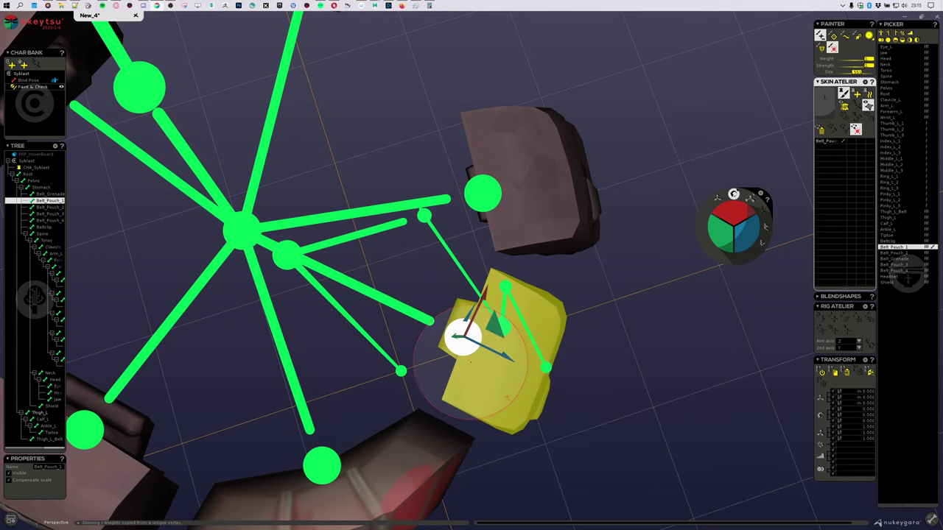
Paint full Beltclip weight over the entire front belt clip, including its far end.
key(Down)
key(Up)
key(Up)
scroll(384, 369, down, 3)
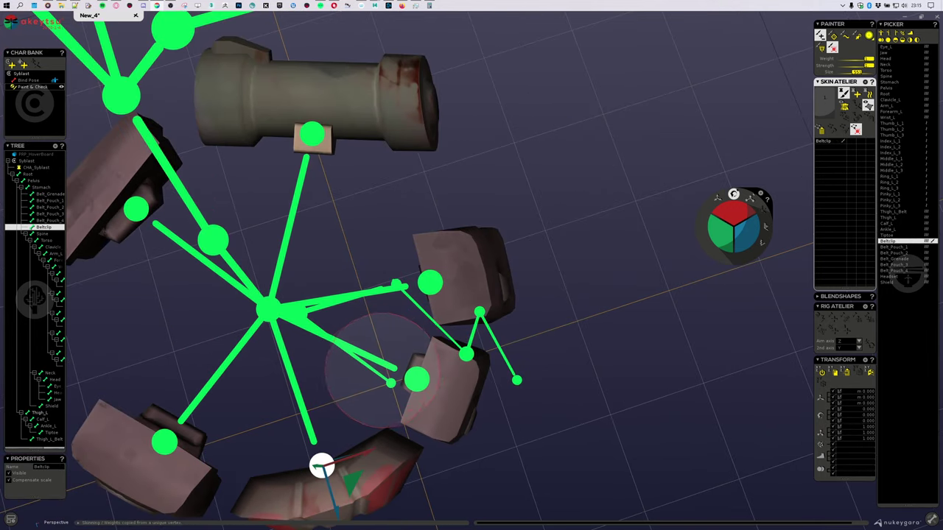
key(f)
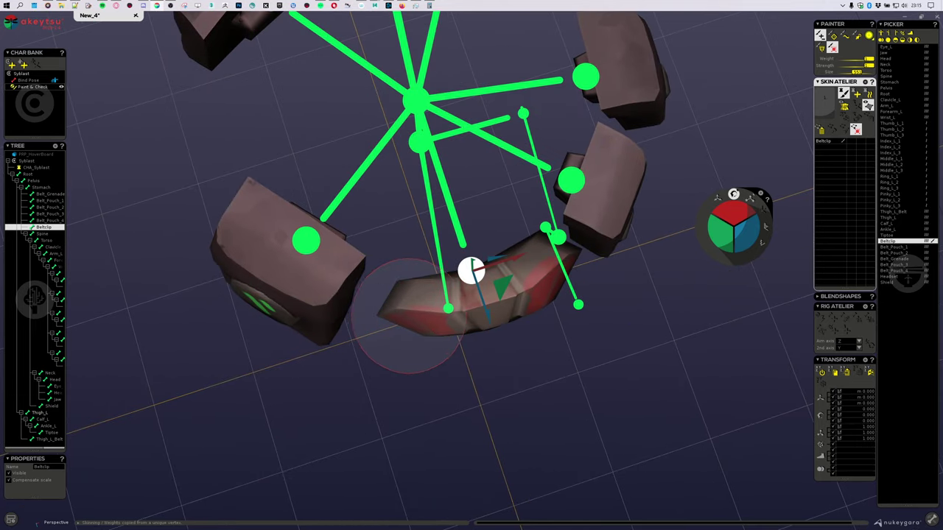
scroll(545, 288, up, 3)
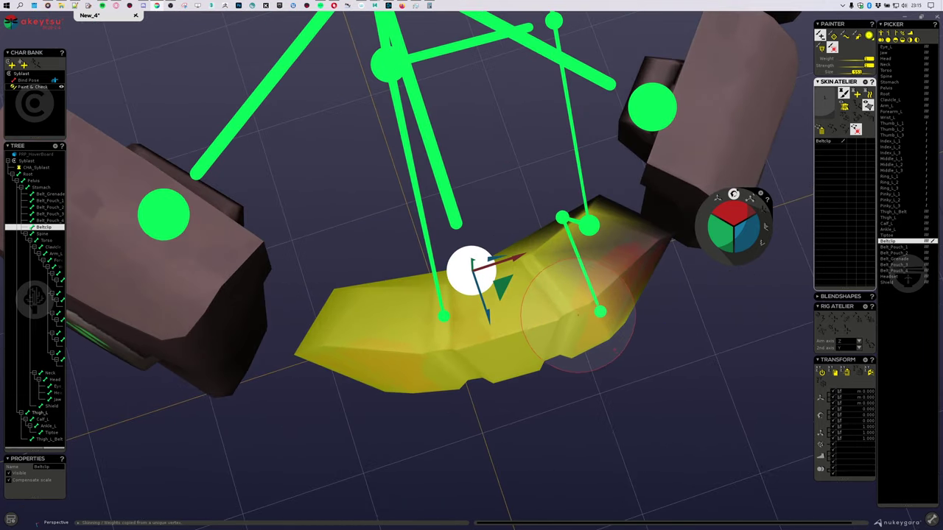
scroll(592, 298, down, 2)
alt+drag(583, 406, 507, 358)
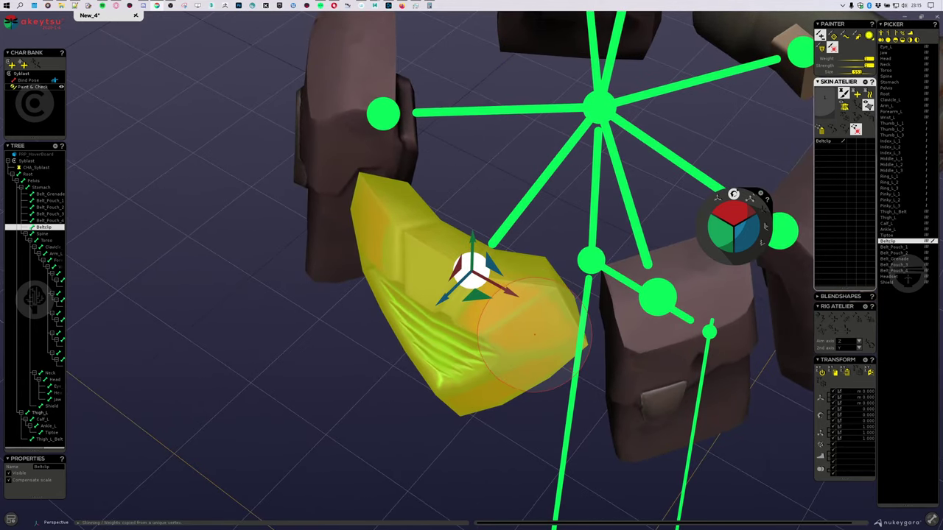
Paint full Belt_Grenade weight over the canister at the back of the belt.
alt+drag(475, 300, 516, 372)
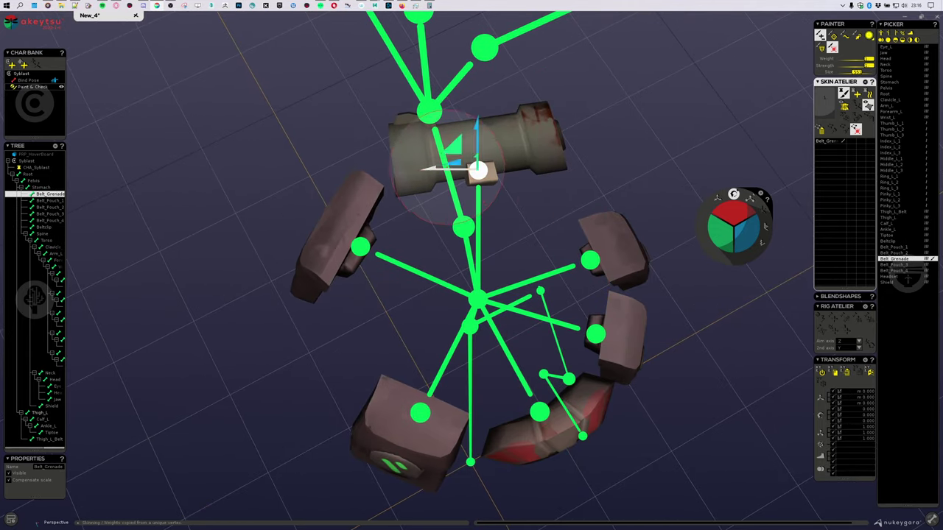
click(436, 161)
mouse_move(445, 177)
mouse_down()
mouse_move(545, 151)
mouse_move(508, 206)
mouse_up()
Paint full Belt_Pouch_3 and Belt_Pouch_4 weights onto their pouches on the character's right side.
click(360, 246)
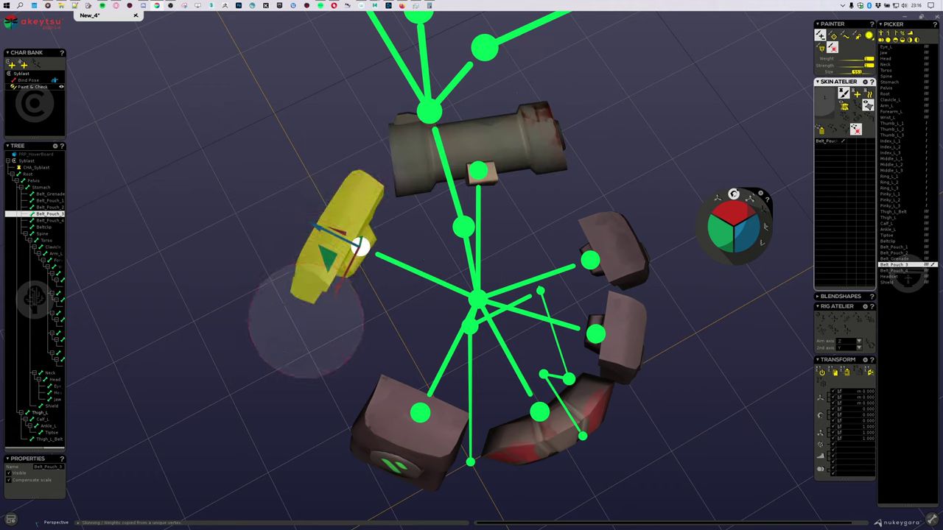
click(419, 413)
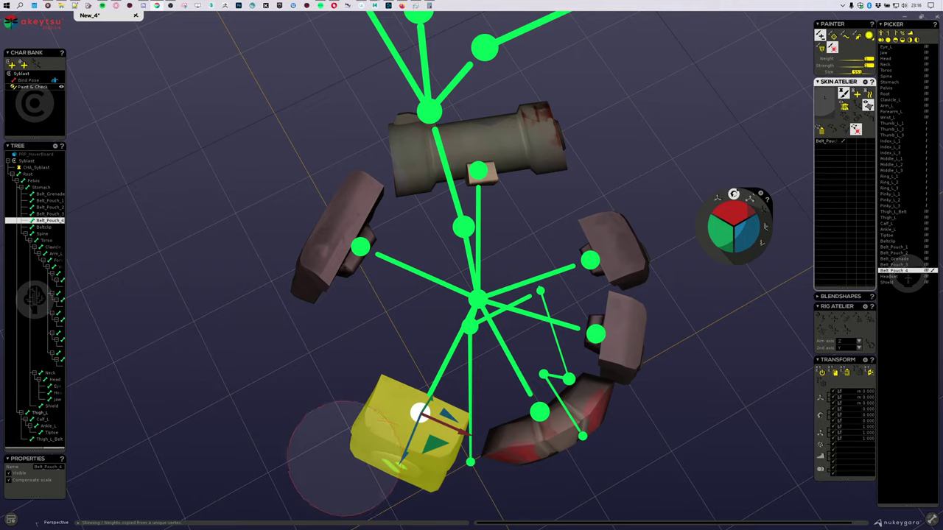
scroll(411, 399, down, 5)
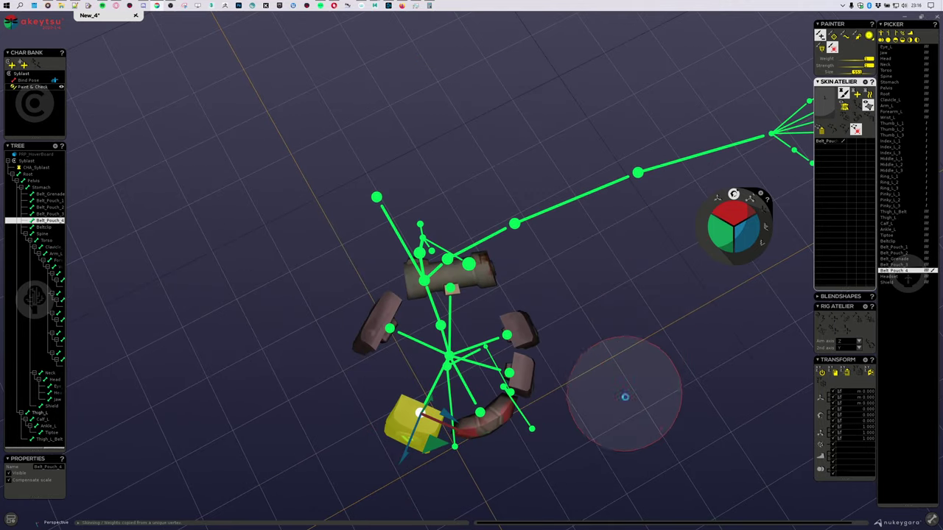
Show the hidden character mesh again and select the Headset joint with the full body in view.
alt+drag(624, 395, 618, 335)
alt+middle_drag(617, 335, 523, 290)
alt+drag(580, 327, 572, 326)
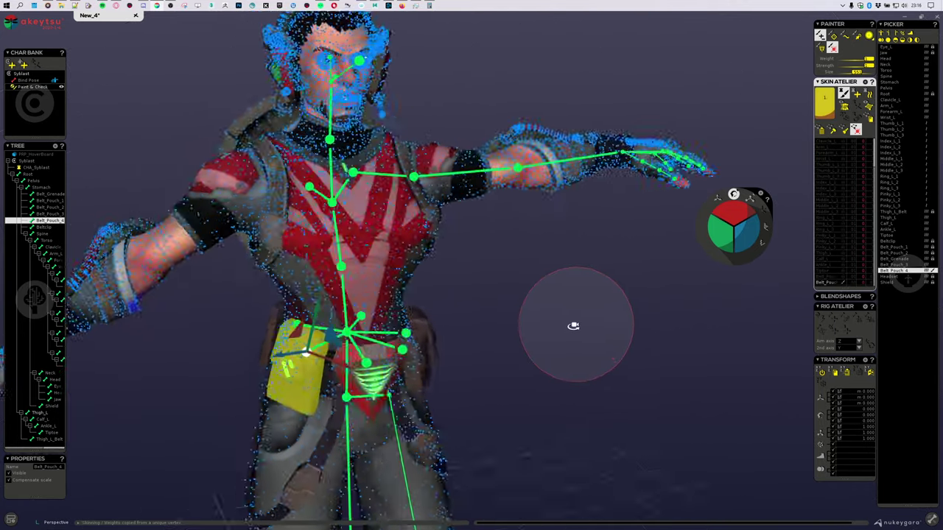
scroll(571, 335, down, 2)
alt+middle_drag(571, 336, 579, 275)
scroll(579, 276, down, 2)
click(536, 292)
scroll(551, 381, down, 2)
alt+middle_drag(551, 381, 550, 291)
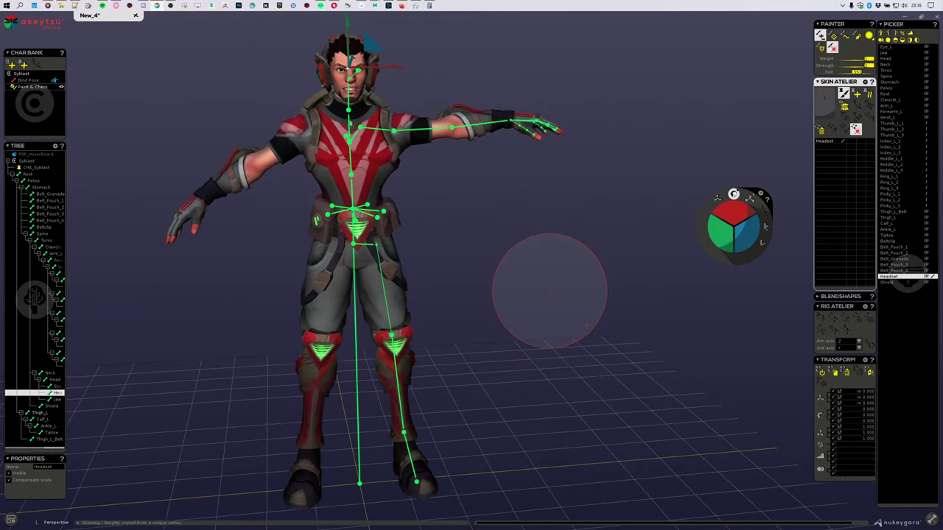
Select the Arm_L joint, try rotating the left arm, and undo back to its lowered pose.
scroll(547, 288, up, 3)
scroll(547, 288, down, 2)
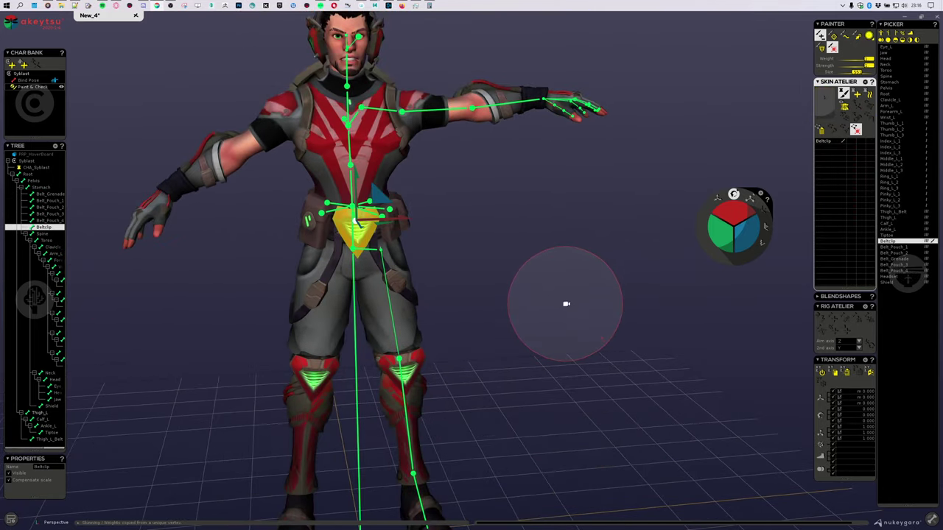
alt+drag(565, 304, 546, 296)
scroll(547, 295, up, 3)
scroll(558, 263, up, 2)
alt+middle_drag(541, 263, 506, 387)
alt+drag(511, 337, 482, 417)
scroll(486, 236, up, 4)
alt+middle_drag(495, 236, 468, 422)
click(452, 343)
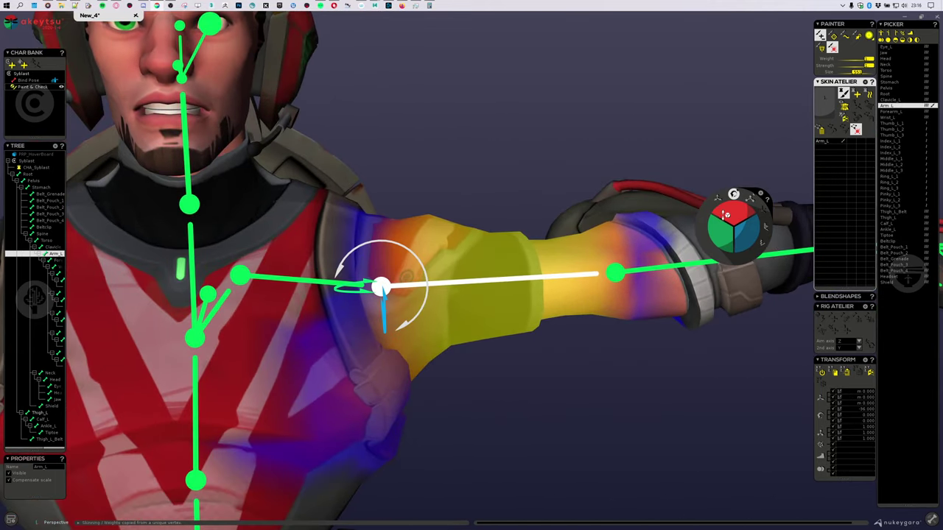
mouse_move(726, 215)
mouse_down()
mouse_move(727, 194)
mouse_move(728, 218)
mouse_move(727, 204)
mouse_up()
key(ctrl+z)
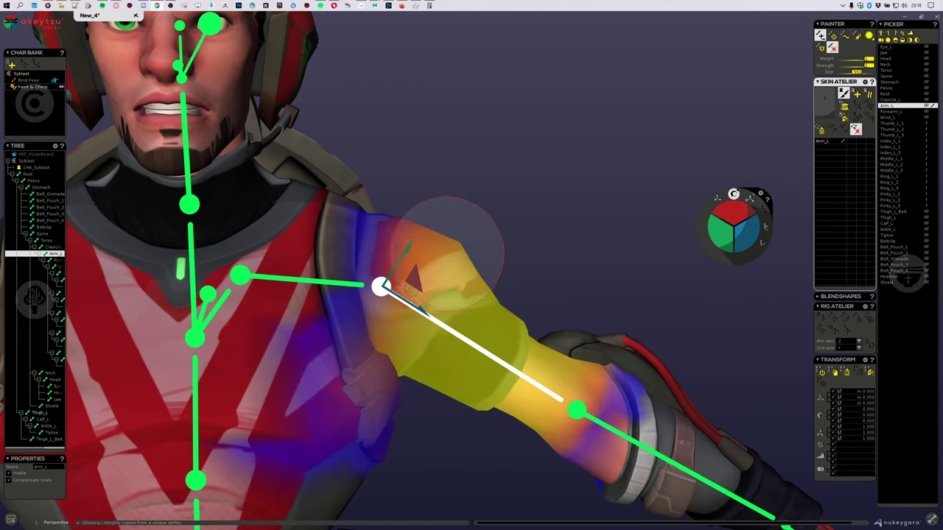
Select the vertices influenced by Arm_L, invert the selection, and hide everything outside the left upper-arm region.
scroll(447, 253, up, 4)
alt+drag(525, 180, 552, 167)
alt+middle_drag(552, 167, 556, 206)
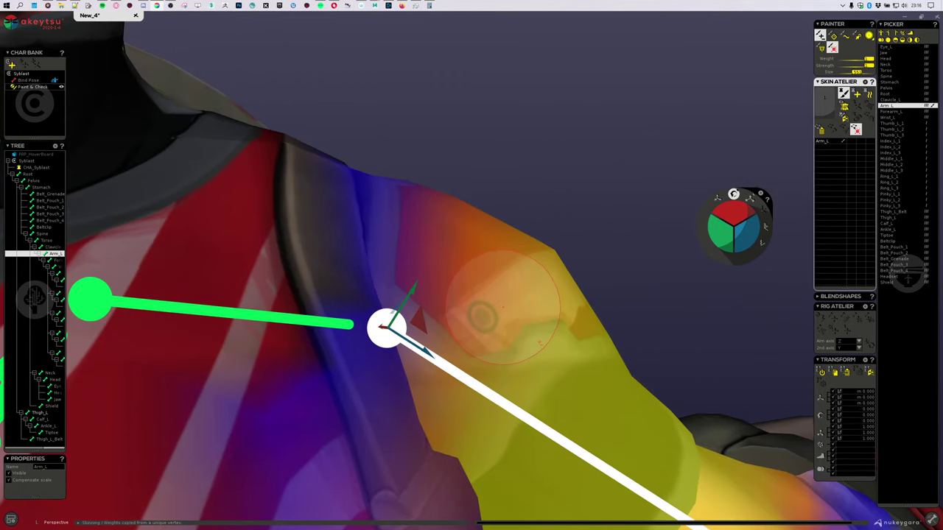
scroll(589, 194, down, 5)
mouse_move(559, 249)
middle_down()
mouse_move(391, 248)
mouse_move(452, 242)
mouse_move(466, 273)
mouse_move(531, 230)
mouse_move(560, 187)
middle_up()
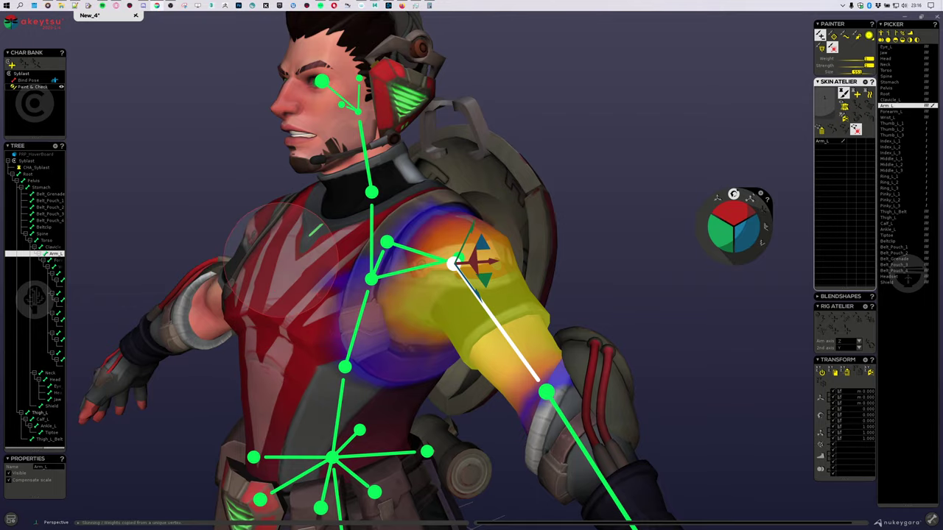
middle_drag(284, 268, 798, 170)
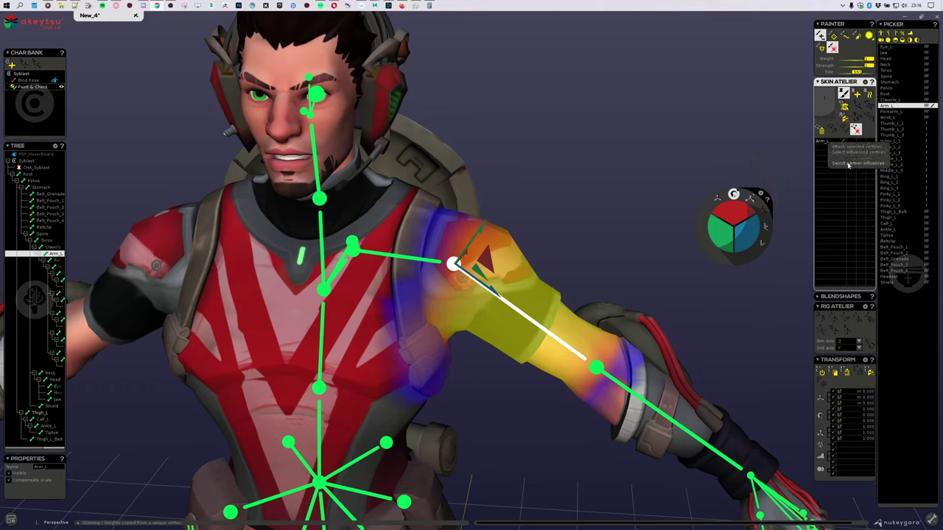
click(848, 164)
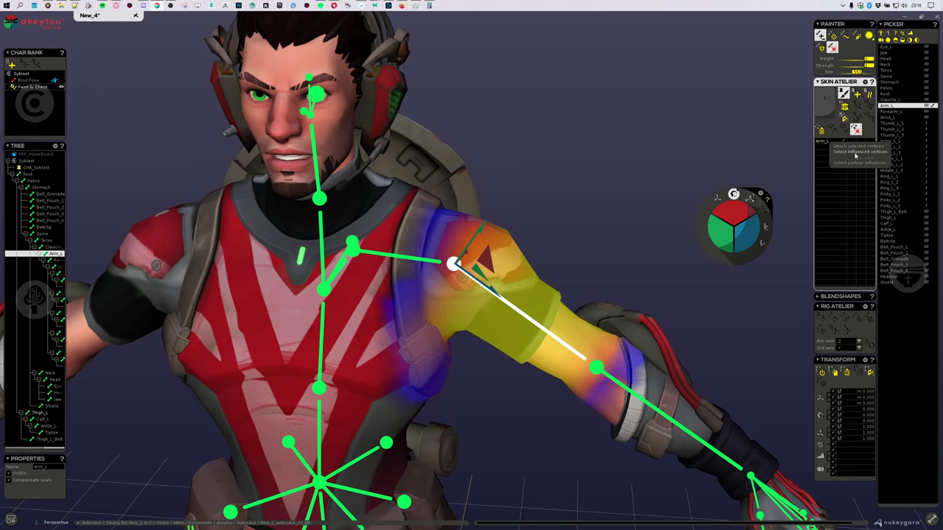
scroll(566, 237, up, 2)
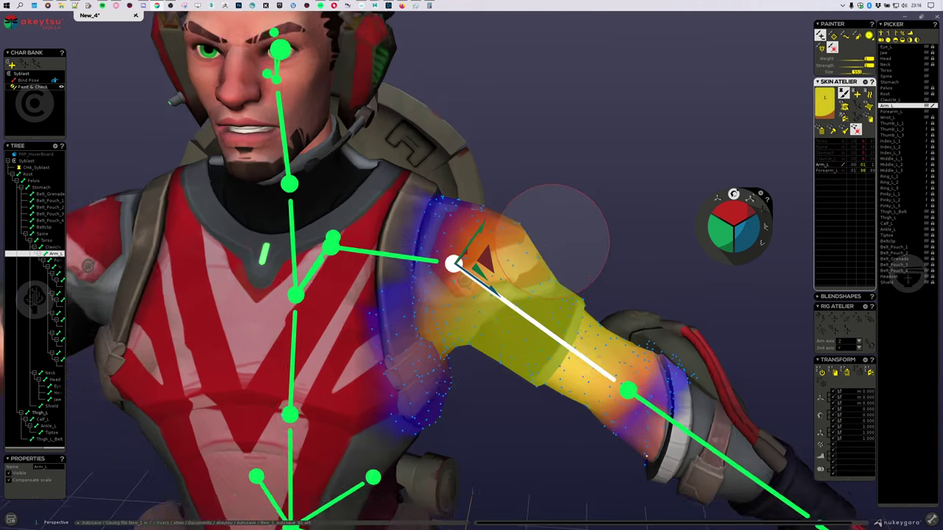
scroll(576, 237, down, 3)
alt+drag(589, 236, 569, 247)
key(ctrl+i)
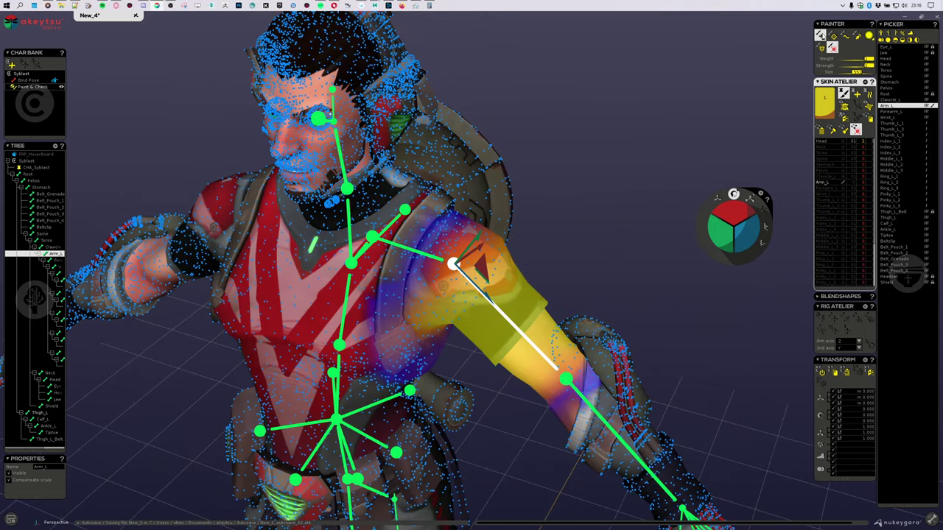
click(870, 109)
Paint full Arm_L weight over the cap of the left shoulder, up towards its inner edge.
alt+drag(615, 195, 426, 154)
scroll(434, 162, up, 5)
alt+drag(404, 185, 442, 179)
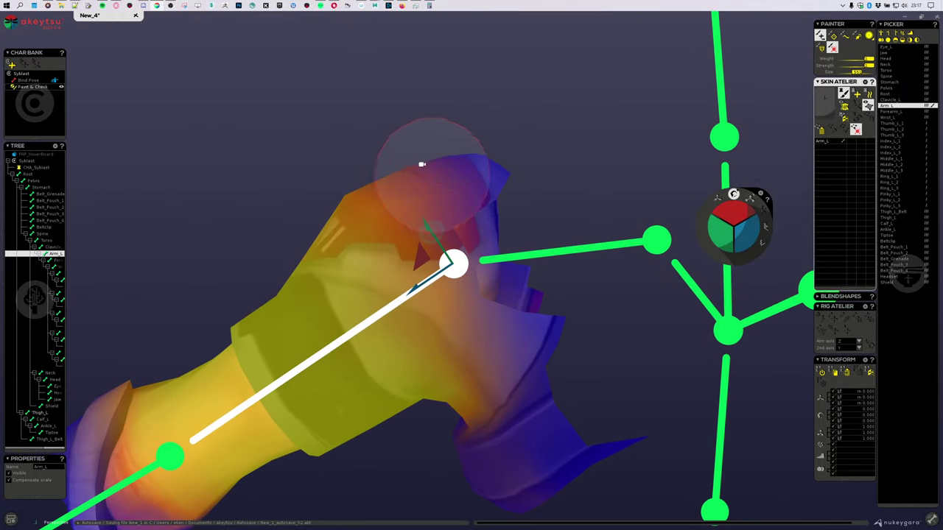
scroll(440, 179, up, 2)
alt+middle_drag(385, 157, 398, 226)
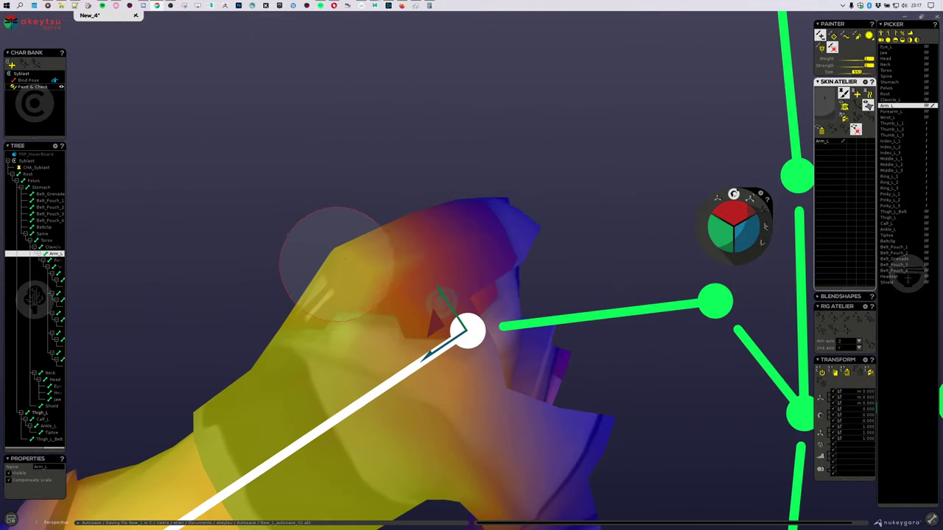
drag(330, 261, 389, 233)
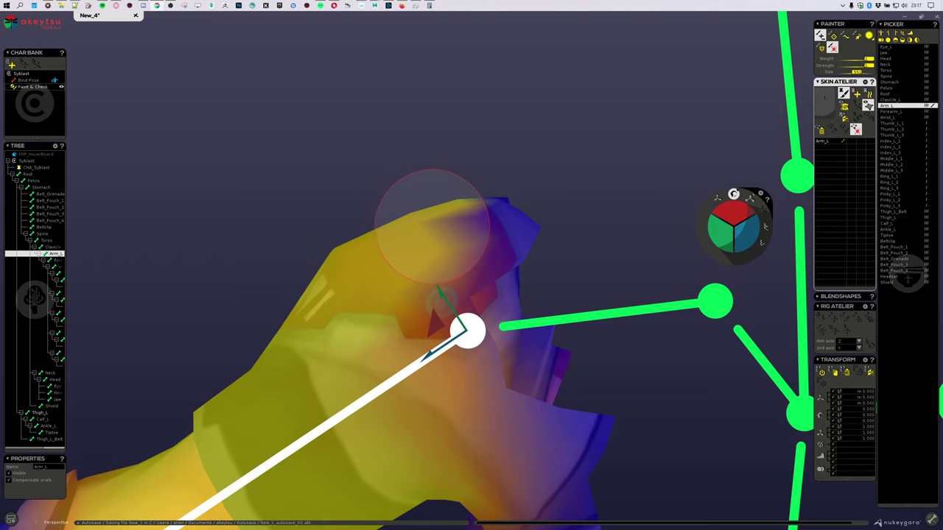
alt+drag(430, 230, 419, 240)
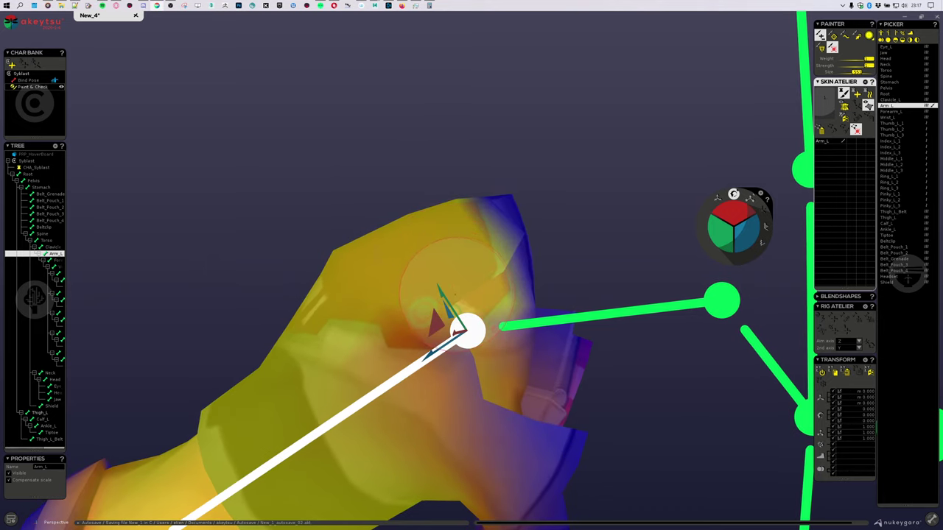
mouse_move(351, 300)
alt+mouse_down()
mouse_move(606, 269)
mouse_move(600, 294)
alt+mouse_up()
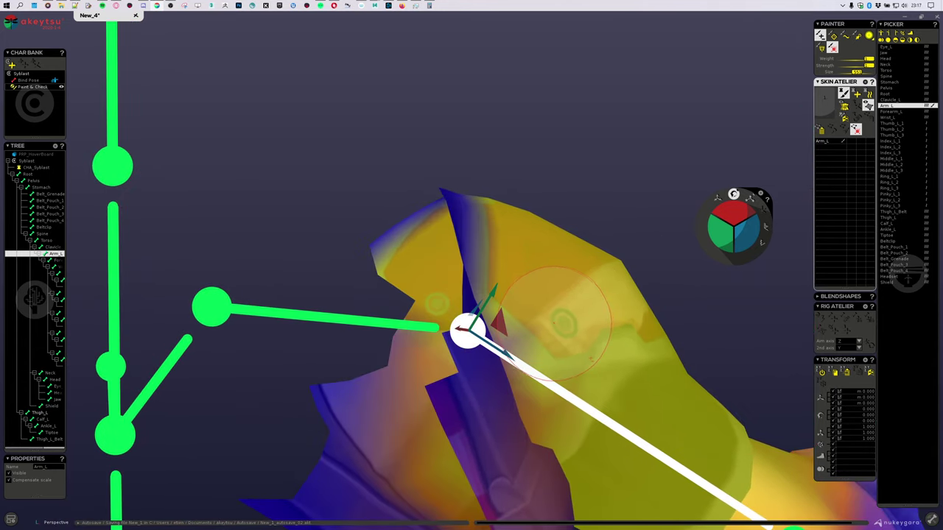
mouse_move(562, 322)
alt+mouse_down()
mouse_move(539, 236)
mouse_move(610, 248)
mouse_move(752, 221)
mouse_move(812, 236)
mouse_move(736, 267)
mouse_move(540, 302)
mouse_move(669, 362)
mouse_move(762, 353)
mouse_move(704, 336)
mouse_move(613, 251)
mouse_move(656, 239)
alt+mouse_up()
Test the shoulder deformation by rotating Arm_L, undo the rotation, and show the hidden mesh again.
drag(723, 215, 742, 231)
scroll(515, 177, down, 5)
mouse_move(503, 177)
alt+mouse_down()
mouse_move(574, 257)
mouse_move(455, 315)
mouse_move(331, 301)
mouse_move(361, 280)
mouse_move(433, 299)
mouse_move(623, 289)
mouse_move(583, 270)
alt+mouse_up()
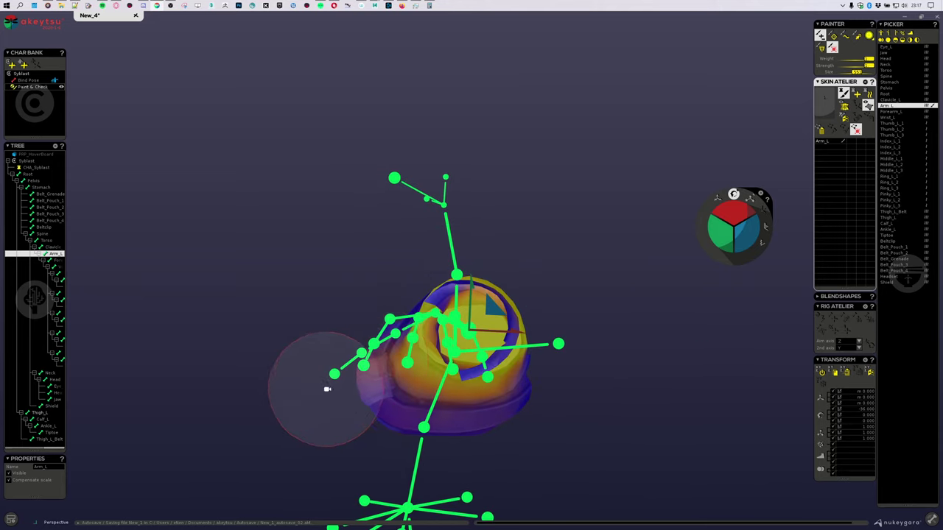
alt+drag(327, 389, 370, 326)
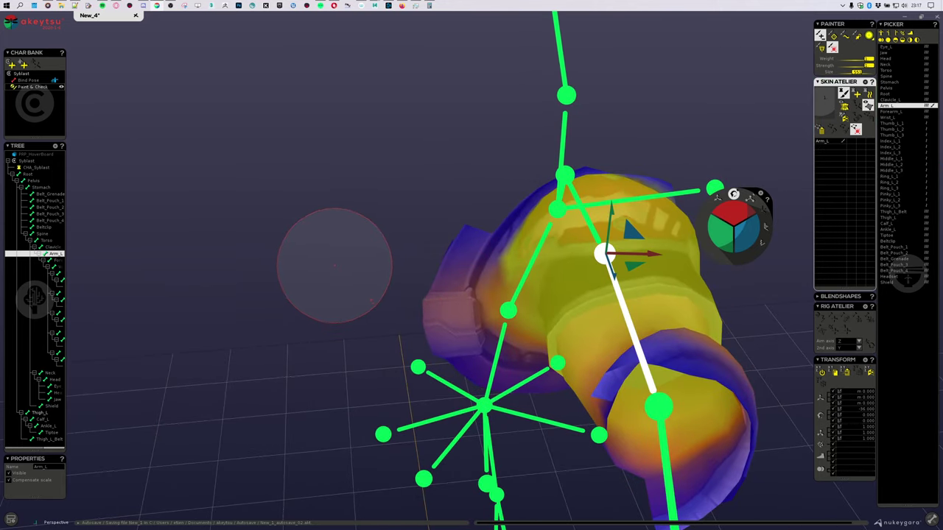
key(ctrl+z)
scroll(416, 296, down, 4)
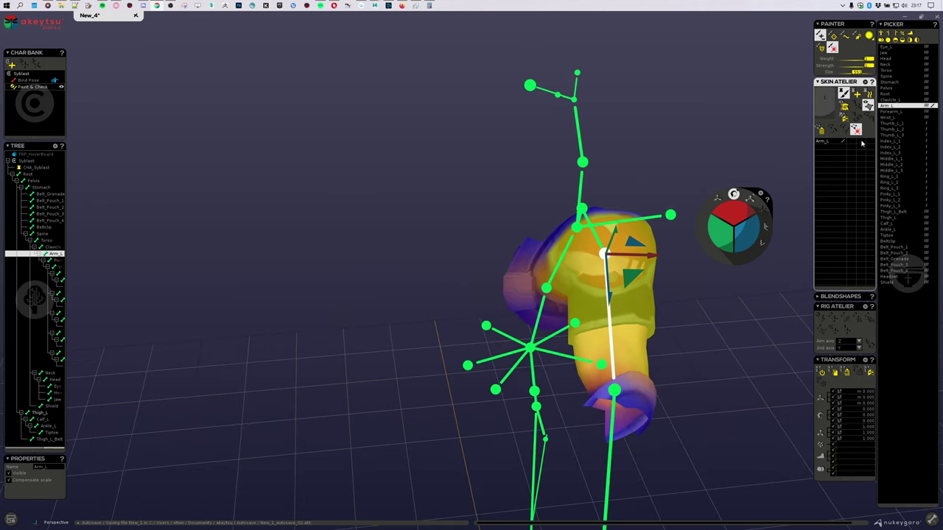
click(869, 105)
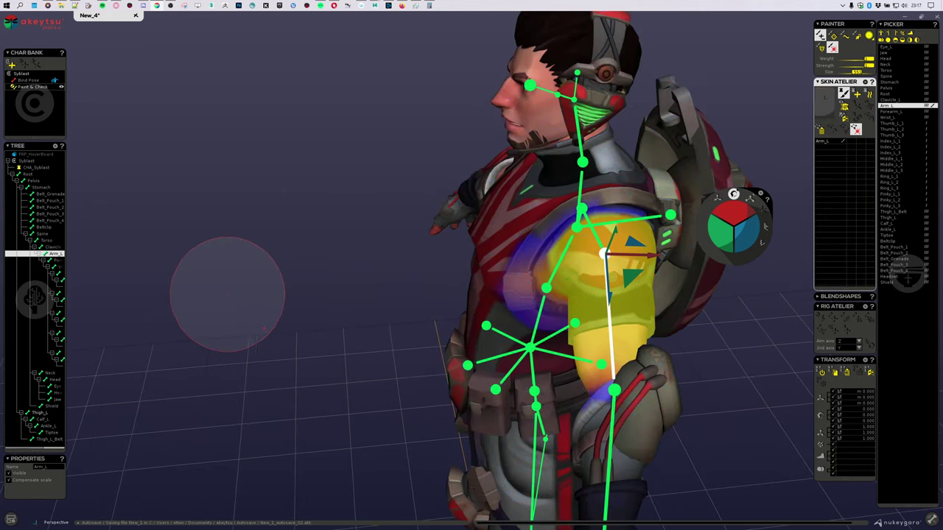
Select the Shield joint behind the character's back, with the shield in side view.
alt+drag(279, 301, 455, 299)
alt+middle_drag(455, 299, 393, 189)
alt+right_drag(393, 189, 481, 290)
alt+drag(655, 132, 592, 127)
alt+middle_drag(592, 127, 518, 272)
alt+right_drag(517, 272, 627, 276)
alt+drag(627, 275, 519, 271)
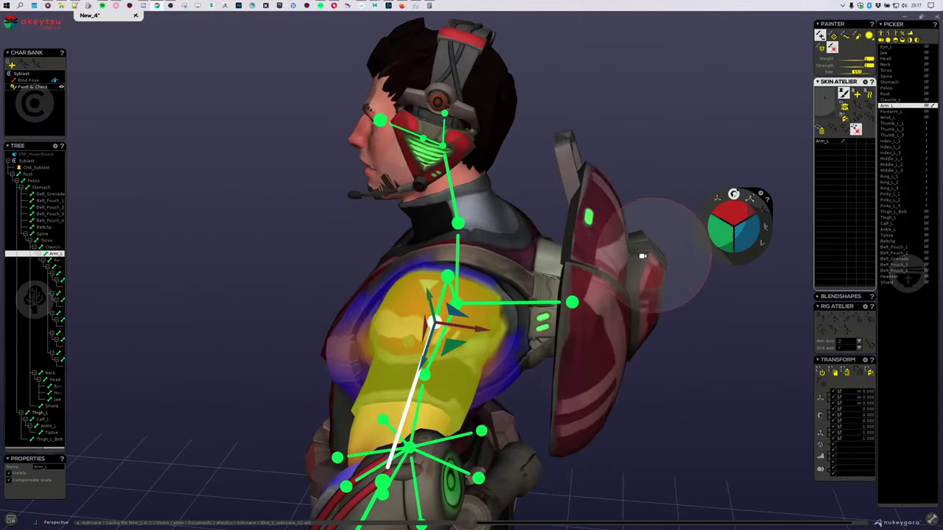
alt+right_drag(652, 257, 679, 258)
alt+middle_drag(678, 258, 582, 278)
click(509, 325)
middle_drag(571, 372, 600, 280)
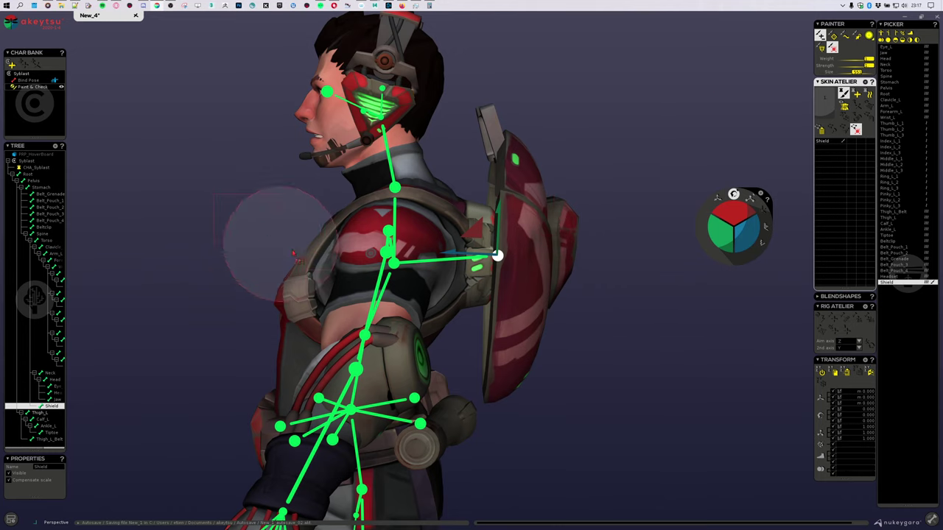
Hide the torso mesh and paint full Shield weight over the entire shield on the back.
drag(284, 221, 390, 269)
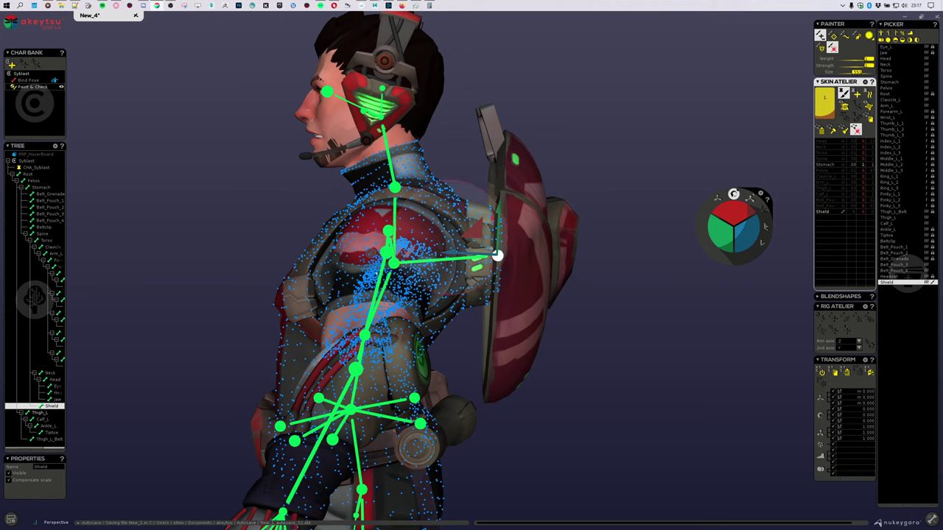
click(867, 107)
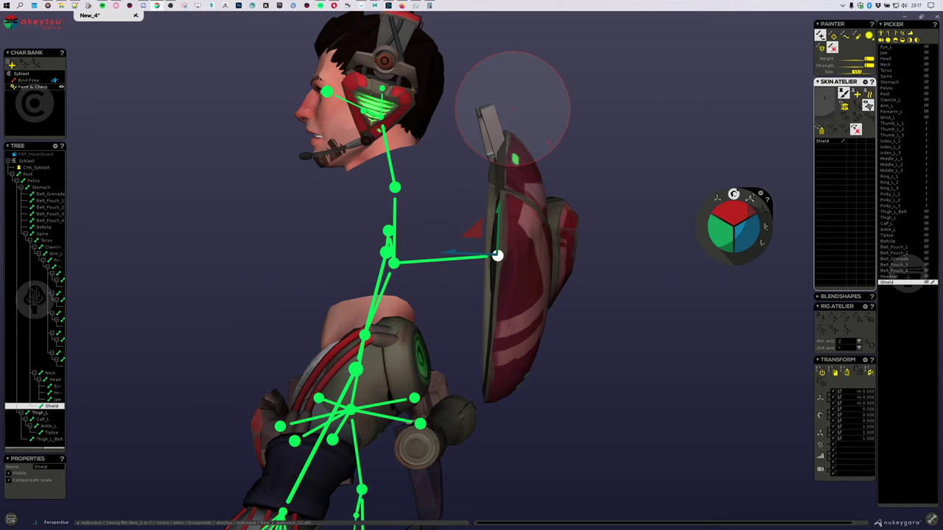
drag(513, 112, 515, 229)
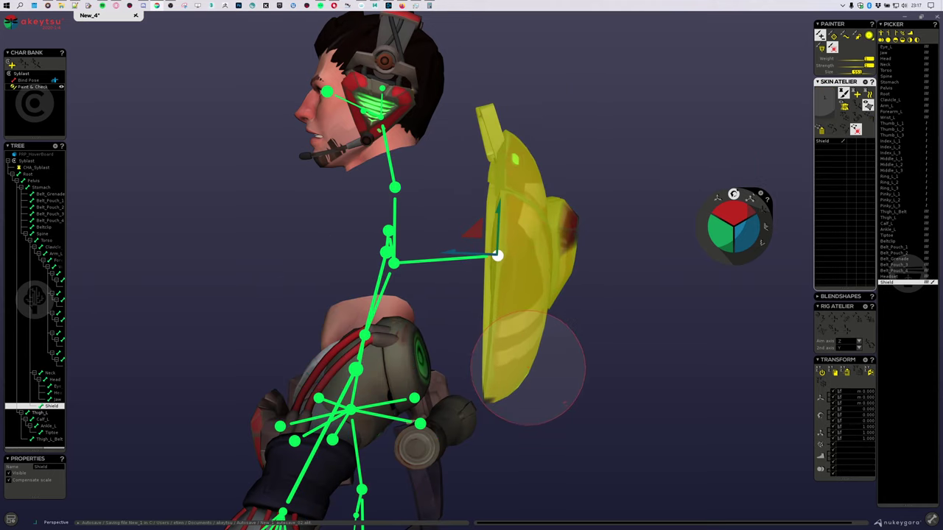
drag(534, 375, 547, 128)
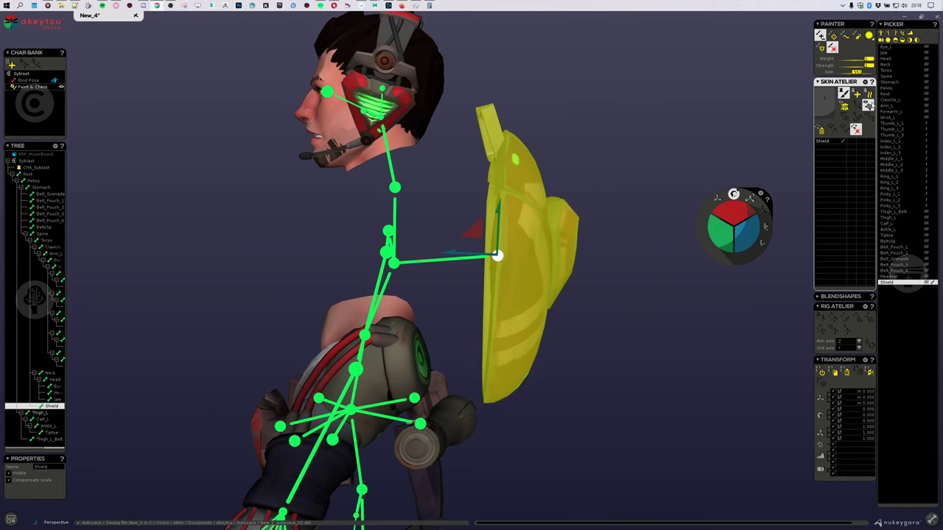
Show the hidden torso mesh again, test the Shield joint by moving it away from the back, and undo the move.
click(868, 105)
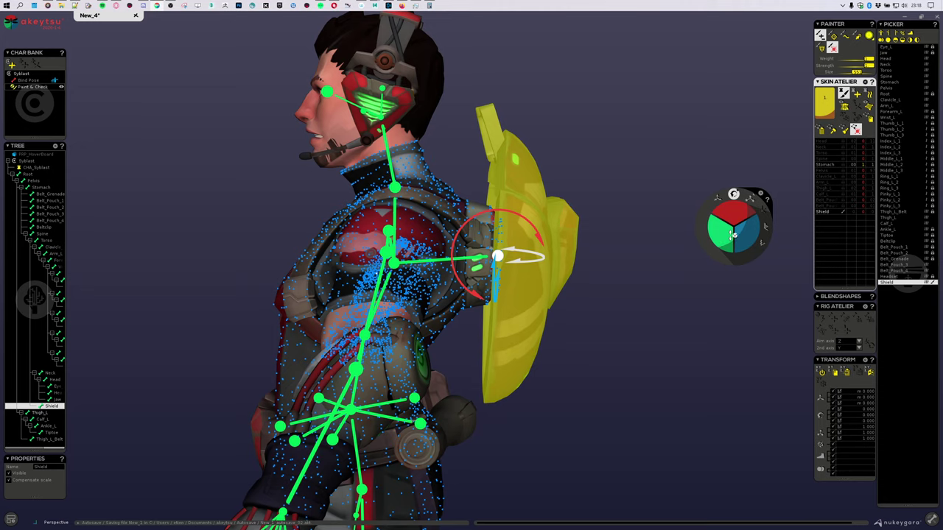
drag(722, 241, 756, 245)
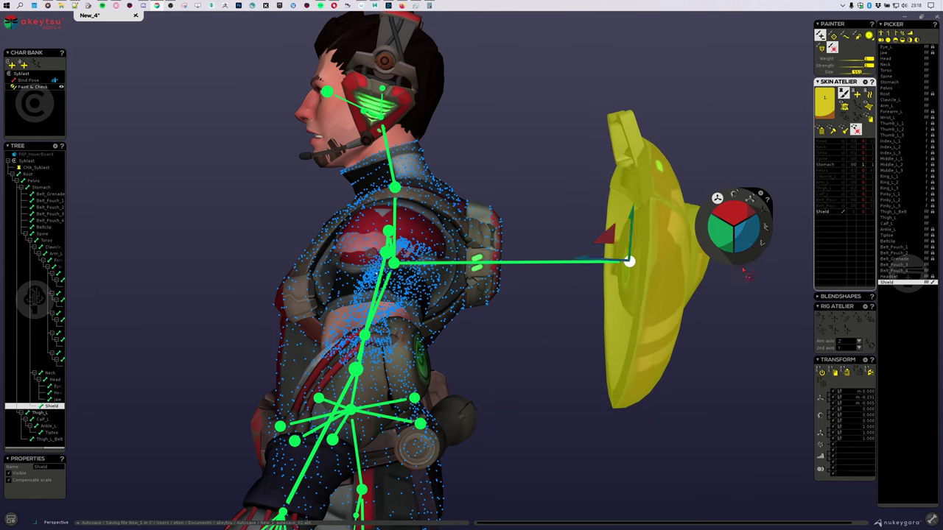
key(ctrl+z)
key(ctrl+z)
Select the Headset joint and move it well above the head, with offsets of -0.134 m and 0.273 m.
alt+middle_drag(546, 261, 648, 125)
scroll(472, 191, down, 4)
alt+drag(354, 228, 508, 239)
scroll(530, 185, up, 4)
mouse_move(552, 96)
alt+middle_down()
mouse_move(460, 262)
mouse_move(478, 399)
alt+middle_up()
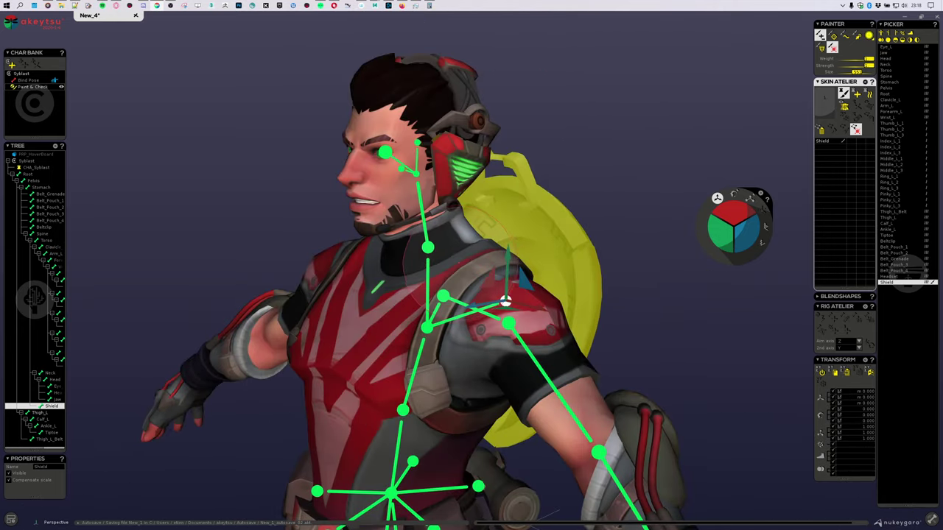
scroll(465, 167, up, 4)
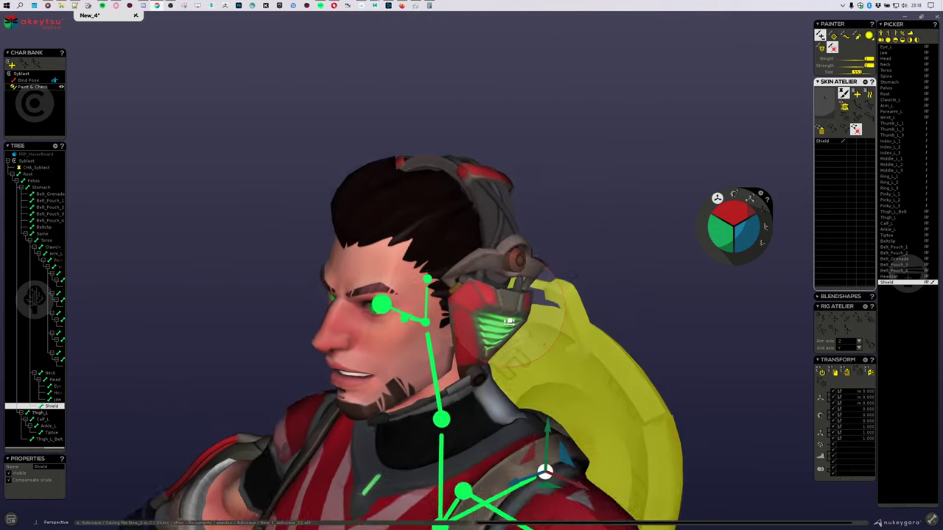
click(468, 143)
middle_drag(468, 143, 564, 291)
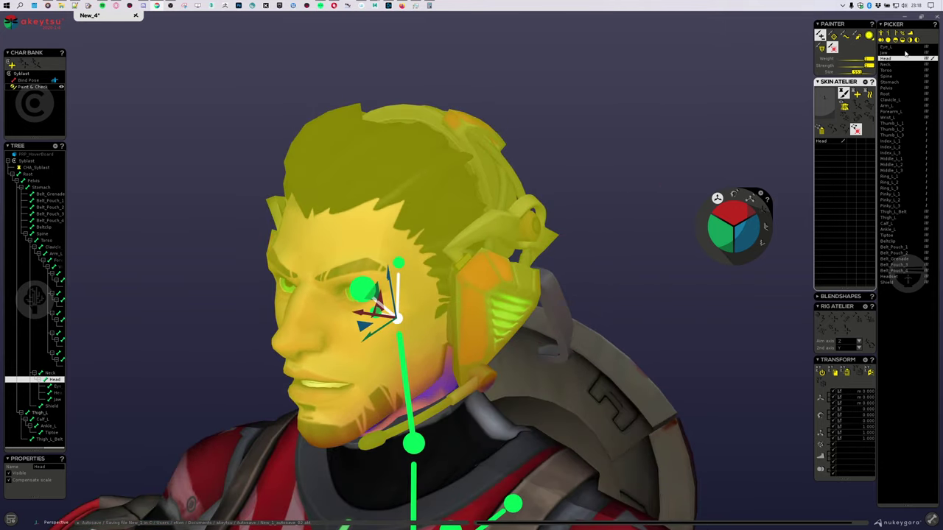
click(902, 275)
middle_drag(547, 150, 571, 188)
middle_drag(547, 220, 715, 234)
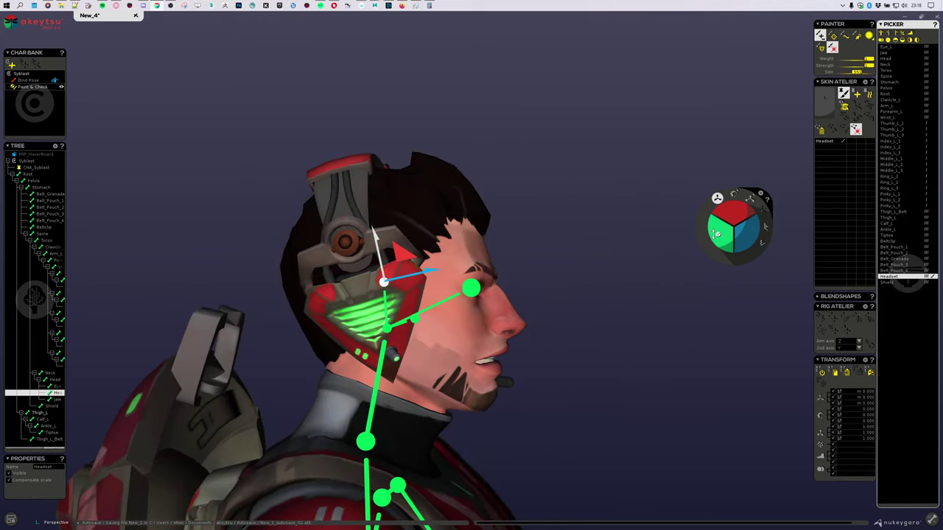
middle_drag(574, 221, 442, 319)
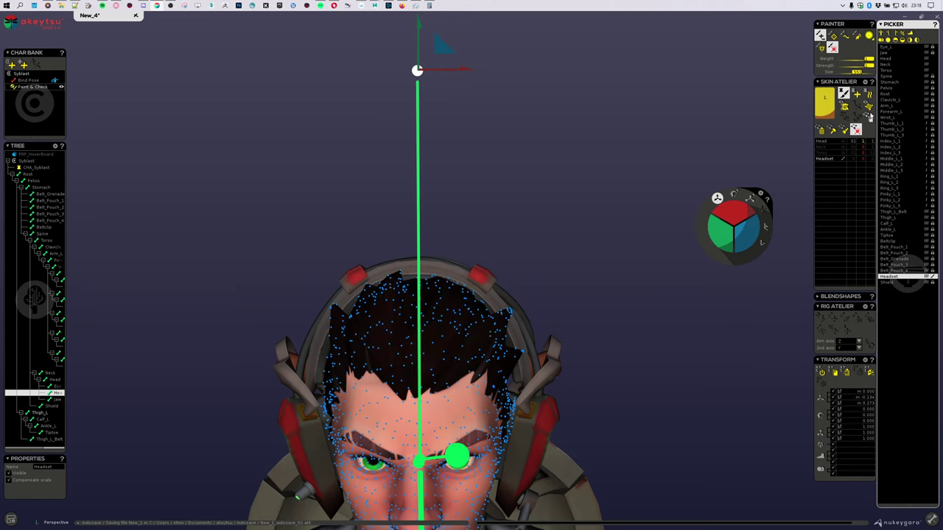
Hide the head and hair mesh, followed by the eyes and torso mesh, to isolate the headset.
click(868, 108)
middle_drag(450, 427, 501, 280)
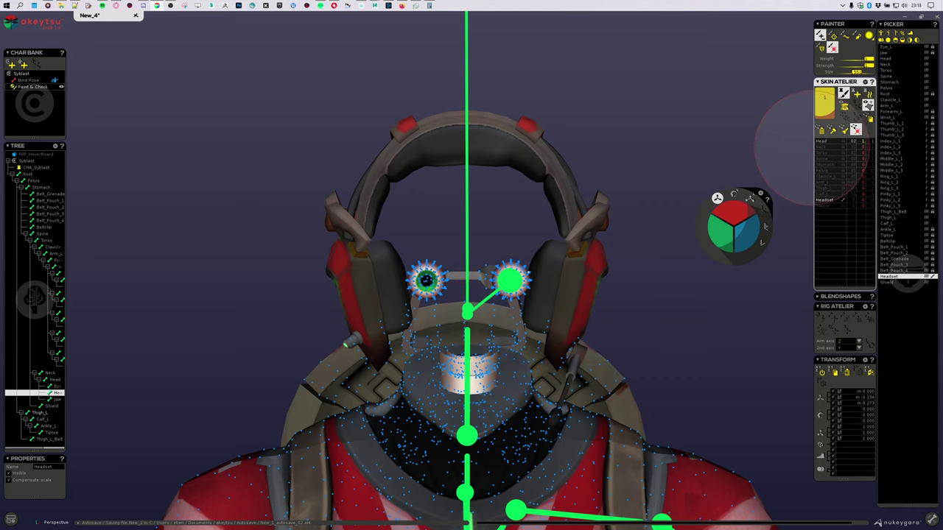
click(868, 106)
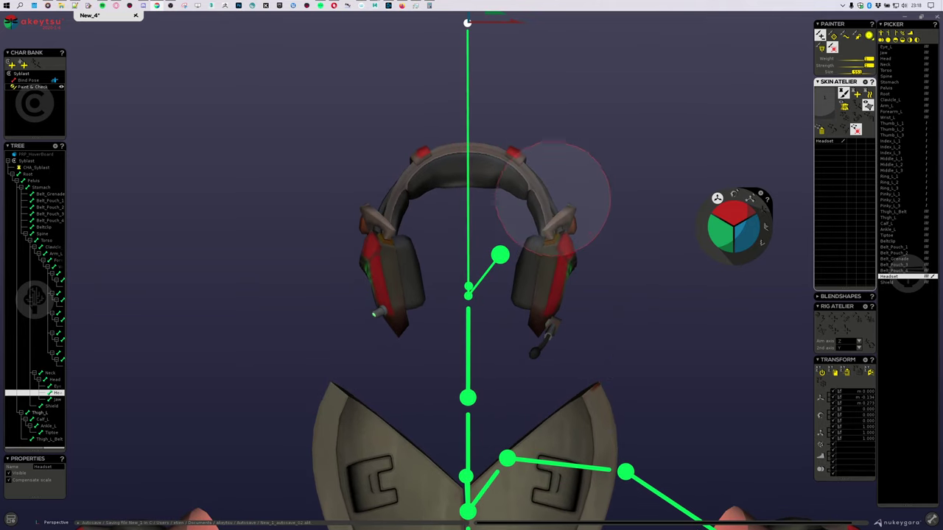
Paint full Headset weight over the entire headset, then restore the hidden meshes and return the headset to its place on the head.
mouse_move(561, 229)
mouse_down()
mouse_move(494, 143)
mouse_move(406, 175)
mouse_move(382, 229)
mouse_move(391, 274)
mouse_move(454, 326)
mouse_move(543, 312)
mouse_move(522, 70)
mouse_up()
scroll(523, 70, down, 3)
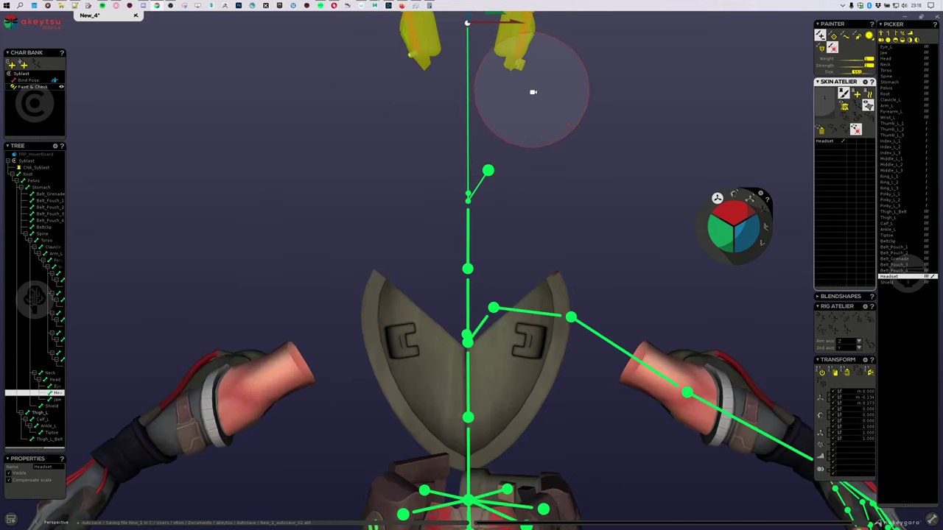
alt+middle_drag(533, 92, 560, 210)
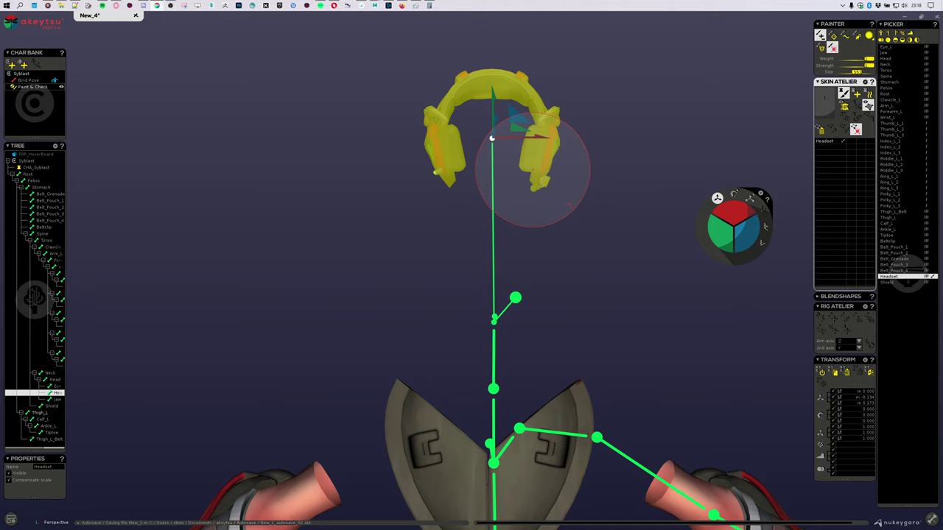
scroll(533, 162, down, 4)
alt+drag(582, 211, 489, 235)
mouse_move(526, 218)
right_down()
mouse_move(553, 263)
mouse_move(551, 249)
mouse_move(626, 196)
mouse_move(439, 230)
mouse_move(525, 148)
mouse_move(517, 275)
mouse_move(610, 221)
right_up()
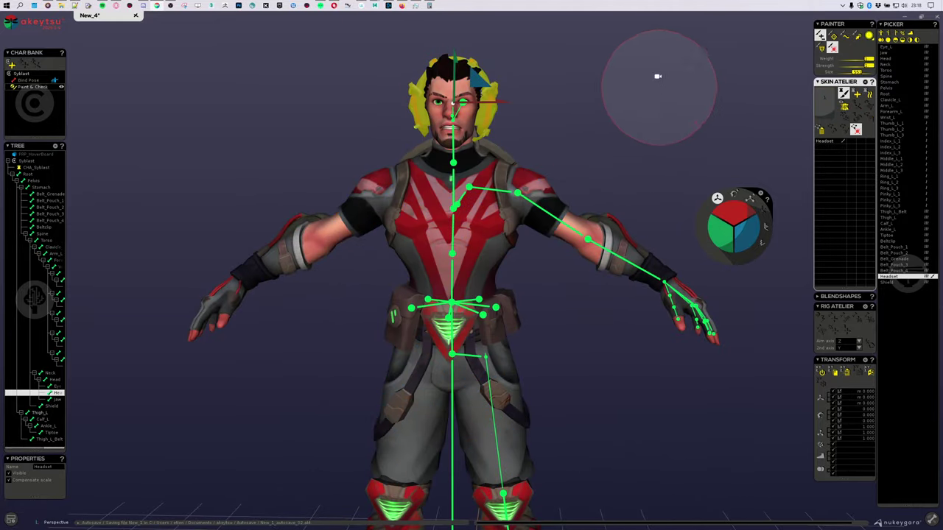
Select the whole head and hair mesh and hide it to expose the eyes, teeth and tongue.
scroll(583, 226, up, 5)
scroll(584, 226, up, 4)
right_drag(584, 229, 684, 248)
middle_drag(612, 291, 412, 238)
scroll(442, 229, up, 4)
right_drag(515, 210, 533, 221)
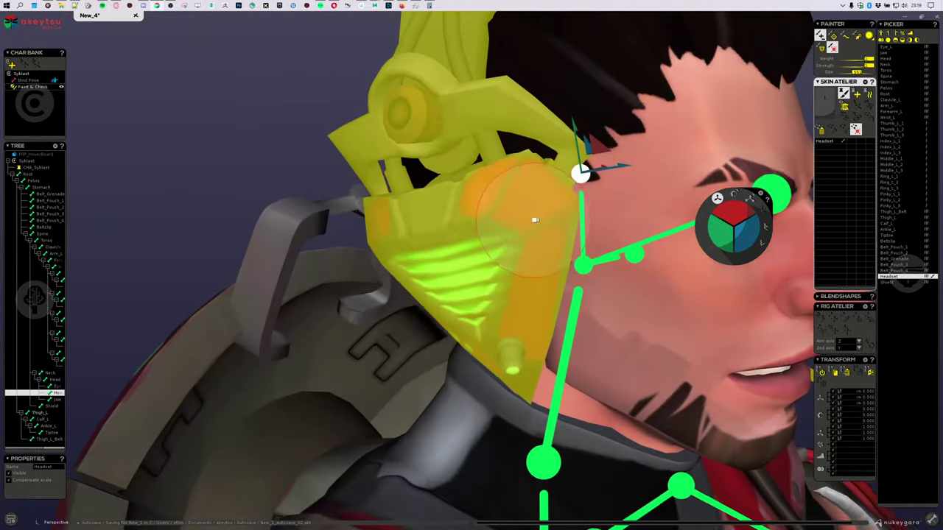
middle_drag(556, 229, 326, 250)
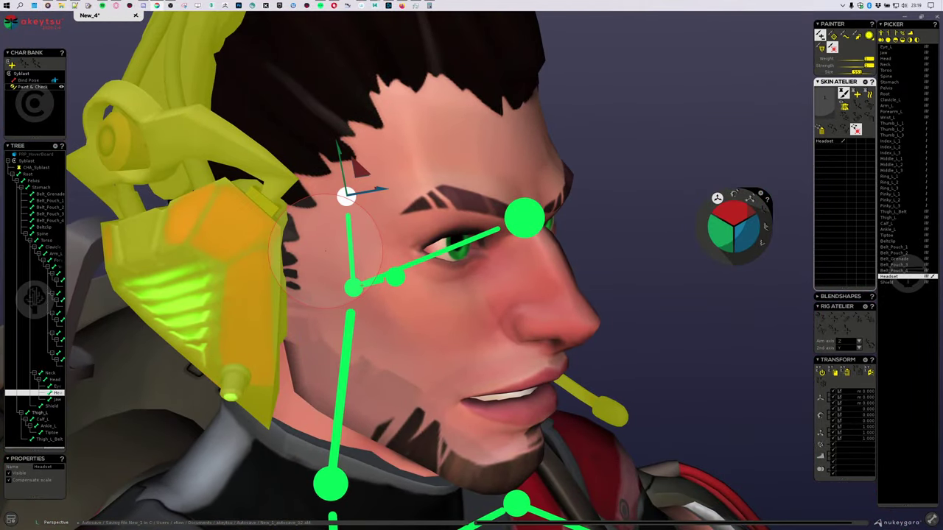
right_drag(406, 198, 589, 73)
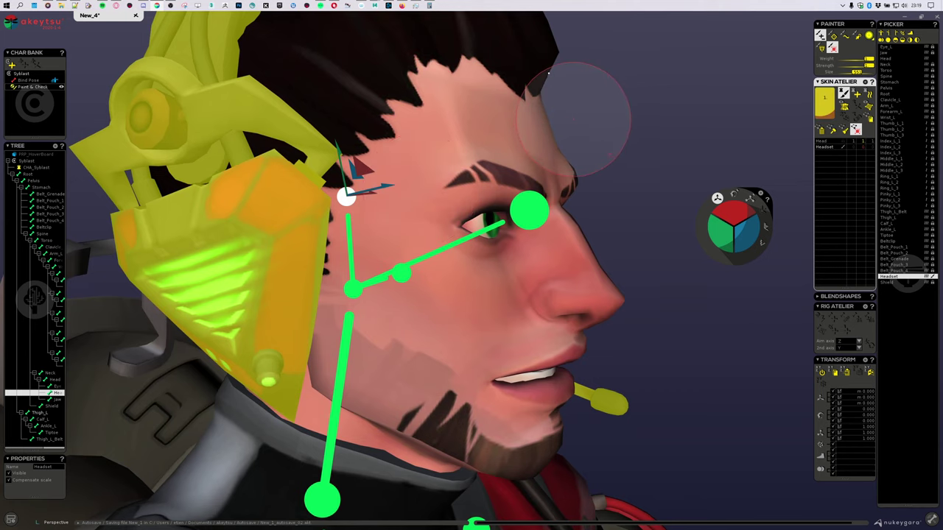
key(Tab)
key(Tab)
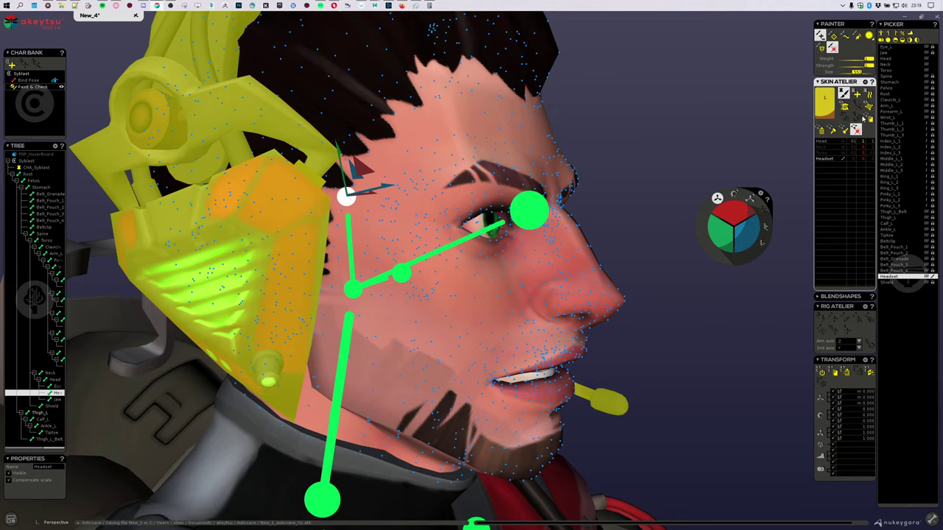
click(868, 106)
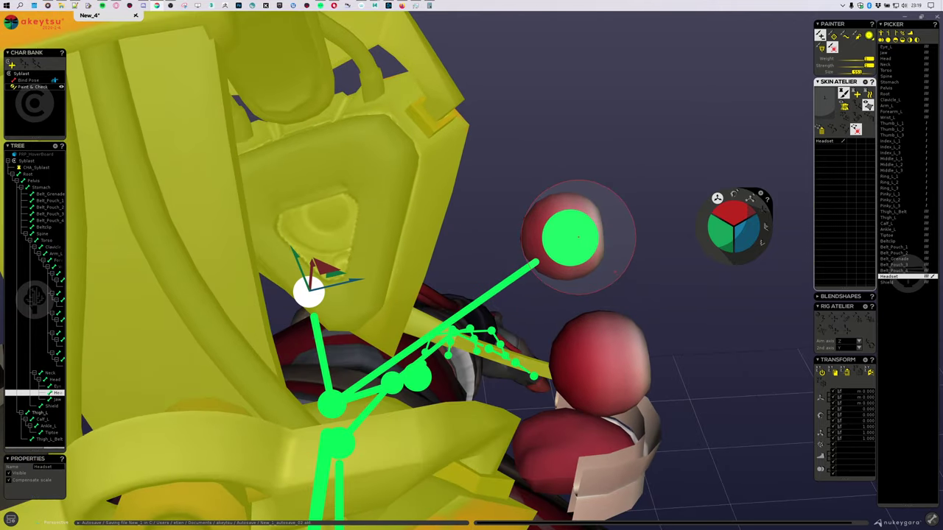
Select the Eye_L joint and the left eyeball's vertices, and assign them a full weight of 1 to that joint.
click(574, 236)
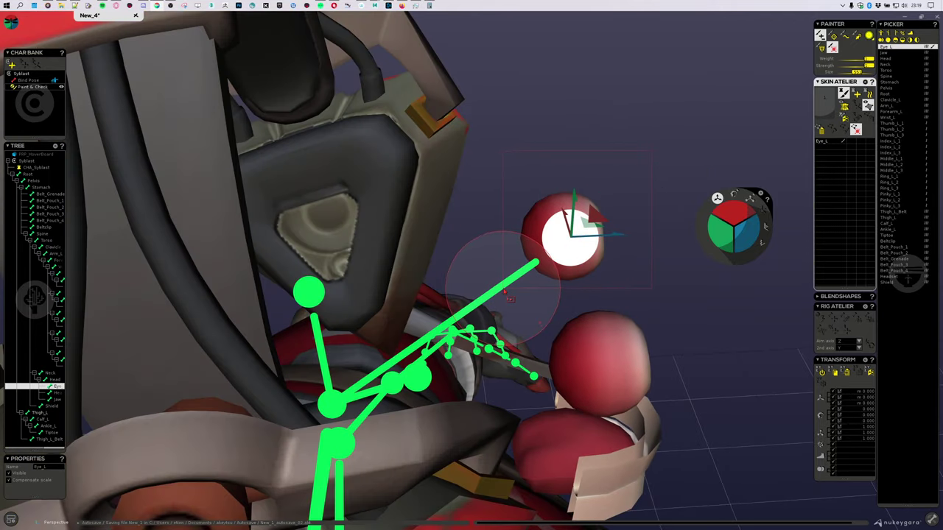
drag(504, 288, 503, 288)
middle_drag(614, 254, 625, 274)
mouse_move(599, 231)
mouse_down()
mouse_move(578, 274)
mouse_move(616, 265)
mouse_move(588, 218)
mouse_move(636, 269)
mouse_up()
alt+middle_drag(636, 269, 426, 313)
scroll(425, 317, up, 5)
mouse_move(548, 211)
alt+mouse_down()
mouse_move(555, 177)
mouse_move(545, 184)
mouse_move(553, 192)
alt+mouse_up()
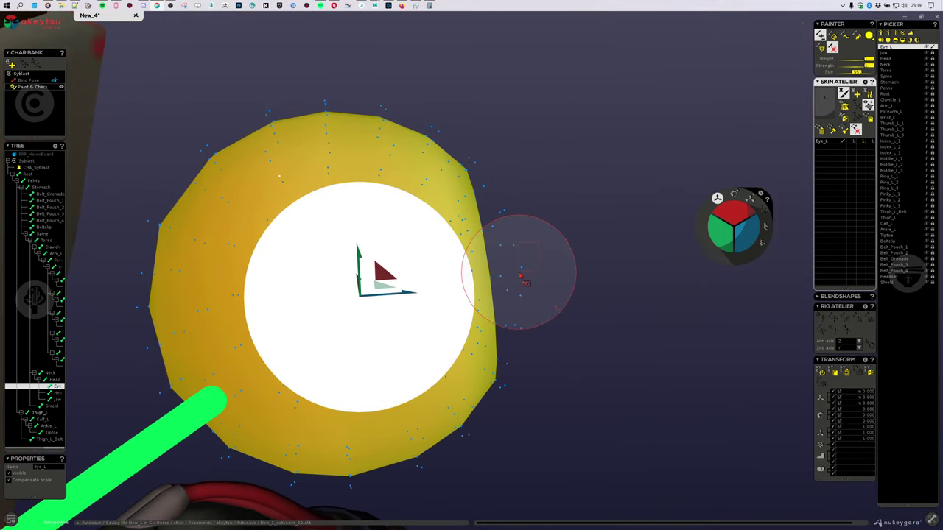
Examine the left eyeball's weighting and the position of the Eye_L joint relative to it from several angles.
scroll(471, 309, down, 8)
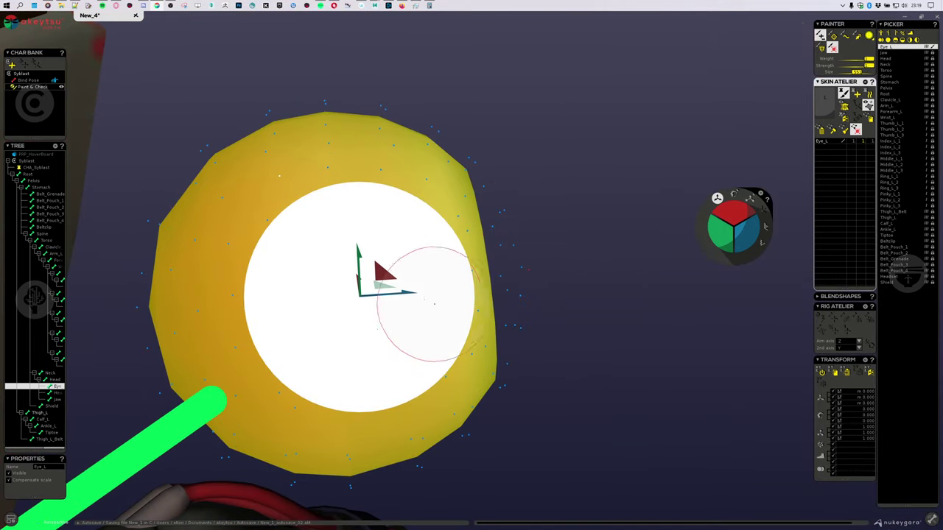
alt+drag(466, 320, 451, 312)
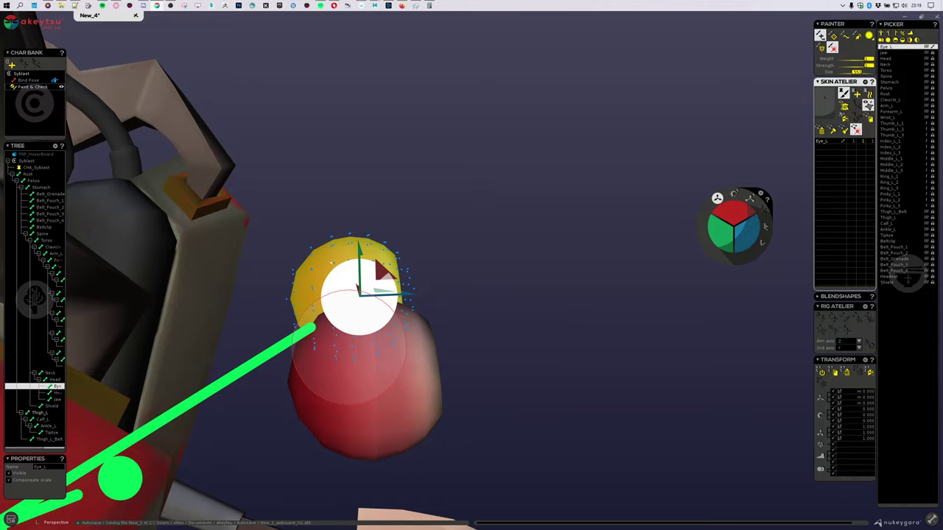
middle_drag(364, 346, 414, 305)
alt+drag(414, 305, 464, 297)
alt+middle_drag(465, 297, 519, 267)
scroll(520, 268, up, 3)
alt+drag(520, 267, 603, 244)
mouse_move(602, 245)
middle_down()
mouse_move(562, 199)
mouse_move(579, 252)
mouse_move(517, 263)
mouse_move(447, 219)
mouse_move(548, 233)
mouse_move(442, 211)
middle_up()
middle_drag(248, 247, 368, 374)
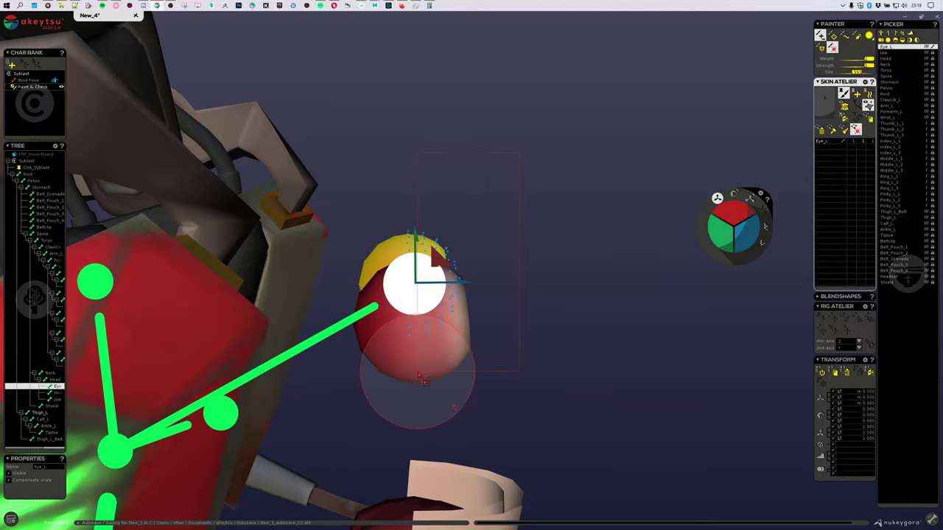
mouse_move(520, 280)
middle_down()
mouse_move(600, 270)
mouse_move(528, 230)
mouse_move(562, 299)
mouse_move(572, 273)
mouse_move(537, 275)
mouse_move(569, 287)
middle_up()
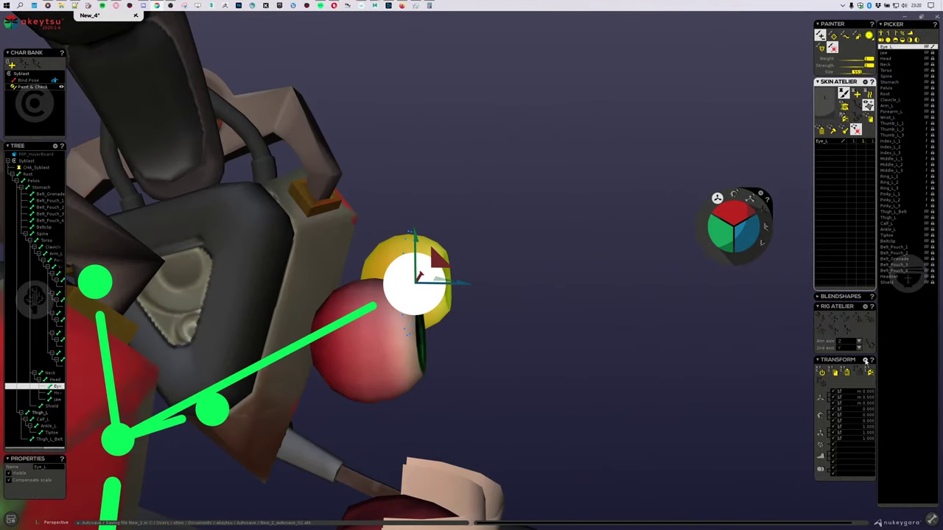
Switch to the Bind Pose and centre the Eye_L joint on the left eyeball's vertices.
click(26, 80)
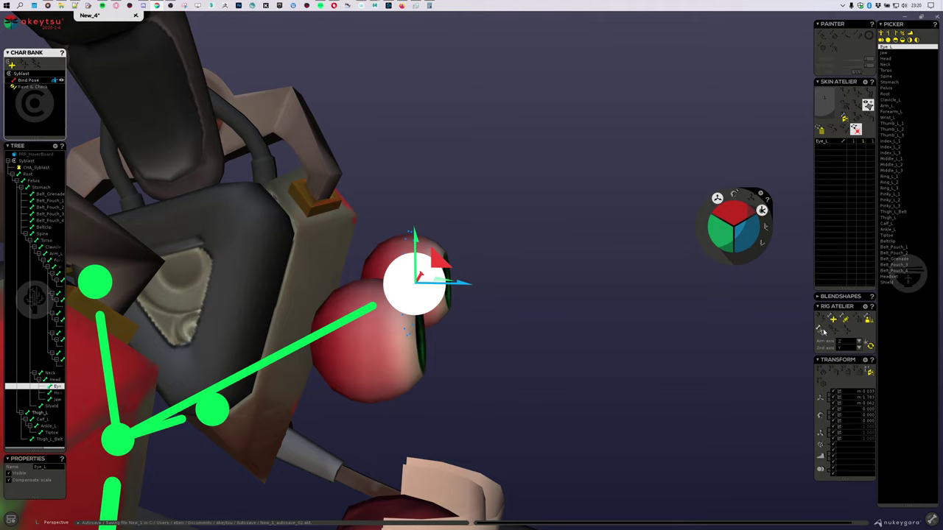
middle_drag(776, 339, 528, 164)
scroll(528, 165, down, 6)
scroll(529, 189, up, 2)
middle_drag(570, 323, 467, 199)
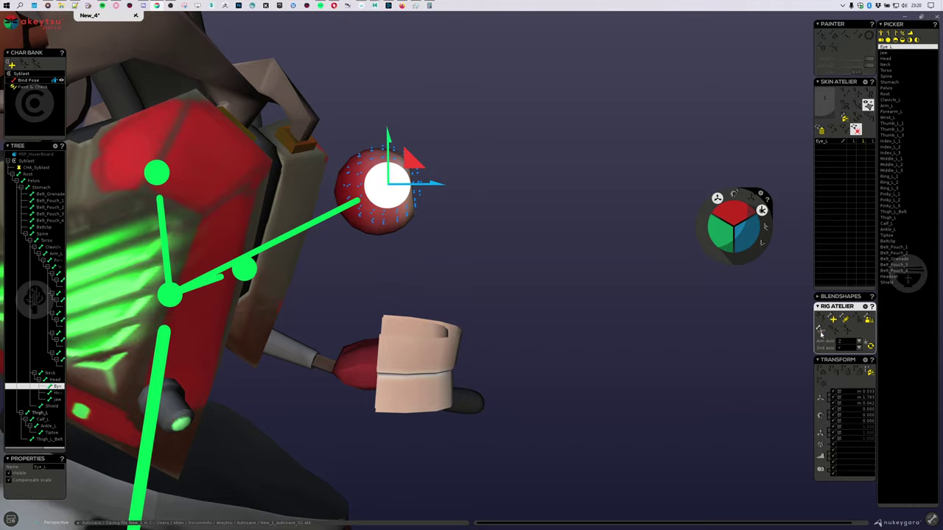
Select the lower teeth and tongue vertices and assign them full weight to the Jaw joint in Paint & Check mode.
middle_drag(500, 163, 505, 268)
scroll(461, 278, up, 4)
scroll(505, 268, up, 4)
middle_drag(385, 360, 564, 403)
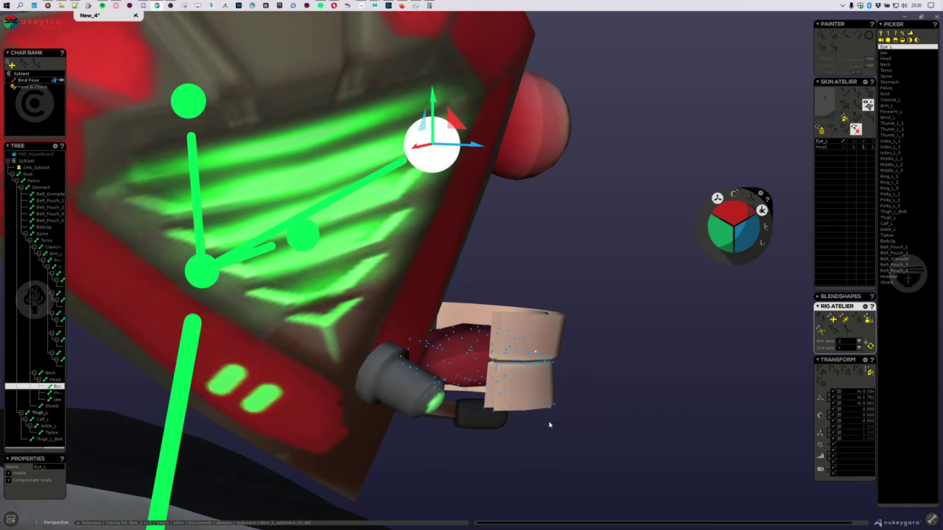
click(885, 53)
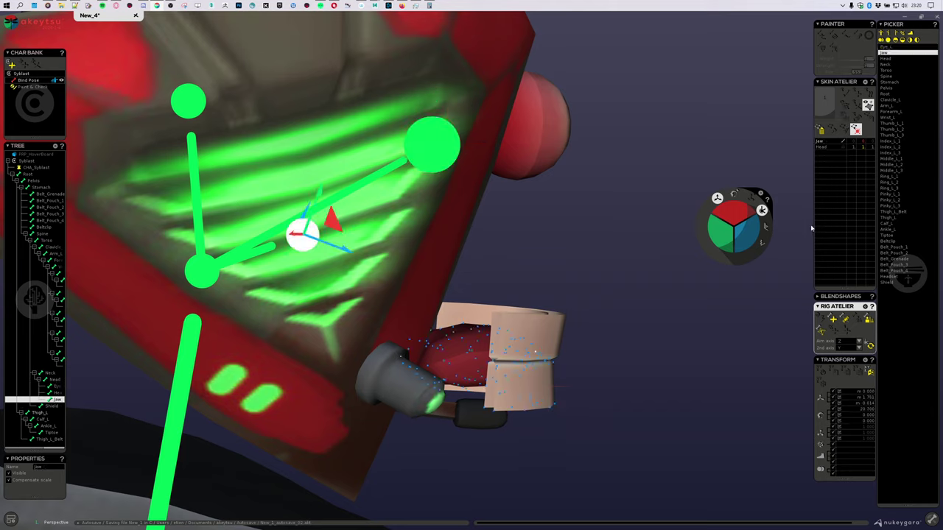
click(26, 88)
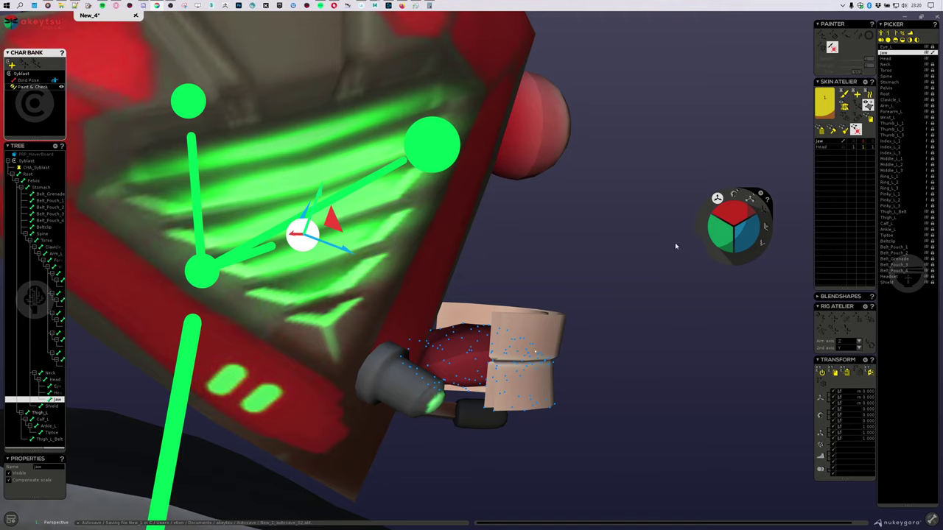
middle_drag(675, 246, 622, 246)
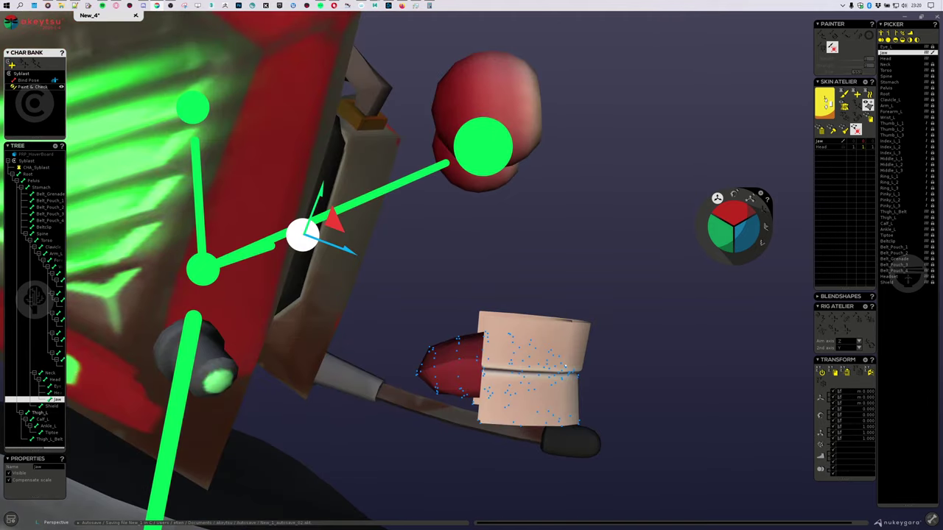
drag(829, 108, 806, 46)
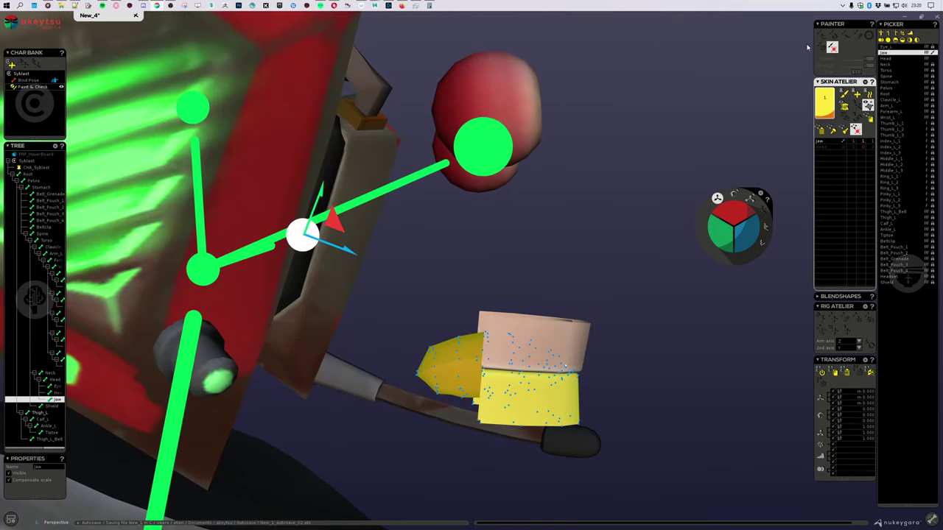
Clear the teeth and tongue vertex selection and select the Headset joint.
scroll(586, 246, down, 5)
mouse_move(585, 246)
middle_down()
mouse_move(491, 318)
mouse_move(578, 247)
middle_up()
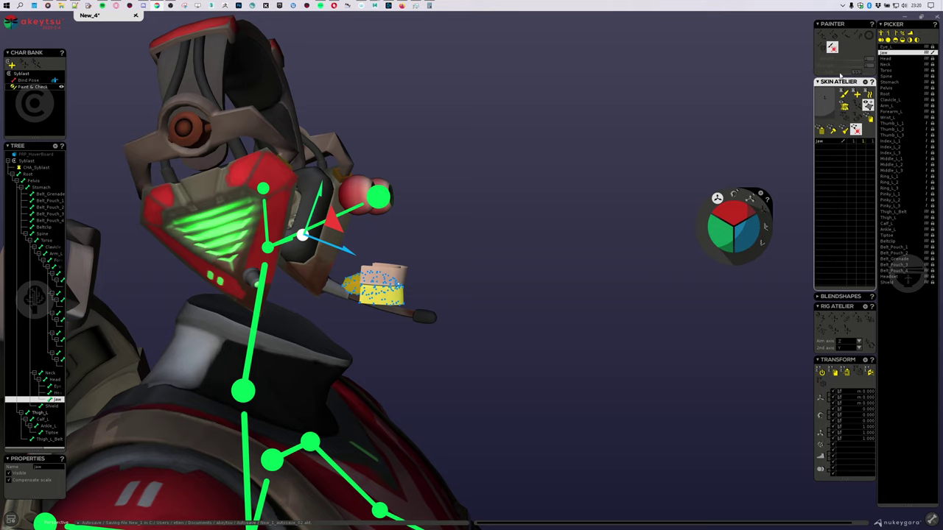
middle_drag(520, 266, 540, 242)
scroll(541, 242, down, 2)
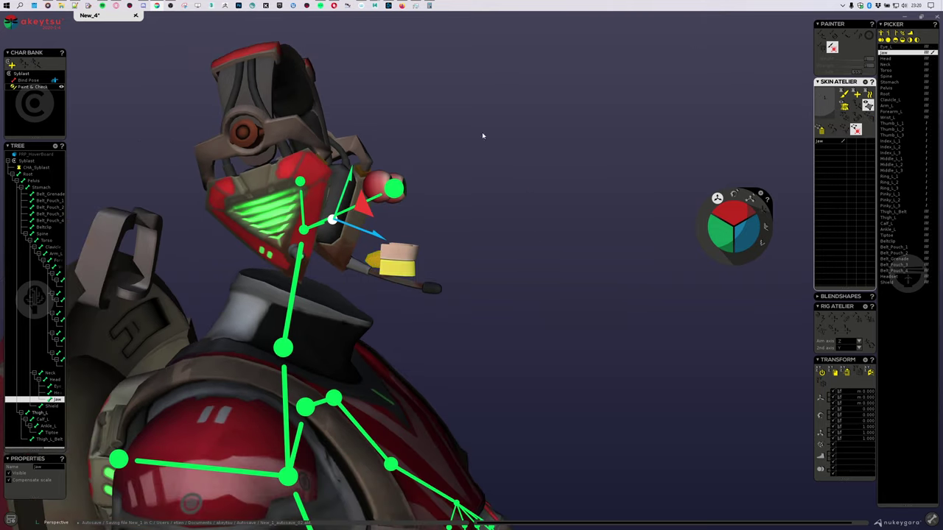
middle_drag(485, 147, 496, 218)
click(409, 115)
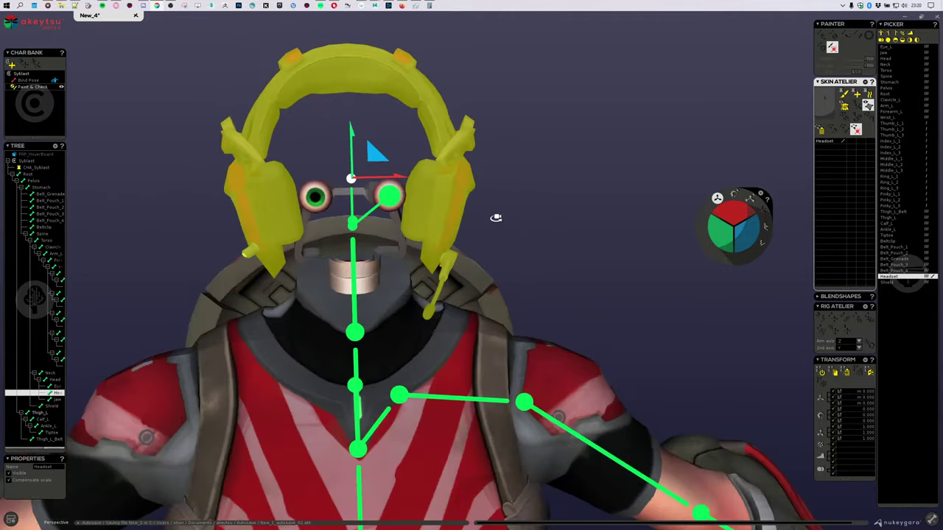
Show the hidden head and hair mesh again.
alt+drag(496, 218, 420, 193)
click(869, 106)
click(562, 99)
alt+middle_drag(542, 190, 583, 114)
scroll(582, 114, down, 2)
alt+drag(541, 140, 598, 174)
alt+middle_drag(581, 173, 597, 268)
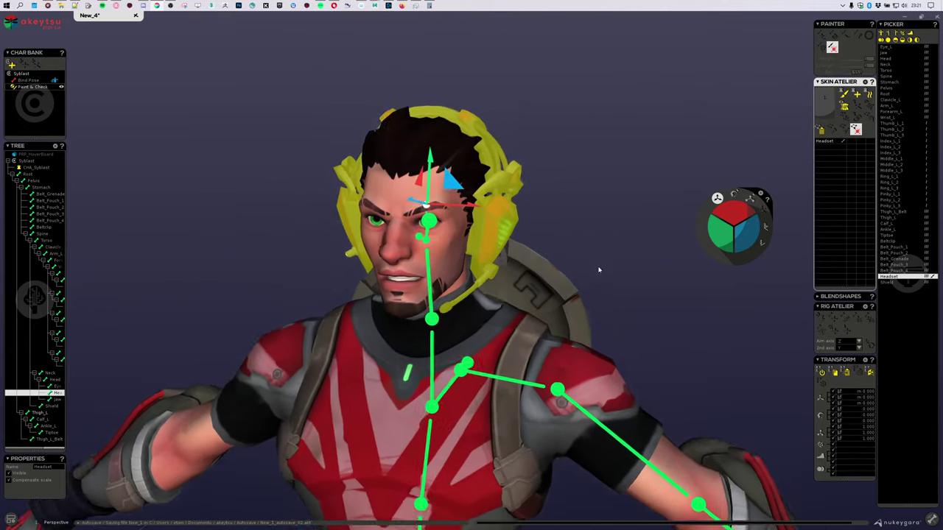
Select the Eye_L joint and hide the skeleton display in the viewport.
scroll(428, 214, up, 4)
click(429, 245)
alt+drag(579, 290, 561, 276)
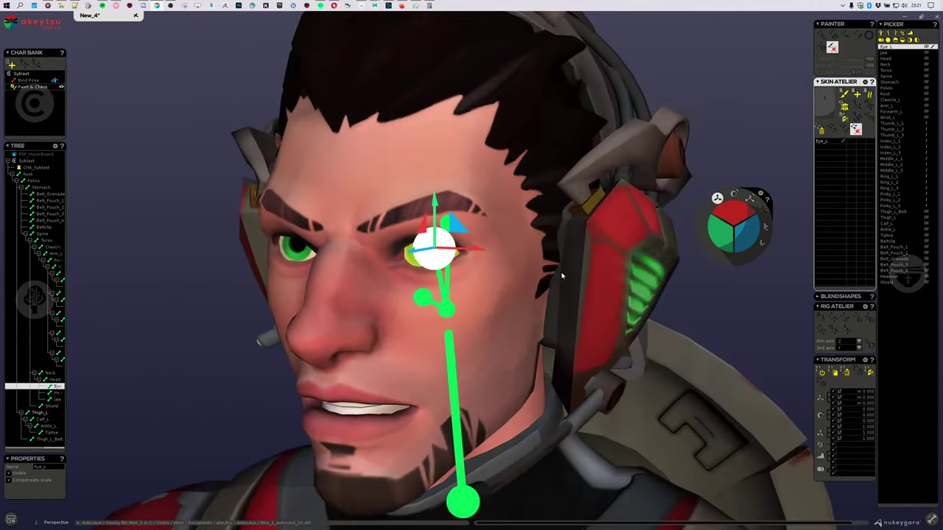
key(h)
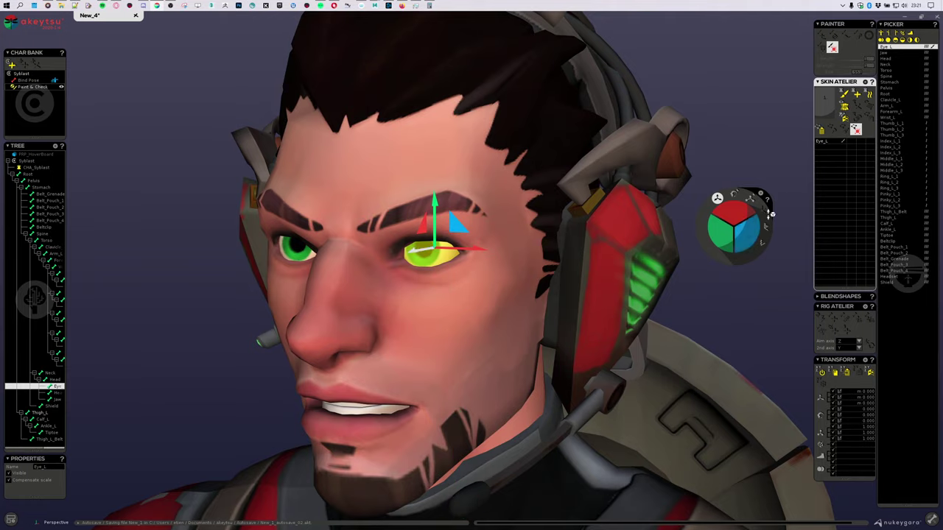
click(734, 197)
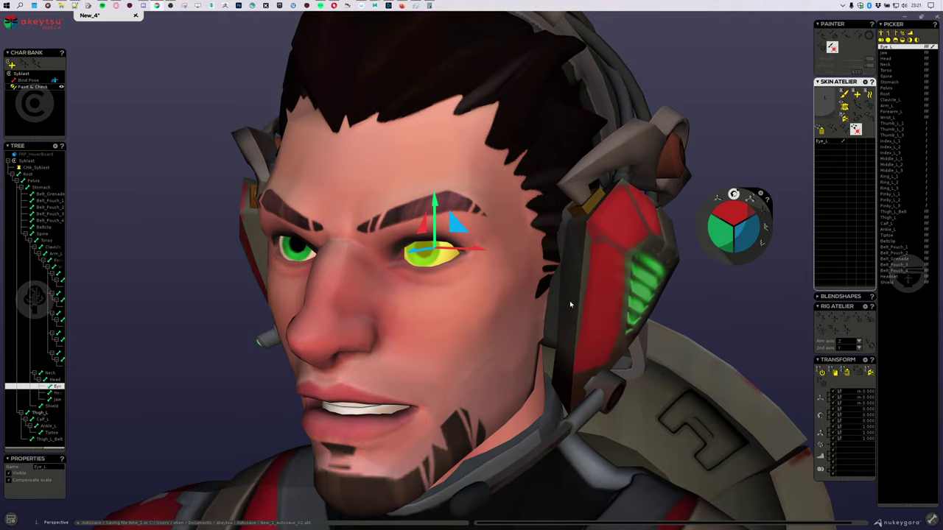
Select the Neck joint and examine its weight distribution around the neck, jaw and collar.
alt+drag(549, 323, 489, 290)
scroll(488, 283, down, 5)
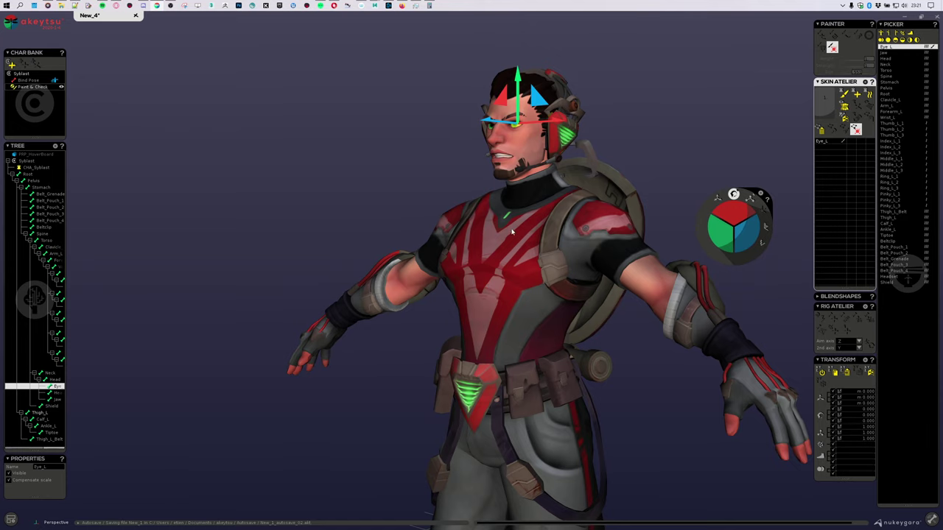
alt+drag(509, 237, 492, 196)
alt+middle_drag(493, 196, 491, 354)
scroll(491, 353, up, 3)
click(557, 322)
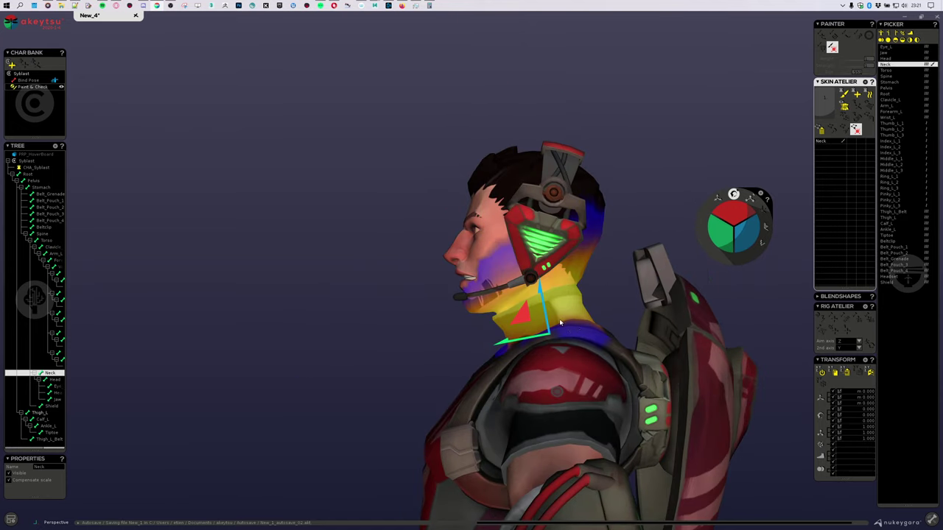
scroll(561, 321, up, 5)
alt+drag(589, 263, 624, 133)
scroll(643, 185, down, 4)
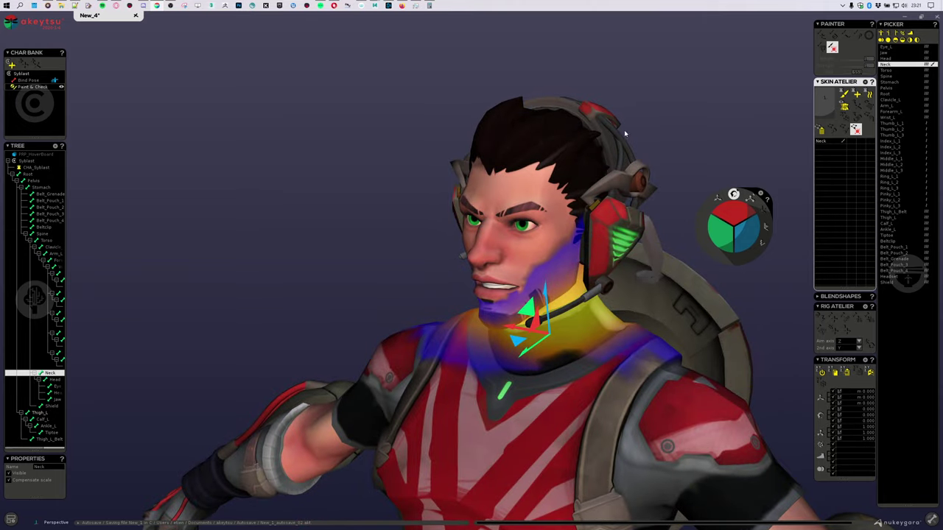
Test the Headset joint by moving the headset well above and away from the head.
click(620, 137)
scroll(674, 86, down, 5)
alt+drag(652, 180, 563, 212)
drag(465, 262, 640, 42)
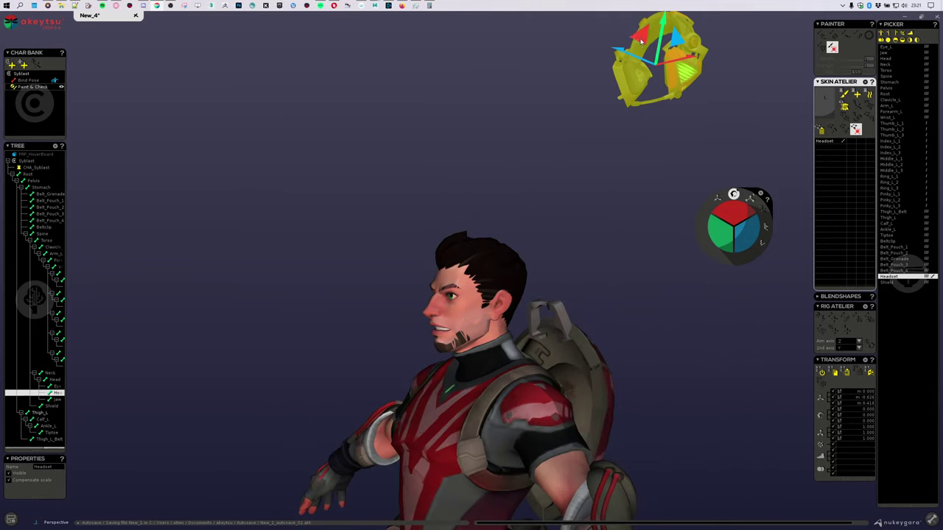
scroll(497, 329, up, 5)
alt+middle_drag(417, 412, 541, 182)
Test the Eye_L joint by moving the left eyeball out of the head to well above it.
click(355, 297)
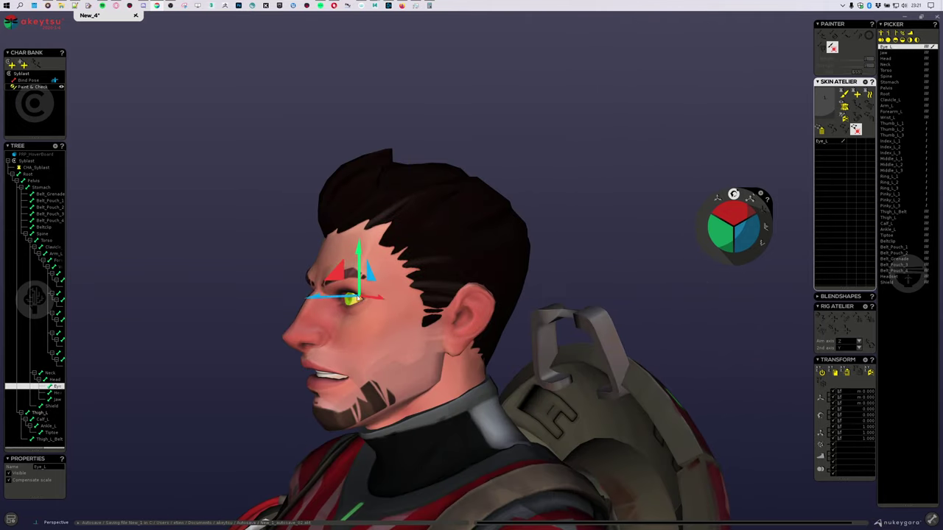
scroll(525, 295, down, 4)
alt+drag(526, 295, 541, 294)
drag(340, 241, 373, 105)
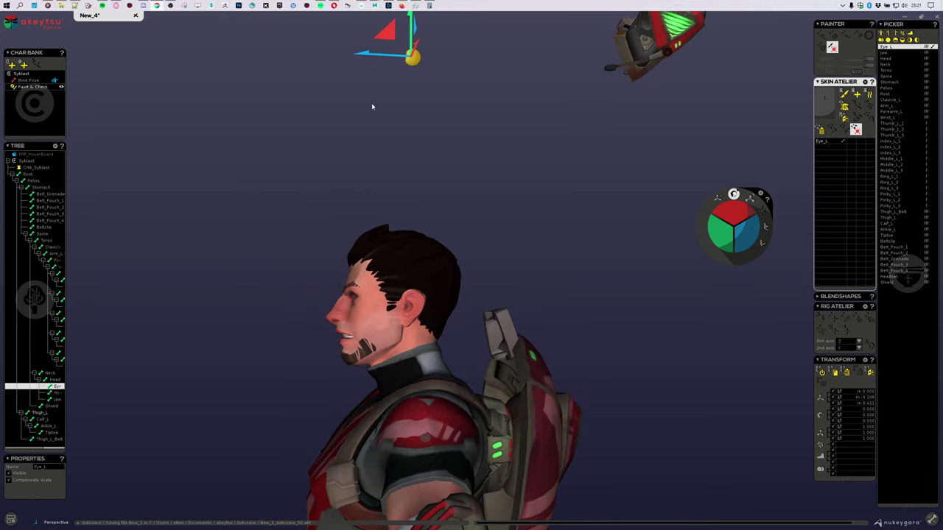
Examine the weight distribution of the Jaw joint and of the Neck joint across the teeth, lower face and collar.
scroll(451, 241, up, 5)
click(455, 239)
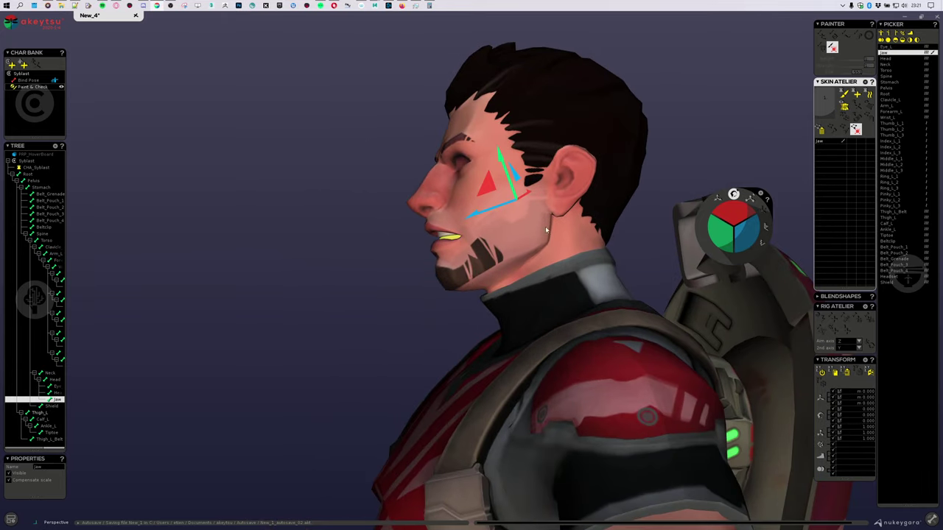
scroll(589, 300, up, 3)
alt+drag(590, 300, 625, 255)
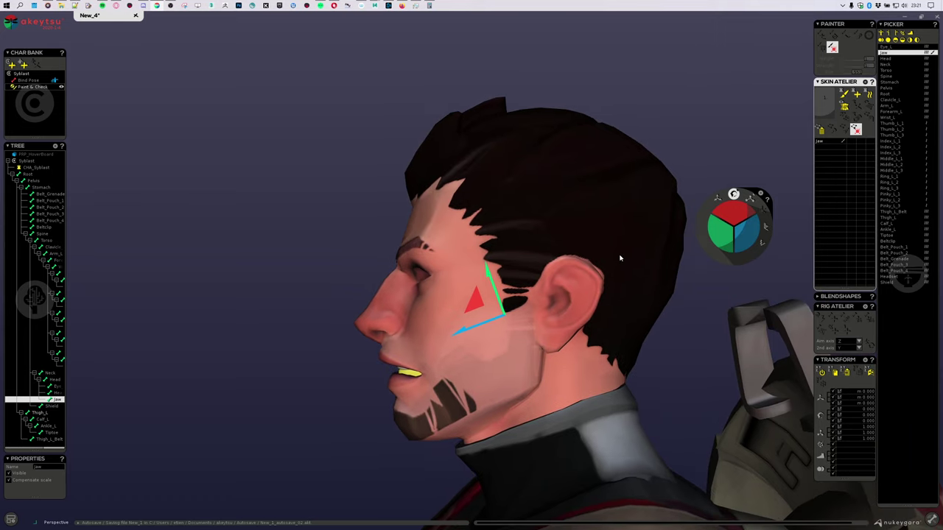
click(579, 391)
alt+middle_drag(632, 407, 604, 356)
scroll(601, 346, up, 3)
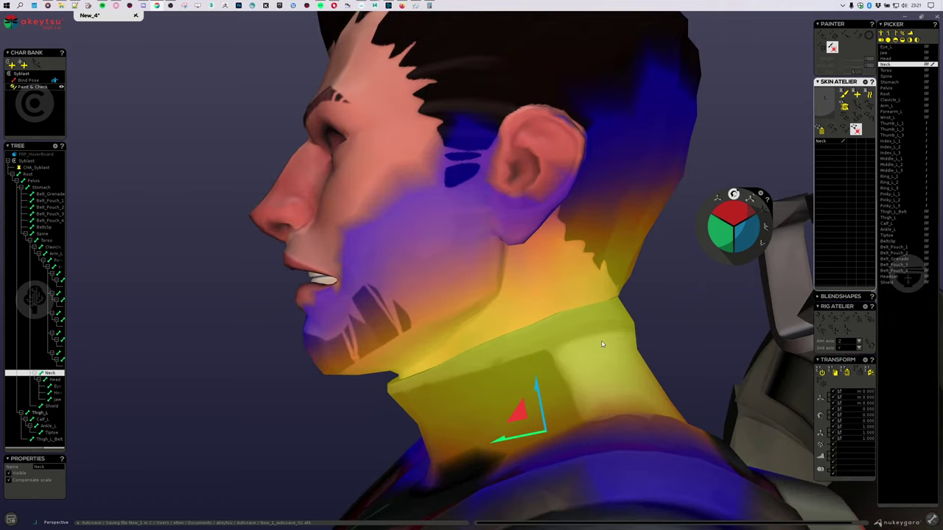
Isolate the head mesh by selecting its vertices, inverting the selection and hiding the rest of the character.
scroll(594, 359, down, 3)
alt+drag(589, 368, 566, 321)
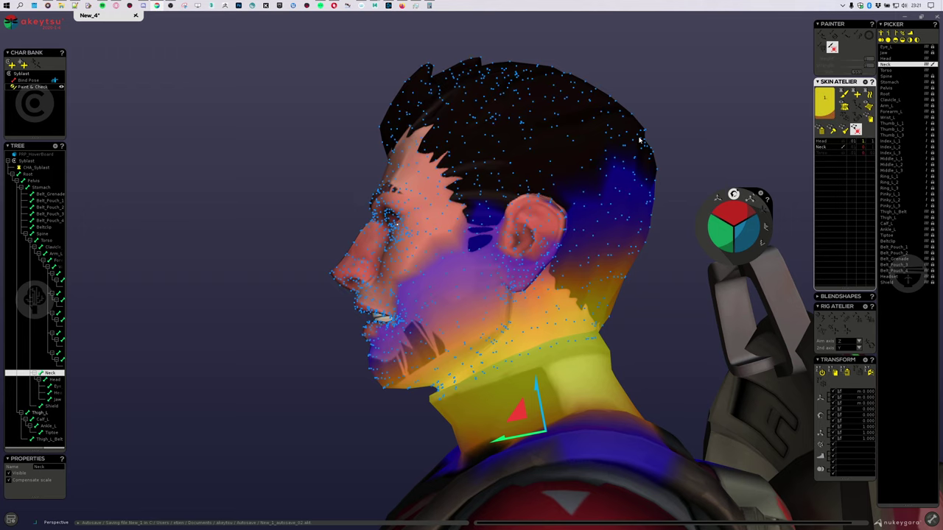
key(ctrl+i)
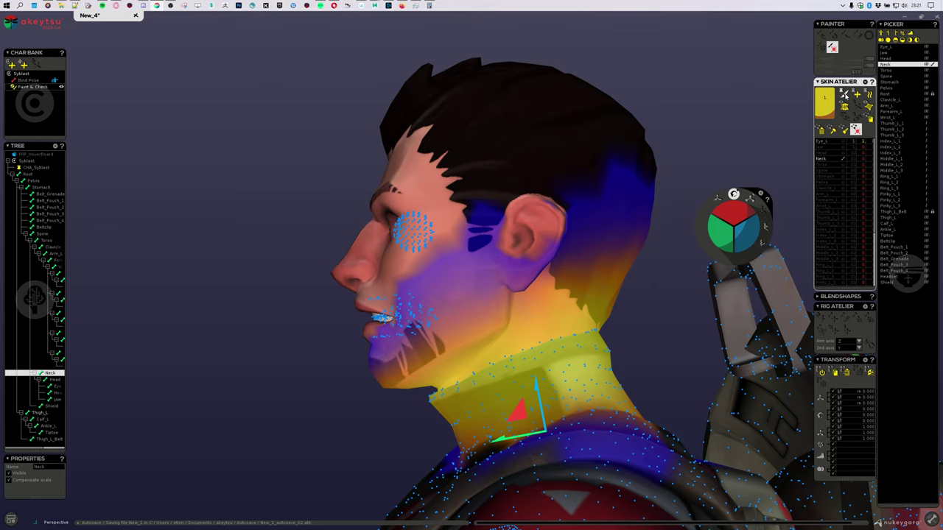
click(868, 107)
alt+drag(598, 255, 600, 259)
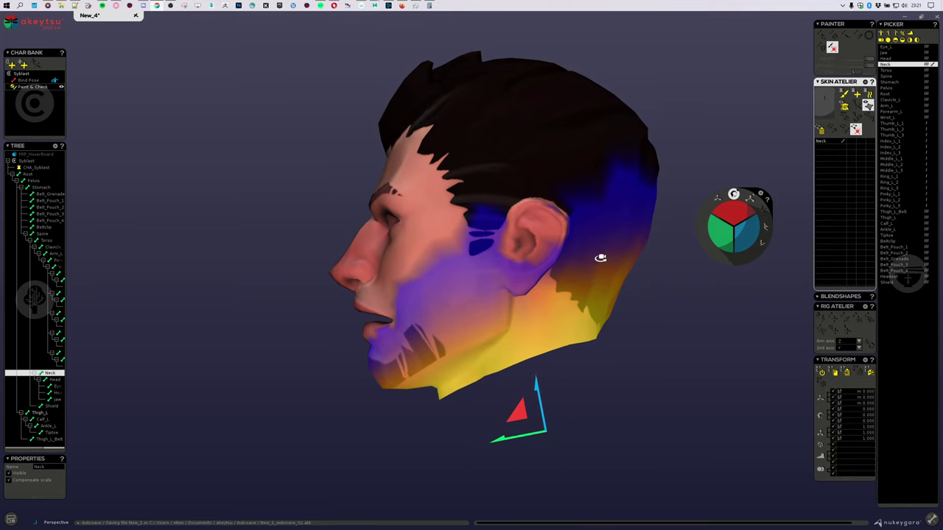
Paint additional Head joint weight over the jaw, chin and back of the skull down to the nape.
alt+right_drag(604, 265, 541, 287)
alt+middle_drag(541, 287, 457, 320)
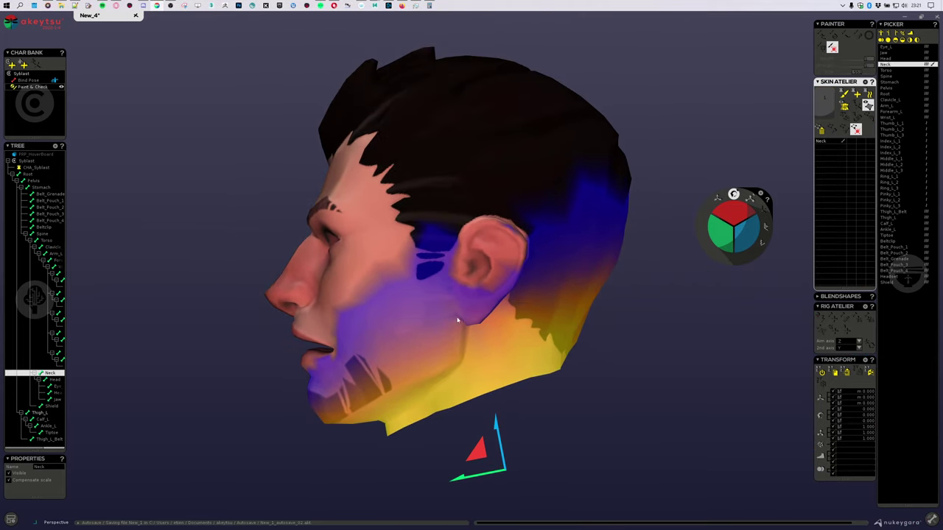
click(431, 289)
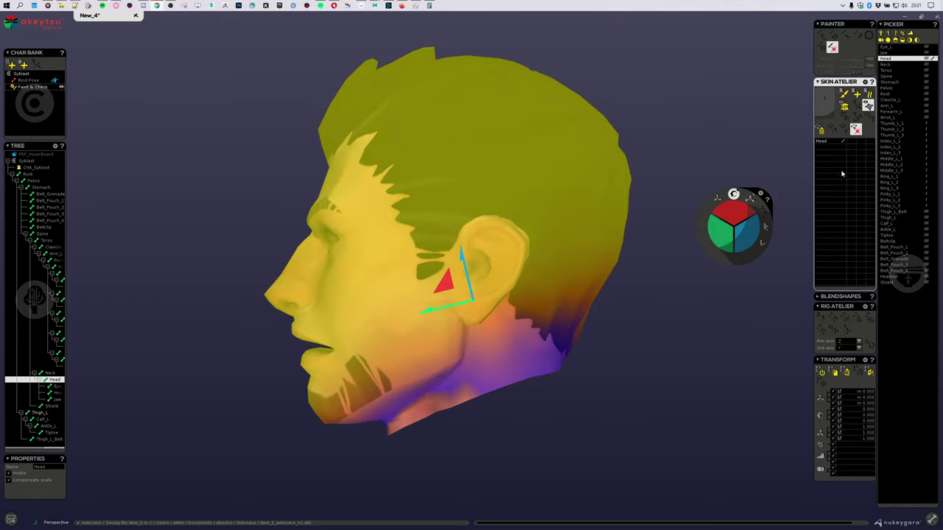
click(844, 95)
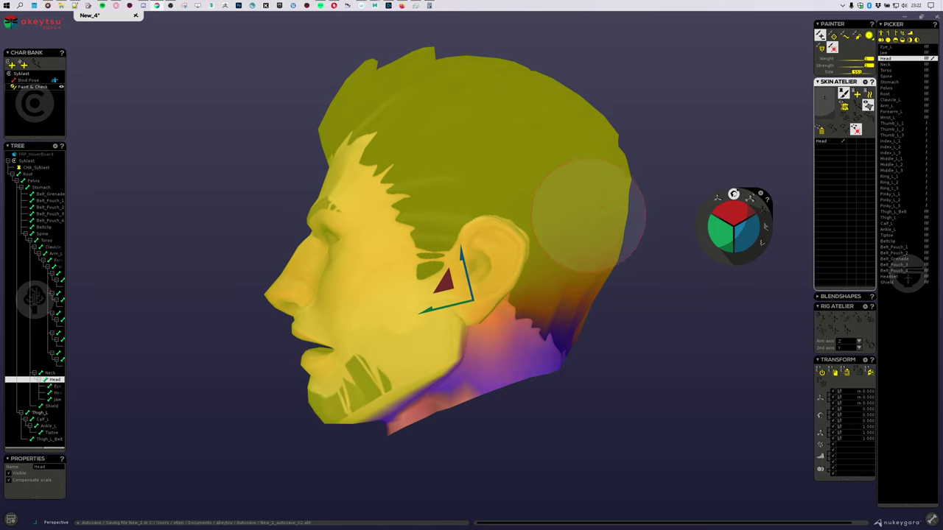
mouse_move(511, 232)
mouse_down()
mouse_move(552, 227)
mouse_move(564, 284)
mouse_move(599, 294)
mouse_up()
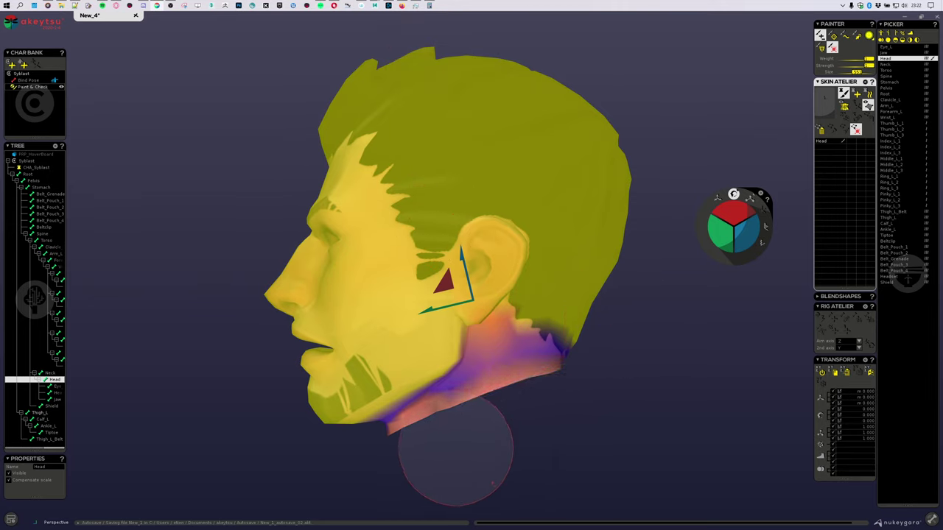
Test the painted weights by rotating the Head joint about 23 degrees.
scroll(368, 389, up, 3)
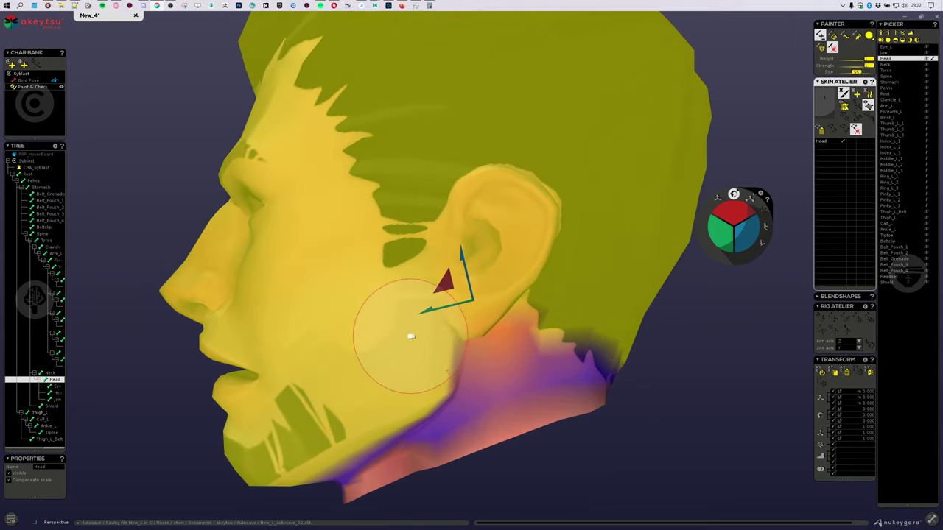
mouse_move(411, 336)
middle_down()
mouse_move(234, 338)
mouse_move(320, 356)
mouse_move(399, 338)
mouse_move(568, 364)
mouse_move(601, 383)
middle_up()
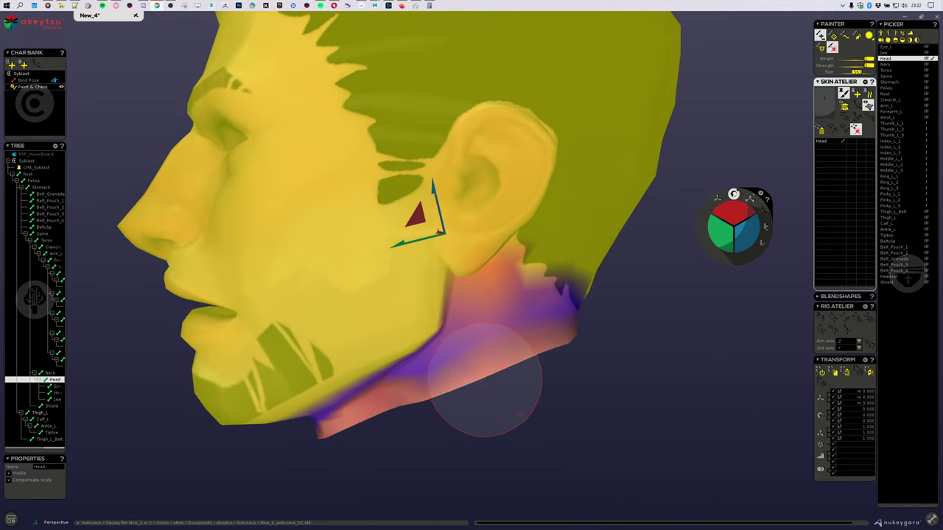
mouse_move(421, 410)
middle_down()
mouse_move(476, 389)
mouse_move(379, 475)
middle_up()
mouse_move(542, 434)
middle_down()
mouse_move(496, 431)
mouse_move(508, 363)
mouse_move(476, 315)
mouse_move(505, 354)
middle_up()
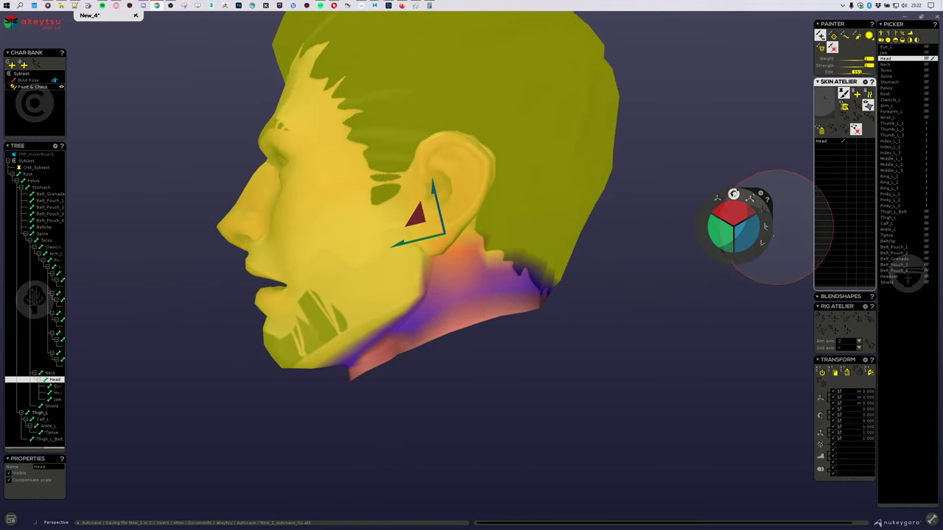
mouse_move(743, 229)
mouse_down()
mouse_move(702, 228)
mouse_move(768, 221)
mouse_move(712, 202)
mouse_move(732, 204)
mouse_move(735, 238)
mouse_up()
mouse_move(577, 294)
middle_down()
mouse_move(507, 281)
mouse_move(488, 308)
mouse_move(569, 298)
middle_up()
scroll(568, 298, up, 3)
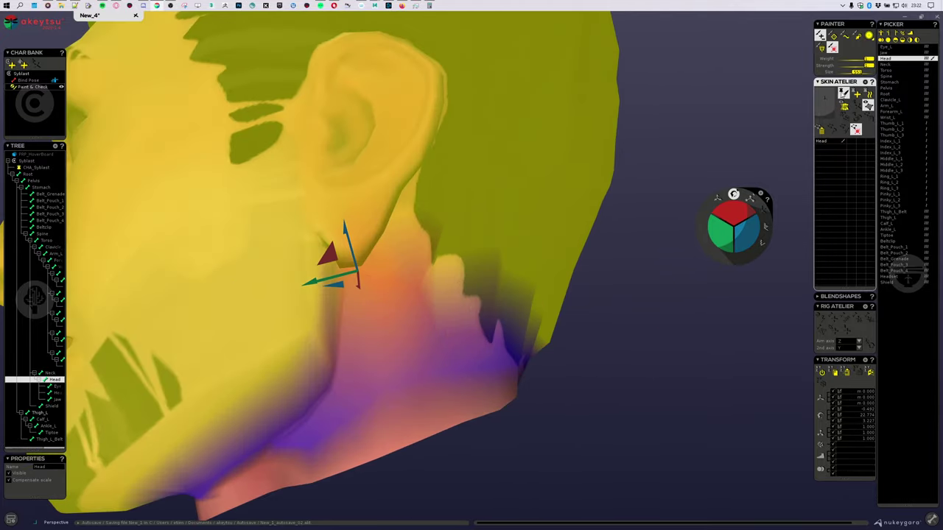
Smooth the Head joint's weights along the hairline behind the ear and around the back of the head.
click(845, 36)
middle_drag(626, 229, 554, 198)
middle_drag(361, 234, 383, 207)
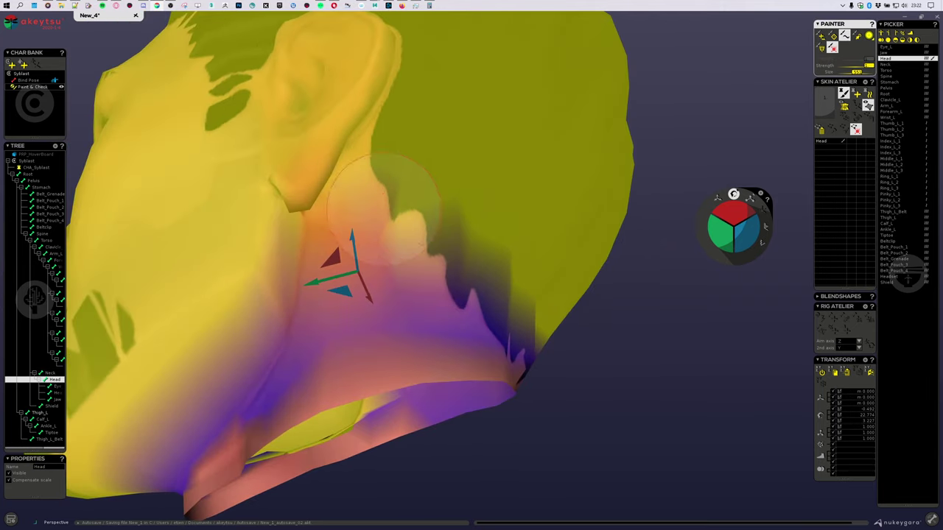
drag(383, 208, 494, 288)
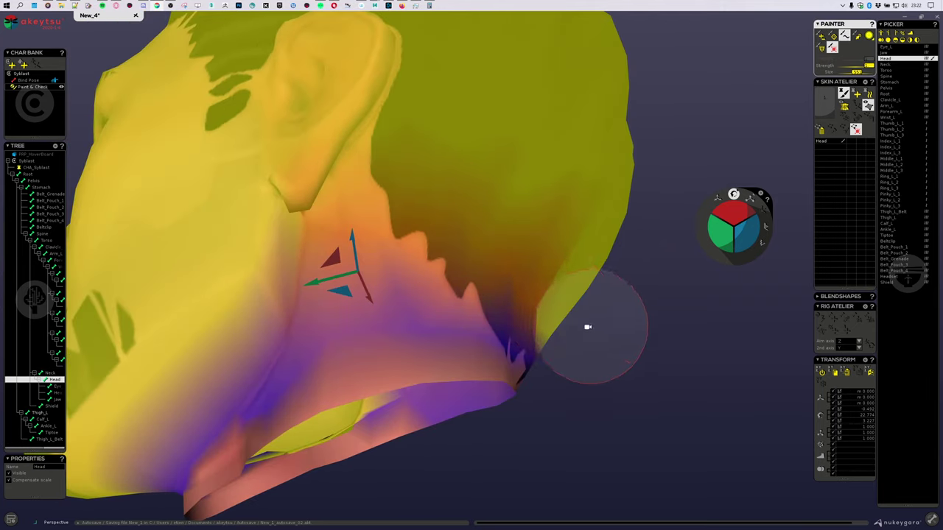
drag(591, 326, 492, 249)
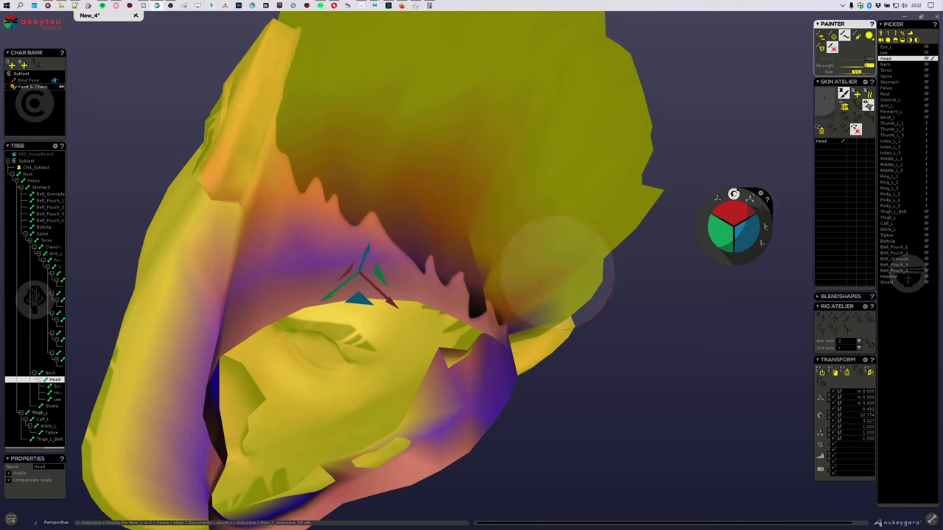
mouse_move(556, 266)
mouse_down()
mouse_move(526, 280)
mouse_move(488, 249)
mouse_move(637, 280)
mouse_move(518, 324)
mouse_up()
alt+drag(504, 332, 603, 306)
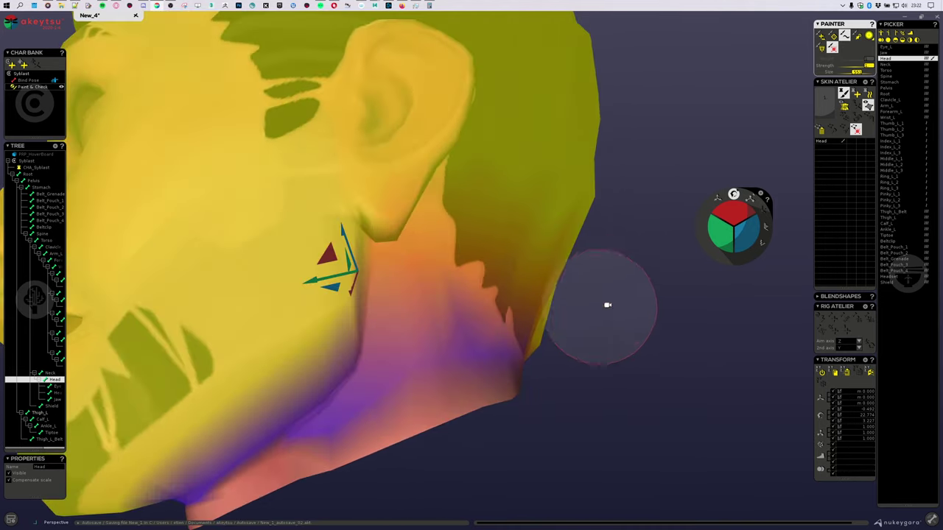
Undo the Head joint's test rotation after checking the smoothed area from several angles.
scroll(618, 283, down, 4)
scroll(401, 213, up, 5)
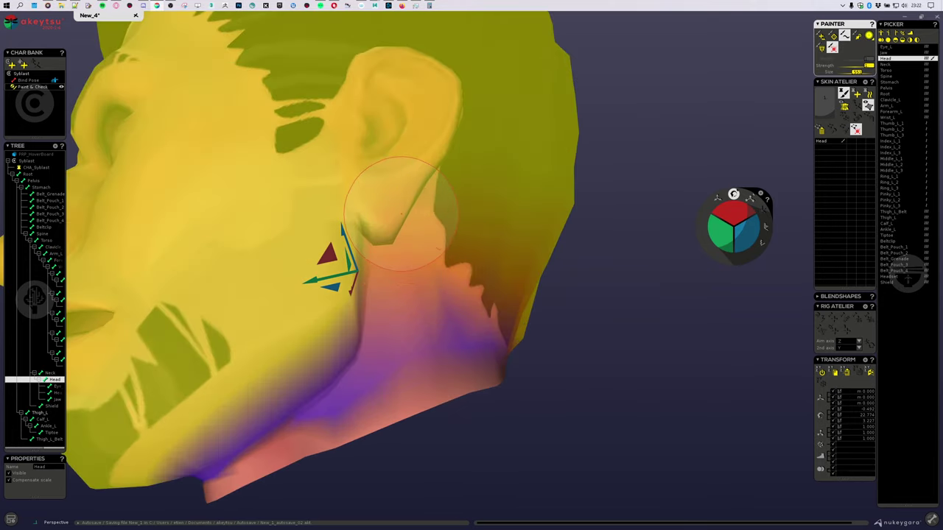
scroll(435, 184, down, 5)
middle_drag(490, 189, 547, 224)
scroll(548, 224, down, 1)
key(ctrl+z)
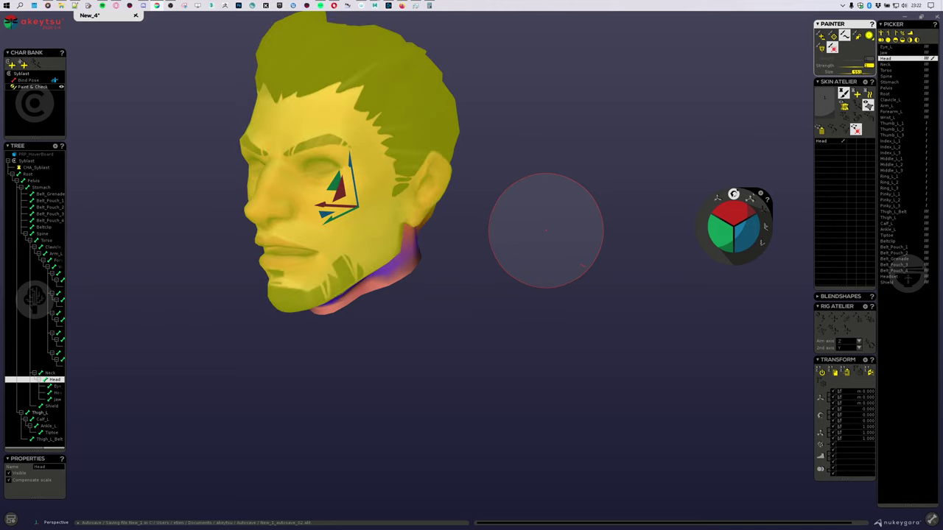
Examine the smoothed Head joint weights across the nape, hairline and side of the neck.
scroll(564, 254, up, 5)
alt+drag(607, 319, 547, 324)
middle_drag(548, 324, 560, 349)
scroll(592, 321, up, 2)
scroll(600, 339, down, 2)
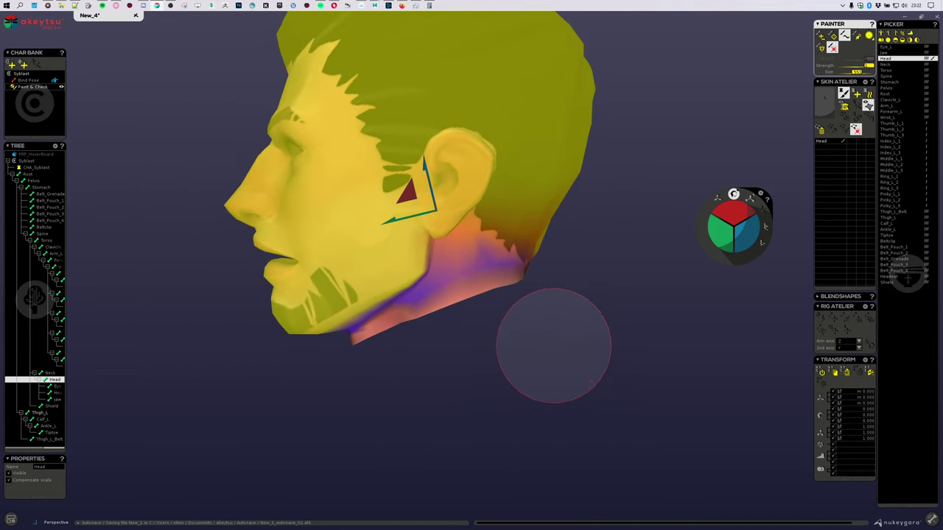
scroll(534, 308, up, 2)
scroll(493, 247, up, 2)
scroll(471, 246, down, 5)
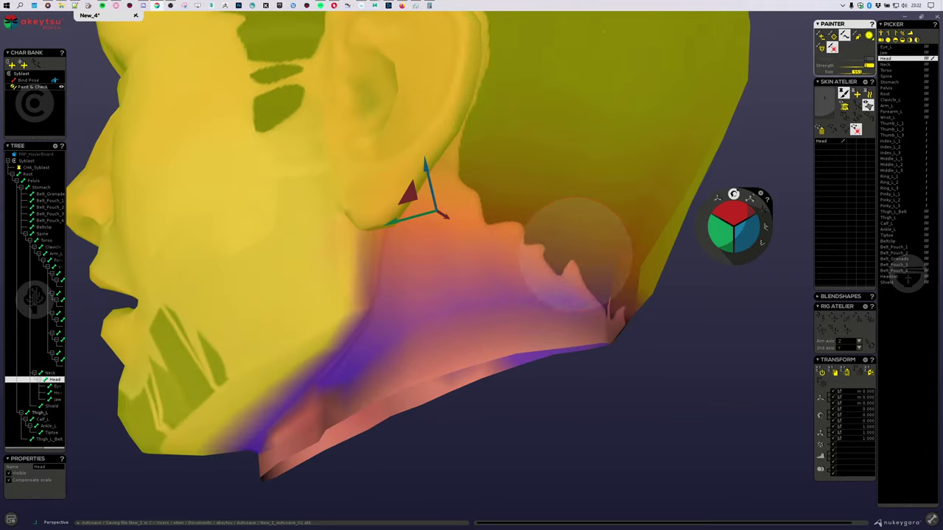
scroll(580, 324, up, 3)
scroll(587, 318, down, 4)
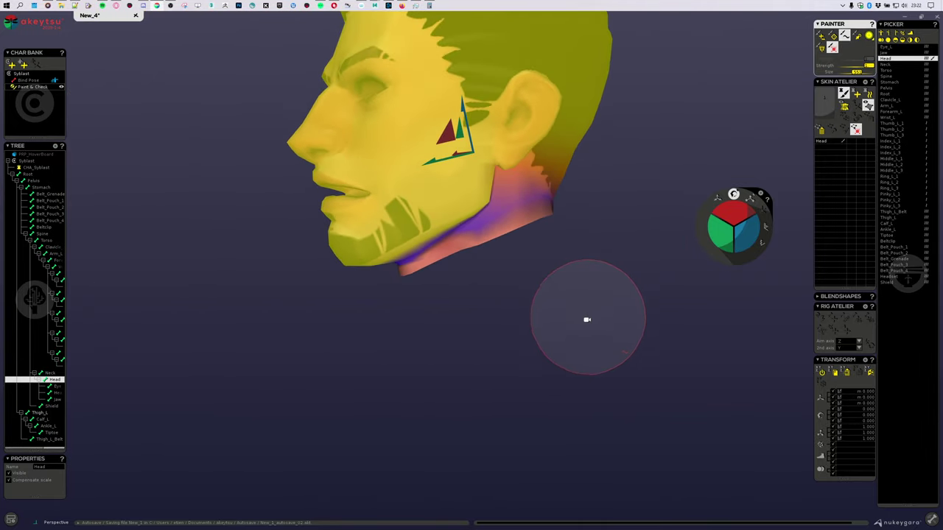
scroll(574, 327, up, 4)
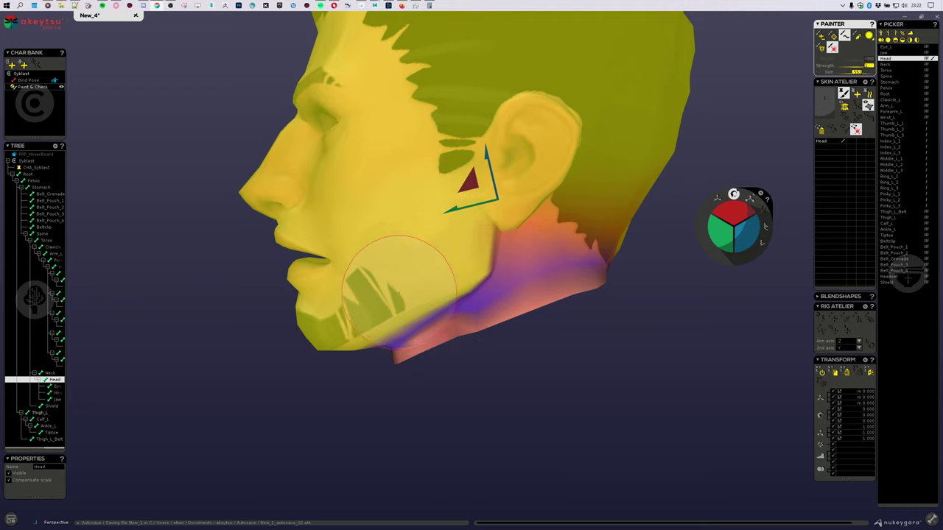
scroll(387, 357, down, 3)
scroll(410, 410, up, 4)
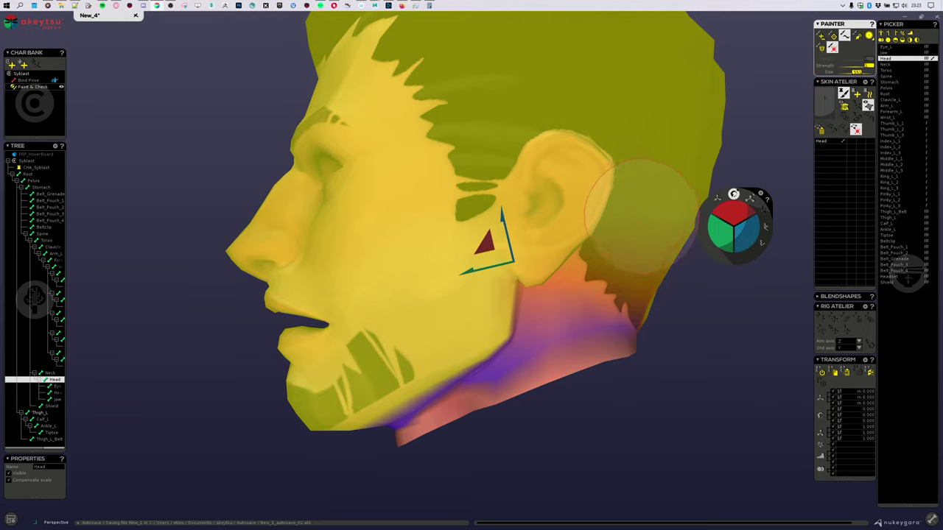
scroll(600, 208, down, 4)
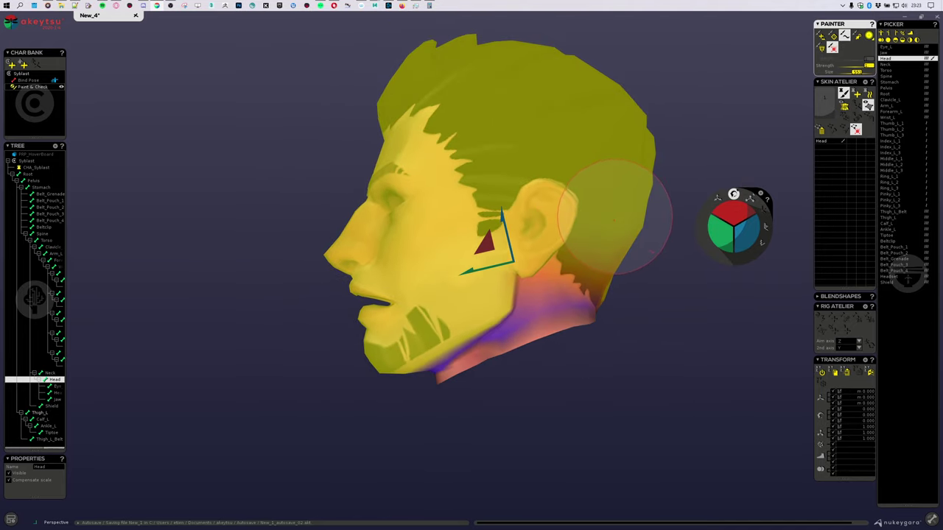
Examine the Head joint's weight transition along the jawline and underneath the chin.
alt+drag(615, 243, 620, 251)
alt+middle_drag(614, 231, 614, 263)
scroll(614, 263, up, 2)
scroll(614, 263, down, 3)
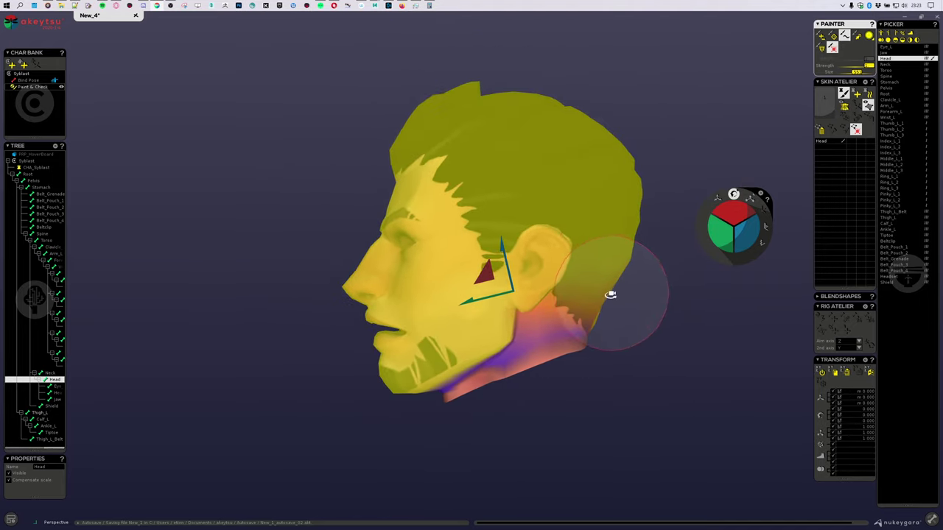
alt+drag(611, 295, 609, 289)
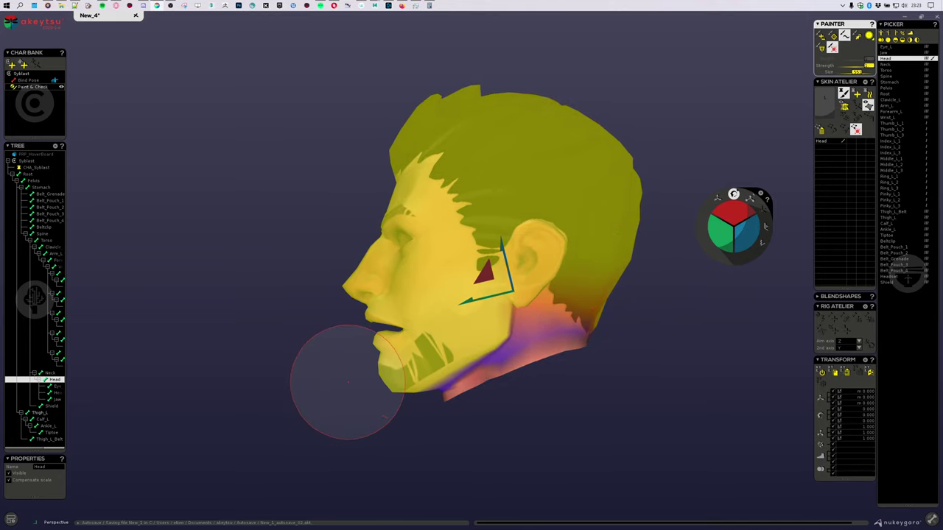
alt+drag(479, 387, 518, 367)
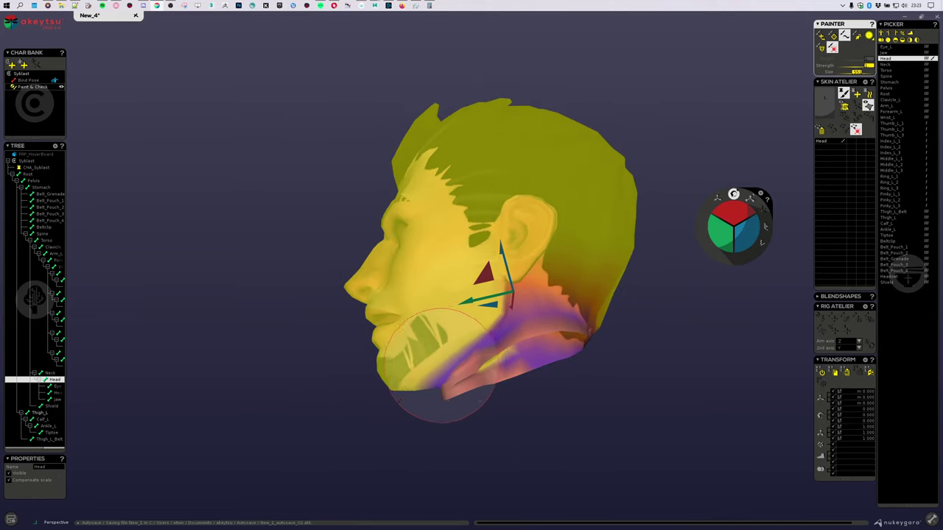
scroll(450, 371, up, 3)
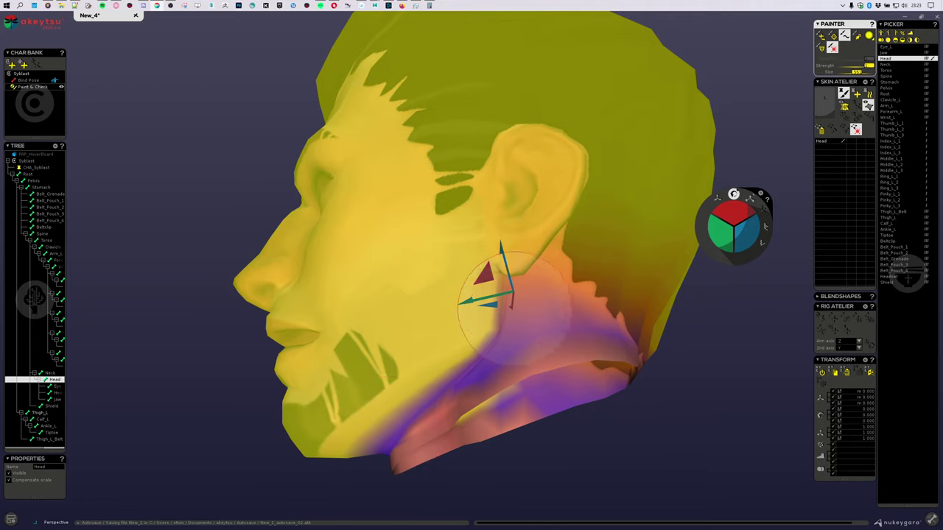
alt+drag(493, 390, 525, 391)
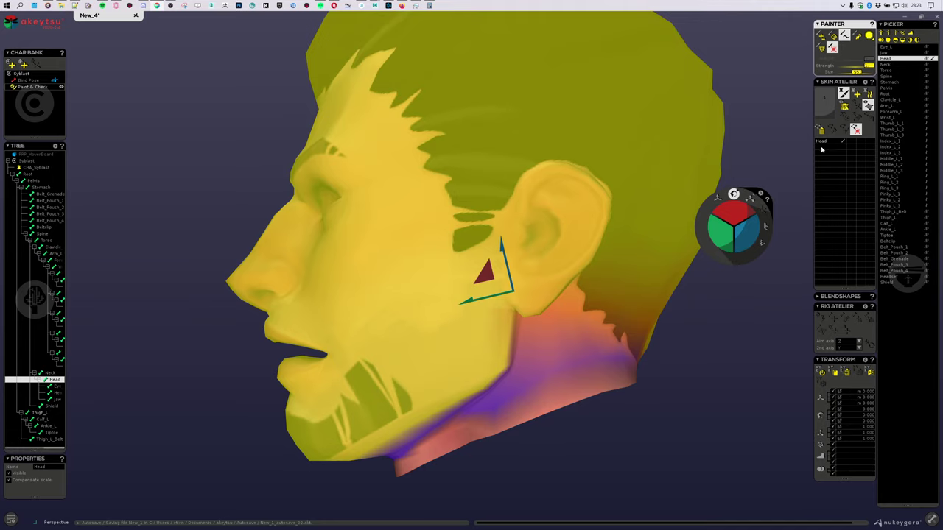
Select all vertices influenced by the Head joint.
scroll(484, 232, down, 5)
scroll(484, 232, up, 4)
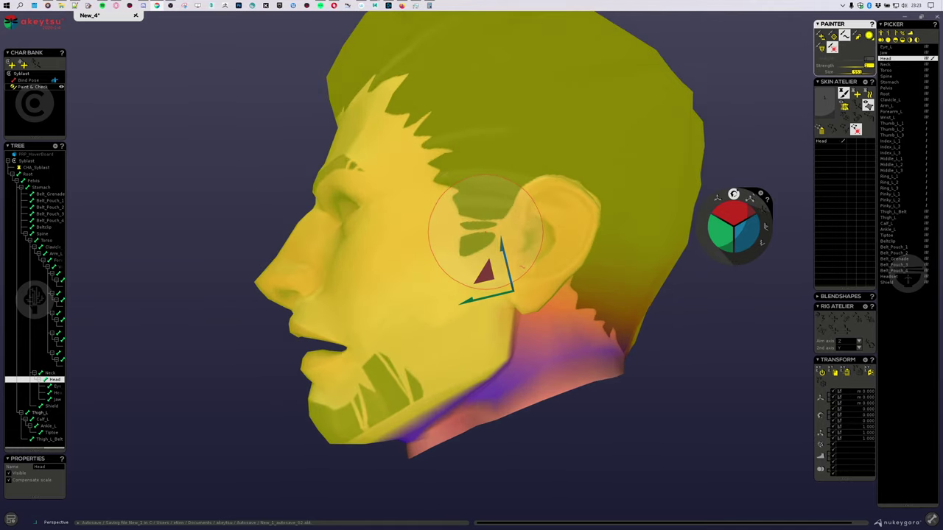
middle_drag(564, 256, 563, 229)
scroll(564, 248, up, 1)
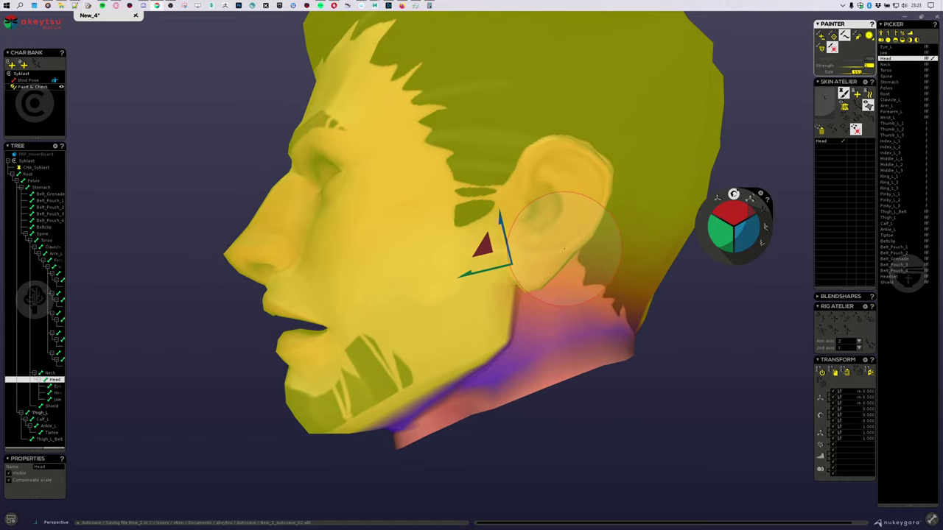
middle_drag(628, 260, 641, 254)
right_click(825, 142)
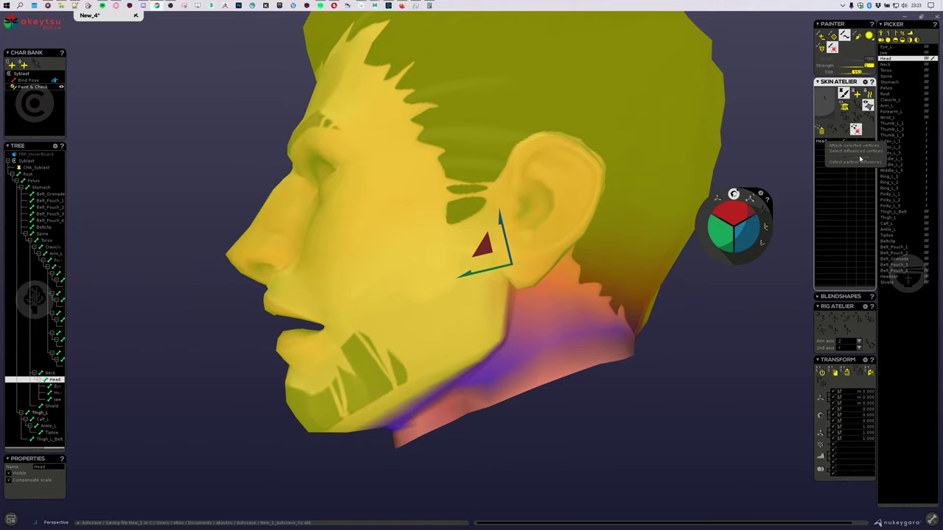
click(860, 154)
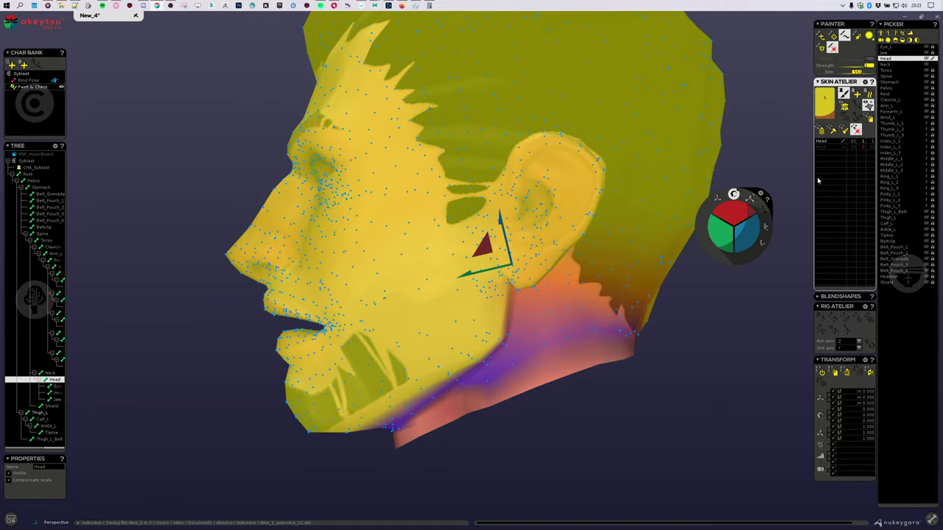
Lock the Neck joint's influence so its skin weights stay protected while painting the head.
middle_drag(545, 118, 446, 153)
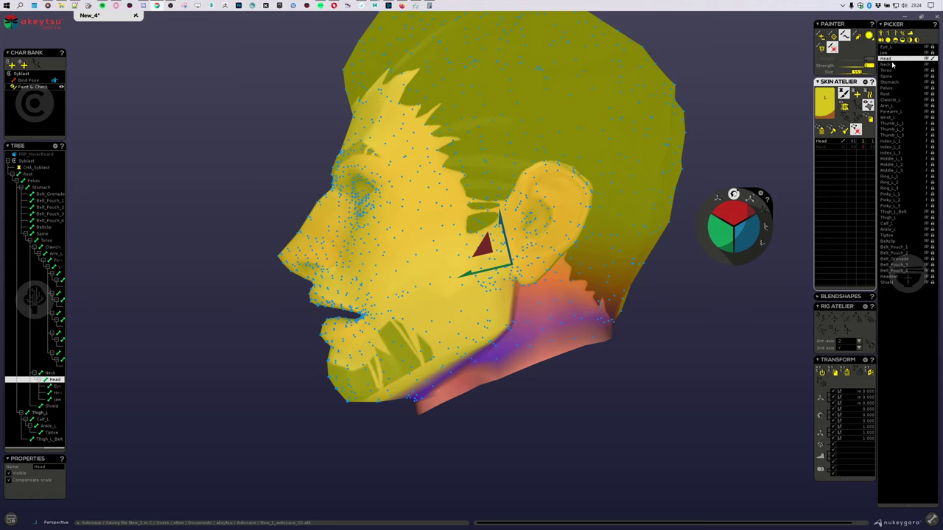
click(844, 147)
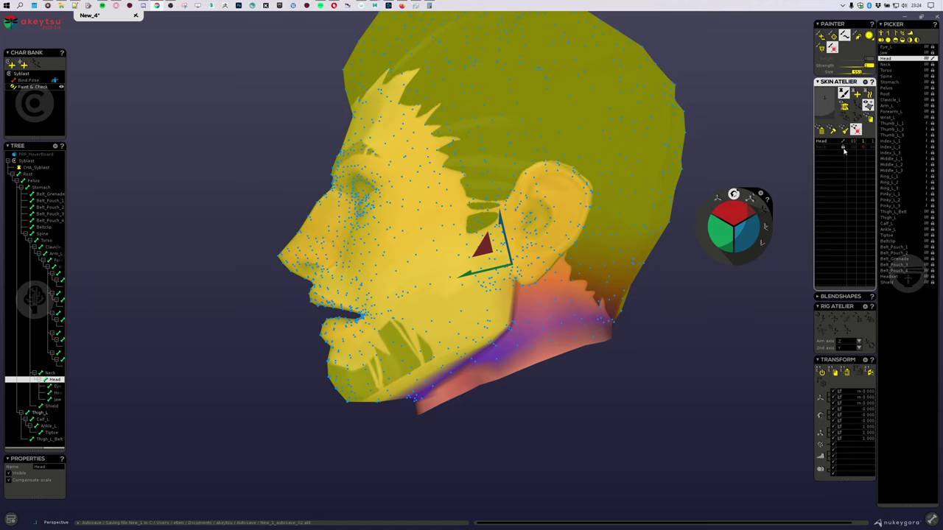
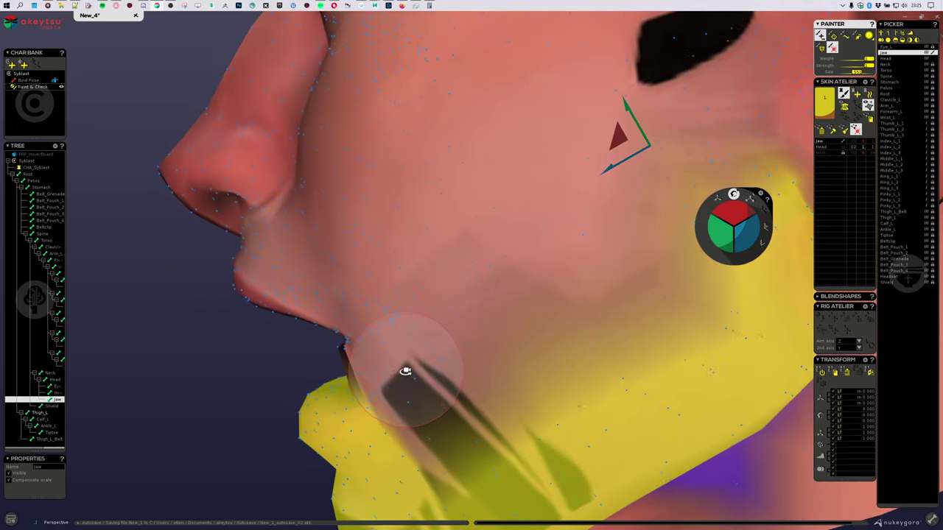
Display the mesh wireframe over the shaded weights and frame the opened mouth and jaw.
scroll(282, 393, up, 2)
scroll(339, 324, down, 2)
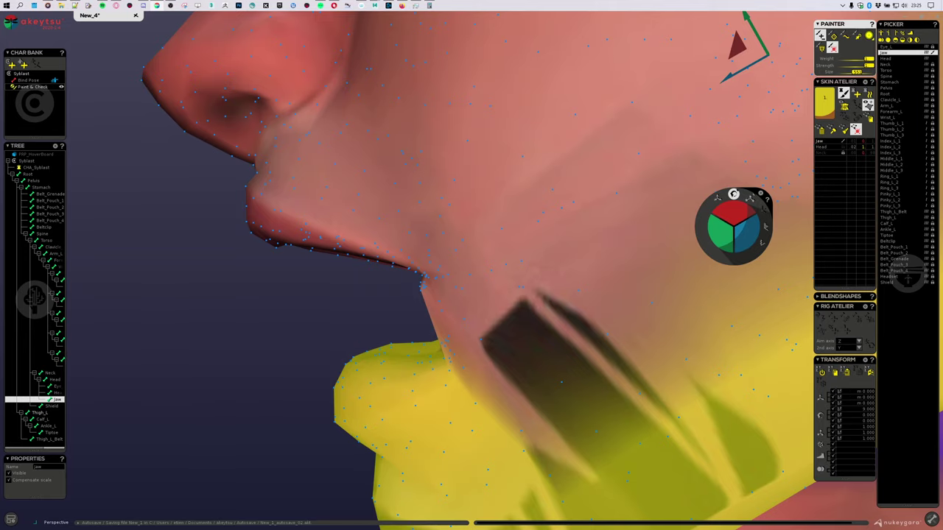
click(11, 518)
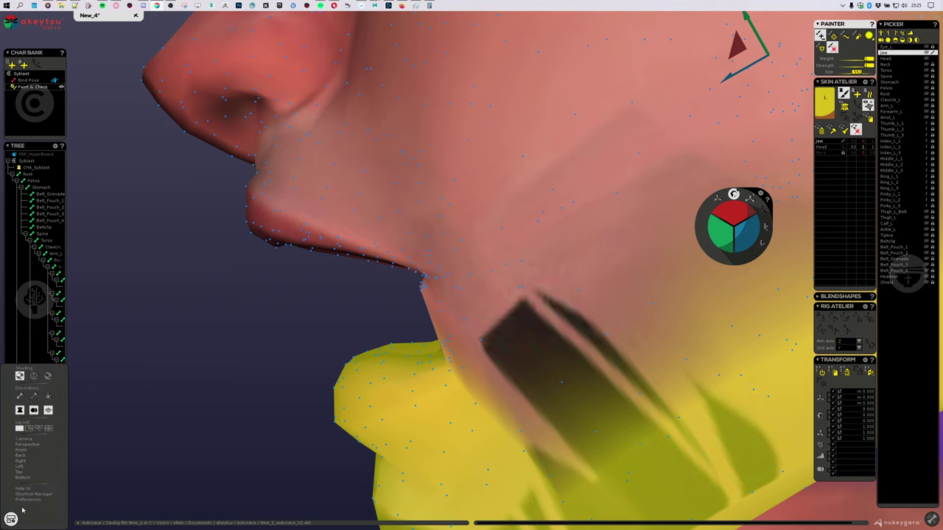
click(34, 376)
click(48, 376)
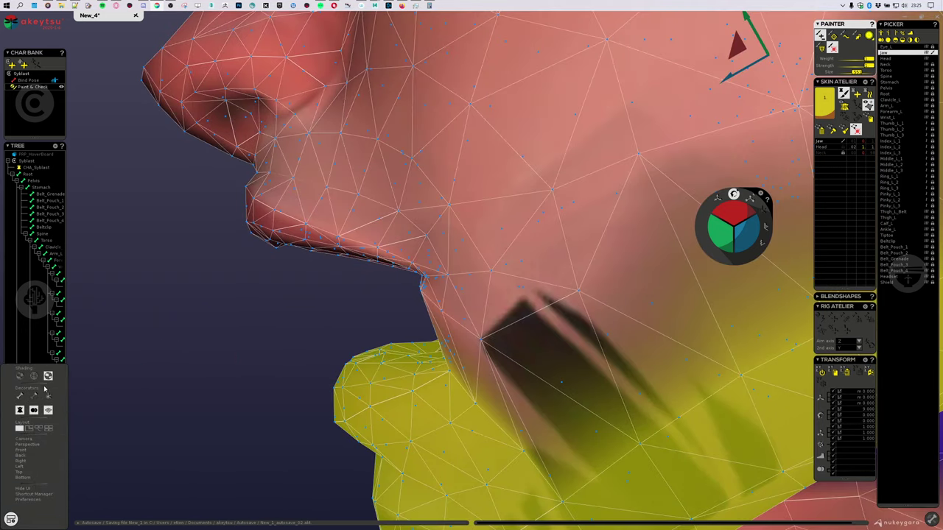
alt+drag(363, 372, 541, 353)
mouse_move(541, 353)
alt+middle_down()
mouse_move(394, 393)
mouse_move(452, 379)
mouse_move(412, 422)
mouse_move(397, 378)
mouse_move(421, 356)
alt+middle_up()
scroll(668, 434, down, 5)
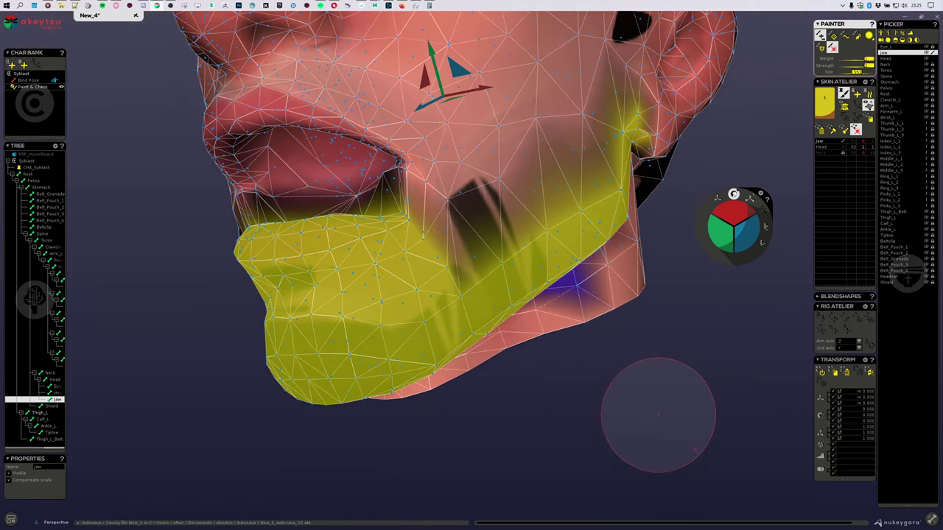
Test the Jaw joint's deformation by closing the mouth and reopening it with a rotation of about 13.5 degrees.
scroll(632, 372, up, 5)
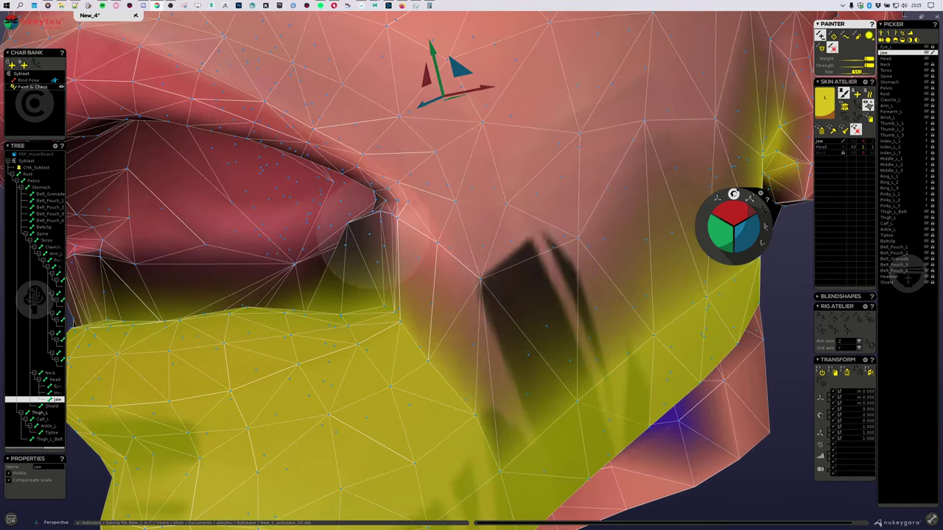
scroll(378, 240, up, 3)
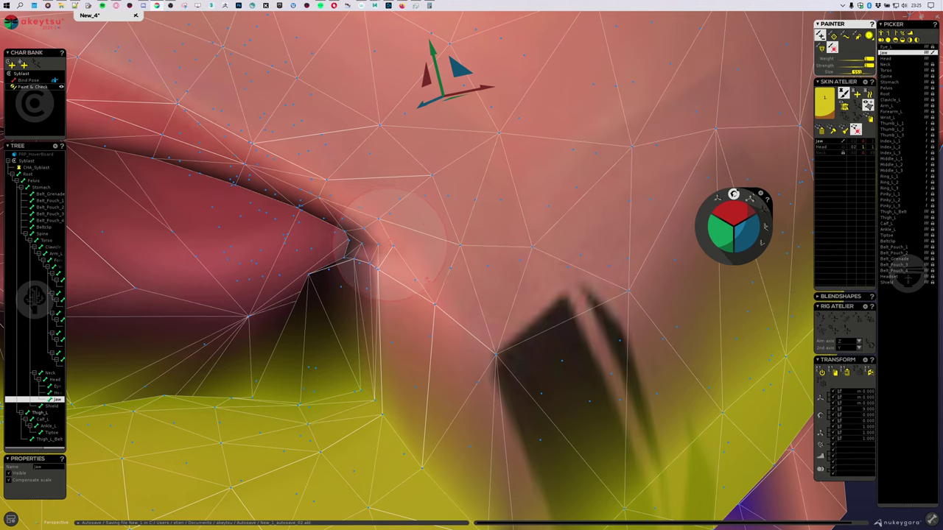
scroll(391, 246, down, 6)
drag(739, 204, 742, 211)
key(w)
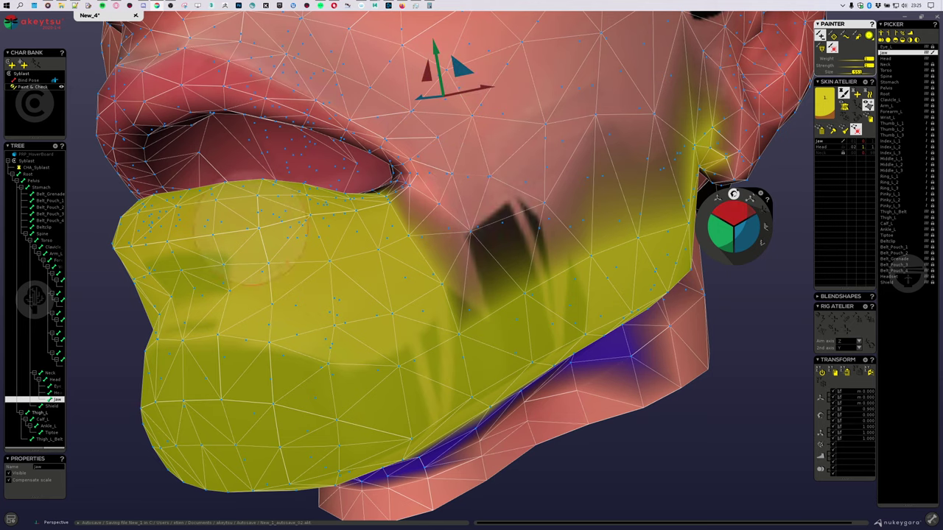
key(e)
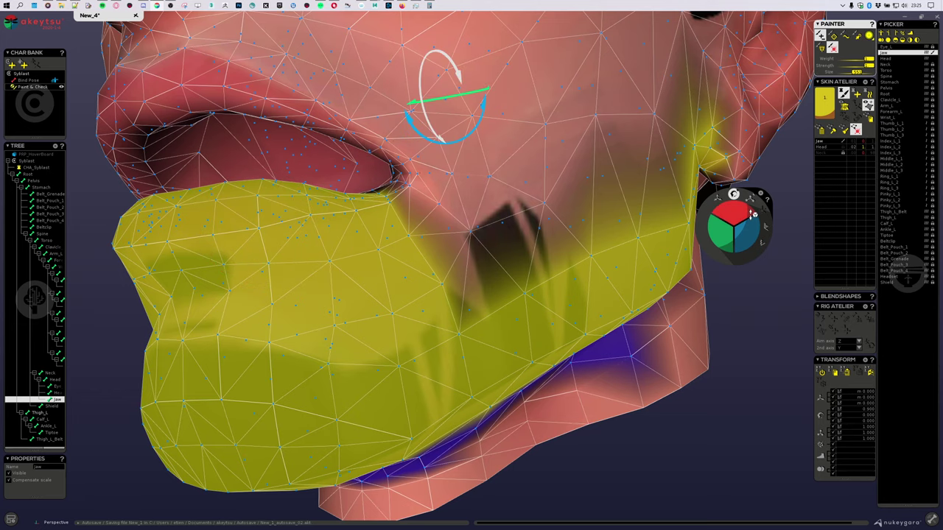
drag(734, 214, 734, 207)
key(w)
scroll(362, 240, up, 3)
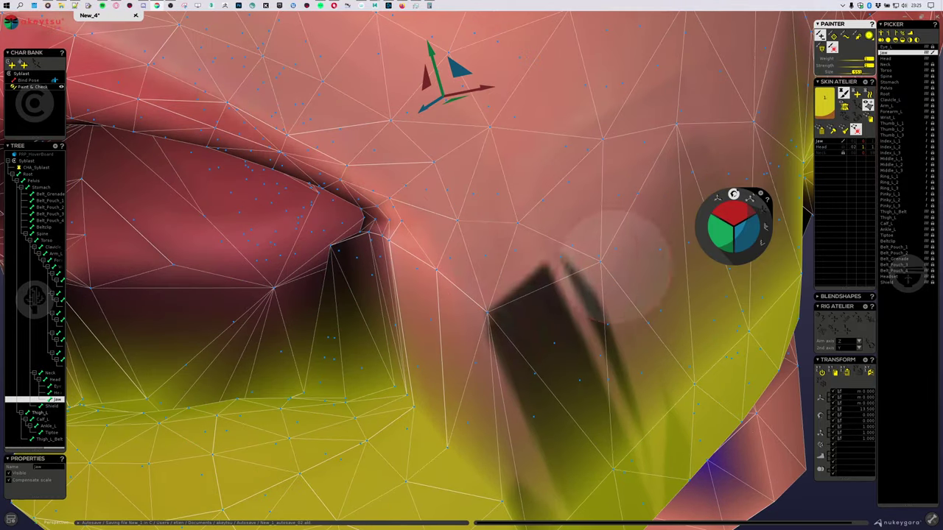
key(e)
key(w)
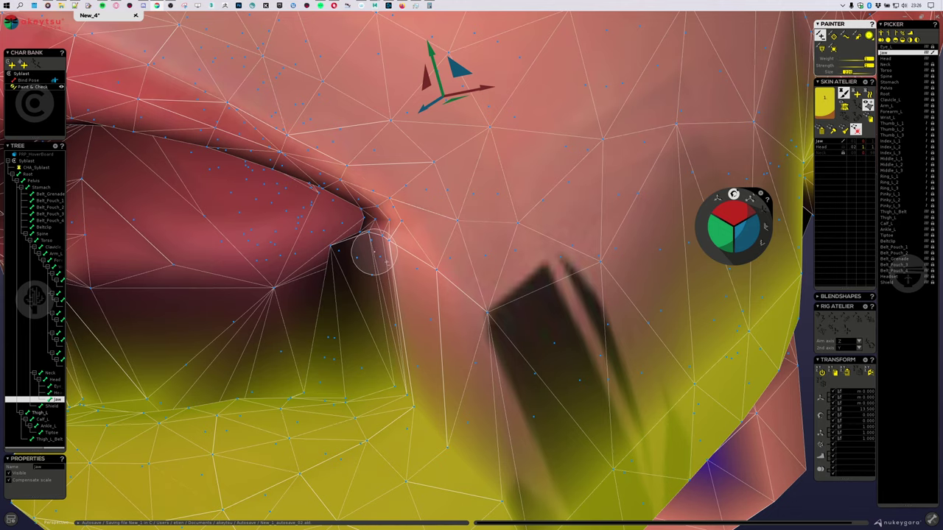
Paint Jaw weight with a smaller brush on the lower vertices at the mouth corner and inside the mouth.
alt+drag(390, 271, 516, 372)
scroll(514, 371, down, 3)
scroll(507, 352, up, 4)
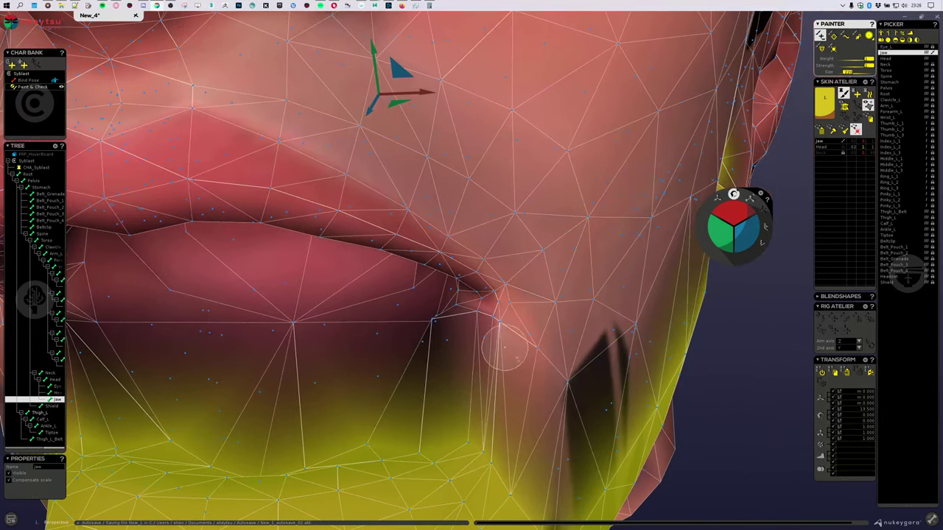
mouse_move(478, 331)
mouse_down()
mouse_move(452, 352)
mouse_move(609, 383)
mouse_move(509, 349)
mouse_move(564, 352)
mouse_move(551, 328)
mouse_move(435, 352)
mouse_move(444, 332)
mouse_up()
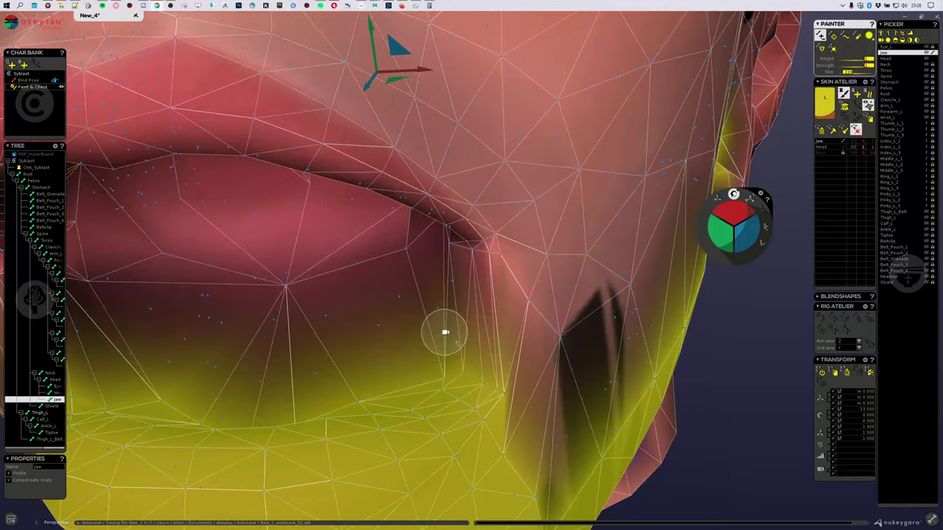
mouse_move(445, 332)
middle_down()
mouse_move(391, 310)
mouse_move(436, 309)
mouse_move(395, 308)
mouse_move(359, 396)
middle_up()
middle_drag(317, 297, 454, 334)
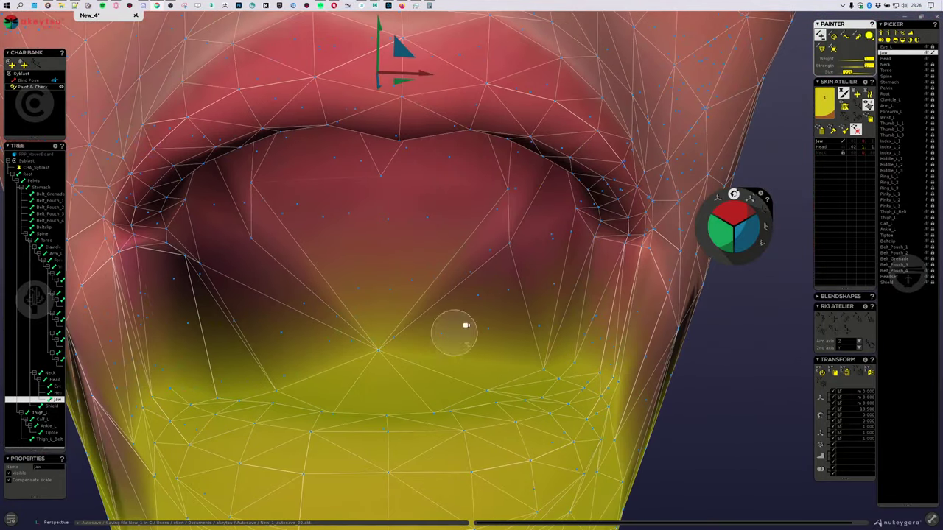
middle_drag(505, 457, 473, 375)
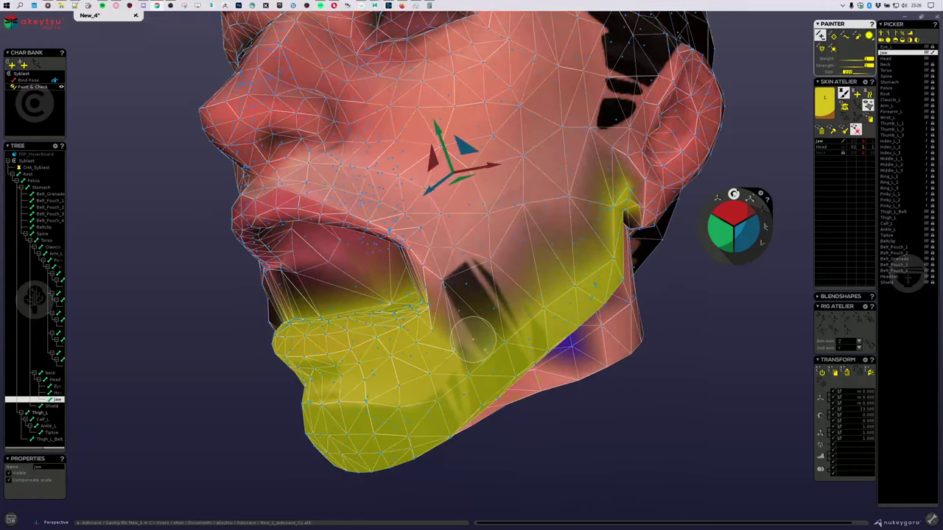
Extend the Jaw weight onto the cheek vertices just below and beside the mouth corner.
mouse_move(473, 335)
middle_down()
mouse_move(432, 358)
mouse_move(491, 335)
middle_up()
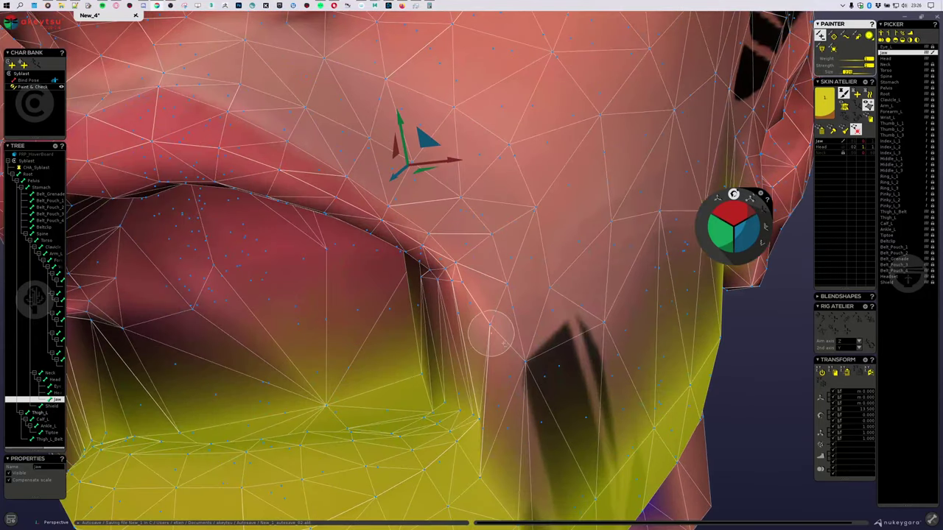
middle_drag(537, 377, 348, 261)
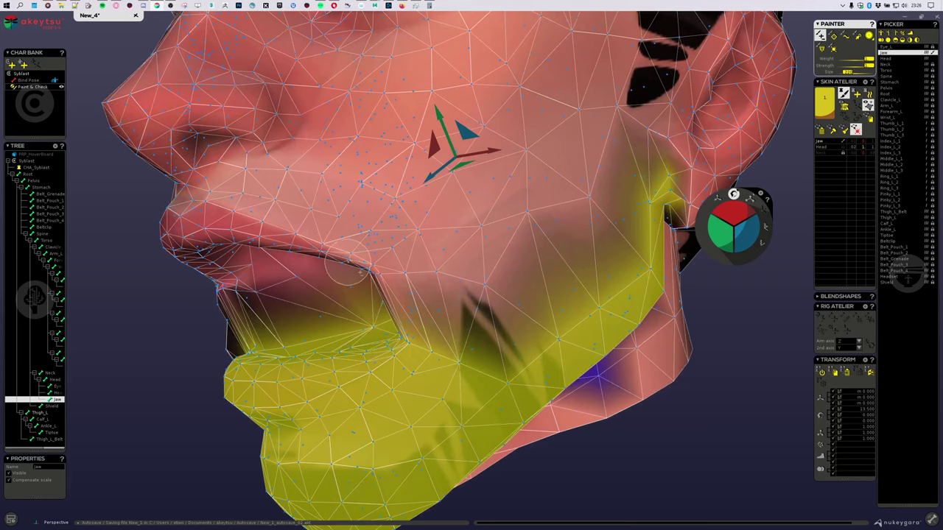
middle_drag(421, 370, 478, 312)
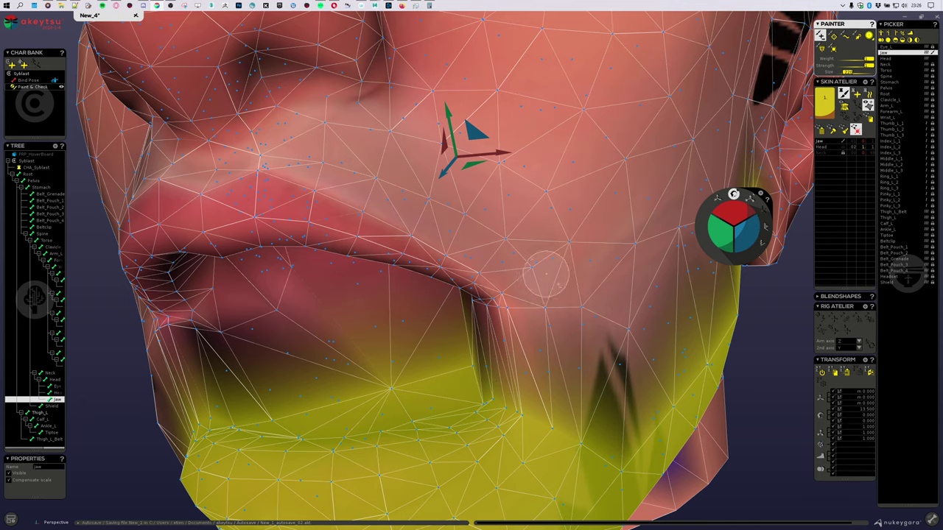
scroll(547, 272, down, 5)
middle_drag(579, 219, 552, 277)
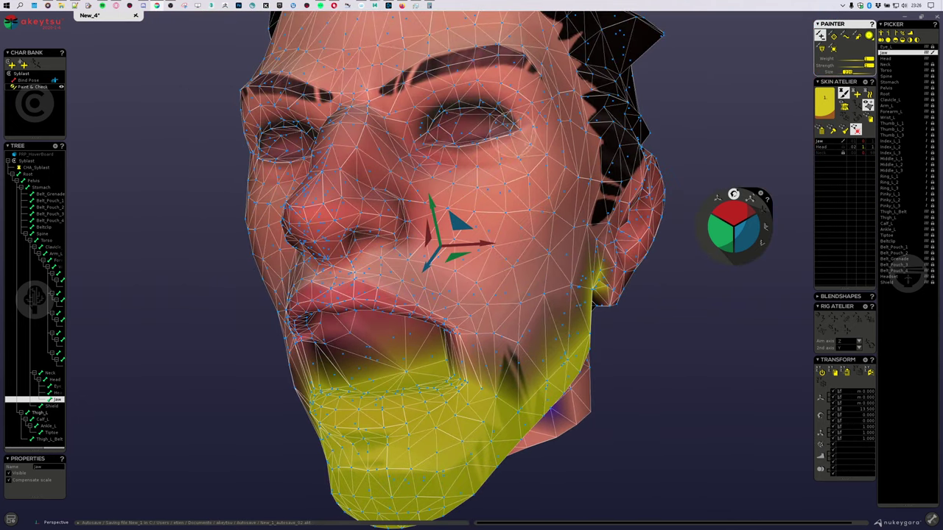
Select the vertices influenced by the Jaw joint and check their spread around the mouth and cheek.
alt+drag(513, 384, 471, 371)
alt+middle_drag(471, 371, 513, 340)
scroll(510, 330, up, 5)
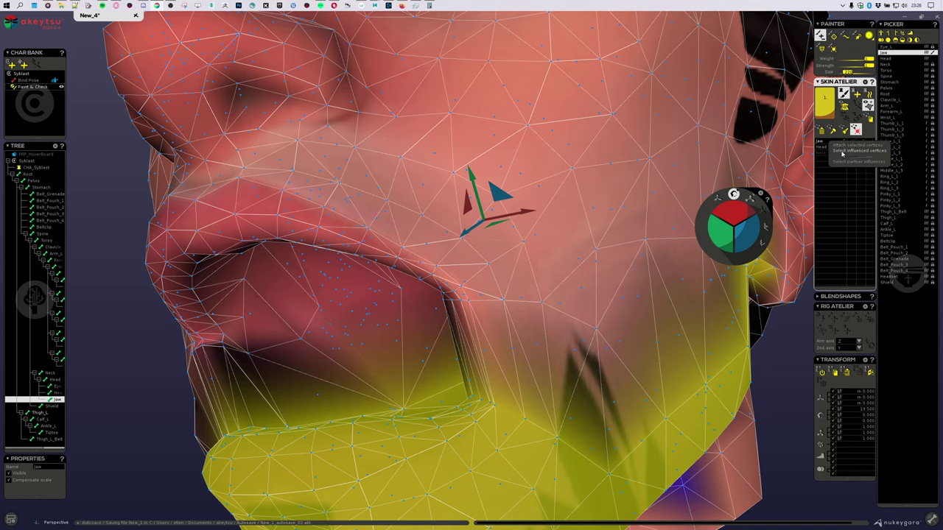
click(849, 154)
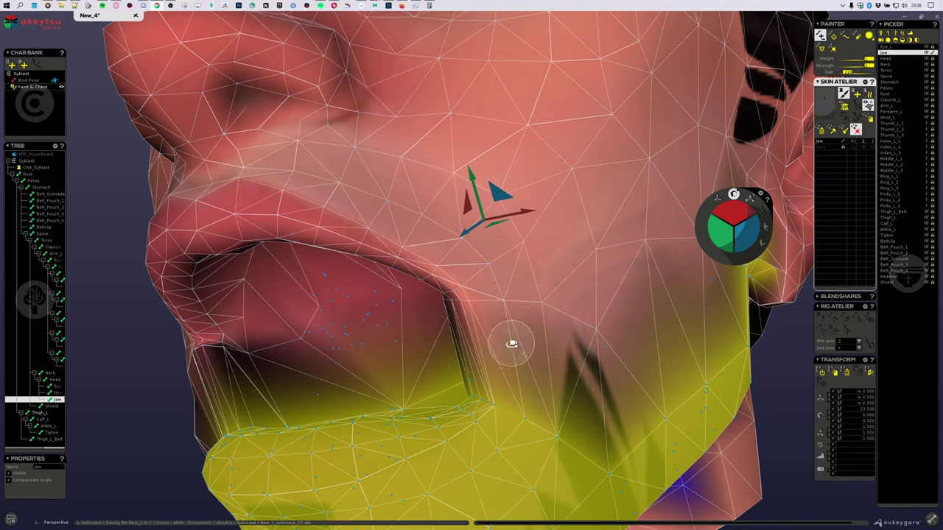
alt+drag(511, 343, 482, 329)
middle_drag(482, 329, 499, 345)
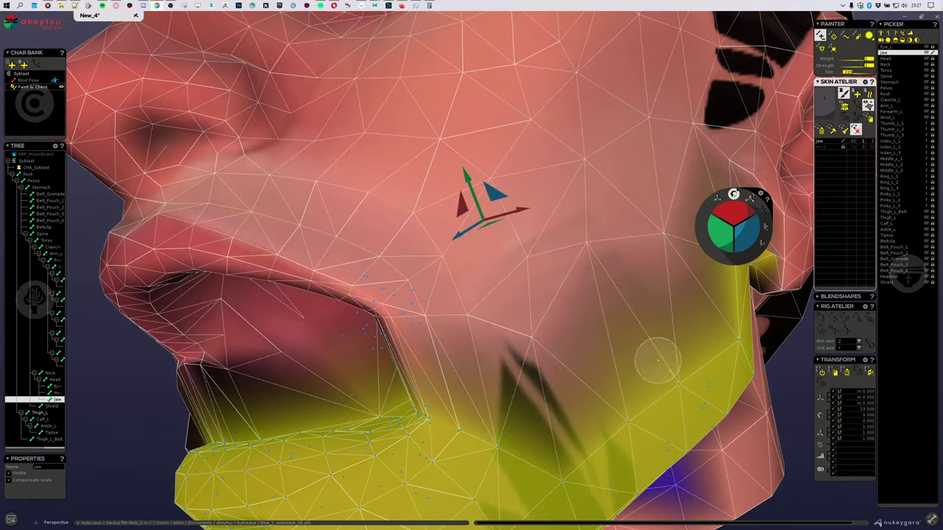
mouse_move(574, 383)
middle_down()
mouse_move(559, 294)
mouse_move(452, 309)
mouse_move(494, 311)
mouse_move(479, 315)
middle_up()
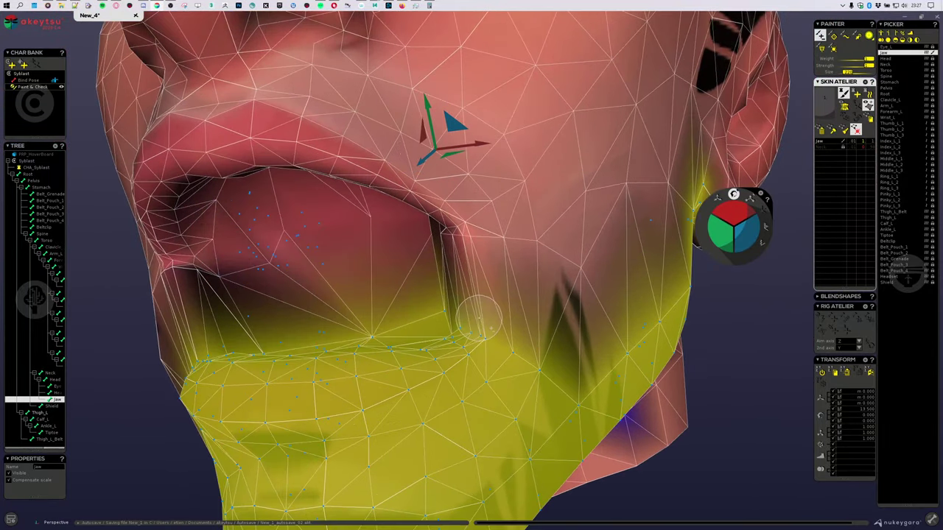
Switch to the Head joint and paint its weight at reduced strength on the lower mouth corner.
right_click(527, 116)
middle_drag(522, 286, 462, 284)
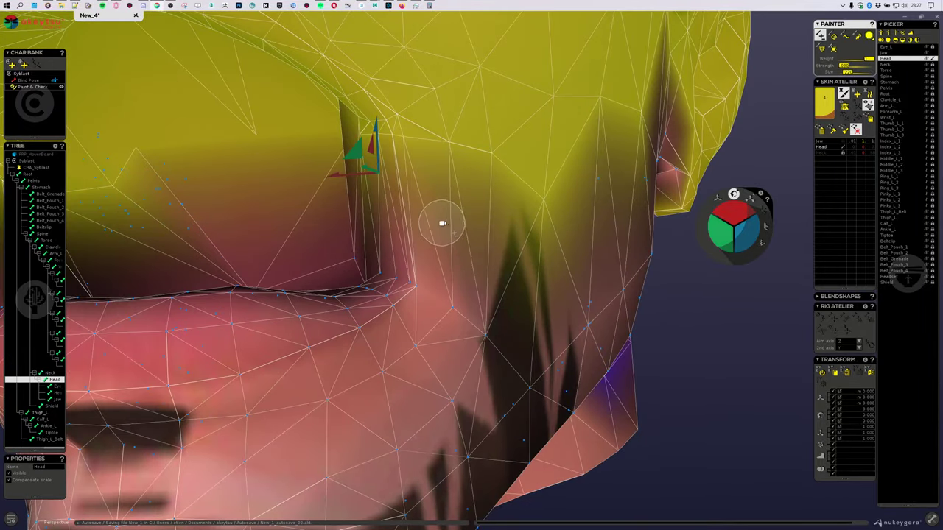
middle_drag(442, 222, 448, 223)
mouse_move(427, 271)
mouse_down()
mouse_move(460, 285)
mouse_move(451, 265)
mouse_up()
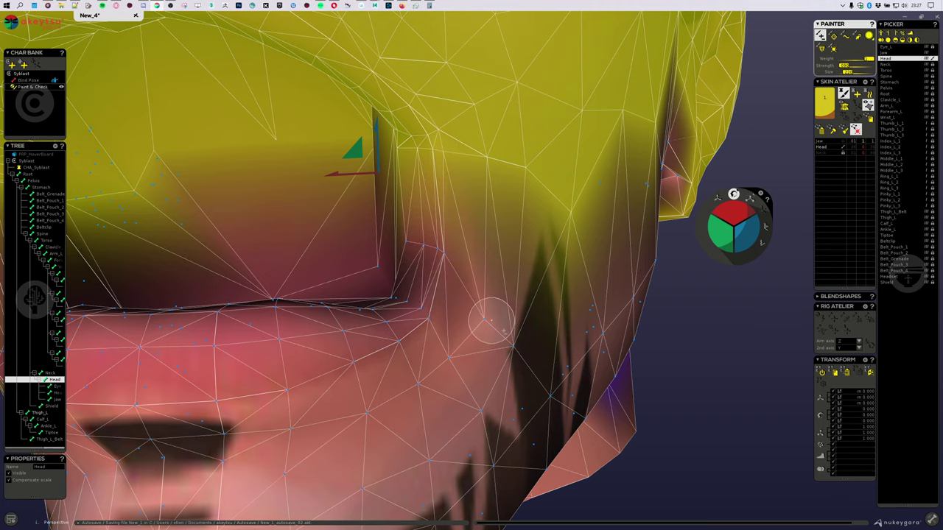
middle_drag(408, 300, 420, 298)
mouse_move(465, 351)
mouse_down()
mouse_move(484, 349)
mouse_move(525, 371)
mouse_up()
mouse_move(525, 370)
middle_down()
mouse_move(341, 312)
mouse_move(434, 320)
middle_up()
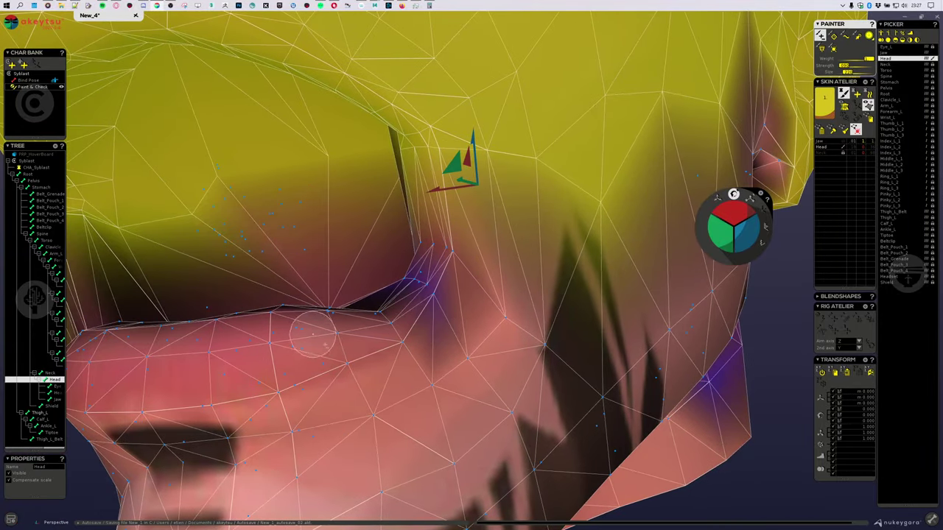
Raise the brush strength and paint Head weight along the outer part of the lower lip.
mouse_move(313, 335)
middle_down()
mouse_move(380, 316)
mouse_move(400, 336)
middle_up()
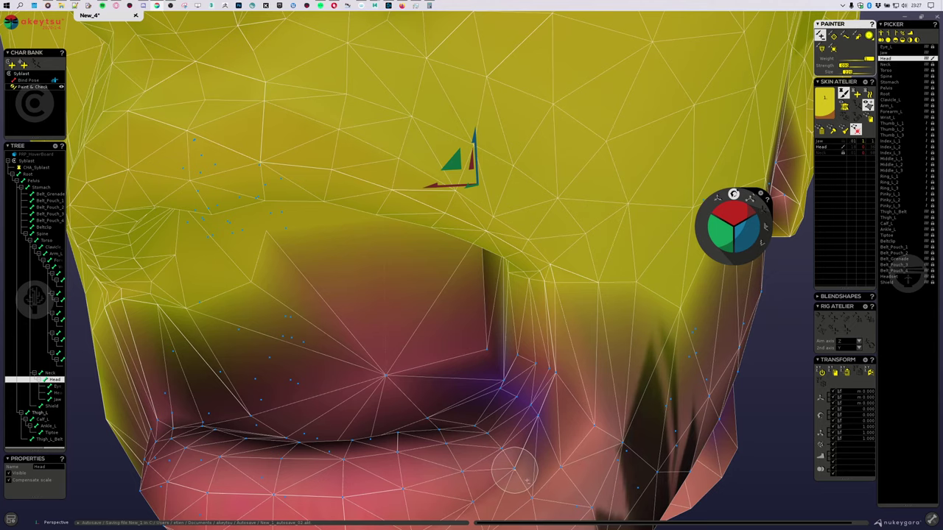
drag(515, 470, 496, 445)
mouse_move(572, 461)
middle_down()
mouse_move(488, 395)
mouse_move(511, 410)
mouse_move(498, 406)
mouse_move(474, 370)
mouse_move(527, 348)
middle_up()
mouse_move(521, 342)
mouse_down()
mouse_move(552, 351)
mouse_move(581, 378)
mouse_move(513, 387)
mouse_move(530, 390)
mouse_move(522, 442)
mouse_move(612, 413)
mouse_up()
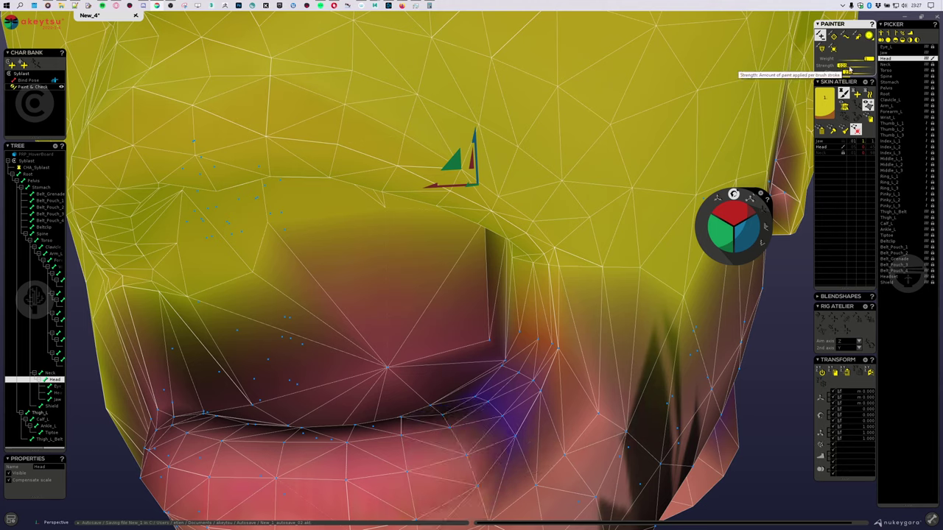
mouse_move(481, 405)
mouse_down()
mouse_move(453, 421)
mouse_move(474, 467)
mouse_move(540, 418)
mouse_up()
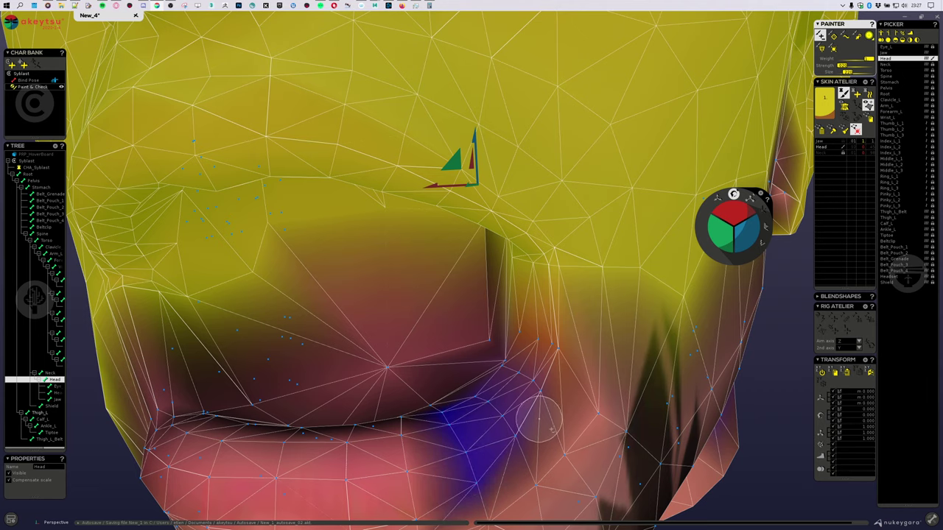
Examine the painted Head weights around the lower lip and mouth corner from several angles.
mouse_move(539, 418)
middle_down()
mouse_move(505, 400)
mouse_move(522, 410)
mouse_move(516, 454)
mouse_move(505, 400)
mouse_move(526, 368)
mouse_move(485, 379)
mouse_move(568, 374)
mouse_move(585, 361)
mouse_move(525, 329)
middle_up()
scroll(505, 400, down, 5)
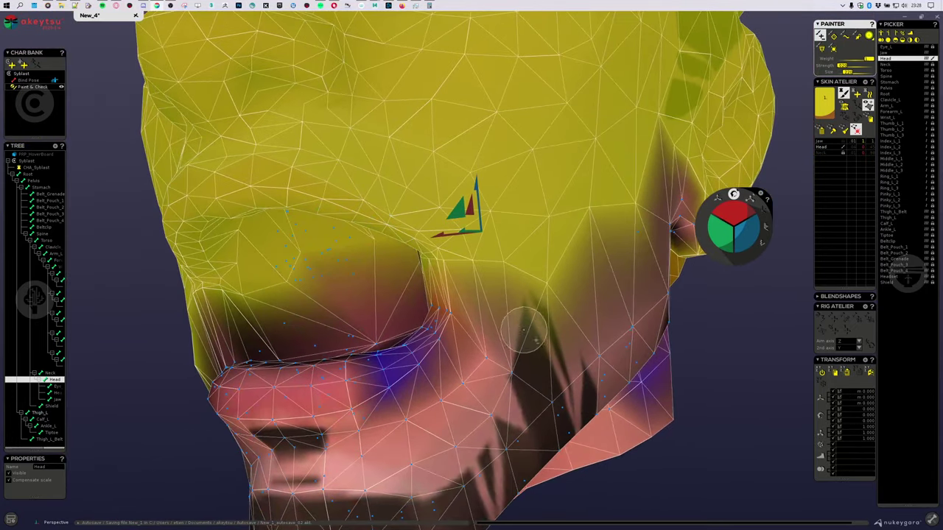
alt+drag(494, 394, 485, 387)
scroll(436, 346, up, 3)
alt+drag(424, 332, 437, 333)
middle_drag(438, 333, 551, 311)
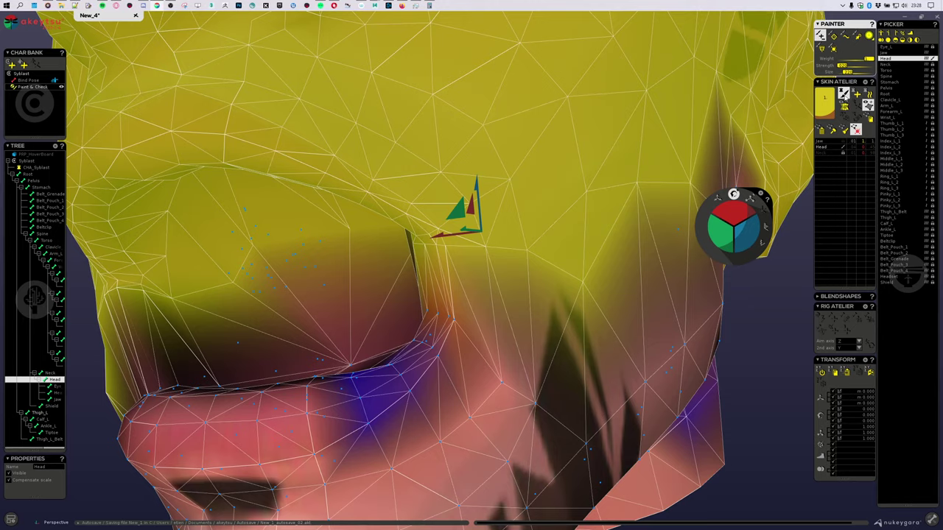
alt+drag(627, 241, 638, 234)
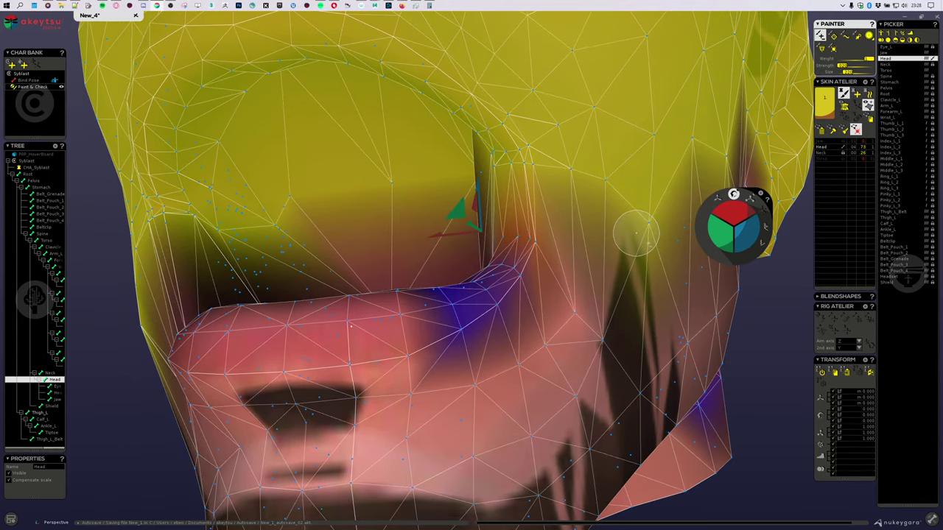
middle_drag(637, 234, 561, 274)
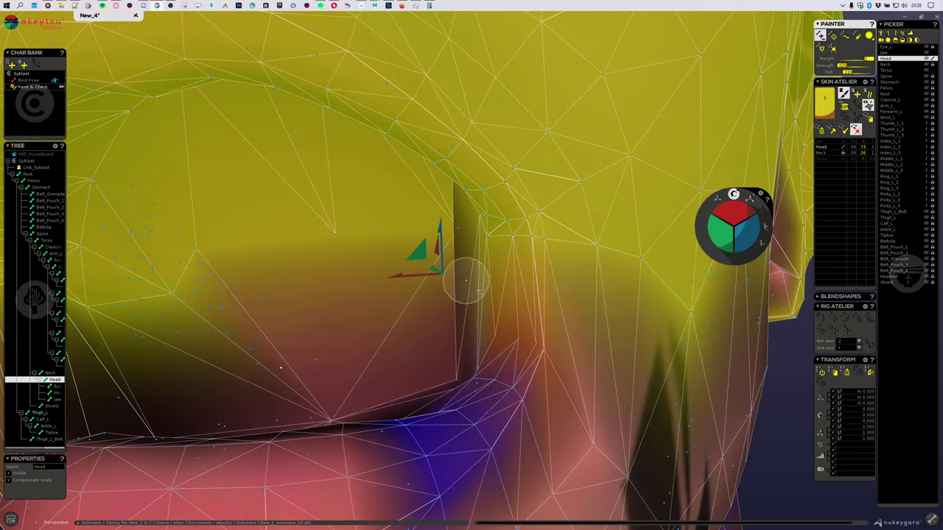
Switch to the Jaw joint and paint its weight around the mouth corner.
click(892, 53)
mouse_move(513, 255)
alt+mouse_down()
mouse_move(508, 269)
mouse_move(543, 273)
mouse_move(491, 272)
mouse_move(533, 273)
mouse_move(498, 281)
mouse_move(562, 298)
alt+mouse_up()
mouse_move(543, 309)
alt+mouse_down()
mouse_move(522, 314)
mouse_move(558, 317)
alt+mouse_up()
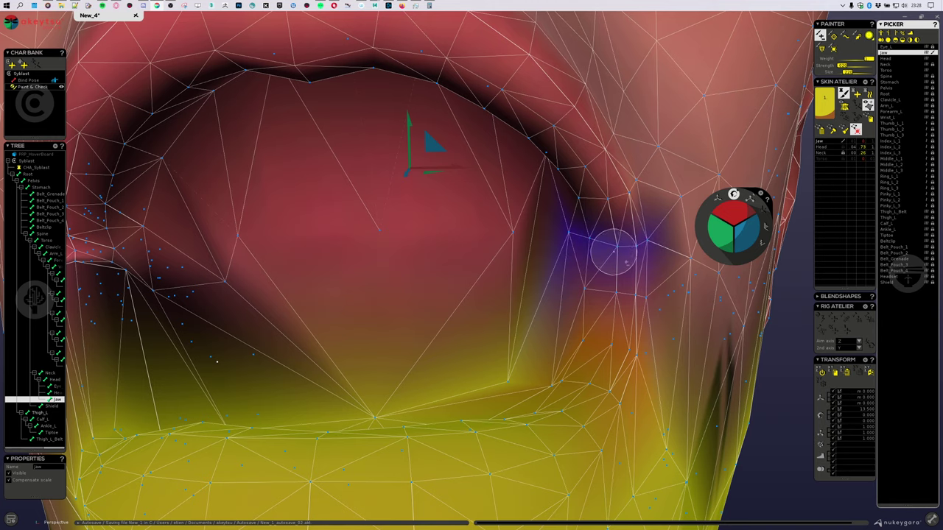
scroll(607, 254, up, 4)
scroll(694, 362, down, 3)
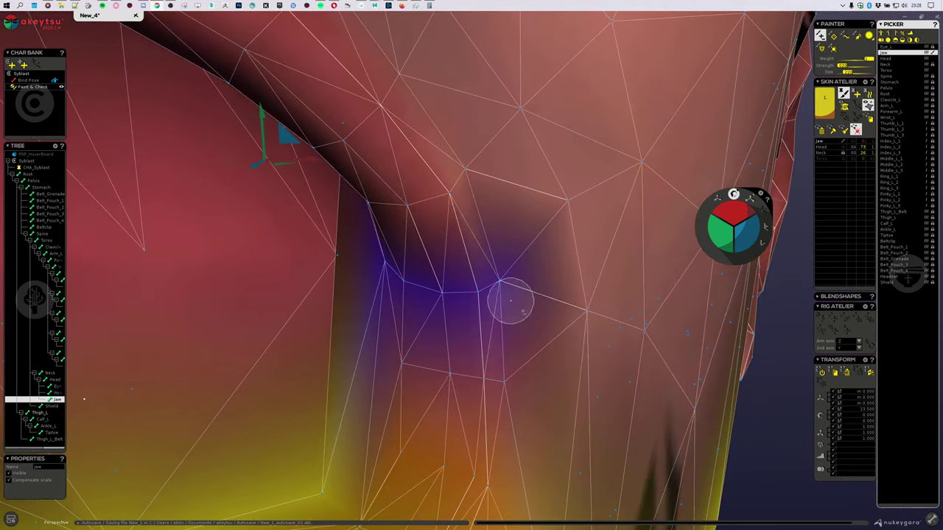
scroll(508, 291, down, 3)
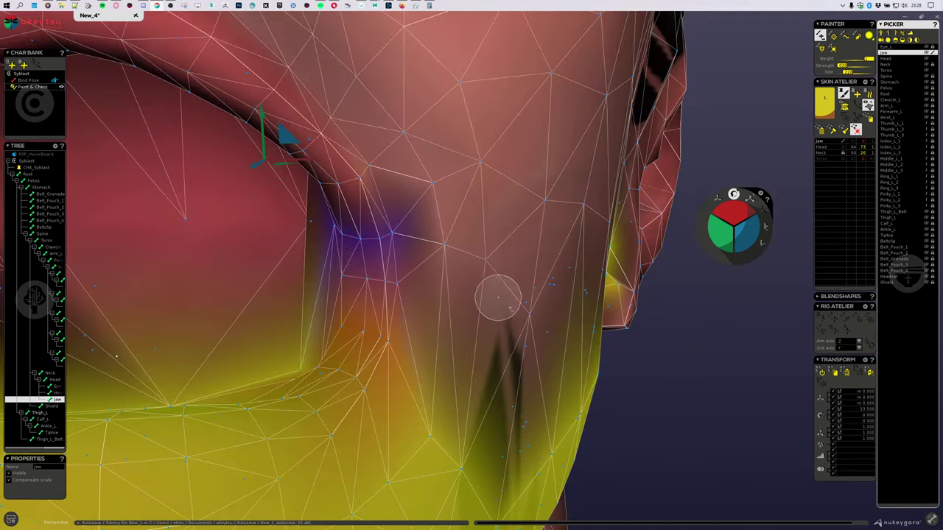
scroll(429, 307, up, 4)
scroll(466, 301, down, 2)
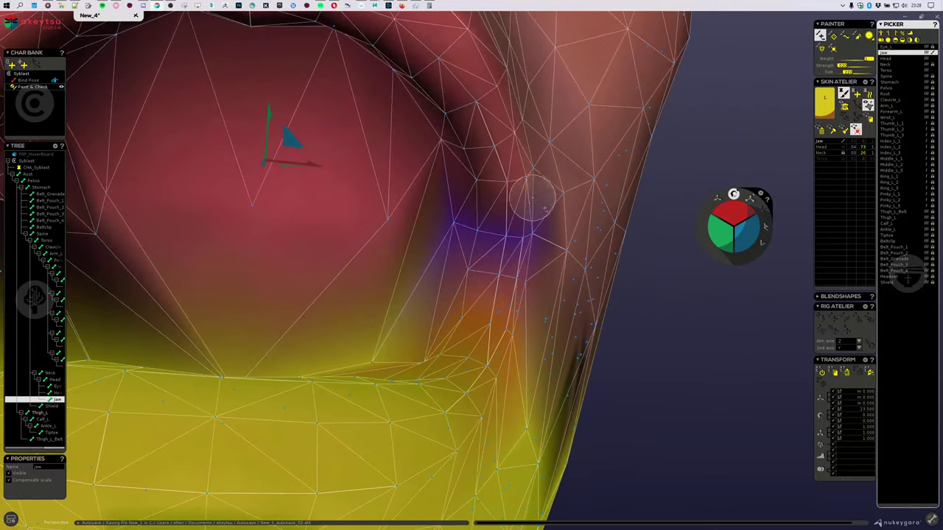
mouse_move(532, 196)
mouse_down()
mouse_move(493, 184)
mouse_move(522, 175)
mouse_move(478, 190)
mouse_up()
mouse_move(468, 204)
middle_down()
mouse_move(481, 204)
mouse_move(439, 214)
mouse_move(456, 207)
middle_up()
Paint and soften the Jaw weight across the cheek, from the mouth corner toward the ear.
mouse_move(457, 206)
alt+mouse_down()
mouse_move(476, 265)
mouse_move(427, 278)
alt+mouse_up()
mouse_move(366, 301)
alt+mouse_down()
mouse_move(378, 253)
mouse_move(364, 282)
mouse_move(352, 256)
alt+mouse_up()
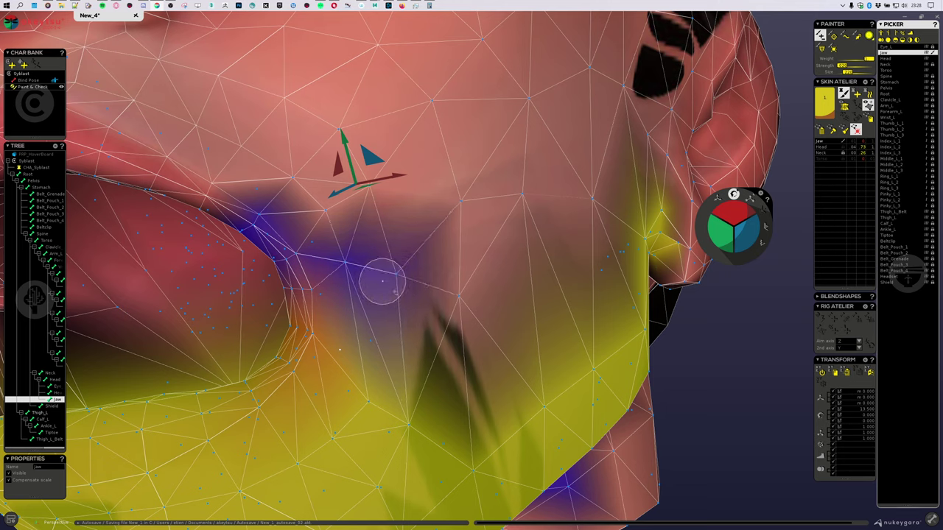
mouse_move(334, 234)
mouse_down()
mouse_move(339, 222)
mouse_move(386, 204)
mouse_up()
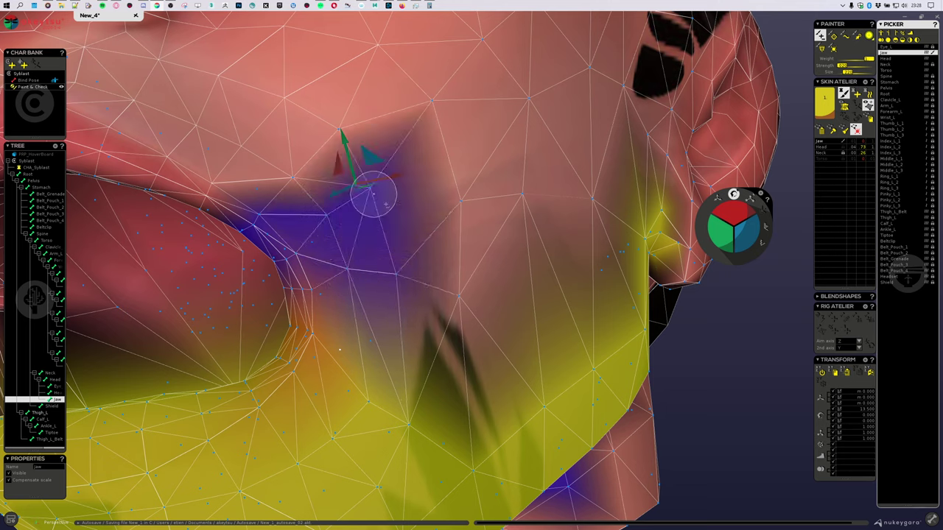
mouse_move(454, 202)
mouse_down()
mouse_move(450, 287)
mouse_move(413, 296)
mouse_move(441, 324)
mouse_up()
scroll(442, 324, down, 4)
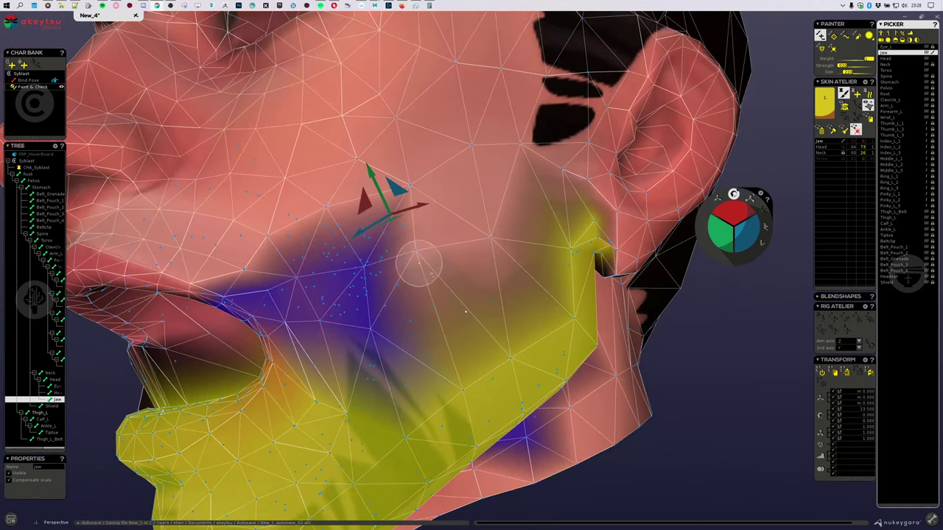
drag(419, 263, 502, 237)
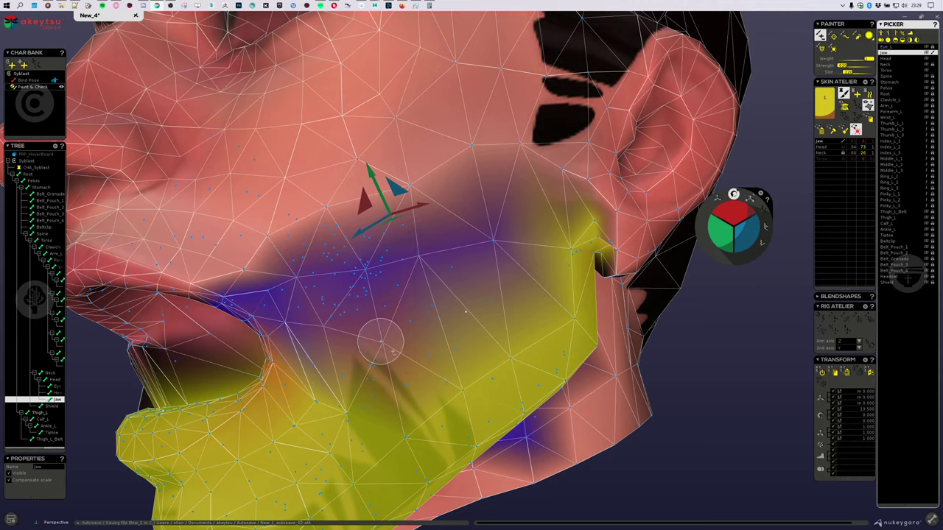
mouse_move(447, 336)
middle_down()
mouse_move(501, 332)
mouse_move(447, 315)
mouse_move(460, 278)
mouse_move(490, 286)
middle_up()
Switch to the Head joint, paint its weight along the jawline from the ear toward the chin, and smooth the result.
scroll(447, 313, down, 3)
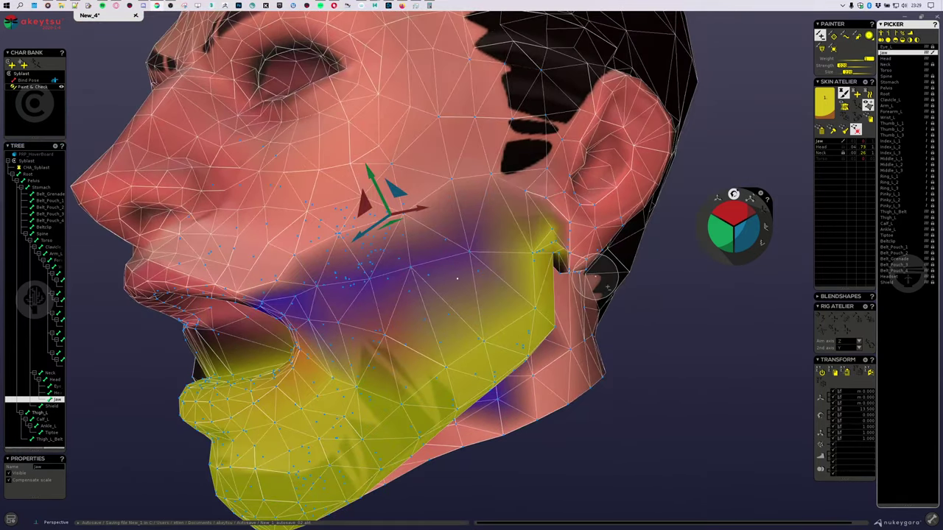
key(Up)
middle_drag(476, 326, 445, 307)
scroll(517, 259, up, 3)
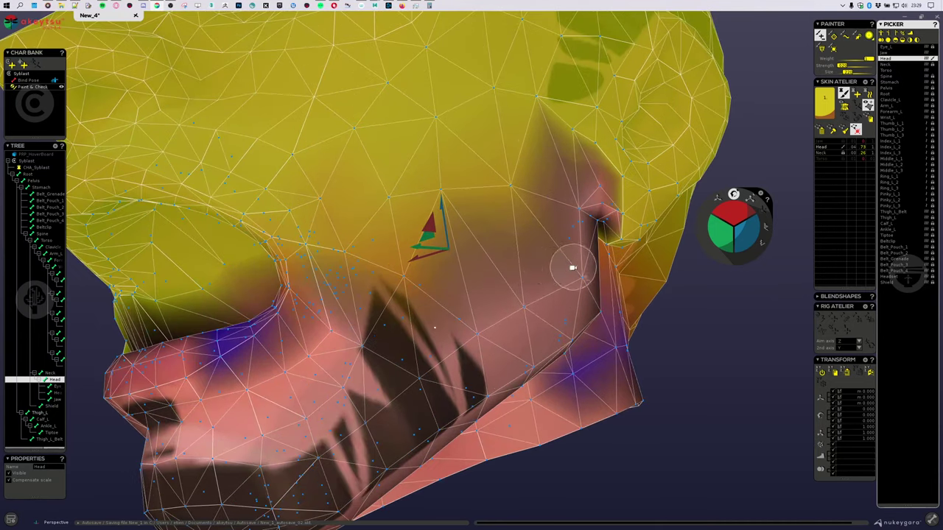
middle_drag(572, 268, 486, 249)
mouse_move(486, 245)
mouse_down()
mouse_move(491, 183)
mouse_move(472, 236)
mouse_move(417, 306)
mouse_move(299, 385)
mouse_move(298, 403)
mouse_up()
middle_drag(302, 357, 305, 357)
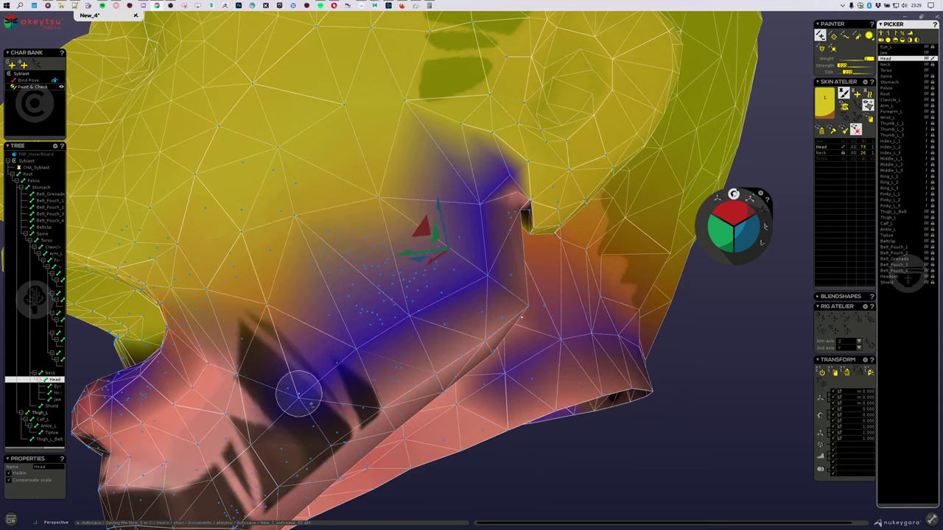
drag(299, 393, 366, 357)
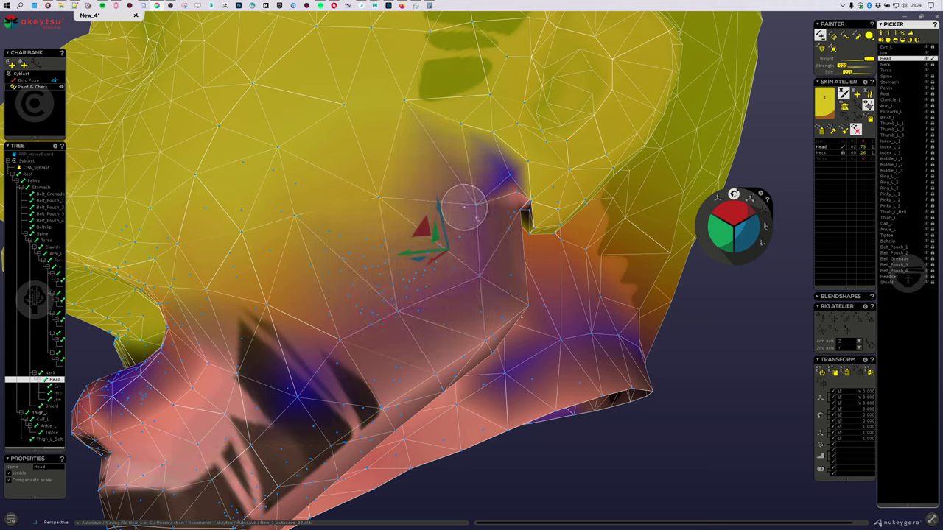
drag(462, 207, 478, 166)
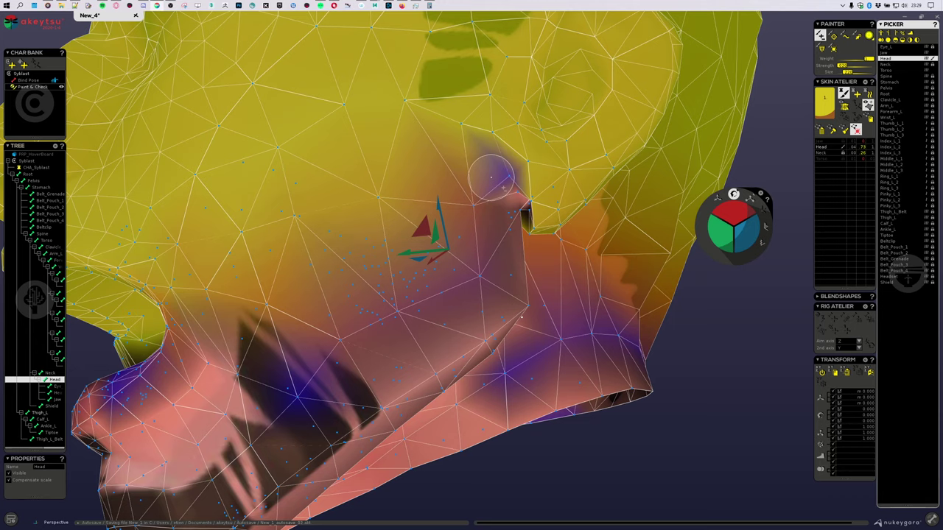
Blend the Head weight on the vertices in front of and just below the earlobe.
scroll(491, 178, up, 10)
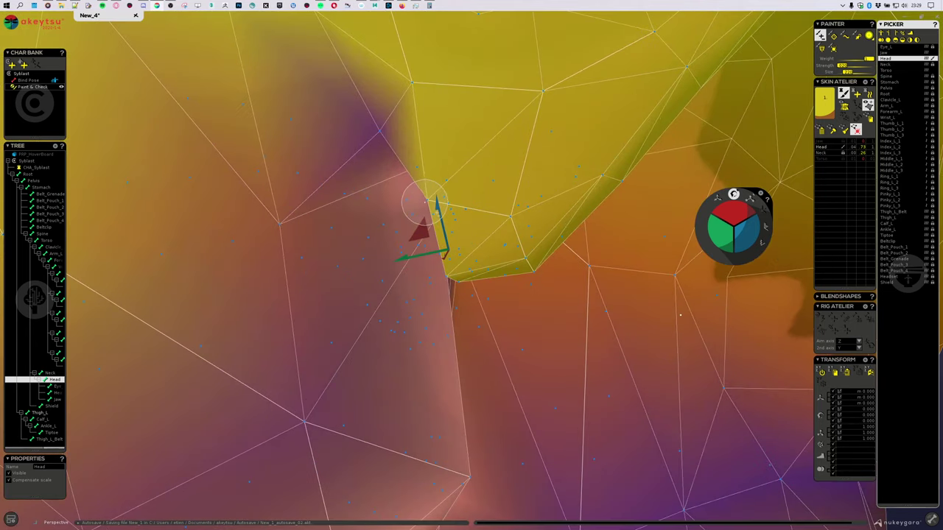
alt+drag(377, 205, 406, 202)
mouse_move(608, 207)
mouse_down()
mouse_move(580, 239)
mouse_move(587, 235)
mouse_up()
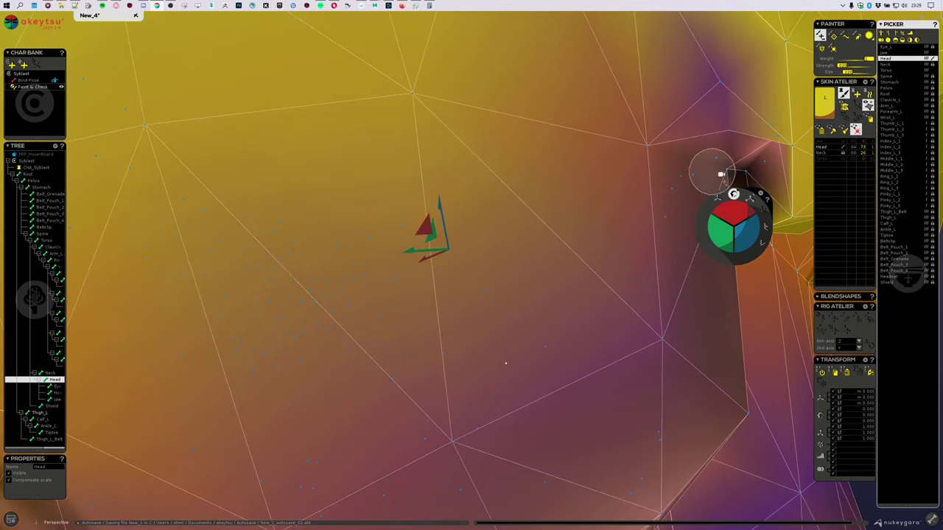
alt+drag(767, 147, 773, 82)
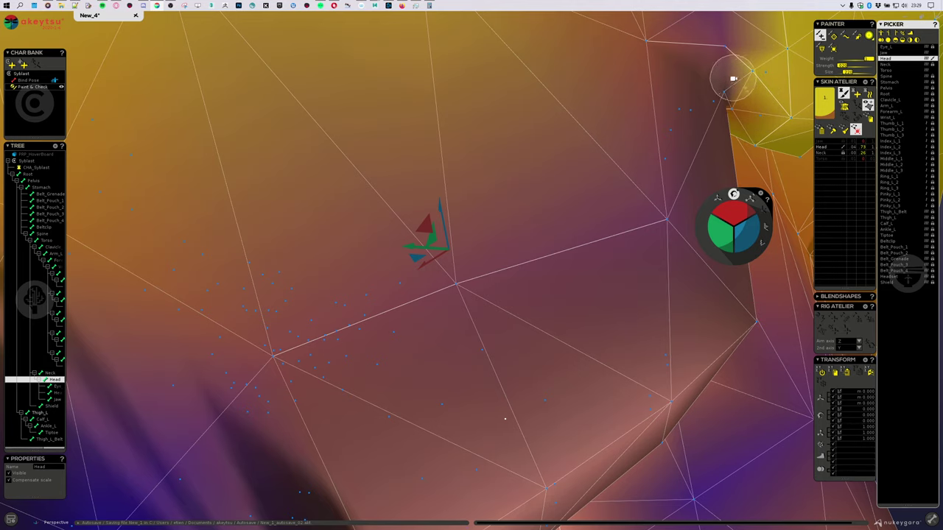
middle_drag(732, 78, 713, 98)
drag(590, 182, 587, 137)
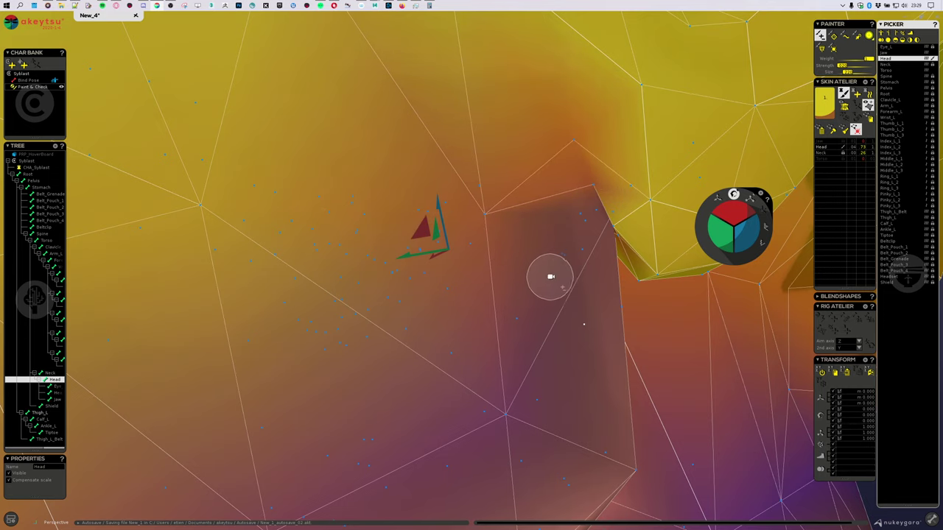
middle_drag(547, 273, 574, 219)
click(658, 82)
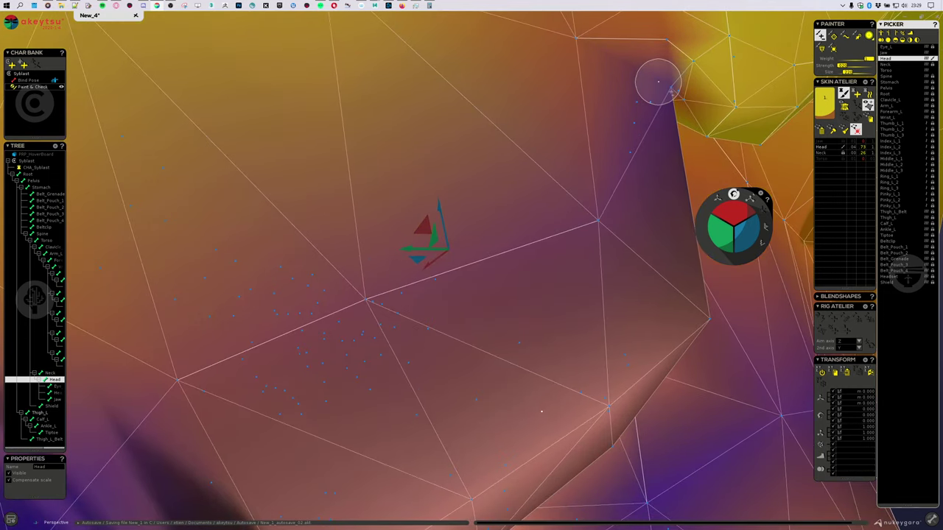
middle_drag(652, 94, 631, 116)
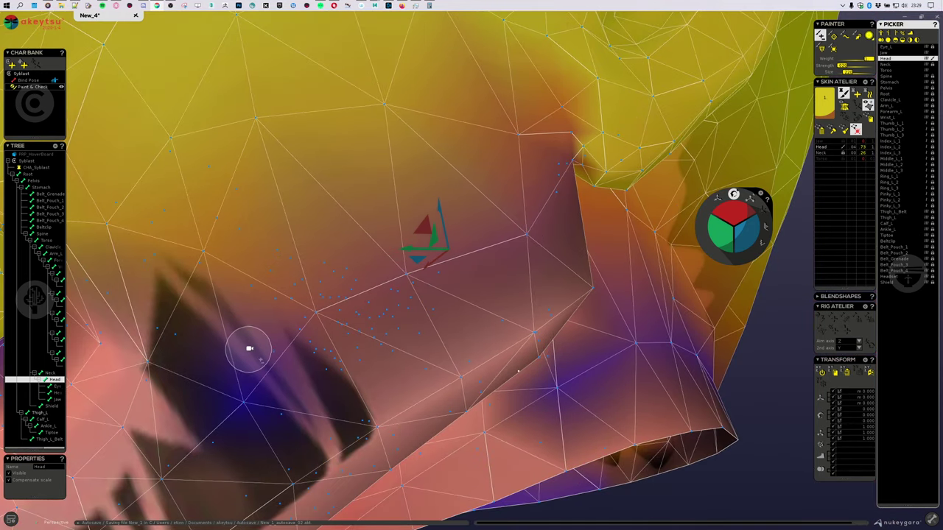
Paint and smooth the Head weight over the lower cheek, from beside the mouth corner down toward the chin.
middle_drag(248, 345, 271, 346)
click(296, 318)
click(254, 292)
middle_drag(228, 307, 320, 307)
mouse_move(317, 302)
mouse_down()
mouse_move(275, 331)
mouse_move(302, 297)
mouse_move(223, 347)
mouse_move(328, 251)
mouse_up()
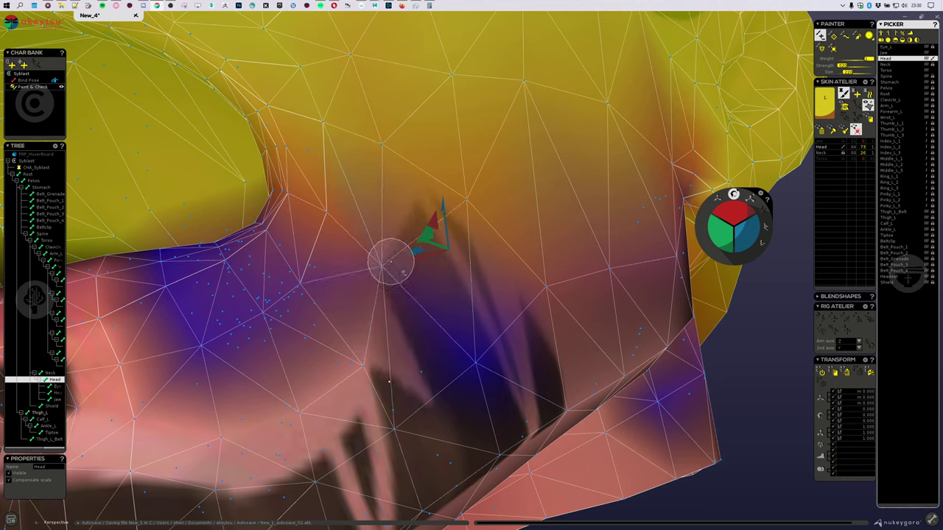
drag(391, 261, 387, 255)
mouse_move(363, 356)
mouse_down()
mouse_move(362, 364)
mouse_move(351, 342)
mouse_move(301, 412)
mouse_move(290, 395)
mouse_move(228, 436)
mouse_move(307, 425)
mouse_up()
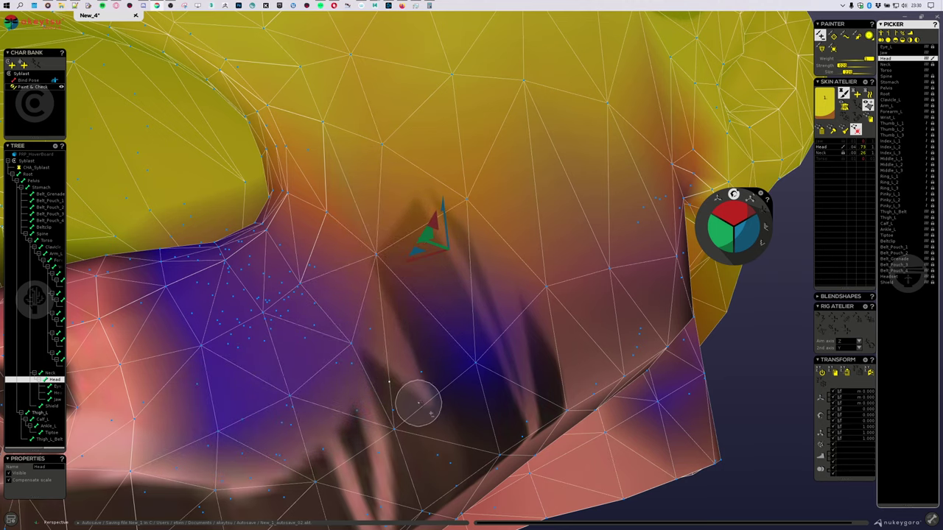
mouse_move(418, 403)
mouse_down()
mouse_move(467, 361)
mouse_move(467, 347)
mouse_move(427, 379)
mouse_move(400, 433)
mouse_move(347, 361)
mouse_move(368, 410)
mouse_move(360, 446)
mouse_move(317, 475)
mouse_up()
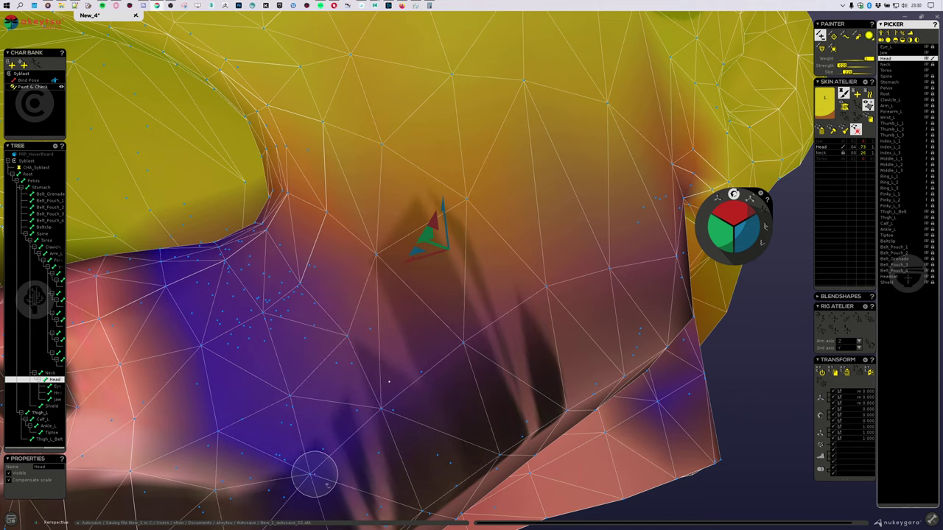
Extend the Head weight along the lower edge of the jaw and check the blend from below and the side.
scroll(340, 401, down, 3)
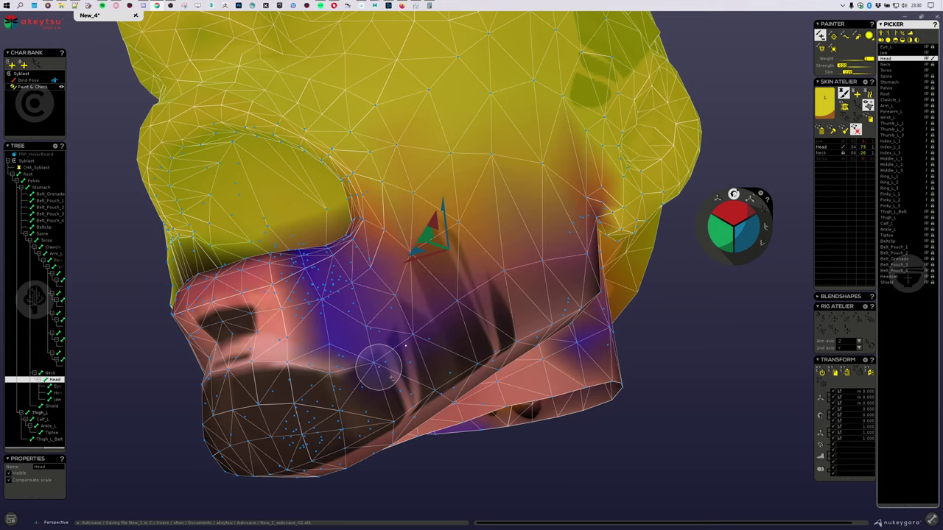
alt+drag(391, 356, 393, 366)
drag(371, 419, 364, 420)
alt+drag(479, 354, 431, 369)
mouse_move(431, 368)
middle_down()
mouse_move(500, 313)
mouse_move(394, 307)
mouse_move(328, 320)
mouse_move(367, 306)
mouse_move(341, 280)
mouse_move(314, 293)
middle_up()
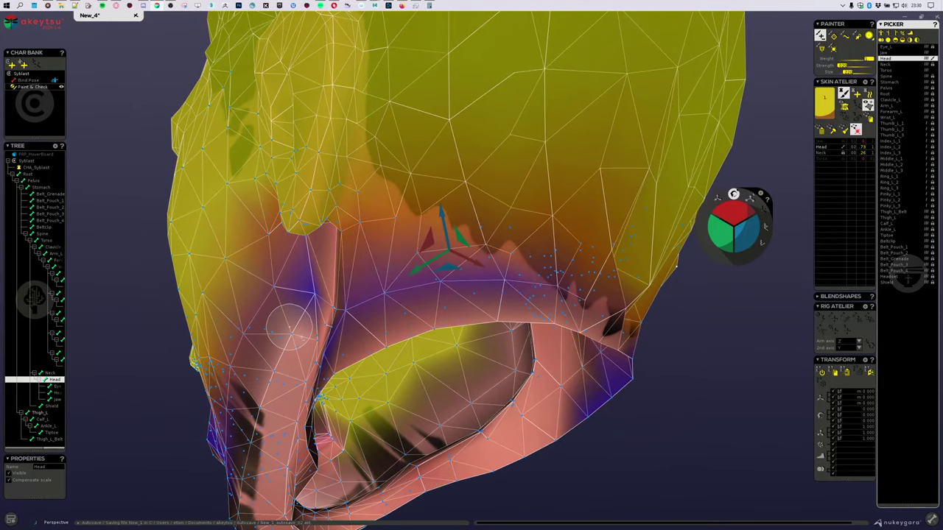
mouse_move(291, 327)
middle_down()
mouse_move(309, 322)
mouse_move(357, 194)
middle_up()
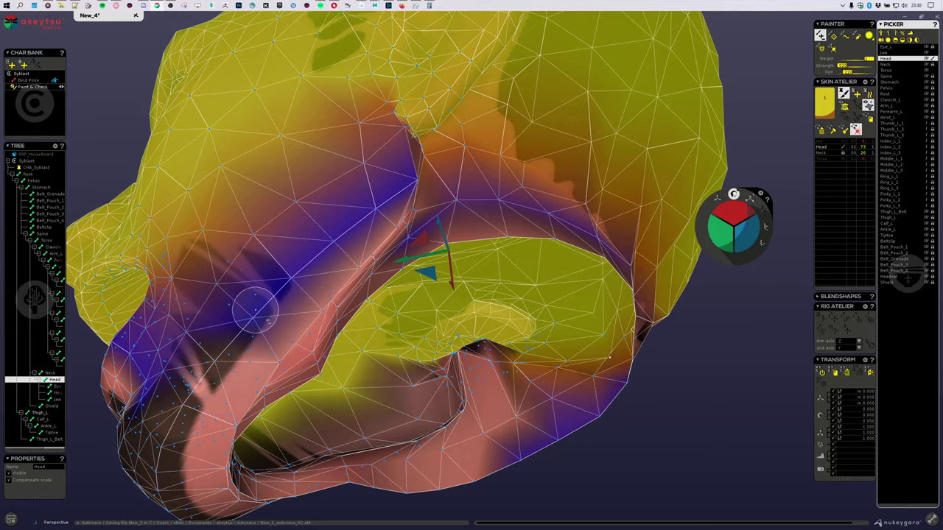
mouse_move(196, 386)
middle_down()
mouse_move(238, 383)
mouse_move(235, 401)
mouse_move(332, 316)
mouse_move(386, 361)
mouse_move(370, 316)
mouse_move(488, 347)
mouse_move(459, 336)
mouse_move(488, 357)
mouse_move(520, 354)
mouse_move(467, 326)
mouse_move(547, 274)
mouse_move(509, 231)
mouse_move(497, 313)
middle_up()
middle_drag(513, 373, 531, 324)
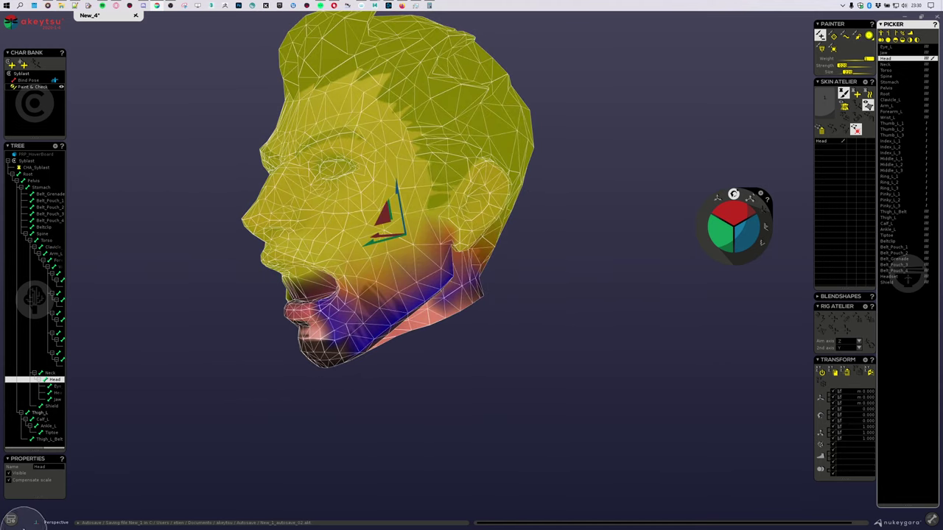
Set the viewport to shading without wireframe, bring back the whole character, and leave vertex weight painting.
click(11, 519)
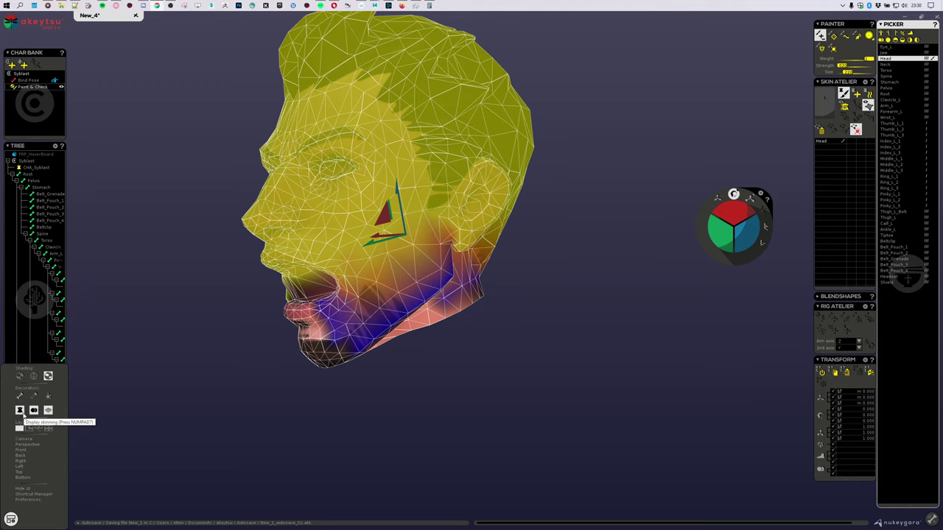
click(33, 378)
click(21, 378)
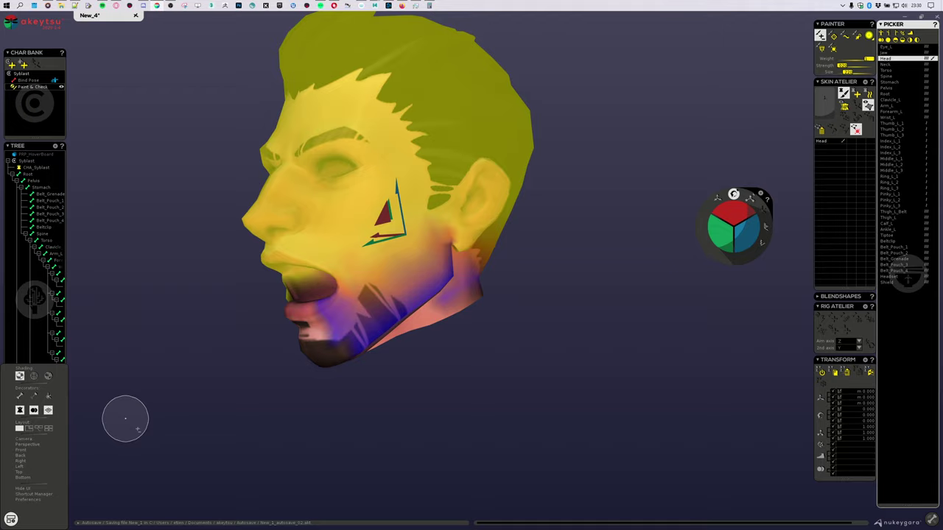
key(Num_Lock)
alt+drag(324, 354, 552, 361)
click(868, 106)
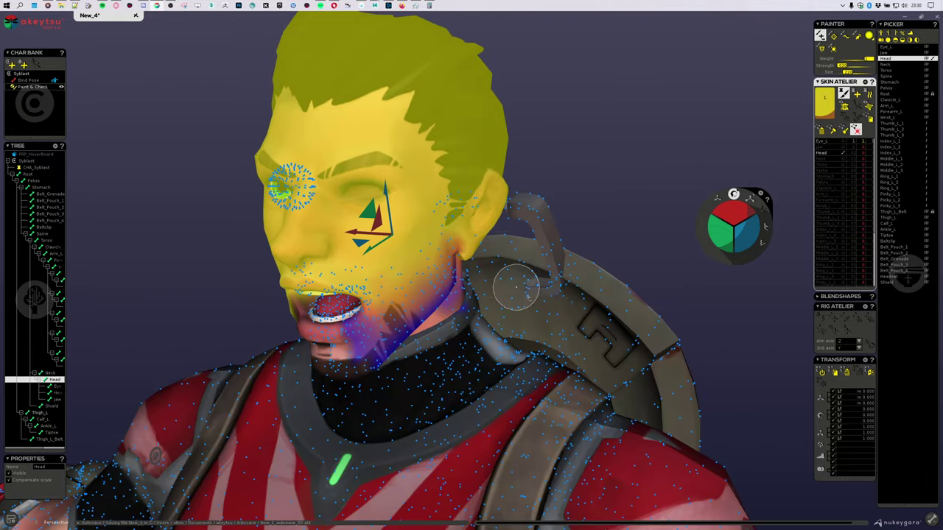
Select the Jaw, Eye and Headset joints under the Head and restore their rest pose with the mouth closed.
scroll(519, 288, down, 4)
alt+middle_drag(520, 288, 533, 191)
alt+drag(532, 191, 579, 155)
middle_drag(510, 170, 585, 246)
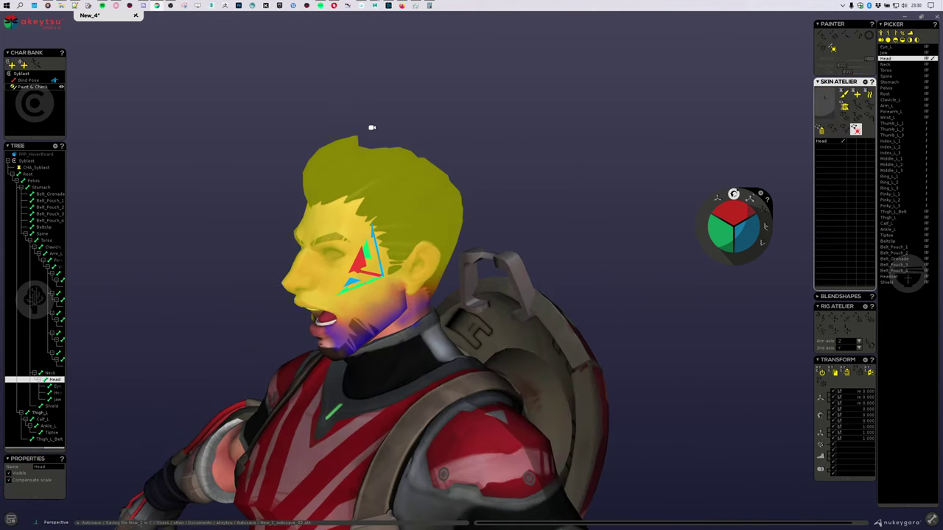
alt+middle_drag(372, 128, 411, 276)
scroll(410, 275, down, 3)
key(Down)
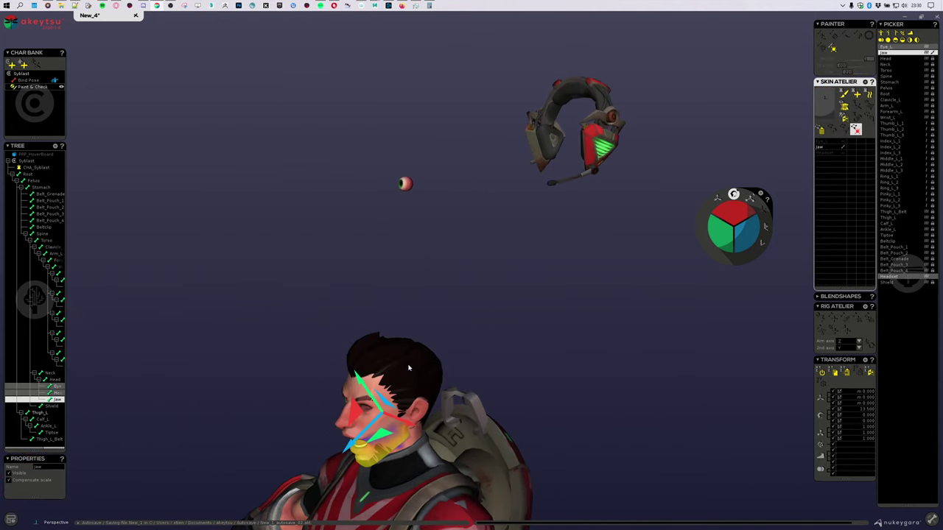
key(ctrl+z)
Check the Jaw weights on the closed mouth and display the skeleton joints over the torso and arm.
alt+middle_drag(408, 366, 427, 152)
alt+drag(427, 152, 547, 248)
scroll(567, 218, down, 3)
scroll(548, 248, up, 3)
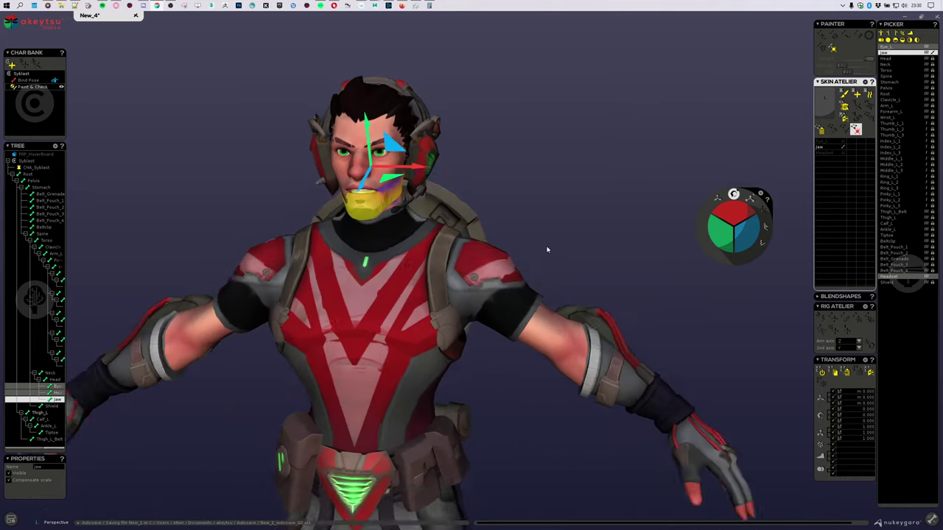
scroll(345, 254, up, 2)
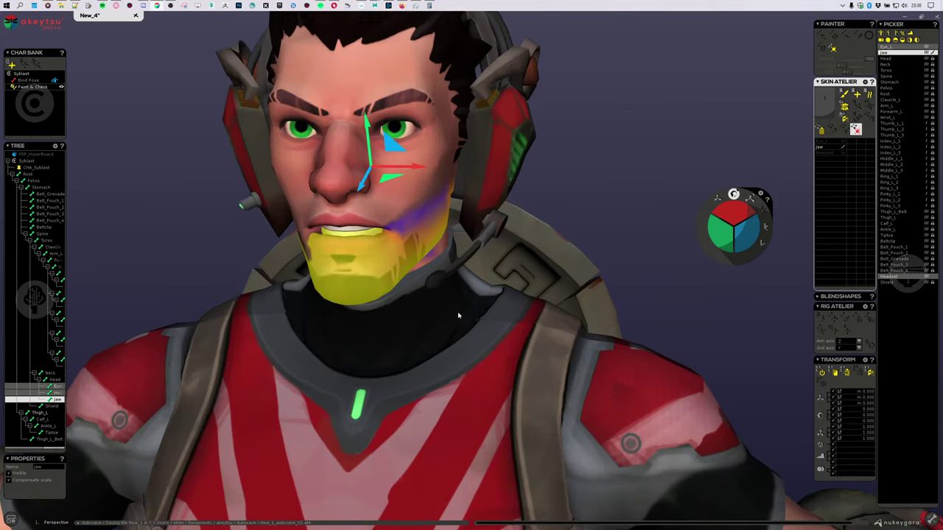
alt+drag(451, 310, 597, 331)
scroll(600, 354, down, 4)
alt+middle_drag(600, 361, 481, 189)
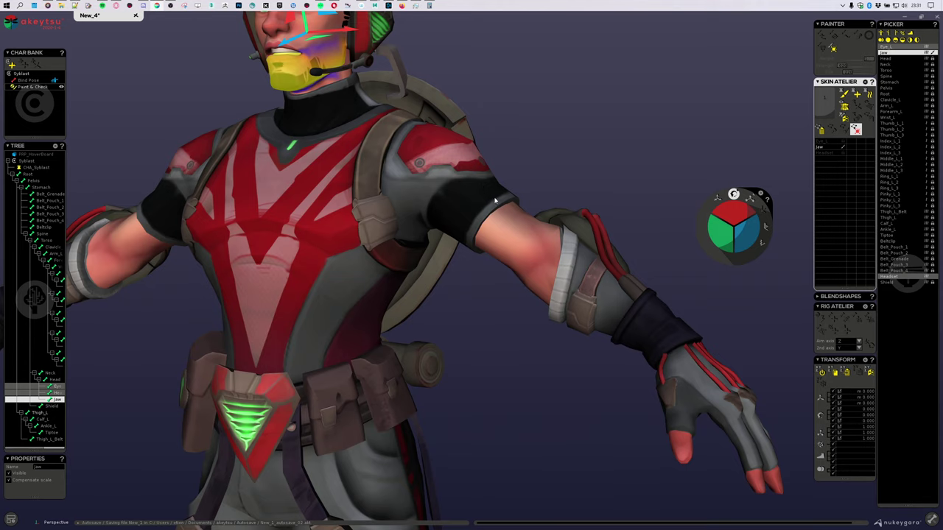
middle_drag(495, 200, 499, 341)
key(j)
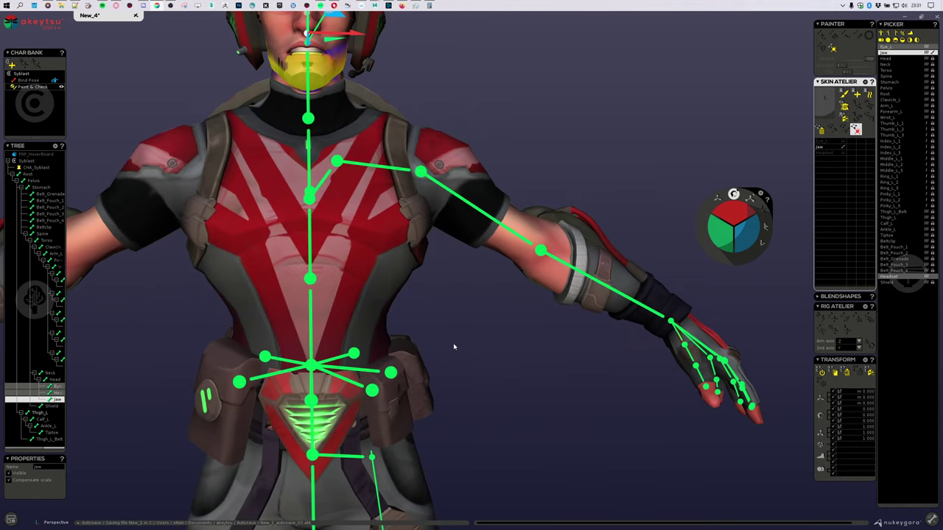
Bring the whole character into view and select the Stomach joint to inspect its weights on the torso and arm.
scroll(450, 347, down, 5)
alt+middle_drag(489, 286, 520, 344)
scroll(519, 346, down, 4)
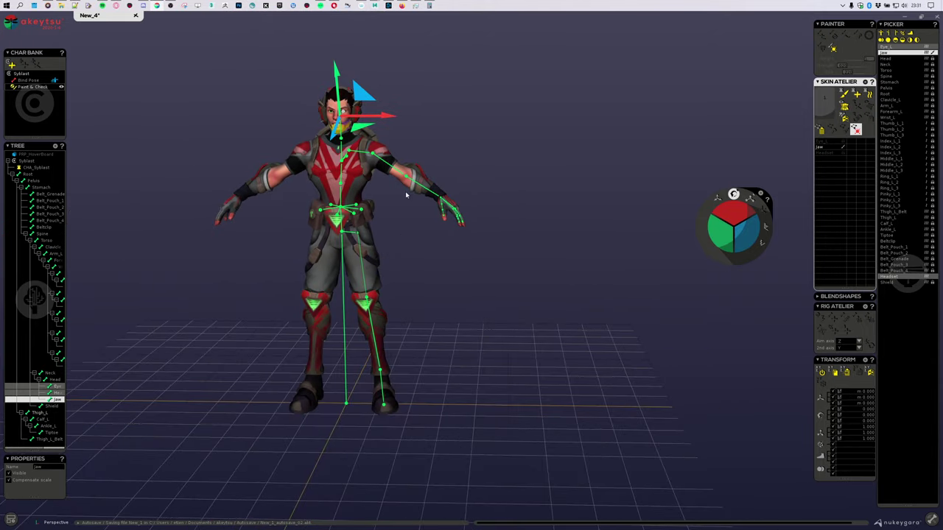
middle_drag(394, 442, 432, 297)
scroll(448, 340, up, 3)
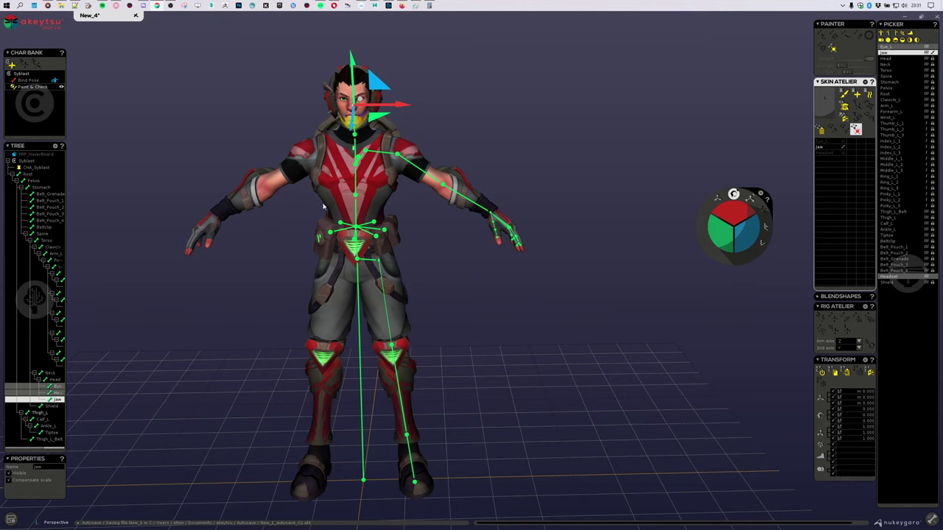
click(299, 160)
click(251, 202)
scroll(382, 168, up, 3)
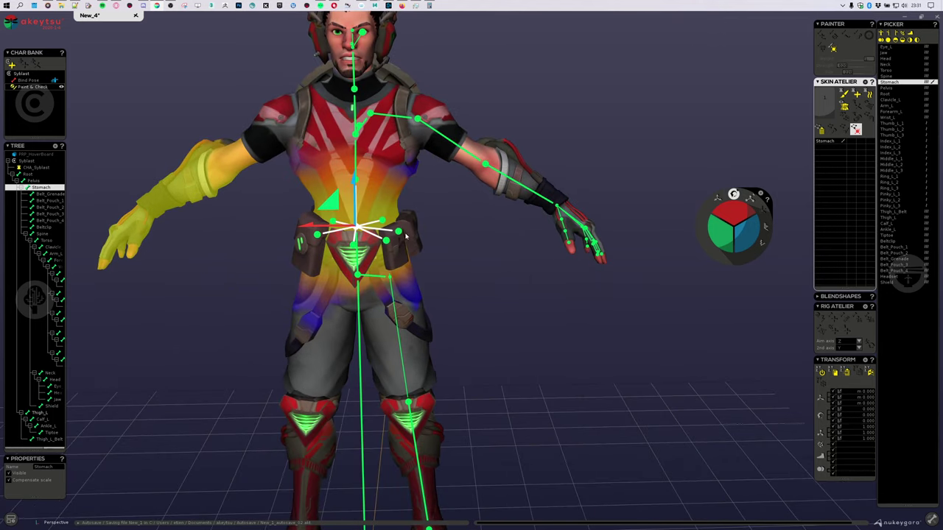
Select the Beltclip, Belt_Grenade and four Belt_Pouch joints around the waist together, with Belt_Pouch_4 as the active joint.
click(368, 264)
click(402, 263)
scroll(420, 243, up, 5)
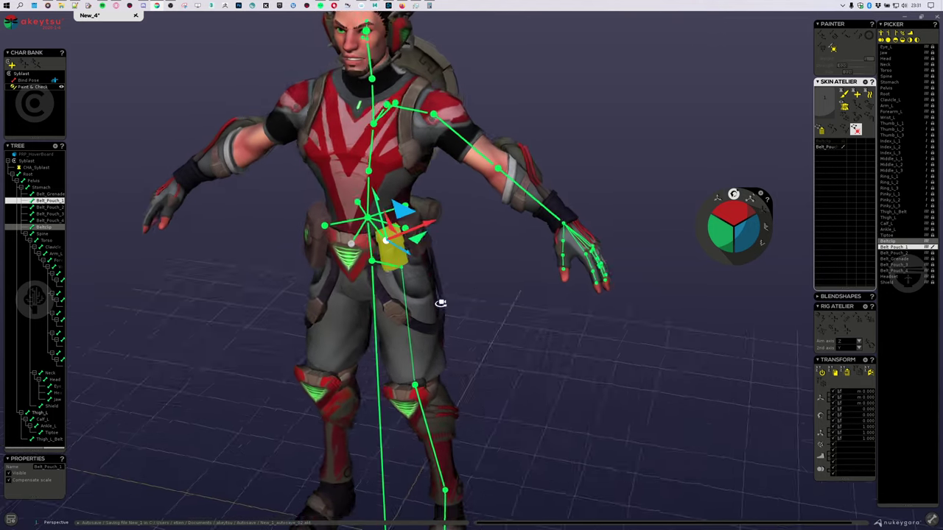
click(466, 195)
middle_drag(466, 194, 371, 207)
click(370, 207)
click(480, 248)
middle_drag(685, 265, 465, 202)
scroll(494, 310, down, 3)
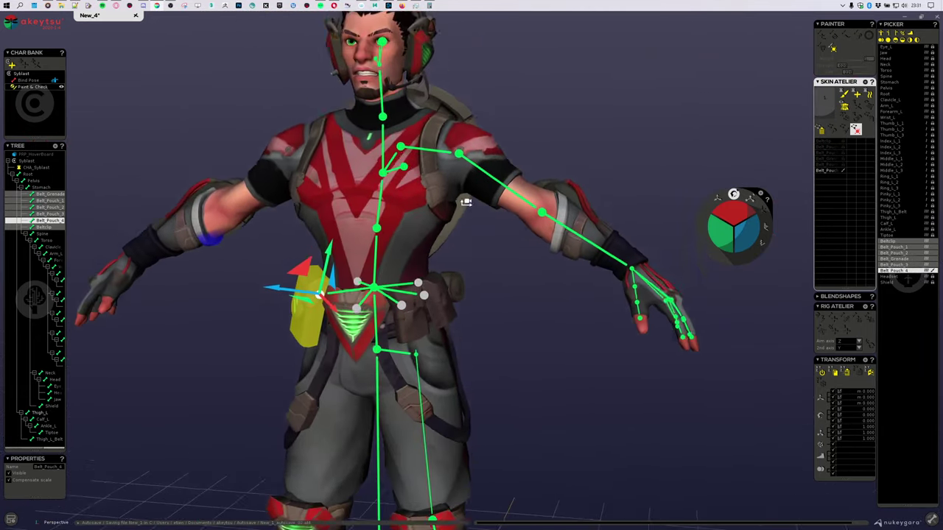
Select the vertices influenced by Belt_Pouch_4, including the stray ones near the elbow.
scroll(452, 154, up, 5)
middle_drag(450, 154, 444, 243)
scroll(444, 243, down, 5)
middle_drag(444, 309, 545, 160)
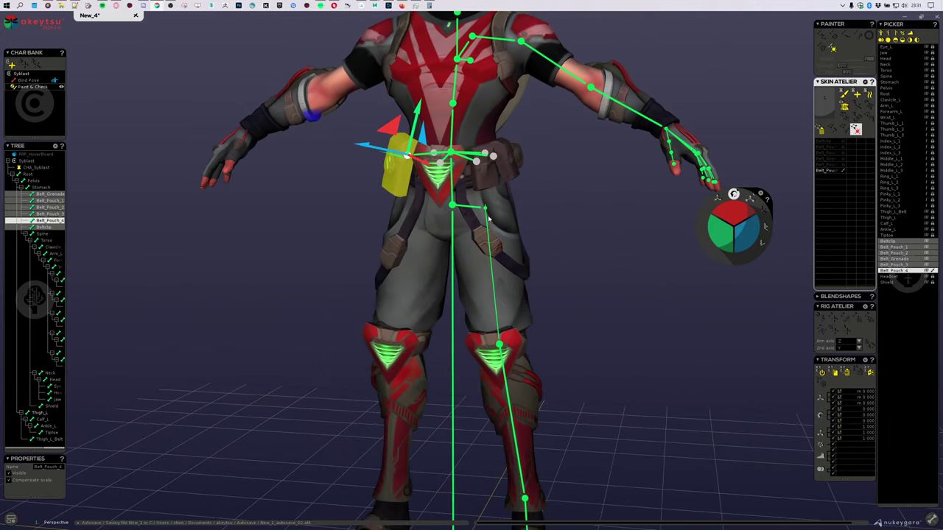
middle_drag(489, 228, 564, 303)
scroll(564, 303, up, 3)
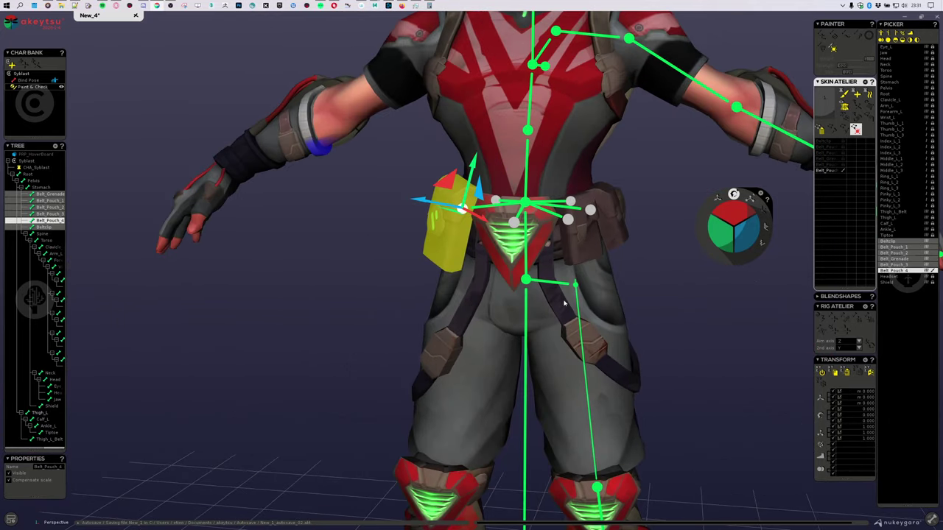
right_click(828, 170)
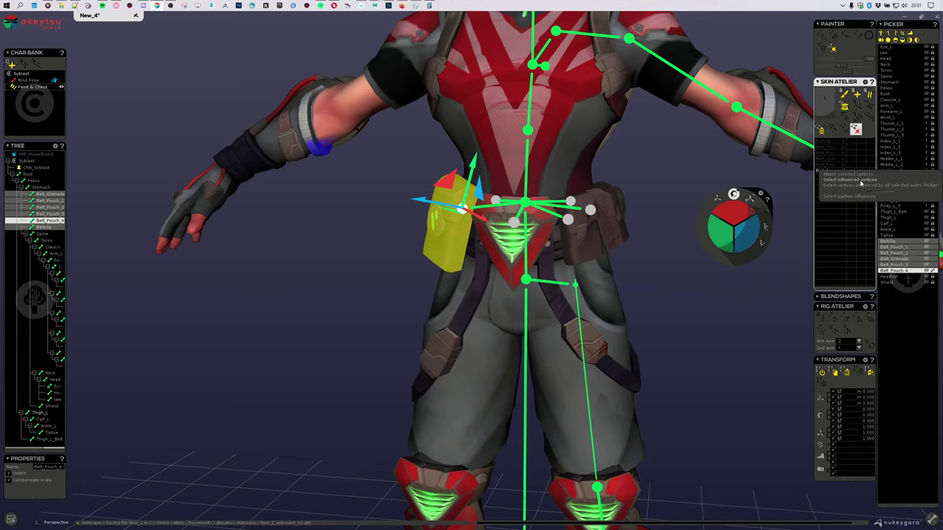
click(859, 180)
scroll(684, 213, down, 4)
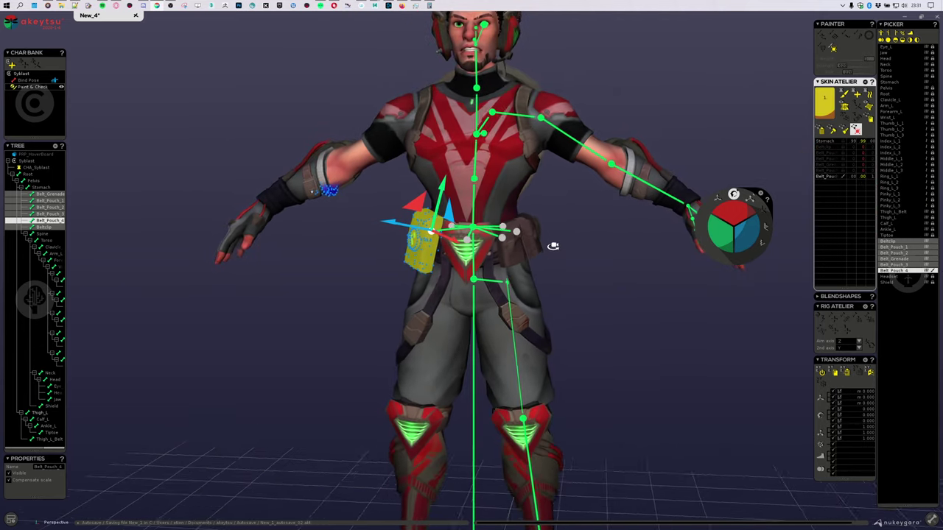
Activate weight painting and remove the stray Belt_Pouch_4 influence from the vertices near the elbow.
click(843, 97)
scroll(257, 190, up, 2)
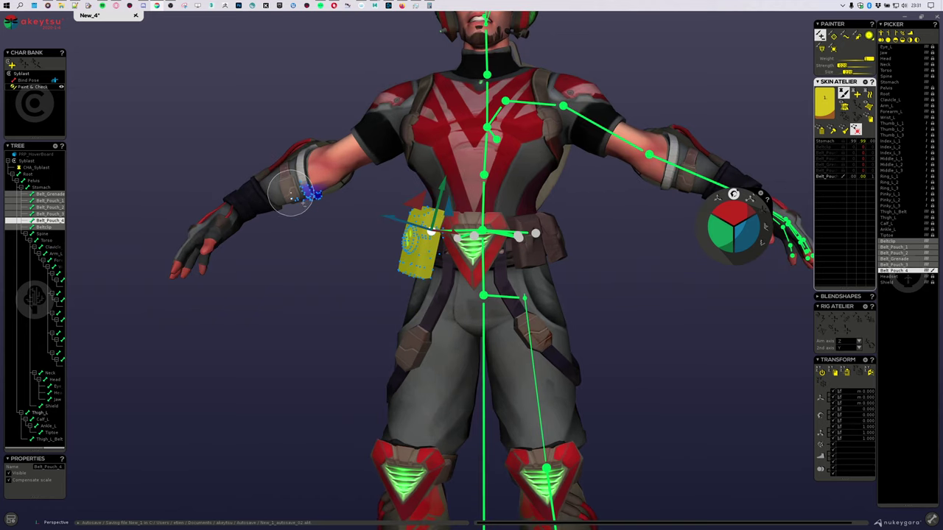
click(833, 50)
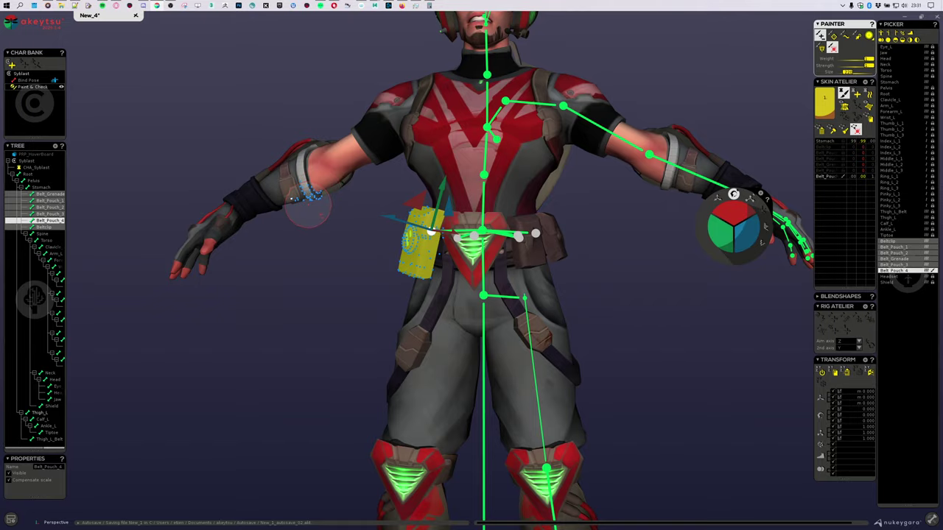
middle_drag(324, 282, 559, 303)
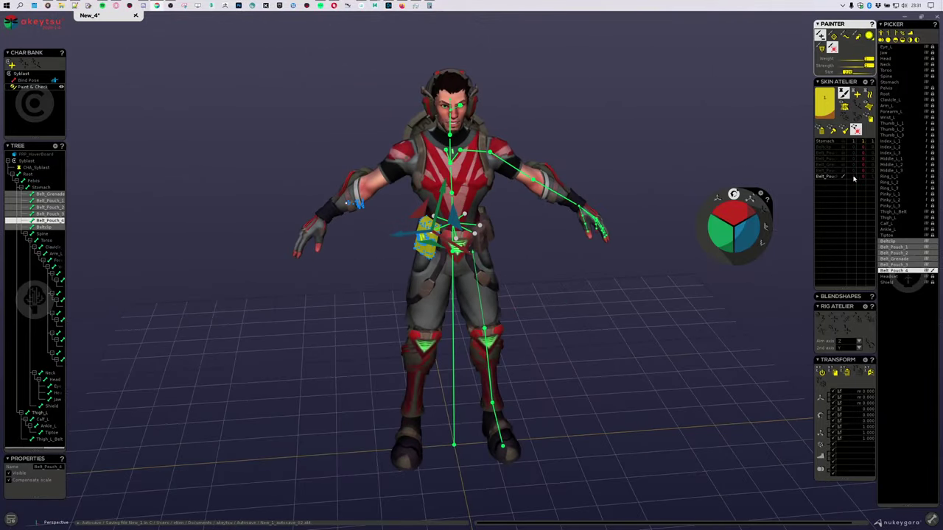
Select the vertices influenced by all the selected belt joints and check them around the belt and forearm.
right_click(817, 179)
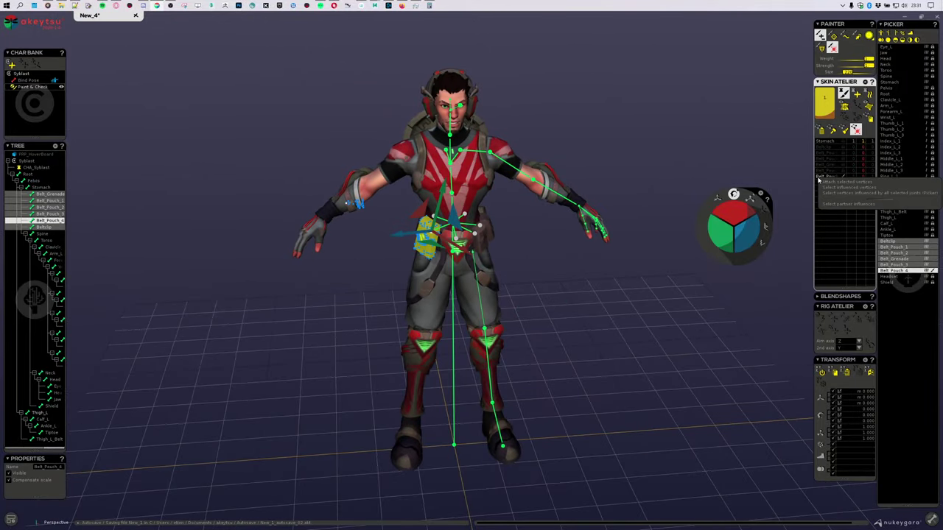
click(864, 194)
middle_drag(589, 294, 576, 249)
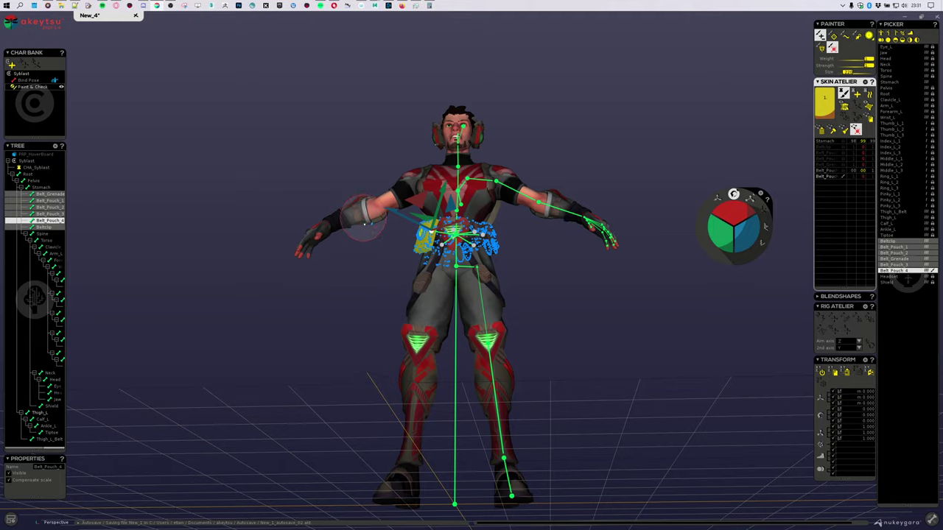
middle_drag(364, 225, 518, 317)
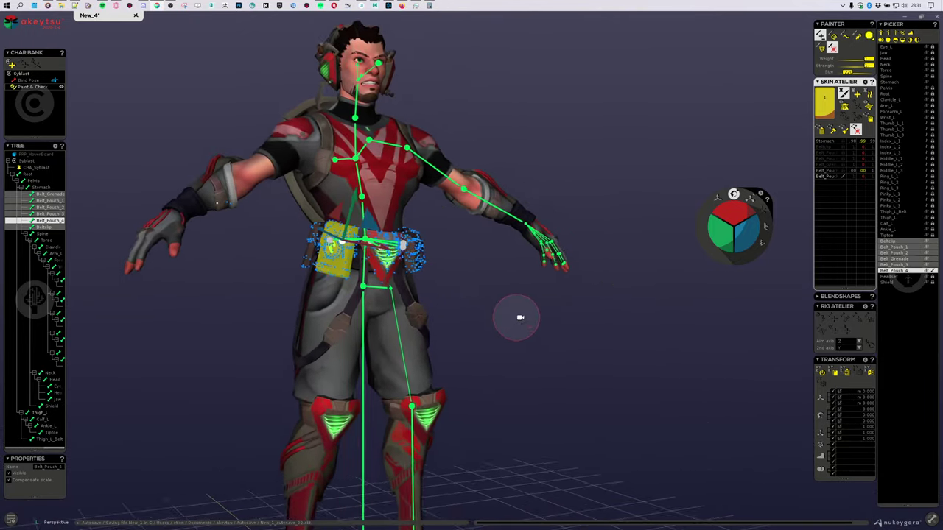
Select the belt joints from Beltclip through Belt_Pouch_4.
scroll(518, 318, up, 3)
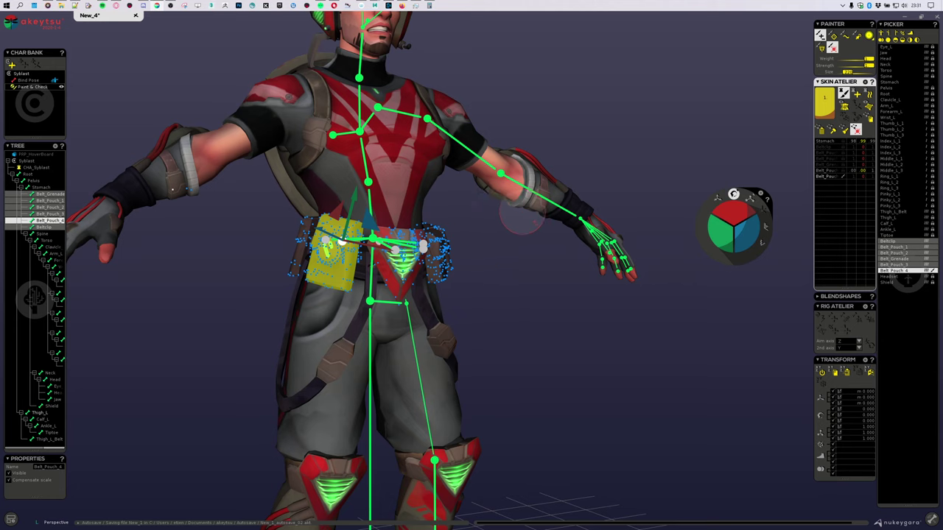
middle_drag(564, 288, 528, 287)
scroll(528, 288, up, 2)
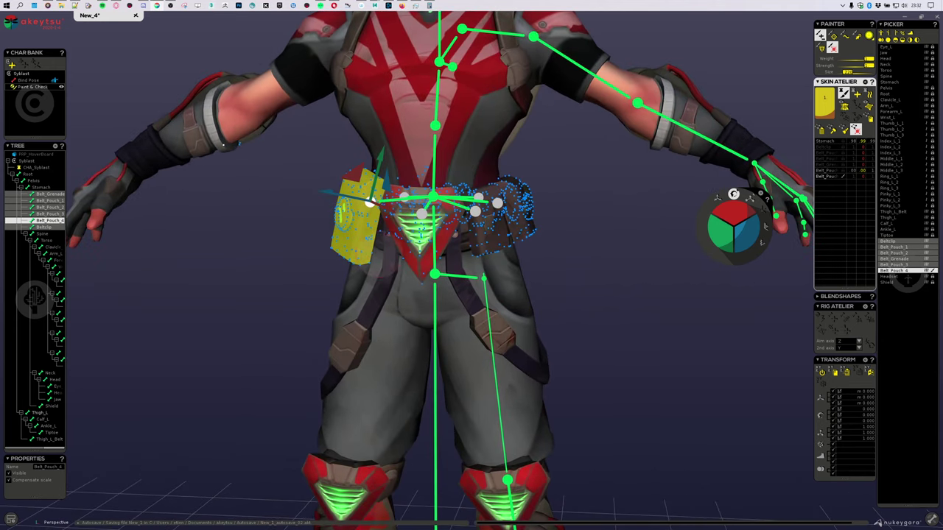
click(895, 245)
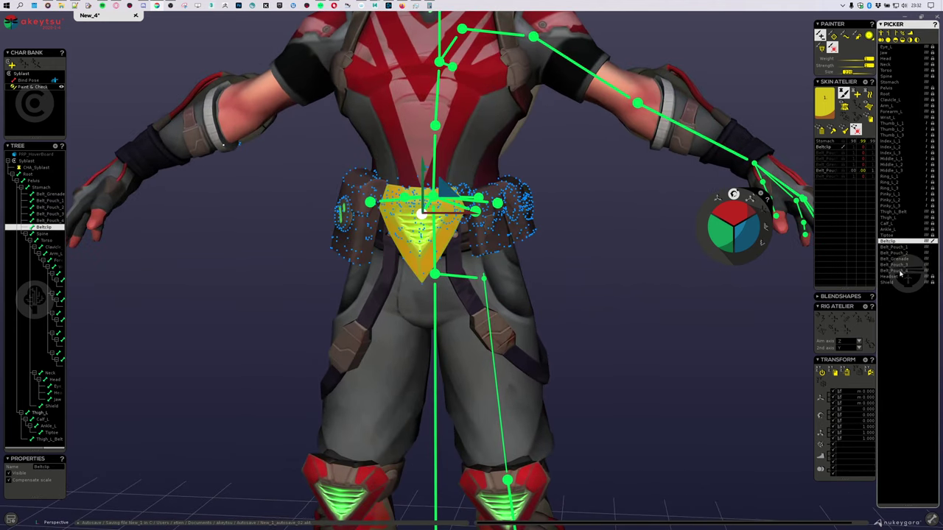
shift+click(900, 273)
click(657, 386)
middle_drag(576, 286, 507, 304)
scroll(625, 297, down, 4)
middle_drag(513, 181, 385, 264)
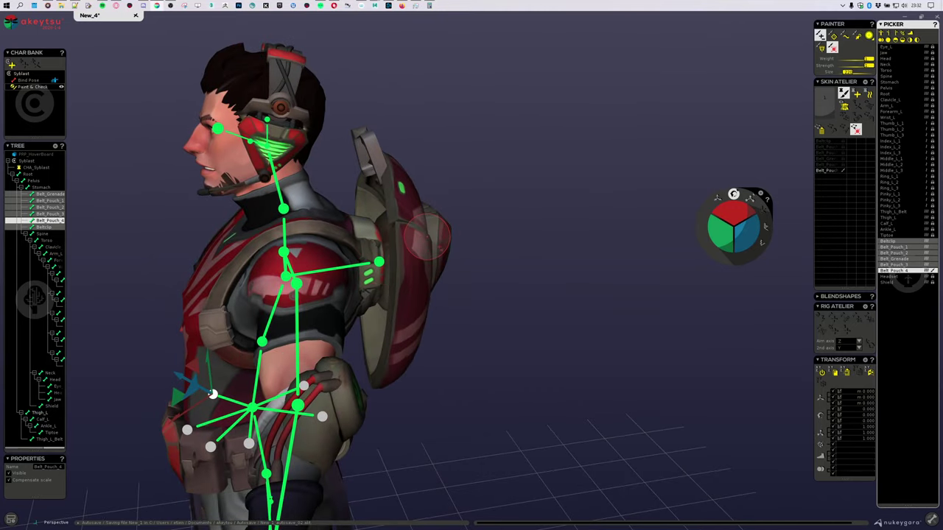
Select the Shield joint together with every accessory joint in the list back up to Beltclip.
click(379, 263)
middle_drag(379, 263, 579, 259)
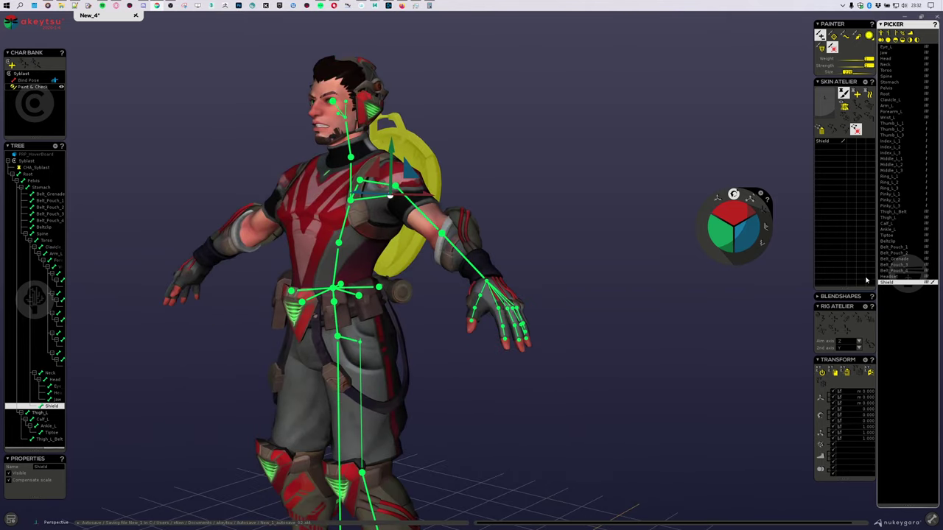
shift+click(895, 250)
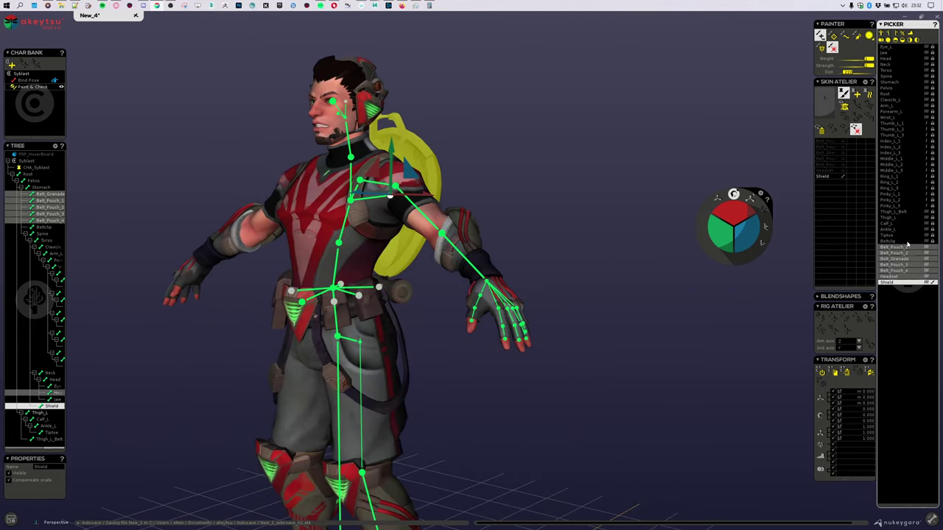
click(902, 243)
Add the Eye_L joint to the accessory joint selection.
middle_drag(764, 286, 556, 248)
scroll(555, 248, up, 5)
mouse_move(510, 318)
middle_down()
mouse_move(466, 319)
mouse_move(497, 323)
middle_up()
middle_drag(523, 223, 511, 288)
middle_drag(435, 226, 467, 115)
scroll(509, 391, up, 6)
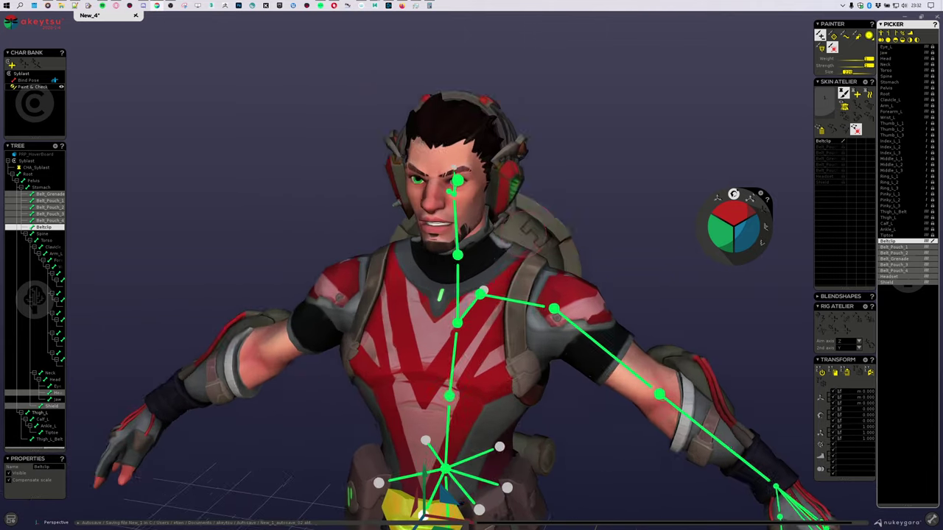
click(898, 48)
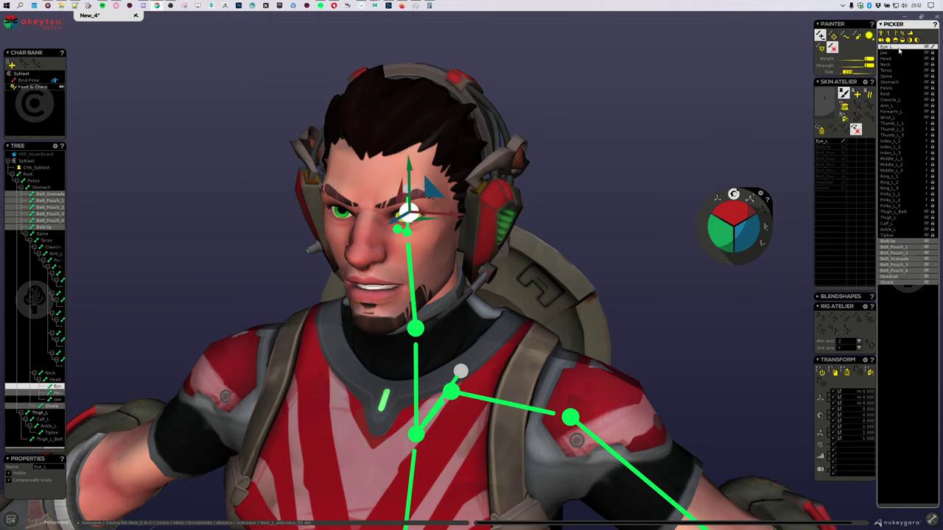
middle_drag(616, 213, 591, 297)
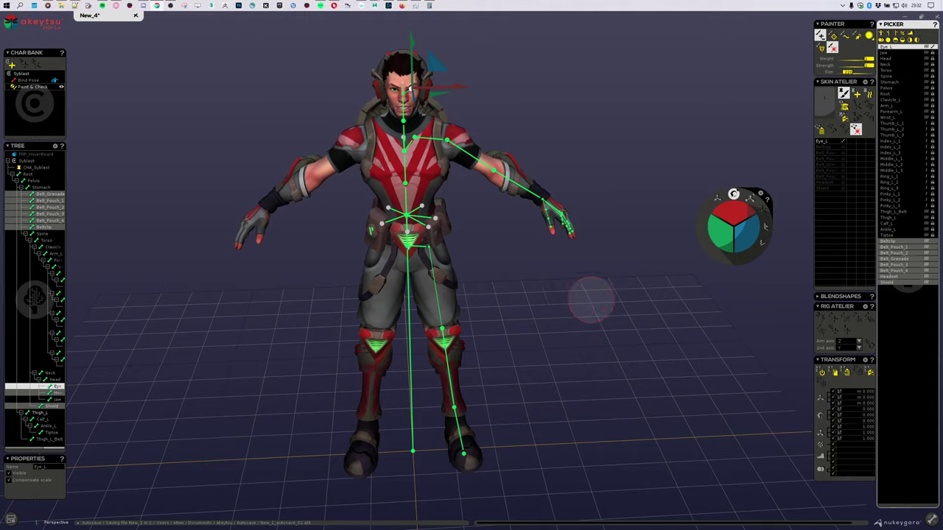
Select the vertices influenced by the chosen joints and invert the vertex selection to the rest of the character.
right_click(829, 145)
click(849, 160)
middle_drag(548, 258, 521, 328)
key(ctrl+i)
alt+right_drag(520, 328, 564, 296)
click(915, 259)
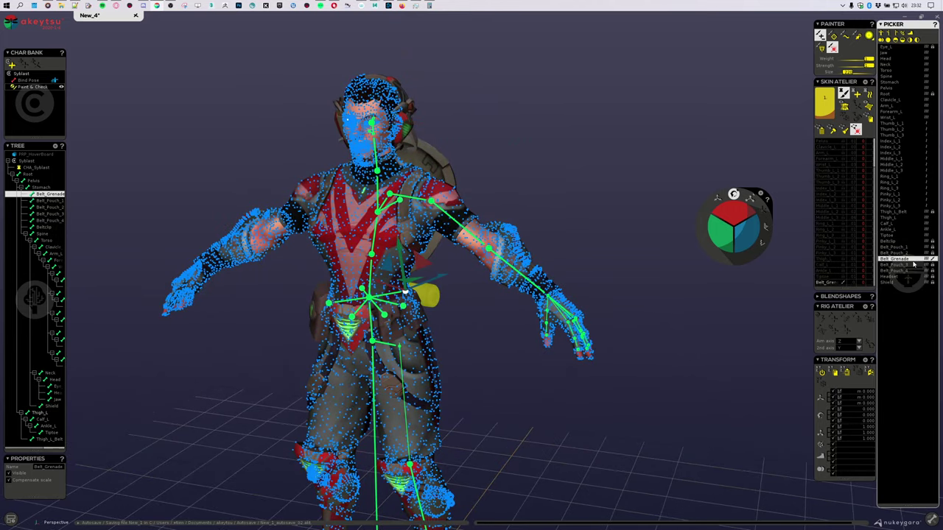
Mirror the skin weights and joints of the selected vertices to the character's right side.
alt+drag(620, 364, 669, 382)
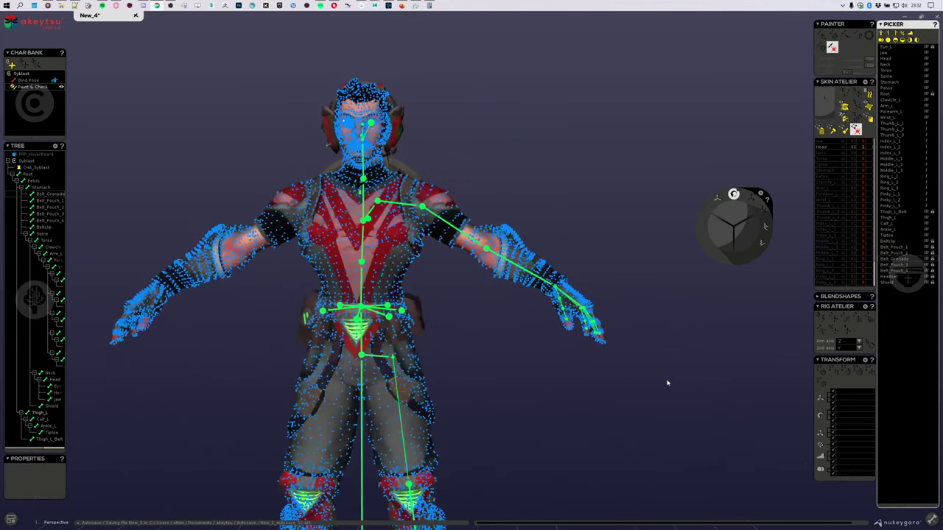
alt+middle_drag(669, 383, 668, 340)
alt+right_drag(669, 340, 641, 361)
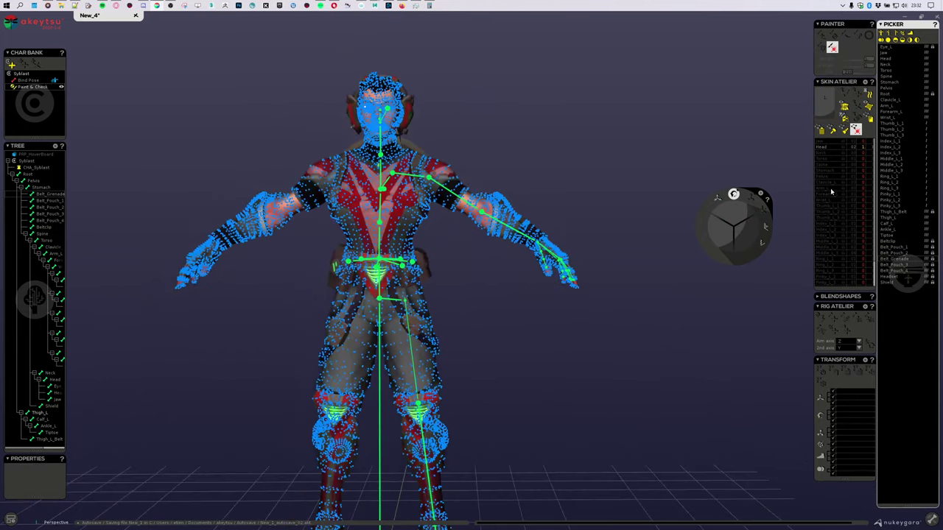
click(851, 122)
Inspect the mirrored skin weights on the Arm_R joint.
middle_drag(601, 339, 446, 260)
scroll(433, 151, up, 3)
click(431, 145)
click(258, 127)
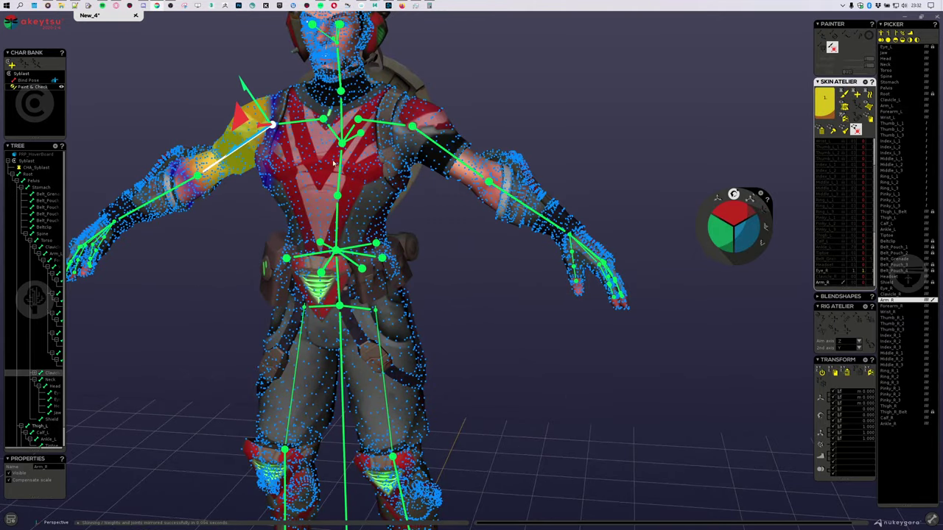
middle_drag(282, 164, 407, 290)
scroll(338, 173, up, 3)
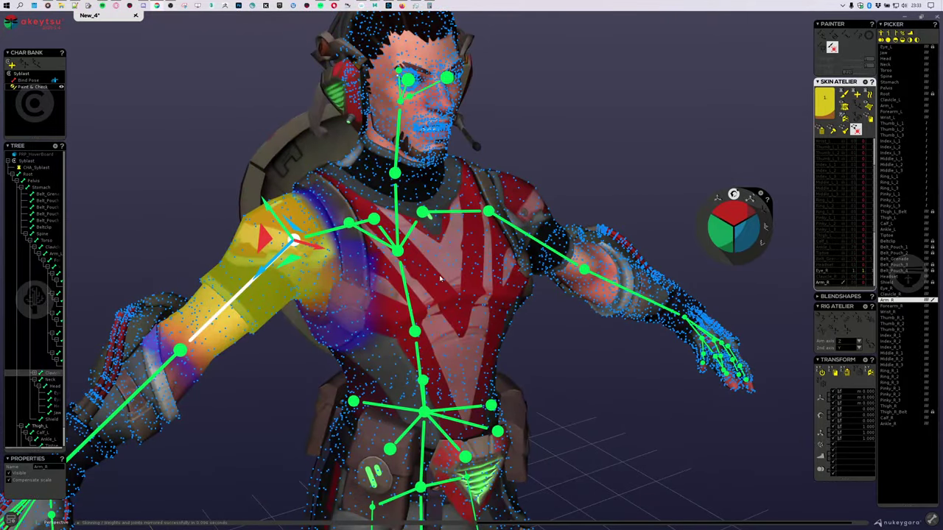
Examine the skin weights of the Stomach joint and the belt pouches around the waist.
click(414, 330)
middle_drag(417, 324, 517, 299)
middle_drag(433, 412, 433, 298)
click(344, 354)
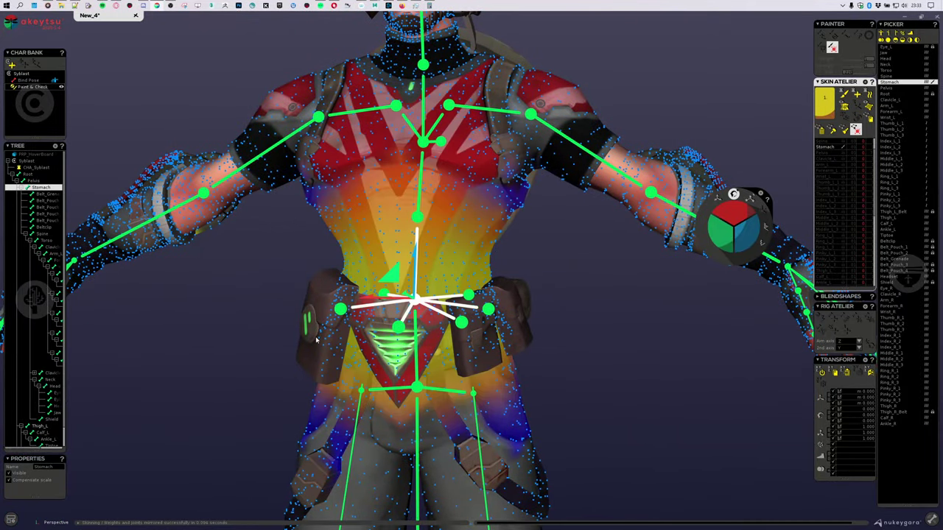
click(318, 340)
middle_drag(227, 370, 438, 366)
click(283, 352)
middle_drag(282, 352, 461, 307)
scroll(396, 387, down, 3)
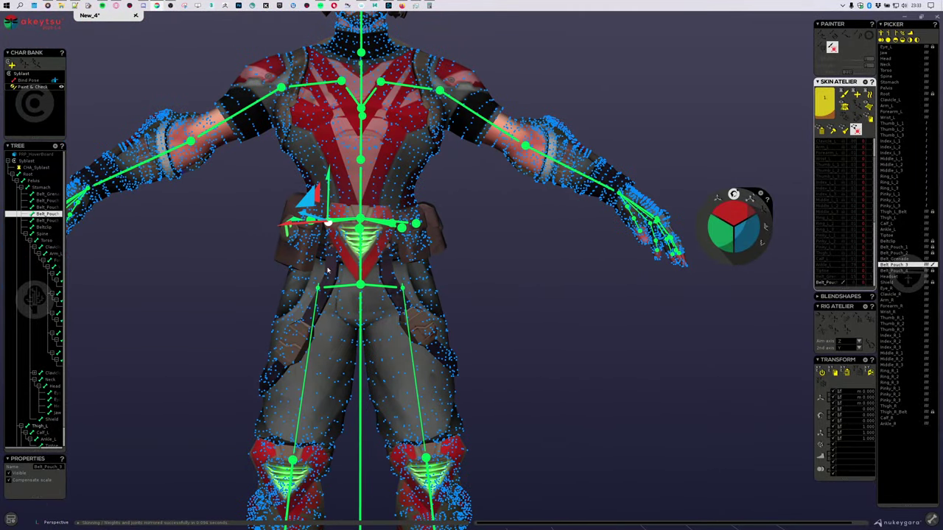
Check the Belt_Pouch_3 weights from behind and review the mirrored legs.
middle_drag(327, 270, 450, 284)
scroll(450, 285, up, 4)
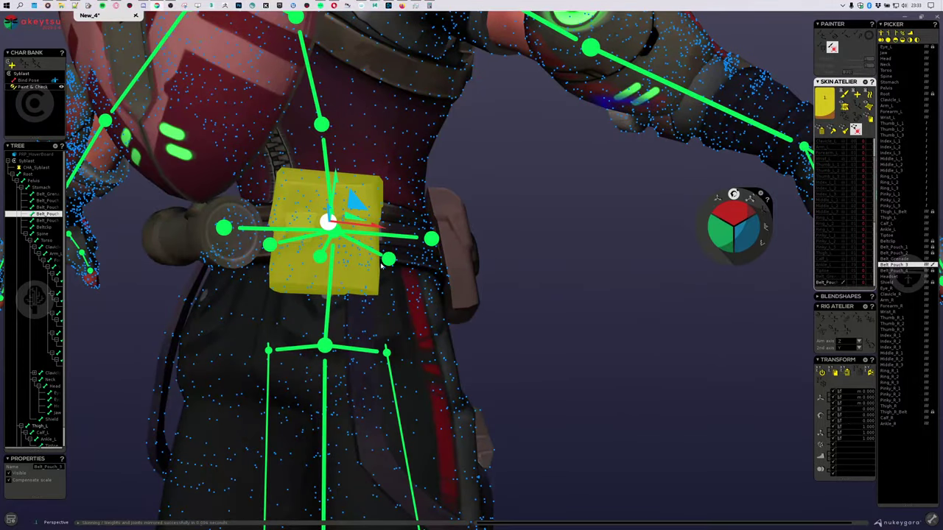
middle_drag(341, 278, 534, 280)
scroll(366, 295, down, 4)
middle_drag(419, 268, 318, 210)
scroll(465, 364, down, 3)
middle_drag(464, 243, 494, 247)
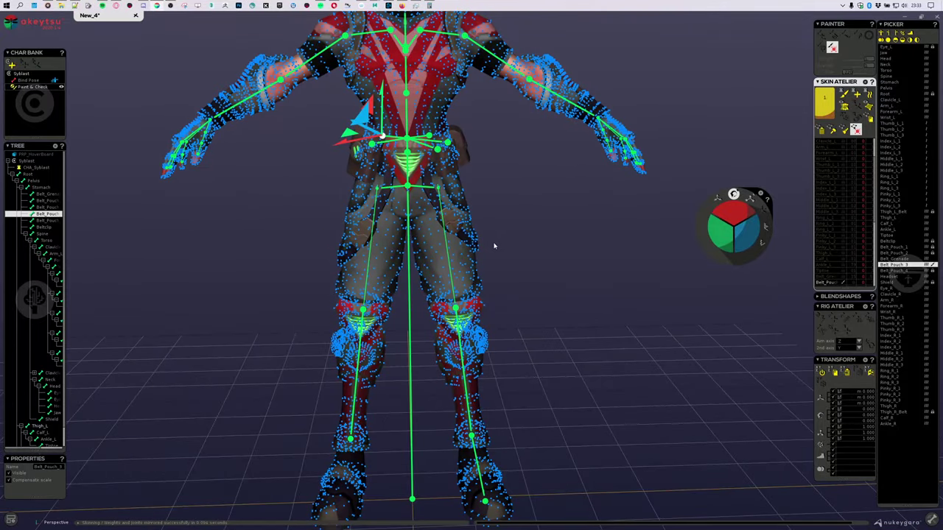
scroll(531, 167, down, 3)
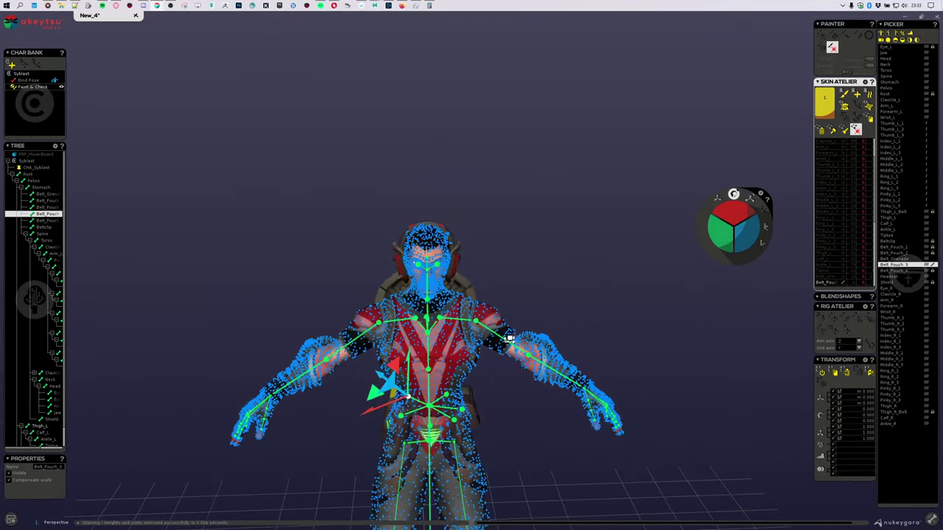
Check the Jaw joint's skin weights by rotating the jaw open and viewing it from several sides.
scroll(482, 324, up, 5)
middle_drag(545, 169, 534, 283)
scroll(532, 284, up, 4)
click(426, 193)
middle_drag(542, 338, 510, 339)
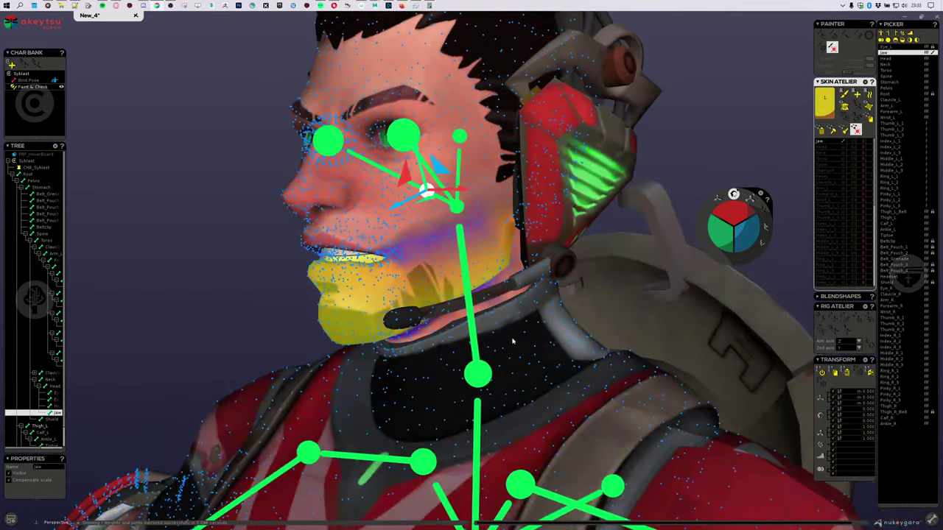
scroll(493, 324, up, 3)
middle_drag(463, 293, 571, 290)
mouse_move(739, 204)
mouse_down()
mouse_move(742, 214)
mouse_move(733, 196)
mouse_move(751, 211)
mouse_move(743, 204)
mouse_up()
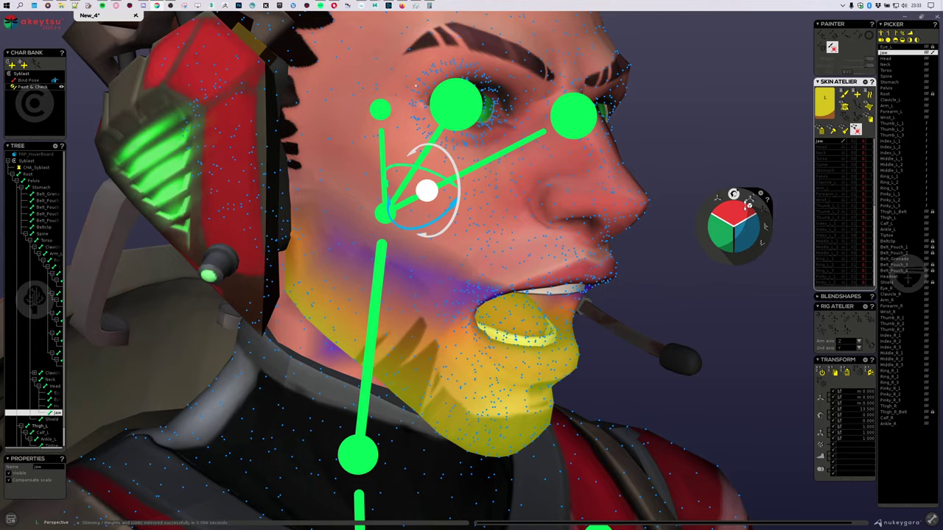
alt+drag(662, 295, 367, 380)
scroll(568, 303, down, 4)
scroll(606, 298, up, 4)
Hide the head mesh to expose the eyeballs and teeth.
key(ctrl+i)
scroll(303, 273, up, 3)
scroll(226, 332, down, 3)
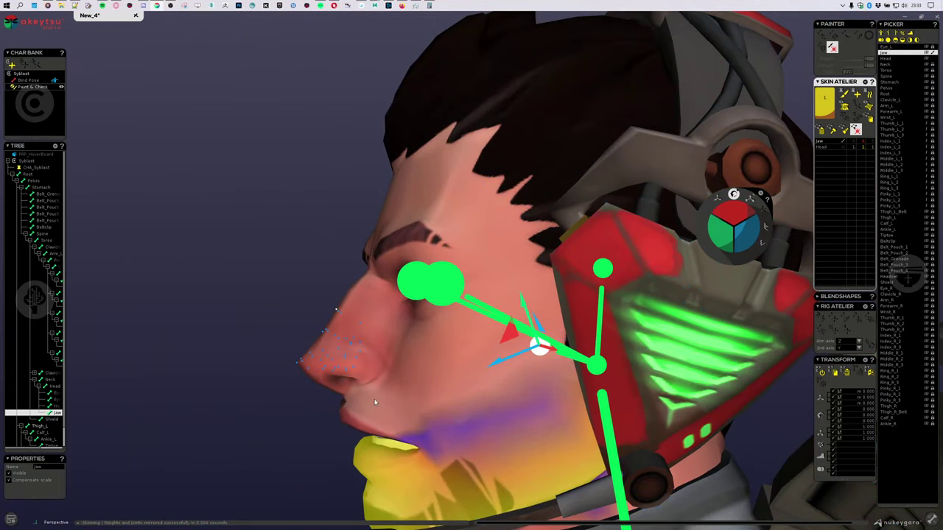
click(868, 107)
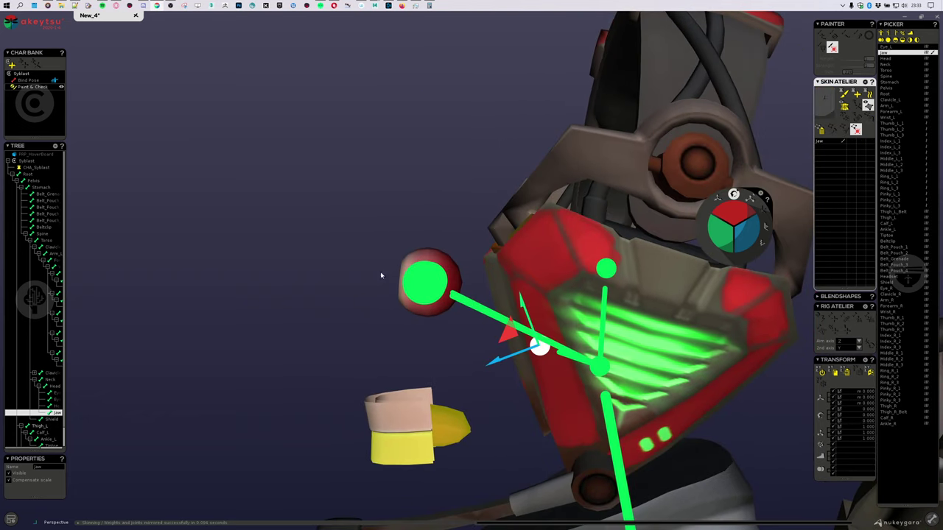
Select the vertices of both eyeballs, mirror the Eye_L weights across and check the Eye_R joint.
middle_drag(354, 295, 484, 329)
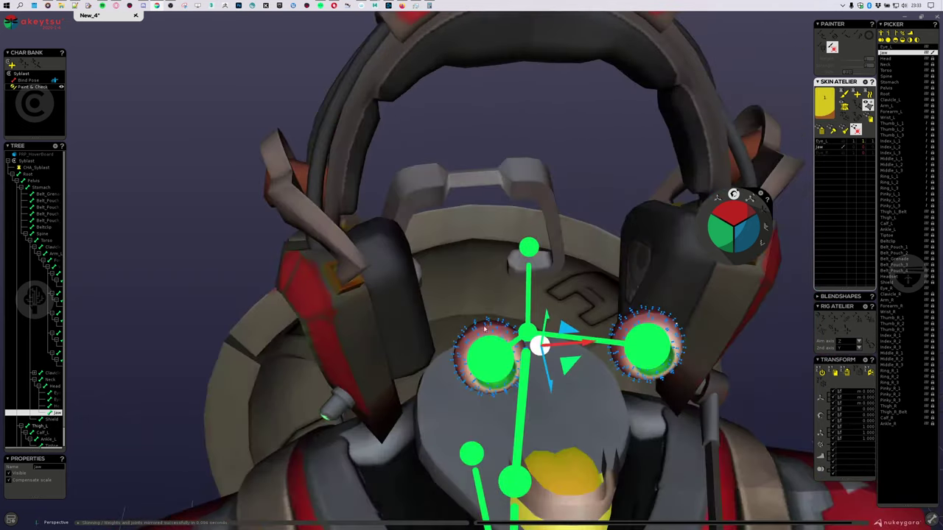
click(662, 345)
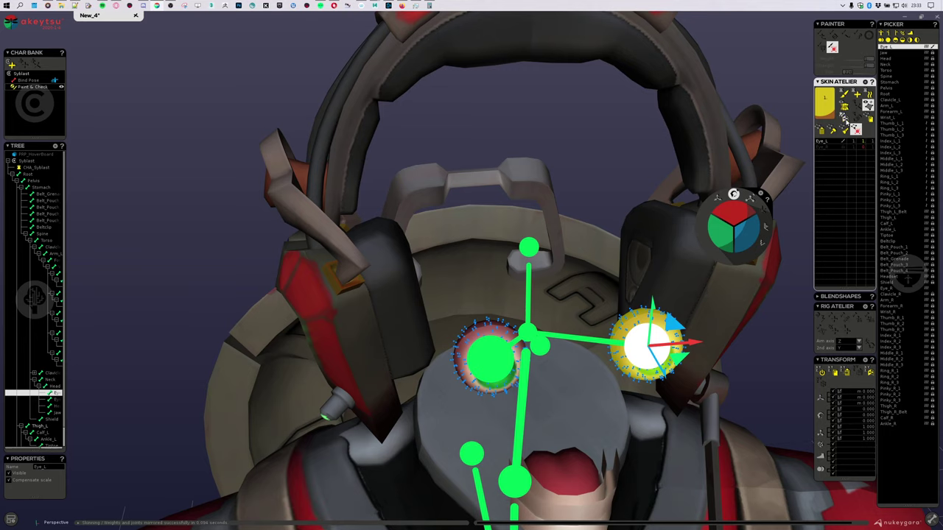
click(510, 357)
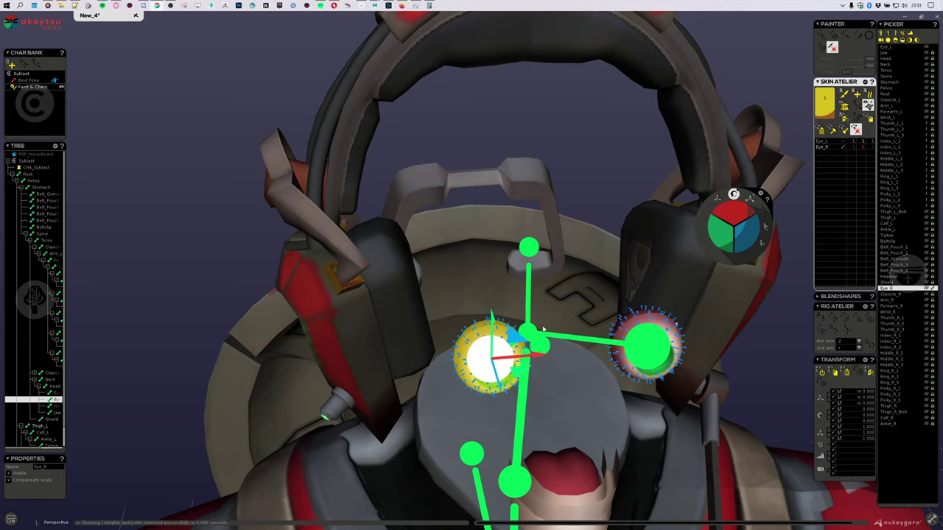
Rename the left foot's Tiptoe joint to Tiptoe_L.
scroll(699, 402, down, 3)
middle_drag(699, 402, 560, 292)
scroll(628, 351, down, 4)
middle_drag(627, 350, 514, 290)
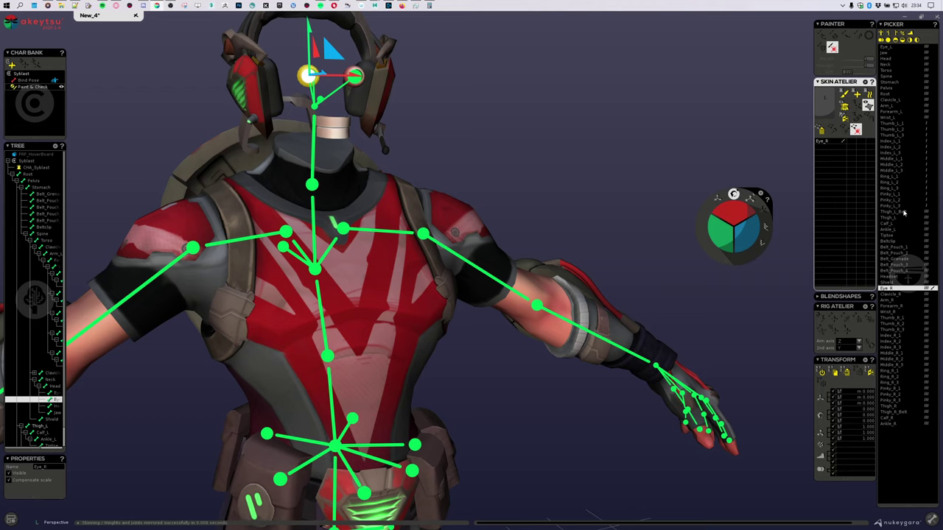
middle_drag(600, 380, 468, 303)
scroll(530, 399, down, 5)
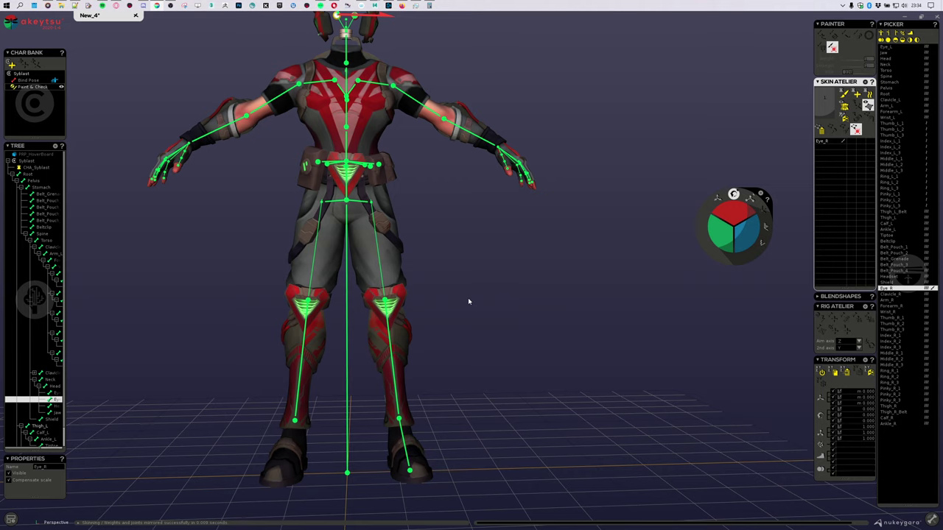
middle_drag(405, 324, 416, 403)
click(416, 403)
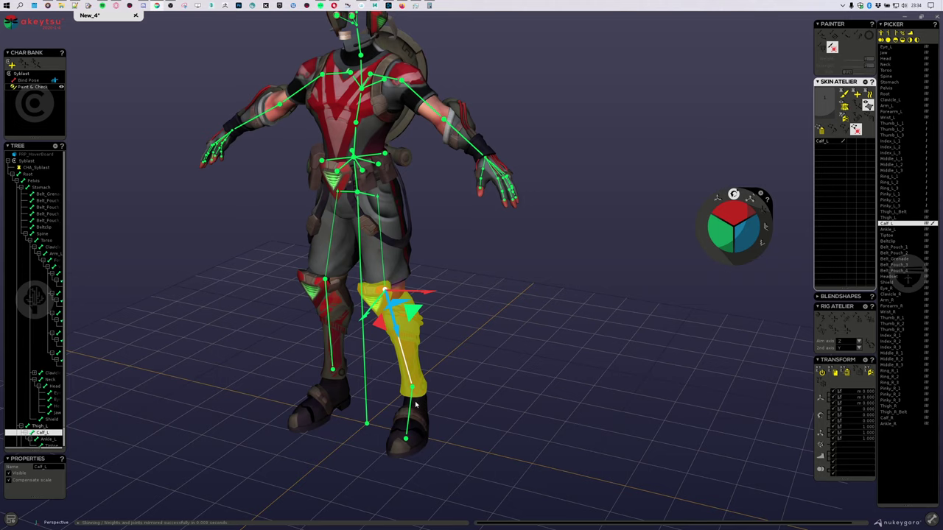
click(416, 404)
click(407, 446)
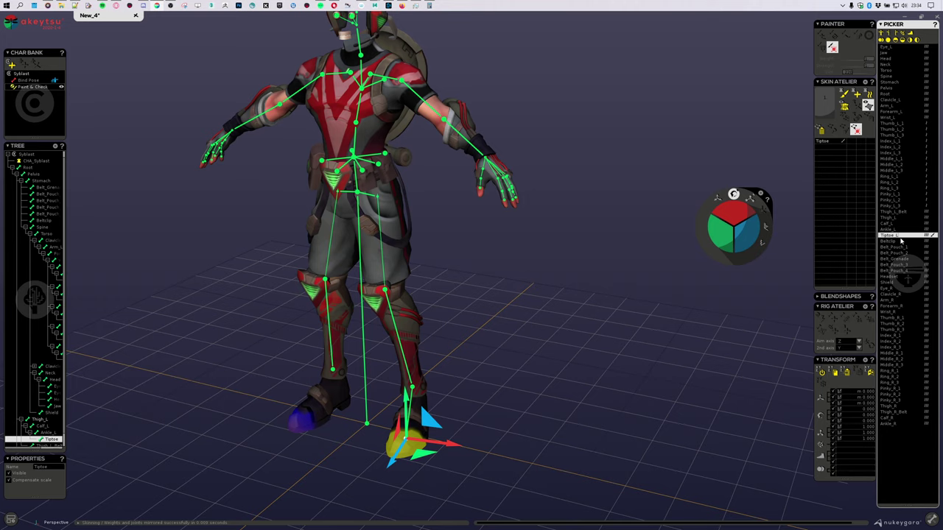
Select the left lower-leg joints Calf_L, Ankle_L and Tiptoe_L.
alt+drag(410, 403, 489, 400)
alt+middle_drag(488, 400, 508, 335)
scroll(433, 383, up, 3)
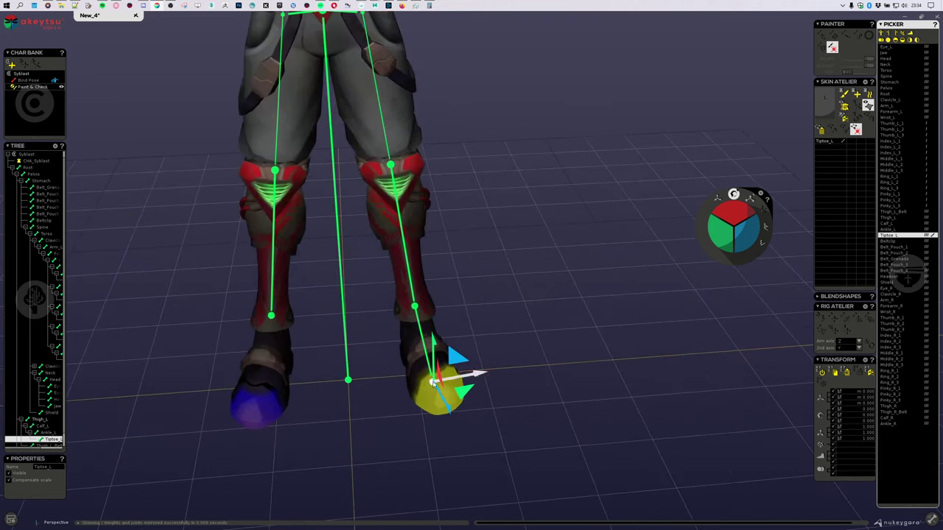
click(415, 313)
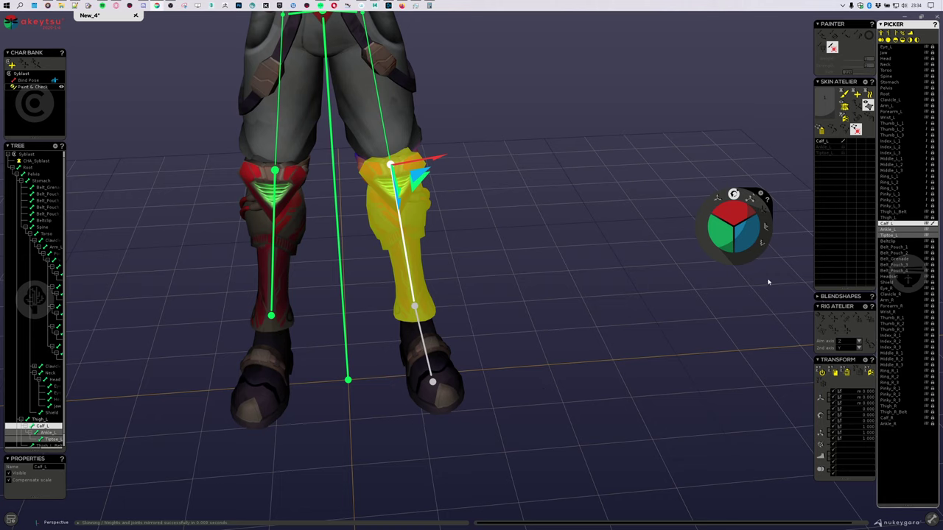
Select the vertices of both lower legs and feet and mirror the left leg's weights and joints across.
scroll(606, 319, down, 3)
drag(411, 438, 418, 451)
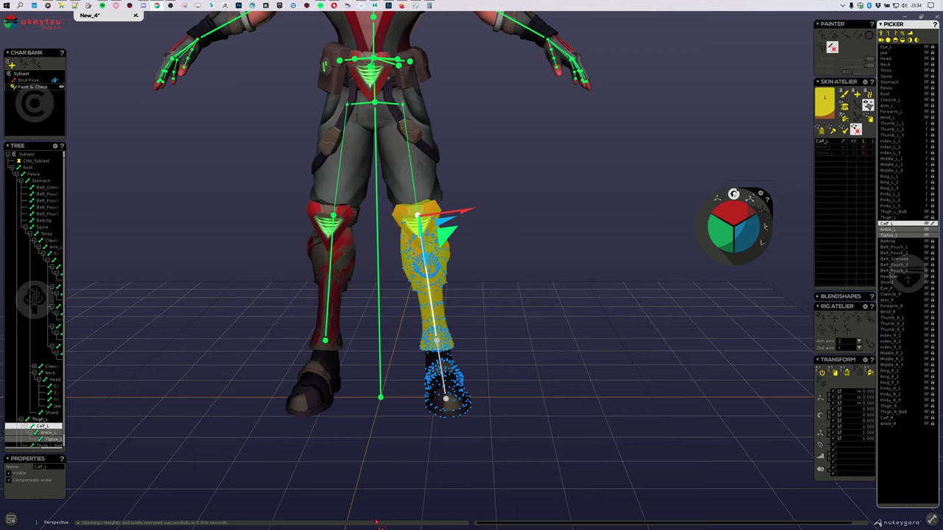
shift+drag(375, 522, 378, 525)
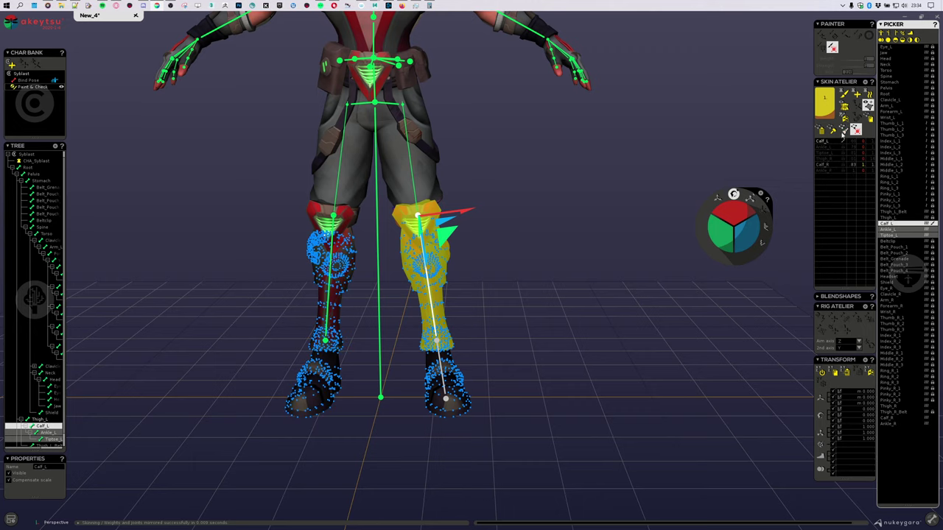
click(840, 118)
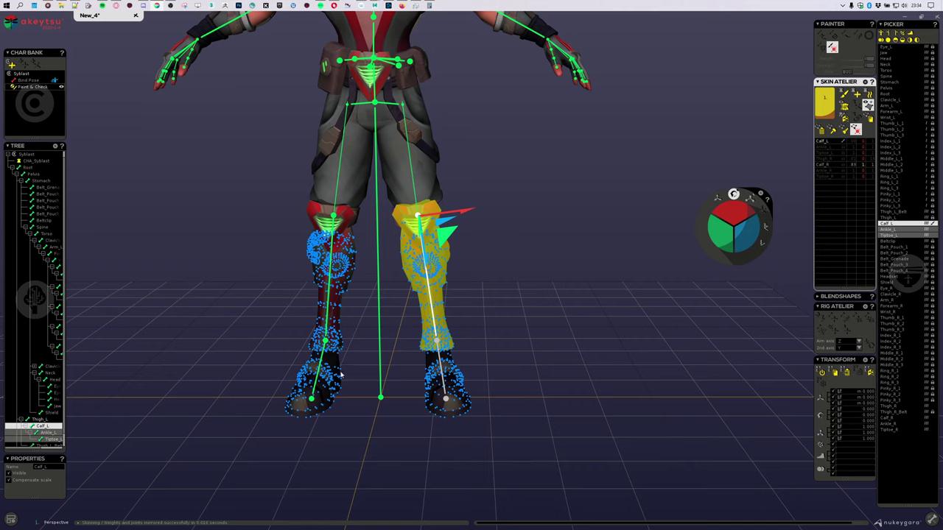
Check the mirrored skin weights of the right lower-leg joints from Calf_R down to Tiptoe_R.
click(331, 335)
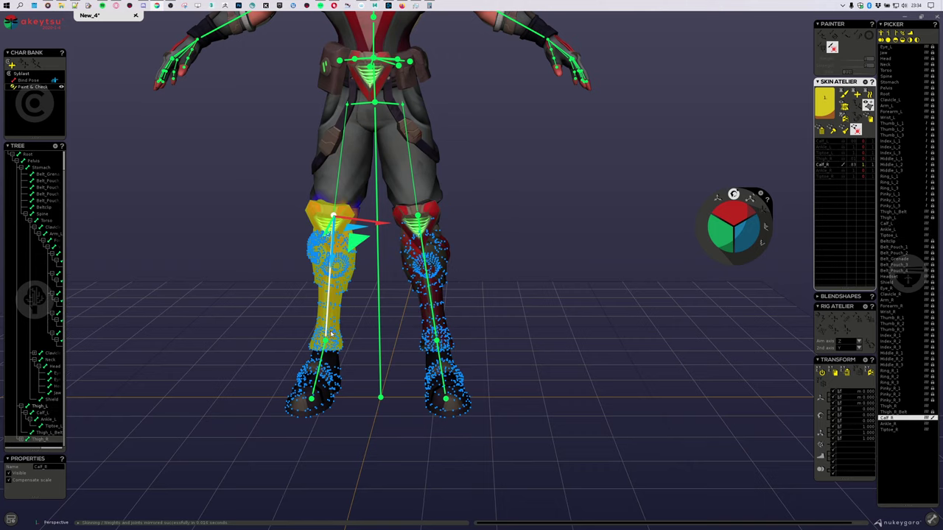
click(316, 381)
click(300, 410)
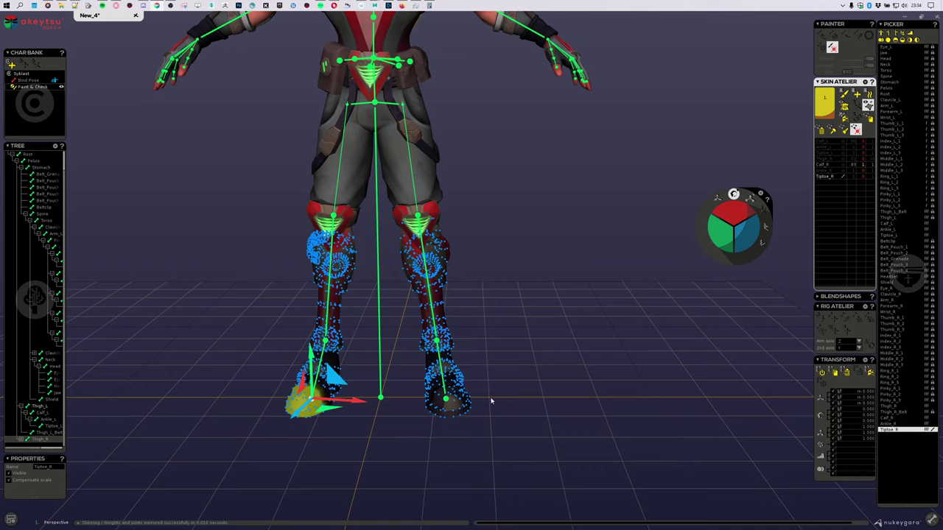
alt+drag(492, 401, 648, 334)
click(486, 196)
scroll(487, 196, down, 4)
alt+middle_drag(564, 180, 581, 331)
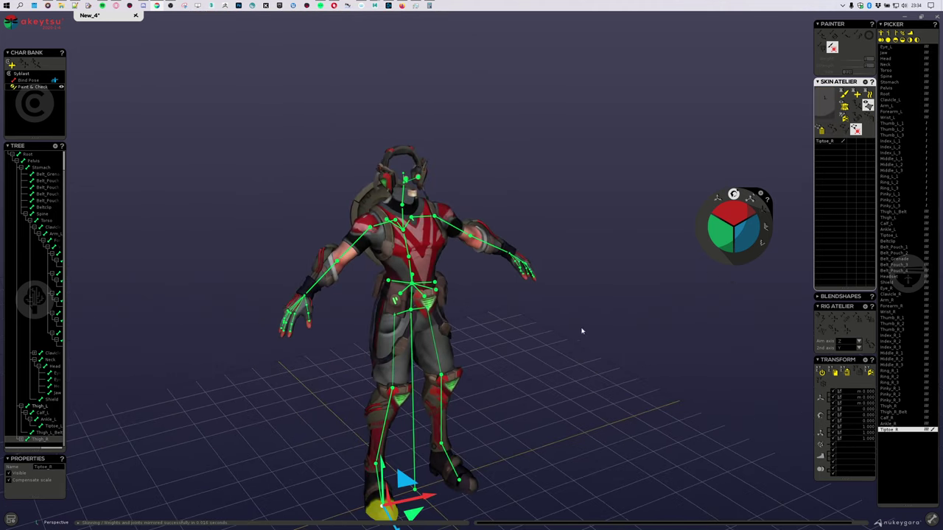
alt+drag(581, 331, 517, 329)
Examine the mirrored joints of the face, shoulders and arms for symmetry.
click(866, 108)
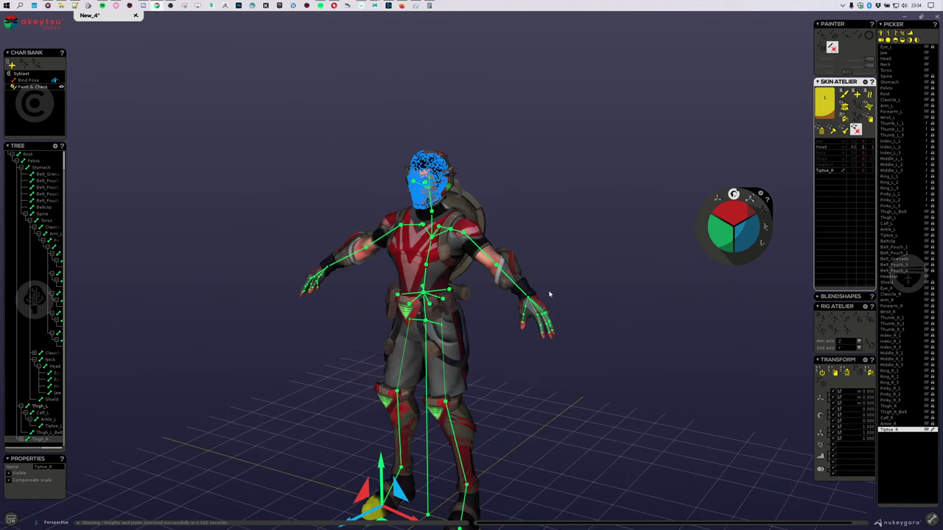
alt+middle_drag(551, 294, 565, 333)
scroll(589, 235, up, 3)
click(600, 206)
alt+drag(600, 206, 564, 177)
scroll(564, 176, up, 3)
alt+middle_drag(564, 177, 535, 213)
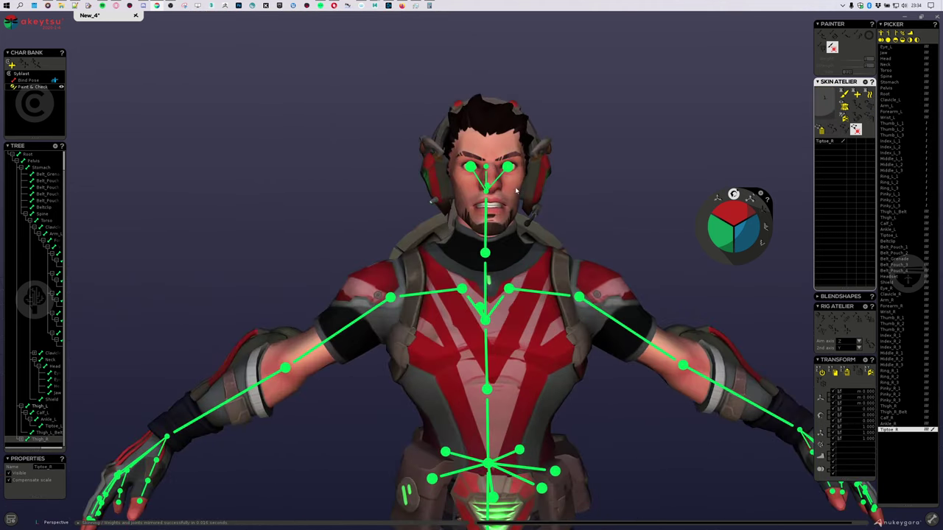
click(554, 250)
alt+middle_drag(566, 380, 476, 211)
scroll(476, 211, down, 3)
alt+drag(589, 316, 578, 372)
Bend the right hand's finger joints together to test their mirrored weights, and undo the rotation.
alt+drag(209, 283, 298, 294)
click(248, 330)
alt+drag(248, 330, 410, 364)
scroll(287, 343, up, 5)
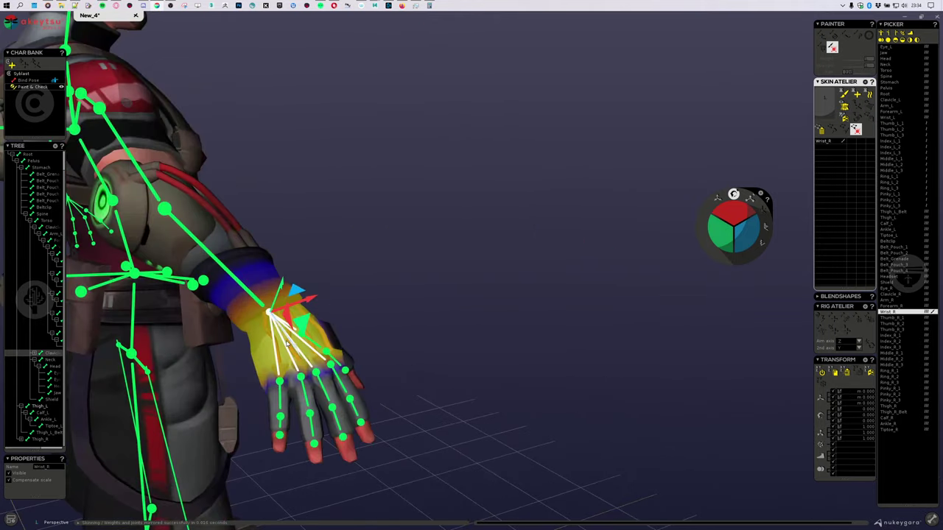
double_click(270, 331)
drag(741, 212, 737, 202)
key(w)
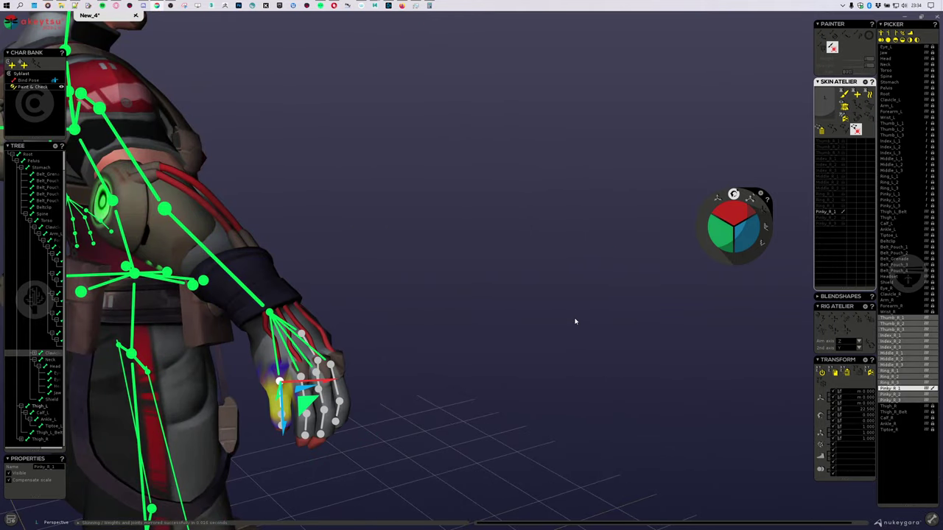
alt+drag(574, 322, 473, 329)
alt+middle_drag(435, 464, 390, 415)
scroll(391, 415, down, 3)
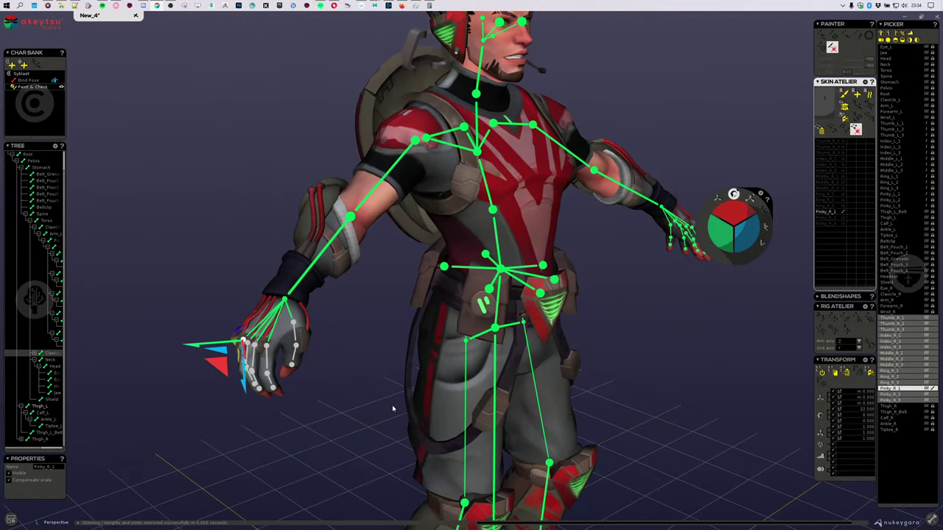
key(ctrl+z)
Rotate Thigh_L and Calf_L to test the left leg's deformation, and undo both rotations.
scroll(393, 402, down, 4)
alt+middle_drag(546, 440, 540, 290)
alt+drag(547, 349, 539, 274)
click(439, 284)
alt+drag(440, 284, 511, 309)
drag(735, 212, 731, 192)
key(Down)
alt+drag(627, 333, 587, 322)
scroll(585, 337, up, 4)
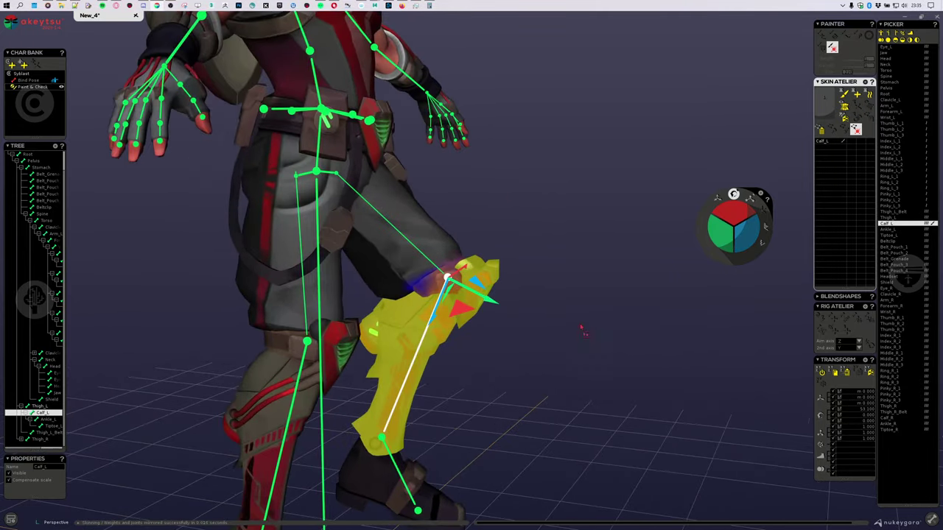
key(ctrl+z)
click(416, 238)
key(ctrl+z)
Examine the thigh joints' weights around the trousers and the thigh straps.
alt+drag(567, 258, 501, 285)
scroll(500, 289, down, 2)
scroll(500, 289, down, 2)
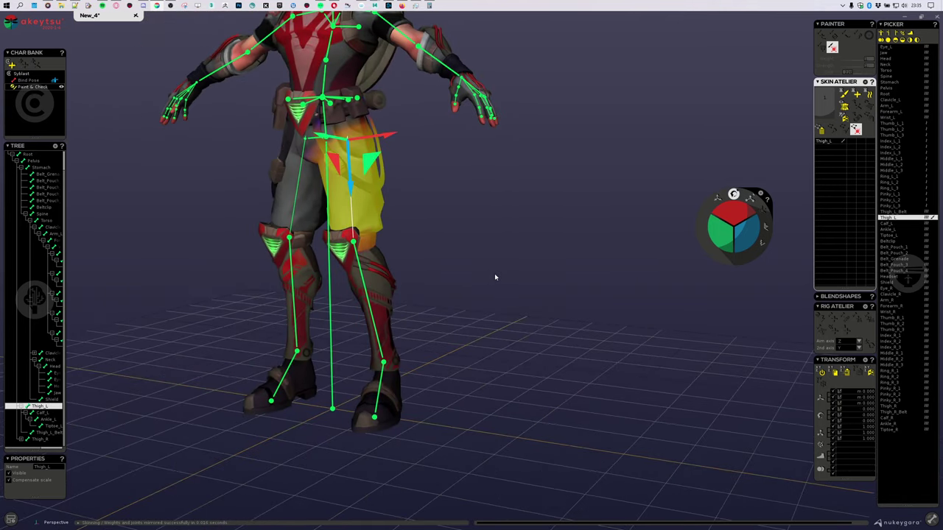
alt+drag(496, 277, 536, 285)
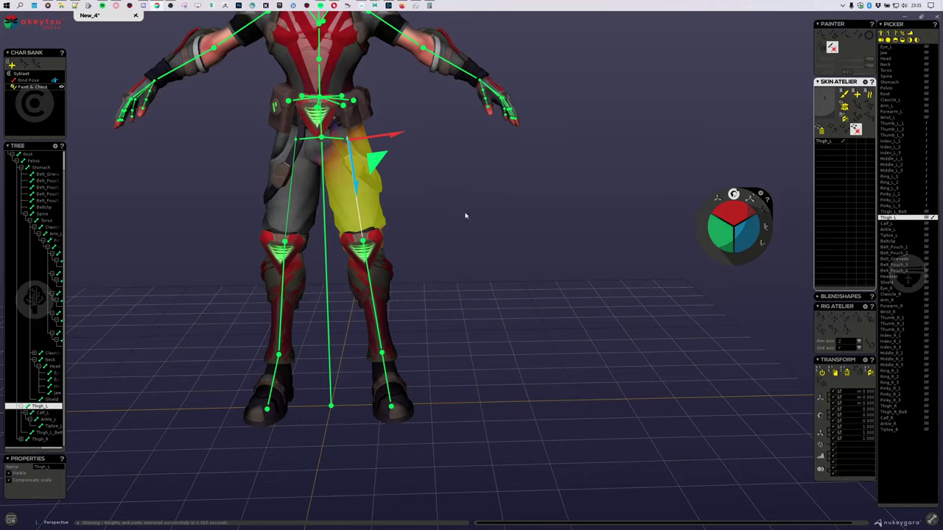
alt+middle_drag(466, 216, 469, 285)
scroll(469, 286, up, 6)
middle_drag(438, 308, 514, 298)
click(222, 316)
click(383, 278)
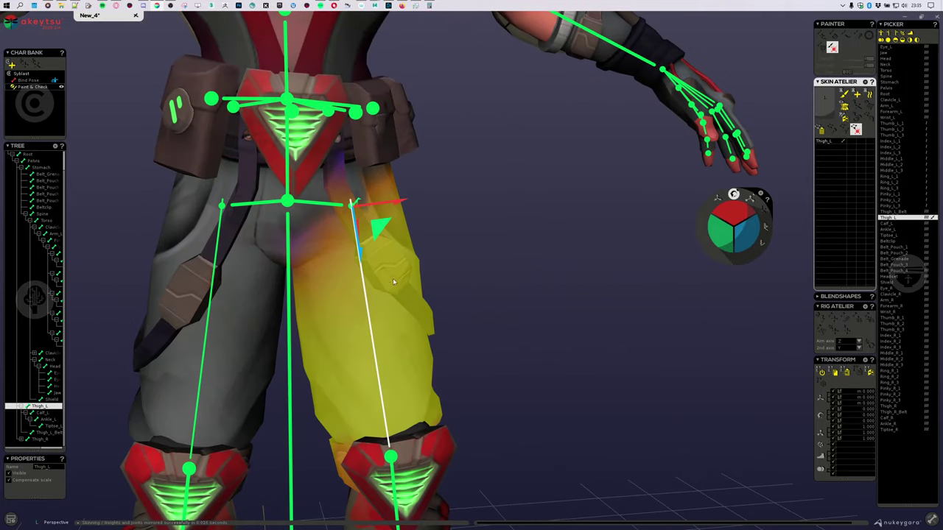
middle_drag(431, 311, 327, 210)
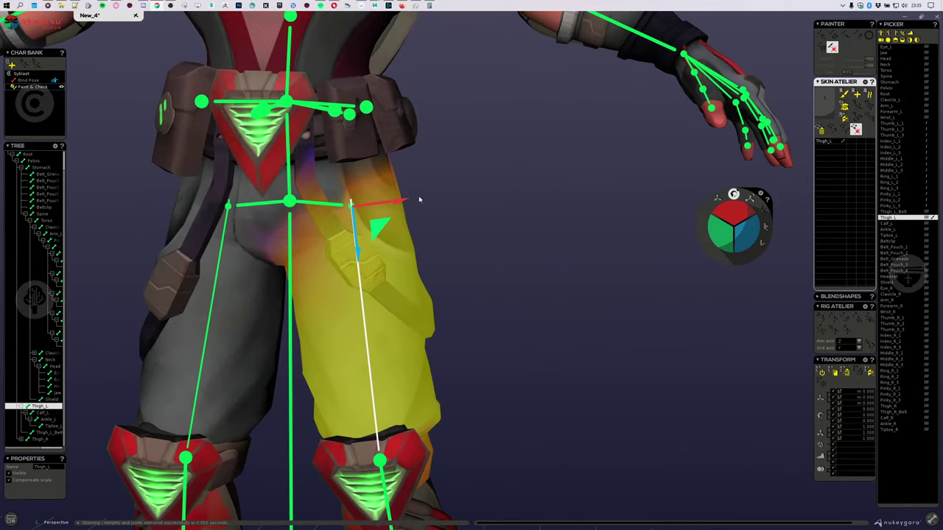
middle_drag(483, 329, 457, 333)
Select all vertices of the left thigh strap and its pouch.
drag(437, 319, 430, 327)
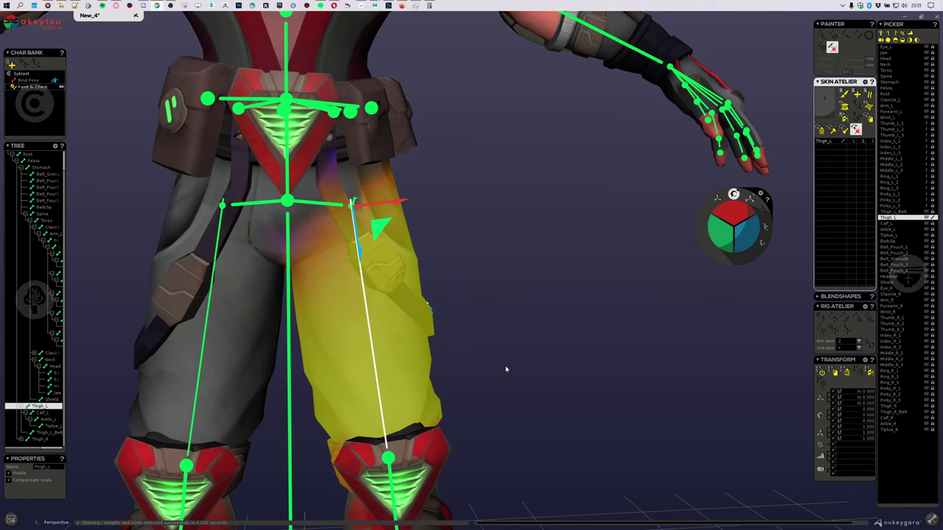
key(e)
middle_drag(506, 369, 505, 262)
scroll(507, 264, up, 3)
middle_drag(520, 194, 474, 309)
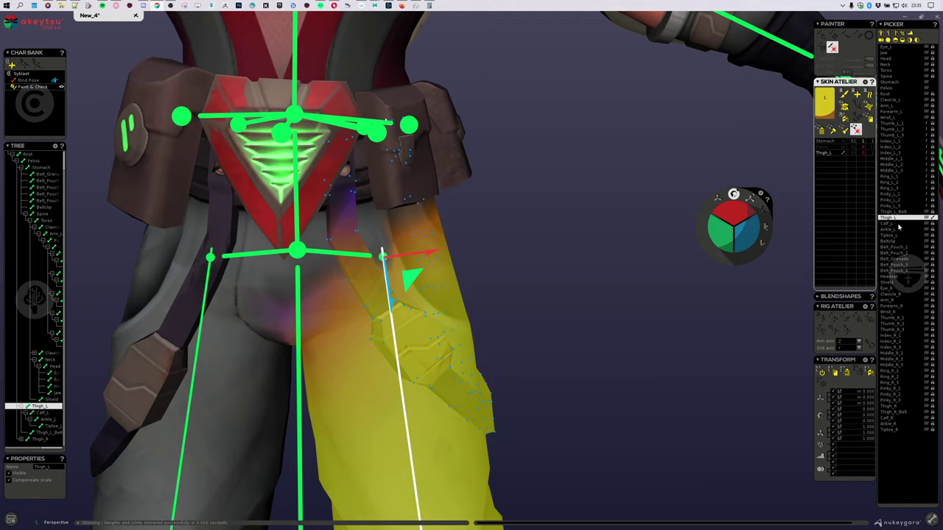
Assign the selected left thigh strap vertices to Thigh_L_Belt with a weight of 1.
click(897, 212)
middle_drag(437, 411, 515, 286)
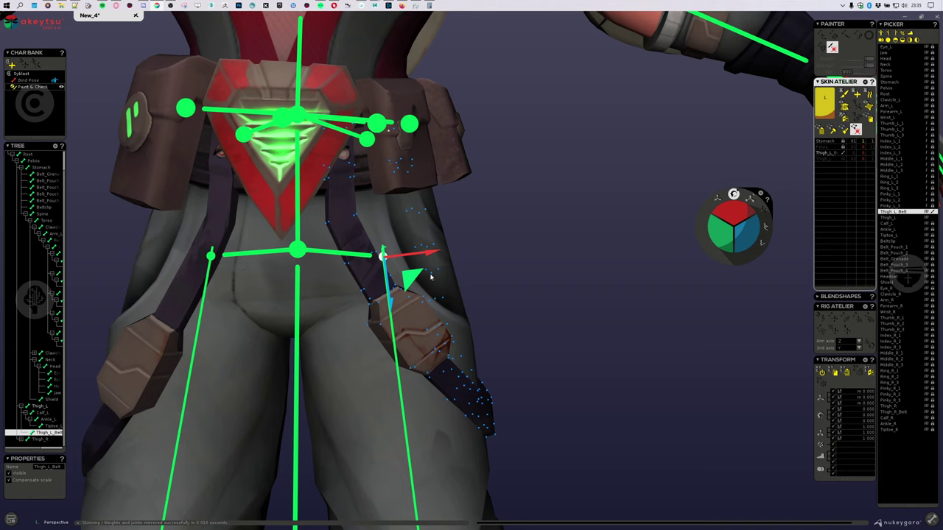
scroll(373, 276, down, 5)
alt+drag(373, 276, 478, 343)
scroll(537, 328, up, 2)
alt+drag(537, 329, 527, 337)
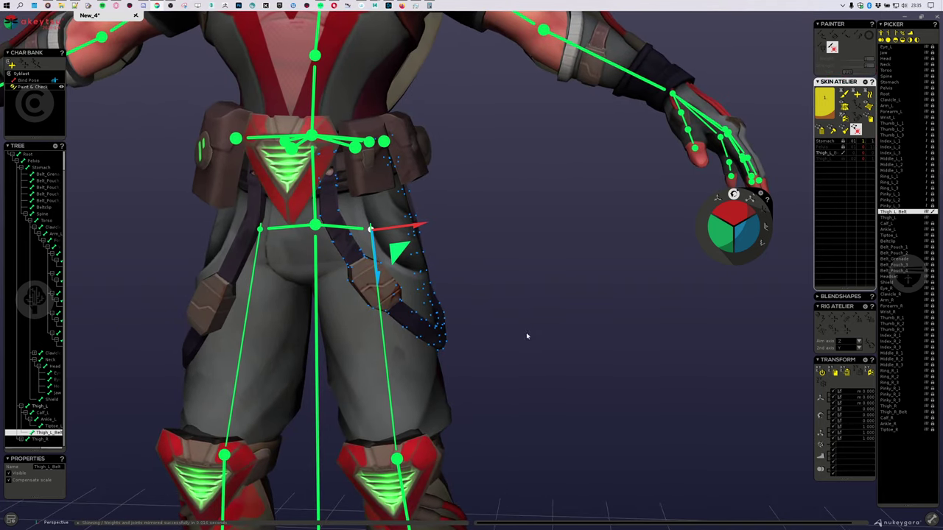
click(824, 103)
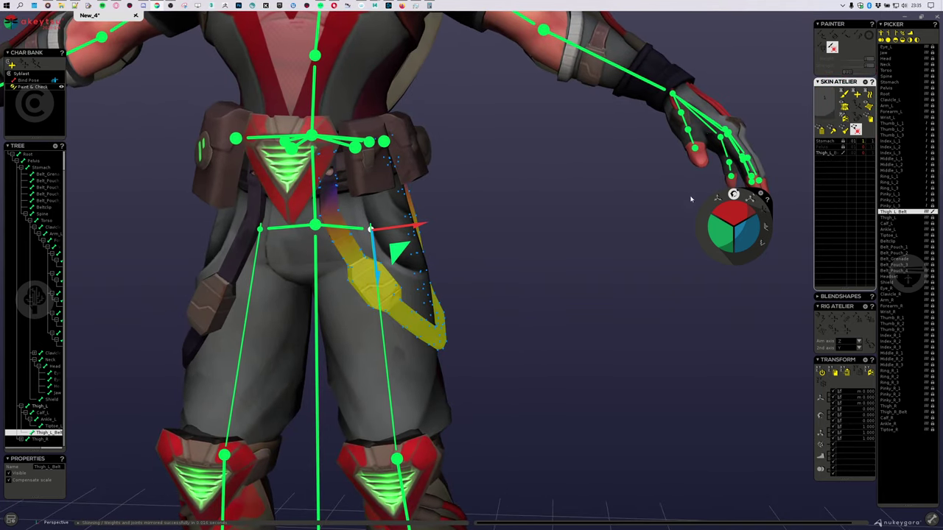
Rotate Thigh_L forward to test how the left thigh and its strap deform.
middle_drag(564, 280, 405, 182)
click(411, 281)
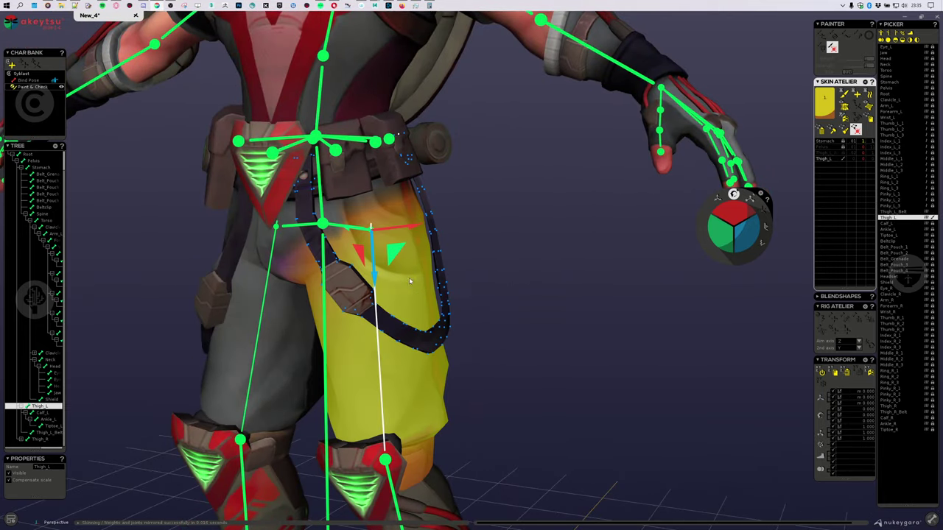
middle_drag(584, 292, 684, 213)
click(740, 210)
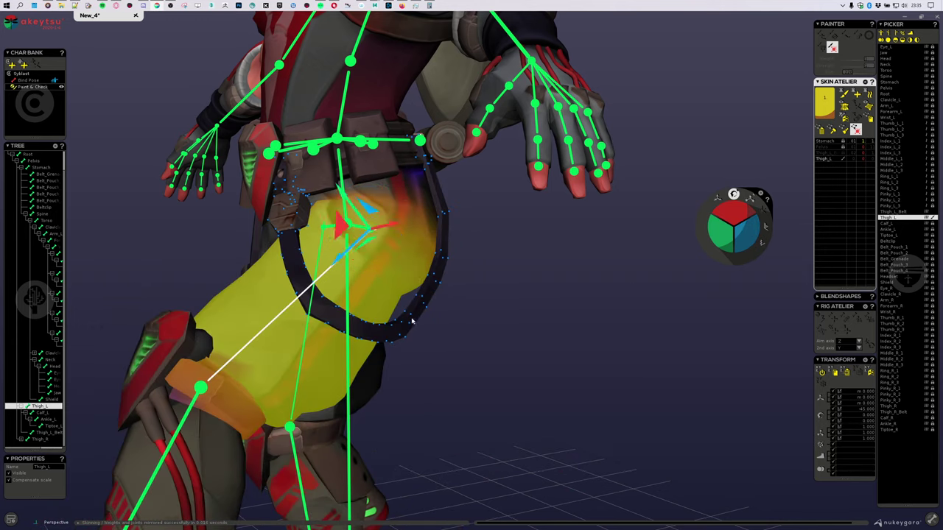
Rotate Thigh_L_Belt to test the strap's independent movement, and return the left leg to its bind pose.
click(413, 321)
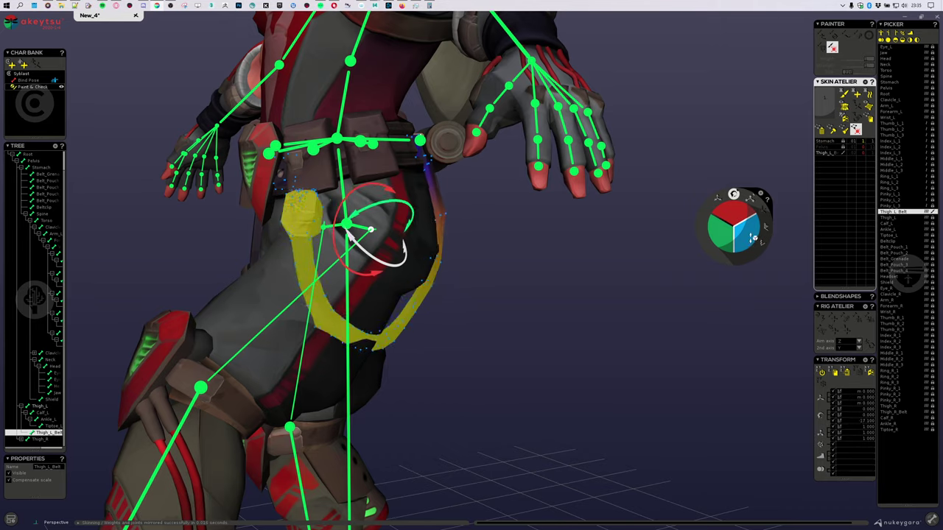
drag(752, 239, 741, 223)
middle_drag(664, 270, 539, 324)
scroll(537, 316, down, 4)
key(ctrl+z)
drag(736, 212, 739, 200)
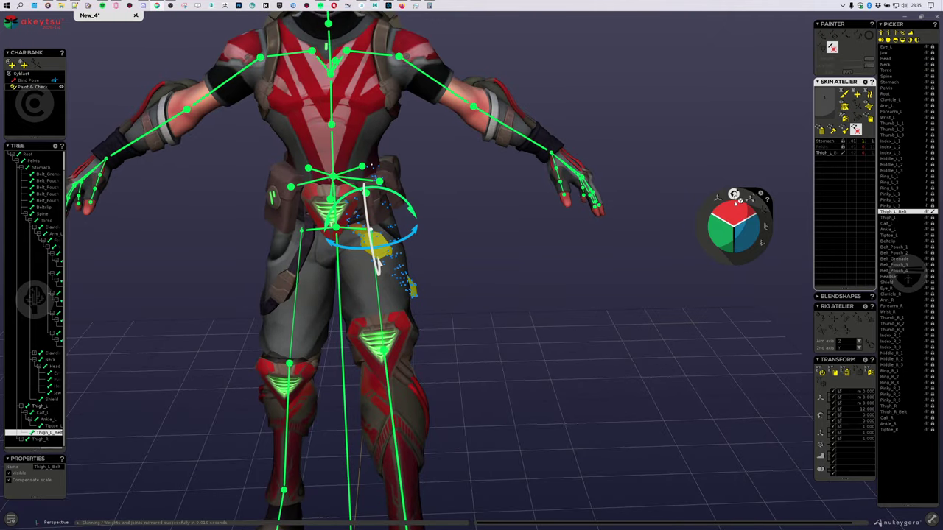
middle_drag(734, 195, 405, 289)
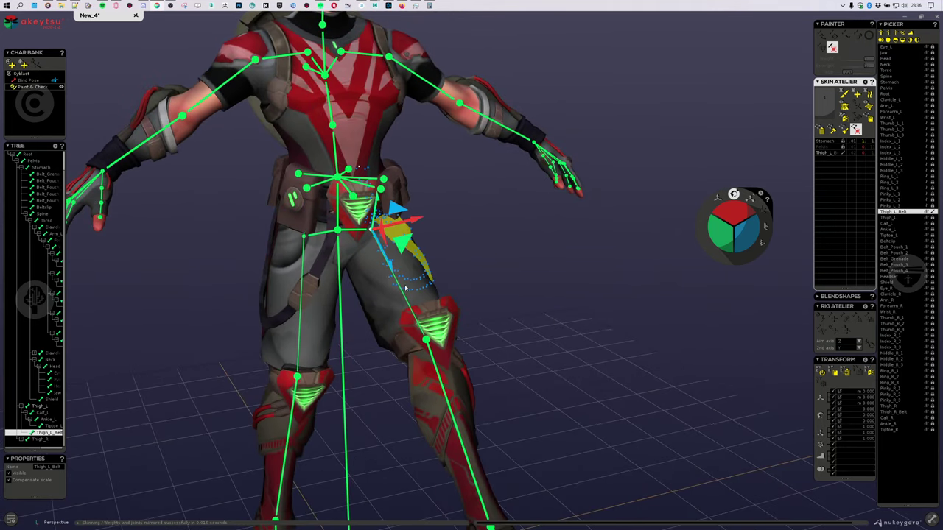
click(405, 288)
middle_drag(539, 315, 511, 310)
middle_drag(553, 332, 587, 343)
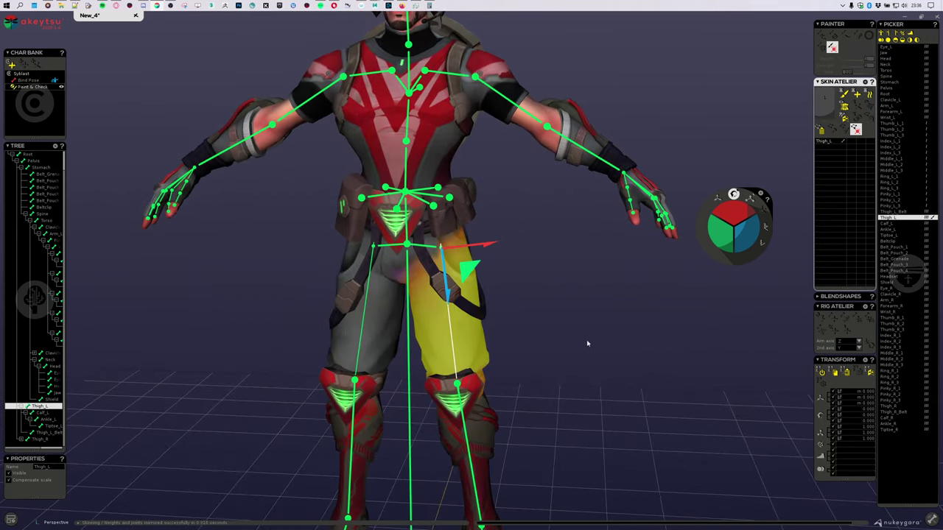
Select Thigh_R and all vertices of the right thigh strap and its pouch.
scroll(559, 342, up, 4)
middle_drag(265, 326, 315, 317)
click(315, 317)
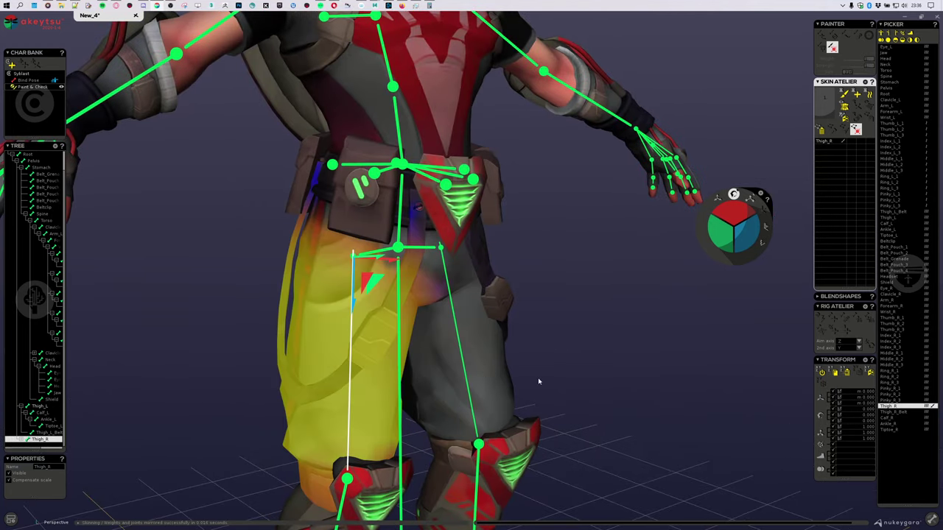
middle_drag(538, 381, 474, 376)
scroll(452, 365, up, 3)
middle_drag(383, 379, 434, 394)
middle_drag(374, 427, 464, 344)
mouse_move(360, 378)
middle_down()
mouse_move(380, 386)
mouse_move(361, 363)
middle_up()
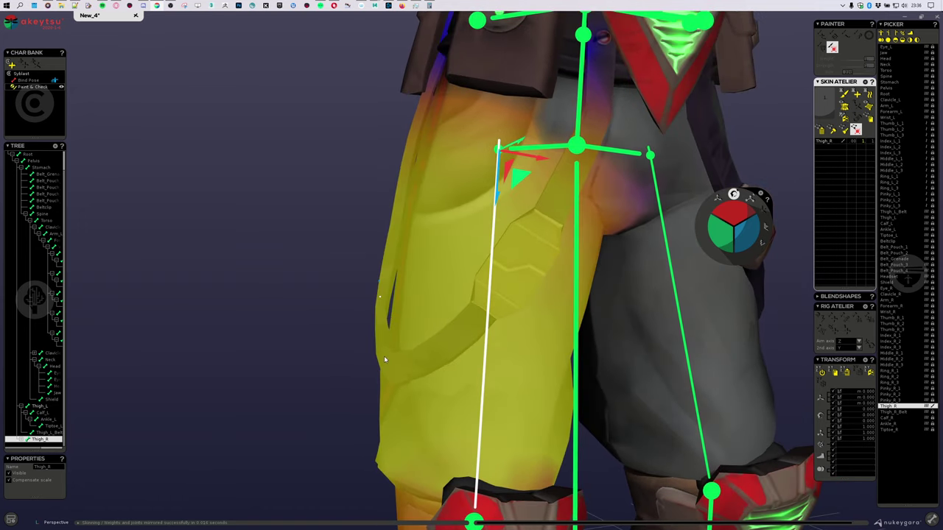
click(383, 356)
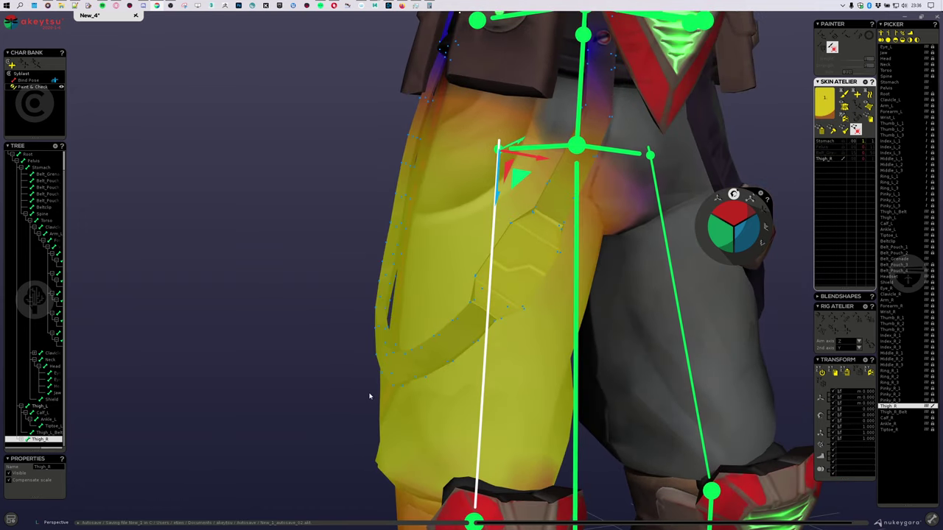
Examine the right thigh strap and its attachment at the hip belt, checking the Thigh_R_Belt and Belt_Grenade joints.
click(901, 412)
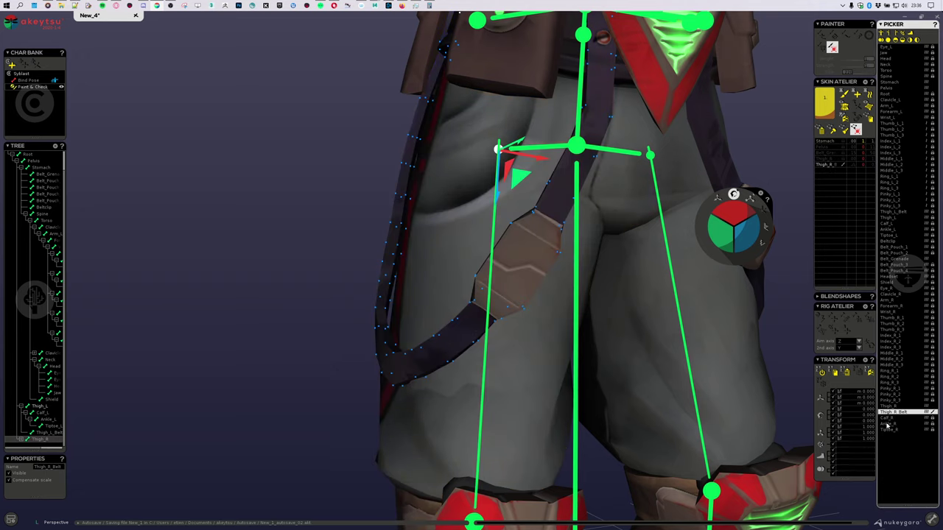
middle_drag(608, 347, 490, 414)
scroll(490, 414, down, 4)
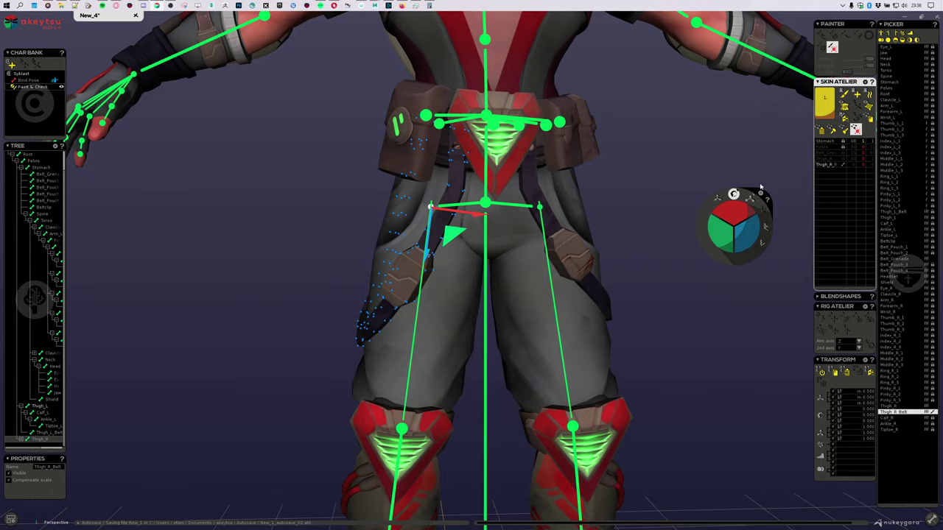
mouse_move(519, 259)
middle_down()
mouse_move(575, 280)
mouse_move(596, 302)
mouse_move(542, 263)
mouse_move(512, 259)
middle_up()
scroll(596, 302, up, 3)
click(284, 140)
middle_drag(492, 189, 525, 304)
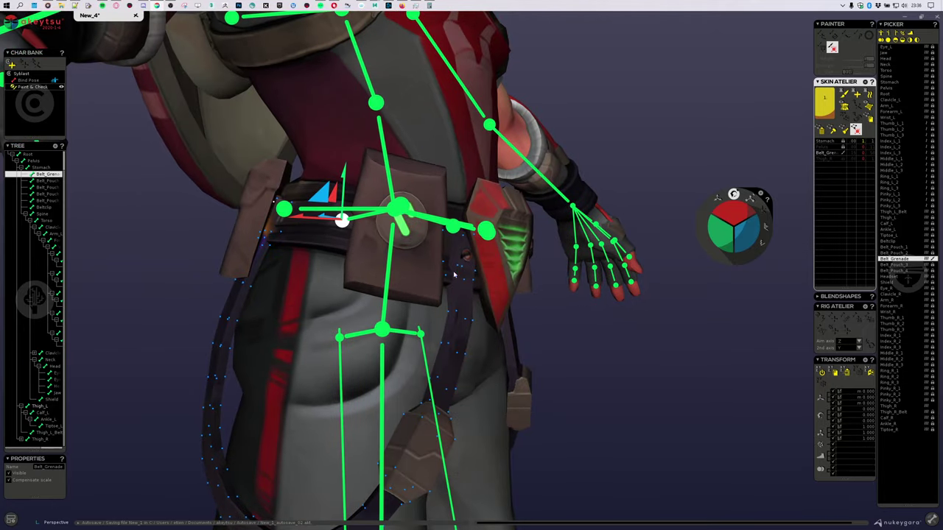
middle_drag(454, 275, 497, 276)
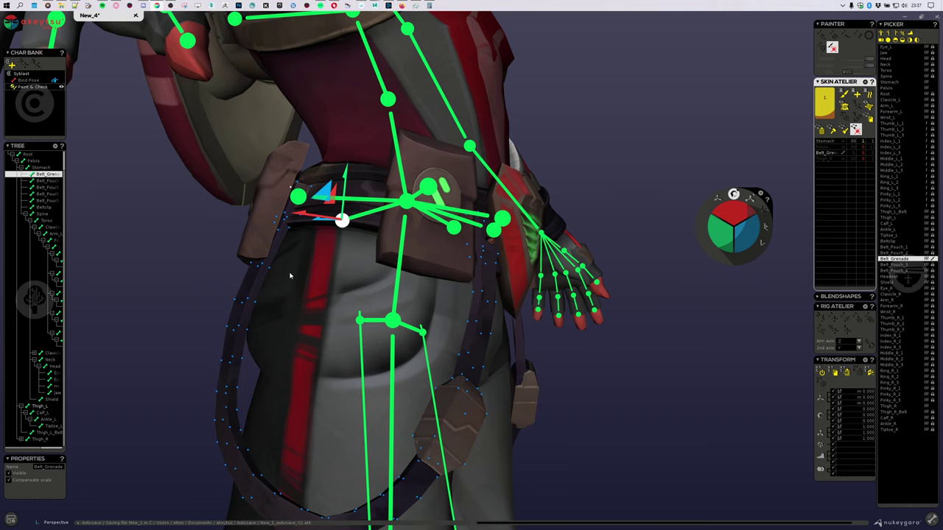
middle_drag(289, 276, 366, 240)
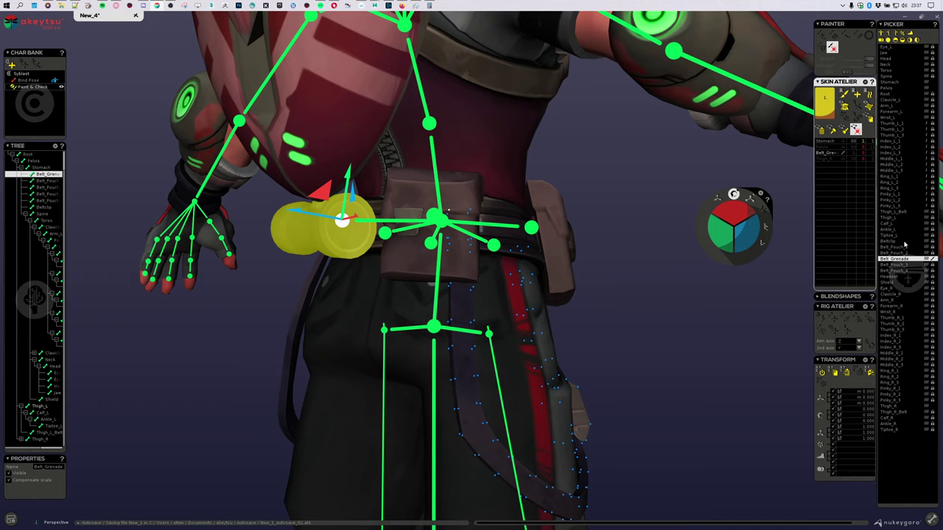
Make Thigh_R_Belt the active joint for the right strap's vertices and lock the Stomach joint's weights.
click(898, 408)
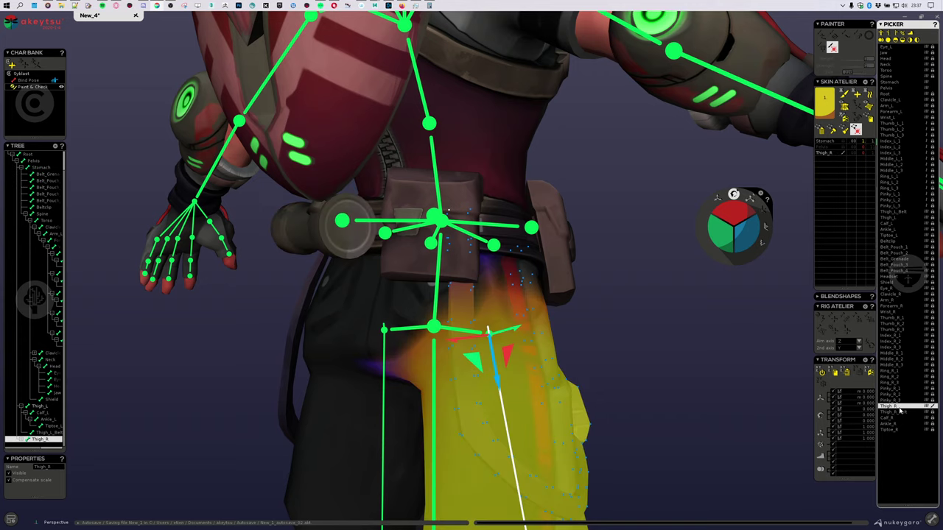
click(903, 414)
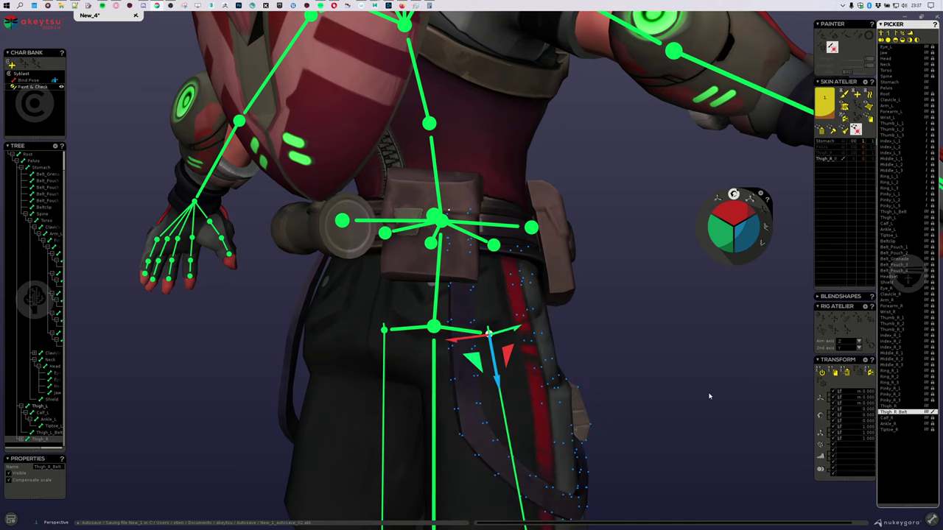
alt+drag(709, 394, 599, 399)
alt+right_drag(600, 398, 826, 248)
click(843, 140)
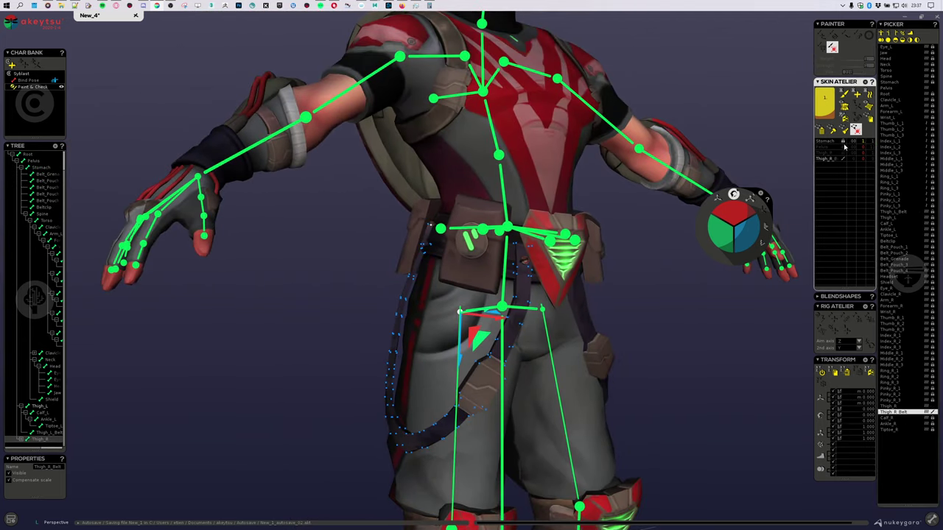
Lock the Pelvis joint's weights and give the selected right strap and pouch vertices full Thigh_R_Belt weight.
click(843, 147)
click(843, 153)
alt+drag(676, 346, 614, 365)
alt+middle_drag(666, 352, 679, 314)
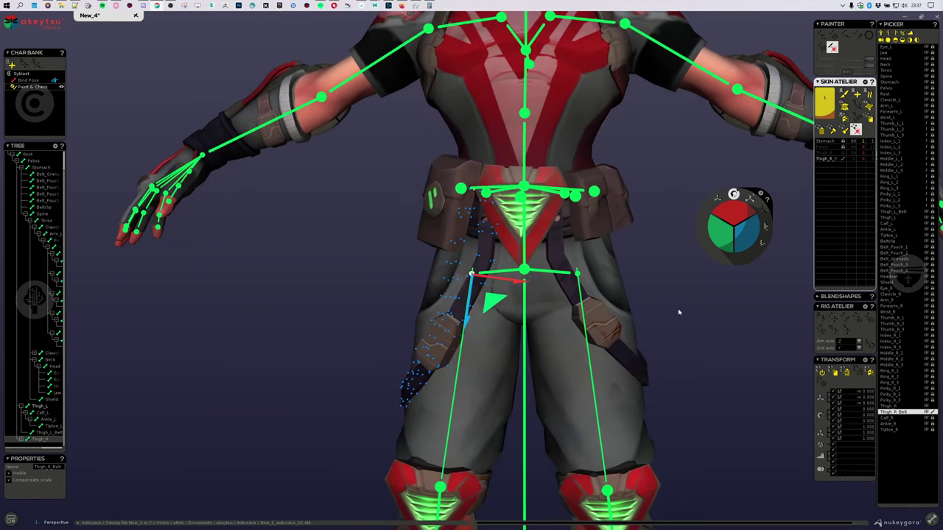
alt+drag(680, 313, 725, 312)
drag(825, 105, 807, 32)
alt+drag(427, 393, 478, 397)
right_drag(479, 396, 564, 388)
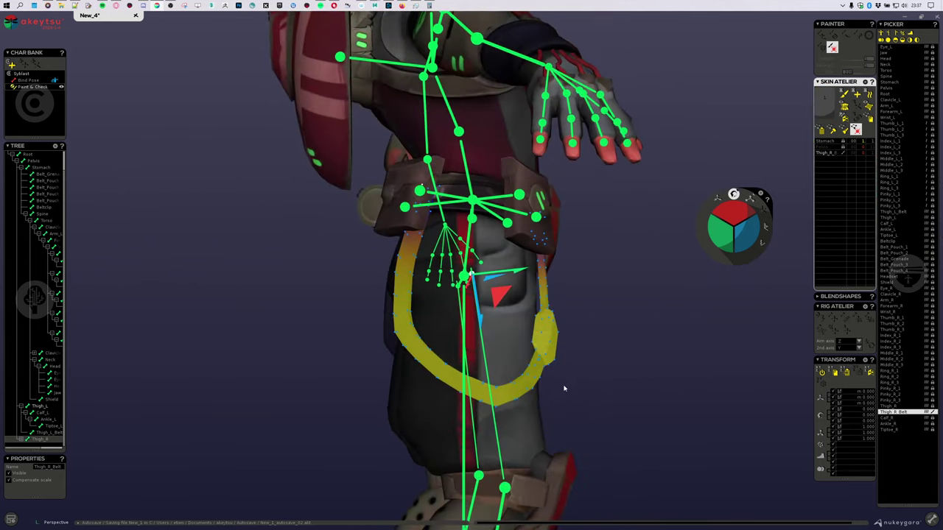
Clear the vertex selection, select Thigh_L, and examine its weights and the whole skeleton from the front.
click(608, 259)
alt+middle_drag(600, 339, 581, 267)
alt+drag(581, 267, 547, 343)
scroll(547, 343, down, 3)
alt+middle_drag(589, 343, 579, 263)
alt+drag(579, 263, 536, 259)
right_drag(536, 258, 549, 308)
click(486, 285)
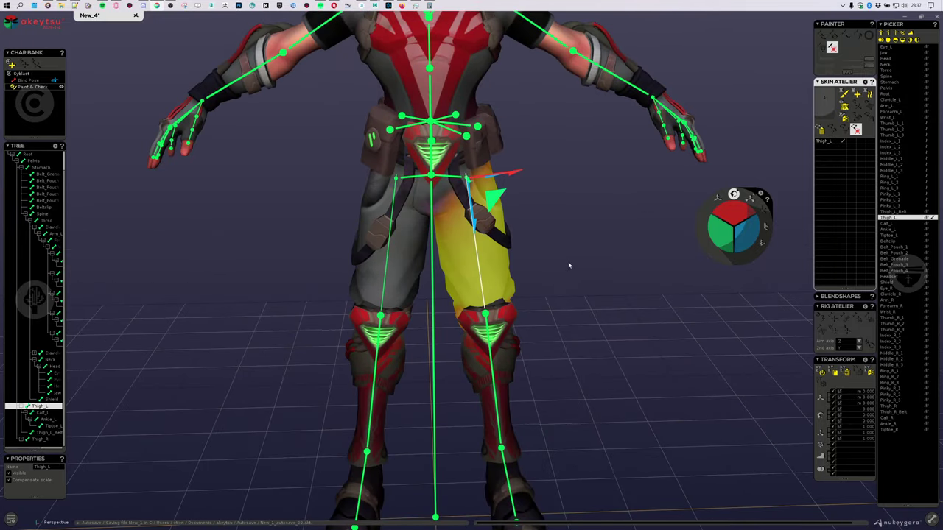
alt+middle_drag(568, 268, 538, 346)
scroll(539, 346, down, 3)
alt+drag(538, 346, 567, 351)
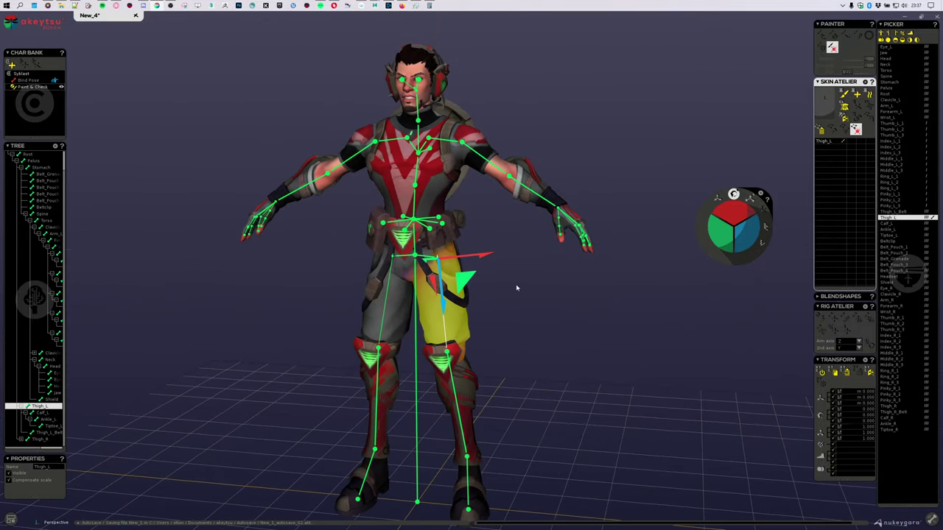
alt+middle_drag(508, 342, 488, 315)
scroll(487, 310, down, 2)
alt+drag(487, 310, 508, 336)
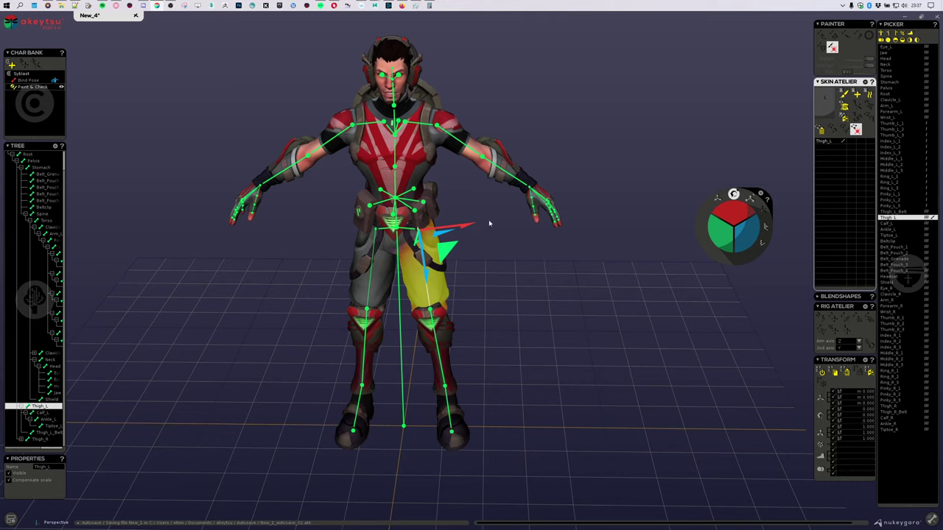
middle_drag(489, 223, 521, 187)
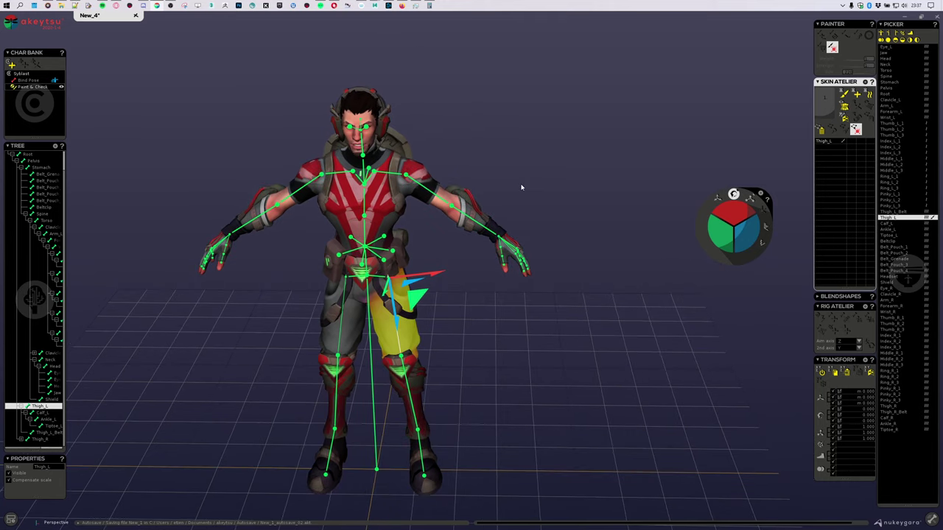
middle_drag(521, 286, 506, 364)
scroll(507, 363, up, 3)
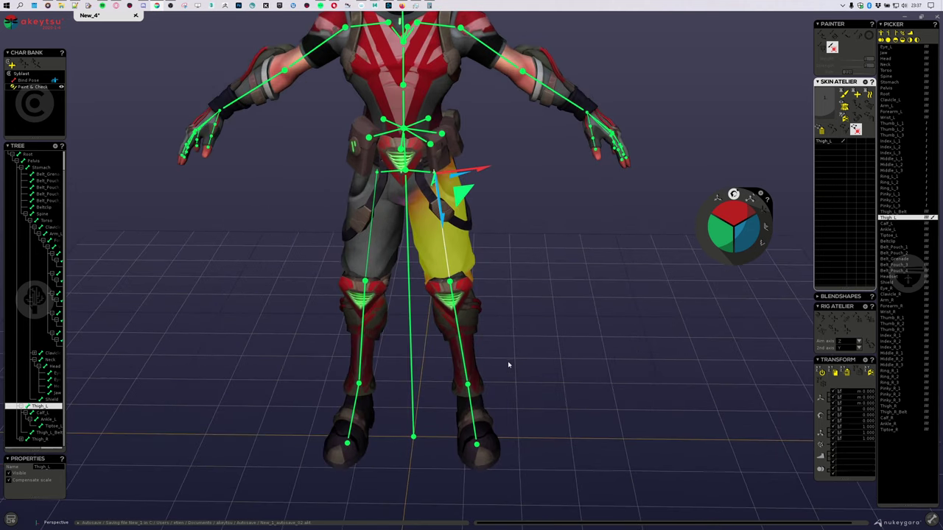
Check the weighted areas of the left leg's lower joints, ending with Ankle_L and Tiptoe_L.
click(488, 453)
drag(488, 453, 520, 387)
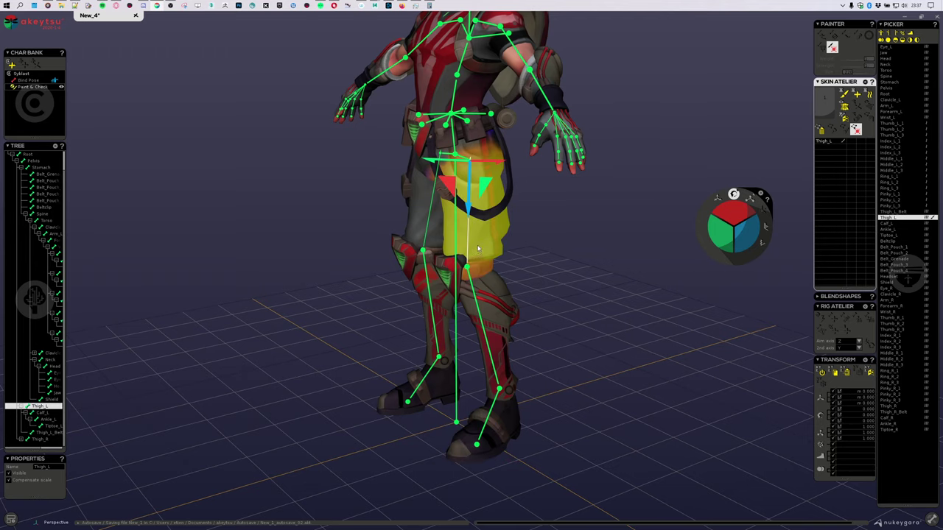
click(492, 331)
click(504, 414)
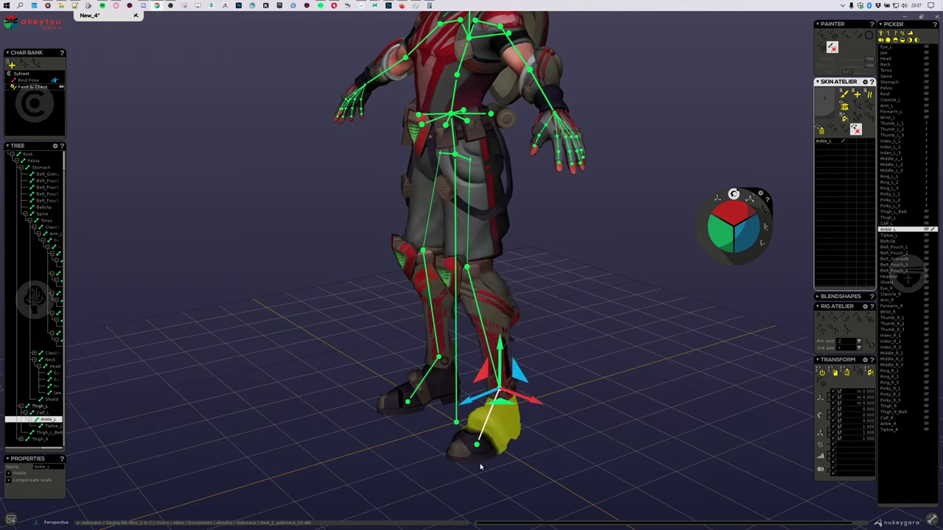
click(479, 452)
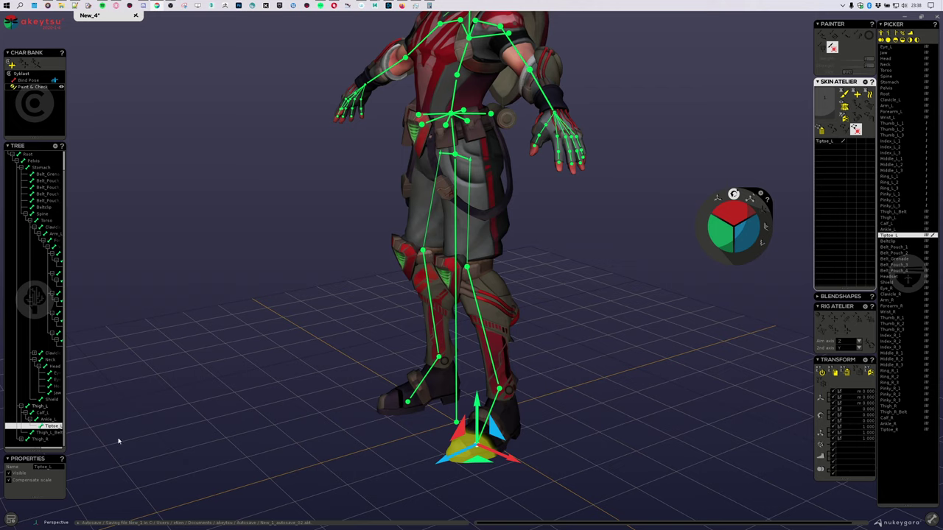
Duplicate Tiptoe_L, rename the copy Ball_L, make it the parent of Tiptoe_L, and select it.
drag(25, 447, 38, 448)
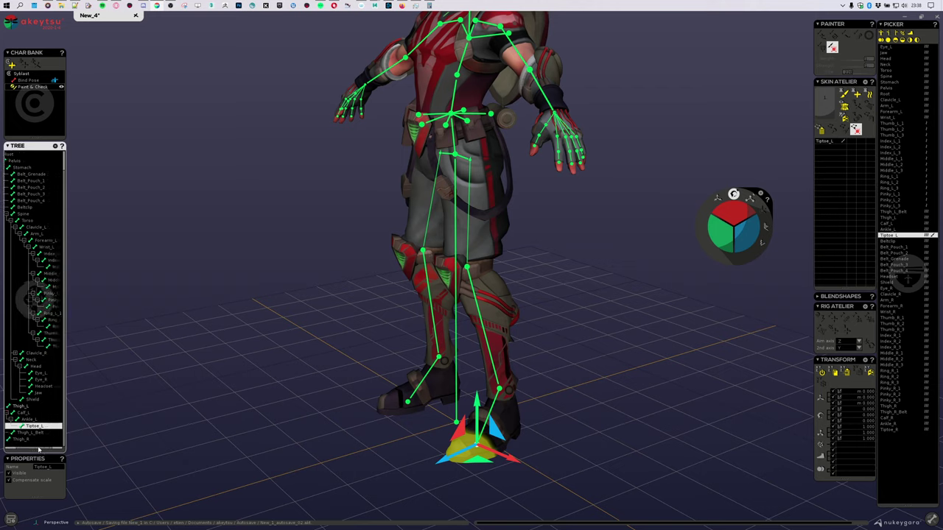
right_click(41, 430)
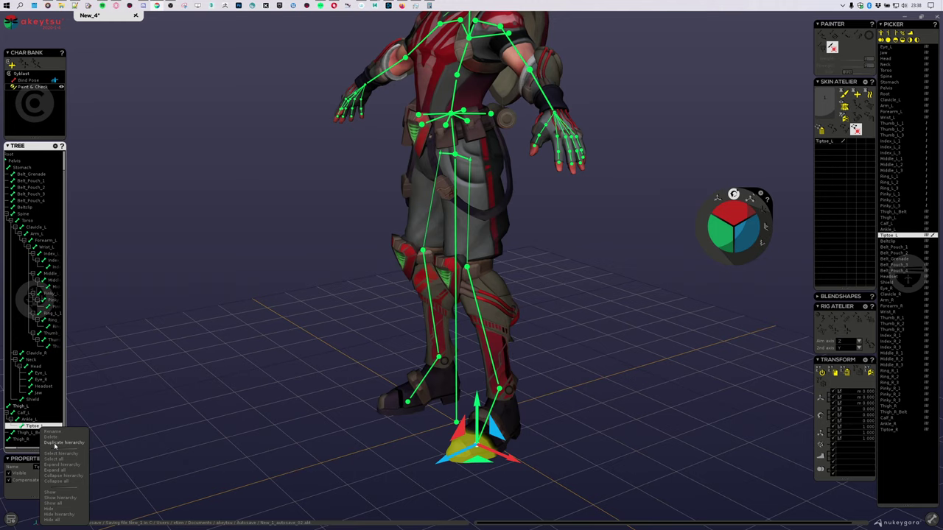
click(53, 445)
double_click(39, 432)
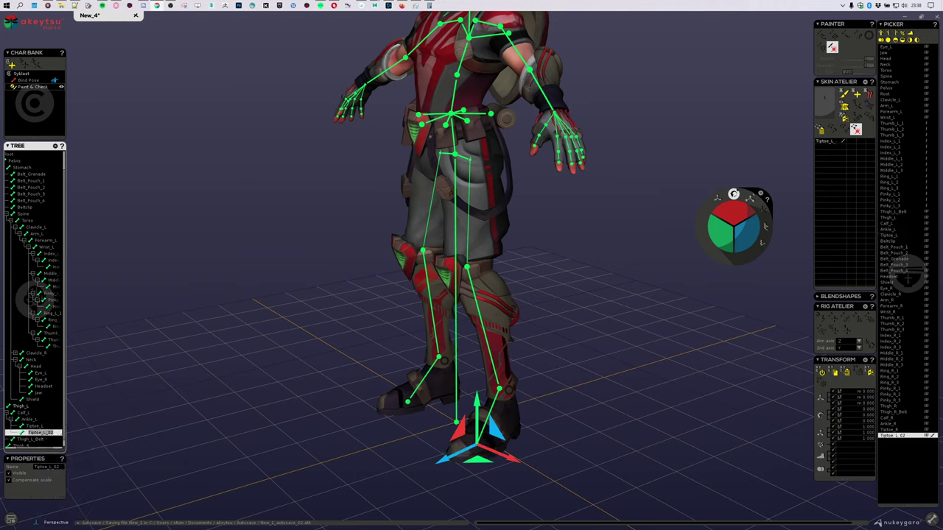
text(Ball_L)
key(Return)
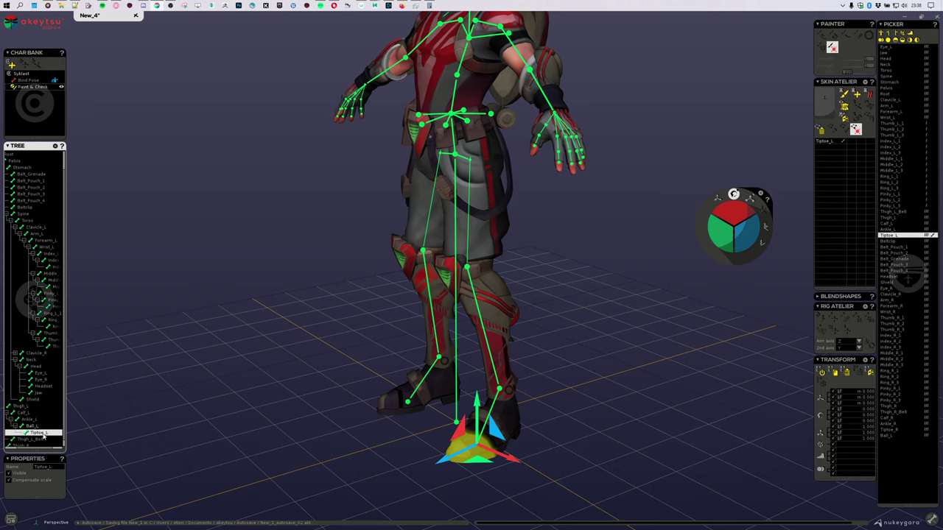
click(41, 427)
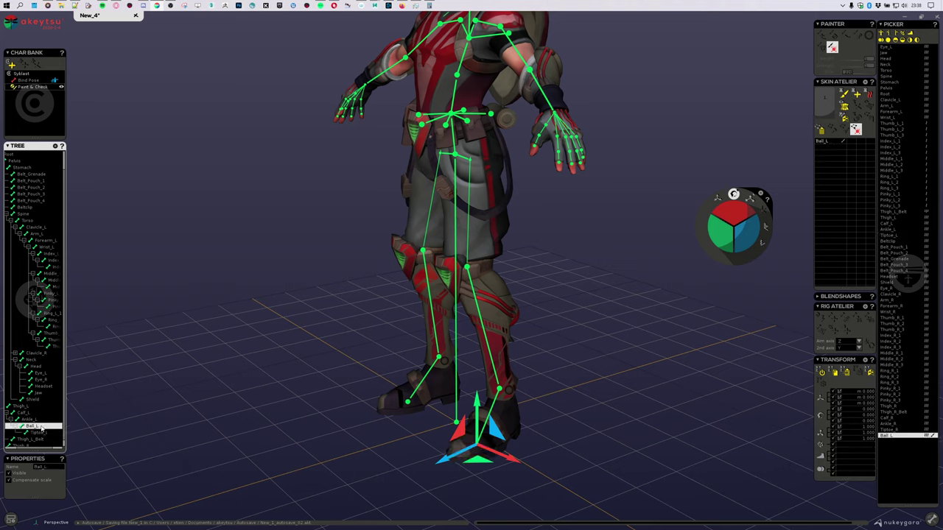
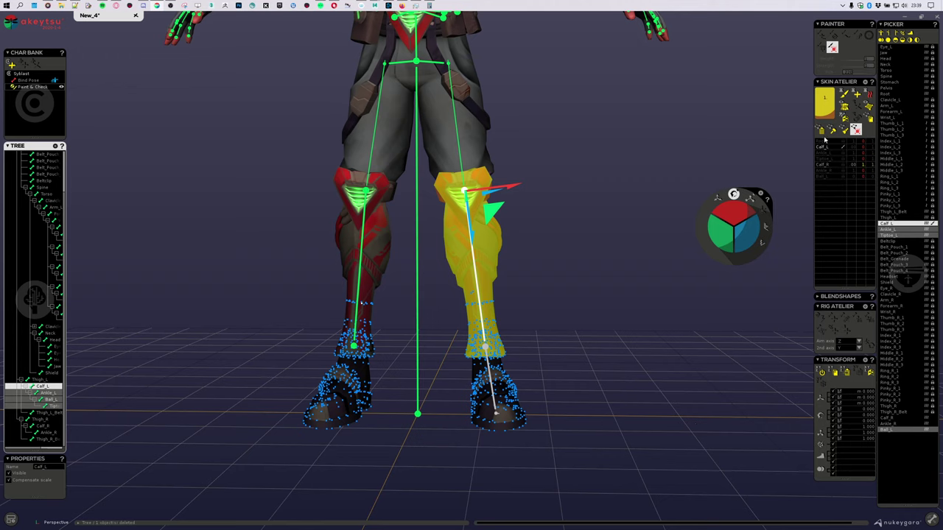
Mirror the joints and weights of Calf_L, Ankle_L, Ball_L and Tiptoe_L to the right leg and check Ankle_R and Calf_R.
click(844, 120)
click(352, 374)
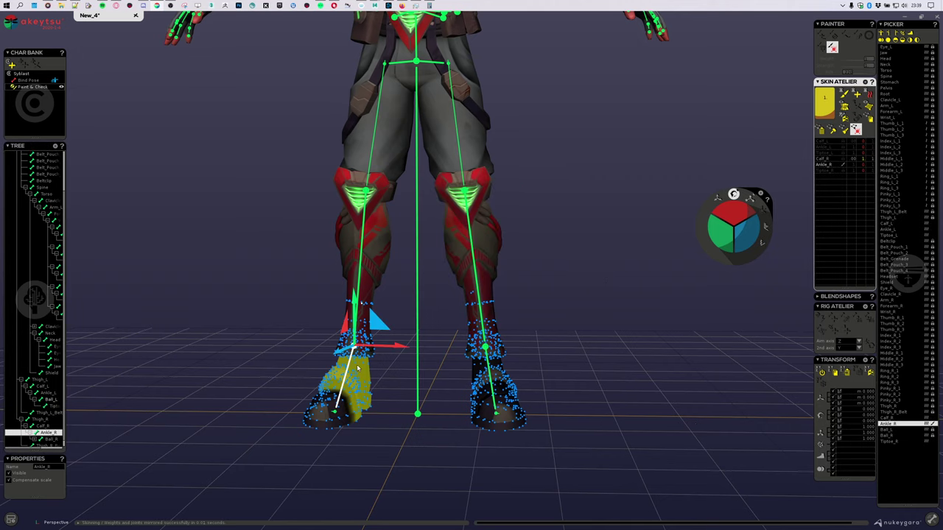
key(Down)
click(902, 423)
click(901, 417)
middle_drag(711, 327, 640, 409)
click(657, 317)
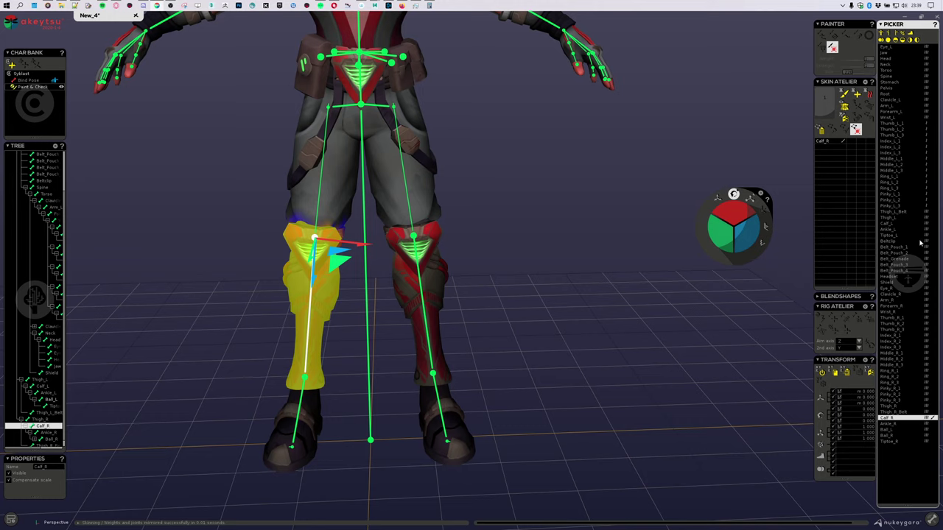
Reorder the joint list so Eye_R follows Eye_L and the joints from Clavicle_R through Pinky_R_3 follow Pinky_L_3.
click(905, 273)
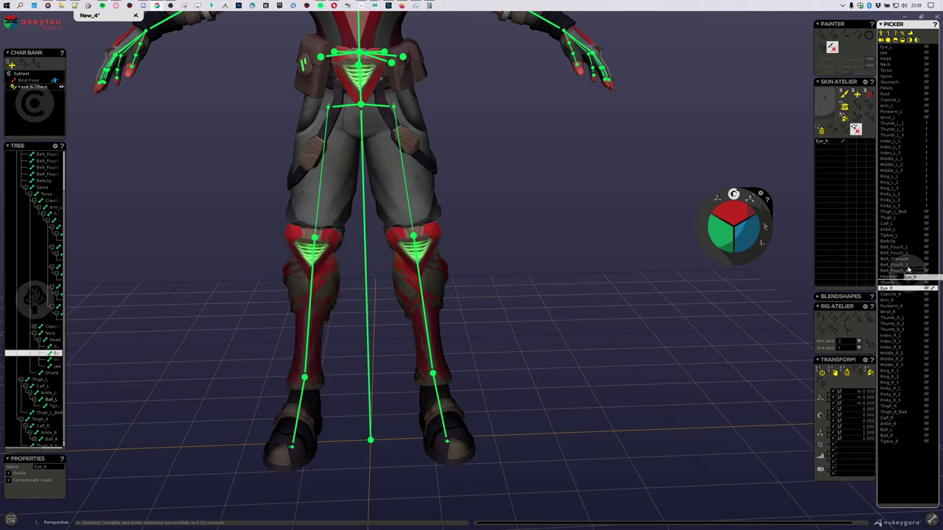
click(900, 54)
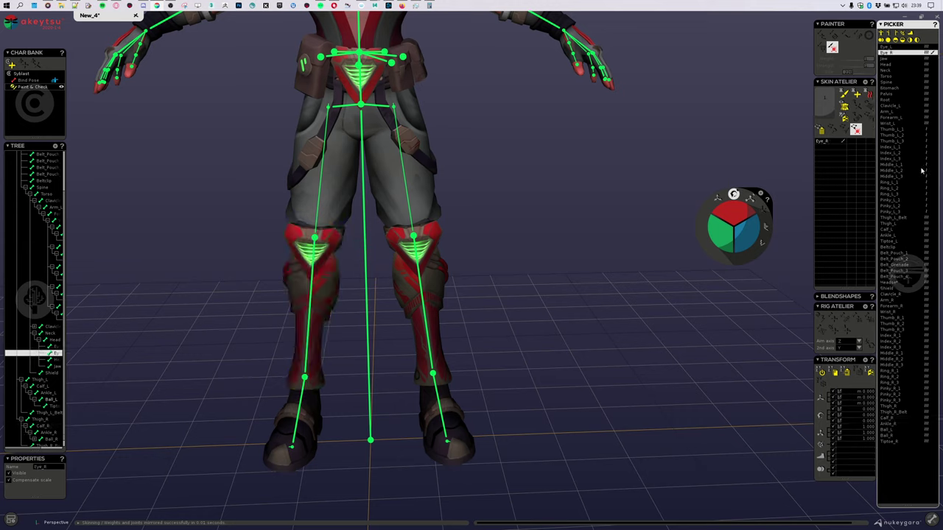
click(896, 230)
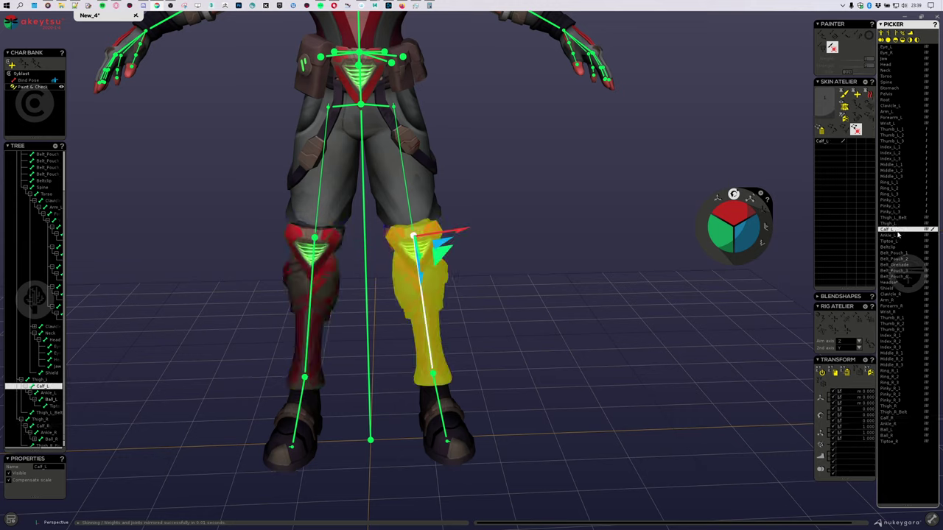
click(907, 294)
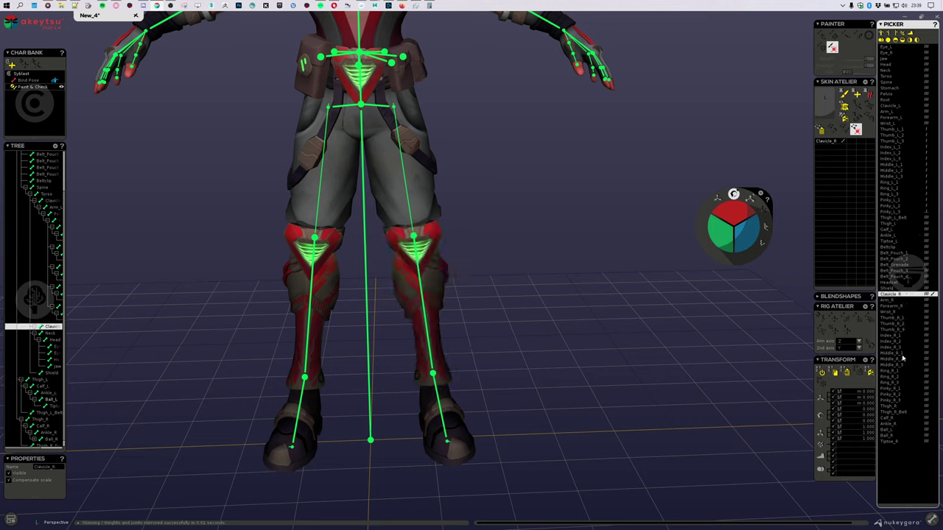
shift+click(900, 400)
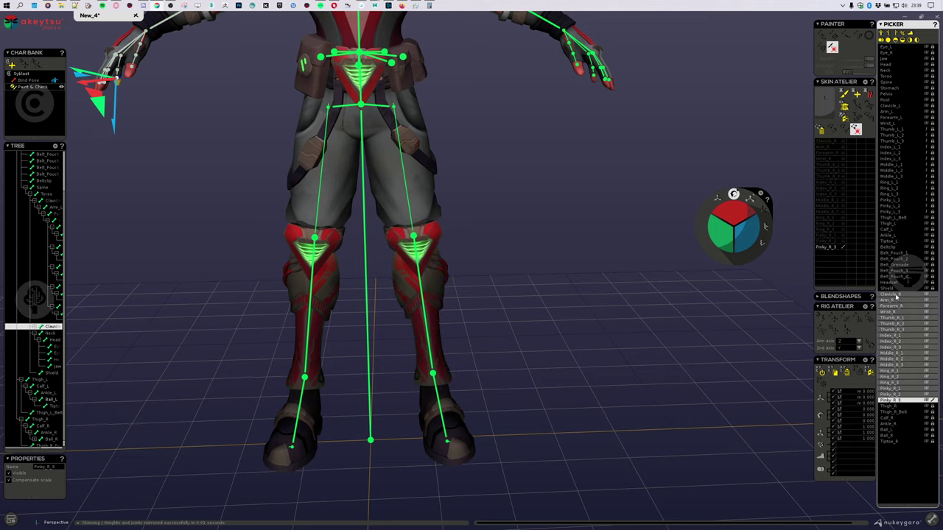
drag(896, 295, 900, 215)
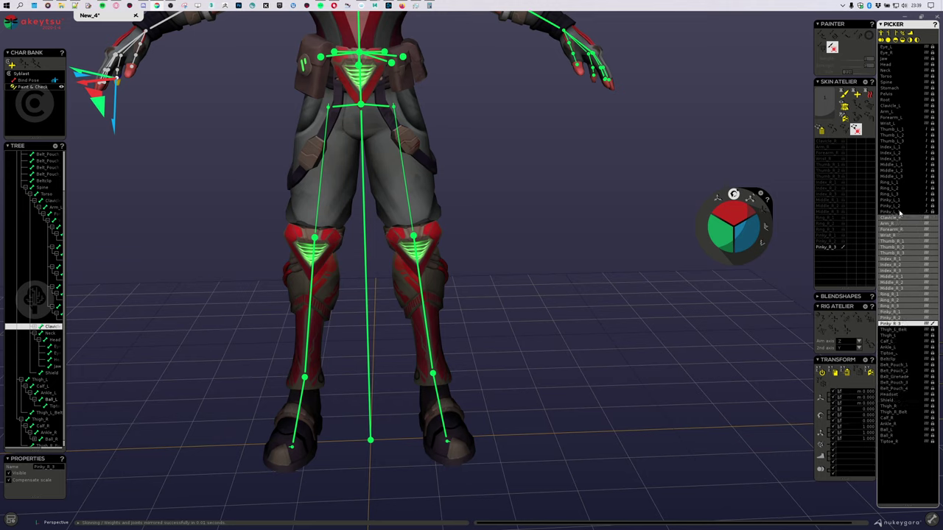
Place Thigh_R_Belt directly above Thigh_R in the joint list and Tiptoe_R directly below Ankle_R.
click(887, 335)
click(895, 405)
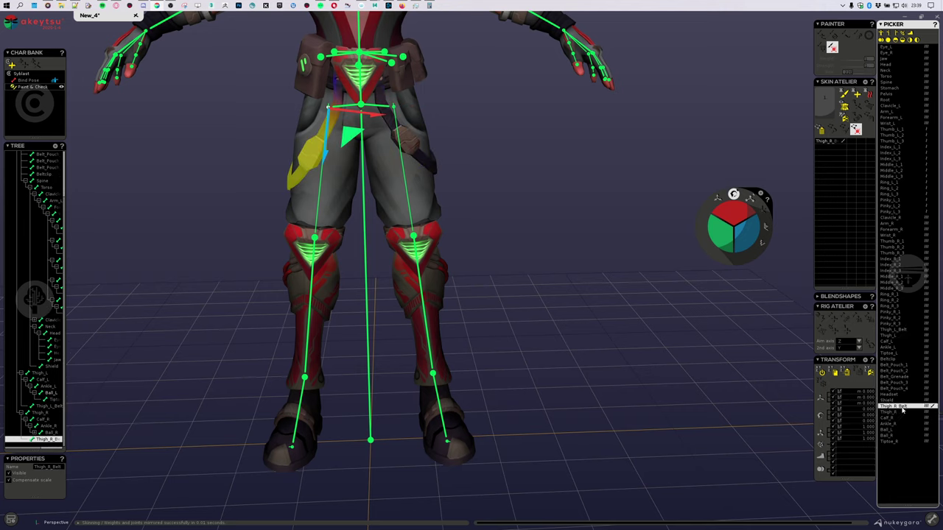
click(898, 418)
click(898, 424)
click(897, 434)
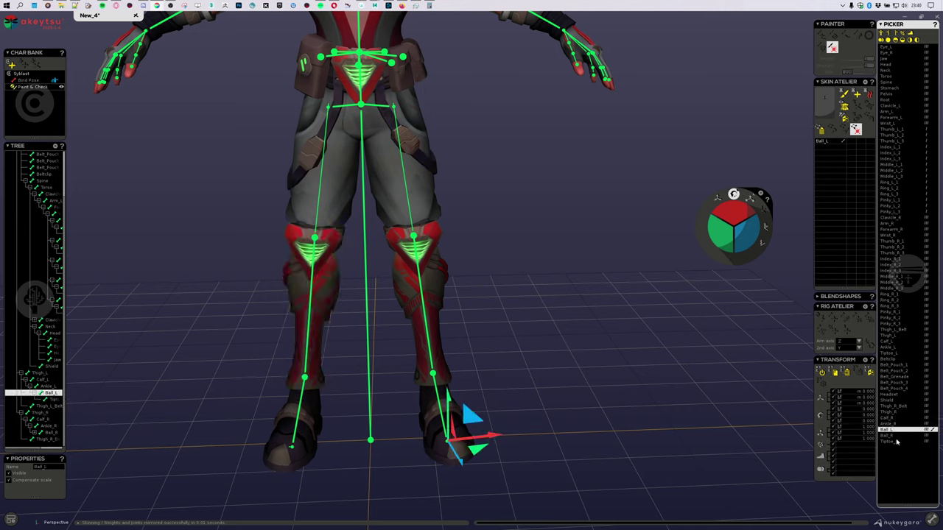
click(897, 441)
drag(901, 427, 903, 429)
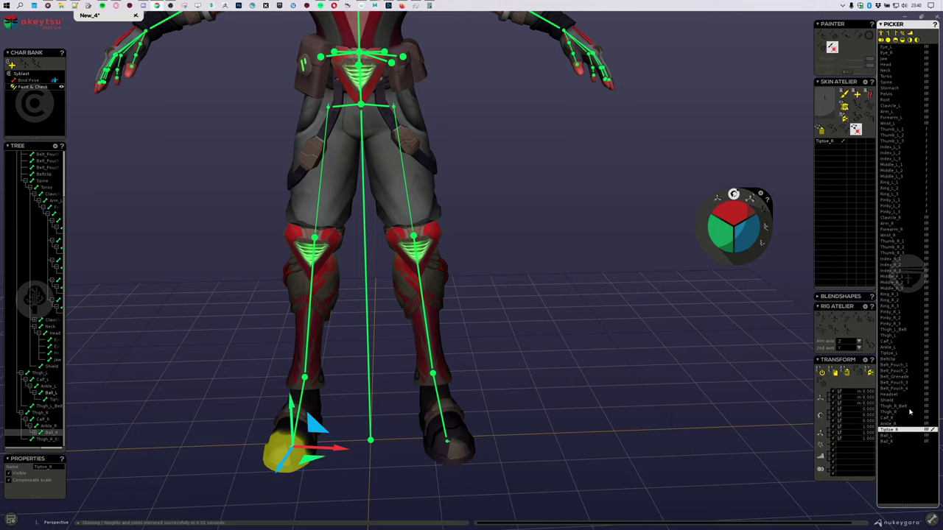
Move the joints from Thigh_R_Belt through Tiptoe_R directly below Tiptoe_L in the joint list.
click(898, 347)
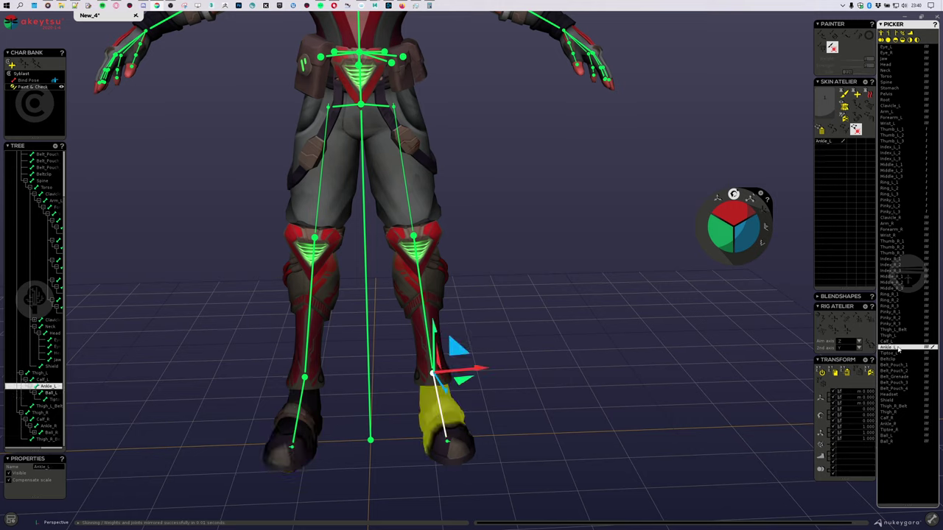
click(900, 431)
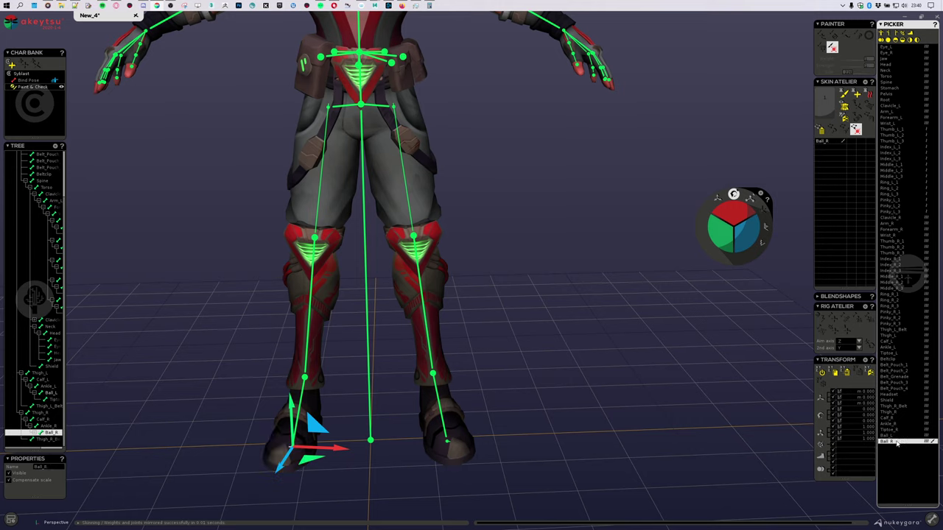
click(900, 436)
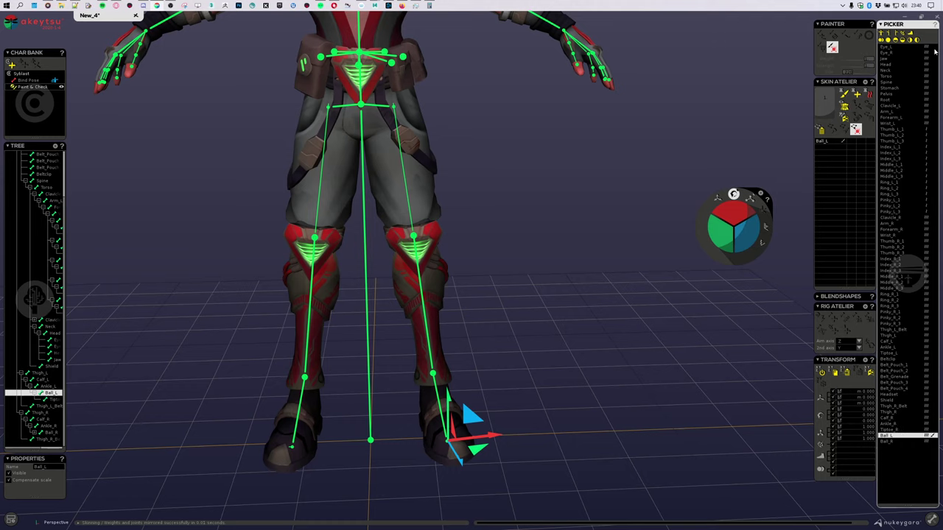
click(896, 430)
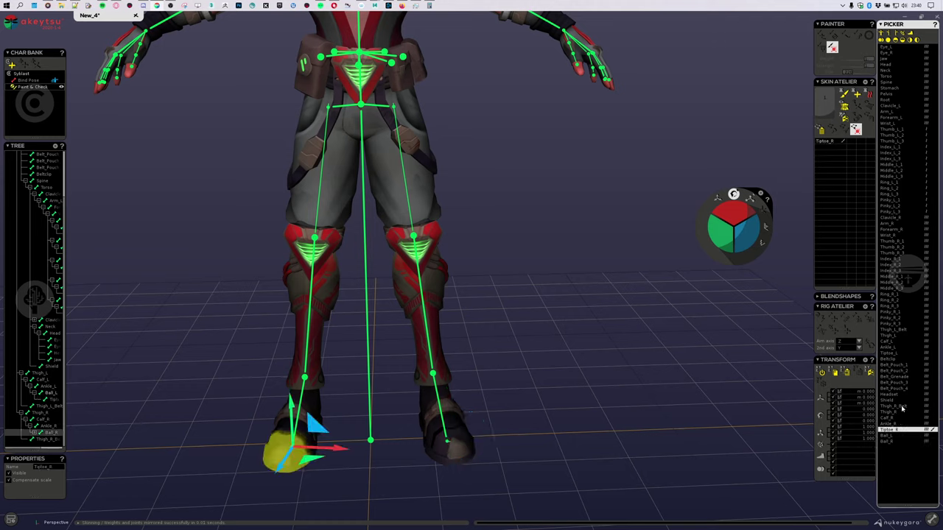
shift+click(896, 404)
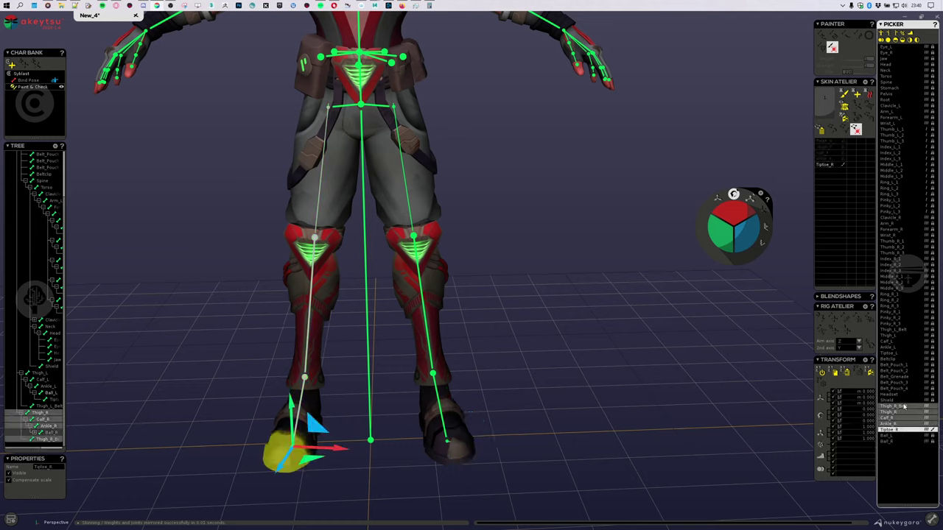
drag(903, 406, 909, 359)
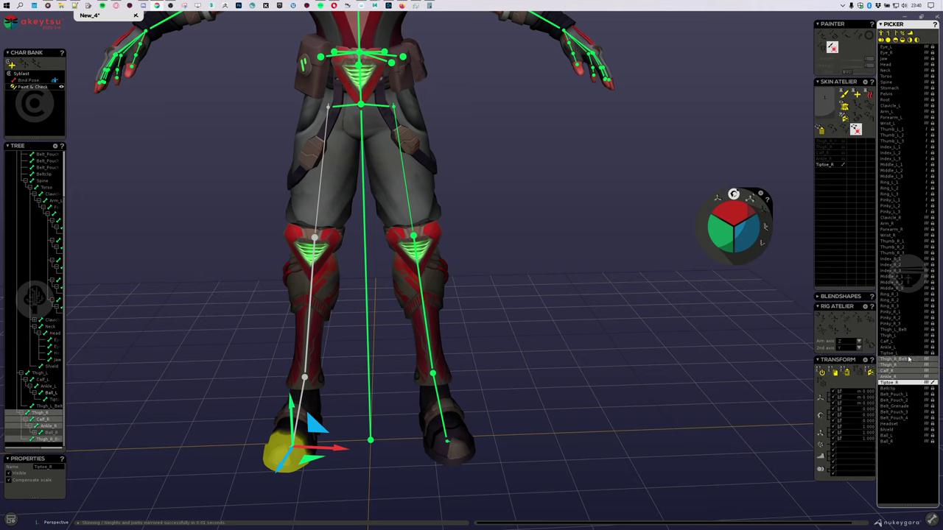
scroll(543, 426, down, 4)
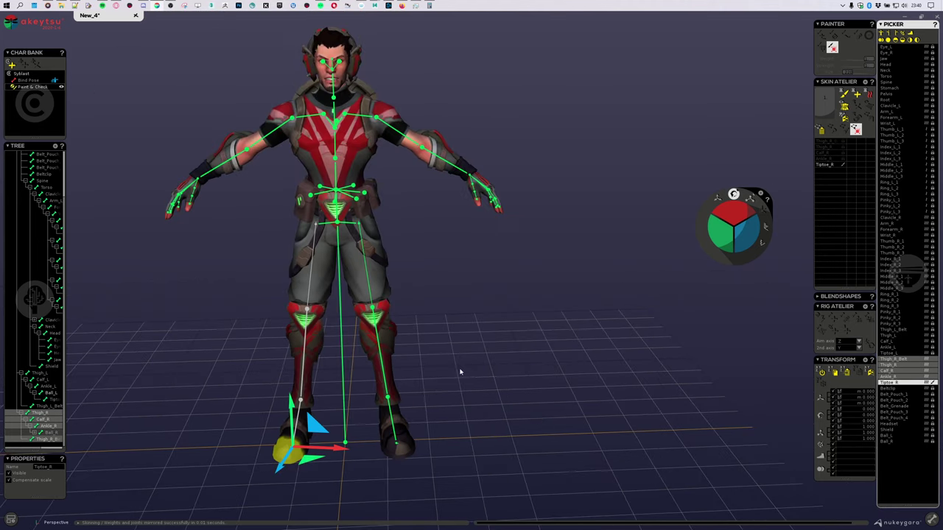
alt+drag(461, 372, 444, 347)
alt+middle_drag(444, 347, 511, 353)
alt+drag(511, 354, 545, 256)
middle_drag(546, 255, 515, 293)
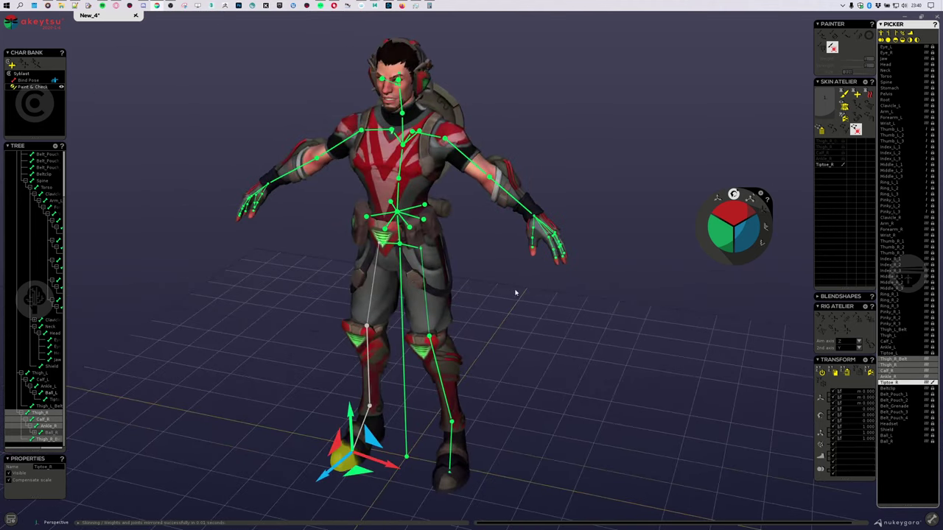
Select Arm_L and Wrist_L, switch the character to Bind Pose, and create an IK handle for the left arm.
click(454, 149)
scroll(523, 251, up, 5)
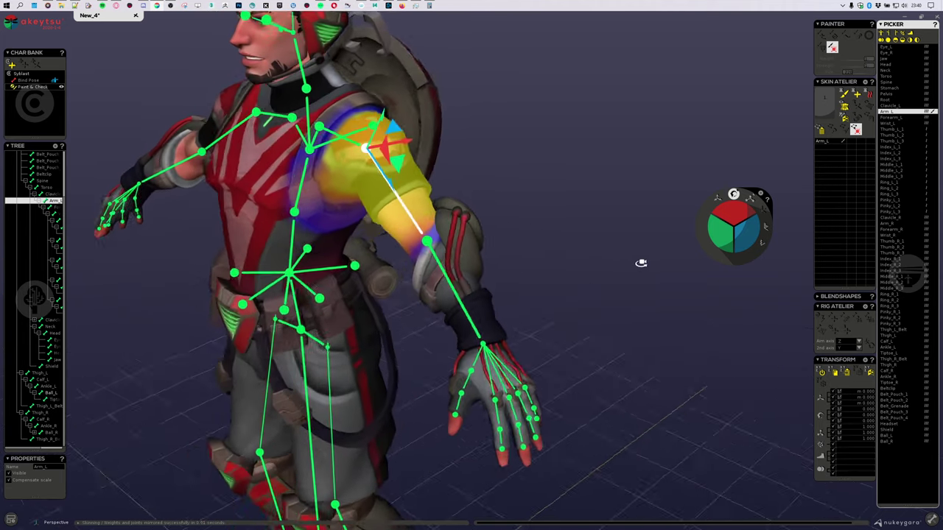
middle_drag(641, 262, 510, 346)
middle_drag(393, 169, 333, 191)
scroll(303, 168, down, 2)
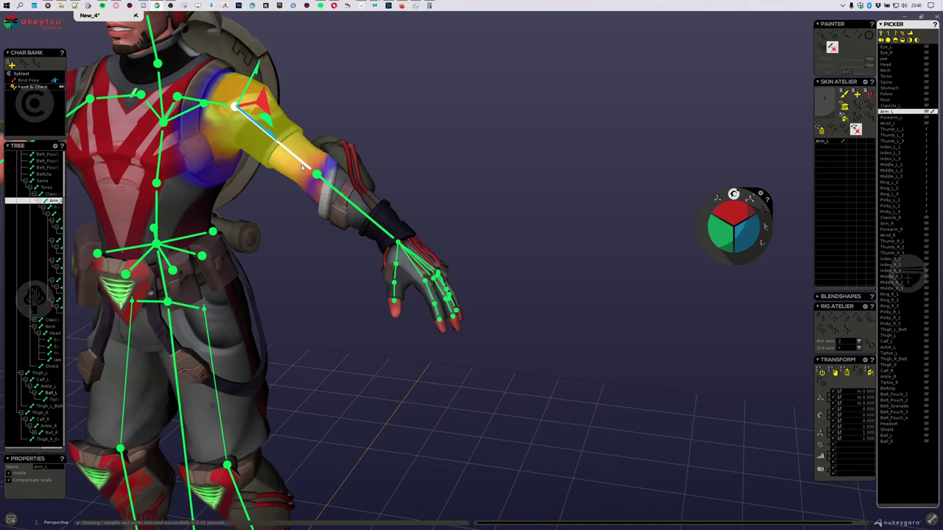
click(397, 245)
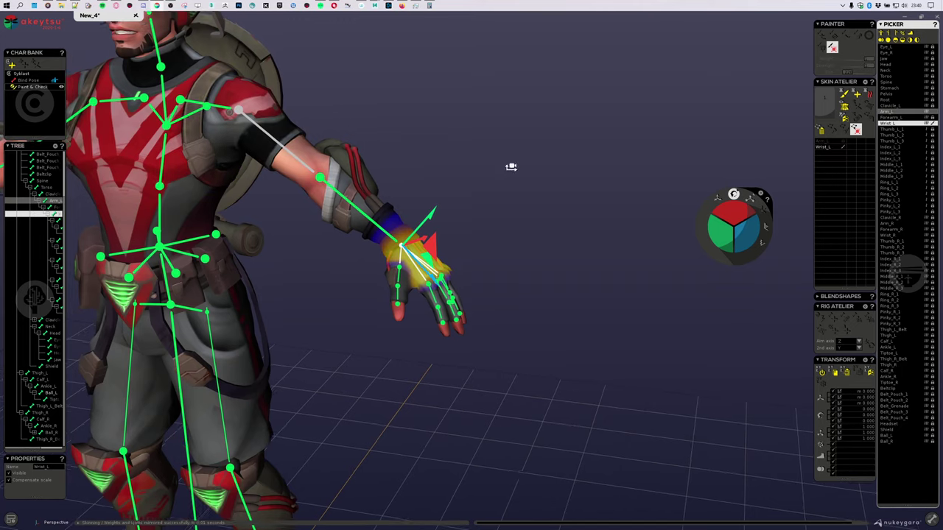
middle_drag(511, 164, 609, 188)
middle_drag(513, 165, 532, 151)
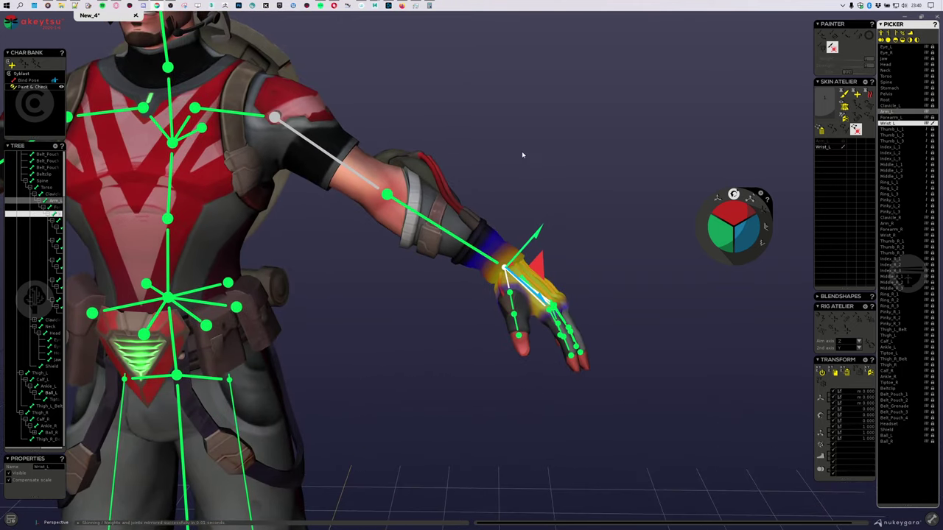
click(35, 82)
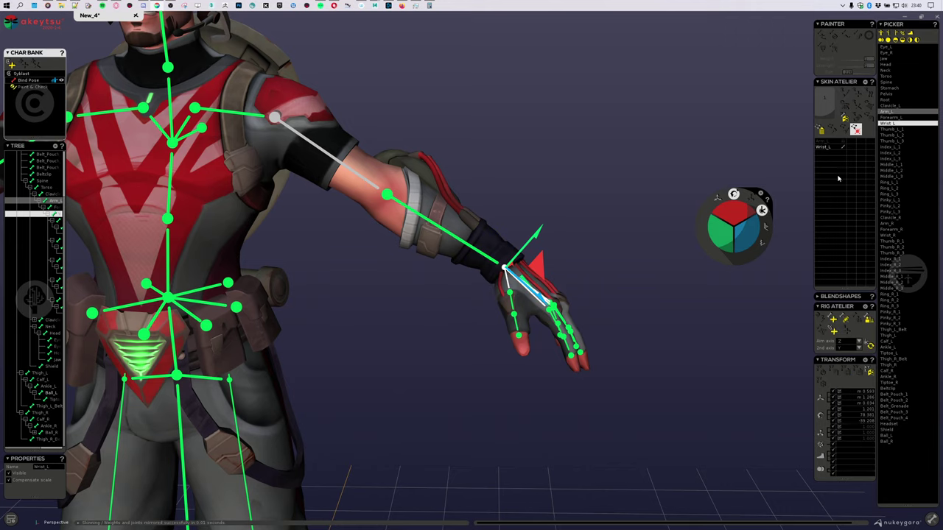
click(834, 332)
Set the target size multiplier of the left wrist's IK handle to 0.7.
middle_drag(451, 345, 541, 280)
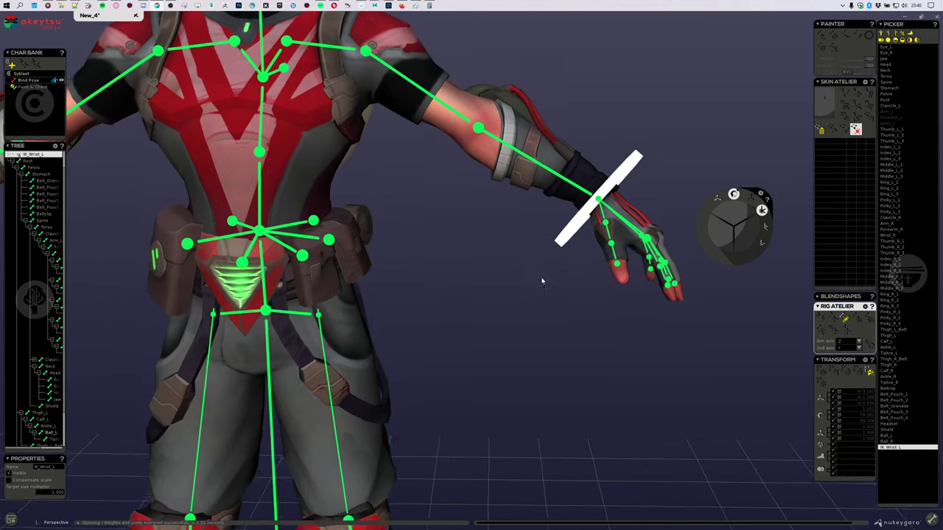
scroll(540, 280, down, 5)
alt+drag(536, 277, 501, 274)
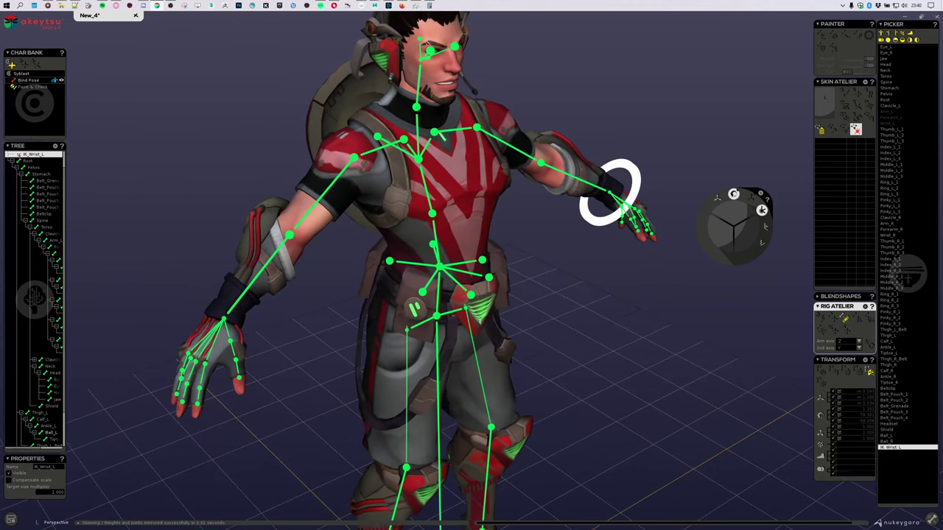
text(0.7)
key(Return)
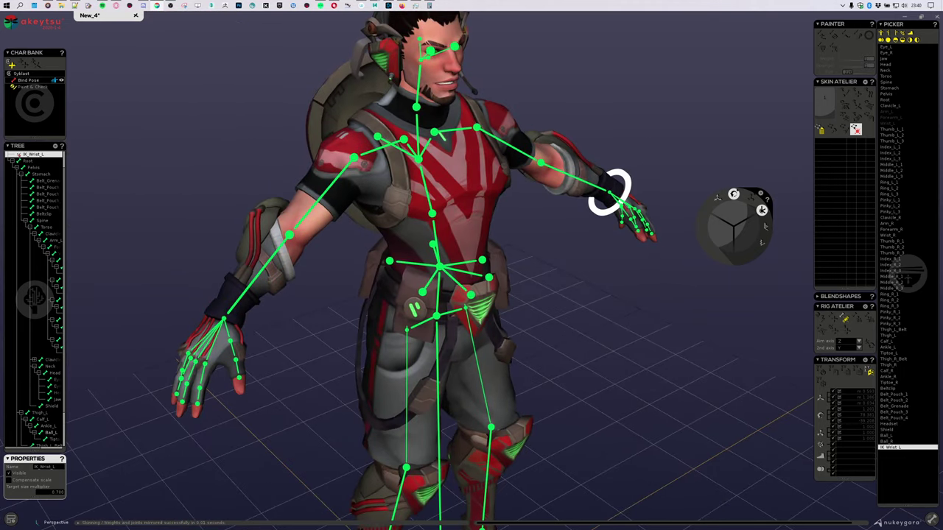
Create an IK handle for the right arm from Arm_R to Wrist_R.
click(354, 159)
click(223, 318)
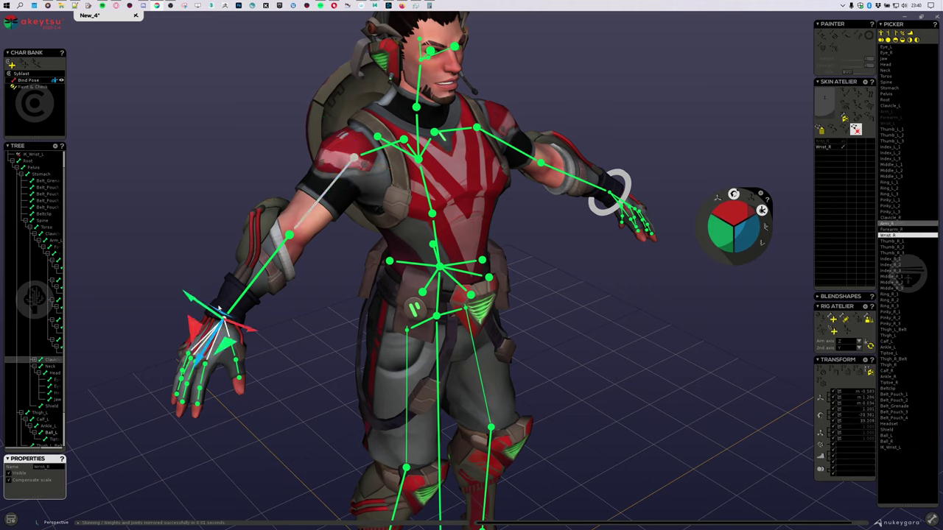
click(321, 187)
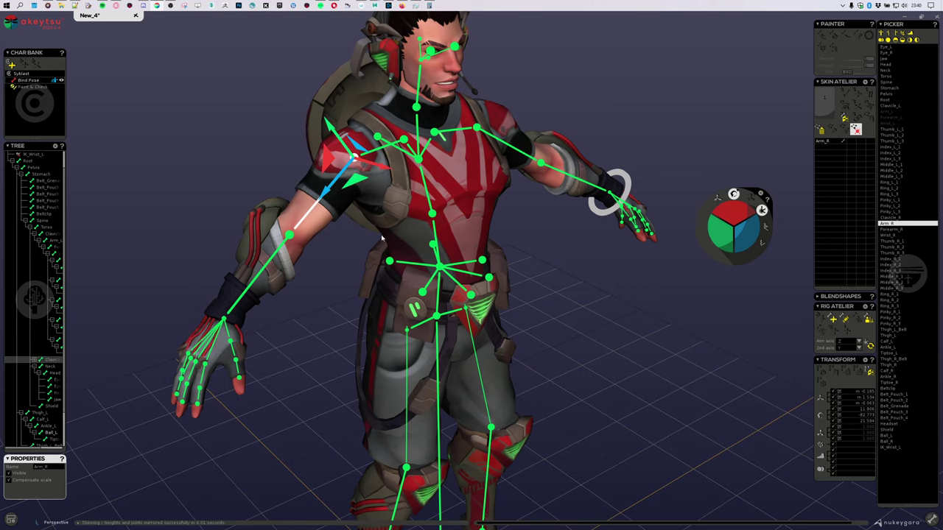
click(234, 347)
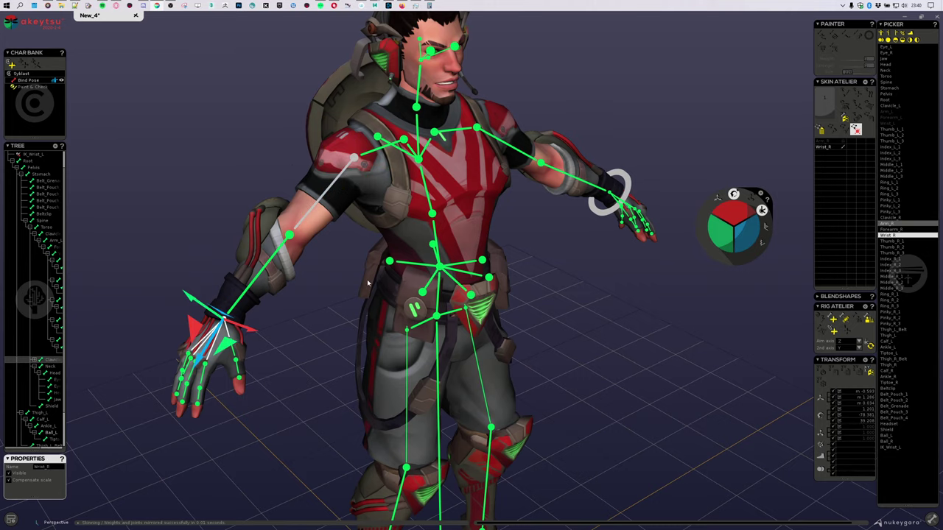
middle_drag(368, 283, 380, 171)
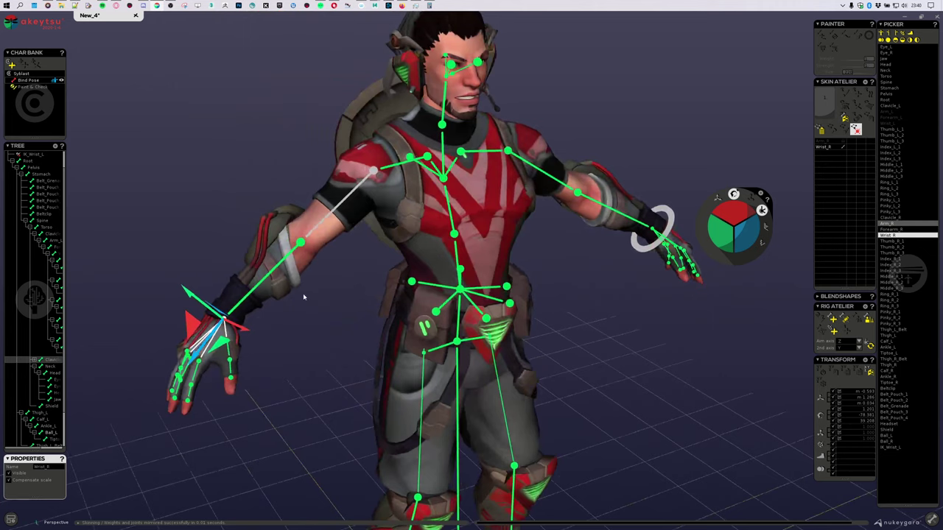
click(838, 338)
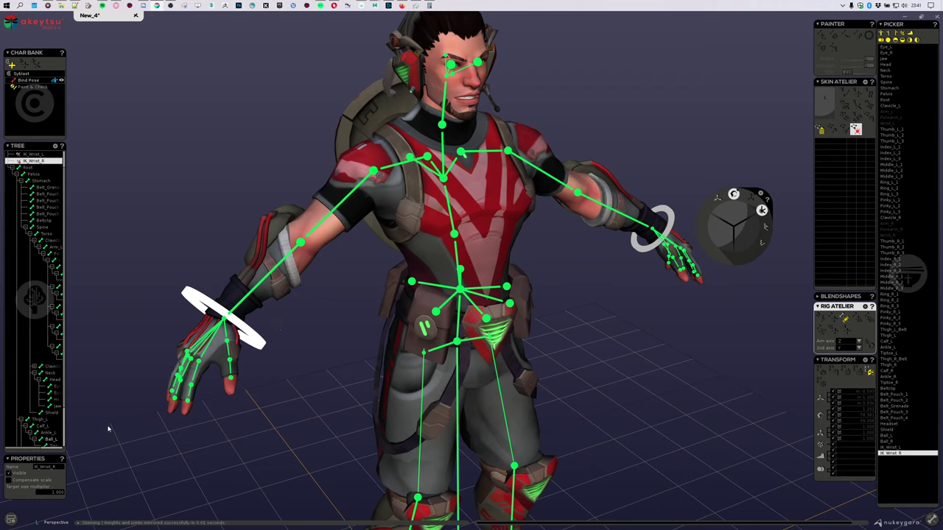
Set the target size multiplier of the right wrist's IK handle to 0.7.
double_click(50, 492)
text(0.7)
key(Return)
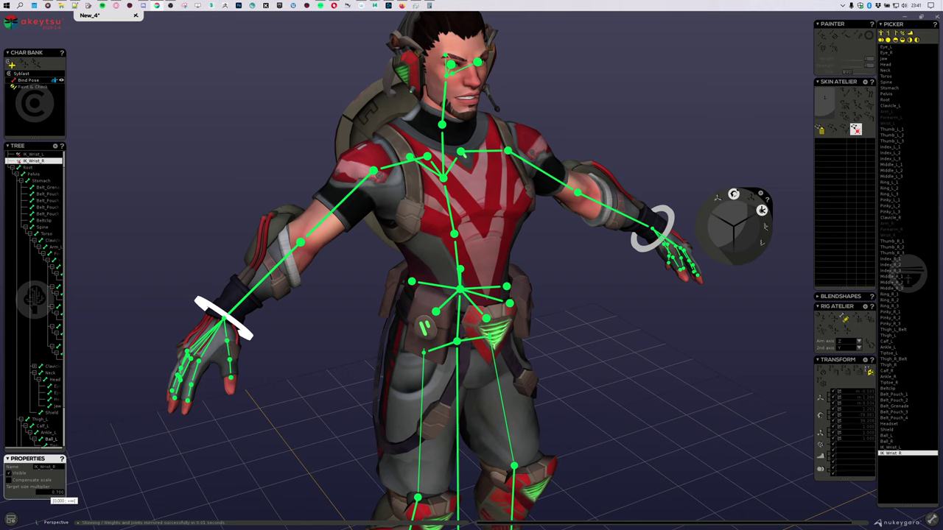
Create a reverse foot for the right leg from Thigh_R to Ball_R.
scroll(540, 377, down, 3)
middle_drag(469, 472, 380, 347)
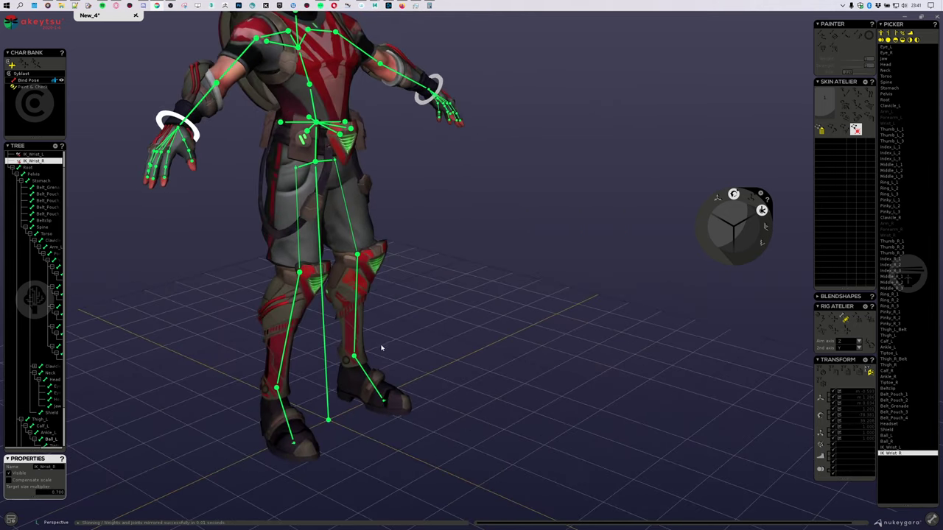
middle_drag(321, 266, 361, 243)
click(342, 226)
mouse_move(290, 355)
middle_down()
mouse_move(332, 362)
mouse_move(286, 369)
middle_up()
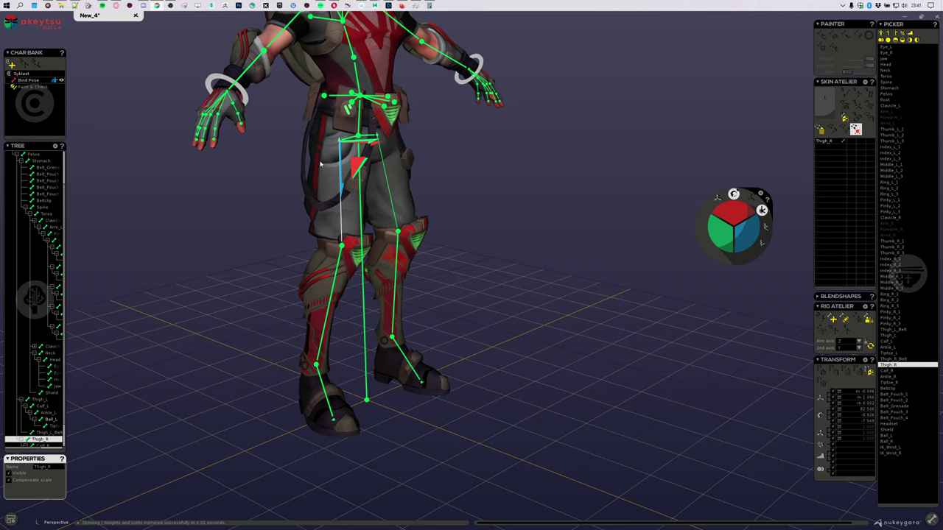
click(897, 442)
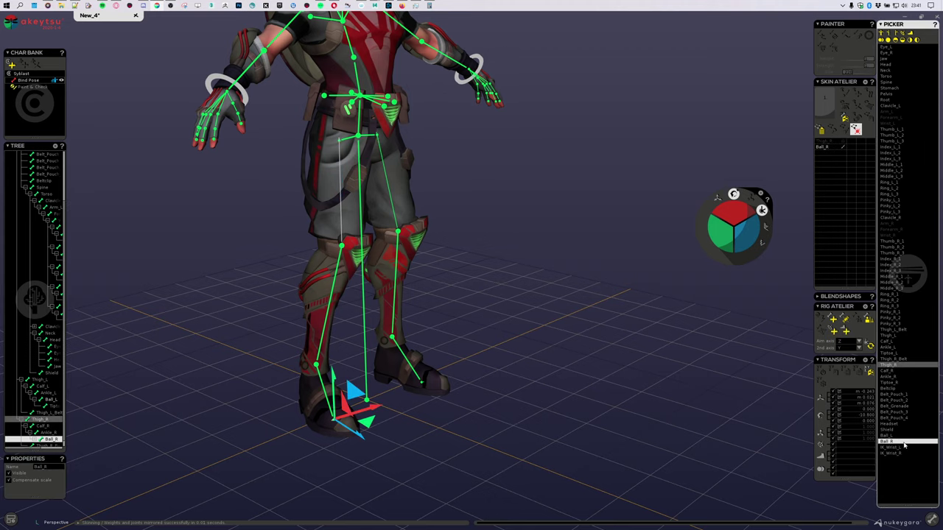
click(845, 331)
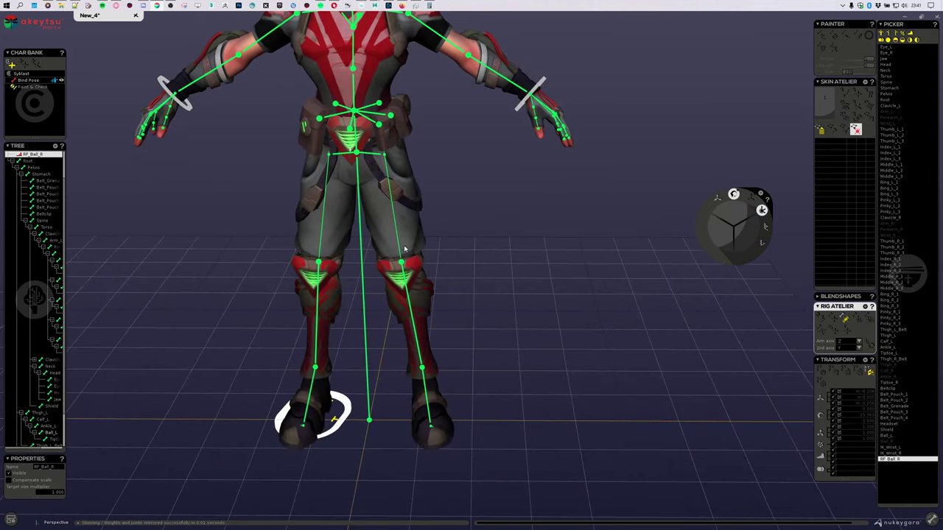
Create a reverse foot for the left leg from Thigh_L to Ball_L.
click(404, 250)
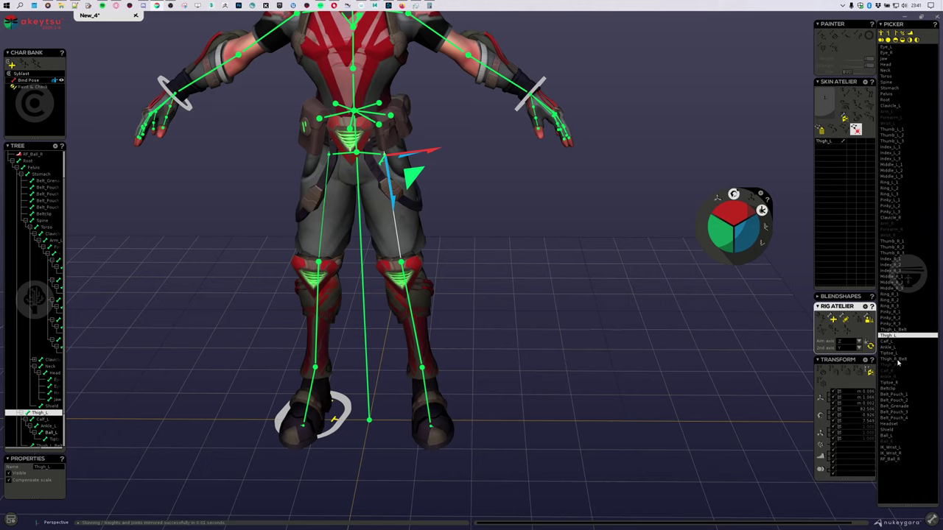
click(899, 435)
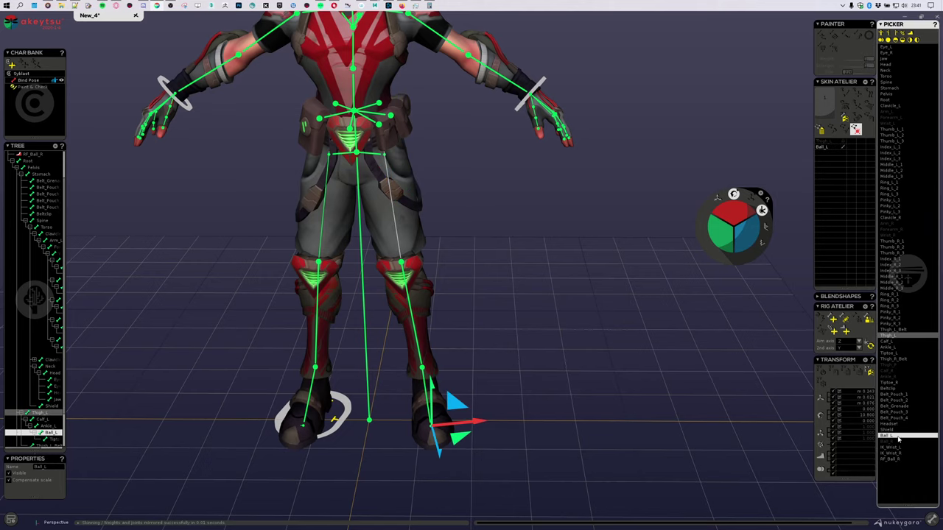
click(845, 331)
Examine both reverse foot controls and their pivot markers against the boots from below and from the front.
middle_drag(485, 427, 447, 355)
scroll(446, 356, up, 3)
middle_drag(352, 407, 445, 302)
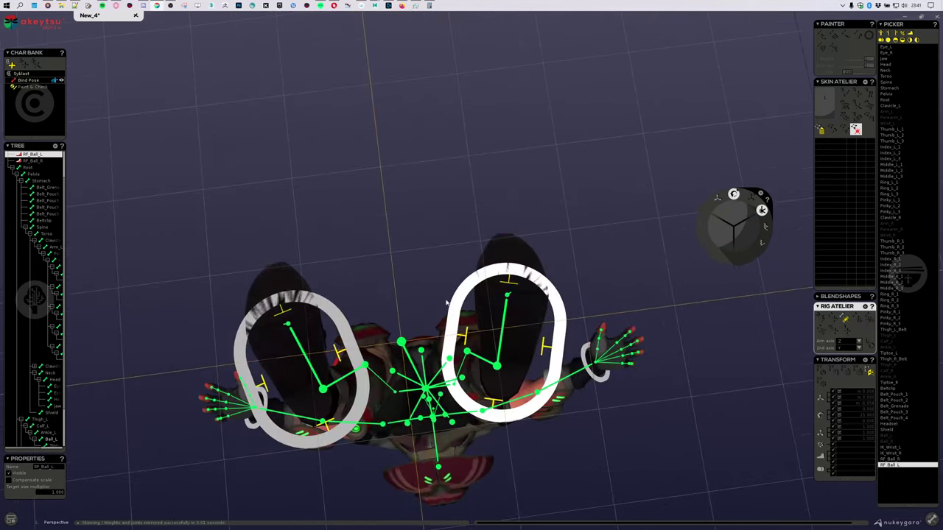
click(510, 286)
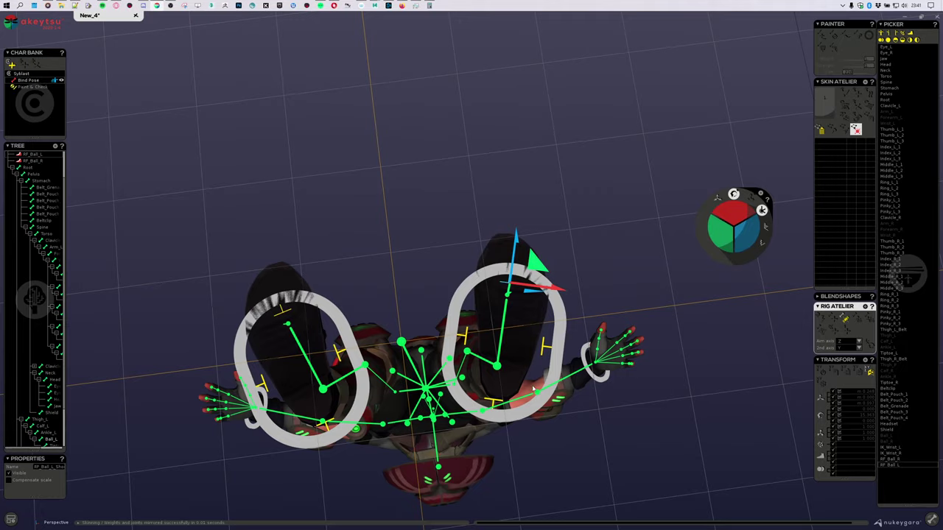
middle_drag(533, 388, 573, 272)
middle_drag(522, 178, 604, 279)
scroll(603, 279, up, 2)
middle_drag(536, 151, 538, 274)
scroll(512, 229, up, 4)
middle_drag(424, 328, 481, 303)
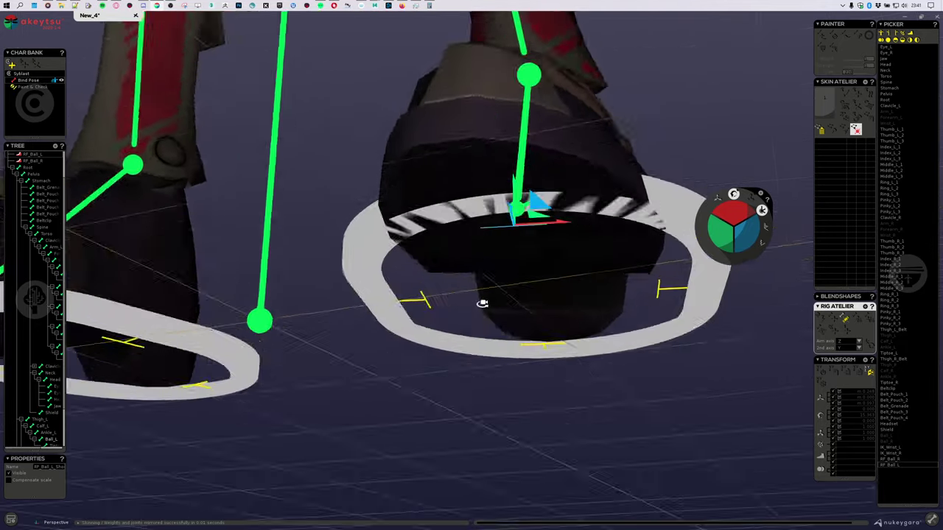
right_drag(481, 302, 576, 174)
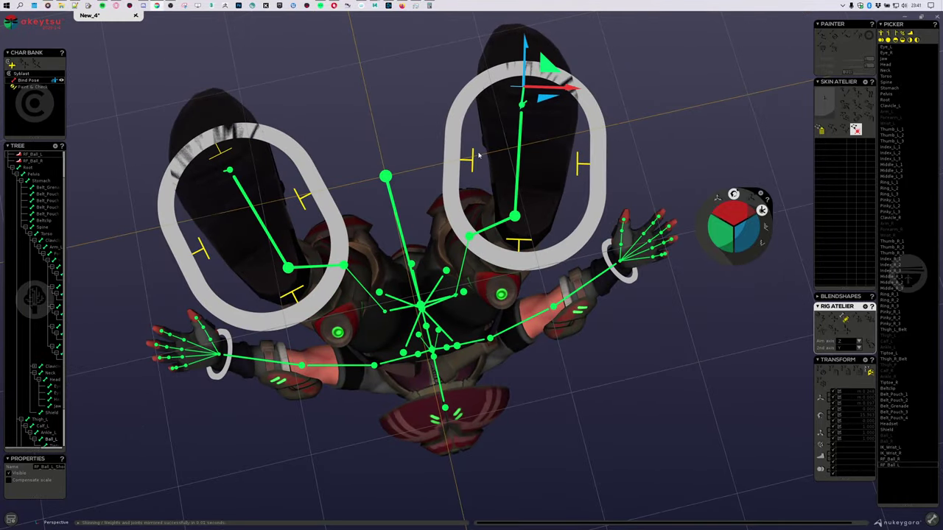
right_drag(435, 163, 433, 302)
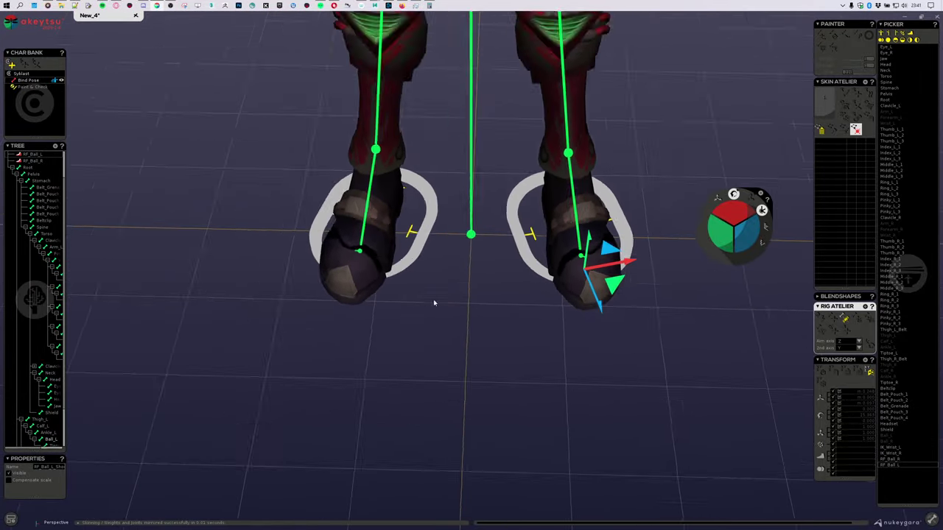
scroll(434, 303, down, 3)
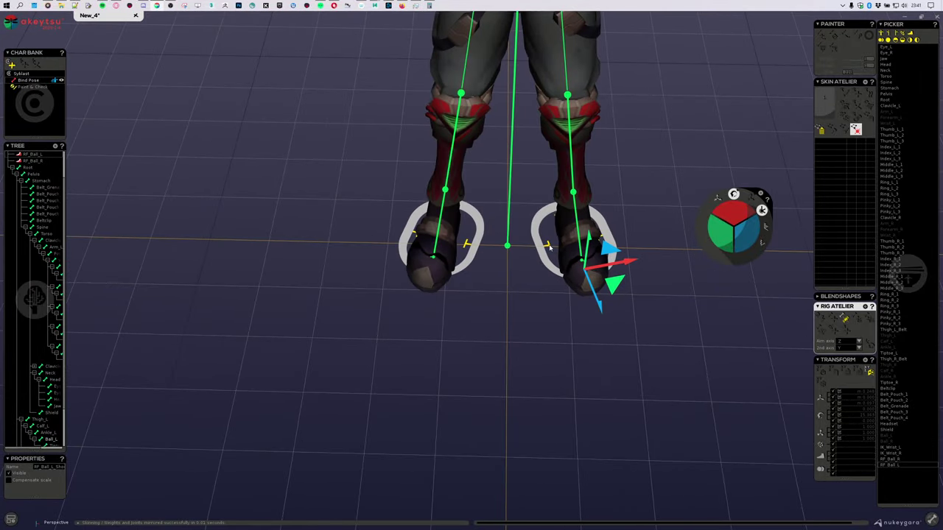
right_drag(547, 248, 573, 293)
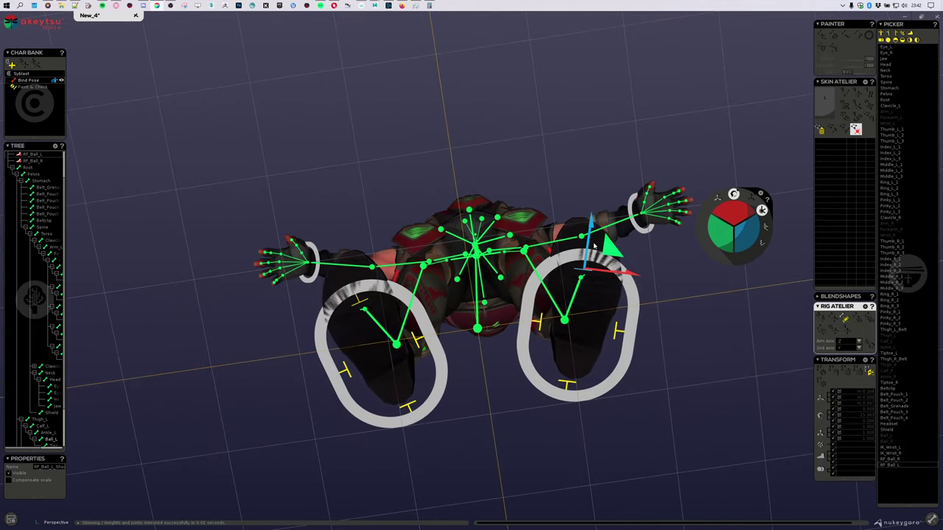
Try moving the heel pivot of the left reverse foot, and undo the move.
click(568, 383)
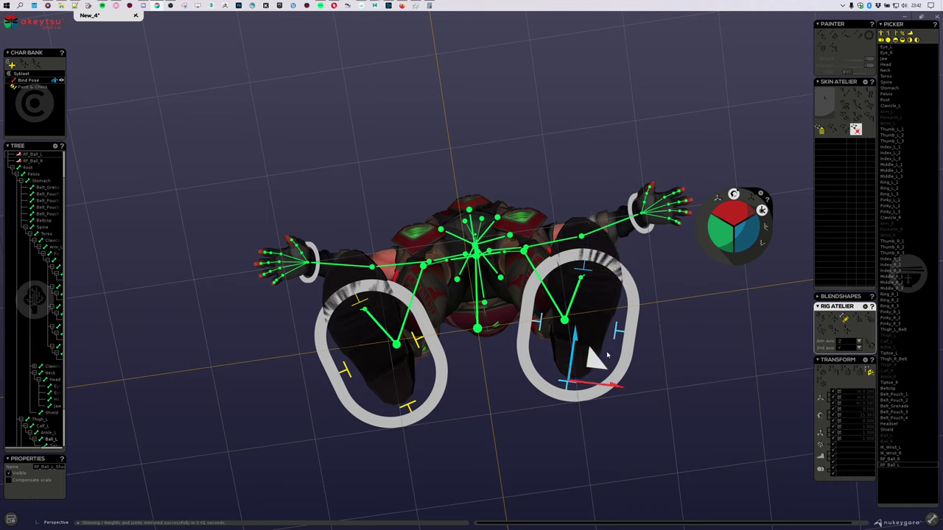
drag(595, 358, 593, 346)
key(ctrl+z)
Move the front pivots of both reverse feet forward together to the tips of the boots.
click(541, 324)
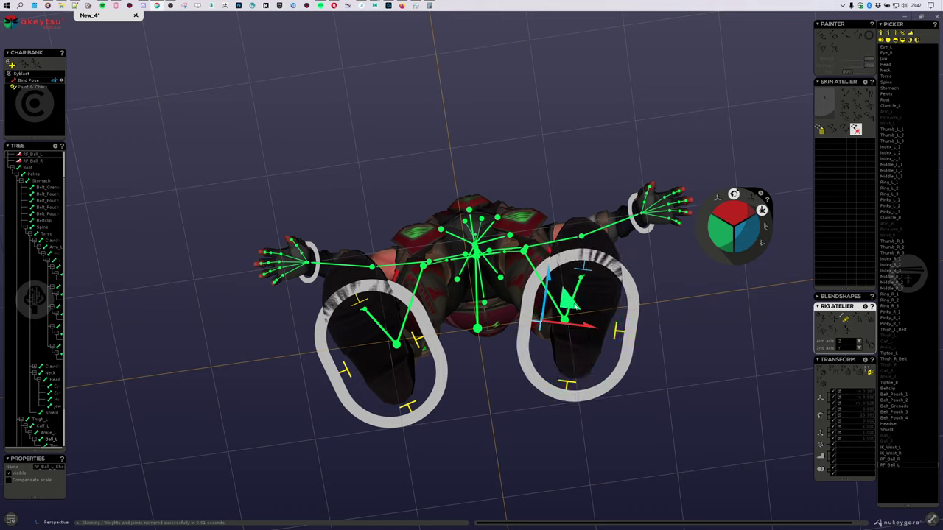
click(584, 268)
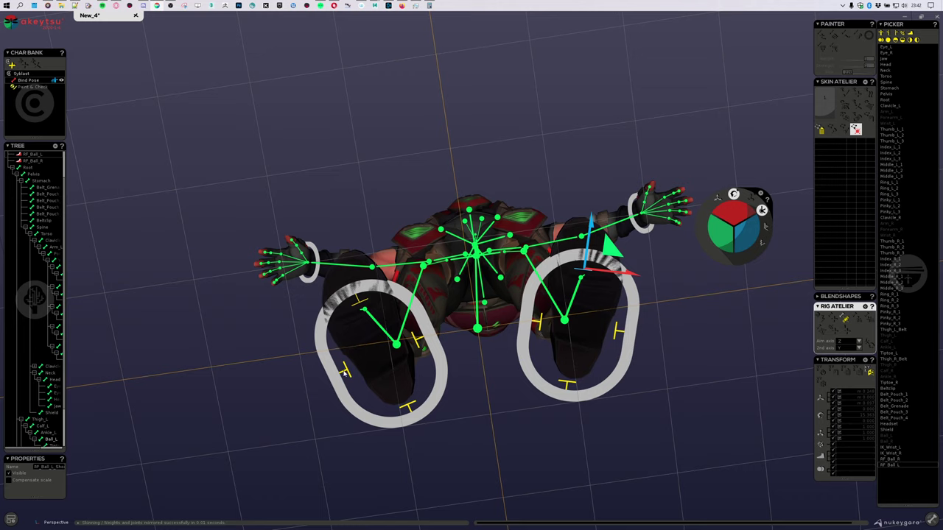
click(339, 337)
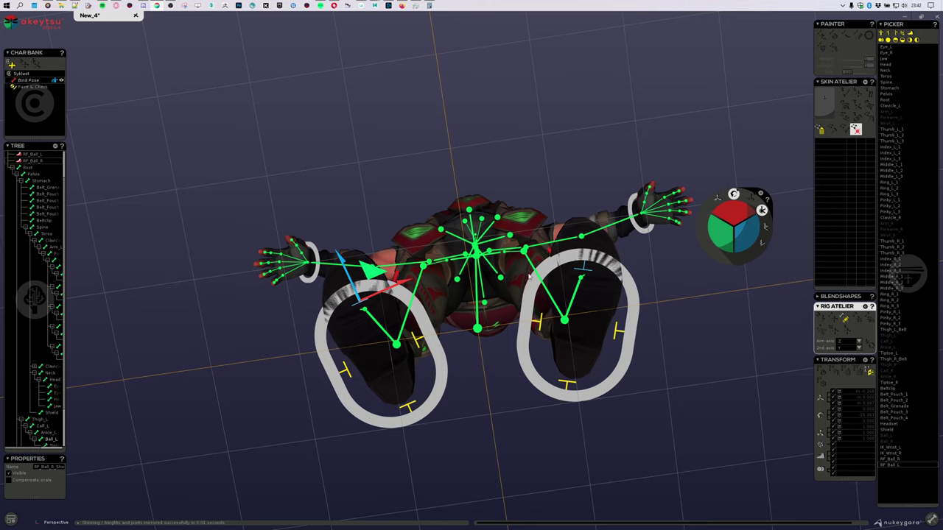
middle_drag(528, 277, 422, 278)
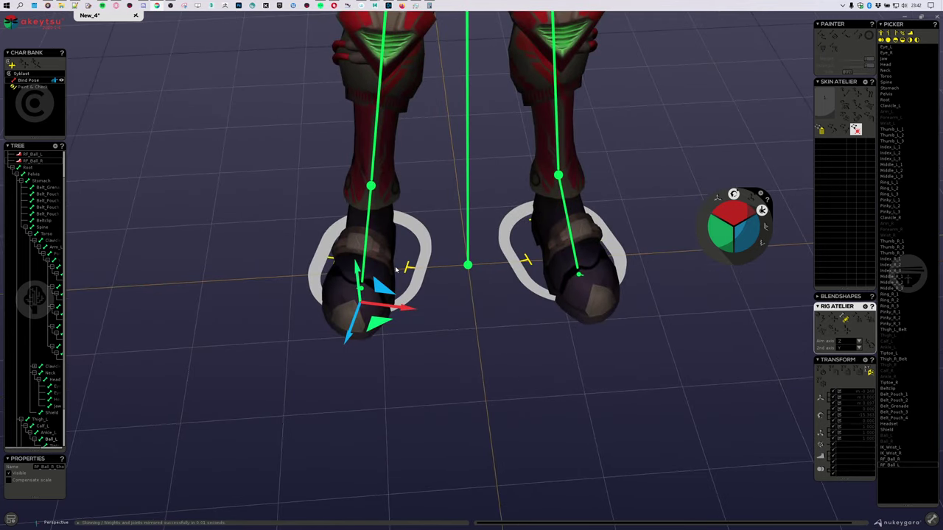
alt+drag(549, 236, 452, 362)
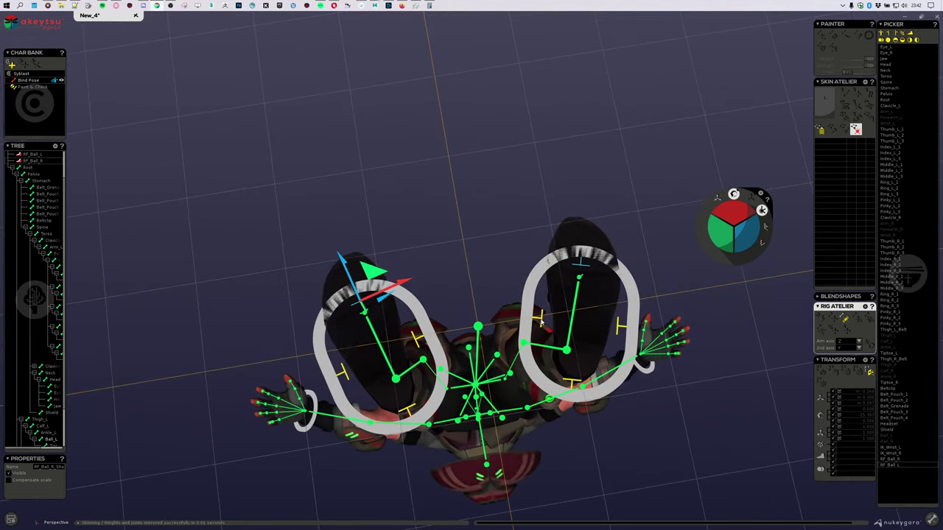
alt+drag(545, 318, 537, 292)
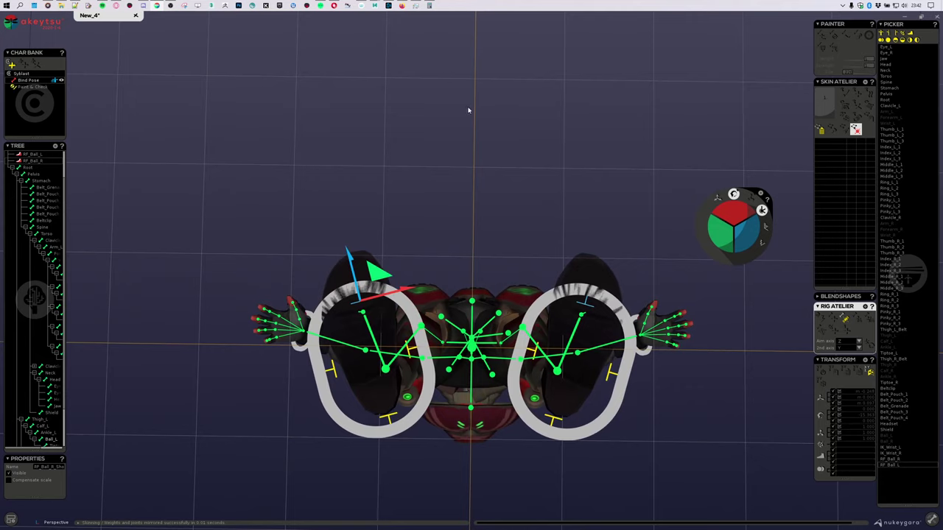
drag(353, 265, 361, 212)
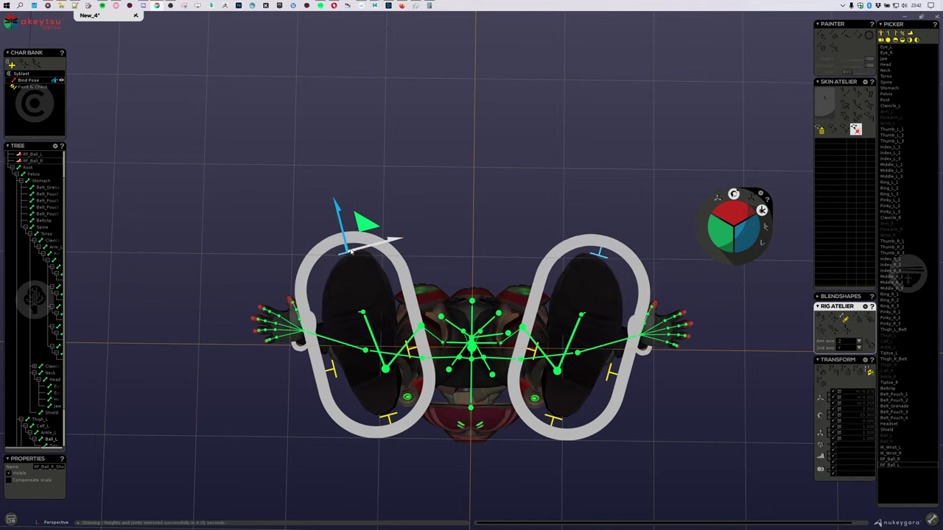
Shift the front pivots of both reverse feet sideways onto the boot tips and rotate them to straighten their orientation.
click(598, 254)
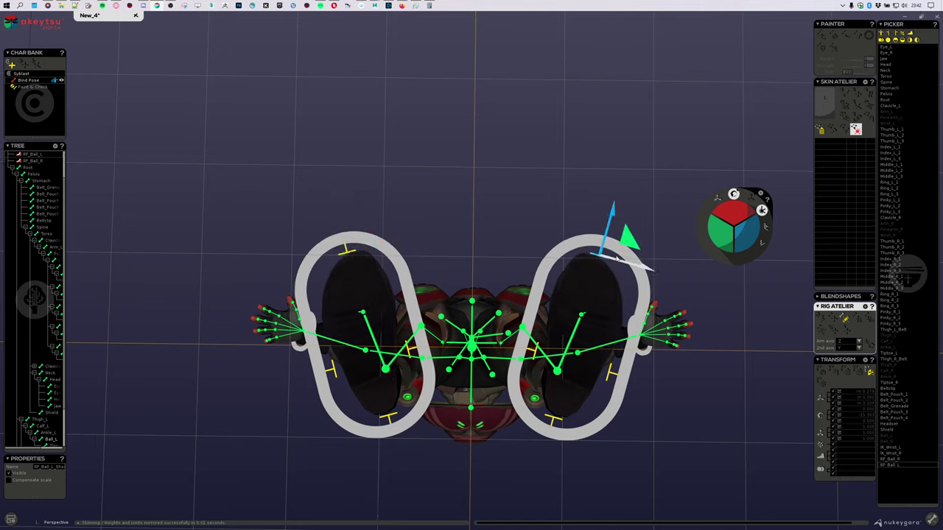
drag(645, 271, 634, 268)
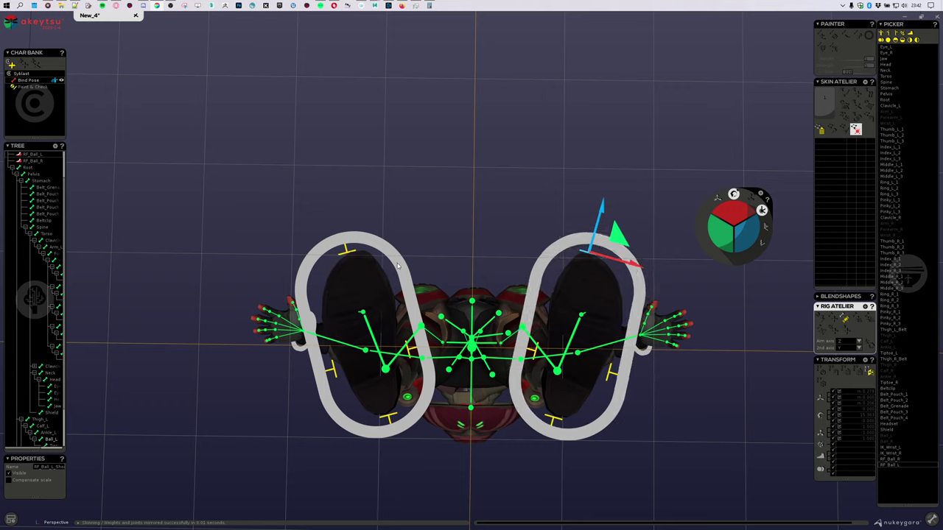
click(348, 252)
click(727, 230)
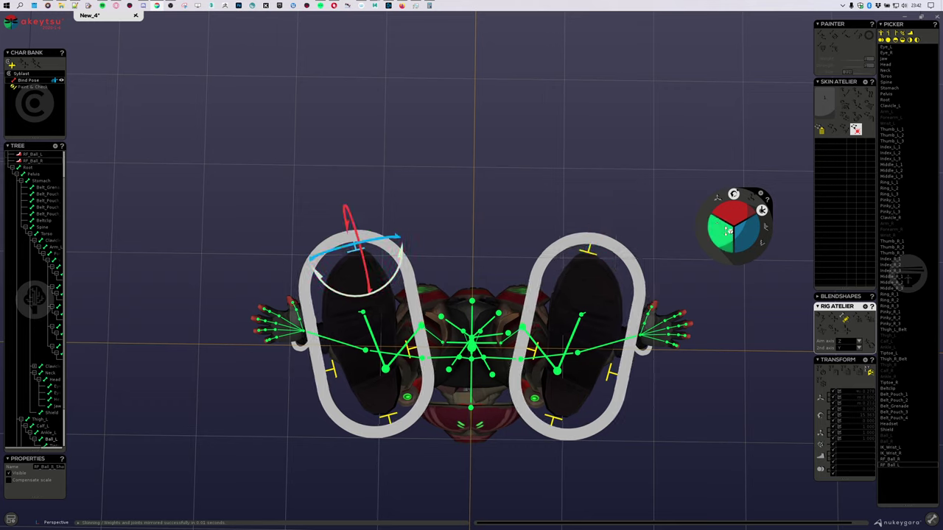
click(728, 232)
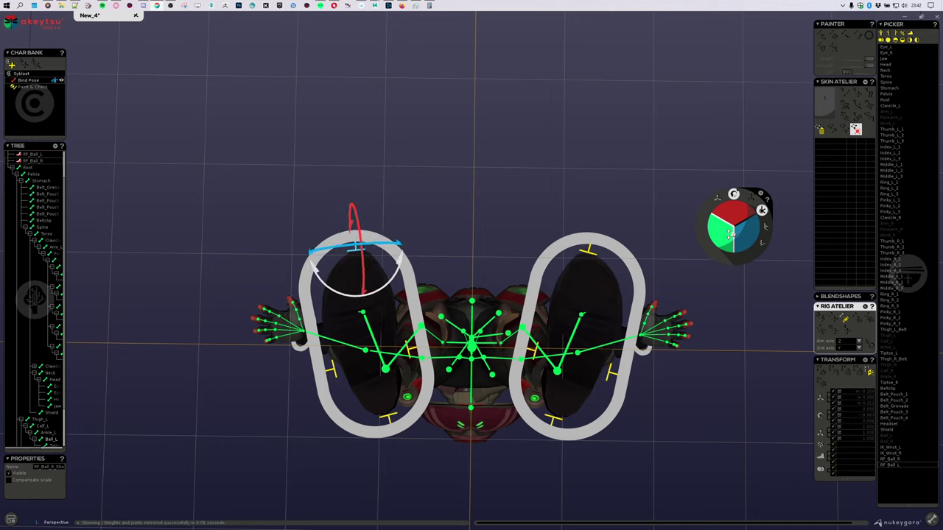
click(728, 232)
click(587, 249)
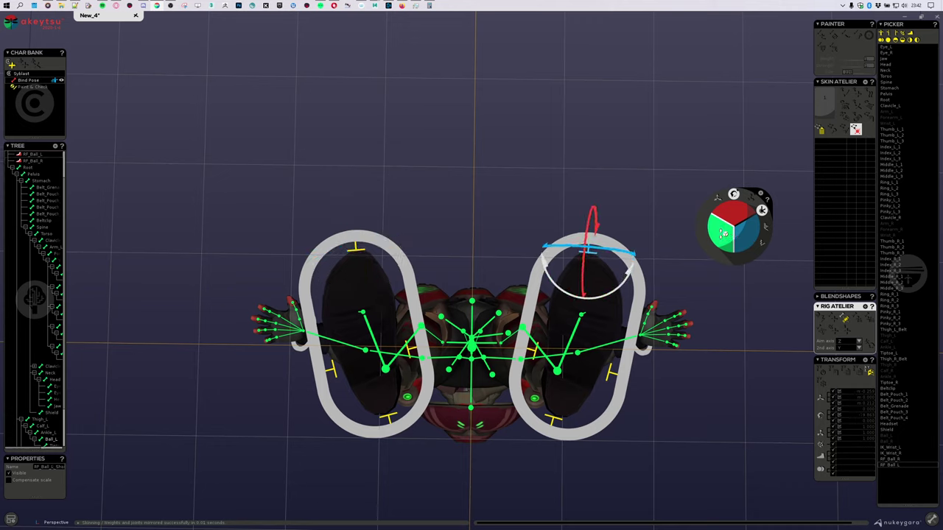
click(723, 232)
Move the outer and inner side pivots of both reverse feet forward to the widest part of the soles.
click(613, 374)
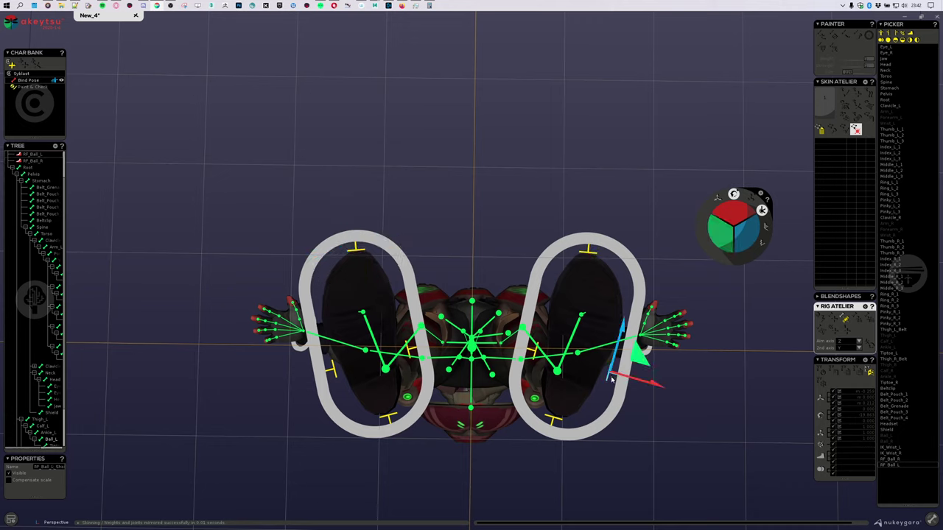
click(334, 369)
drag(329, 323, 319, 280)
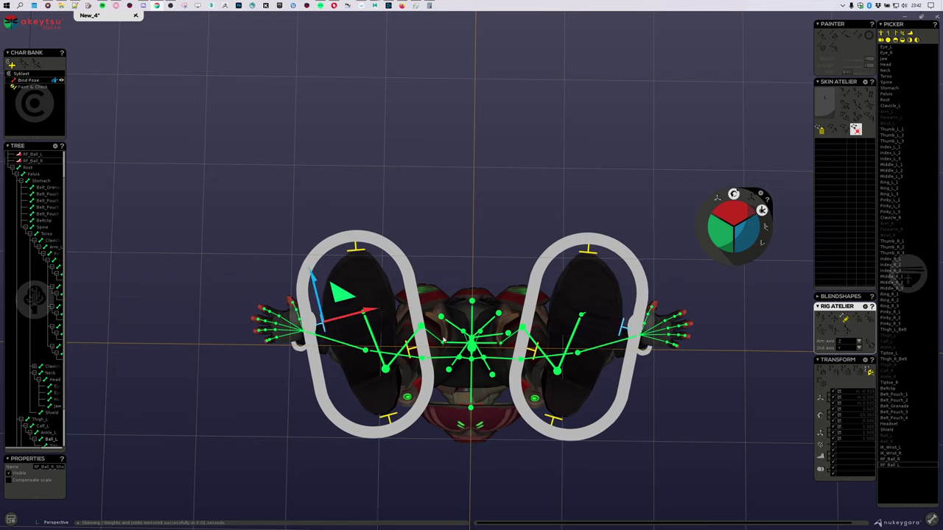
click(535, 353)
click(409, 352)
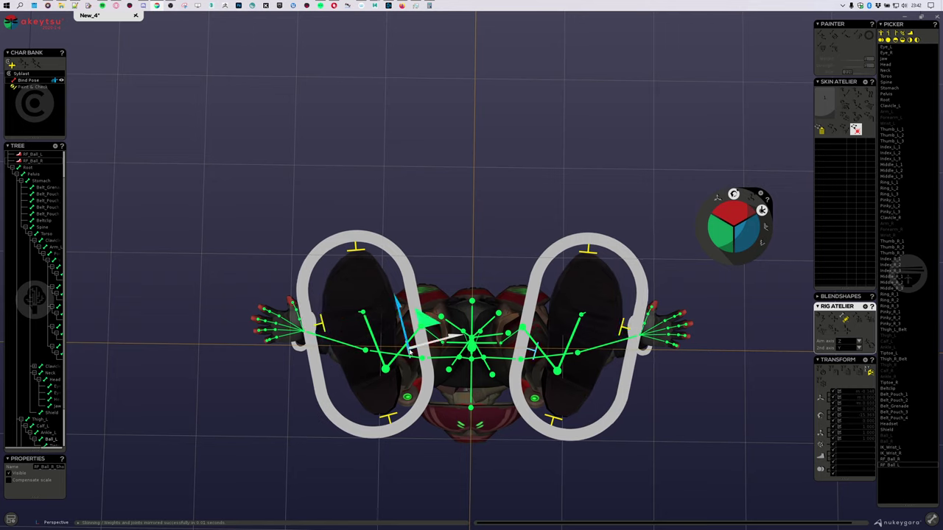
drag(400, 309, 388, 260)
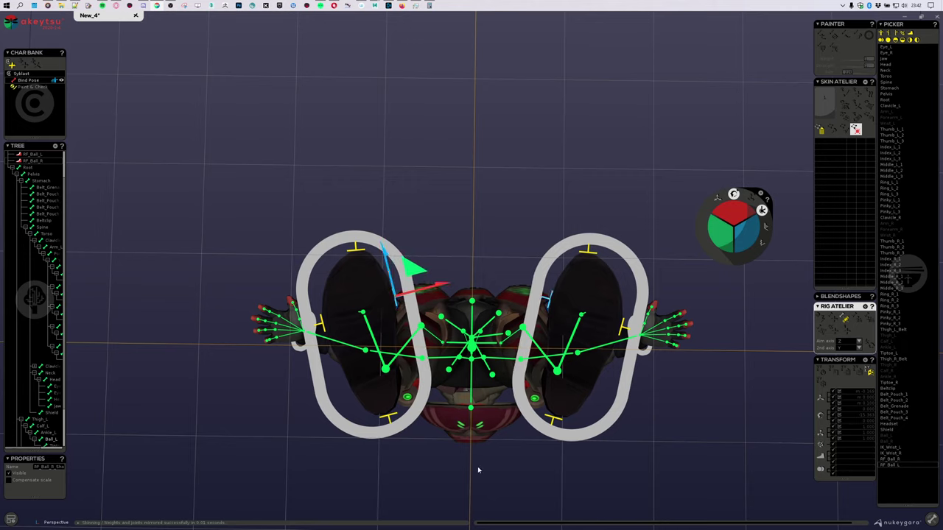
Shift and straighten the right reverse foot's heel pivot behind the boot heel, and select the left foot's heel pivot.
click(389, 420)
drag(409, 412, 376, 386)
click(553, 424)
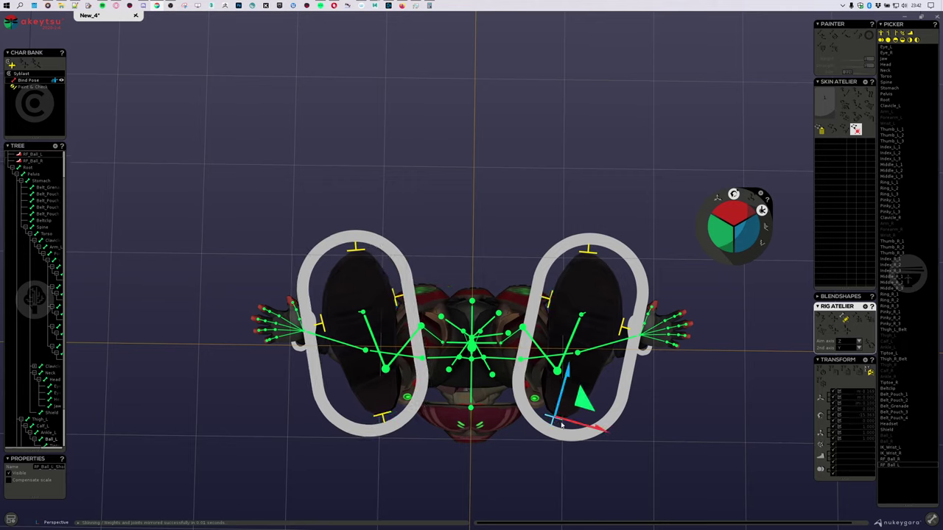
Check the finished foot controls on the whole standing character and switch from Bind Pose to Paint & Check.
alt+drag(508, 162, 499, 284)
scroll(499, 284, down, 5)
alt+middle_drag(582, 210, 503, 280)
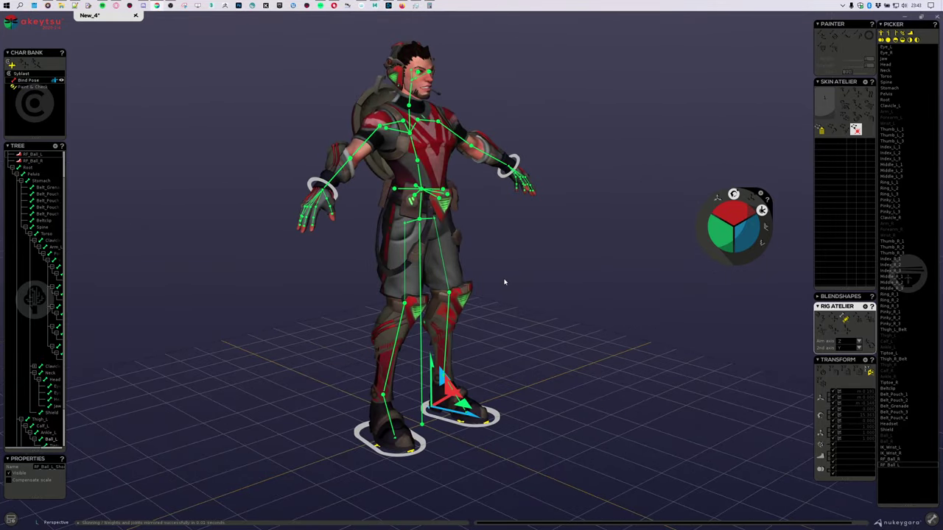
middle_drag(528, 370, 545, 277)
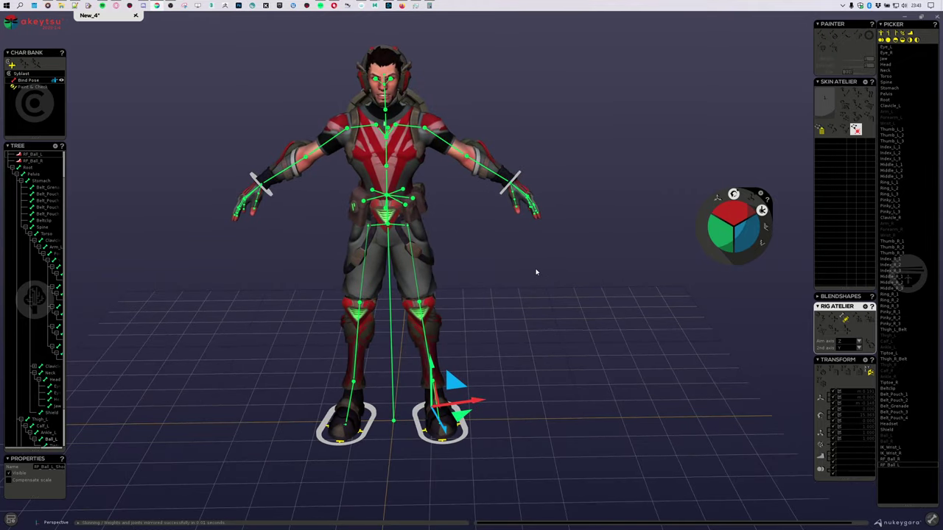
mouse_move(563, 285)
middle_down()
mouse_move(471, 288)
mouse_move(499, 273)
mouse_move(526, 276)
mouse_move(511, 265)
mouse_move(311, 255)
mouse_move(459, 261)
middle_up()
click(32, 87)
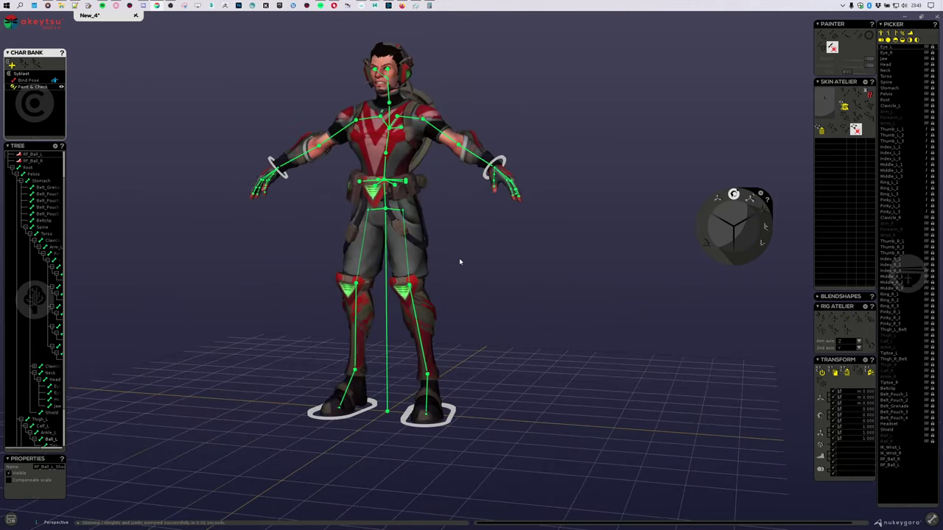
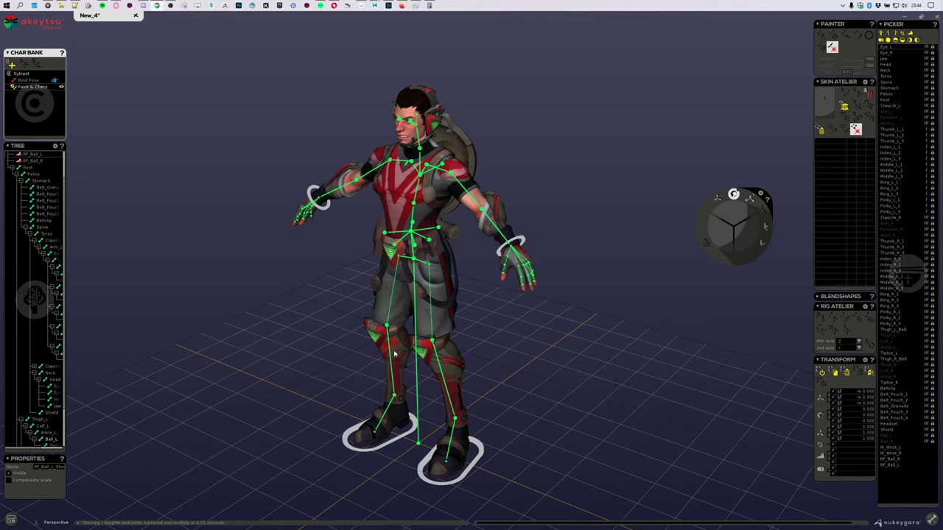
Try bending the left knee by rotating Calf_L backward, and undo the rotation.
middle_drag(394, 355, 413, 336)
click(431, 334)
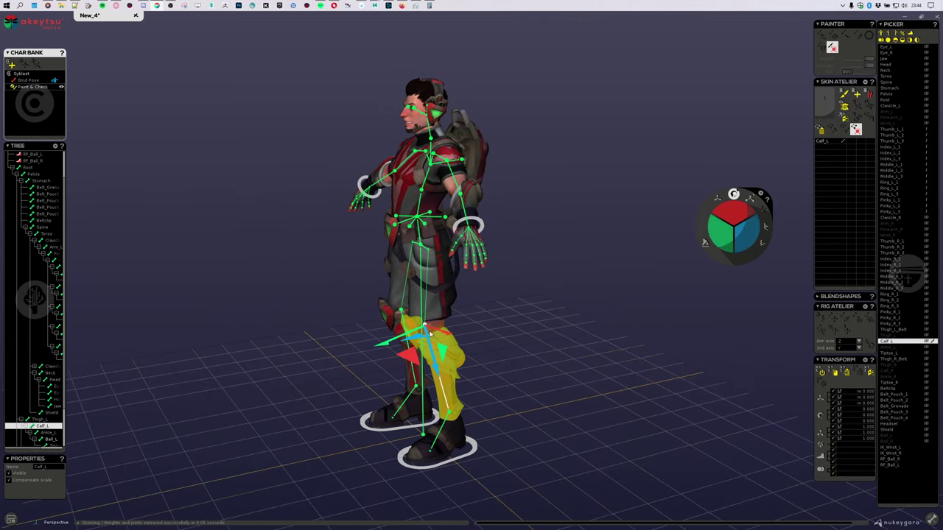
scroll(526, 332, up, 5)
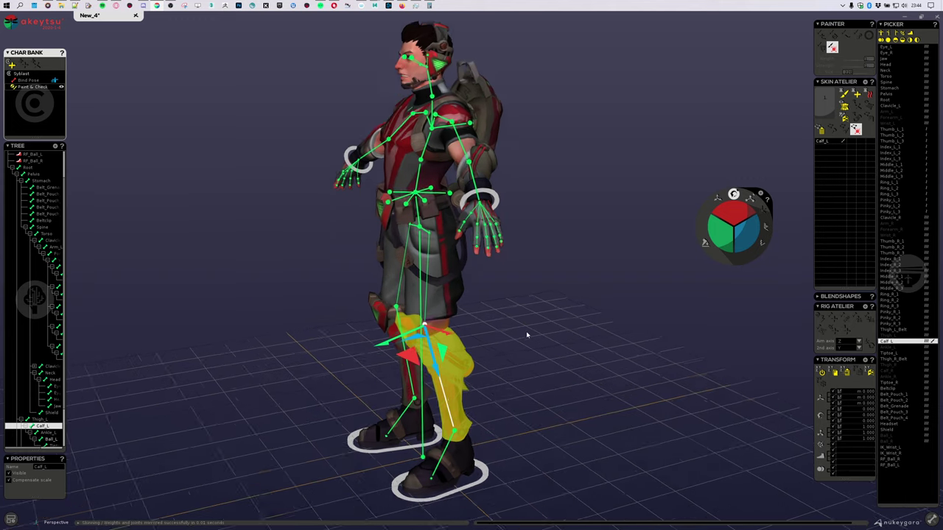
middle_drag(453, 324, 583, 352)
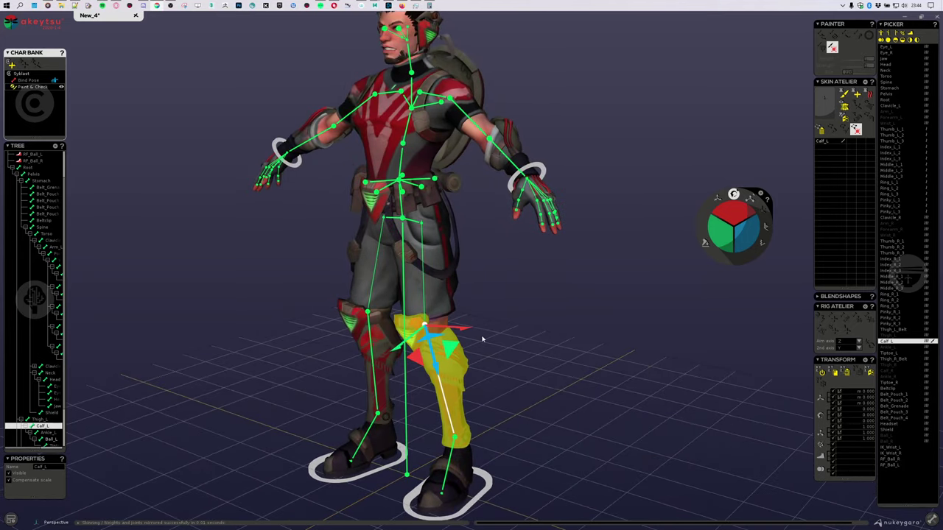
middle_drag(481, 337, 634, 268)
drag(737, 209, 732, 164)
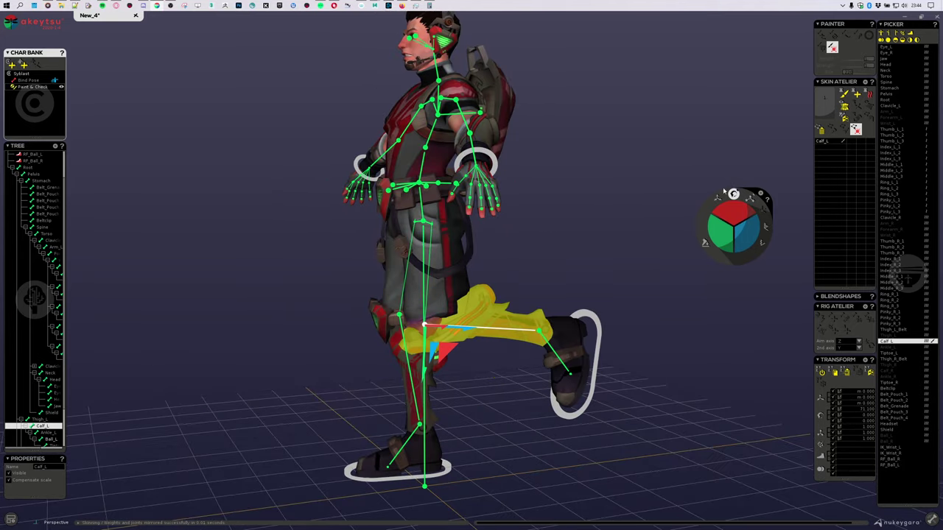
key(ctrl+z)
Try pulling Belt_Pouch_2 outward from the belt to test its skinning, and undo the move.
middle_drag(663, 247, 448, 273)
click(407, 156)
middle_drag(489, 233, 508, 257)
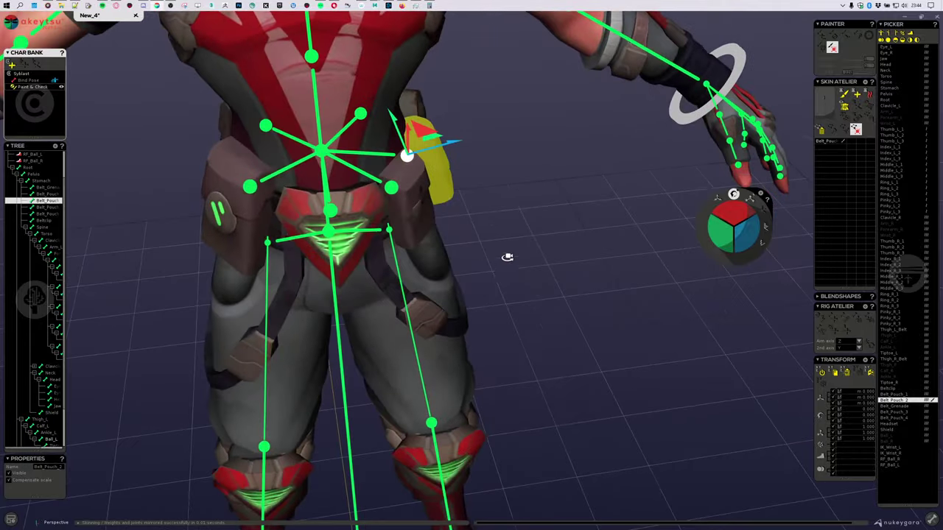
middle_drag(512, 201, 501, 267)
scroll(501, 267, up, 3)
drag(463, 216, 522, 198)
key(ctrl+z)
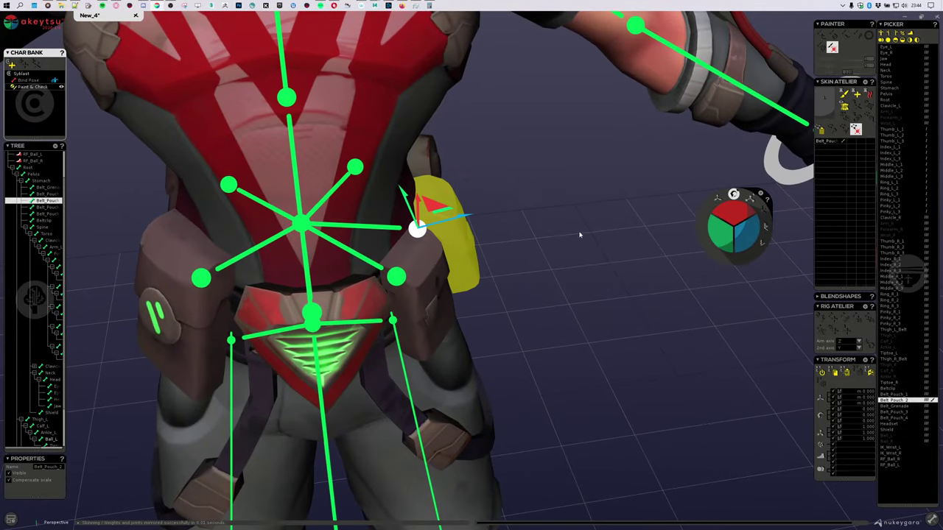
Examine the pouch from behind, and try rotating Forearm_L to test the skin weights around the left elbow.
middle_drag(580, 235, 402, 264)
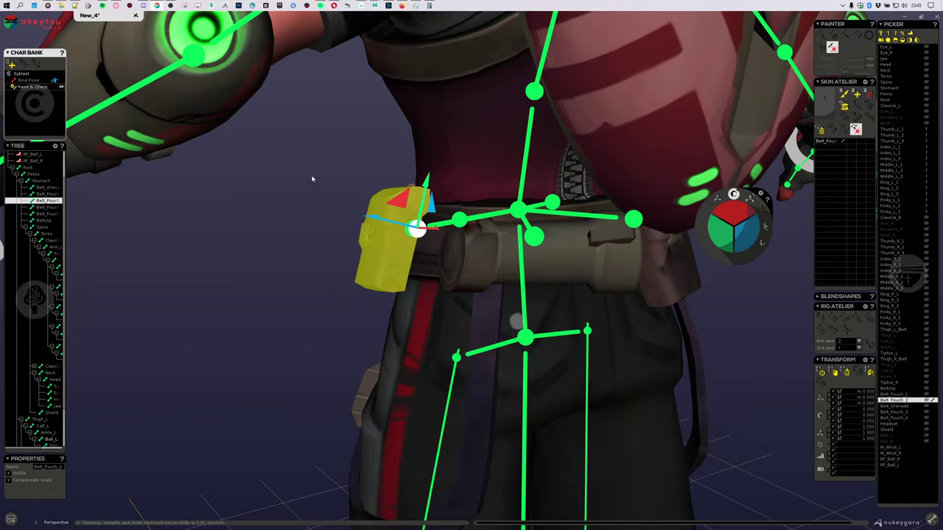
scroll(312, 179, down, 5)
middle_drag(313, 179, 474, 312)
scroll(473, 311, up, 2)
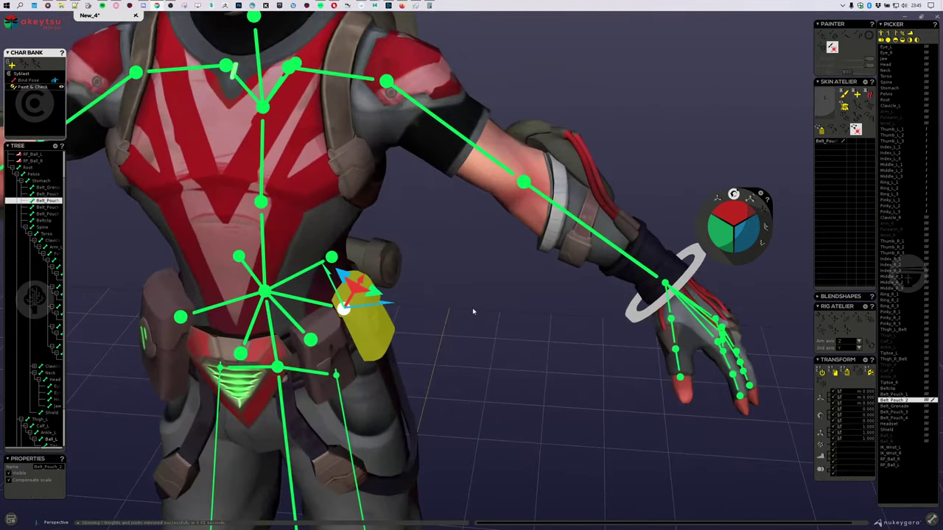
click(547, 197)
middle_drag(547, 197, 693, 252)
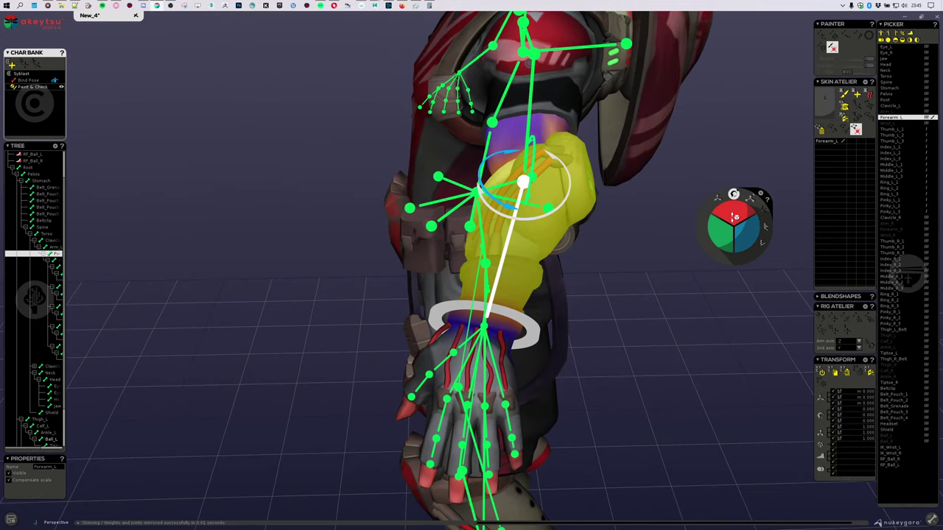
drag(742, 221, 581, 362)
middle_drag(581, 361, 501, 425)
scroll(495, 412, up, 2)
Try moving Belt_Pouch_2 far away from the left side of the belt, and undo the move.
click(436, 291)
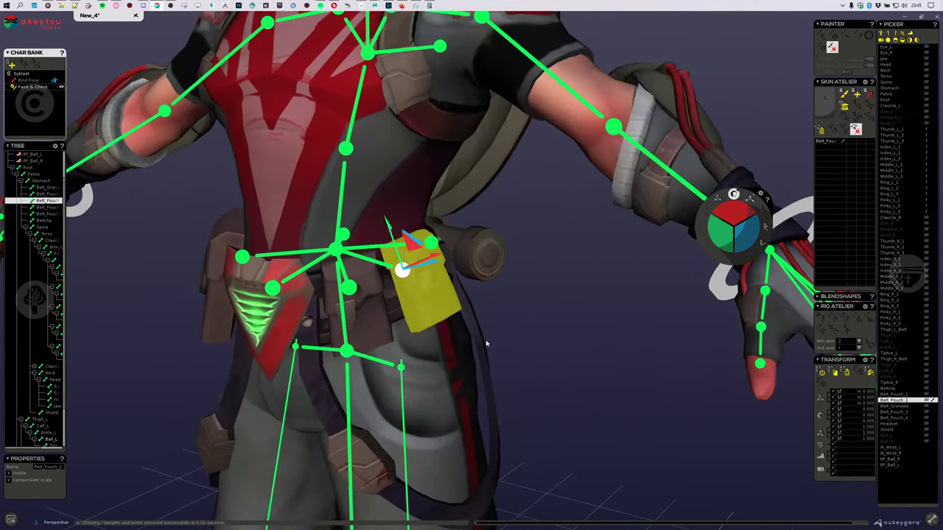
middle_drag(486, 341, 469, 282)
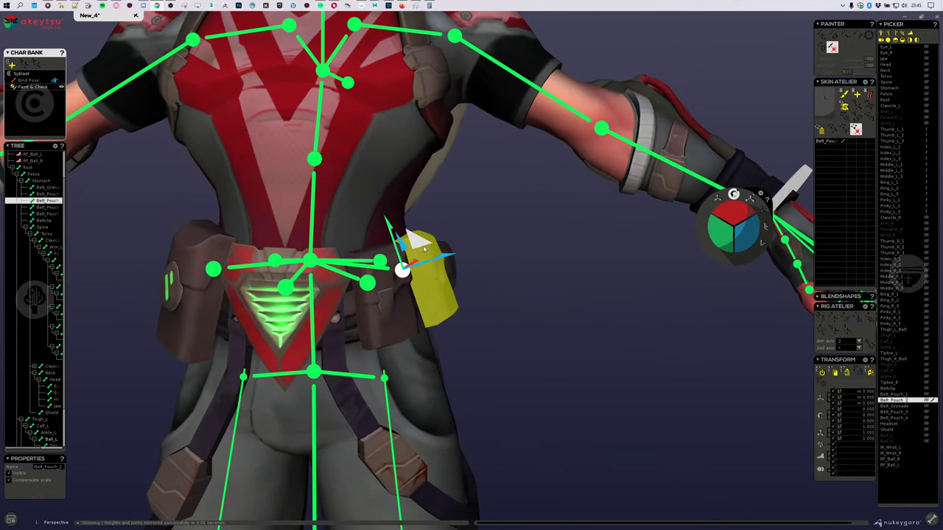
drag(424, 248, 554, 213)
middle_drag(608, 300, 580, 389)
scroll(577, 342, down, 3)
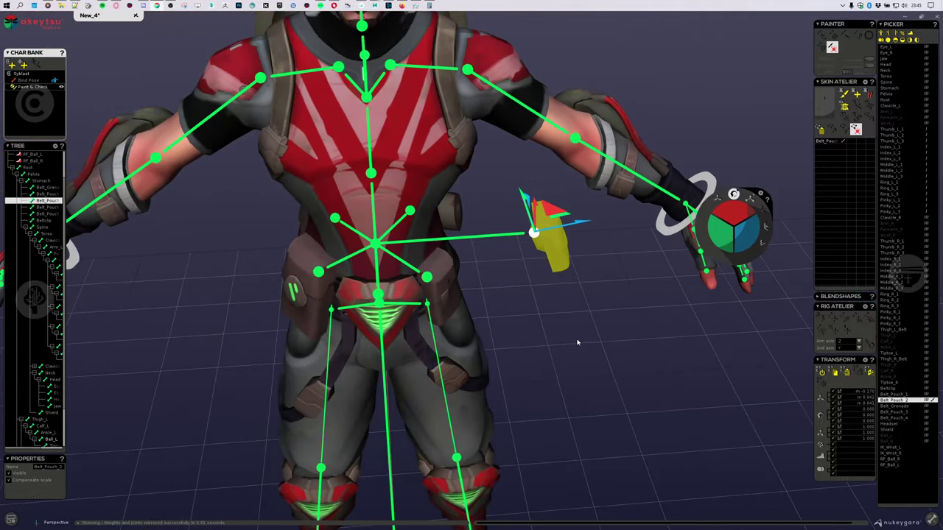
middle_drag(577, 342, 575, 297)
scroll(551, 273, up, 4)
key(ctrl+z)
Try rotating Belt_Pouch_2 in place and check how the pouch sits against the belt.
drag(731, 215, 736, 209)
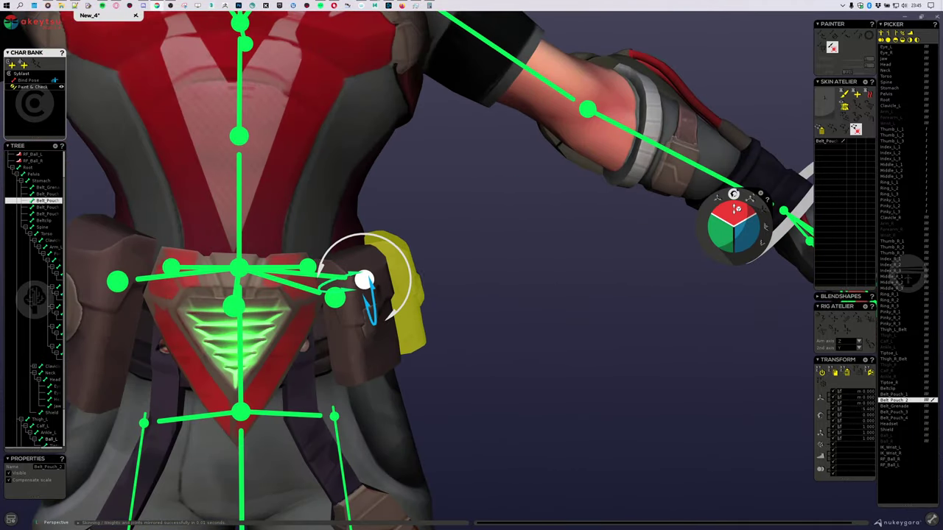
click(735, 209)
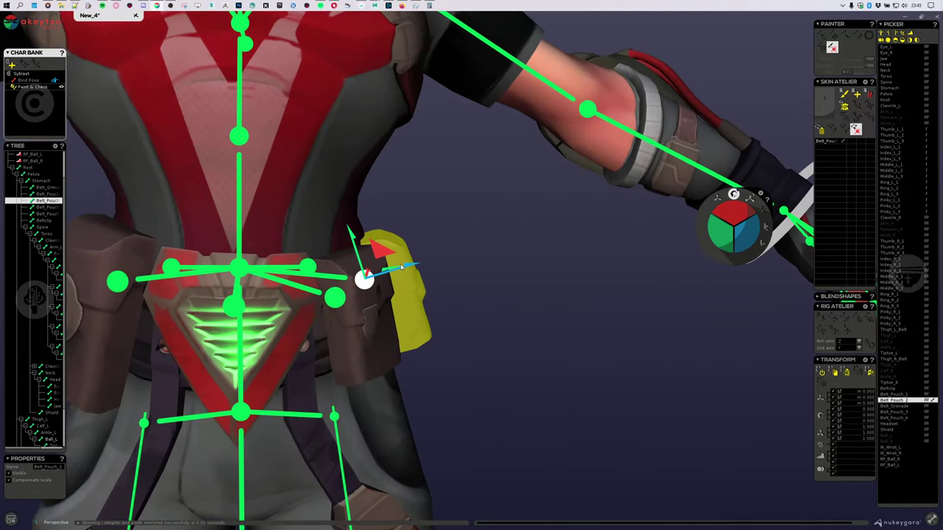
middle_drag(417, 275, 415, 347)
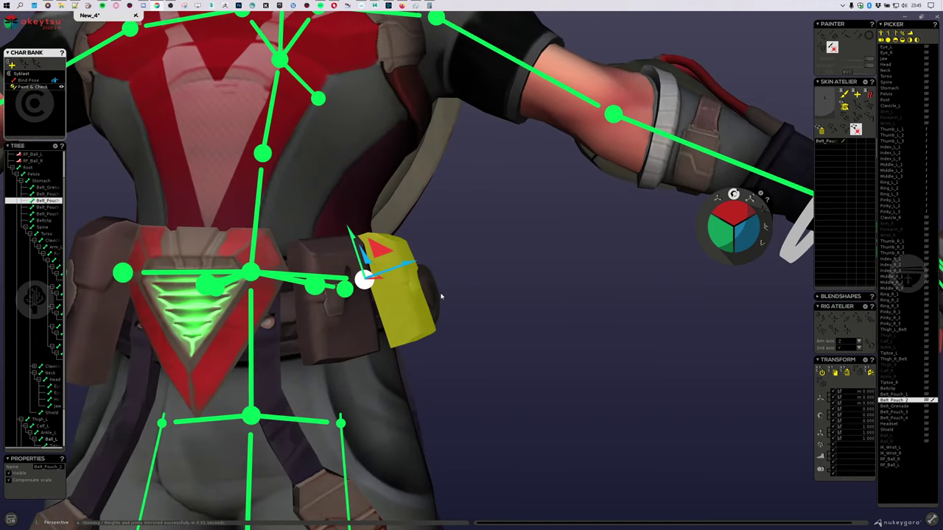
mouse_move(441, 296)
middle_down()
mouse_move(454, 332)
mouse_move(449, 311)
middle_up()
scroll(431, 305, down, 3)
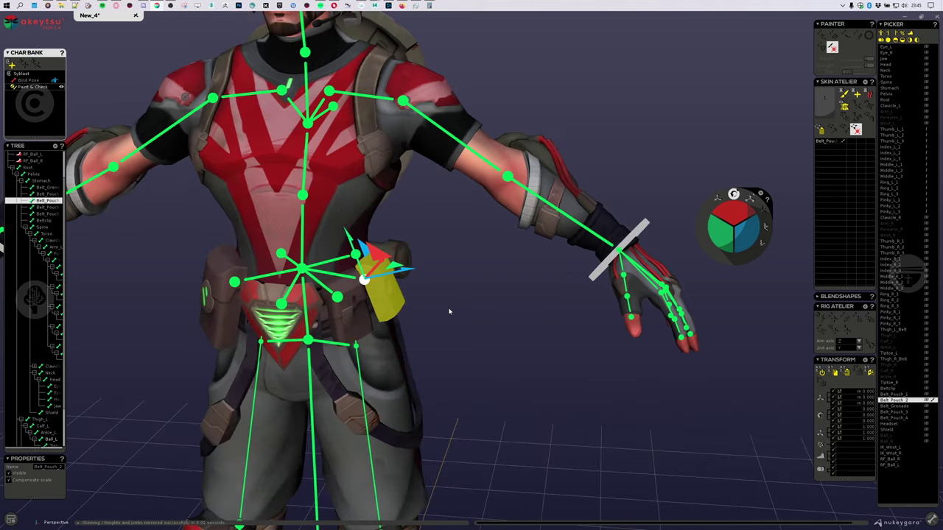
Select Arm_L and examine its skin weights around the left shoulder and upper arm.
scroll(450, 309, down, 4)
middle_drag(451, 228, 577, 277)
scroll(578, 278, up, 4)
middle_drag(527, 115, 547, 262)
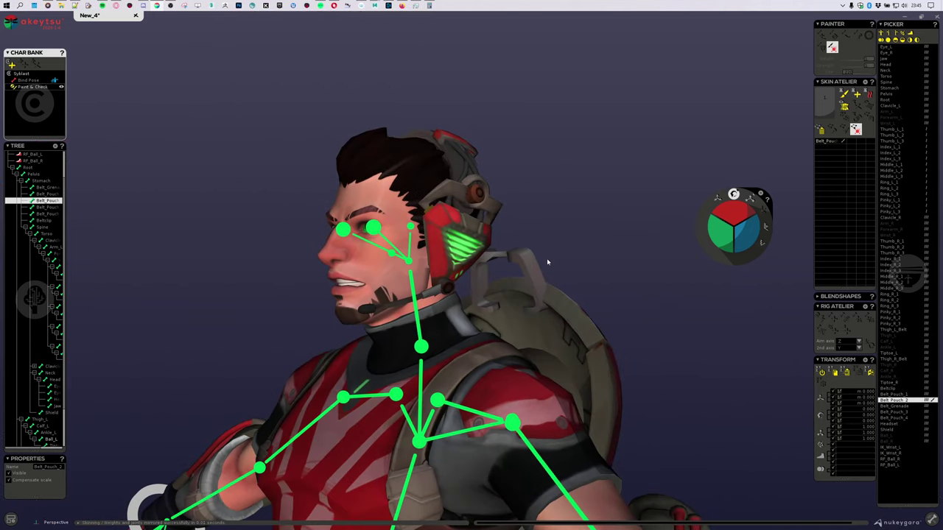
click(525, 403)
middle_drag(525, 403, 657, 356)
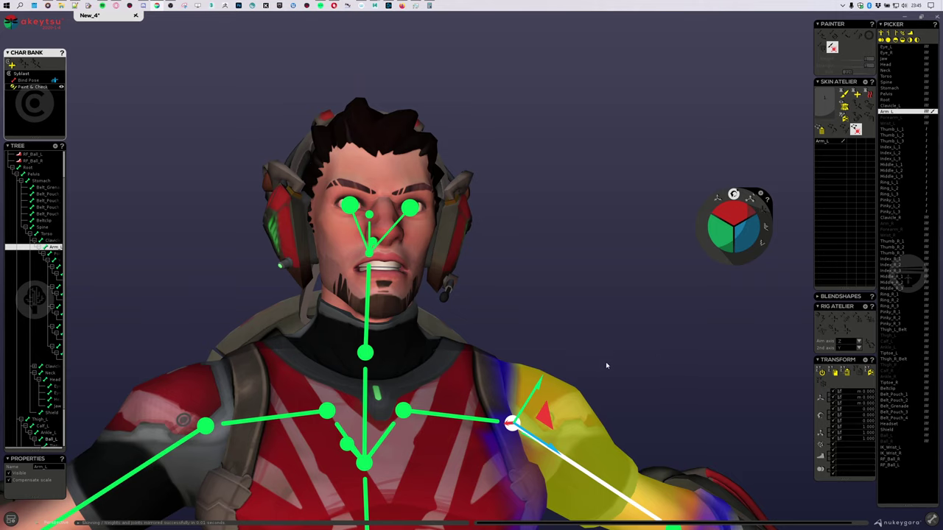
key(f)
middle_drag(478, 442, 353, 425)
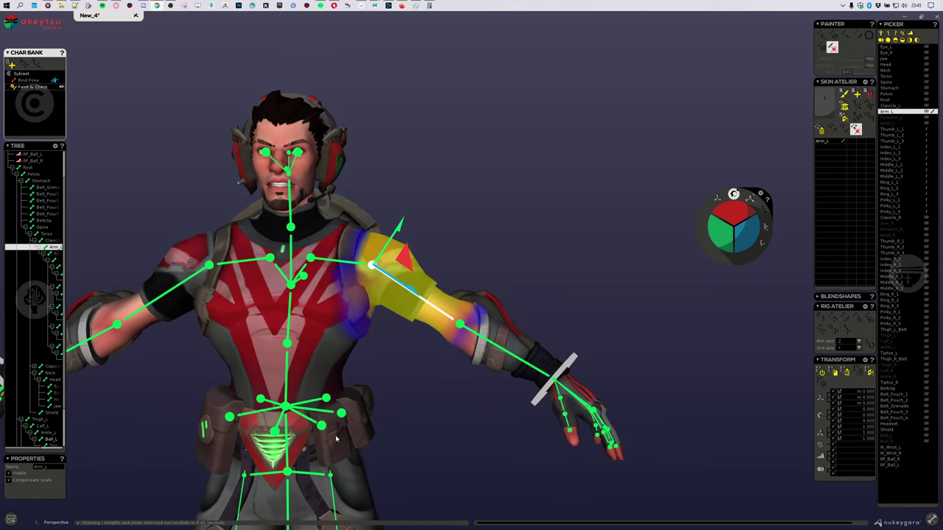
Try moving Belt_Pouch_2 outward from the left side of the belt to test its weights, and undo the move.
click(335, 439)
scroll(383, 415, up, 2)
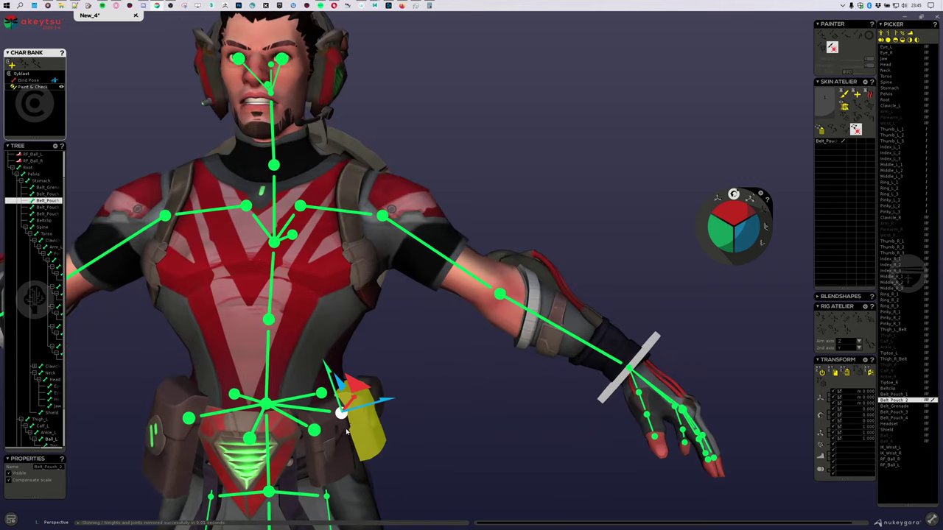
scroll(396, 420, up, 5)
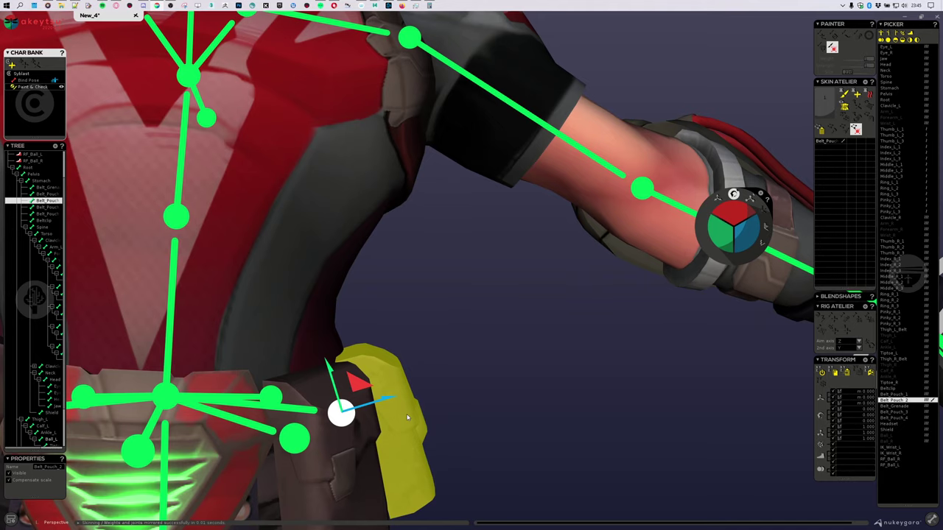
drag(358, 380, 484, 380)
scroll(497, 380, down, 5)
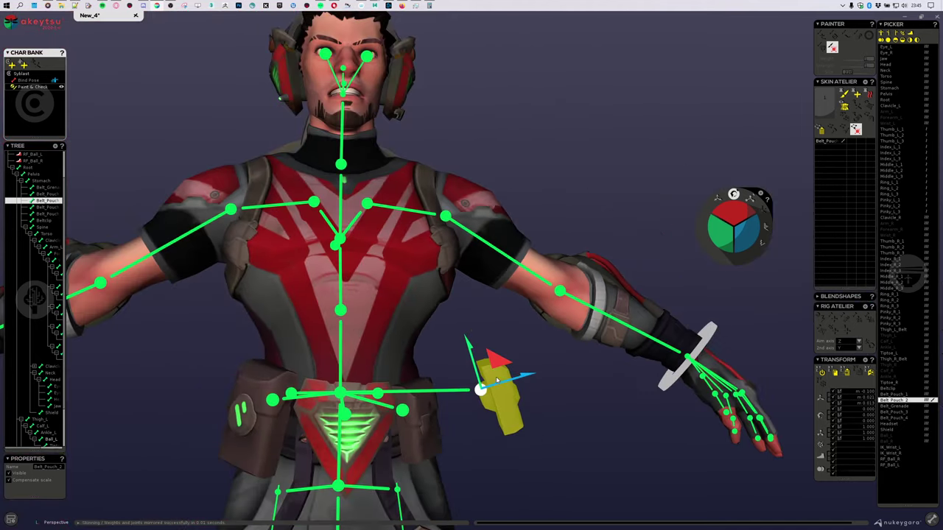
key(ctrl+z)
Select the Shield joint on the character's back and examine its skin weights and the whole rigged character from several angles.
scroll(589, 232, down, 6)
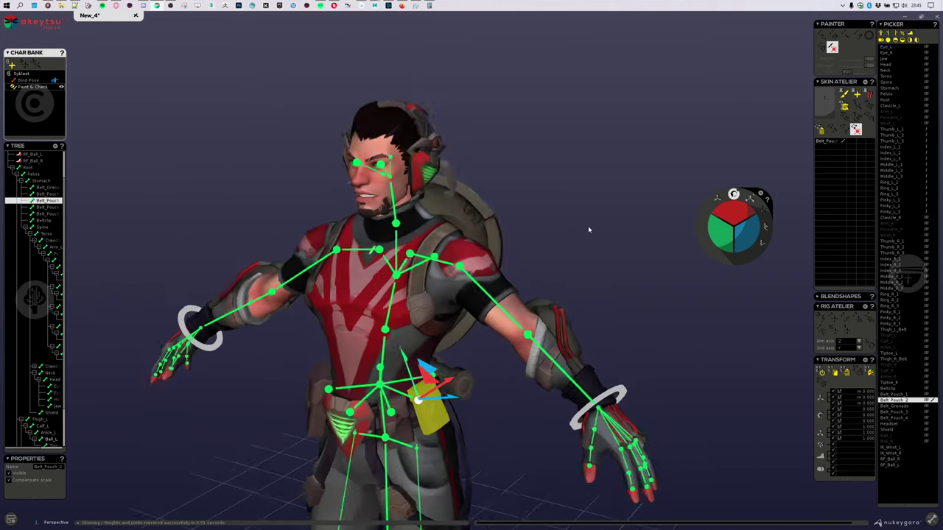
middle_drag(551, 234, 531, 248)
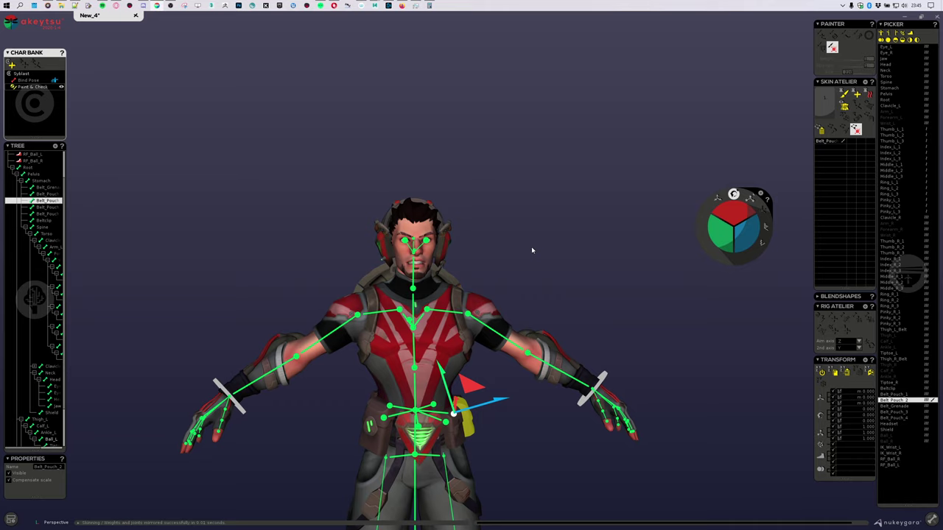
middle_drag(508, 437, 482, 364)
scroll(481, 363, up, 1)
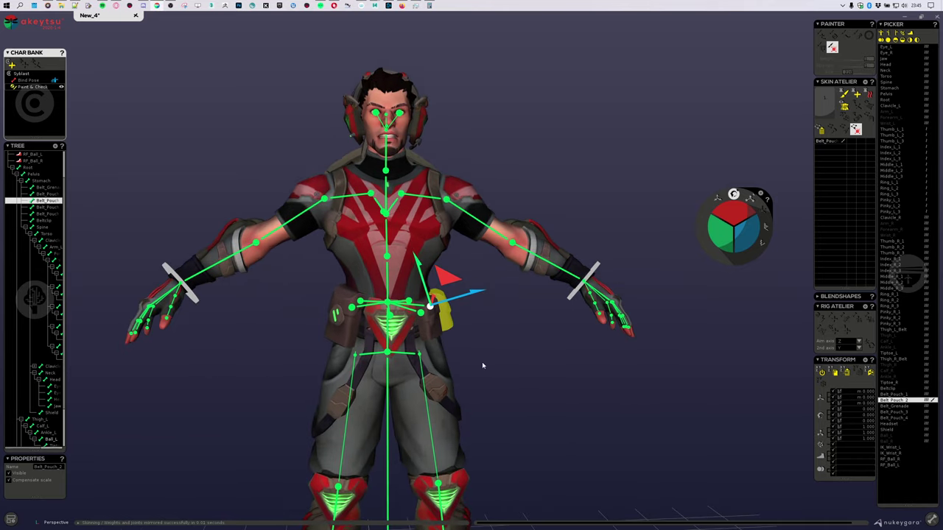
middle_drag(494, 401, 420, 412)
middle_drag(530, 361, 446, 321)
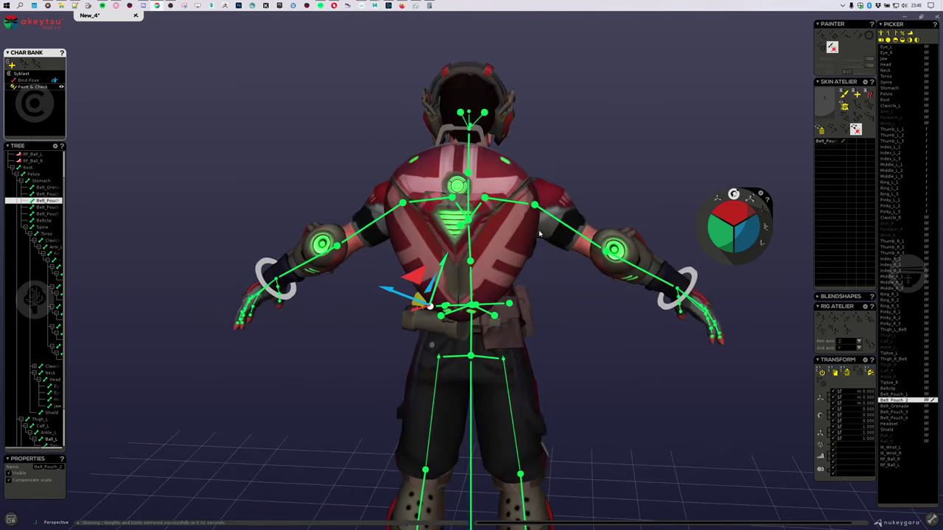
scroll(442, 316, up, 3)
click(404, 310)
middle_drag(195, 288, 398, 280)
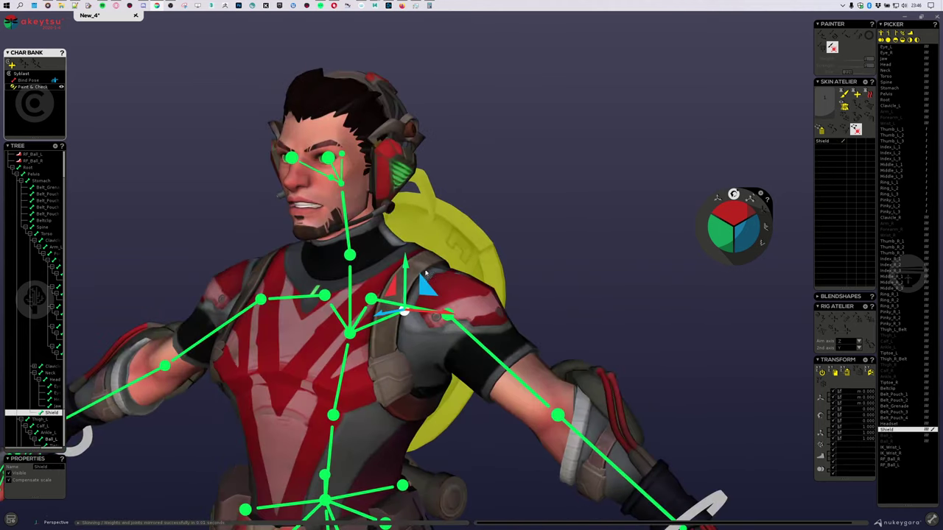
scroll(525, 241, down, 3)
middle_drag(556, 313, 598, 227)
scroll(598, 227, down, 3)
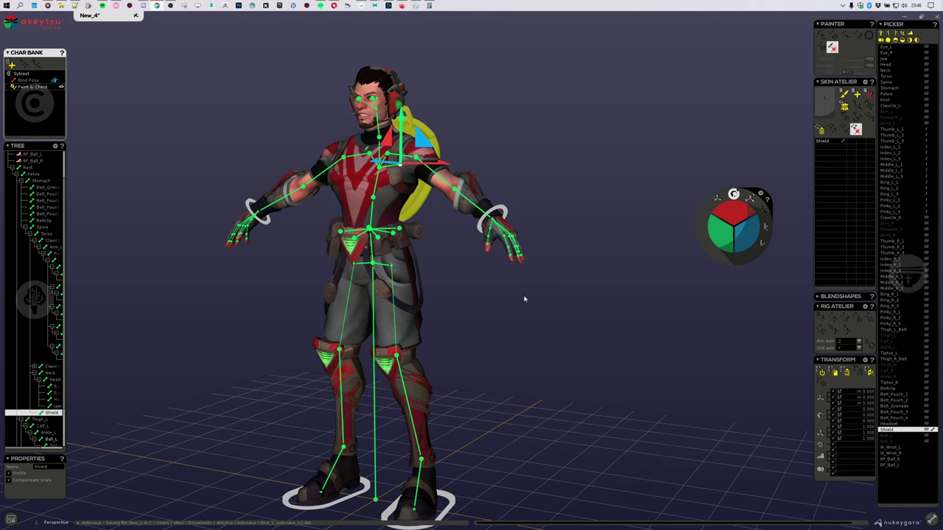
scroll(545, 328, down, 2)
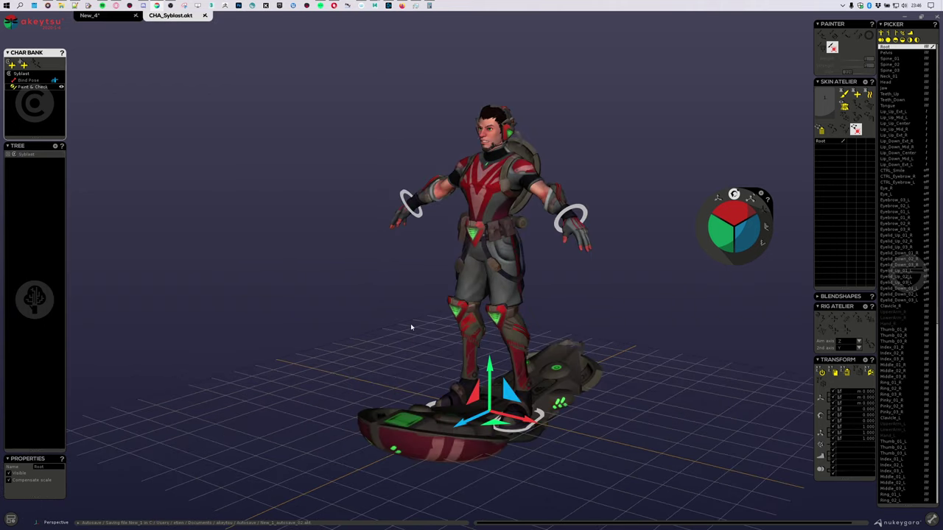
In the CHA_Syblast.akt decorator preferences, set the joint size factor to 2 for standard and 1 for high density areas.
alt+drag(410, 323, 596, 301)
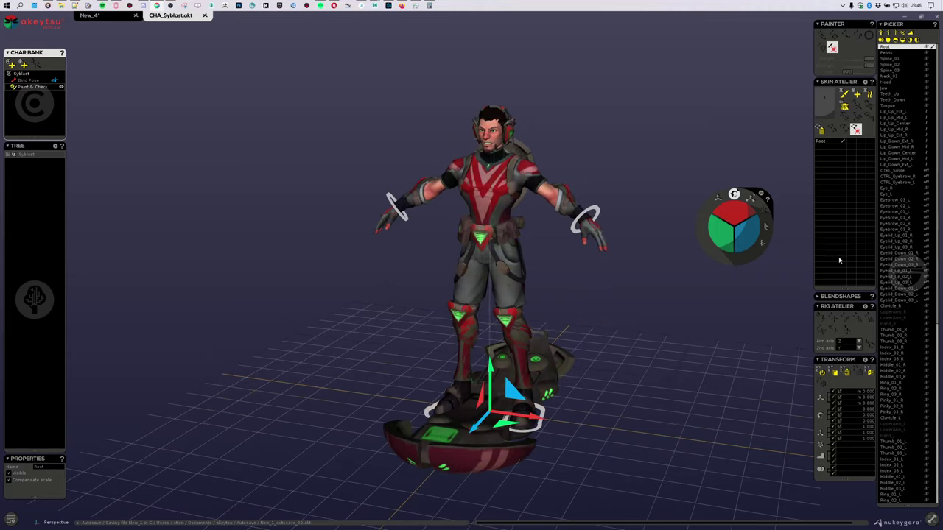
click(866, 360)
click(388, 256)
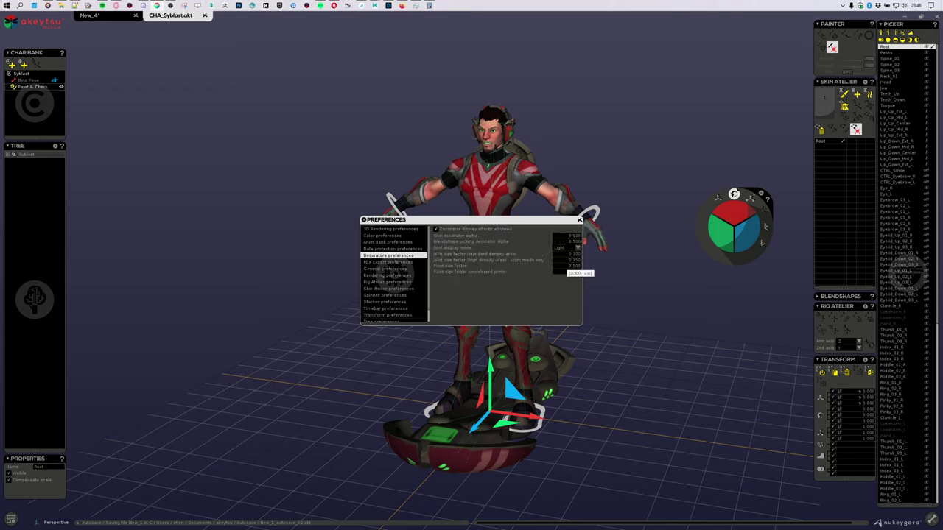
double_click(567, 254)
text(200)
key(Return)
alt+middle_drag(640, 143, 504, 209)
scroll(508, 154, up, 3)
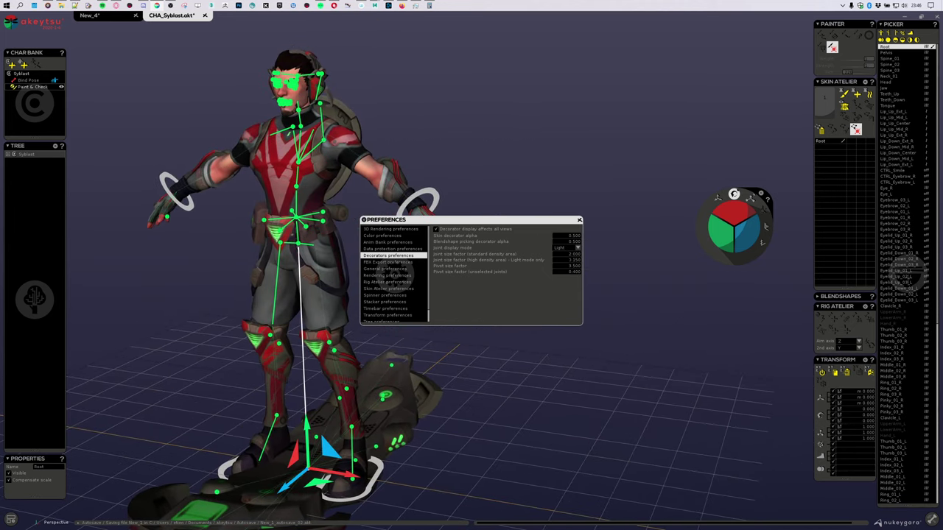
double_click(574, 260)
text(1)
key(Return)
click(579, 220)
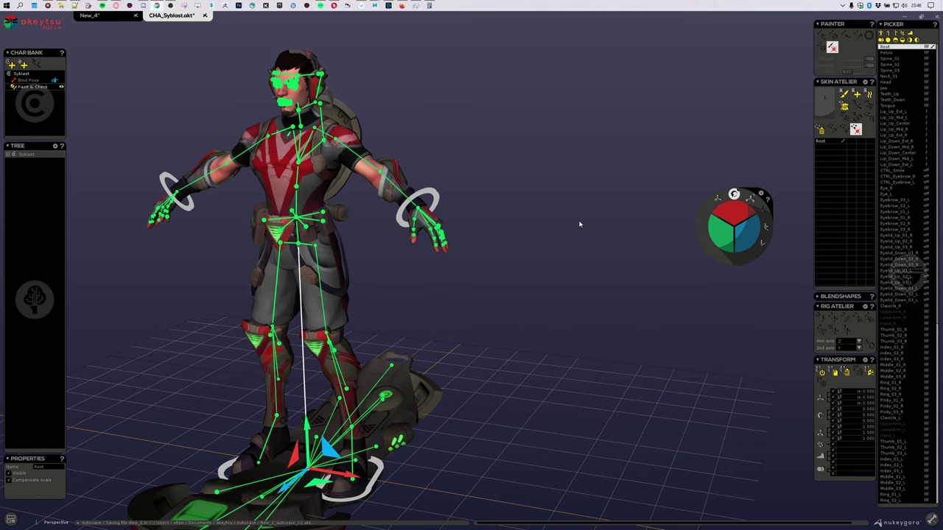
Select the Pelvis joint and examine its skin weights around the hips and upper thighs.
alt+drag(581, 223, 621, 299)
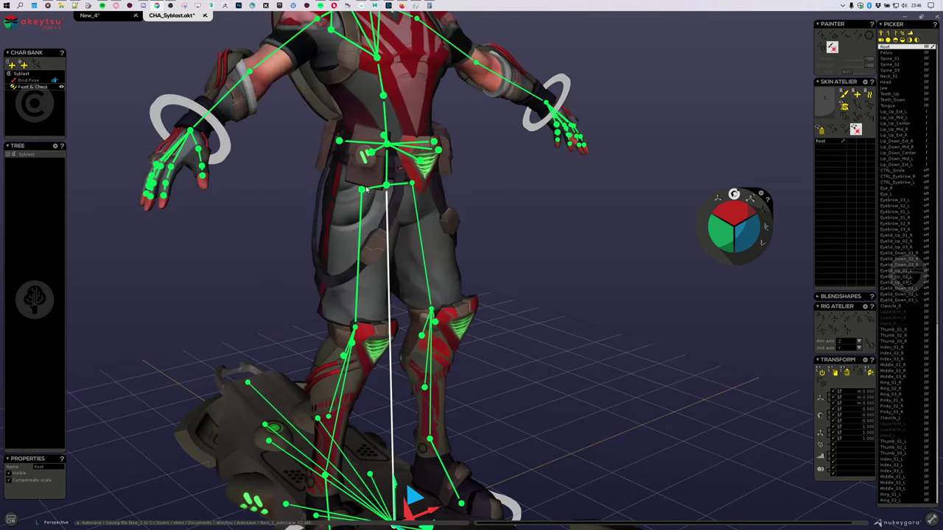
click(366, 190)
alt+drag(366, 190, 346, 263)
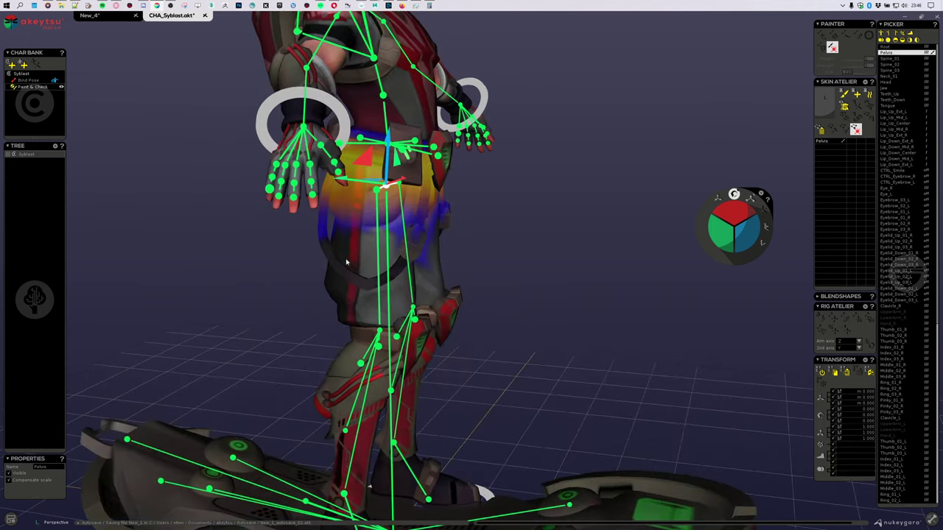
click(27, 81)
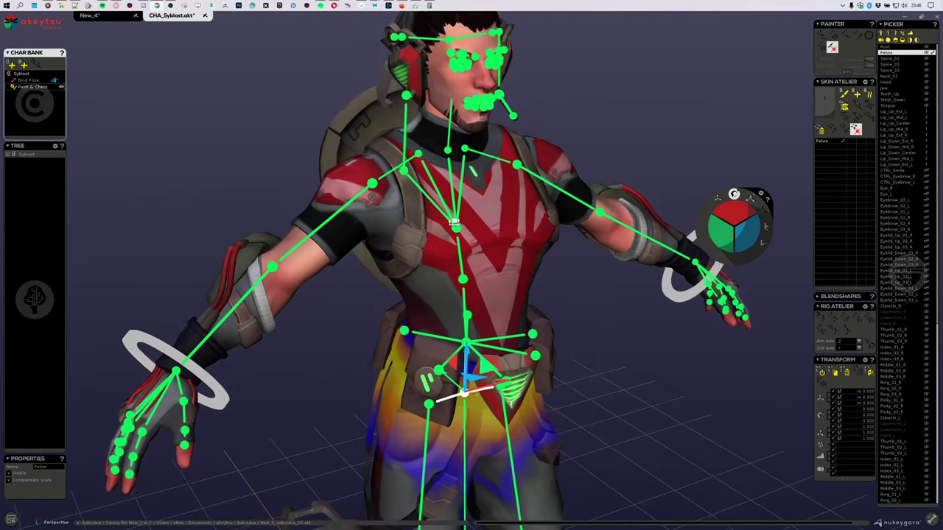
Select the Jaw joint on the head and examine the facial joints and the jaw's skin weights.
scroll(595, 212, down, 2)
alt+drag(595, 212, 595, 174)
scroll(595, 175, up, 3)
alt+middle_drag(606, 190, 582, 332)
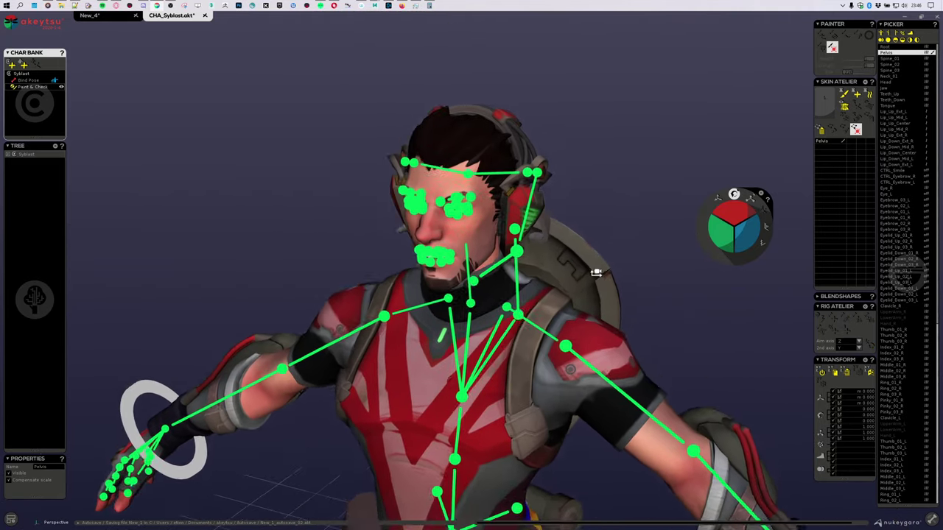
scroll(467, 307, up, 3)
alt+drag(405, 304, 564, 265)
alt+middle_drag(564, 265, 447, 297)
scroll(448, 298, up, 3)
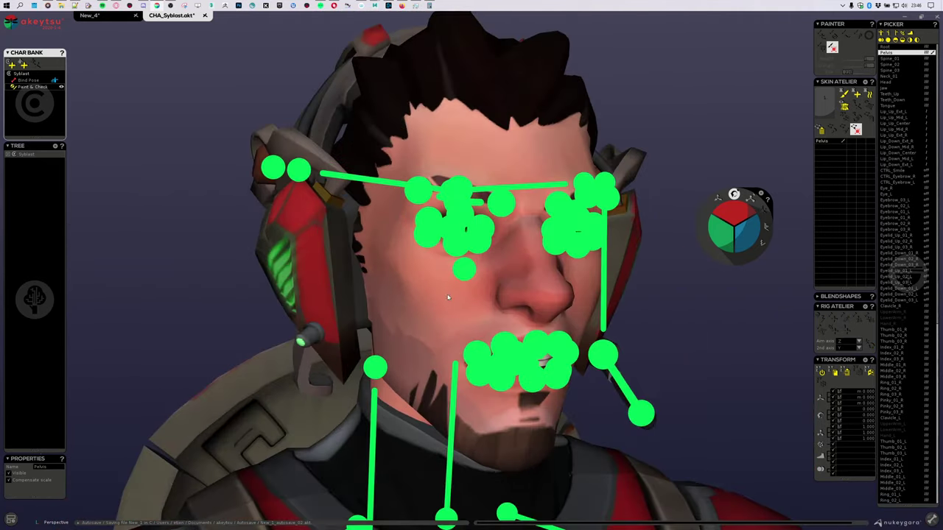
click(464, 270)
alt+drag(423, 313, 454, 329)
scroll(468, 323, down, 3)
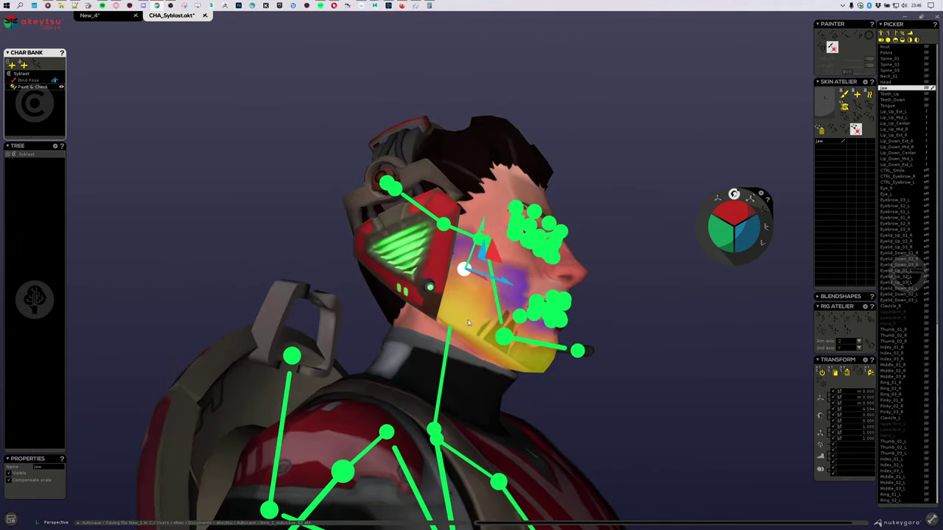
Select the Pelvis and try hiding its joint hierarchy by disabling Visible, and make it visible again.
scroll(468, 323, down, 6)
alt+drag(585, 411, 478, 430)
alt+middle_drag(478, 430, 435, 335)
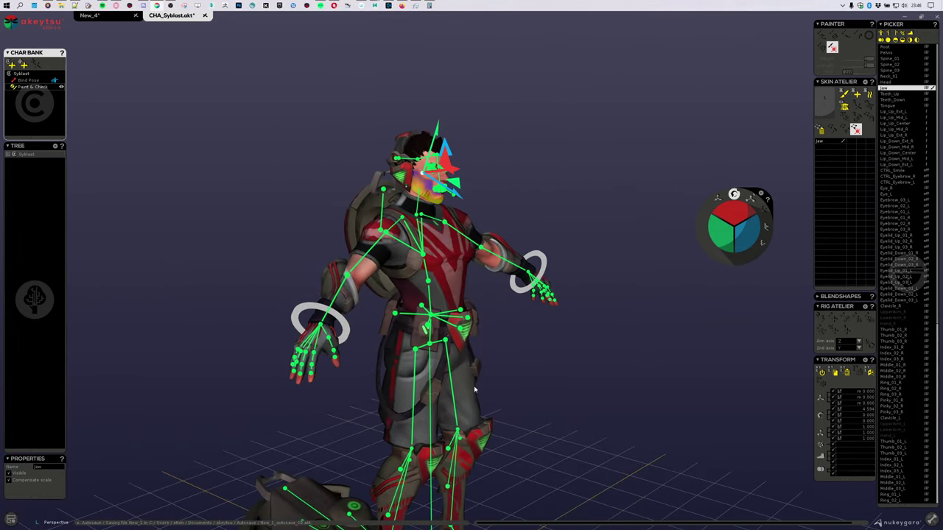
click(431, 348)
click(13, 473)
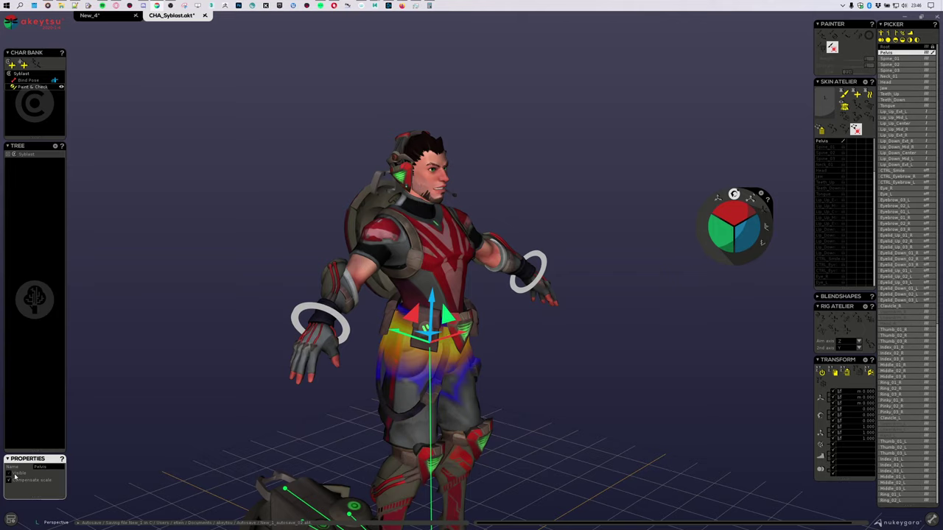
click(13, 473)
Select Spine_03 and examine its skin weights around the chest and neck, together with the facial joint layout.
mouse_move(530, 282)
alt+mouse_down()
mouse_move(442, 259)
mouse_move(533, 299)
alt+mouse_up()
click(441, 259)
scroll(441, 261, up, 5)
scroll(532, 299, up, 5)
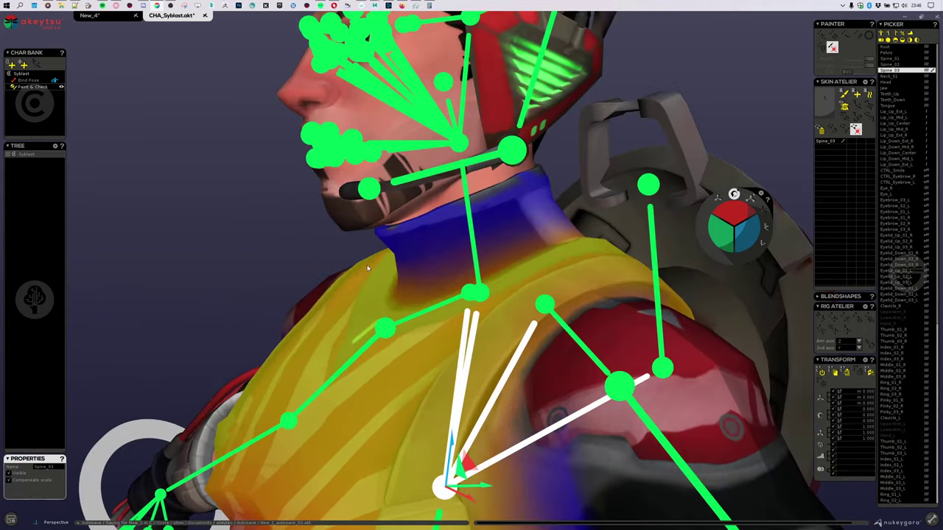
alt+drag(366, 267, 412, 247)
alt+middle_drag(539, 81, 546, 231)
scroll(546, 231, up, 3)
alt+drag(547, 231, 577, 215)
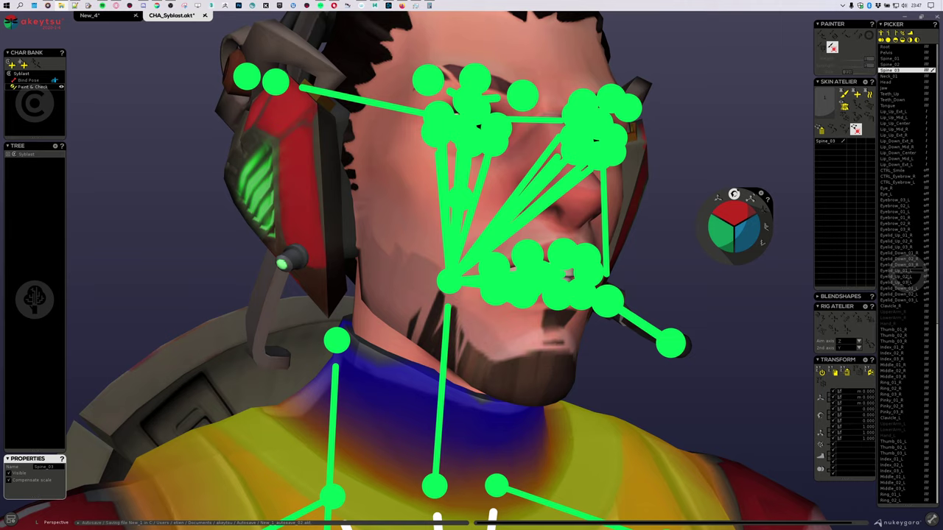
scroll(578, 273, down, 10)
middle_drag(565, 164, 578, 281)
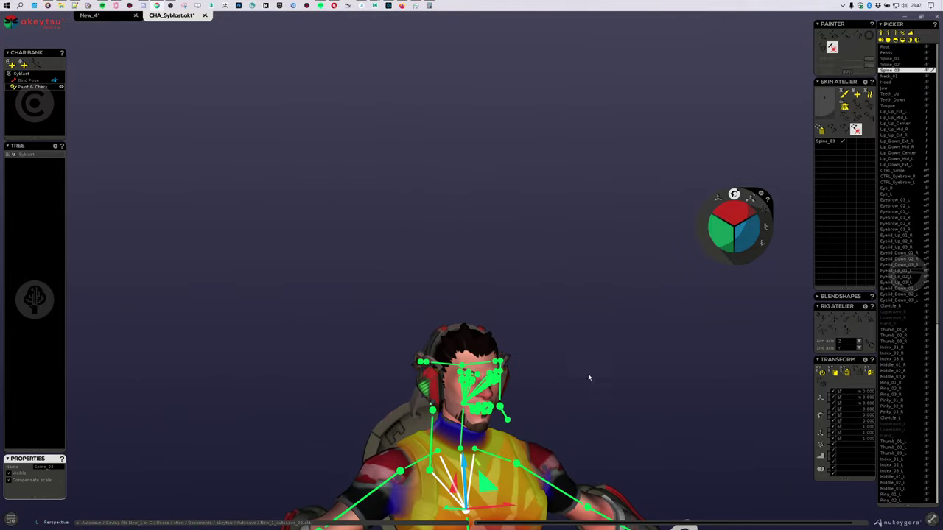
middle_drag(647, 442, 578, 286)
scroll(594, 299, down, 5)
middle_drag(609, 314, 608, 341)
scroll(570, 287, down, 2)
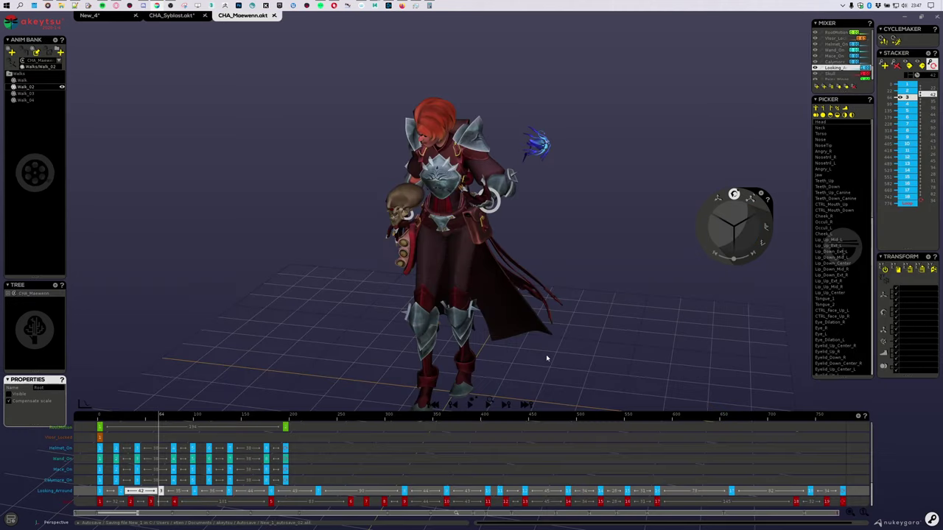
Scrub the Walk_02 animation in CHA_Maewenn.akt to frame 727 and examine the character's face up close.
middle_drag(546, 358, 549, 224)
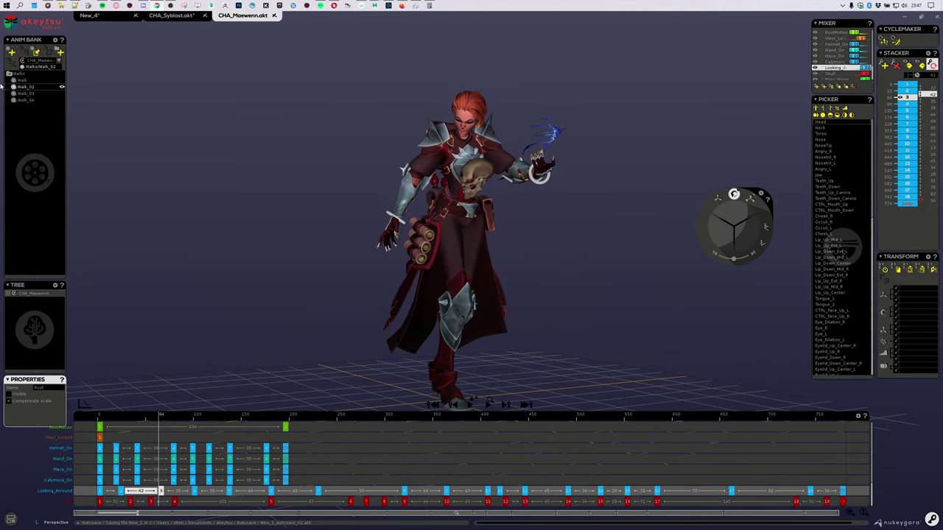
drag(183, 418, 793, 355)
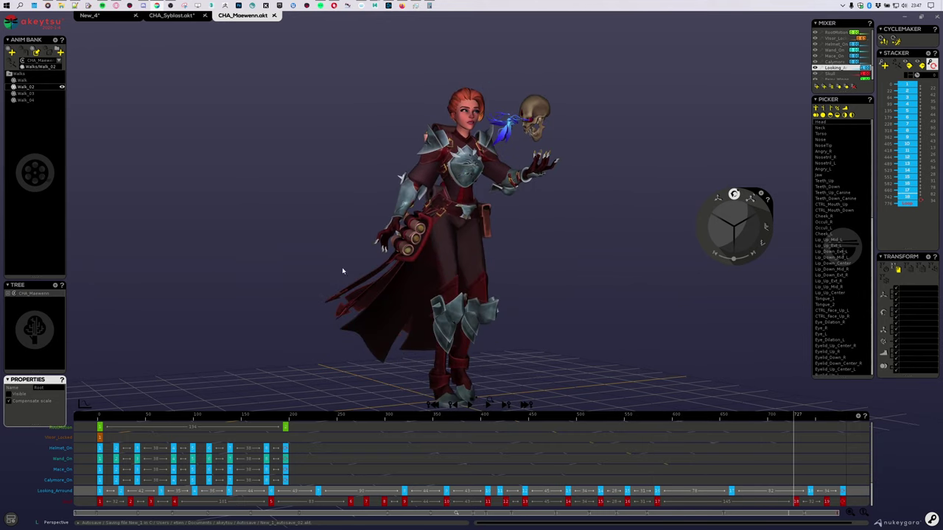
alt+drag(342, 271, 579, 293)
scroll(582, 295, up, 5)
alt+middle_drag(576, 200, 562, 331)
scroll(559, 336, up, 5)
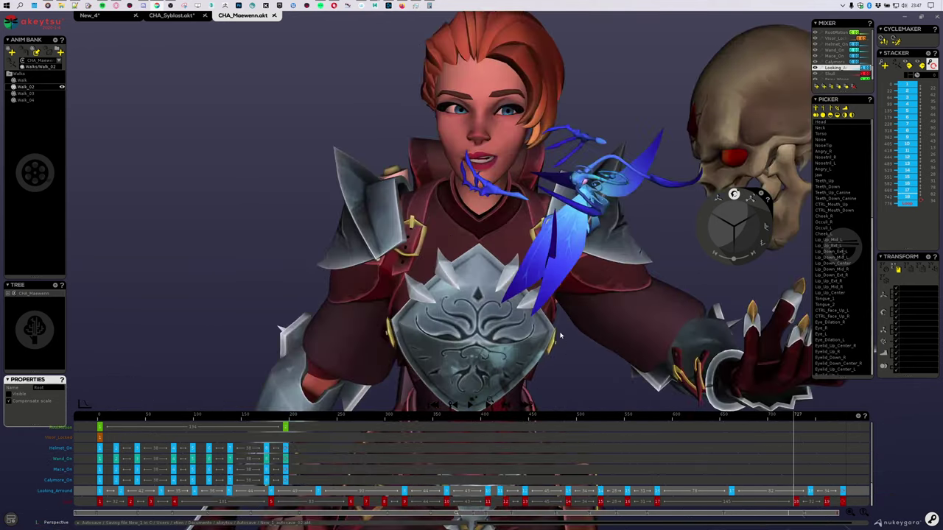
scroll(603, 186, up, 4)
alt+middle_drag(579, 152, 486, 284)
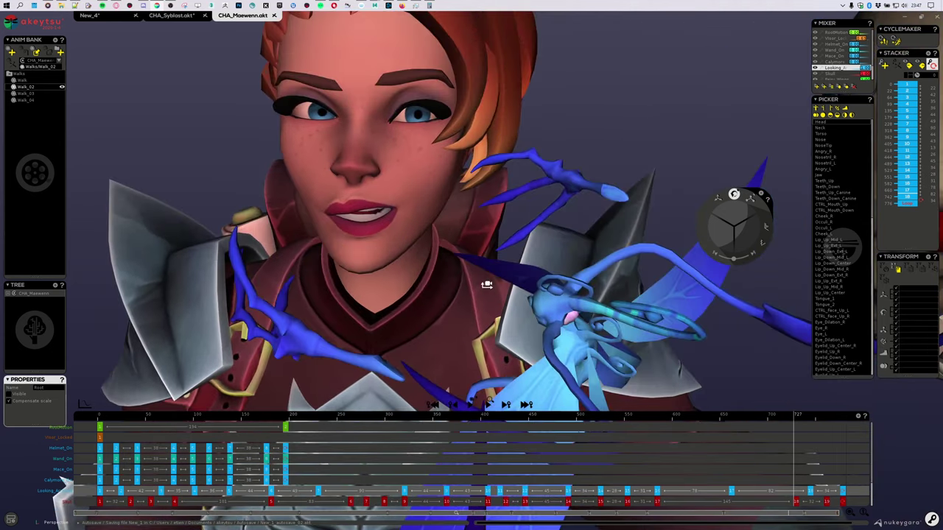
Select the Angry_L joint and examine its skin weights on the left side of the face.
click(396, 140)
alt+drag(191, 286, 262, 246)
alt+middle_drag(262, 246, 321, 230)
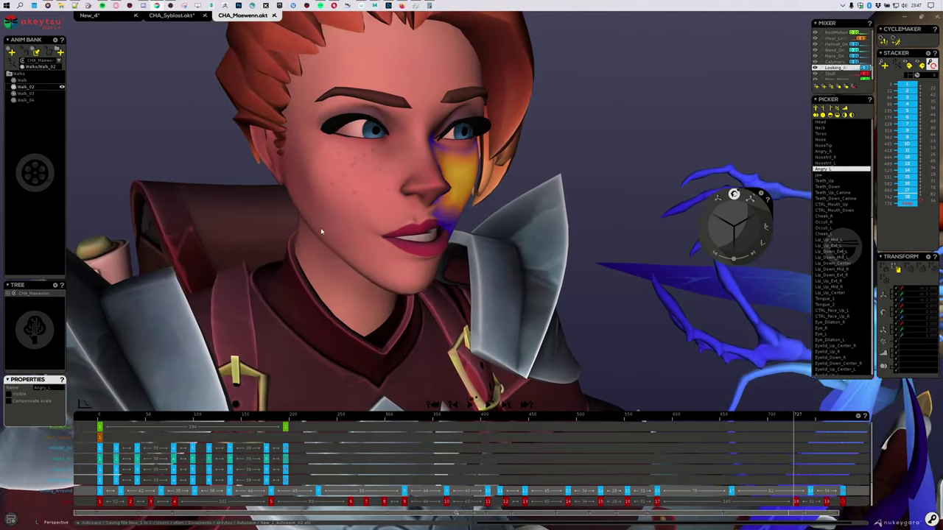
scroll(320, 228, up, 1)
alt+drag(319, 224, 308, 265)
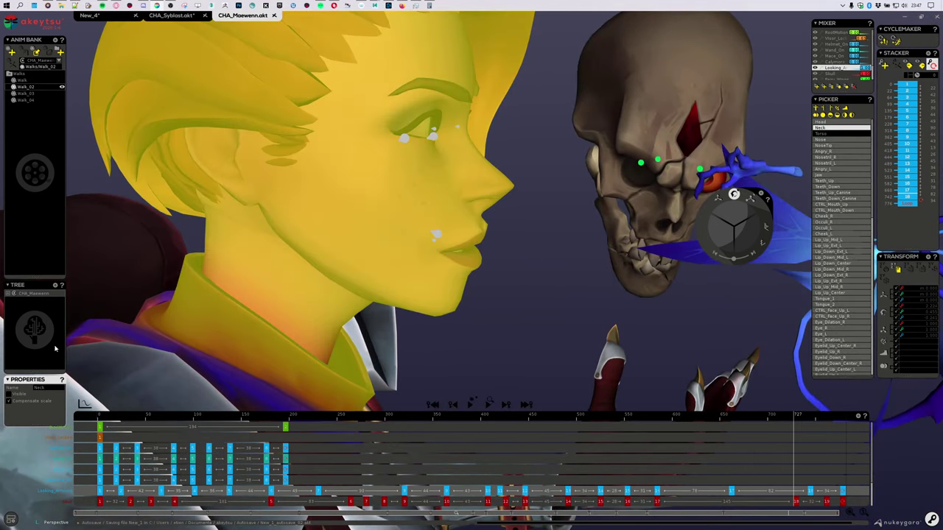
Make the Neck joint visible so that the facial joints and their links can be viewed on the head.
click(10, 395)
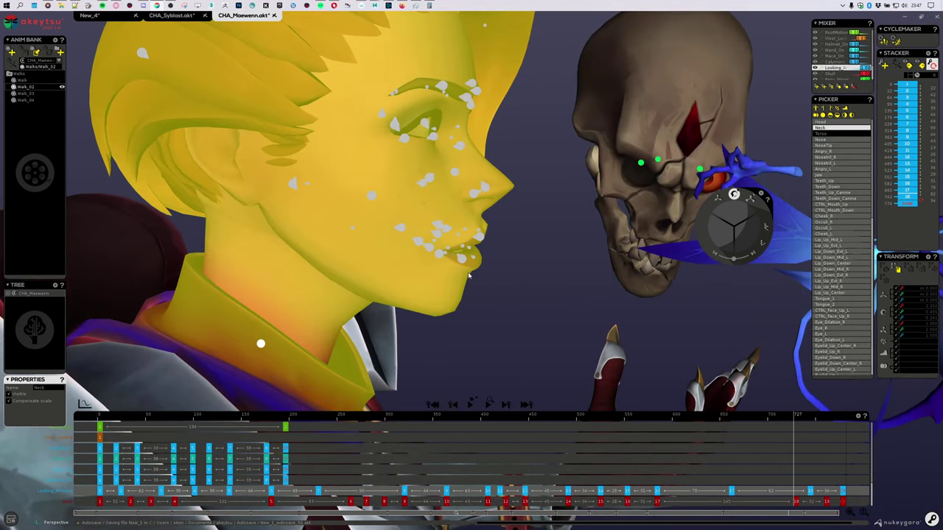
key(b)
alt+drag(553, 114, 417, 133)
alt+middle_drag(417, 132, 531, 197)
Select the facial joint beside the right corner of the mouth and examine its skin weights on the right cheek.
alt+right_drag(531, 197, 507, 243)
alt+drag(506, 243, 524, 229)
alt+right_drag(524, 228, 510, 284)
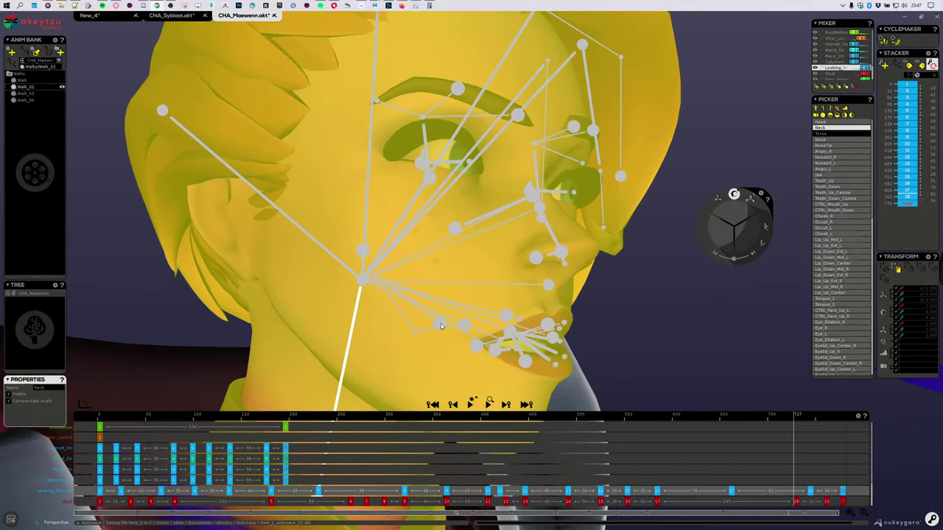
click(440, 325)
mouse_move(635, 270)
alt+mouse_down()
mouse_move(685, 304)
mouse_move(583, 293)
mouse_move(553, 298)
mouse_move(597, 283)
mouse_move(509, 266)
mouse_move(528, 274)
alt+mouse_up()
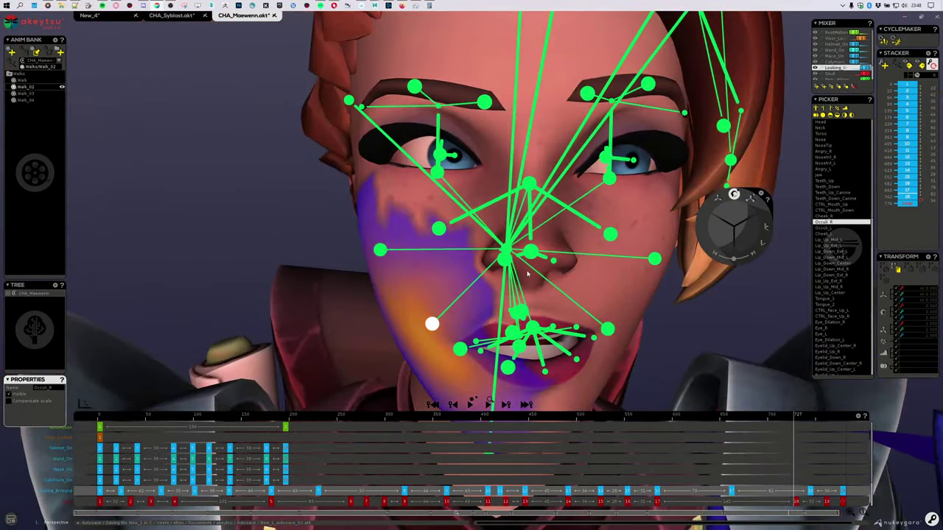
Undo the visibility change on the Neck joint.
alt+drag(605, 168, 456, 218)
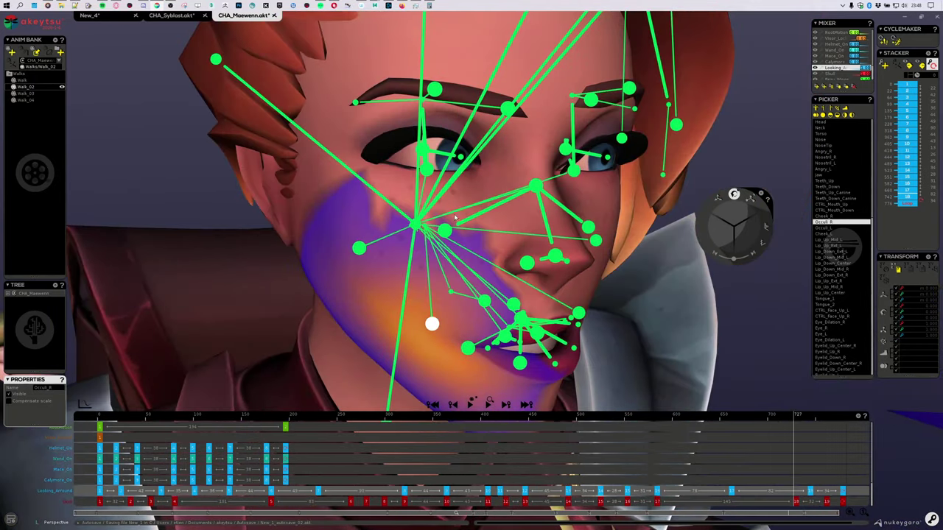
key(ctrl+z)
alt+drag(568, 239, 553, 215)
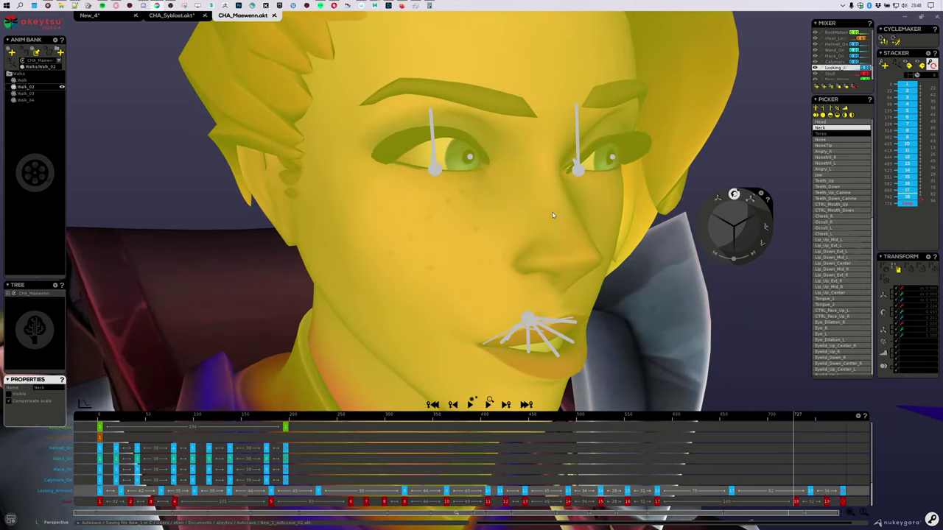
Cycle the joint display until only the control points show on the face, and select CTRL_Face_Up_R below the right eye.
key(j)
key(j)
key(j)
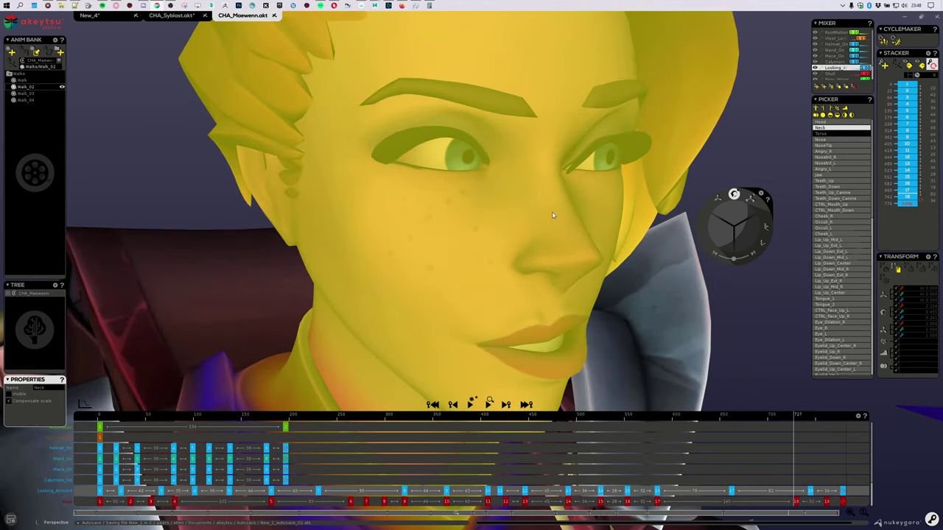
key(j)
click(437, 170)
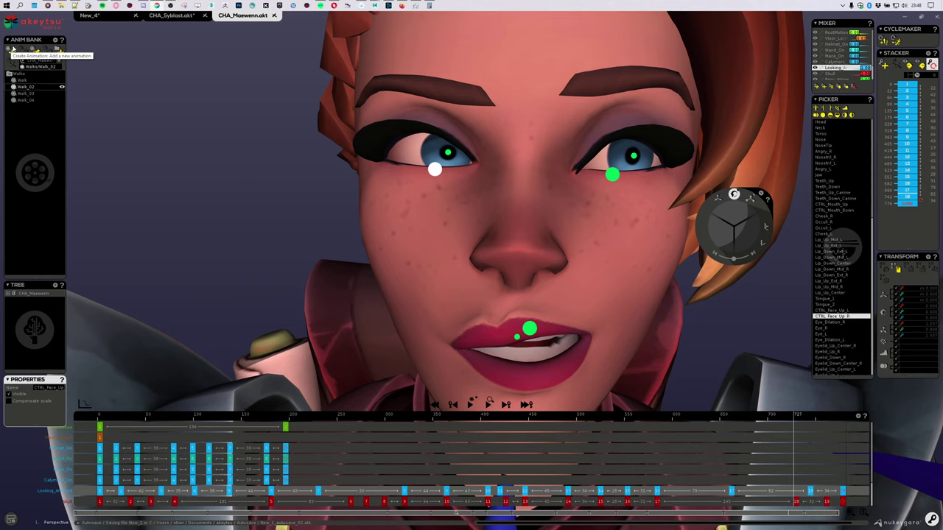
Add a new animation and move the Helmet joint sideways off the head to uncover the face.
click(11, 51)
scroll(470, 187, down, 5)
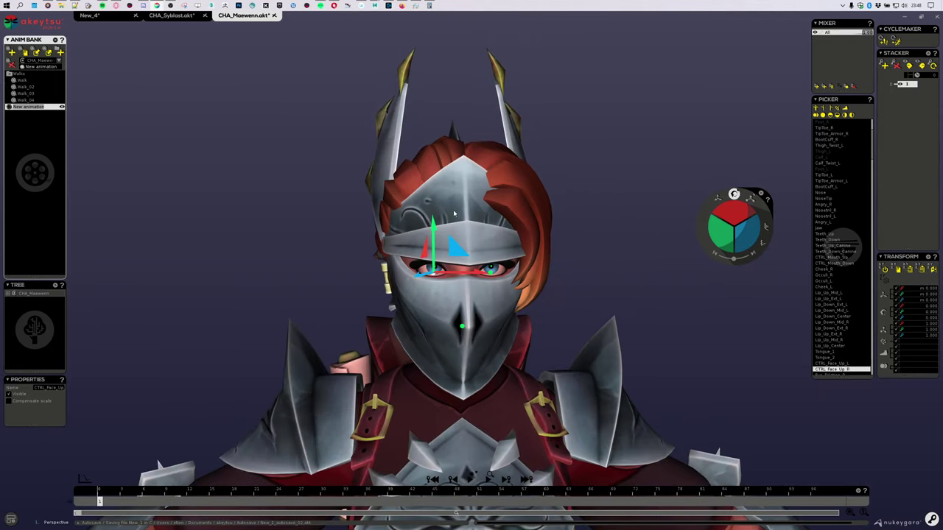
middle_drag(467, 257, 350, 254)
click(421, 313)
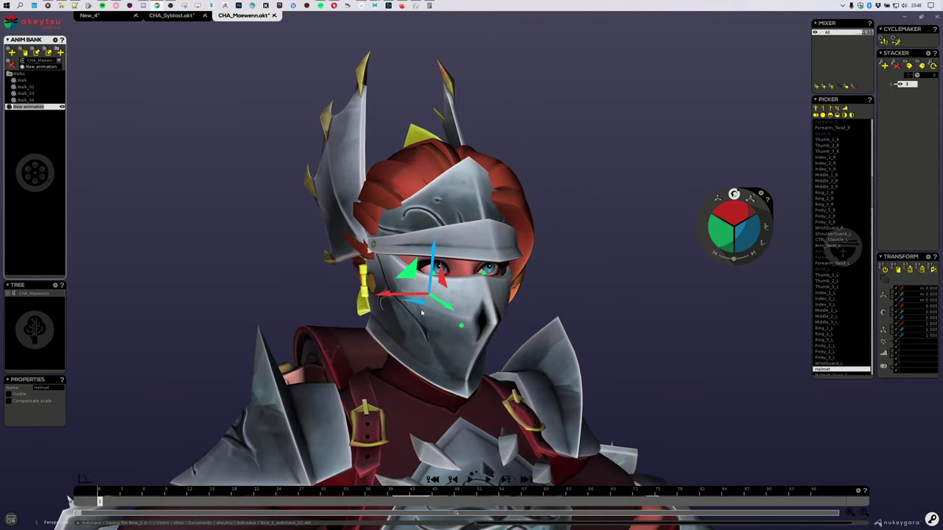
middle_drag(420, 313, 524, 304)
drag(402, 271, 773, 194)
scroll(491, 288, up, 3)
middle_drag(491, 289, 420, 254)
scroll(465, 229, up, 3)
middle_drag(464, 229, 476, 267)
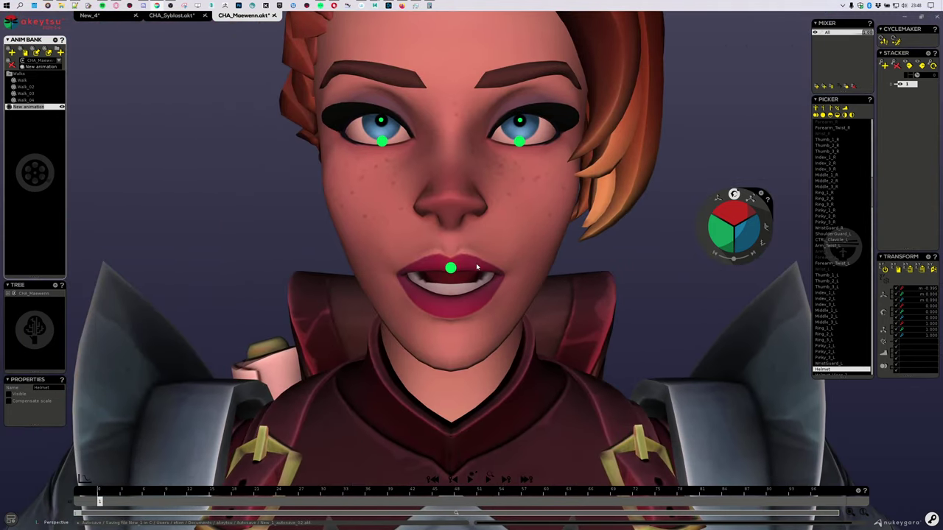
Try scaling the Head joint to test its influence on the character's head.
click(520, 141)
scroll(601, 276, down, 2)
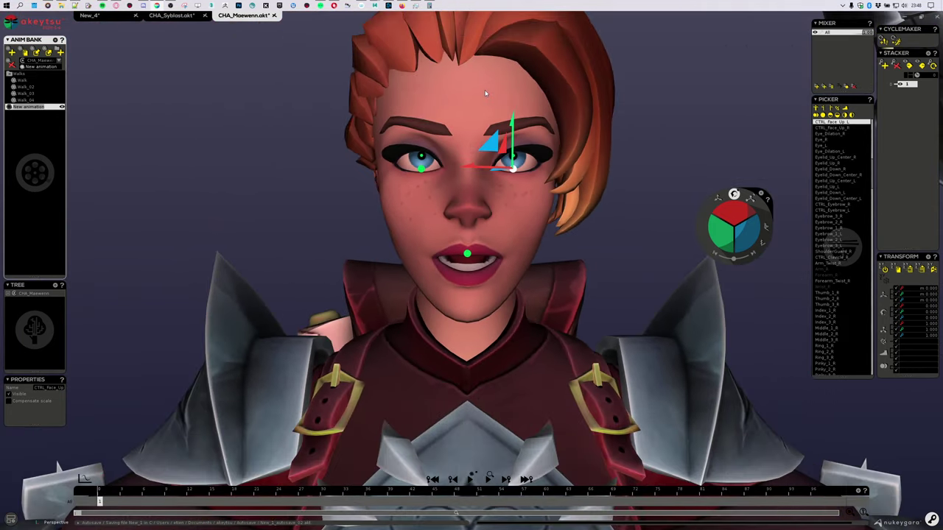
click(485, 94)
middle_drag(272, 163, 372, 176)
middle_drag(631, 226, 589, 255)
click(736, 210)
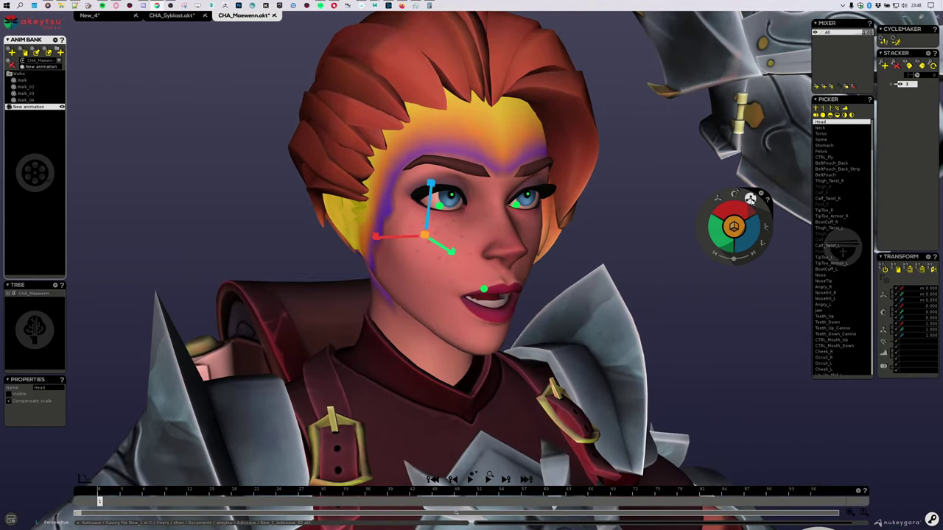
drag(430, 183, 433, 183)
scroll(574, 171, down, 3)
middle_drag(574, 171, 521, 217)
mouse_move(378, 229)
mouse_down()
mouse_move(387, 181)
mouse_move(388, 240)
mouse_up()
key(ctrl+z)
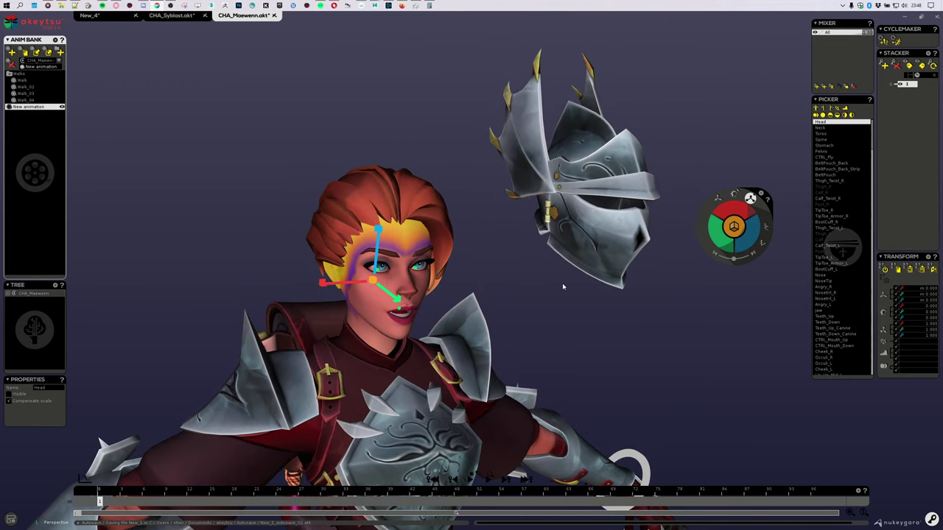
Try scaling the Helmet joint beside the character.
click(582, 136)
drag(594, 167, 607, 184)
key(ctrl+z)
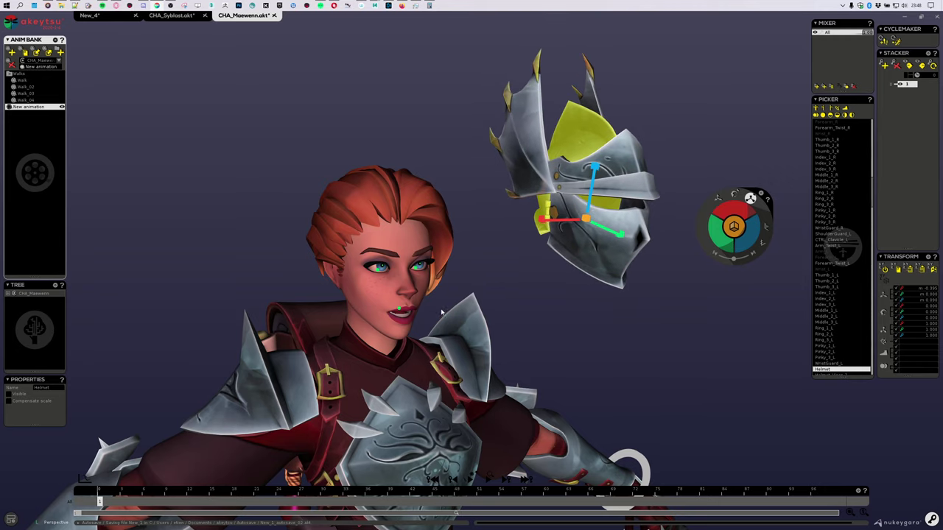
Scale the CTRL_Face_Up_R control down vertically to narrow the right eye and lower its eyebrow.
scroll(229, 339, up, 5)
middle_drag(229, 339, 387, 227)
scroll(306, 203, up, 3)
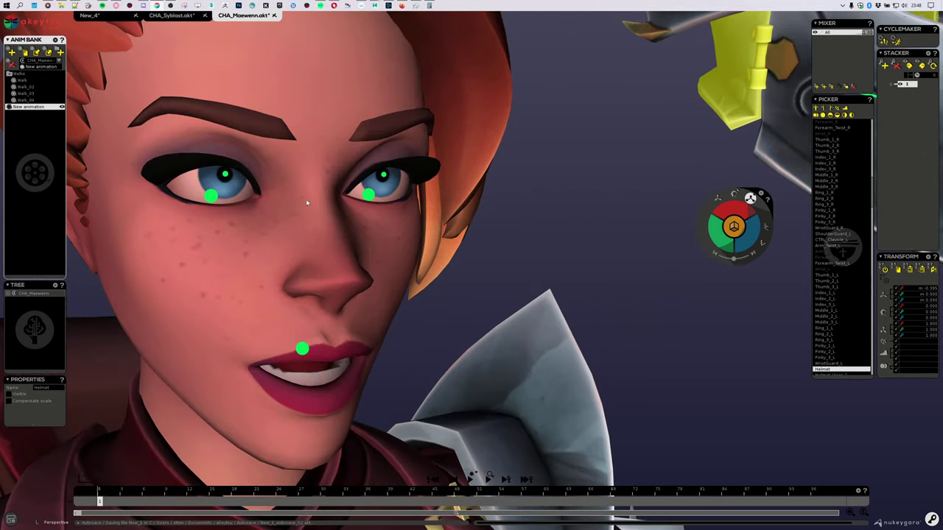
click(212, 197)
middle_drag(417, 257, 435, 288)
scroll(435, 287, up, 1)
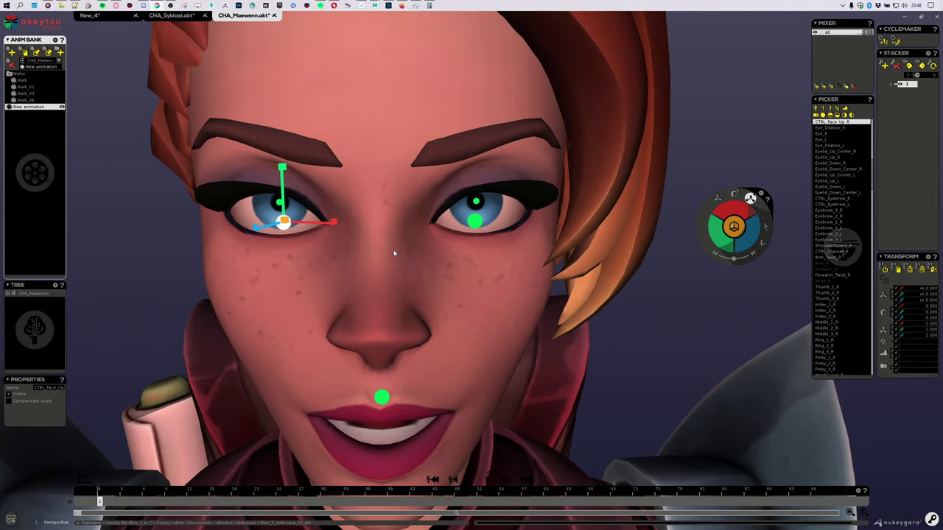
middle_drag(394, 253, 435, 248)
middle_drag(357, 274, 325, 272)
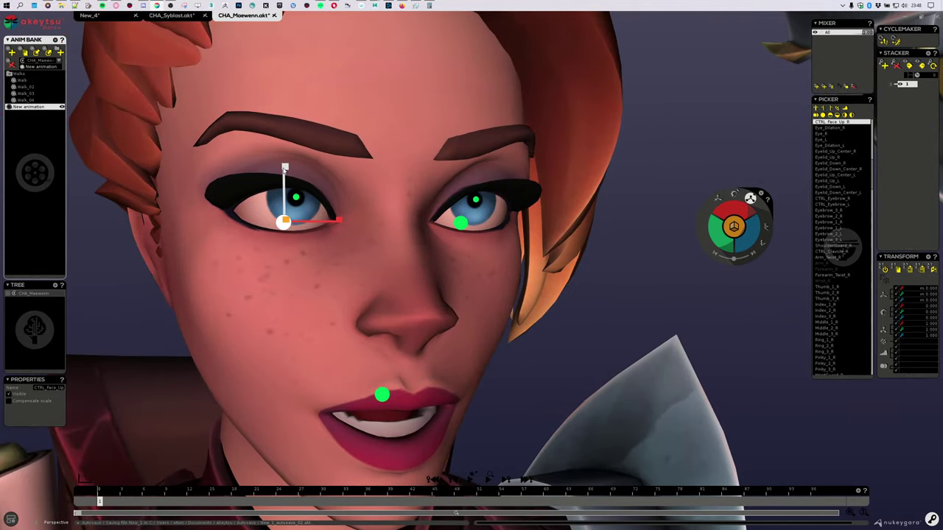
mouse_move(285, 169)
mouse_down()
mouse_move(288, 143)
mouse_move(300, 151)
mouse_move(295, 185)
mouse_up()
Scale the CTRL_Face_Up_L control up vertically to widen the left eye and raise its eyebrow.
middle_drag(479, 230, 434, 235)
click(473, 223)
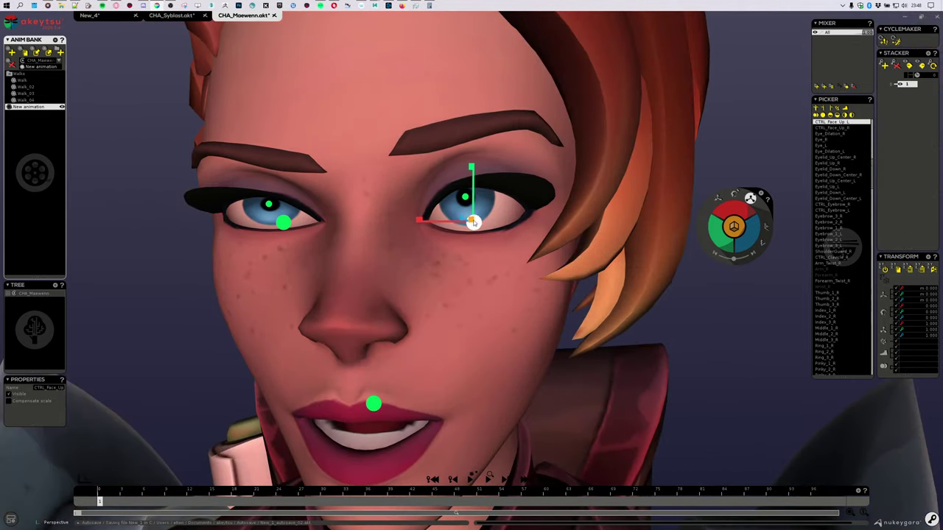
scroll(473, 222, down, 4)
drag(471, 166, 472, 145)
middle_drag(391, 297, 442, 271)
key(ctrl+z)
scroll(455, 232, up, 3)
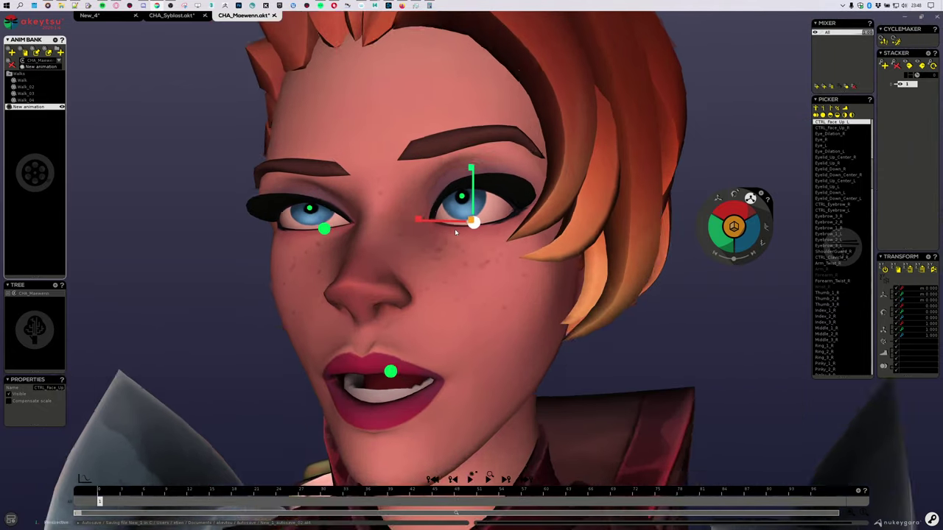
scroll(455, 232, up, 1)
drag(471, 167, 471, 150)
mouse_move(391, 264)
middle_down()
mouse_move(405, 267)
mouse_move(391, 264)
middle_up()
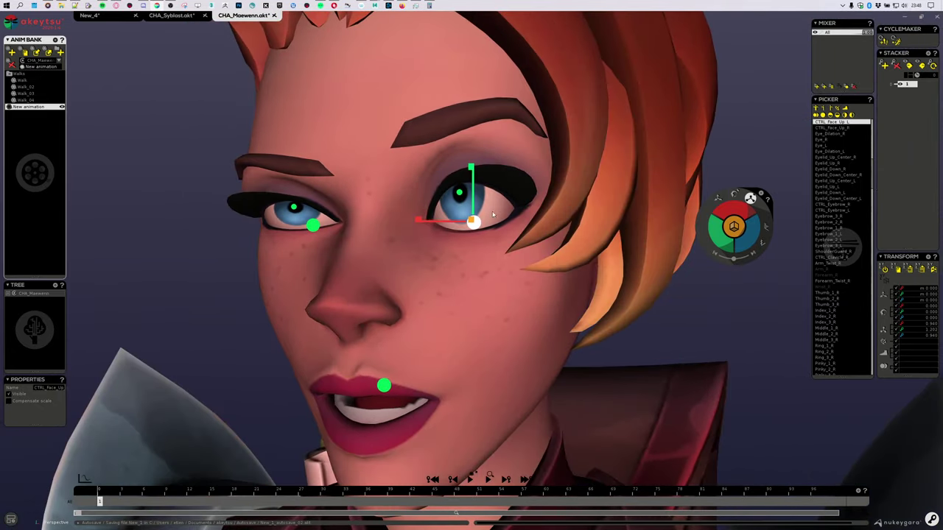
Try rotating the Eye_R and Eye_L joints together to turn the character's gaze sideways.
click(492, 215)
shift+click(279, 222)
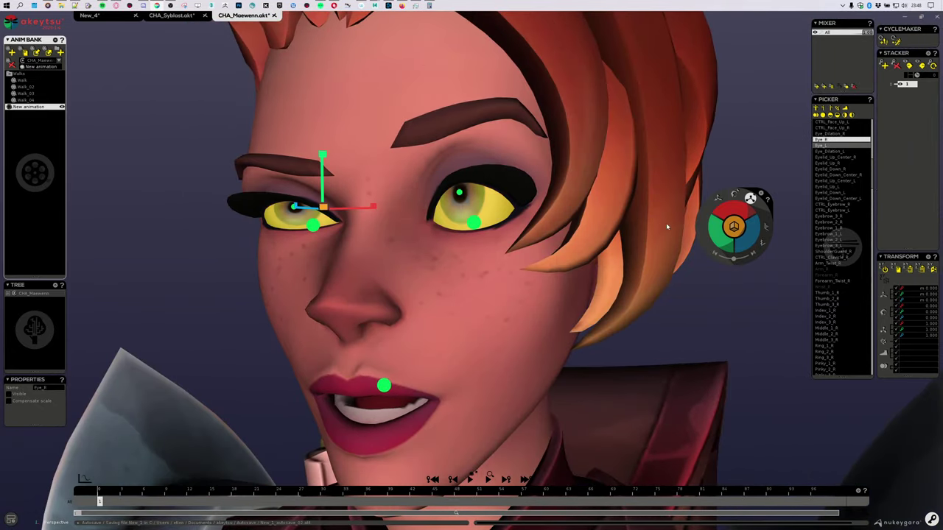
click(733, 193)
scroll(421, 228, down, 3)
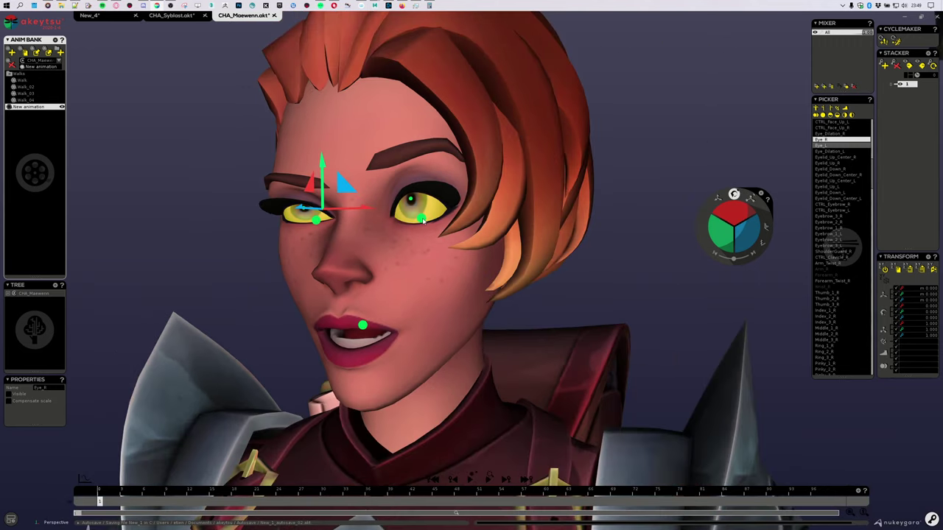
middle_drag(432, 264, 450, 266)
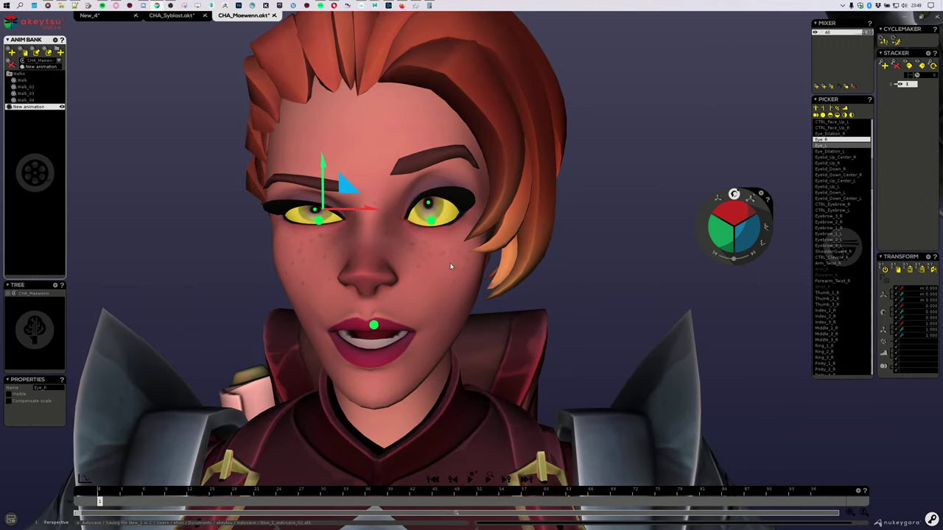
alt+right_drag(395, 213, 512, 201)
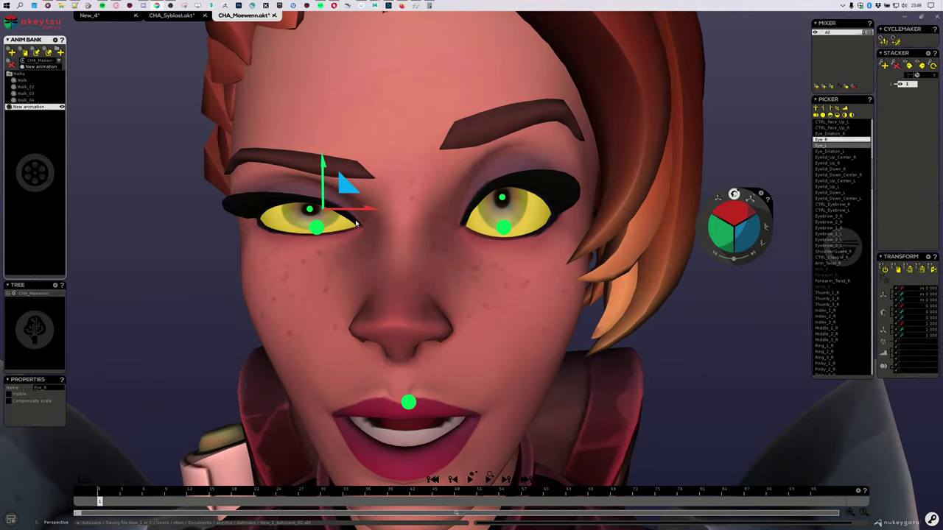
drag(734, 205, 708, 216)
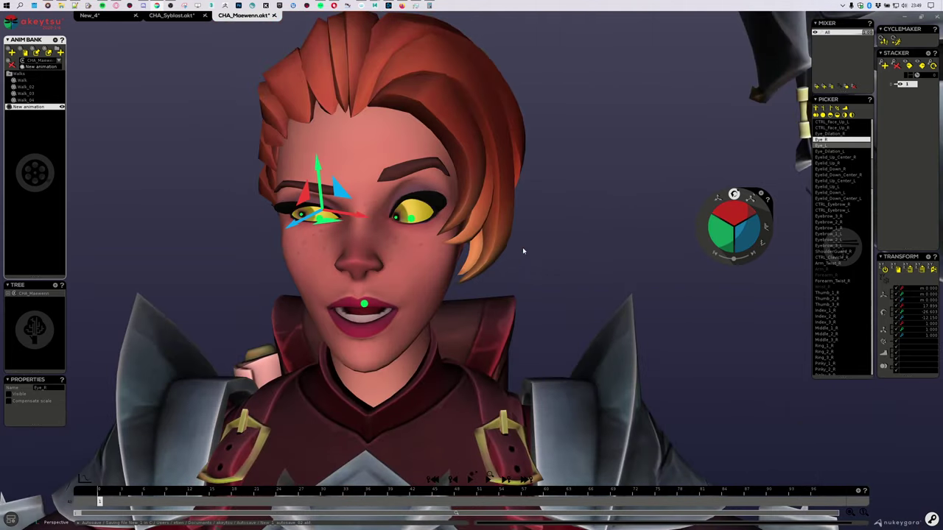
middle_drag(523, 252, 691, 223)
scroll(691, 222, up, 3)
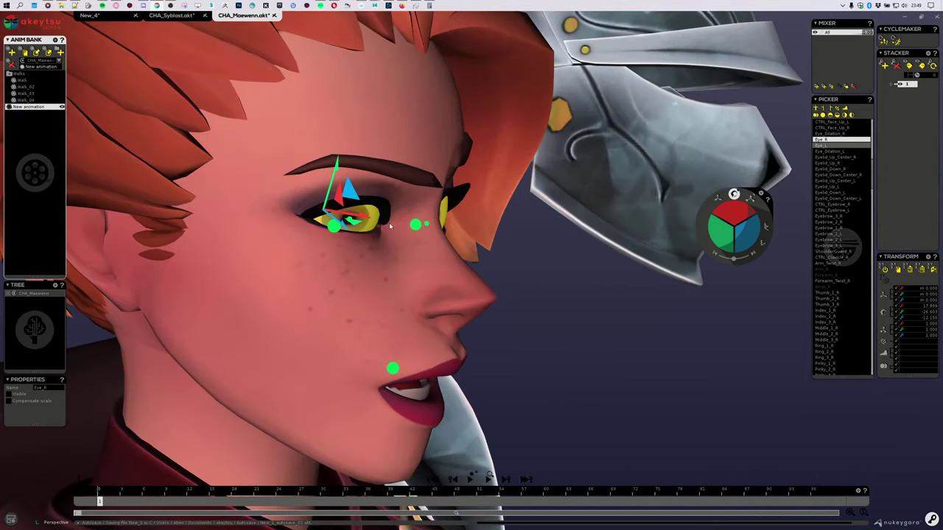
drag(730, 227, 725, 201)
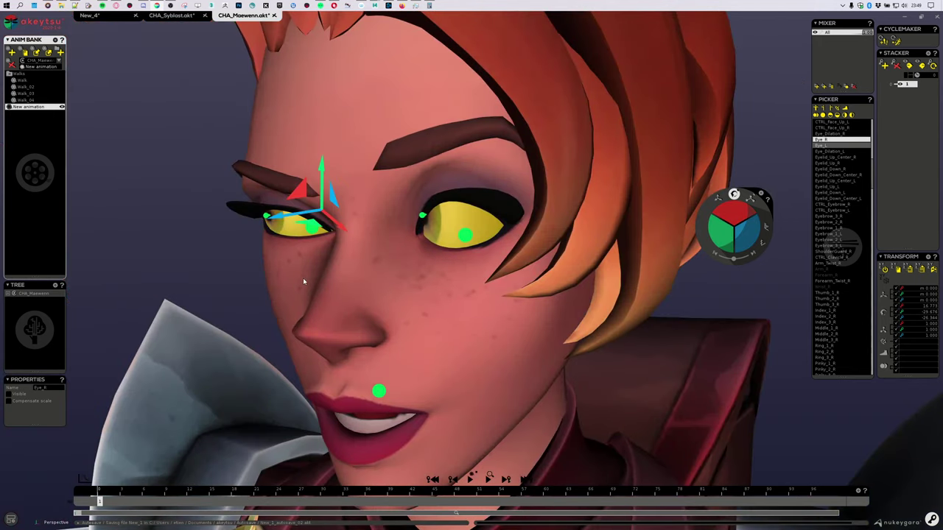
key(ctrl+z)
key(ctrl+z)
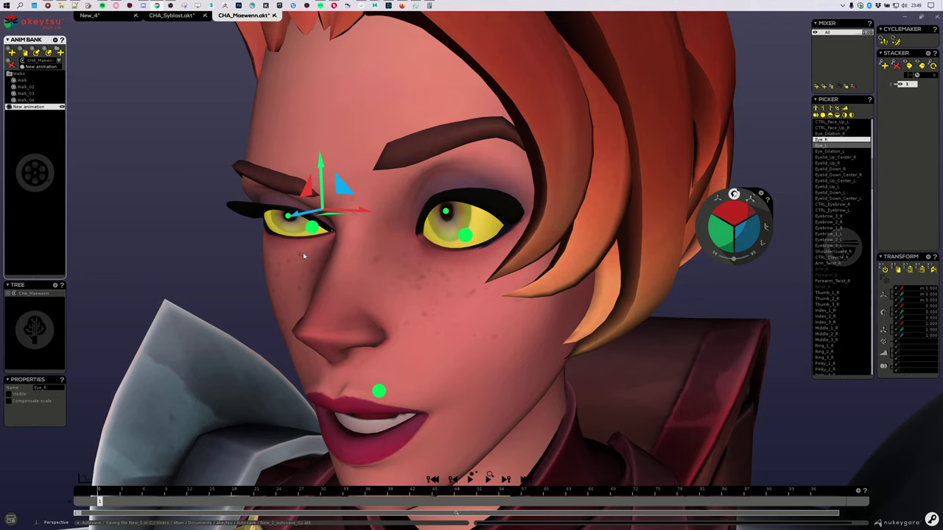
Select the CTRL_Face_Up_L and CTRL_Face_Up_R controls in turn and view the face from the front.
click(465, 237)
alt+drag(406, 300, 455, 317)
click(290, 233)
middle_drag(362, 295, 451, 306)
scroll(450, 306, down, 5)
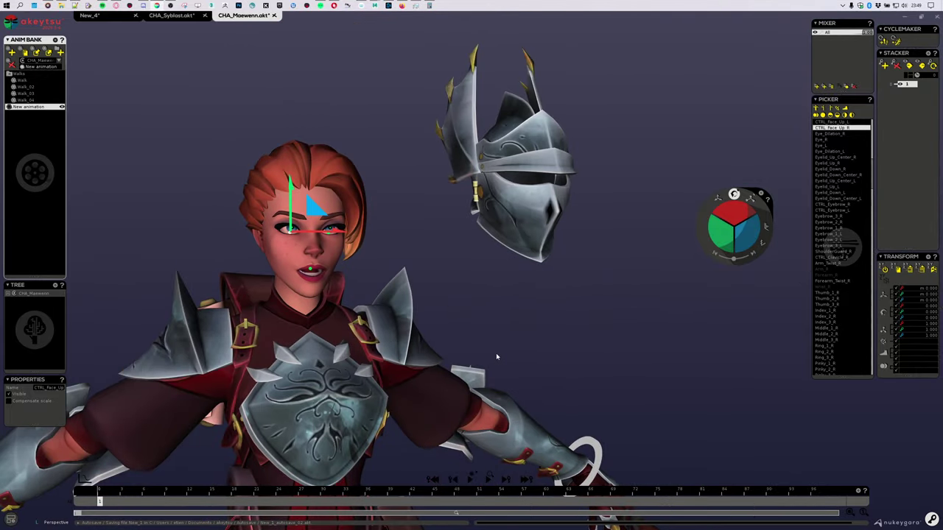
Try scaling the Wand_1 joint uniformly to 2.5 to enlarge the wand in the left hand.
scroll(496, 352, down, 3)
alt+middle_drag(495, 352, 444, 292)
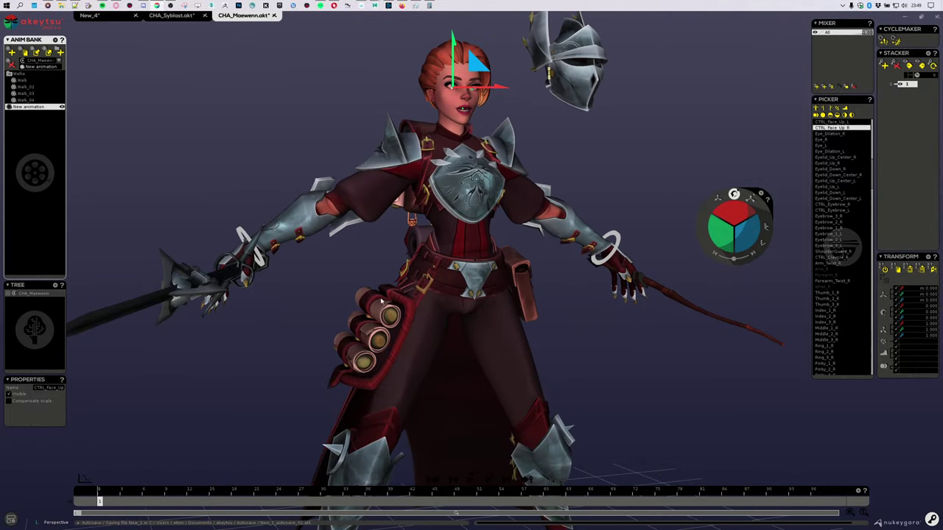
click(664, 302)
middle_drag(664, 302, 565, 355)
scroll(512, 370, up, 3)
click(749, 198)
drag(733, 226, 748, 130)
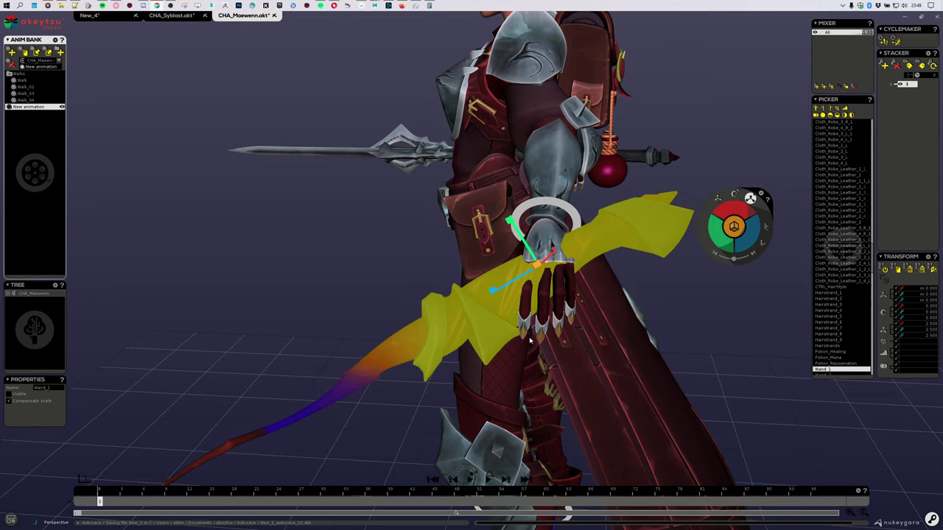
Undo the test changes made to the wand.
click(352, 386)
middle_drag(353, 386, 488, 296)
key(ctrl+z)
key(ctrl+z)
key(ctrl+z)
key(ctrl+z)
key(ctrl+z)
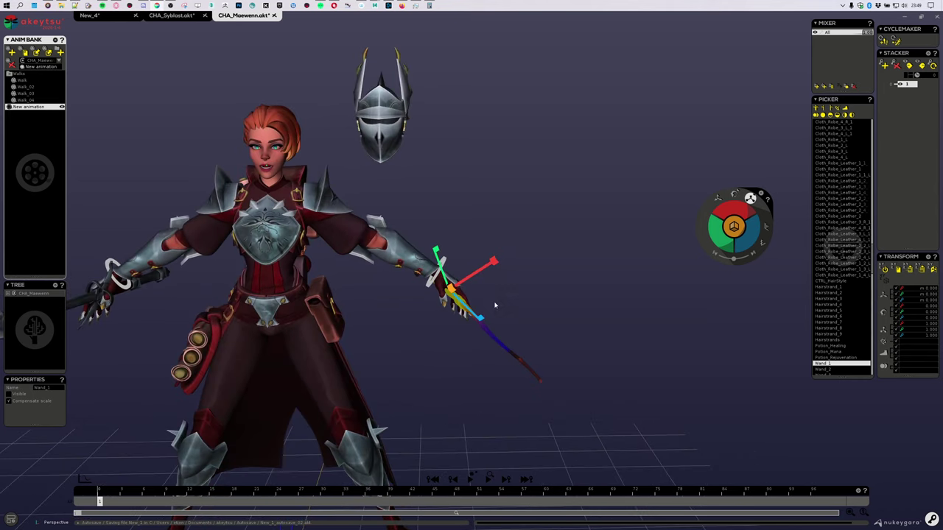
Try scaling the Wand_1 joint uniformly down to about 0.6 while viewing the wand from the side.
scroll(638, 337, up, 3)
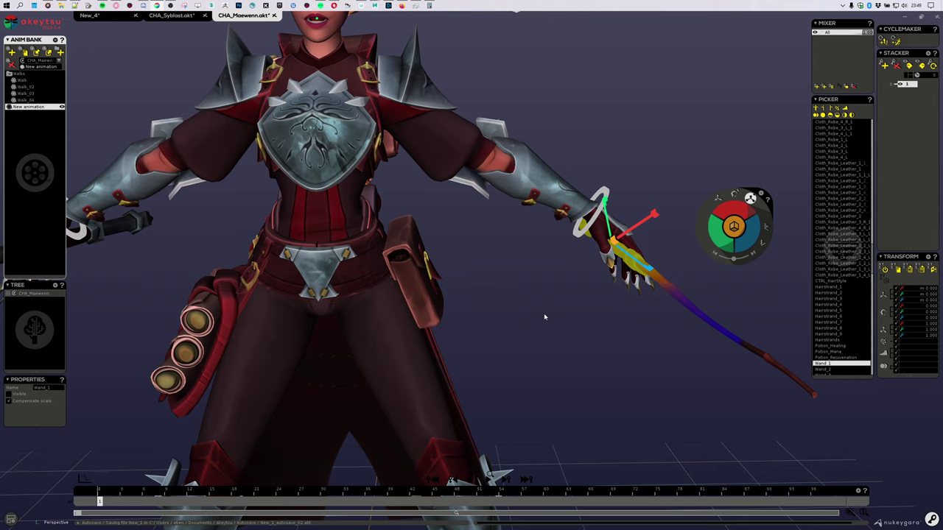
scroll(397, 279, down, 2)
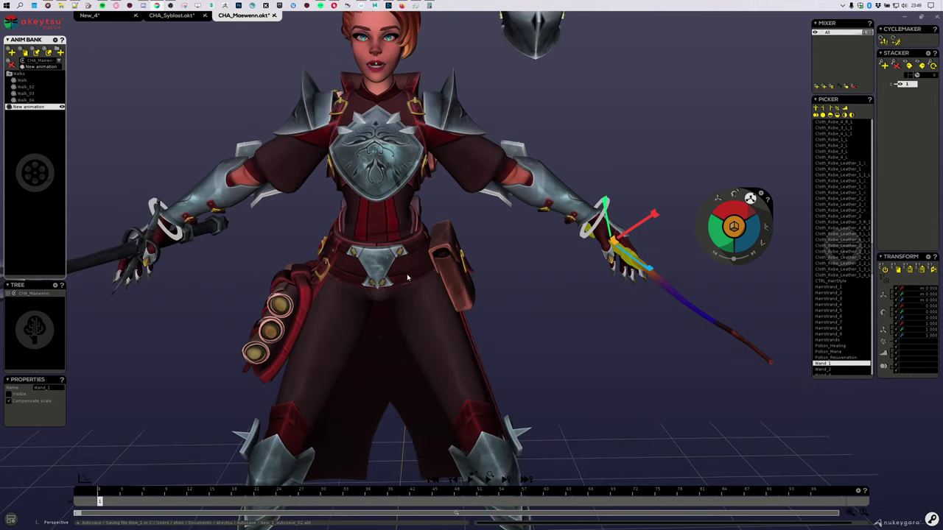
click(447, 254)
middle_drag(486, 277, 479, 360)
scroll(480, 360, up, 3)
click(640, 324)
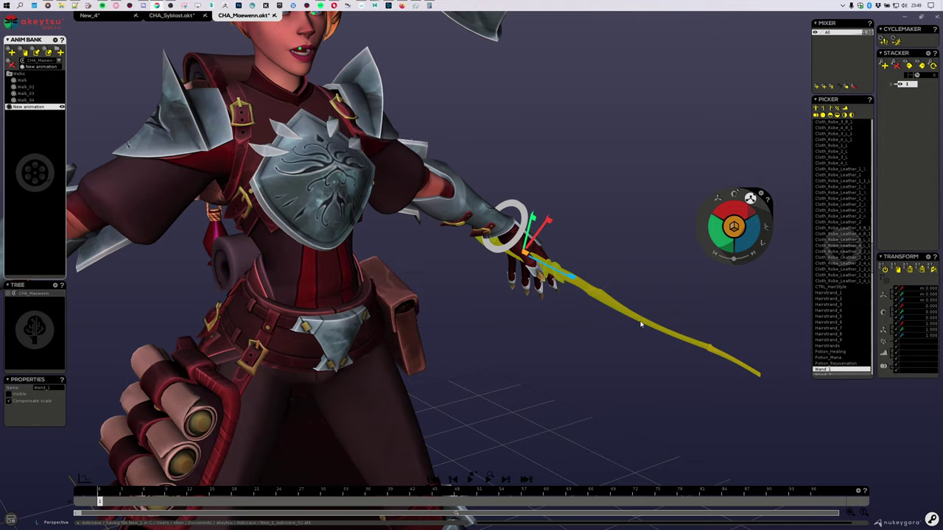
middle_drag(641, 324, 440, 360)
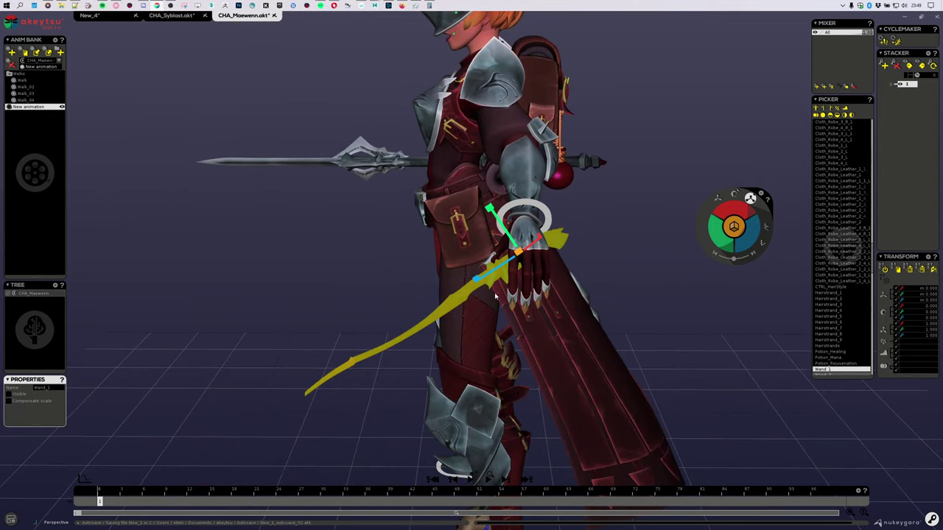
drag(518, 251, 496, 268)
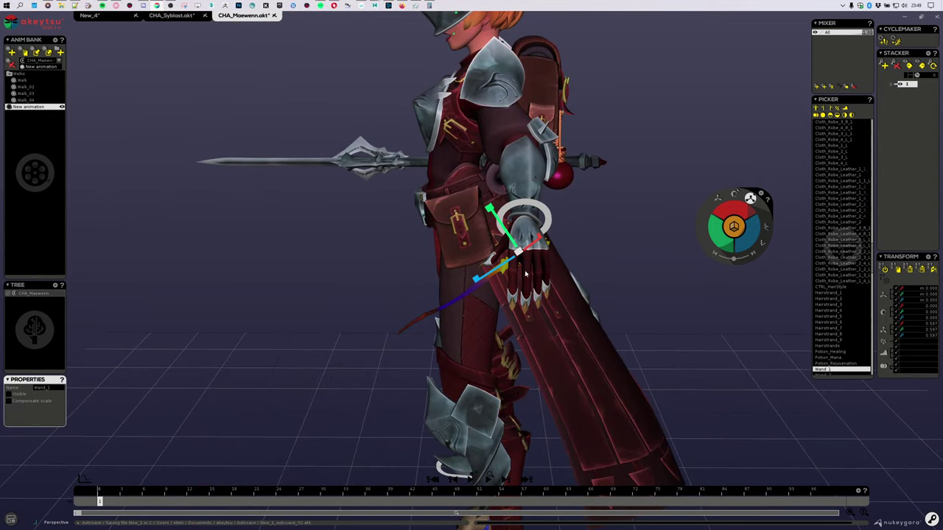
key(ctrl+z)
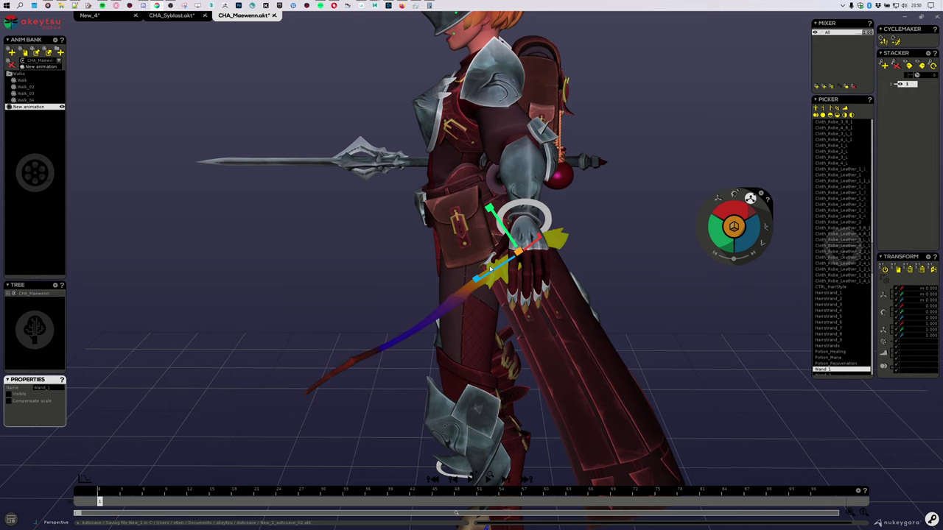
Examine the Wand_1 joint and the left hand from the front and the side.
alt+drag(499, 281, 478, 355)
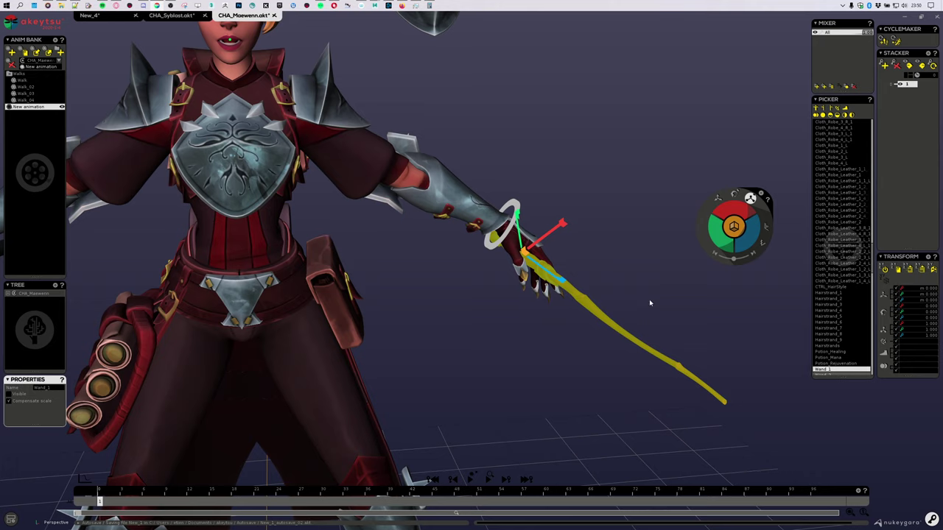
alt+drag(651, 303, 454, 327)
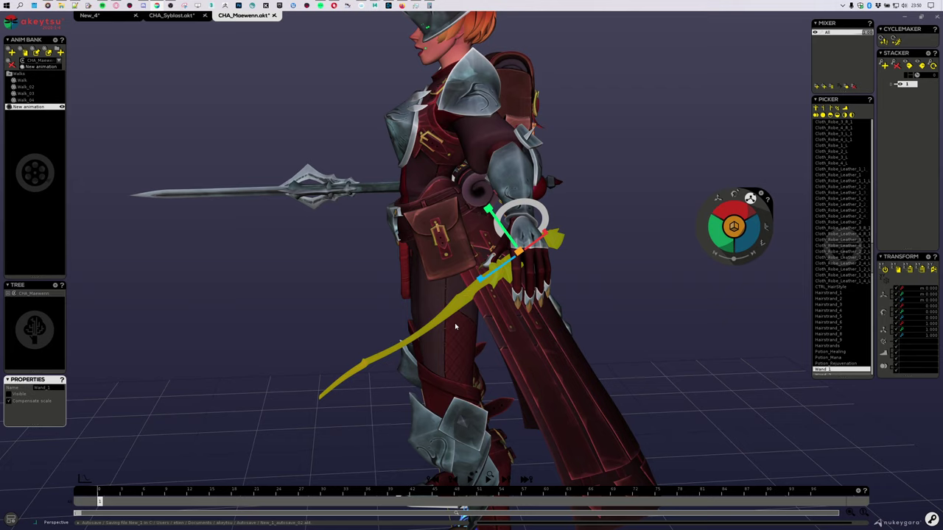
middle_drag(379, 270, 495, 261)
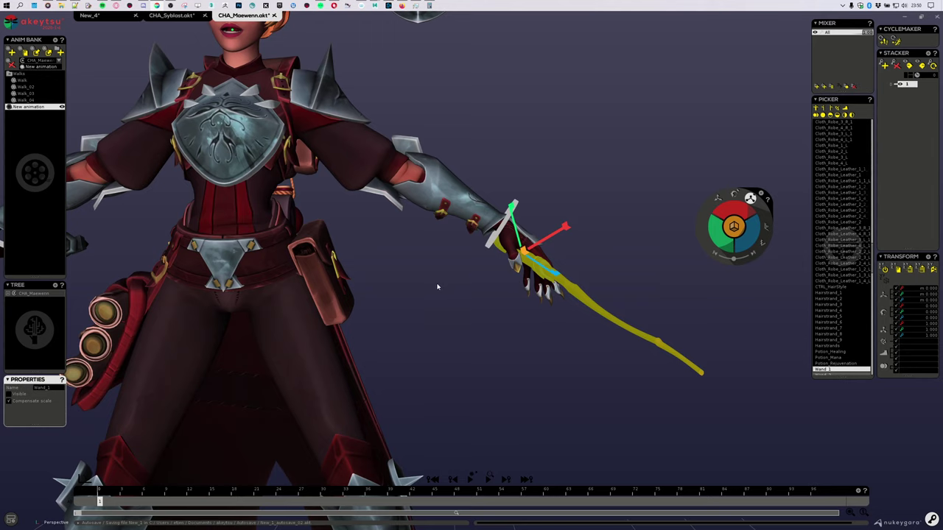
Try scaling the CTRL_Face_Up_R control vertically to stretch the character's right eye and eyebrow area.
scroll(439, 284, down, 5)
middle_drag(472, 287, 635, 385)
scroll(472, 287, up, 5)
scroll(636, 385, up, 4)
middle_drag(505, 190, 645, 377)
scroll(599, 351, up, 3)
click(572, 331)
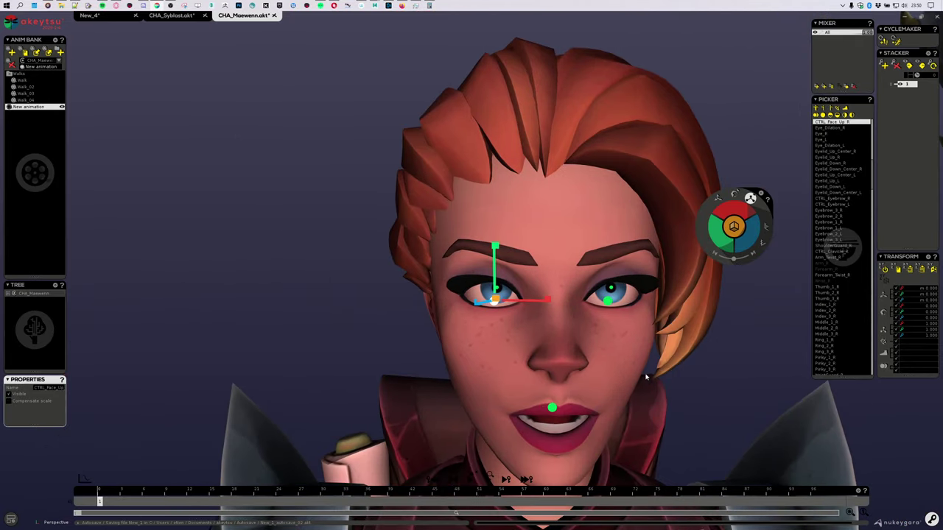
scroll(645, 377, up, 3)
drag(493, 244, 501, 194)
click(477, 285)
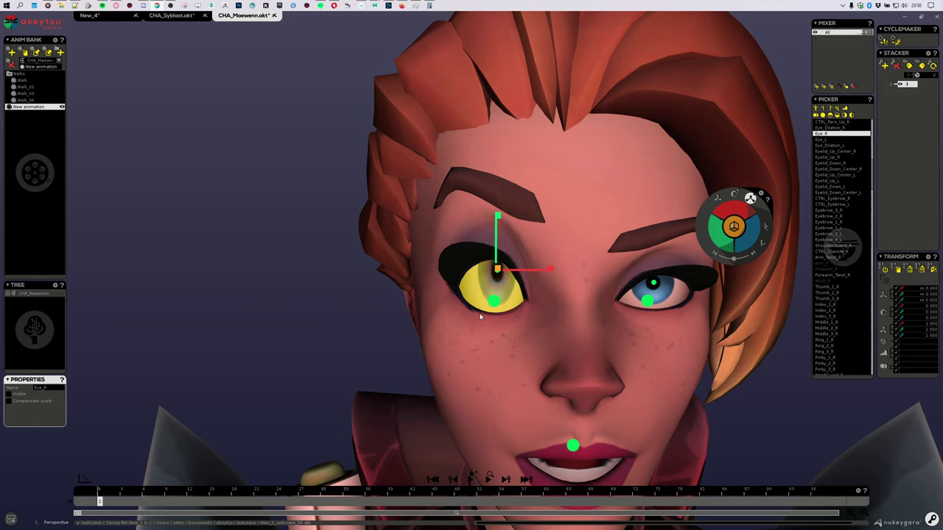
click(497, 301)
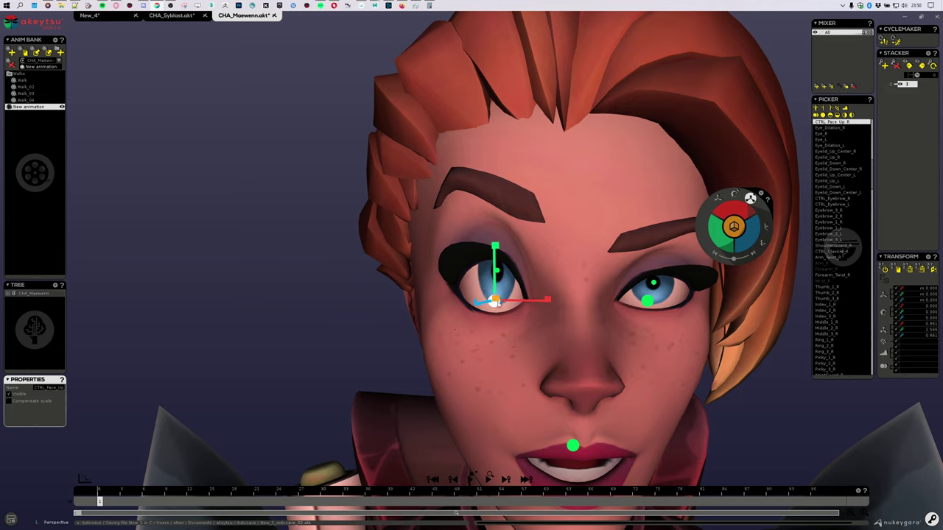
scroll(477, 336, down, 3)
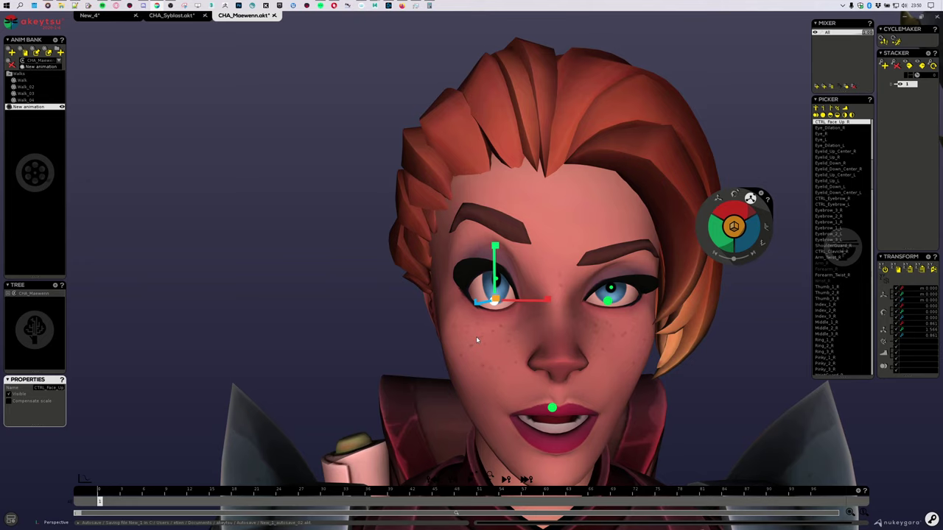
Undo the right-eye area scaling and select CTRL_Face_Up_R together with CTRL_Face_Up_L.
key(ctrl+z)
scroll(519, 337, down, 3)
alt+drag(521, 338, 506, 354)
scroll(544, 347, up, 5)
shift+click(643, 301)
mouse_move(648, 361)
alt+mouse_down()
mouse_move(646, 388)
mouse_move(637, 371)
mouse_move(650, 377)
alt+mouse_up()
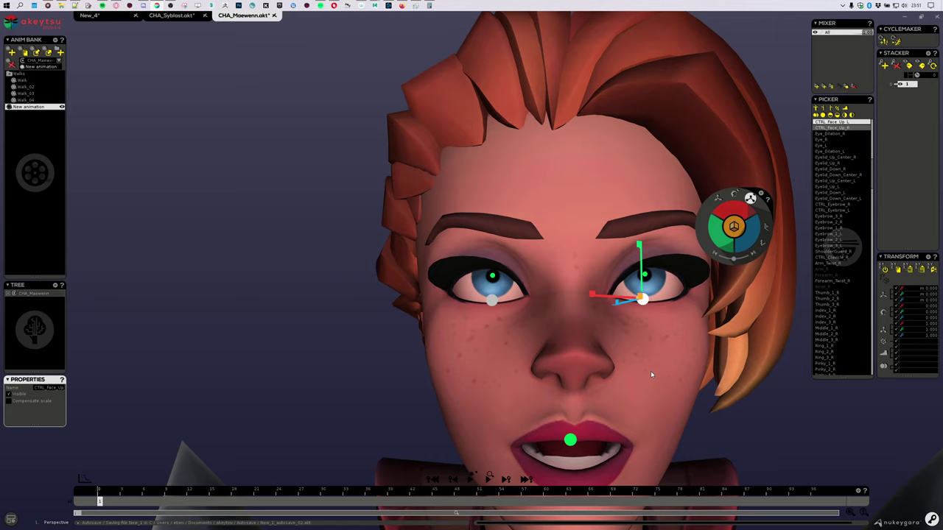
Examine the character's face, upper-body armour and floating helmet from several angles.
scroll(235, 457, down, 5)
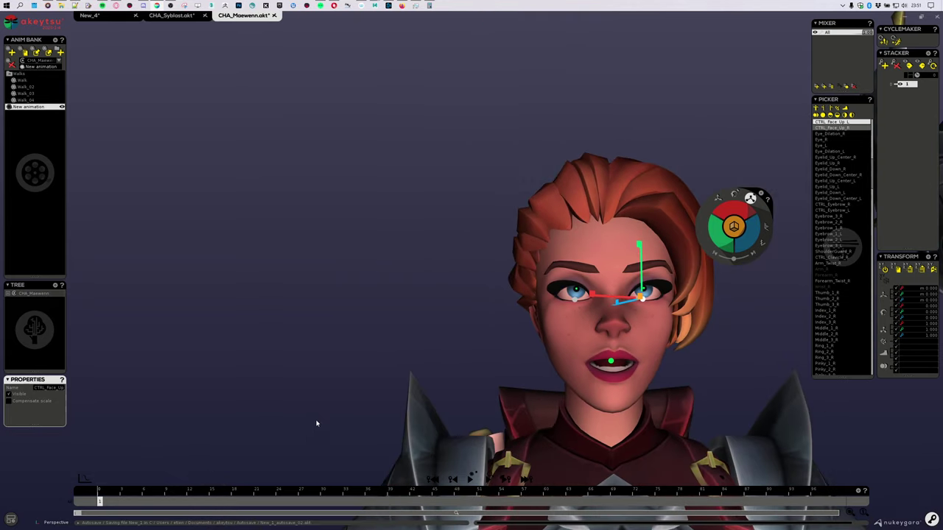
alt+middle_drag(442, 390, 351, 275)
scroll(270, 274, down, 4)
alt+drag(270, 273, 334, 292)
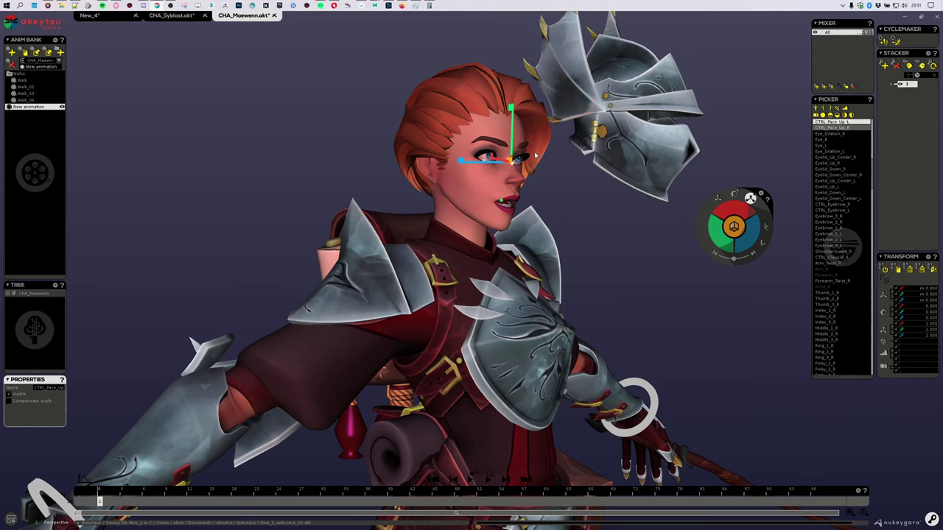
alt+drag(535, 155, 580, 299)
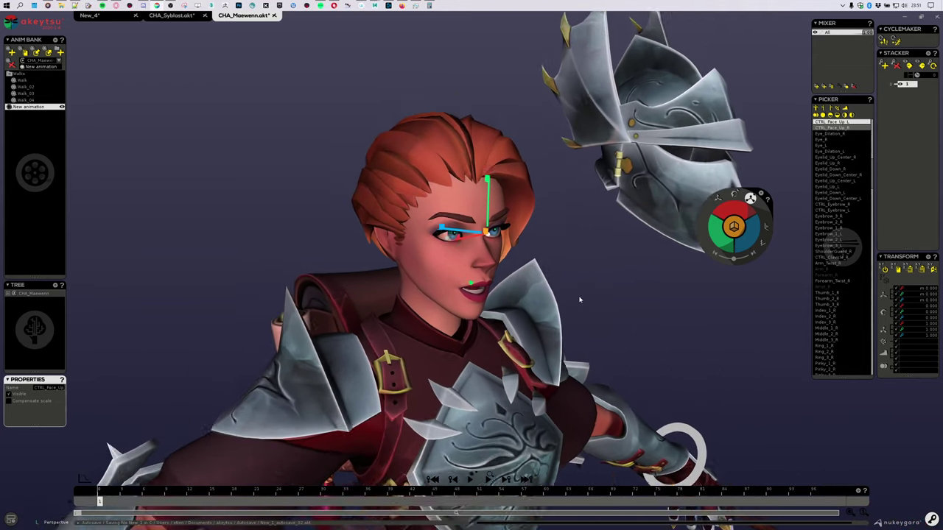
scroll(578, 294, up, 3)
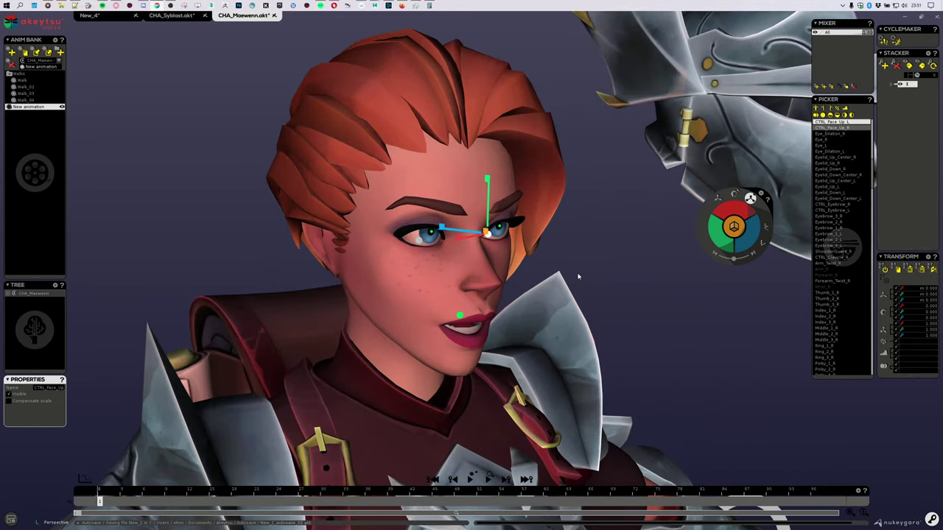
scroll(578, 277, down, 5)
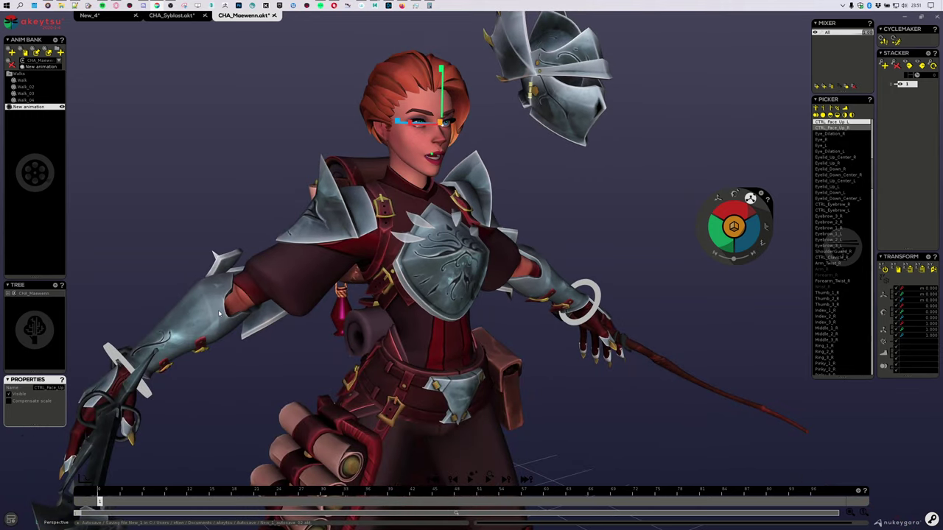
Select the Stomach and Torso joints in turn and inspect their skin influence on the body.
click(463, 357)
alt+drag(463, 356, 722, 311)
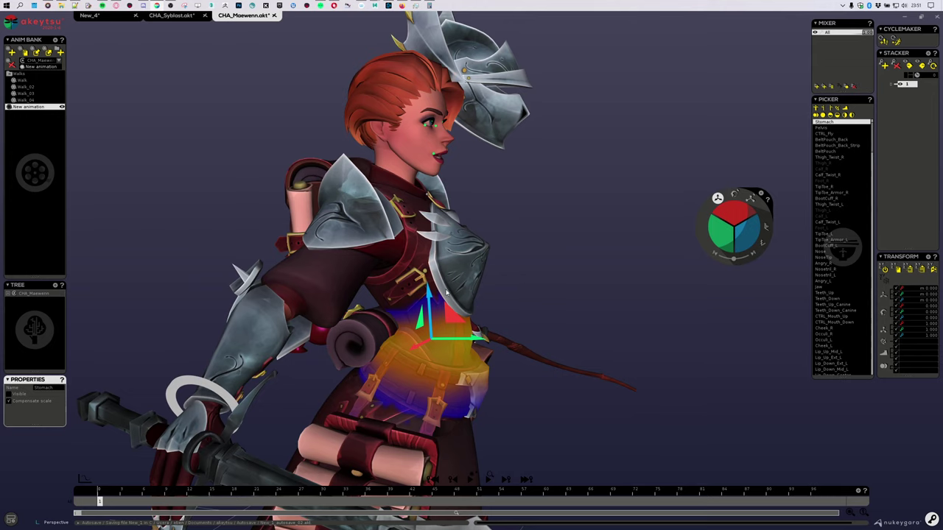
click(421, 294)
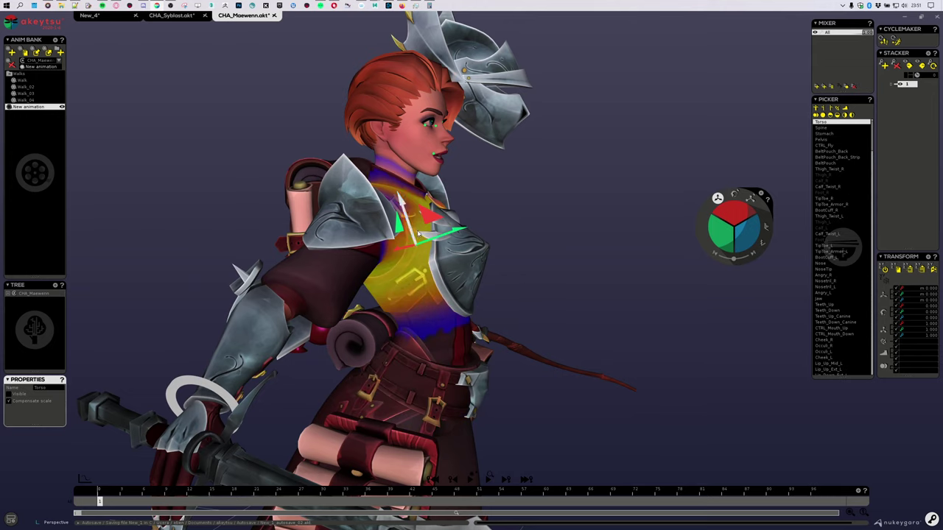
alt+drag(430, 216, 456, 330)
alt+drag(656, 336, 471, 304)
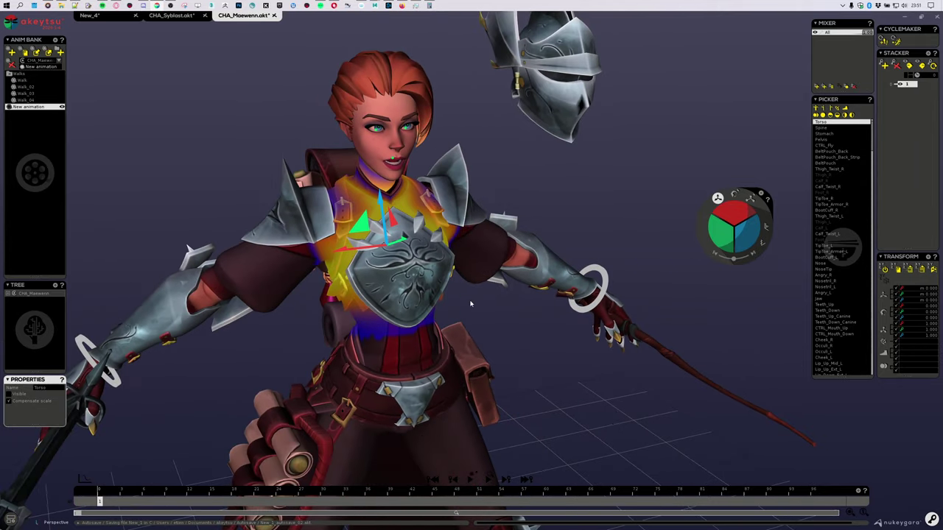
click(397, 397)
alt+right_drag(540, 415, 540, 299)
alt+drag(547, 394, 532, 406)
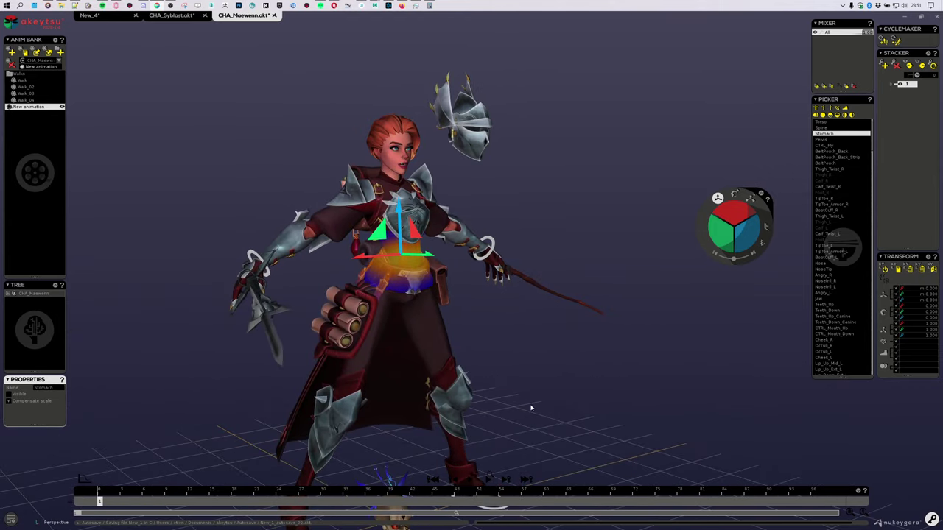
Select the Skull joint between the character's feet and move it sideways and up by about 0.225 and 0.276.
alt+right_drag(532, 406, 463, 411)
alt+drag(463, 411, 475, 314)
alt+middle_drag(476, 314, 476, 221)
alt+right_drag(476, 221, 461, 372)
click(461, 373)
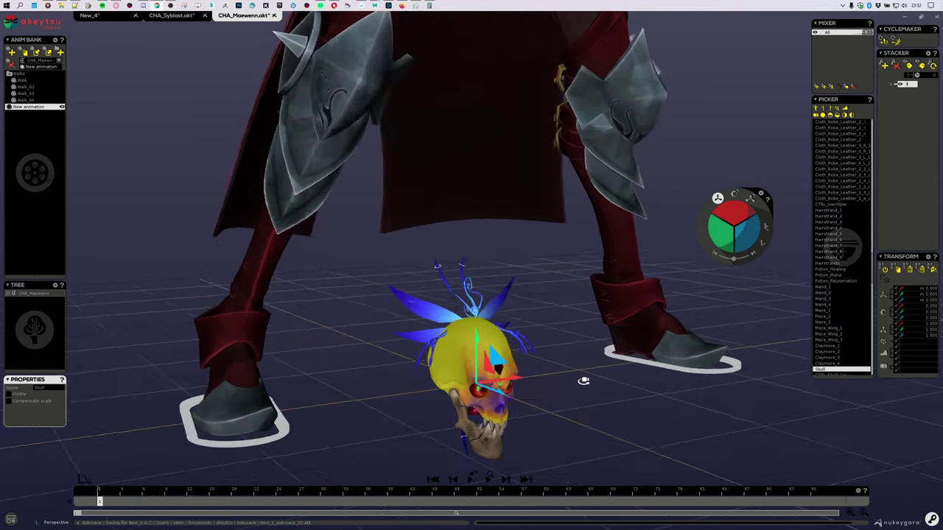
alt+drag(583, 381, 620, 218)
alt+right_drag(619, 219, 640, 307)
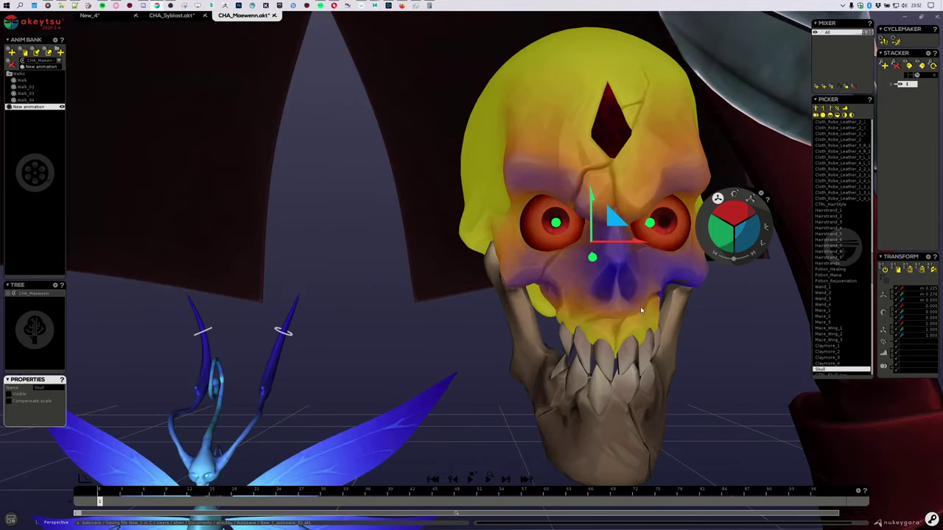
Select Skull_Eyebrow_R, switch to Skull_Cheek_R, and try rotating the cheek before undoing the rotation.
alt+drag(640, 307, 629, 193)
click(630, 193)
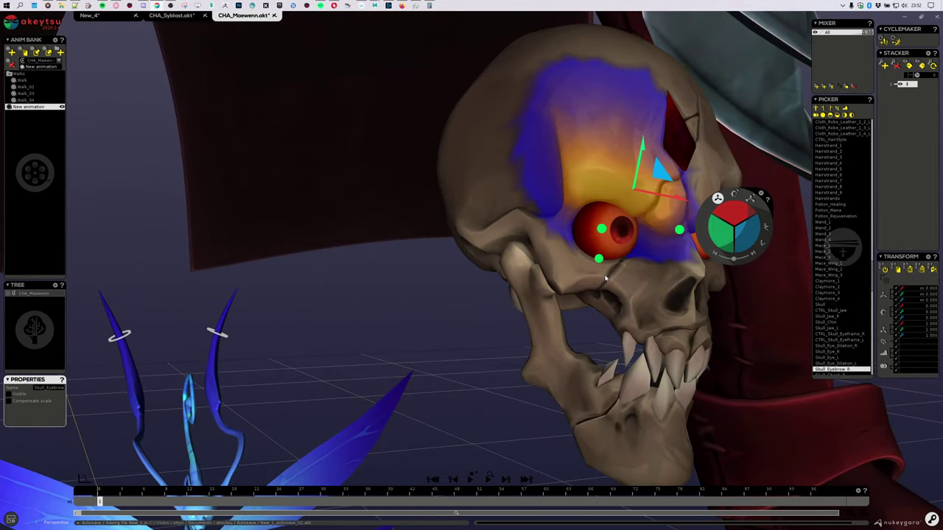
click(606, 279)
mouse_move(633, 287)
alt+mouse_down()
mouse_move(602, 307)
mouse_move(631, 293)
alt+mouse_up()
click(733, 194)
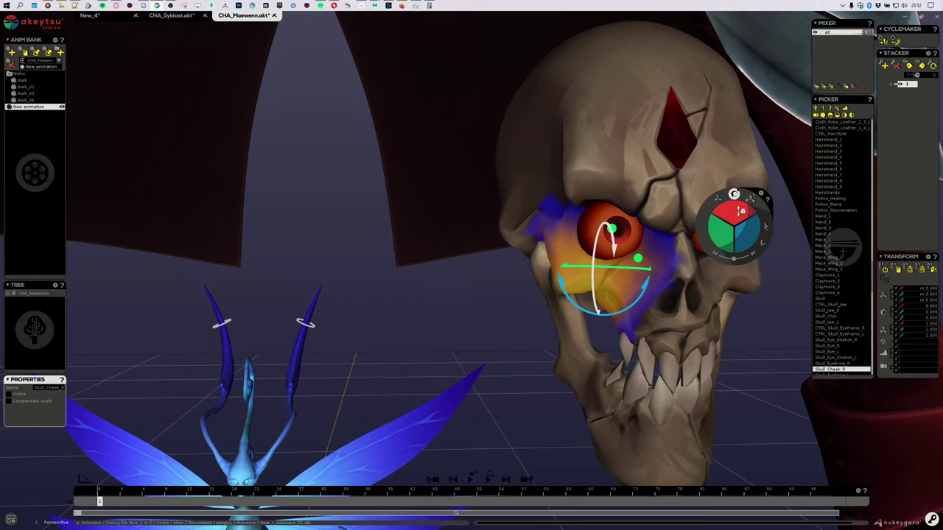
mouse_move(740, 212)
mouse_down()
mouse_move(740, 199)
mouse_move(738, 212)
mouse_up()
key(ctrl+z)
Try moving and rotating the Skull_Cheek_R joint, undoing the tests and viewing the skull from the side and front.
drag(628, 241, 639, 225)
key(ctrl+z)
alt+drag(631, 324, 654, 300)
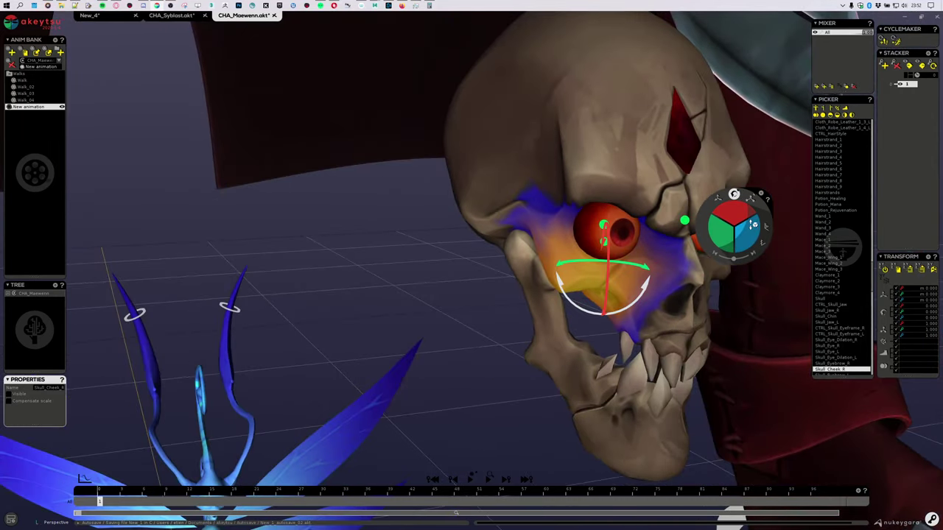
drag(736, 216, 740, 230)
key(ctrl+z)
alt+drag(694, 358, 657, 342)
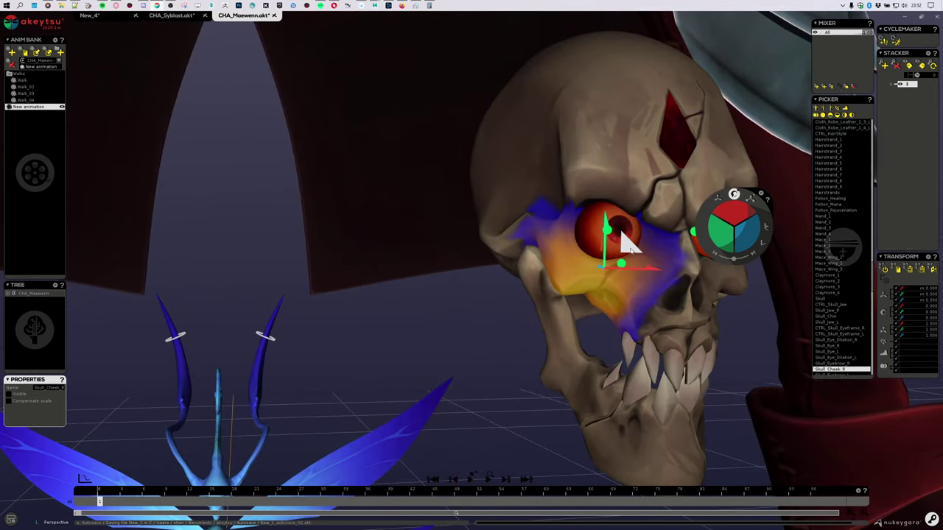
alt+drag(621, 242, 741, 354)
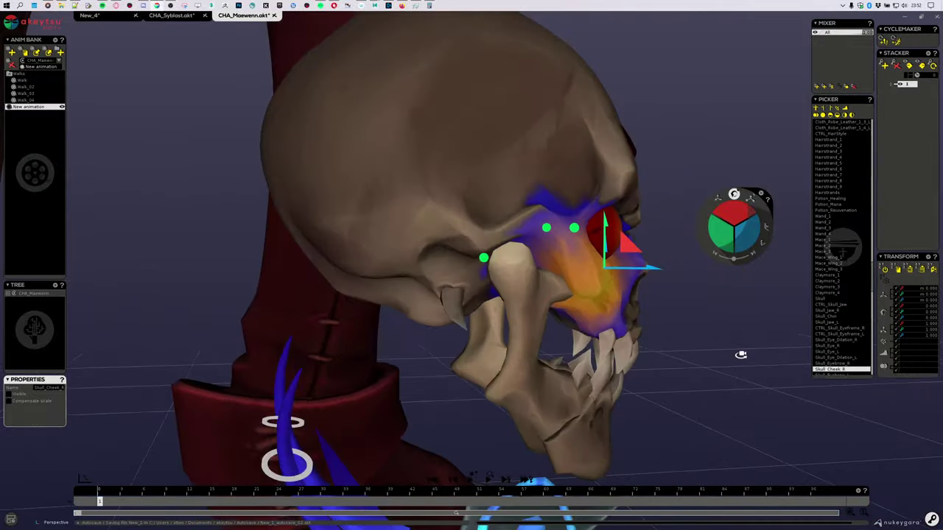
alt+drag(648, 235, 458, 355)
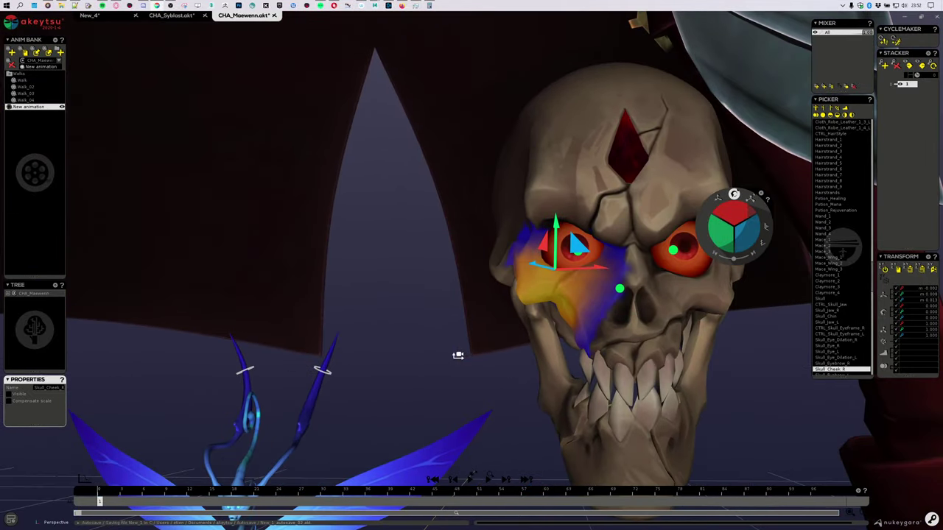
Try lowering the Skull_Eyebrow_R joint over the skull's eye socket and undo the move.
scroll(458, 355, up, 2)
click(580, 174)
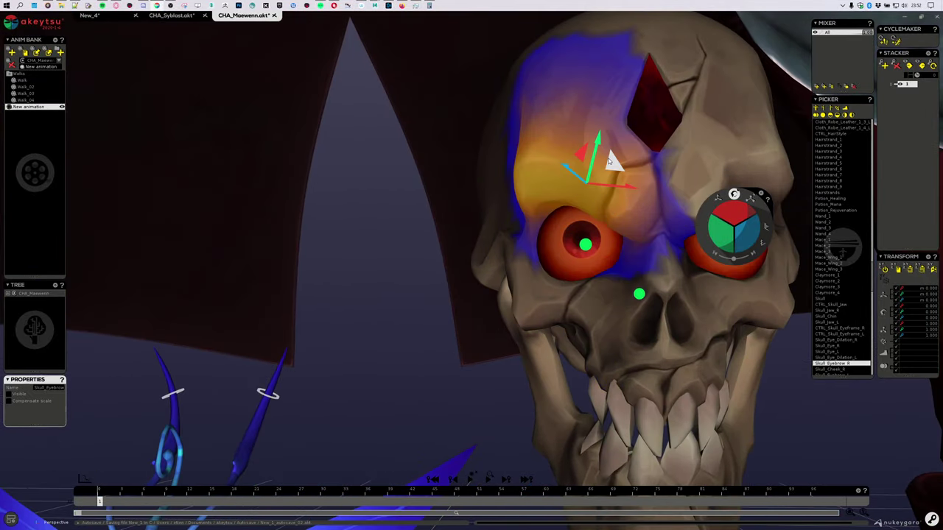
drag(608, 161, 598, 203)
scroll(670, 263, down, 3)
key(ctrl+z)
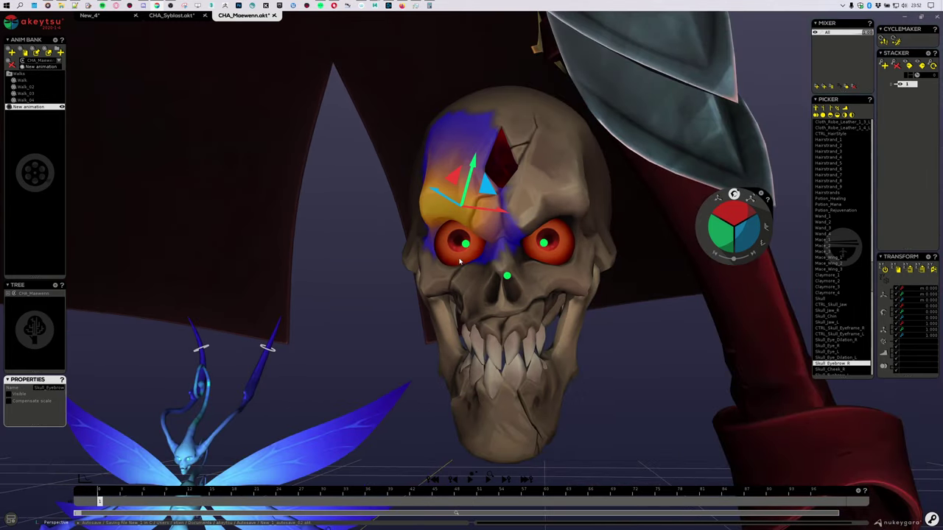
Try shrinking the Skull_Eye_R joint uniformly to 0.040 and undo the scaling.
click(461, 255)
scroll(460, 254, up, 3)
alt+drag(460, 255, 508, 320)
scroll(530, 327, up, 1)
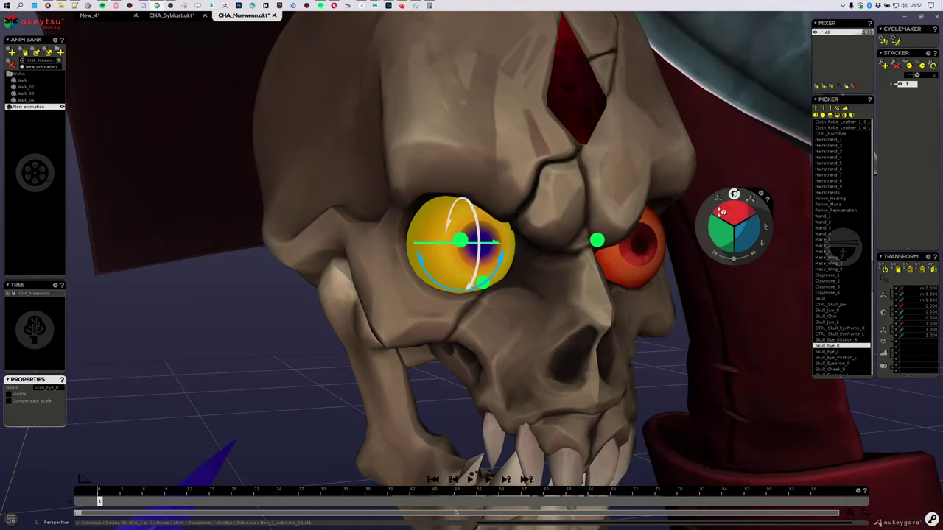
drag(740, 222, 738, 249)
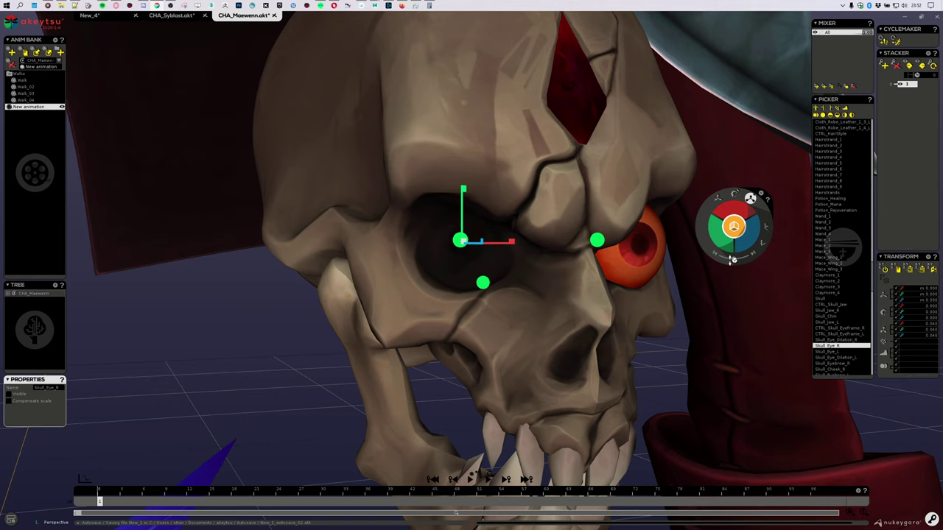
alt+drag(650, 314, 574, 317)
key(ctrl+z)
alt+drag(359, 358, 483, 316)
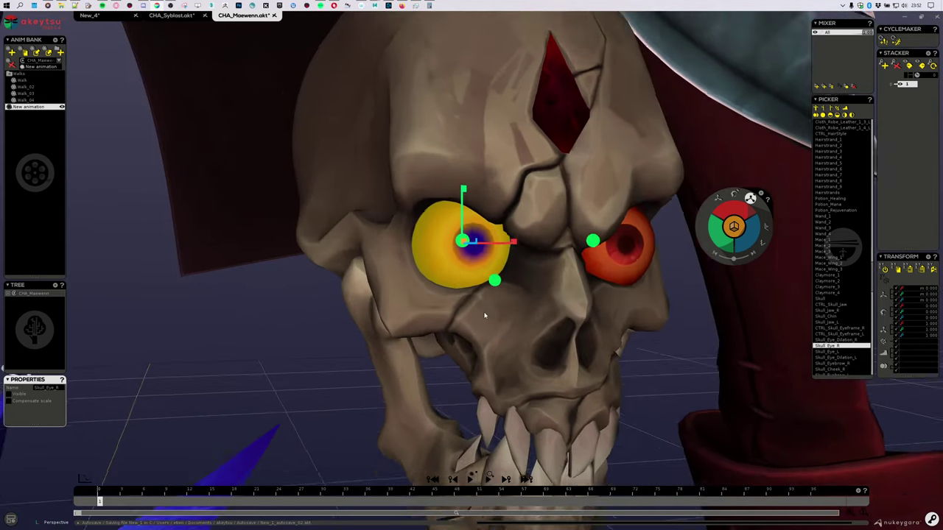
Try rotating both of the skull's eyes together and undo the test changes.
scroll(589, 277, down, 2)
shift+click(599, 270)
click(733, 195)
drag(735, 225, 705, 237)
key(ctrl+z)
key(ctrl+z)
key(ctrl+z)
key(ctrl+z)
alt+drag(617, 292, 538, 294)
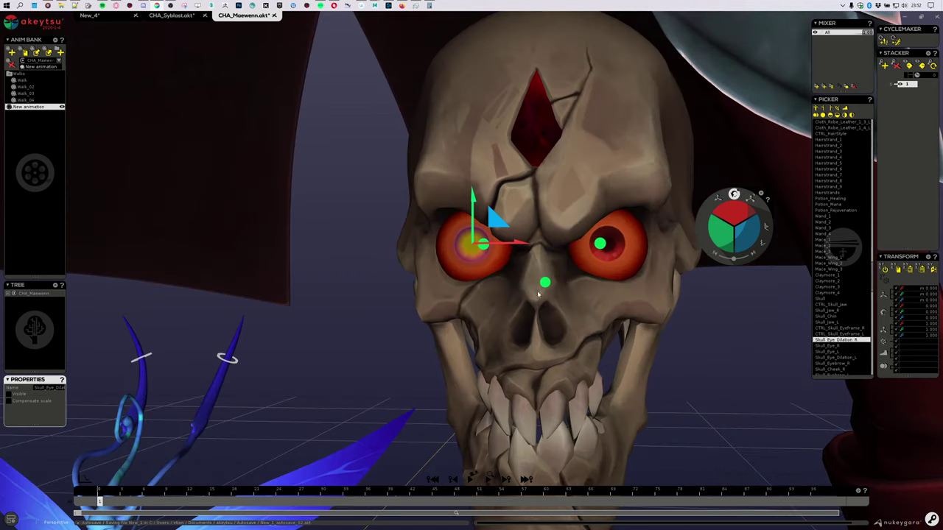
Select both Skull_Eye_Dilation joints for uniform scaling, switch to Skull_Cheek_L, and undo the last change.
click(614, 248)
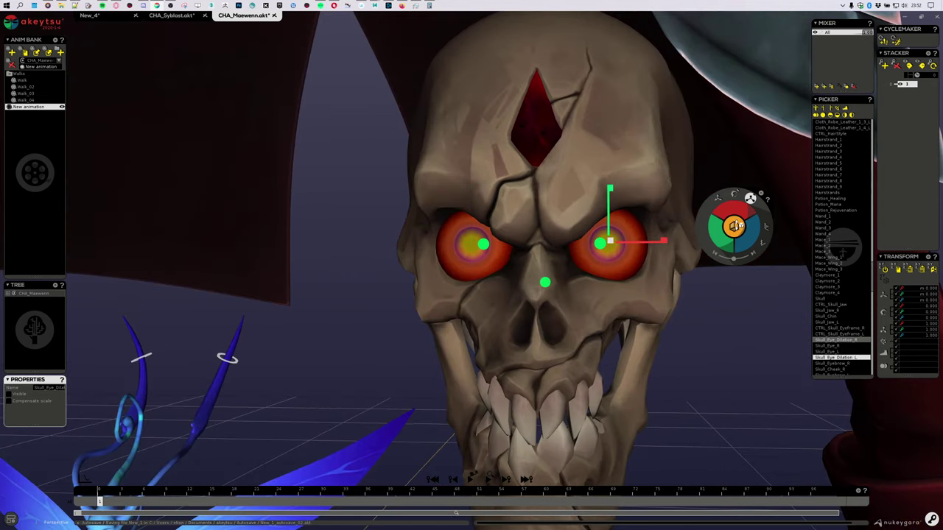
click(659, 297)
scroll(659, 298, down, 5)
alt+drag(659, 297, 651, 365)
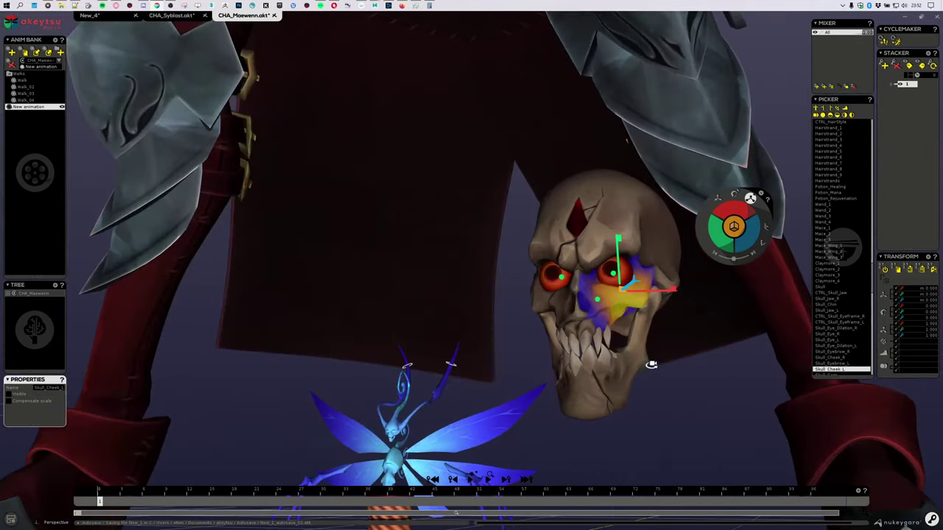
key(ctrl+z)
Open the skull's mouth by going up to the parent joint of the lower jaw and rotating it.
scroll(520, 358, up, 4)
alt+drag(520, 358, 673, 270)
click(537, 407)
key(Up)
click(734, 194)
drag(734, 209, 735, 209)
alt+drag(689, 259, 654, 293)
Select Skull_Jaw_L and Skull_Jaw_R together and rotate them about 45 degrees around the Z axis.
click(588, 344)
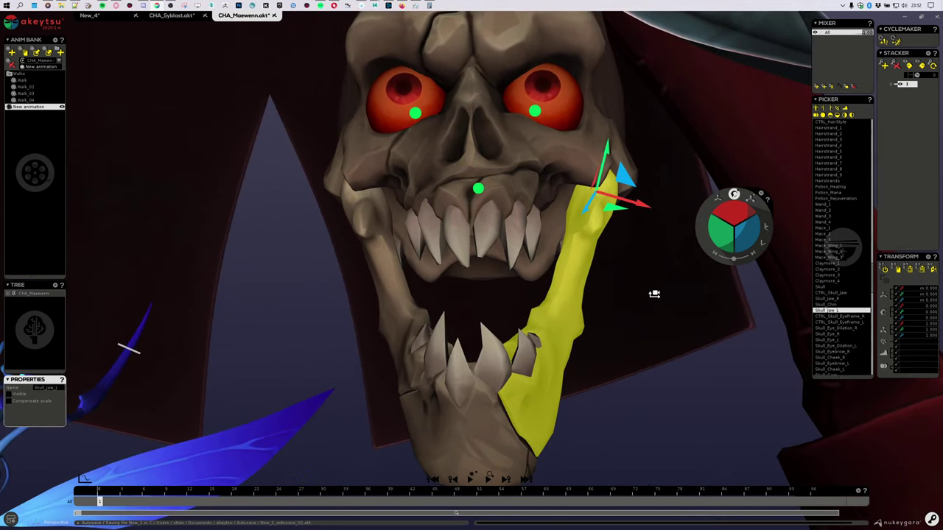
shift+click(409, 294)
drag(744, 229, 756, 245)
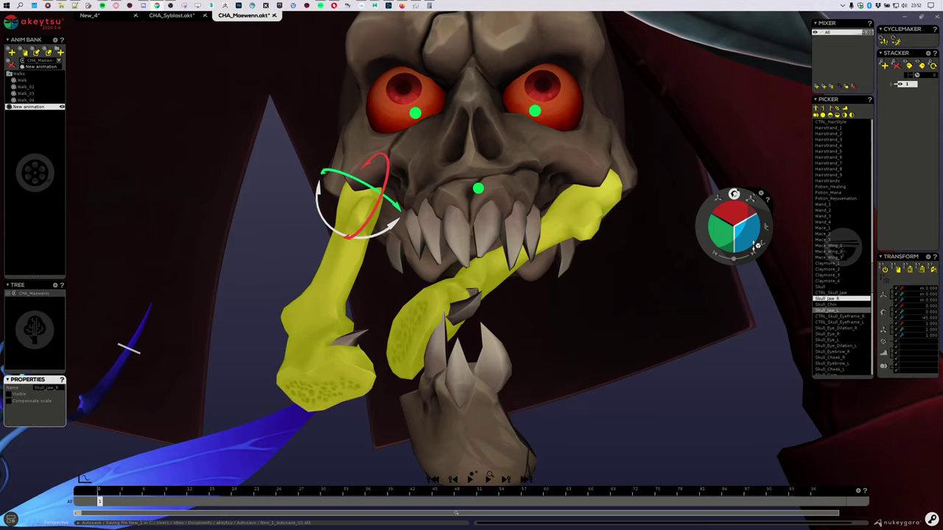
Select the skull's chin joint and move it down and away from the open jaws.
alt+drag(585, 389, 442, 440)
click(441, 439)
alt+drag(435, 335, 637, 381)
drag(499, 427, 429, 483)
alt+drag(442, 468, 626, 394)
Select the skull's lower teeth together, including the ones on the jaws, and move them away from the chin and jaws.
key(Down)
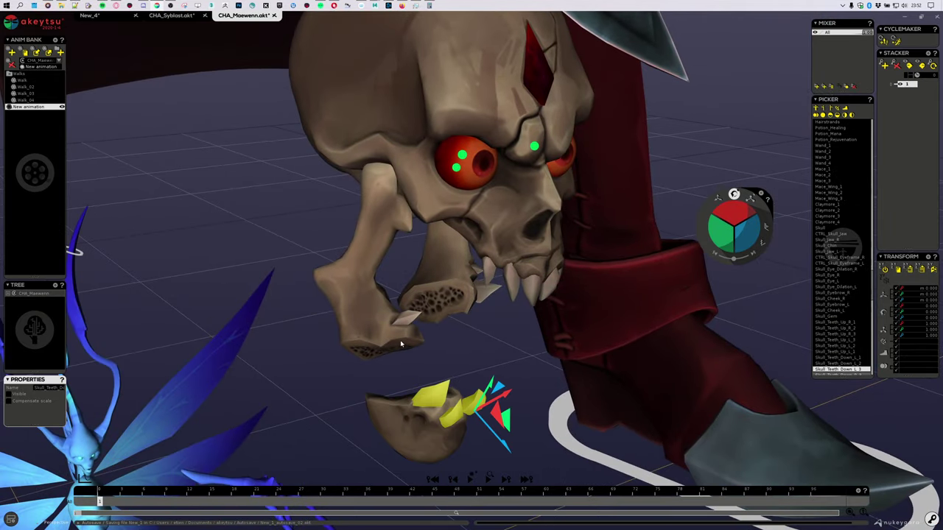
shift+click(407, 319)
shift+click(487, 293)
alt+drag(499, 339, 689, 295)
alt+drag(564, 268, 690, 414)
click(611, 231)
alt+drag(611, 231, 680, 251)
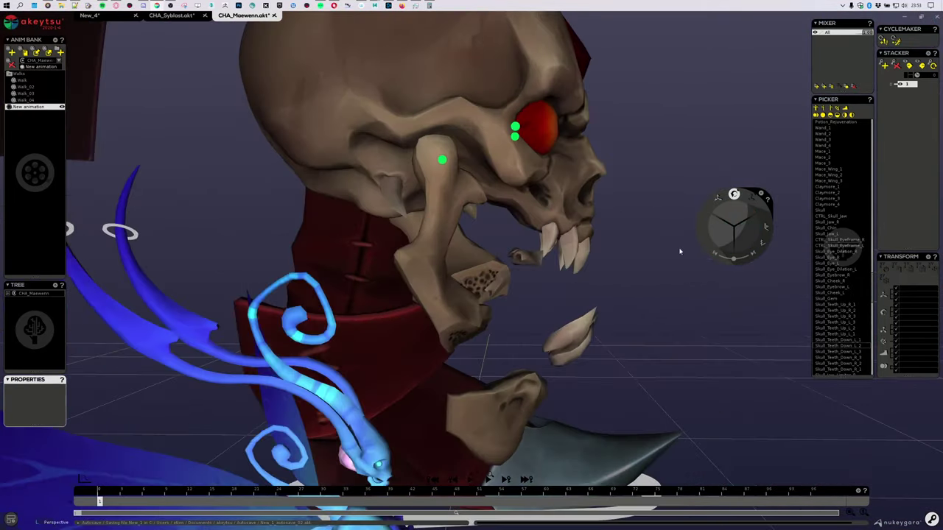
Inspect the skull's Skull_Nose joint, then select Skull_Teeth_Up_R_1 and Skull_Teeth_Up_R_2 and pull them down off the skull.
click(537, 214)
key(Down)
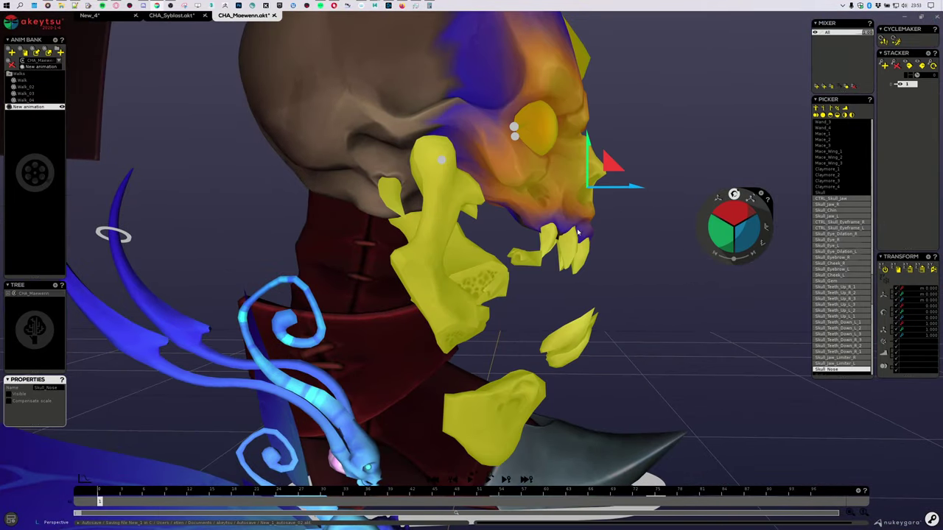
click(575, 260)
drag(579, 211, 648, 352)
scroll(550, 267, down, 3)
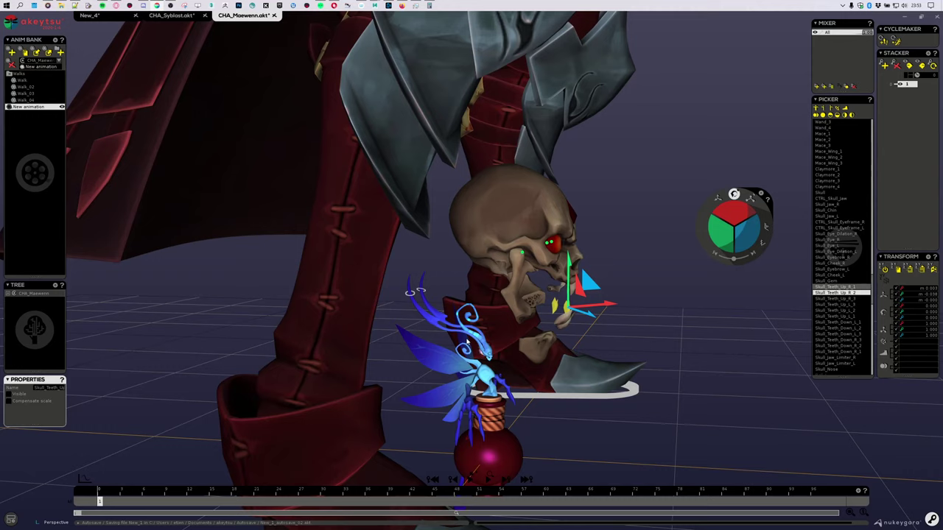
Undo the test changes to the skull's teeth, chin and jaw joints.
key(ctrl+z)
key(ctrl+z)
key(ctrl+z)
key(ctrl+z)
key(ctrl+z)
key(ctrl+z)
key(ctrl+z)
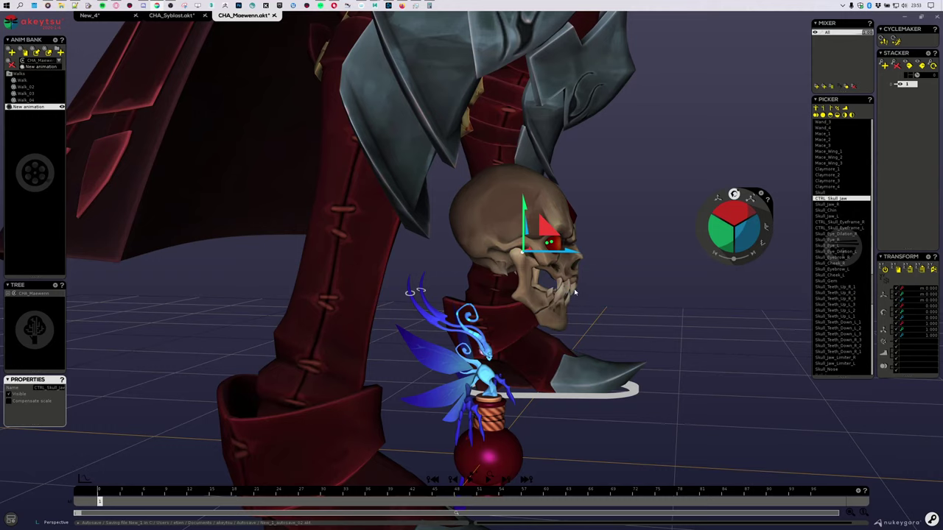
Select the fairy's Fairy_Pelvis joint and move the fairy up out of the potion bottle.
alt+drag(466, 341, 576, 314)
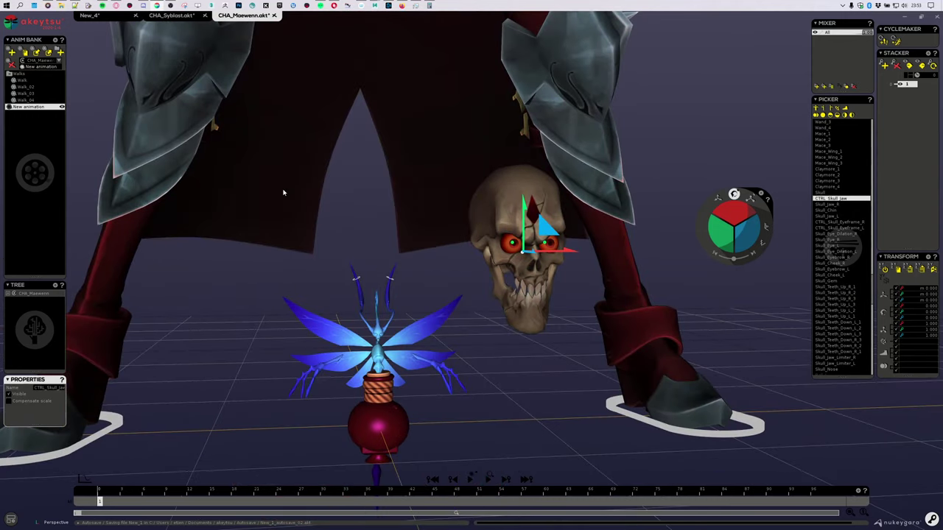
scroll(283, 193, down, 5)
alt+drag(341, 238, 409, 274)
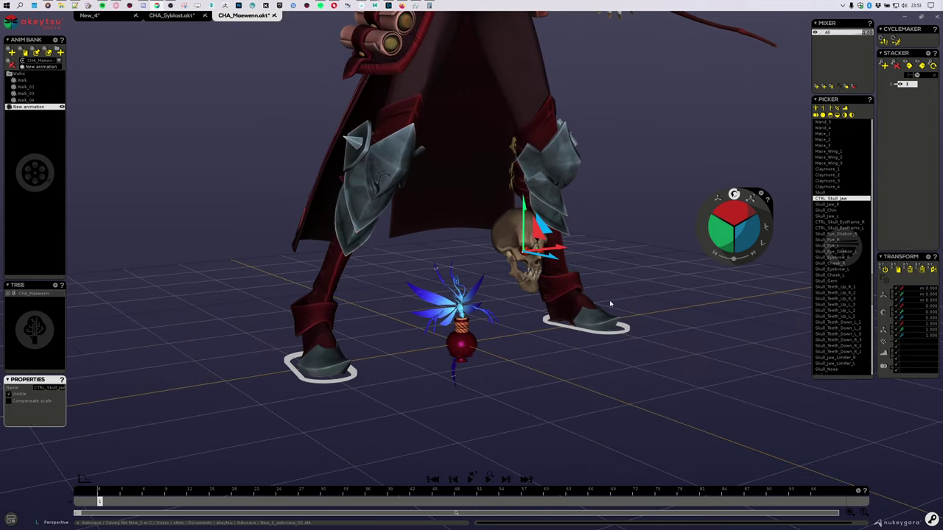
alt+right_drag(244, 213, 422, 326)
click(368, 406)
alt+drag(501, 412, 417, 420)
alt+right_drag(509, 373, 582, 401)
drag(400, 330, 274, 62)
Select the fairy's tail and walk down its joint chain to Fairy_Tail_7.
alt+drag(299, 168, 420, 269)
alt+middle_drag(361, 232, 437, 309)
alt+right_drag(437, 309, 560, 332)
alt+drag(559, 331, 444, 258)
alt+right_drag(444, 258, 435, 303)
alt+drag(436, 303, 503, 315)
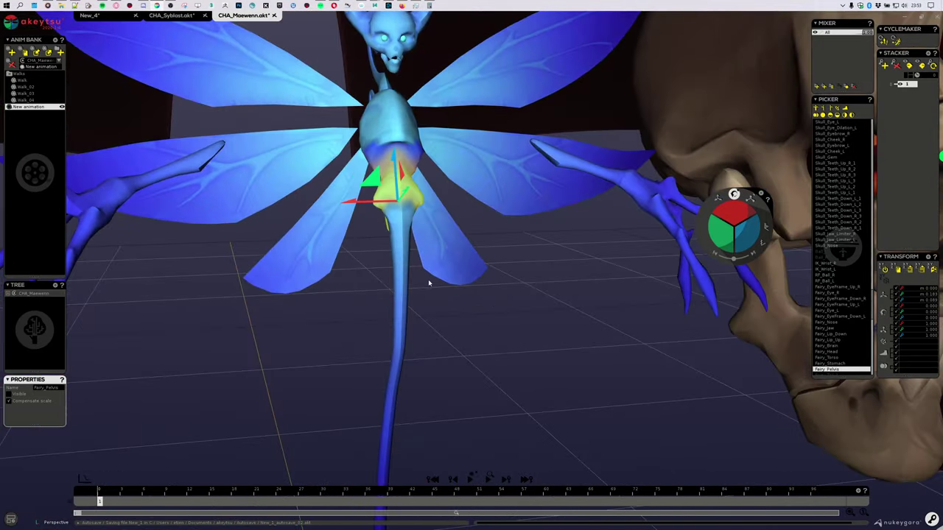
click(395, 248)
alt+right_drag(416, 270, 452, 317)
key(Down)
key(Down)
key(Down)
key(Down)
key(Down)
key(Down)
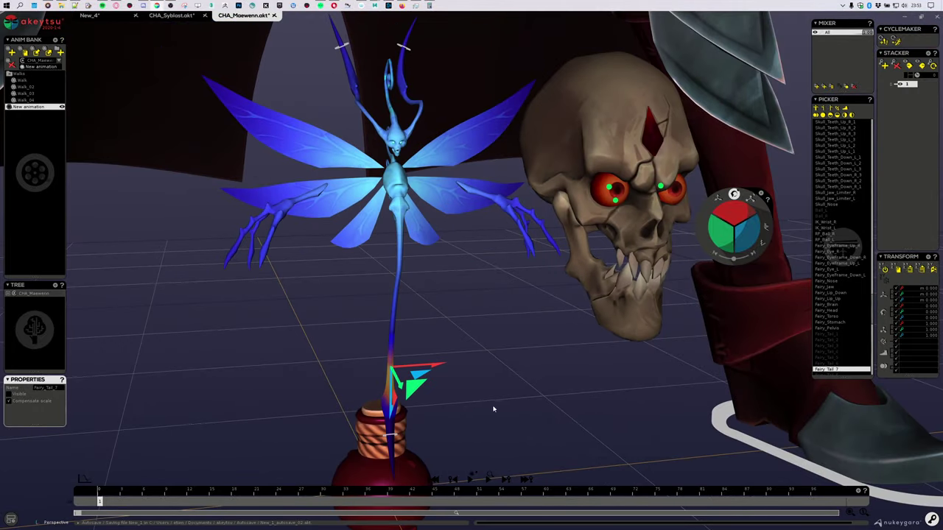
Walk back up the tail joints, then go through the fairy's left horn chain to Fairy_Horn_L_2.
alt+drag(494, 408, 600, 368)
key(Up)
key(Up)
key(Up)
click(424, 124)
key(Up)
key(Up)
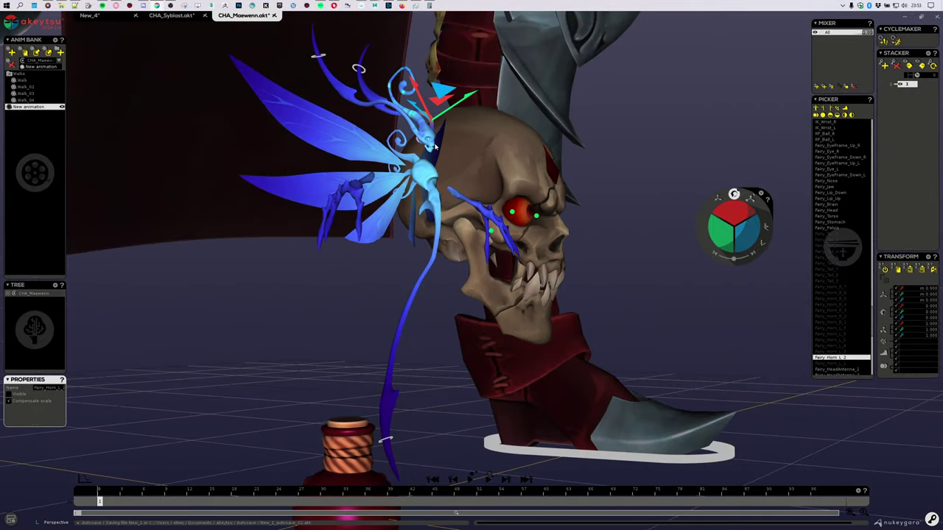
Walk along the joint chain of the fairy's head antenna to Fairy_HeadAntenna_5.
key(Down)
key(Down)
key(Down)
key(Down)
key(Down)
key(Down)
alt+drag(476, 160, 581, 173)
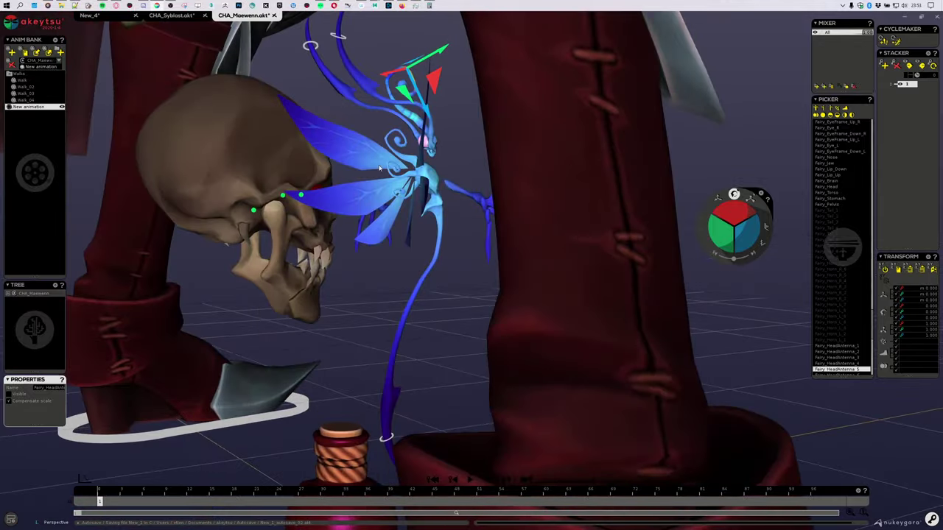
Inspect Fairy_Antenna_2, the right horn from Fairy_Horn_R_1, and the head antenna from Fairy_HeadAntenna_1 in turn.
alt+right_drag(516, 166, 398, 126)
click(398, 177)
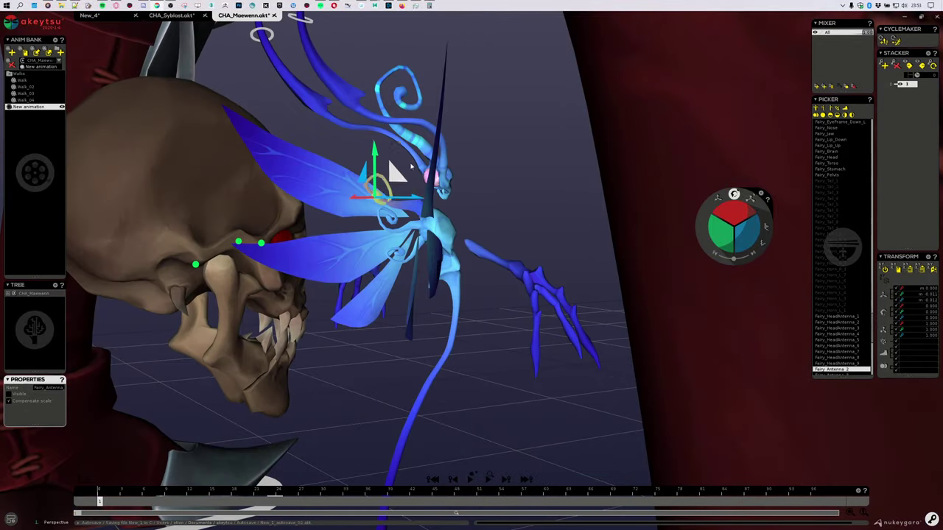
alt+drag(529, 183, 423, 149)
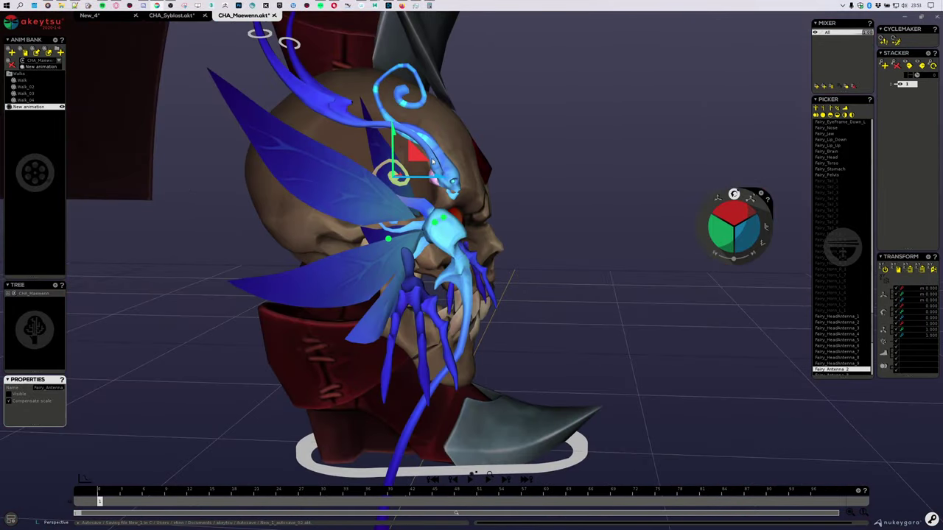
click(442, 168)
alt+drag(629, 227, 431, 164)
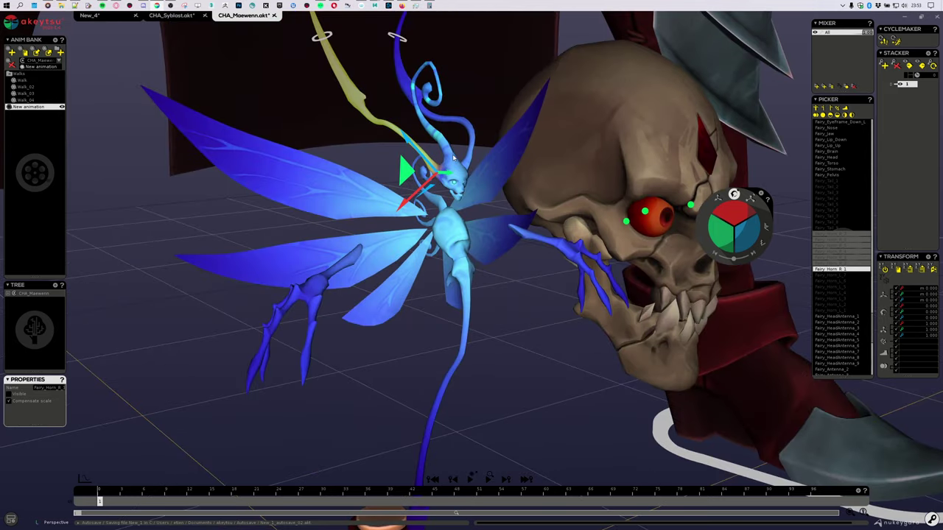
click(446, 153)
alt+drag(495, 149, 666, 215)
Try closing the fairy's left eye by rotating Fairy_EyeFrame_Up_L, and undo the rotation.
key(f)
mouse_move(738, 210)
mouse_down()
mouse_move(735, 194)
mouse_move(759, 236)
mouse_move(734, 185)
mouse_move(741, 216)
mouse_move(736, 200)
mouse_up()
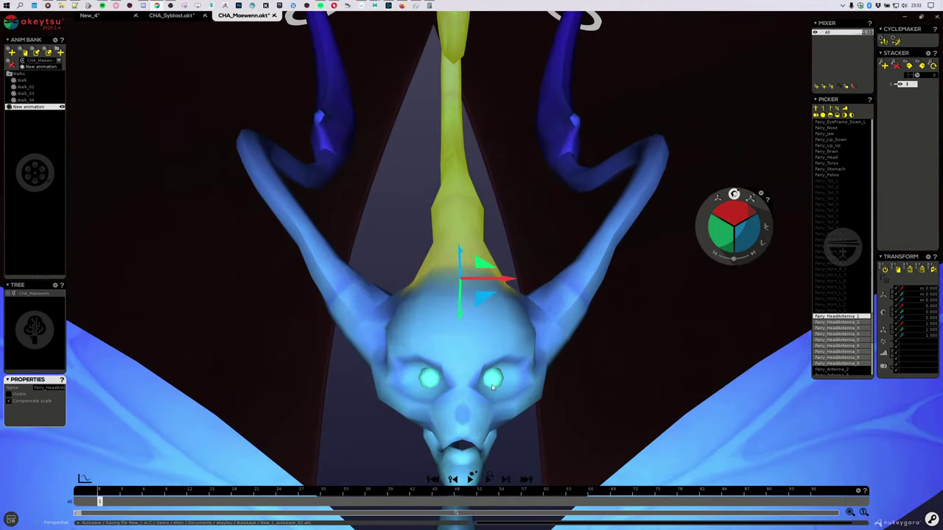
click(492, 388)
alt+drag(495, 389, 619, 412)
scroll(511, 329, up, 4)
click(472, 268)
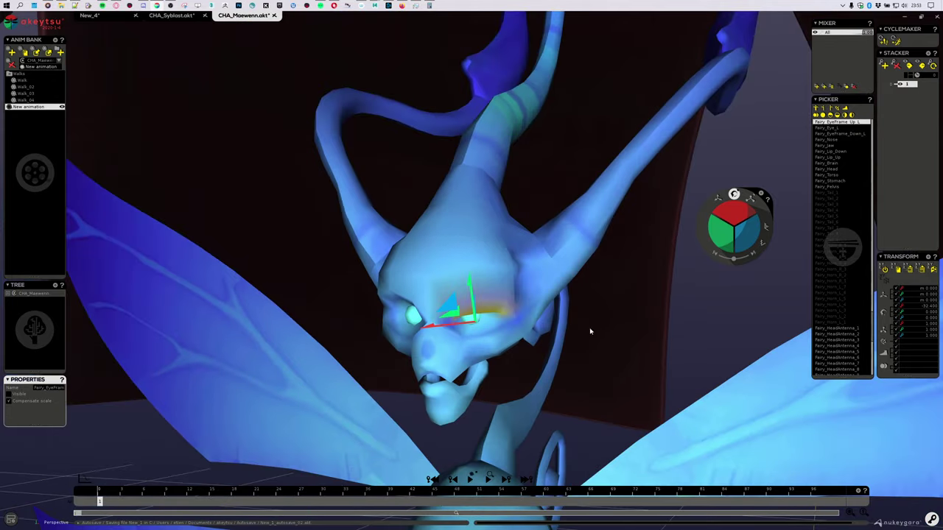
key(ctrl+z)
alt+drag(590, 331, 613, 338)
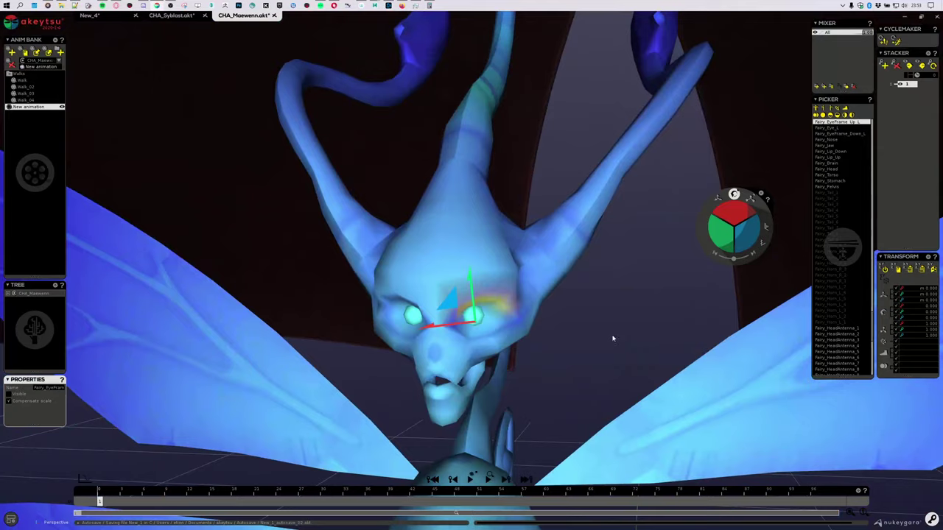
Select Fairy_Lip_Up for rotation, then try rotating the fairy's lower jaw around the X axis and undo it.
alt+right_drag(613, 339, 557, 368)
click(455, 353)
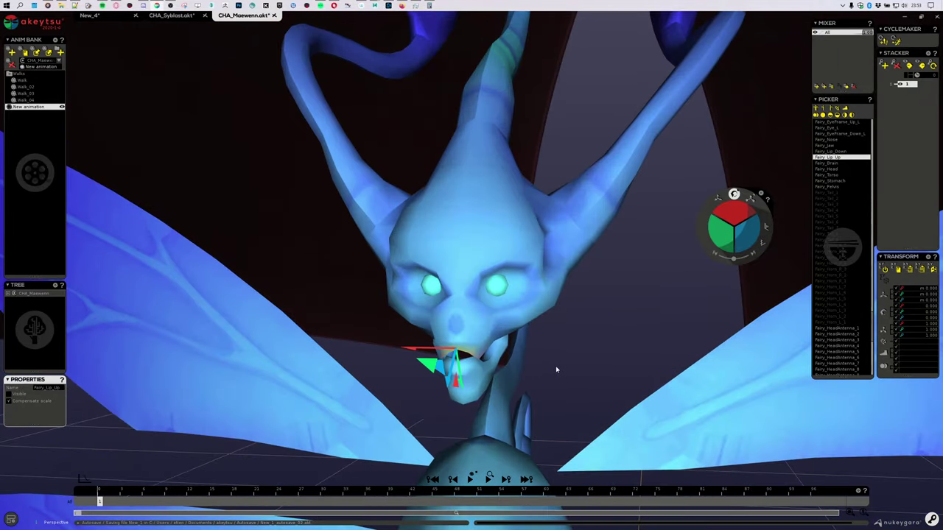
alt+drag(557, 368, 636, 356)
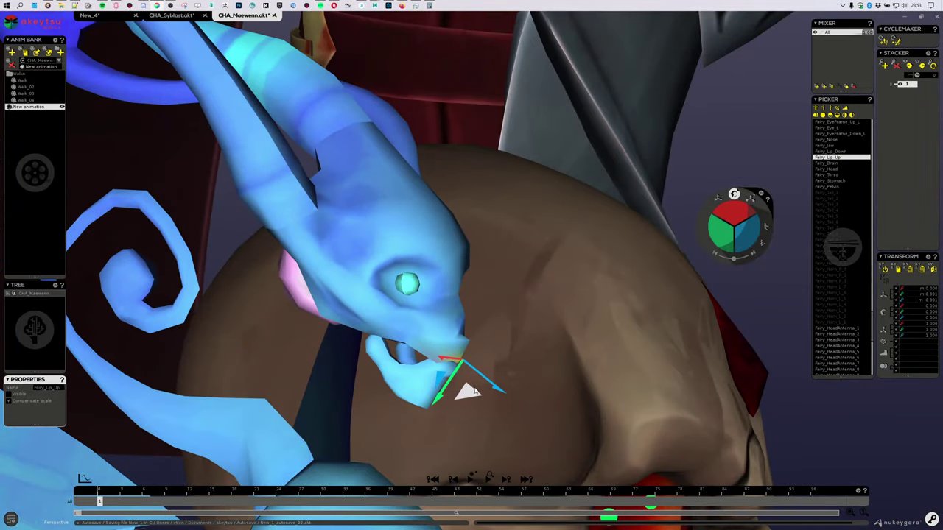
alt+drag(468, 400, 427, 394)
click(735, 209)
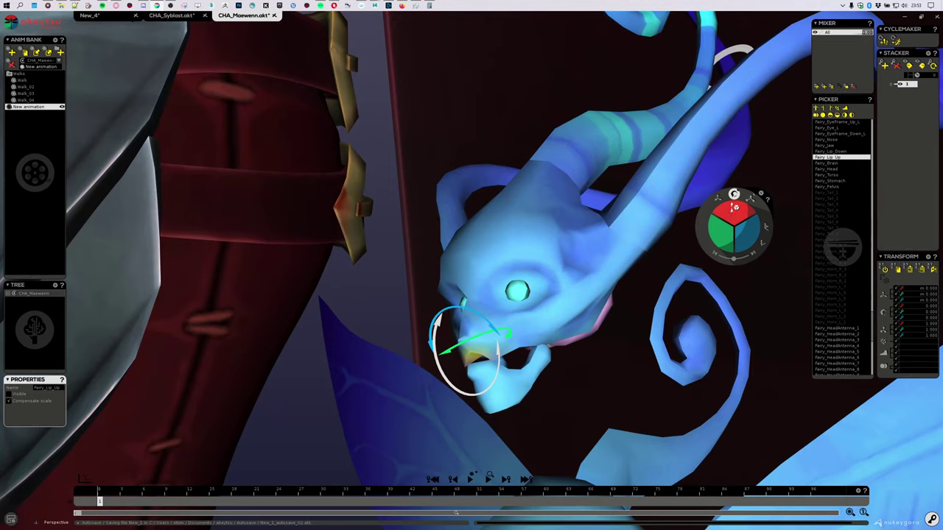
click(540, 362)
mouse_move(734, 211)
mouse_down()
mouse_move(748, 199)
mouse_move(739, 210)
mouse_up()
key(ctrl+z)
Try moving the Fairy_Brain joint out of the back of the fairy's head.
alt+drag(643, 376, 604, 335)
click(603, 312)
alt+drag(680, 260, 705, 244)
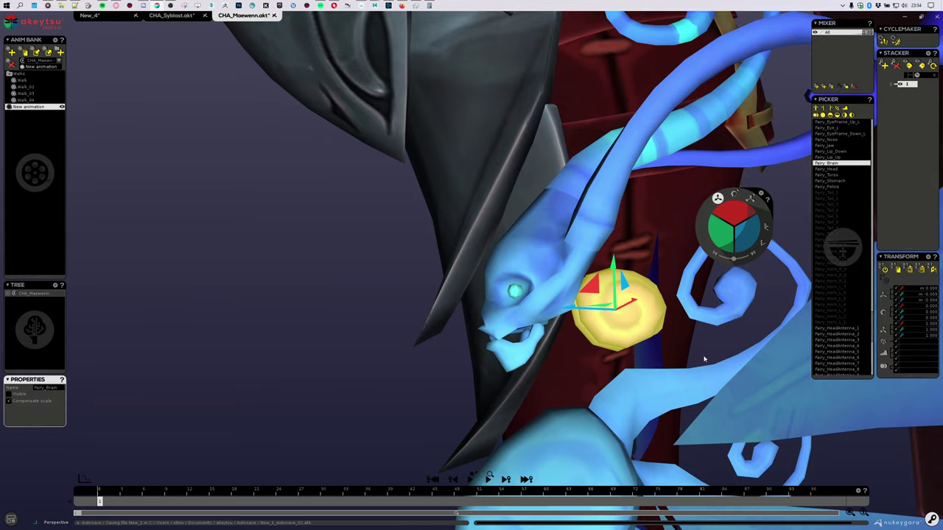
alt+drag(611, 305, 748, 352)
Return to the whole Maewenn character and open the Walk_03 animation.
scroll(748, 352, down, 5)
scroll(551, 326, down, 3)
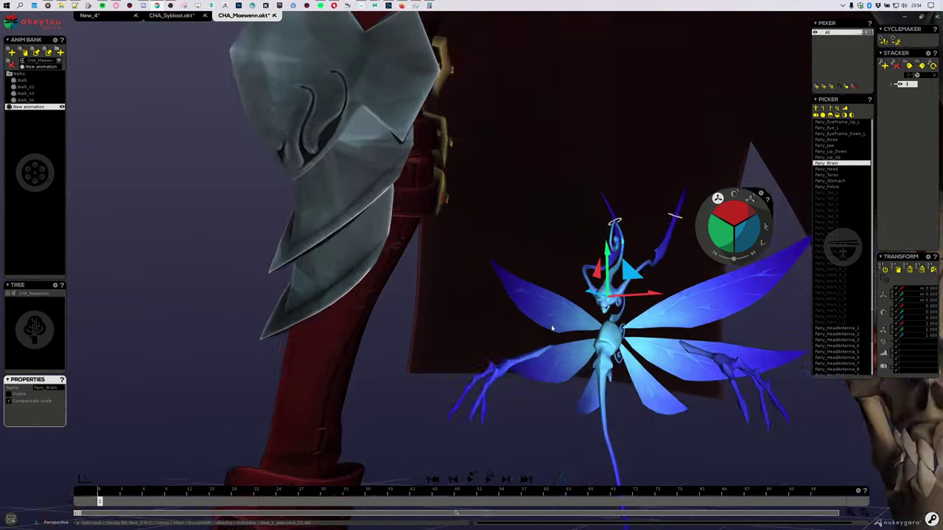
alt+middle_drag(552, 326, 444, 314)
scroll(463, 311, down, 4)
alt+drag(464, 311, 612, 357)
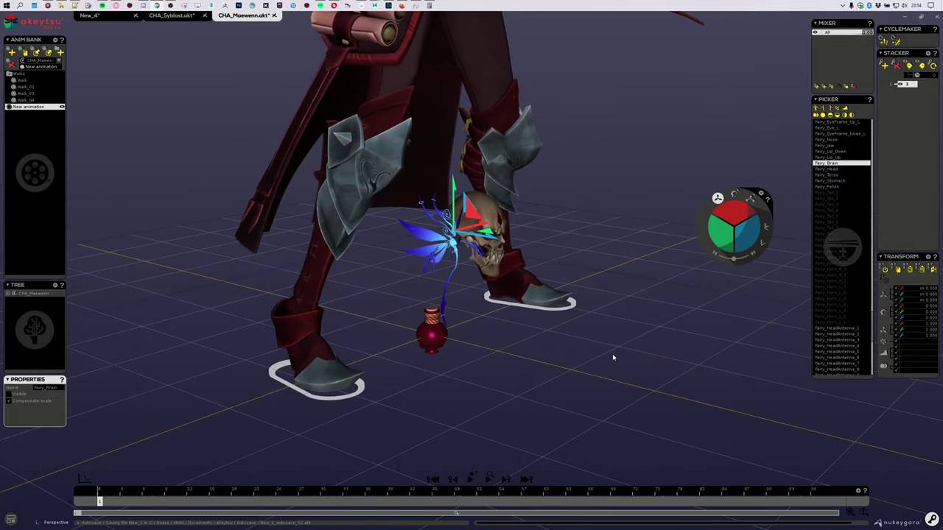
alt+middle_drag(492, 365, 458, 416)
scroll(458, 416, down, 4)
alt+drag(458, 416, 441, 401)
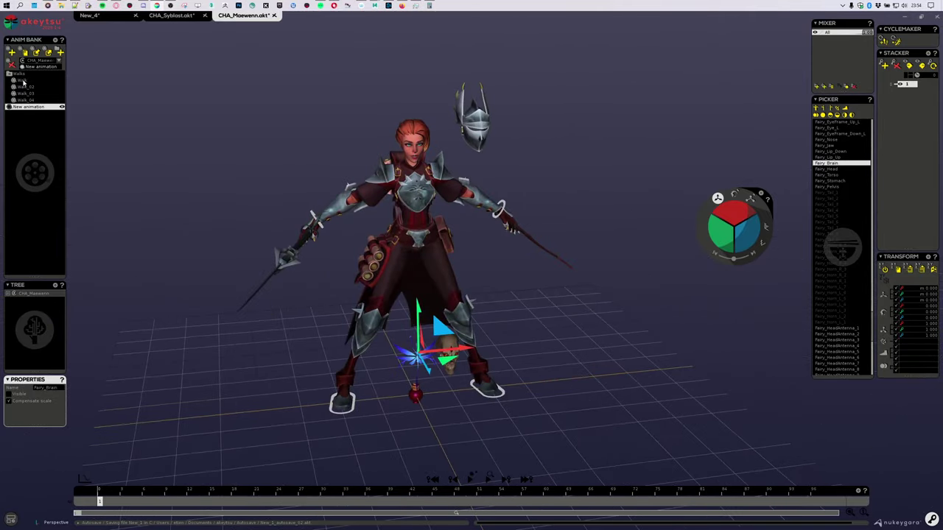
click(24, 86)
click(26, 93)
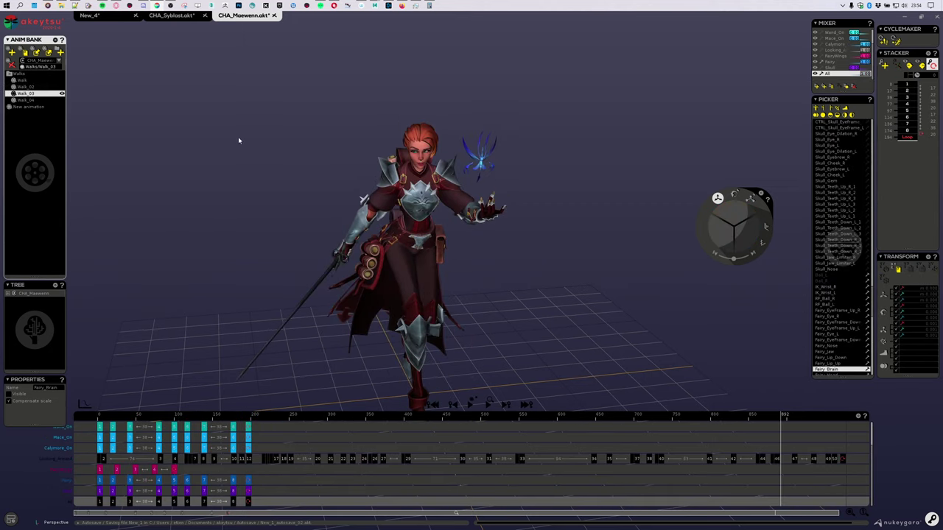
Play the Walk_03 animation, examine Maewenn and the floating fairy from several sides, and stop playback.
scroll(270, 226, up, 5)
click(437, 260)
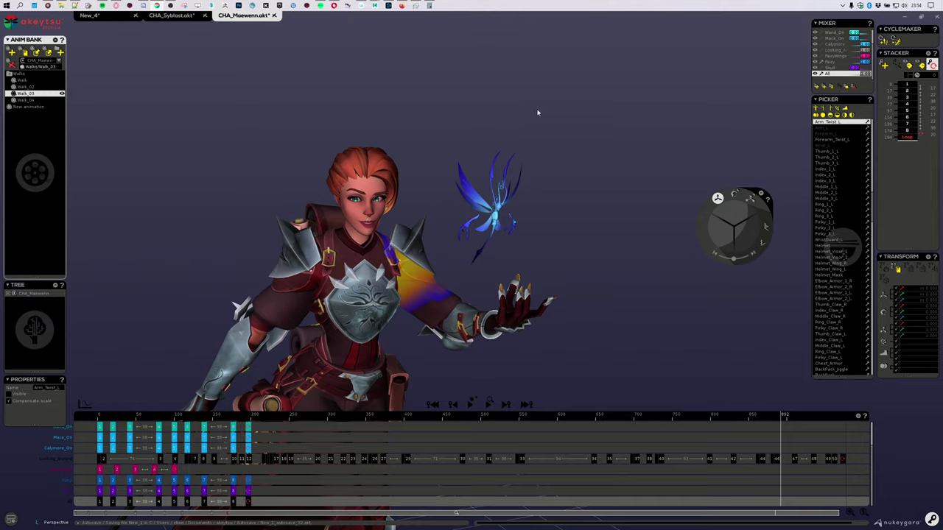
middle_drag(536, 113, 542, 182)
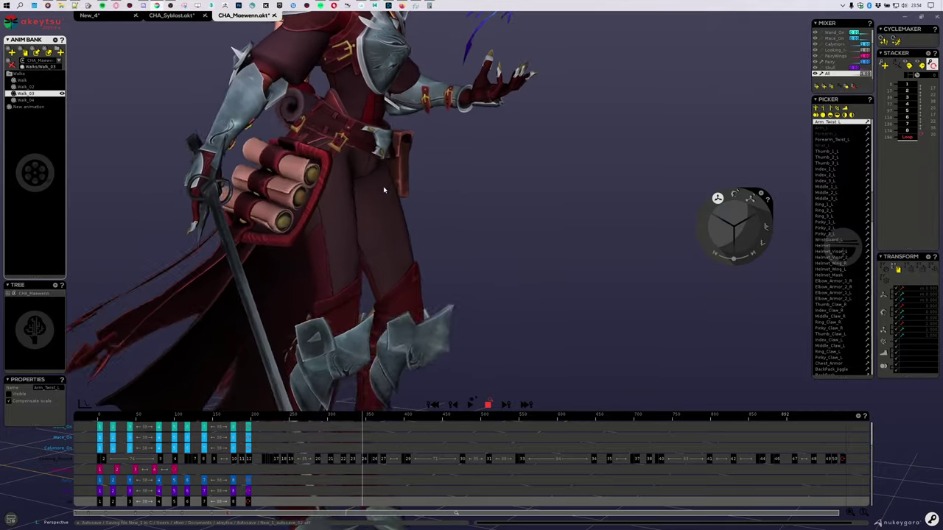
scroll(374, 188, down, 5)
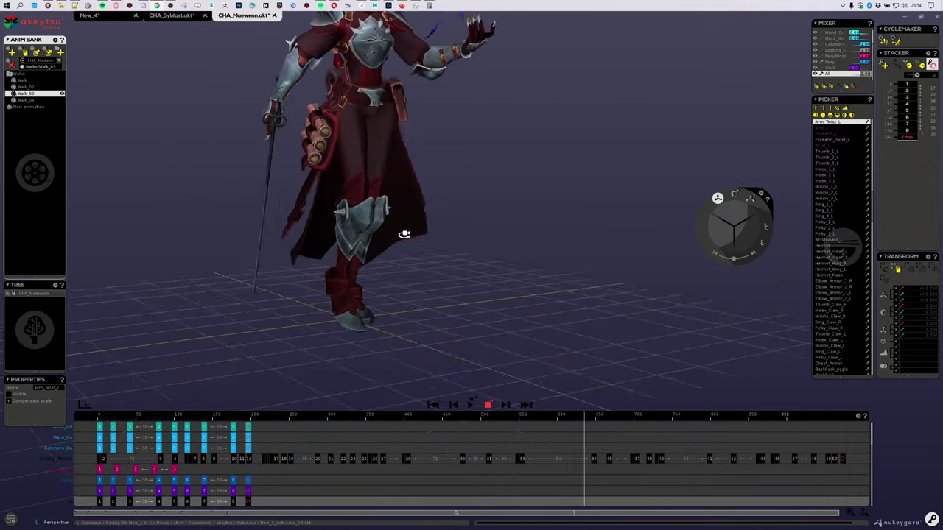
alt+drag(404, 236, 479, 240)
alt+middle_drag(479, 241, 474, 285)
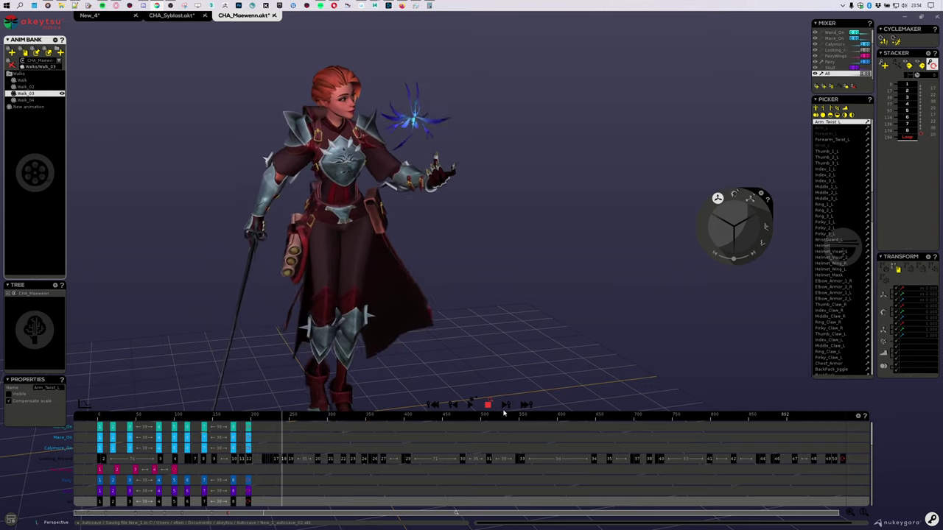
key(space)
Switch to the CHA_Syblast file and examine the rigged character with his hoverboard from several angles.
click(179, 16)
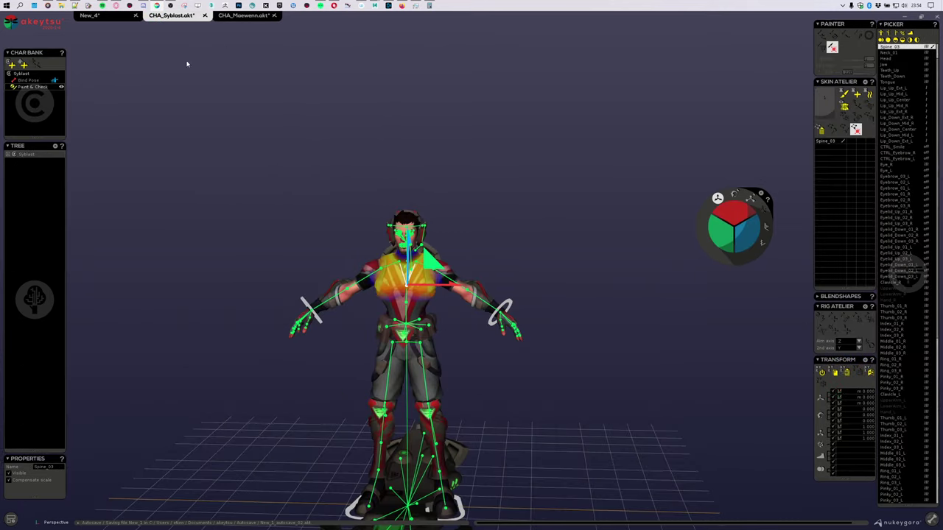
alt+drag(579, 255, 528, 362)
scroll(517, 276, up, 3)
alt+middle_drag(528, 362, 511, 183)
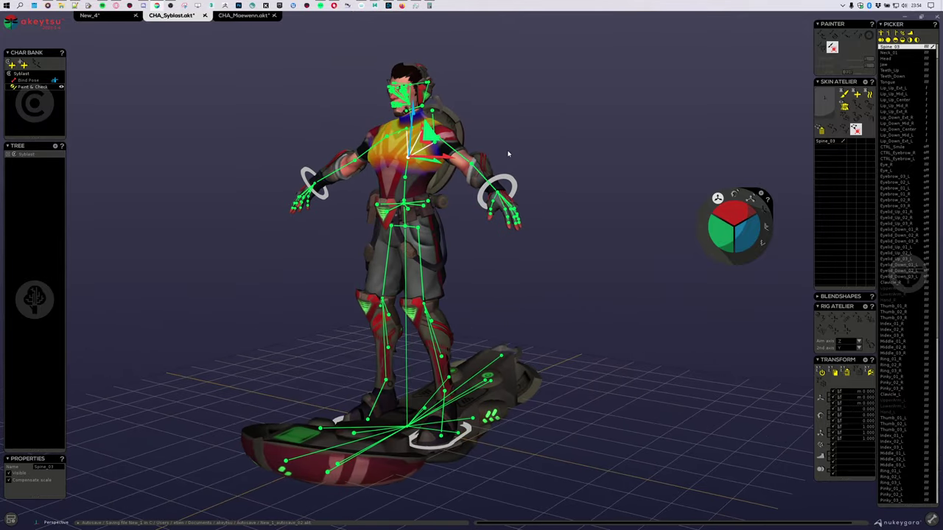
scroll(508, 153, up, 3)
scroll(497, 154, down, 5)
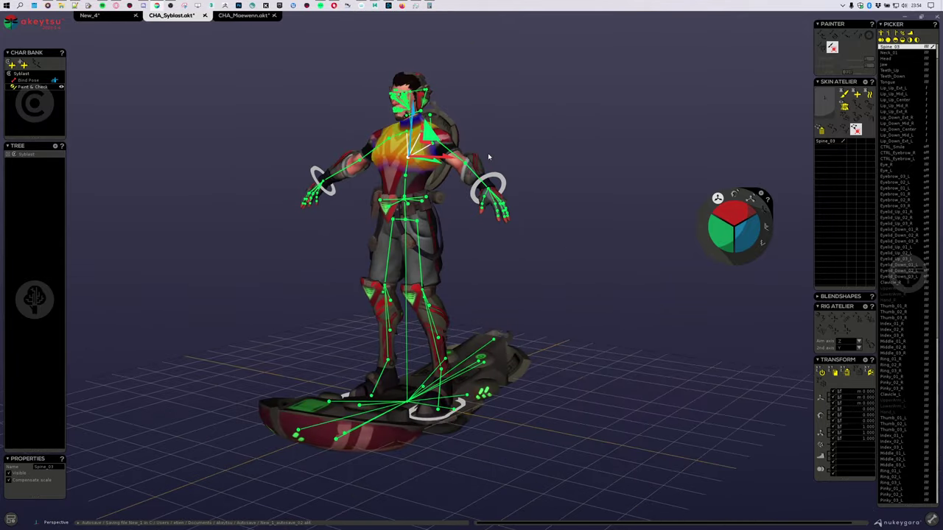
middle_drag(444, 341, 431, 347)
scroll(422, 353, up, 3)
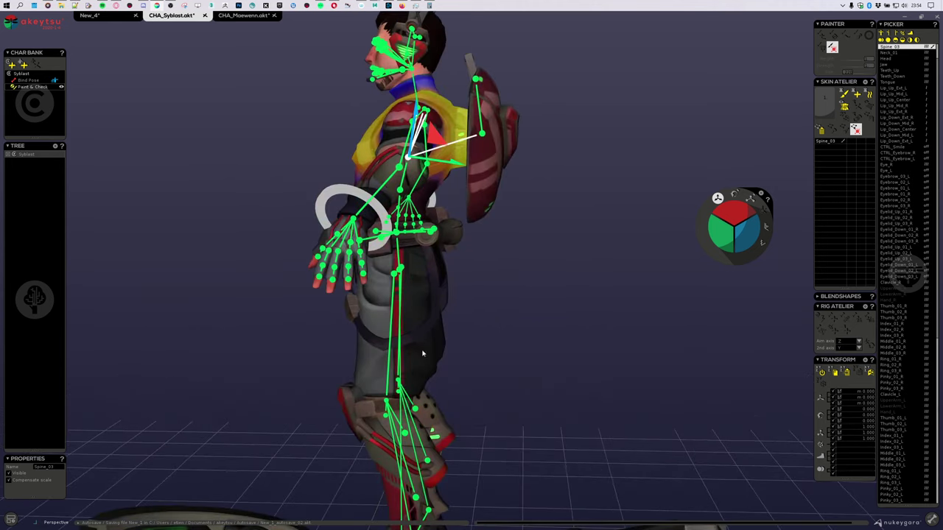
Inspect Syblast's LegArmor_Up_R joint, select Thigh_L, and switch the file to animation mode.
click(431, 413)
middle_drag(579, 400, 603, 345)
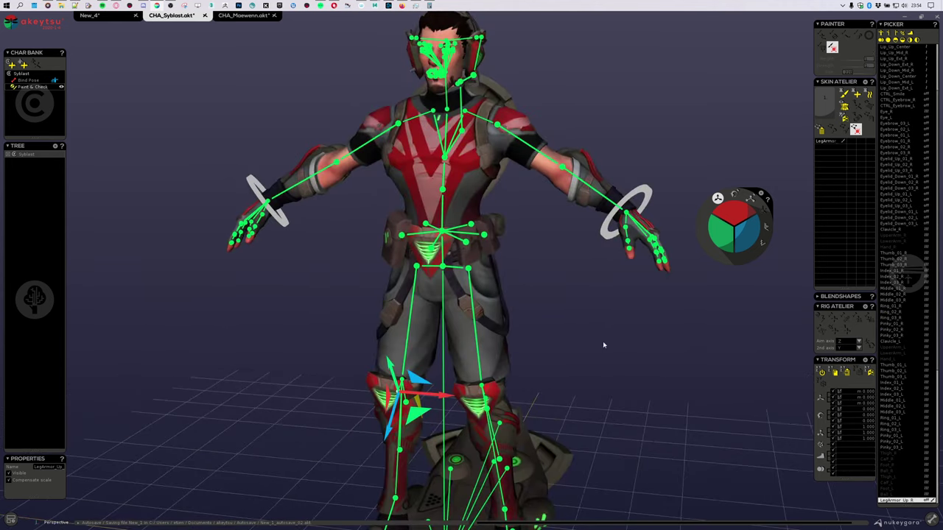
click(456, 300)
scroll(579, 332, down, 4)
click(928, 523)
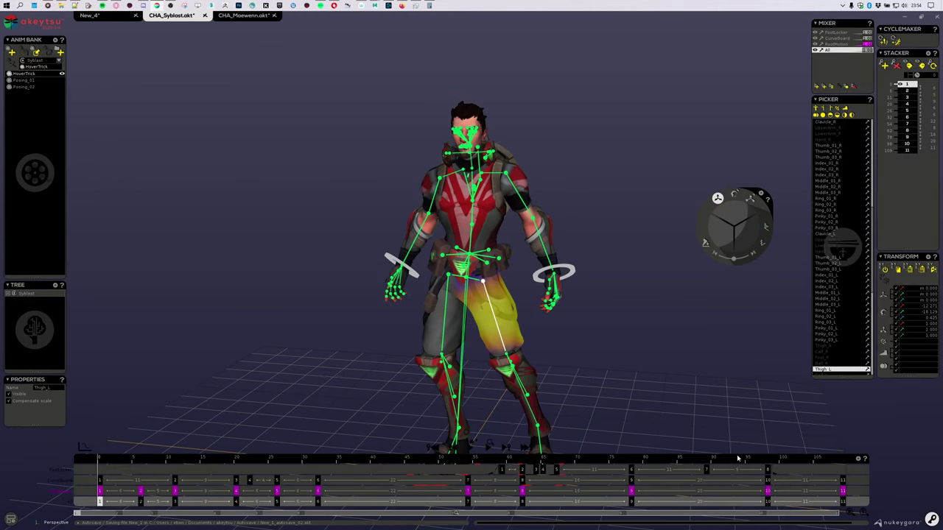
Frame the whole Syblast character, play the HoverTrick animation, and stop playback.
middle_drag(666, 325, 572, 226)
scroll(571, 226, down, 3)
middle_drag(517, 271, 623, 302)
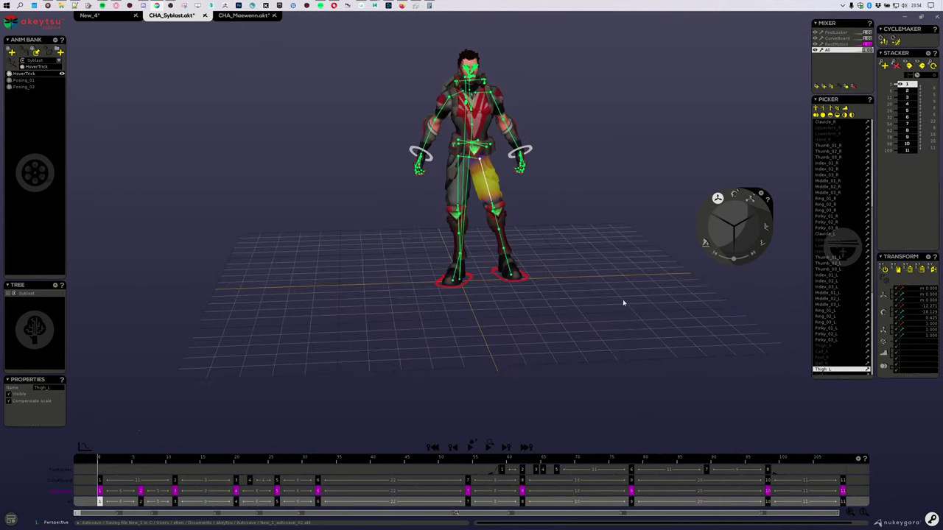
click(470, 447)
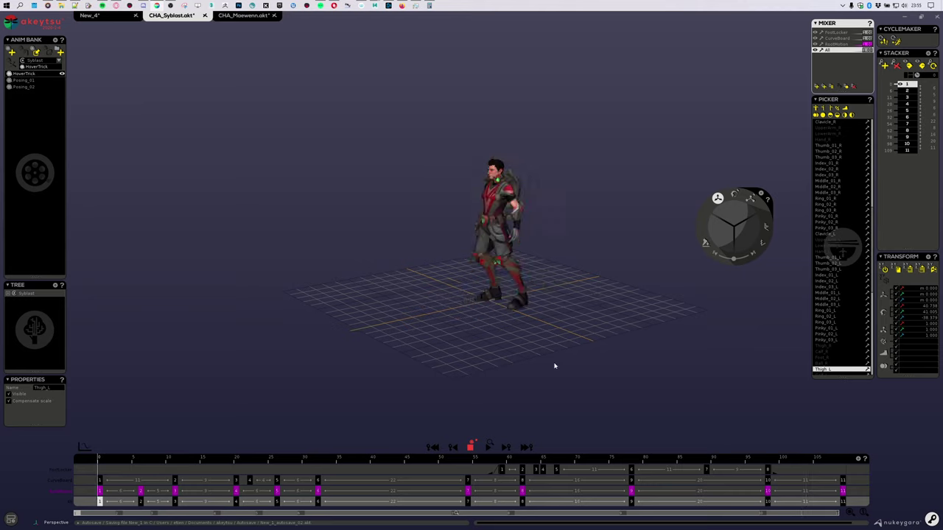
click(470, 447)
Examine Syblast's full body in the starting pose from the front and both sides.
alt+drag(613, 301, 550, 306)
scroll(550, 306, up, 4)
middle_drag(550, 307, 516, 293)
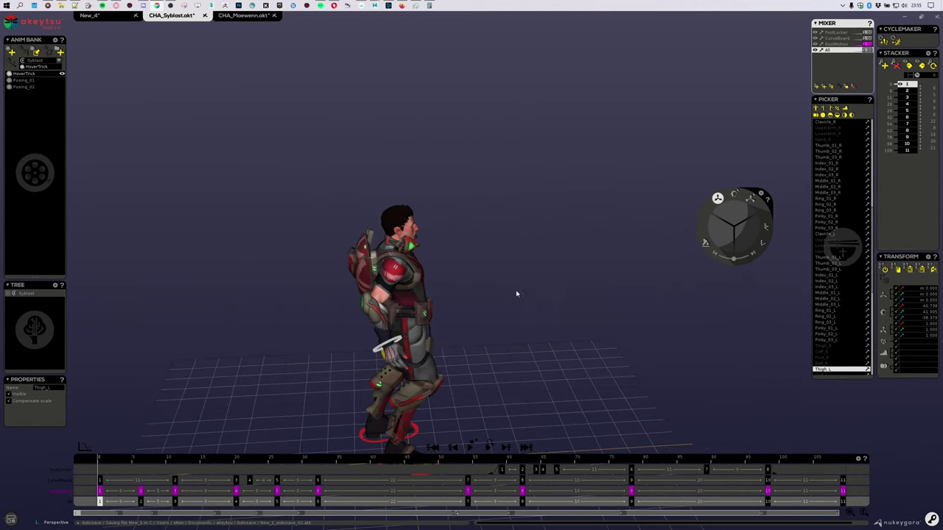
middle_drag(247, 447, 118, 457)
drag(116, 458, 0, 465)
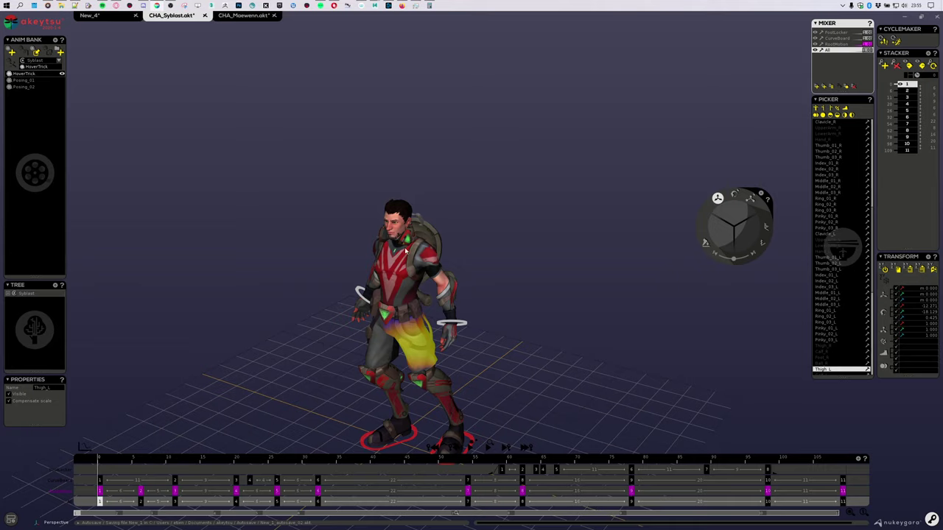
middle_drag(454, 194, 454, 252)
alt+drag(454, 251, 595, 310)
scroll(493, 294, up, 4)
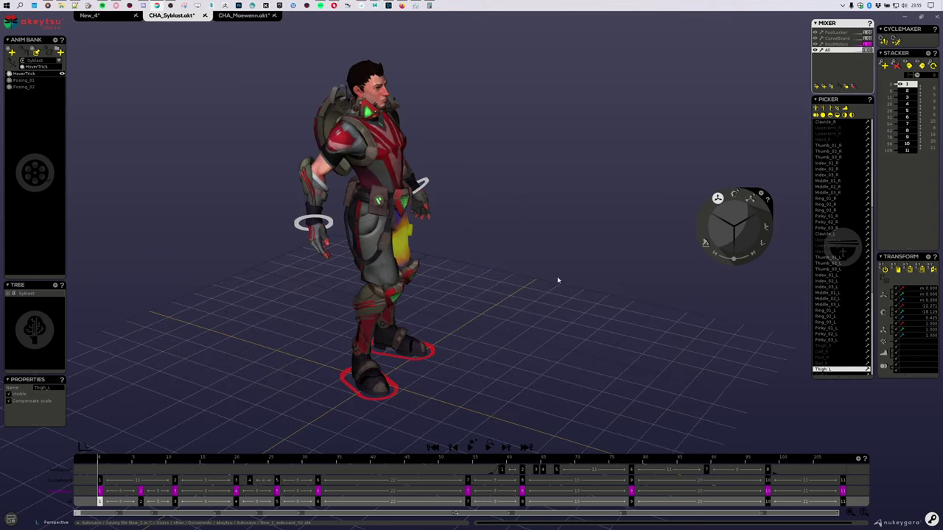
Select Syblast's Jaw joint, try adjusting it to test the face deformation, and undo the change.
alt+drag(557, 278, 463, 263)
scroll(301, 187, up, 5)
alt+middle_drag(247, 47, 374, 344)
scroll(374, 345, up, 4)
click(445, 381)
alt+drag(616, 394, 714, 255)
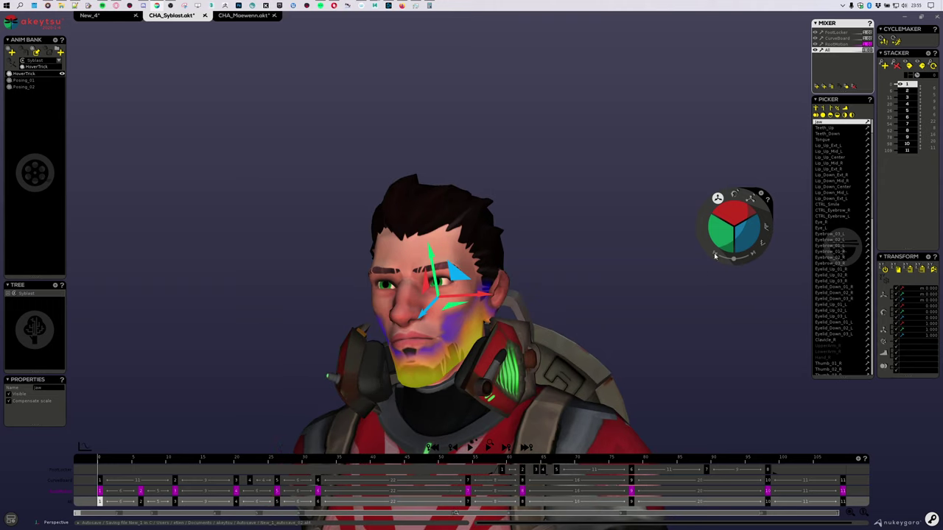
drag(734, 211, 737, 216)
key(ctrl+z)
Select the Lip_Down_Center joint, pull the lower lip down as a test, and undo the change.
scroll(435, 309, up, 4)
alt+middle_drag(376, 408, 437, 324)
click(440, 305)
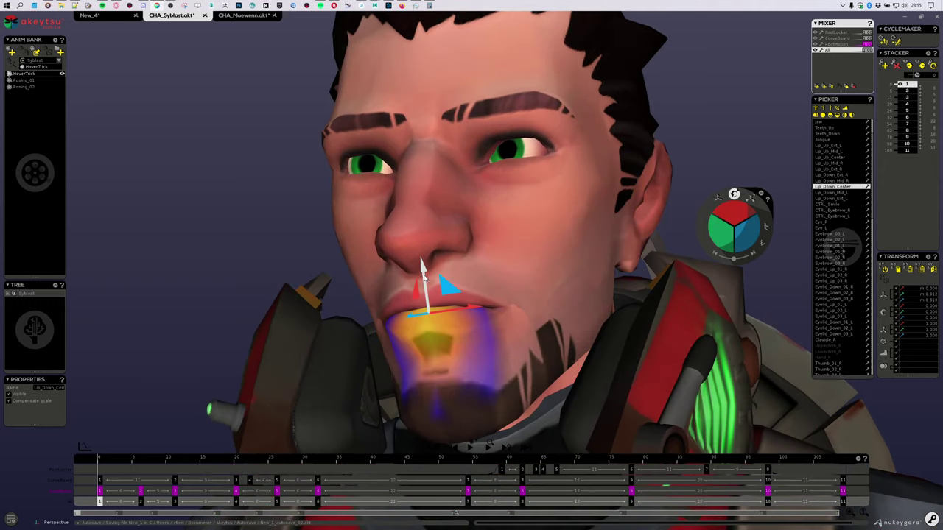
drag(424, 278, 430, 339)
click(488, 328)
alt+drag(581, 317, 618, 282)
key(ctrl+z)
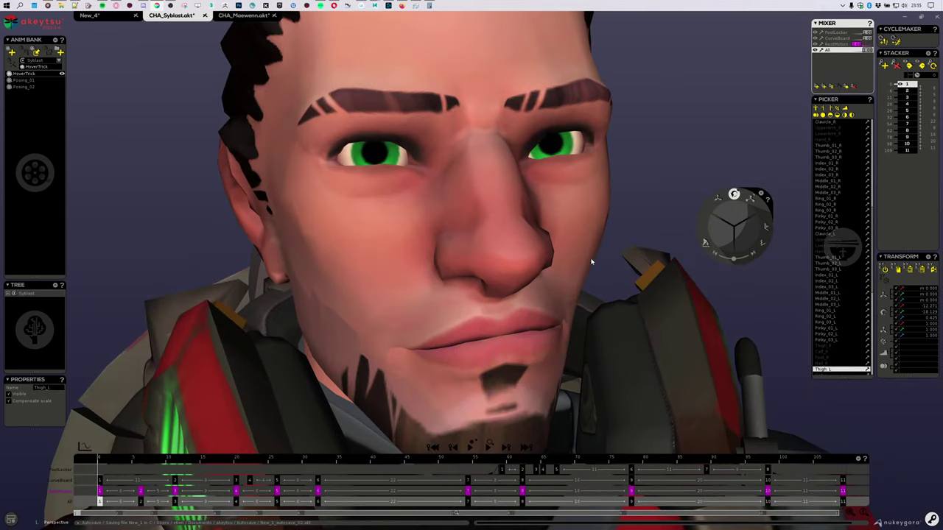
Select Syblast's Spine_03 joint and examine its influence on the chest from several angles.
scroll(590, 263, down, 6)
alt+drag(586, 282, 508, 288)
scroll(552, 295, down, 3)
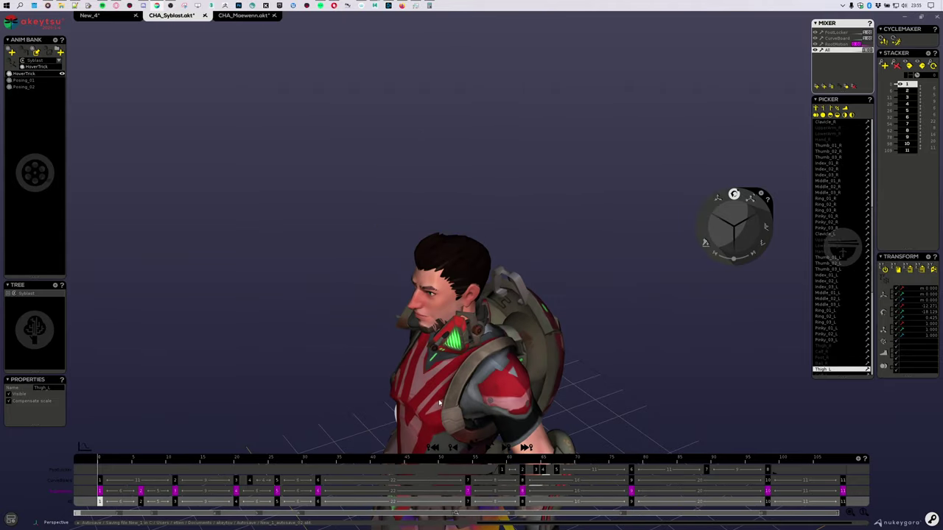
click(471, 380)
alt+drag(620, 348, 684, 349)
alt+middle_drag(622, 346, 592, 156)
scroll(591, 156, down, 3)
alt+drag(508, 273, 469, 247)
scroll(469, 247, up, 3)
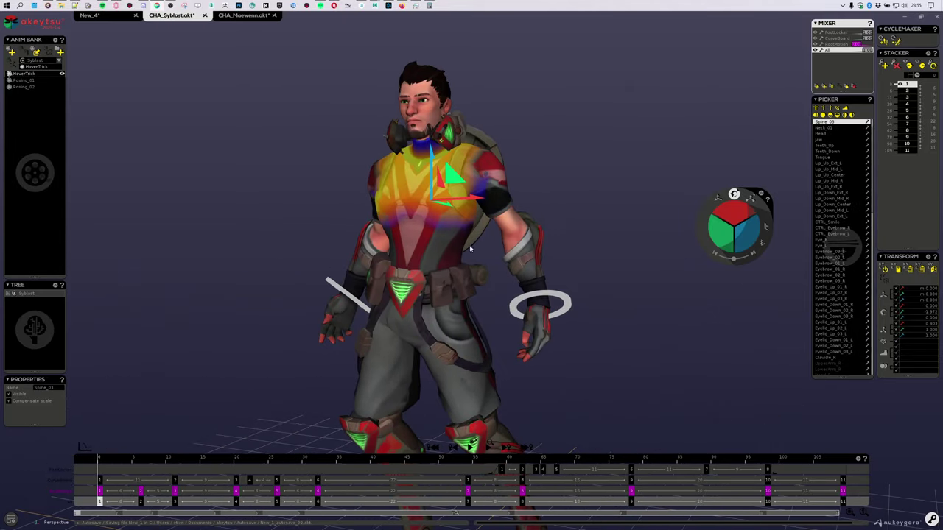
Select Syblast's Thigh_L joint and view its influence on the leg.
click(406, 290)
click(444, 324)
alt+drag(282, 233, 388, 211)
scroll(566, 263, down, 5)
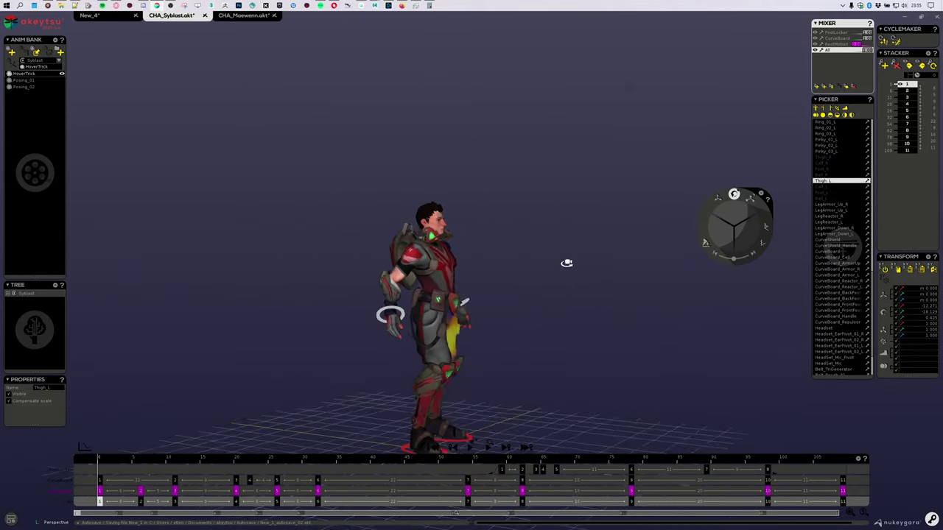
Examine the complete Syblast character from the side and front, ending on a full-body front view.
alt+drag(567, 263, 536, 267)
alt+middle_drag(535, 266, 555, 197)
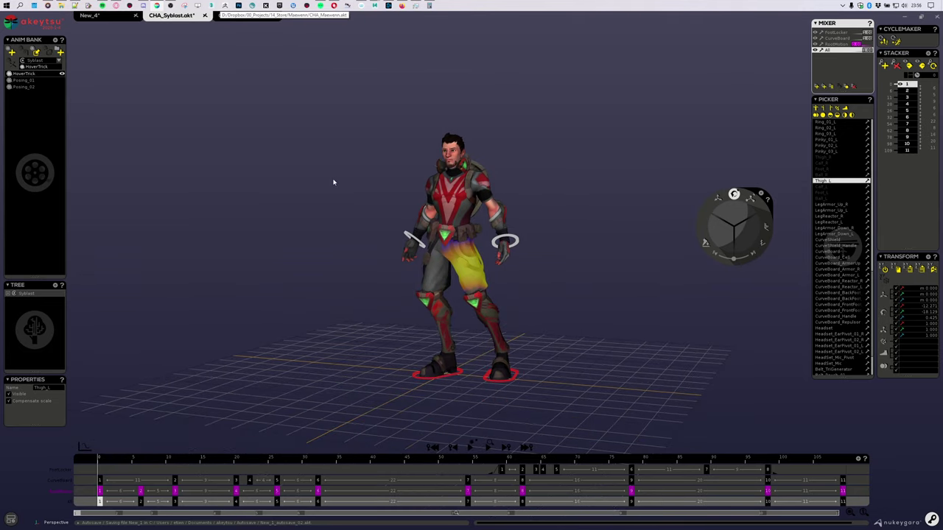
alt+drag(333, 182, 418, 256)
scroll(418, 255, up, 5)
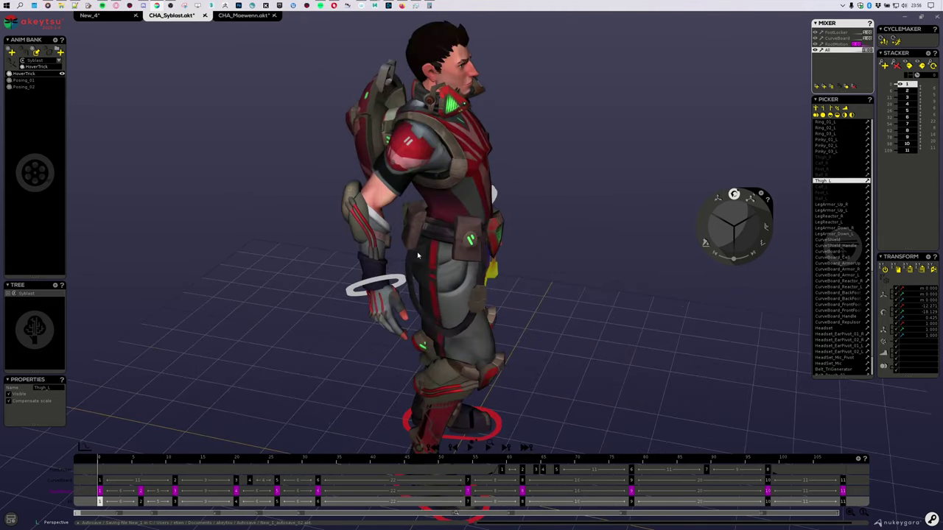
scroll(418, 255, down, 2)
alt+drag(571, 265, 535, 255)
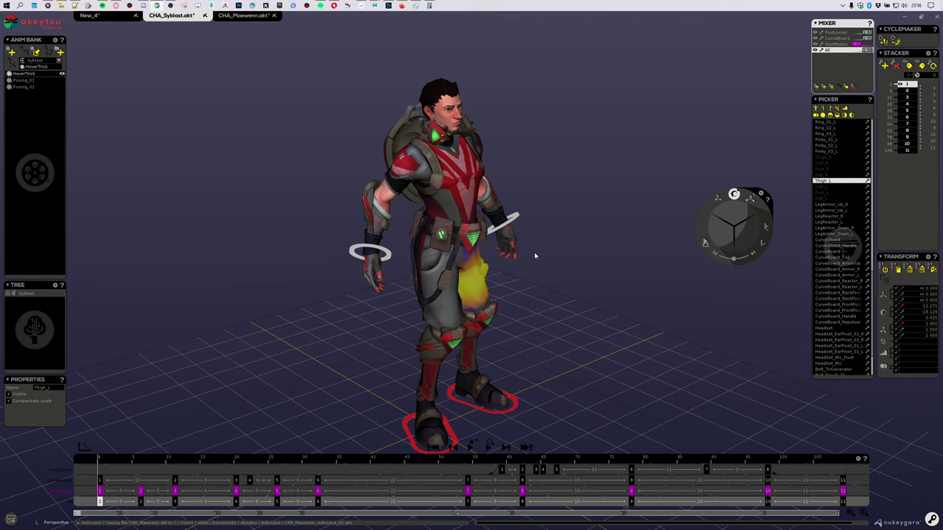
middle_drag(603, 238, 543, 233)
middle_drag(582, 292, 569, 247)
right_drag(618, 193, 605, 211)
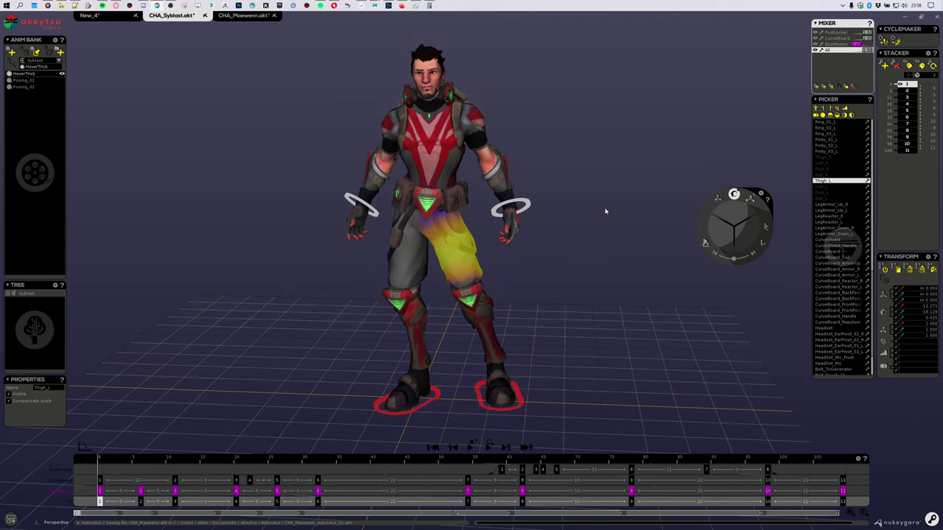